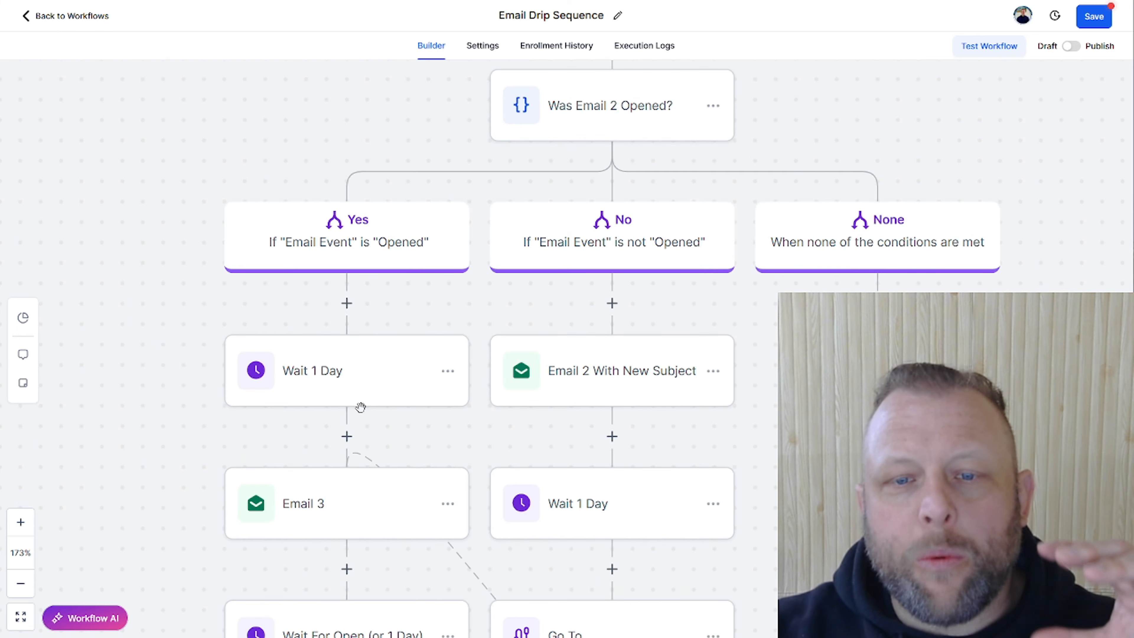
pyautogui.scroll(-7, 360, 406)
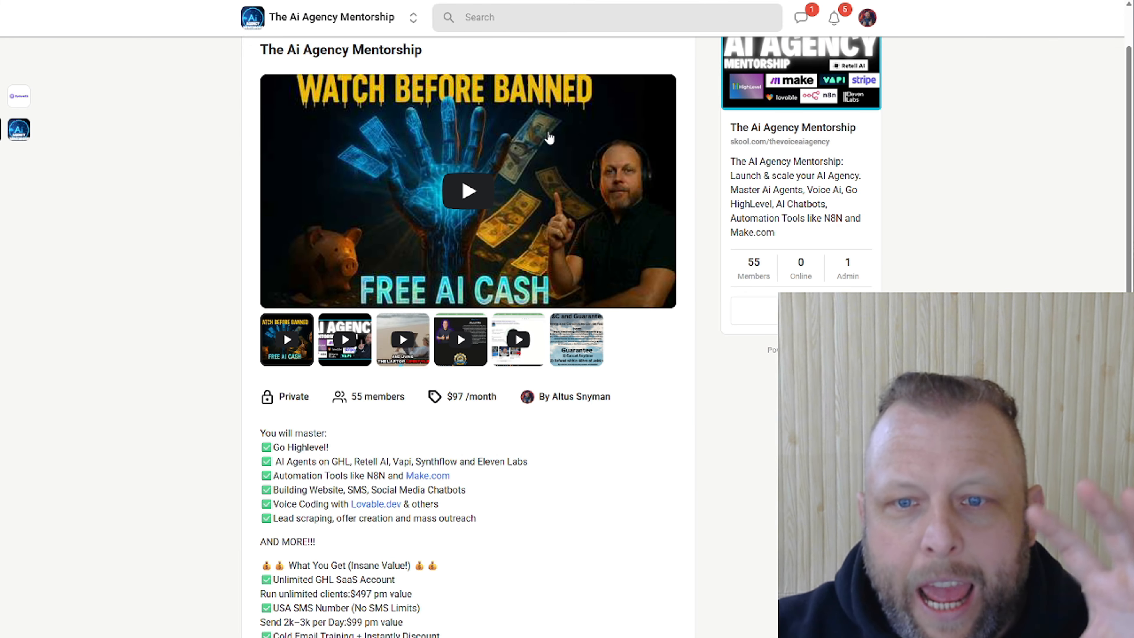
# Step: Scroll down The Ai Agency Mentorship about page to read its price and member benefits
pyautogui.scroll(-3, 549, 137)
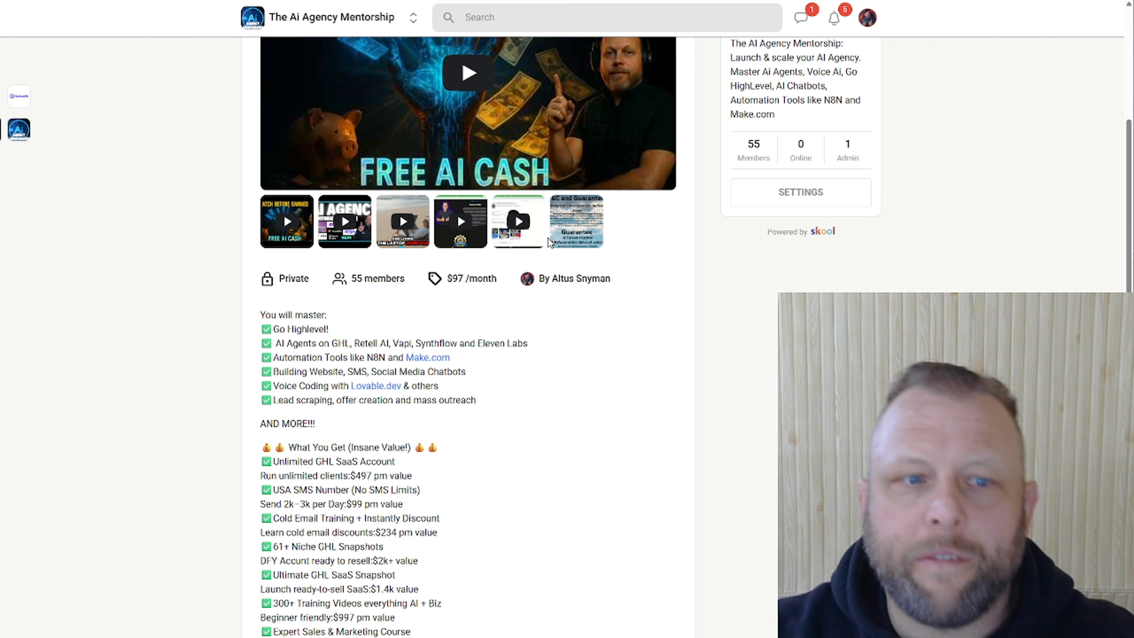
pyautogui.moveTo(530, 236)
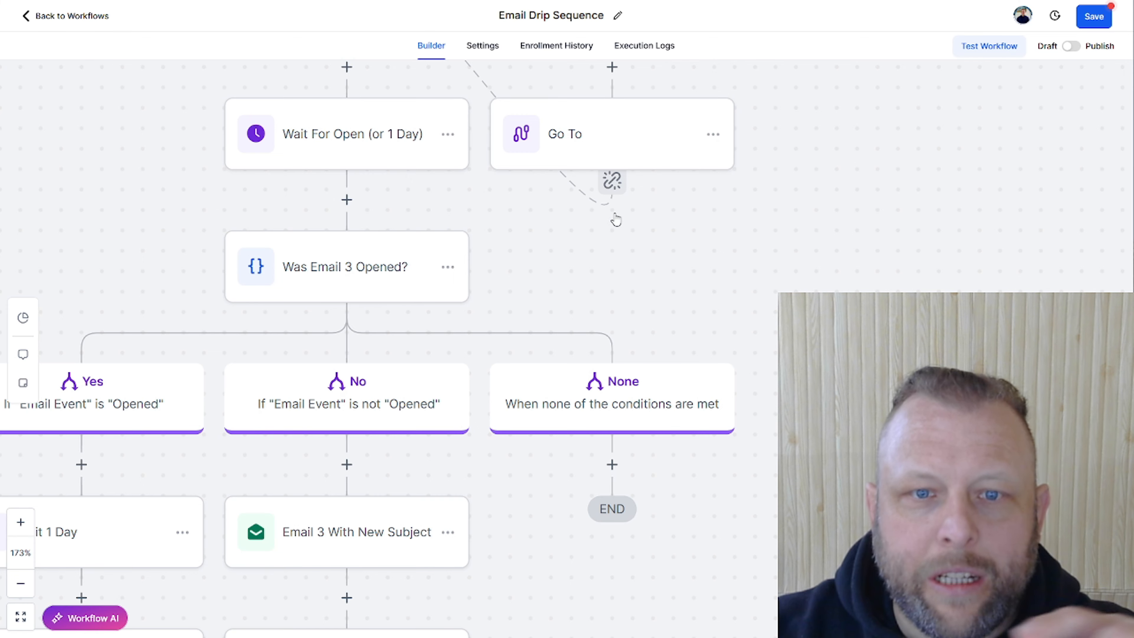
pyautogui.scroll(4, 620, 260)
pyautogui.scroll(17, 622, 262)
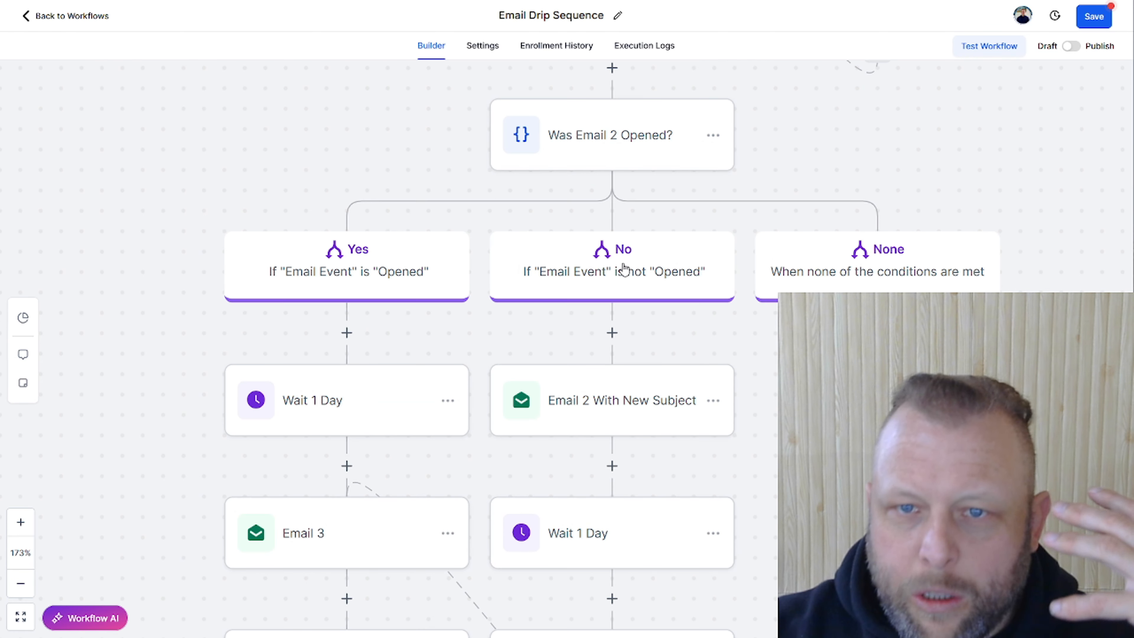
pyautogui.scroll(13, 623, 265)
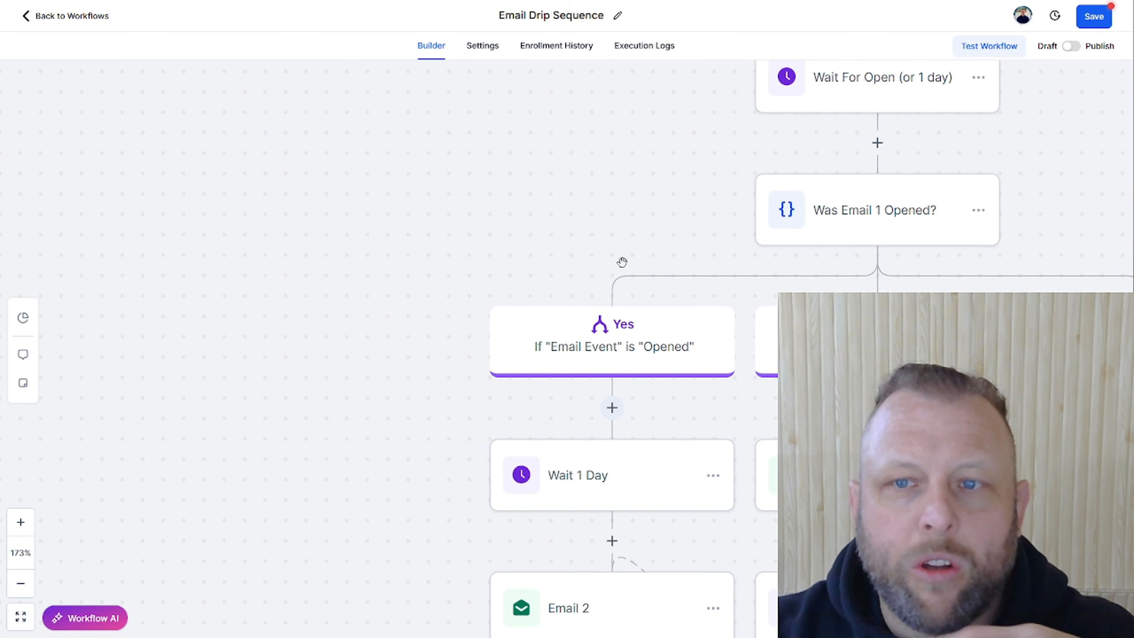
pyautogui.moveTo(622, 263); pyautogui.dragTo(269, 176)
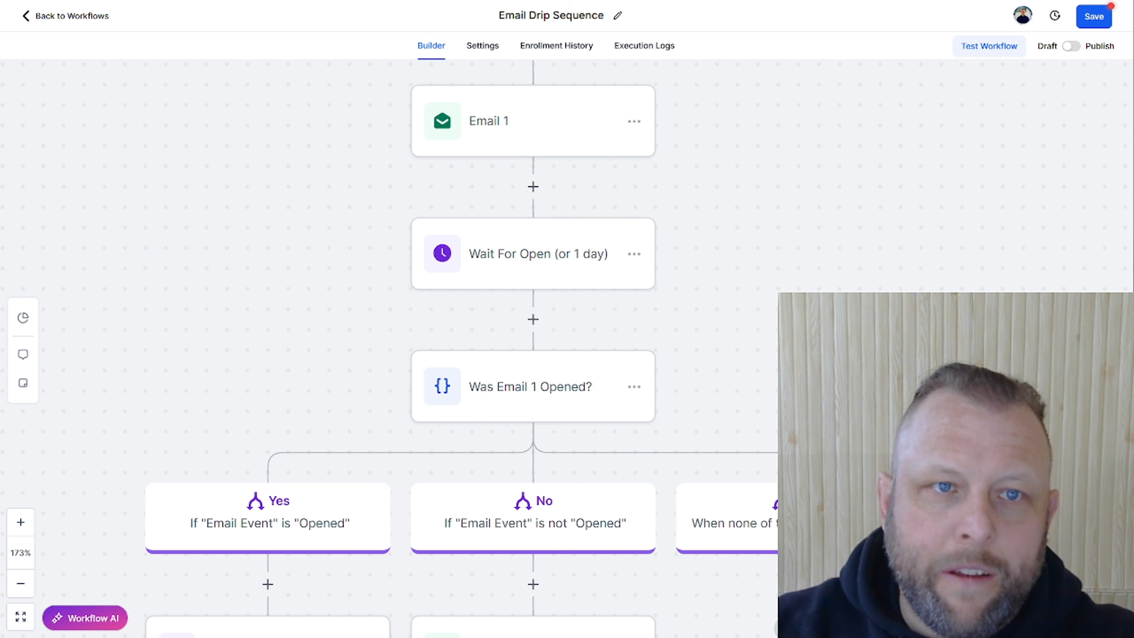
pyautogui.hotkey('ctrl', 'Tab')
# Step: Move the Photos viewer window onto the main screen over ChatGPT
pyautogui.moveTo(1133, 87); pyautogui.dragTo(560, 94)
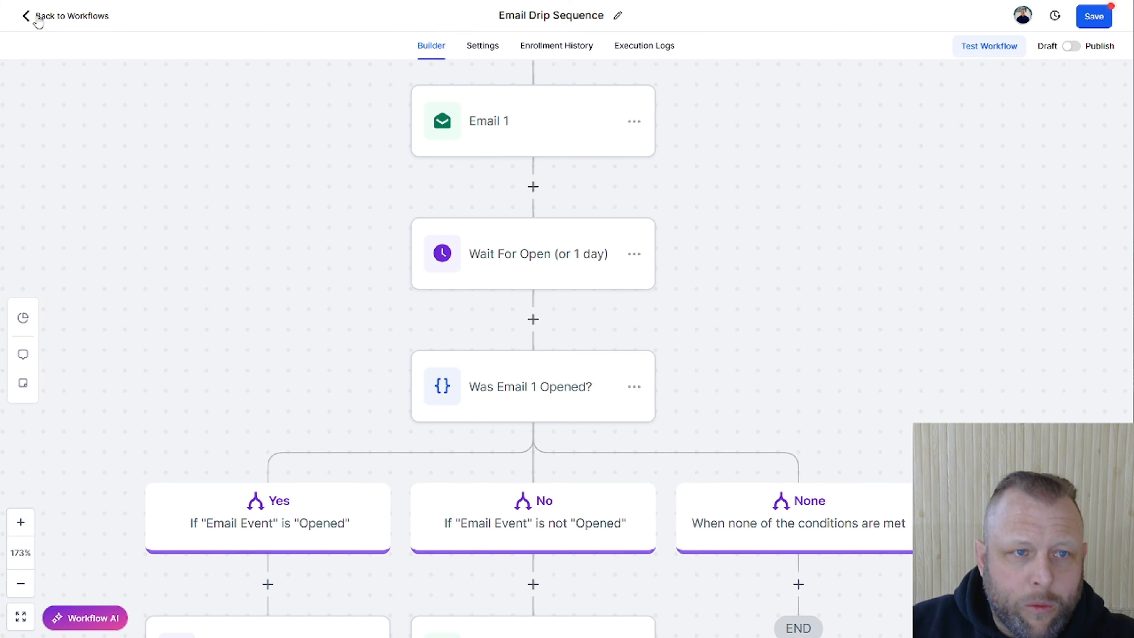
# Step: Exit the workflow discarding unsaved changes and open Settings > Email Services
pyautogui.click(38, 18)
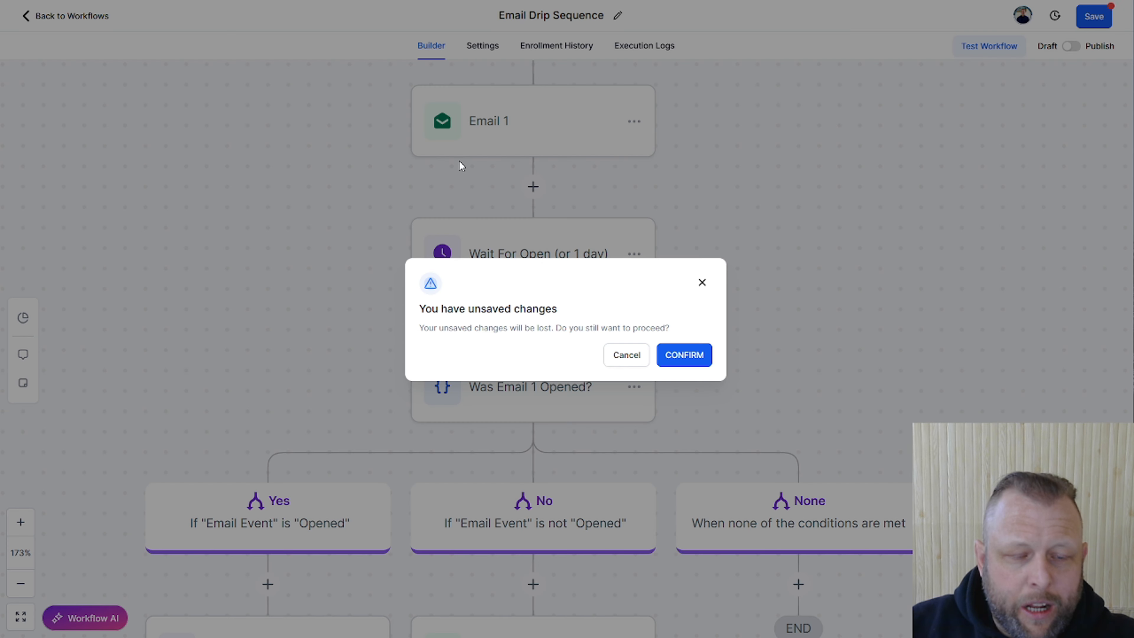
pyautogui.click(686, 354)
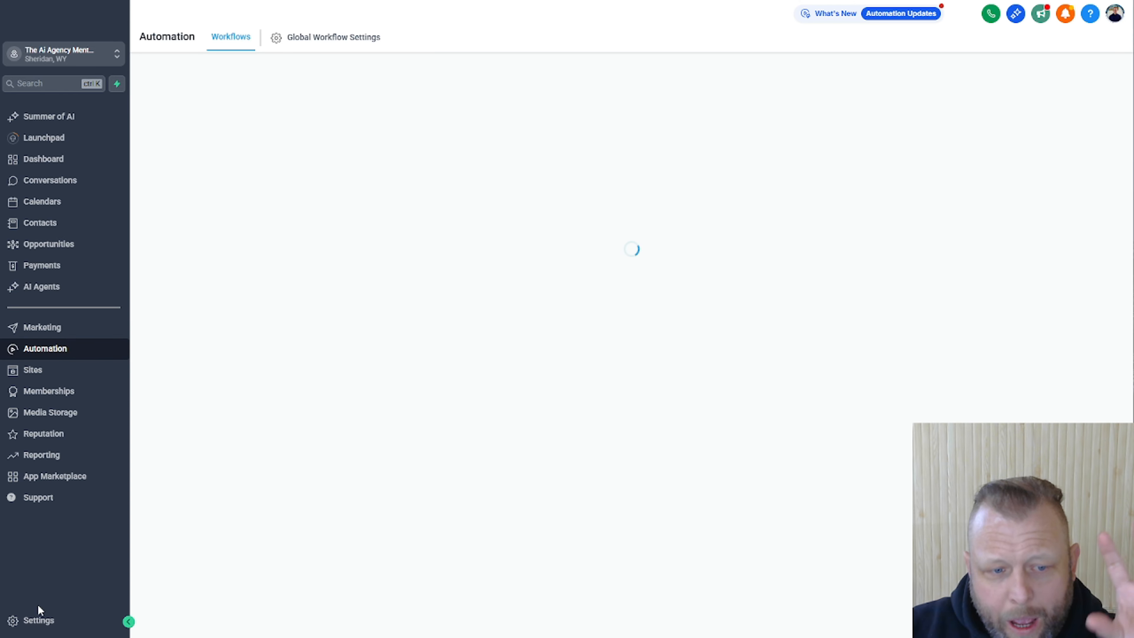
pyautogui.click(40, 621)
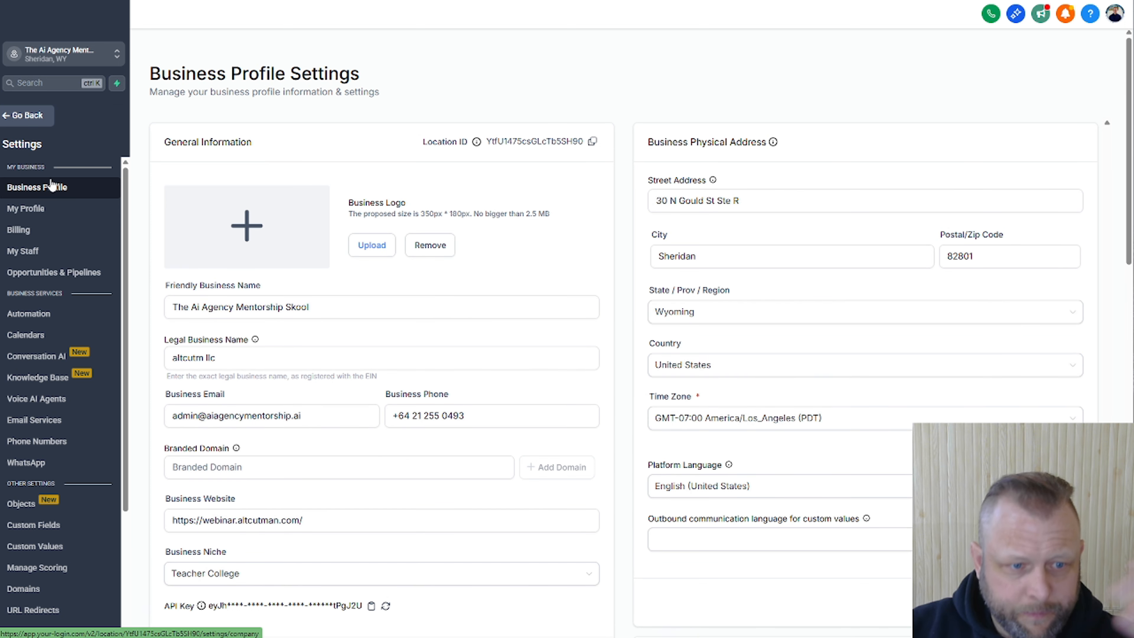
pyautogui.click(38, 424)
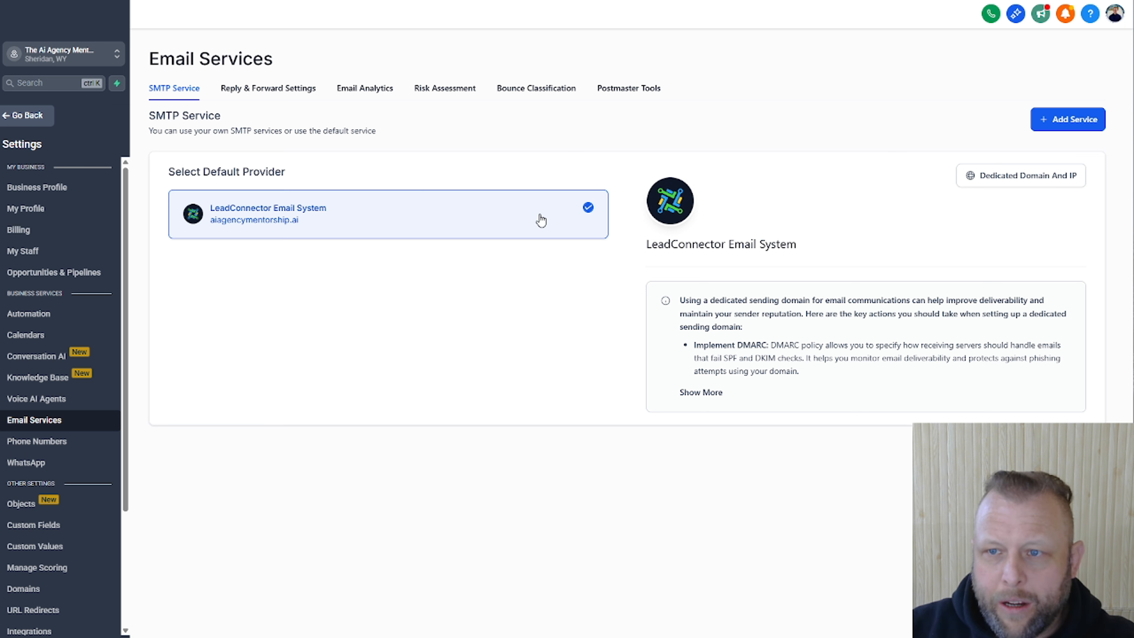
# Step: Check the dedicated sending domains' warmup progress, then return to the Automation workflow list
pyautogui.click(1000, 178)
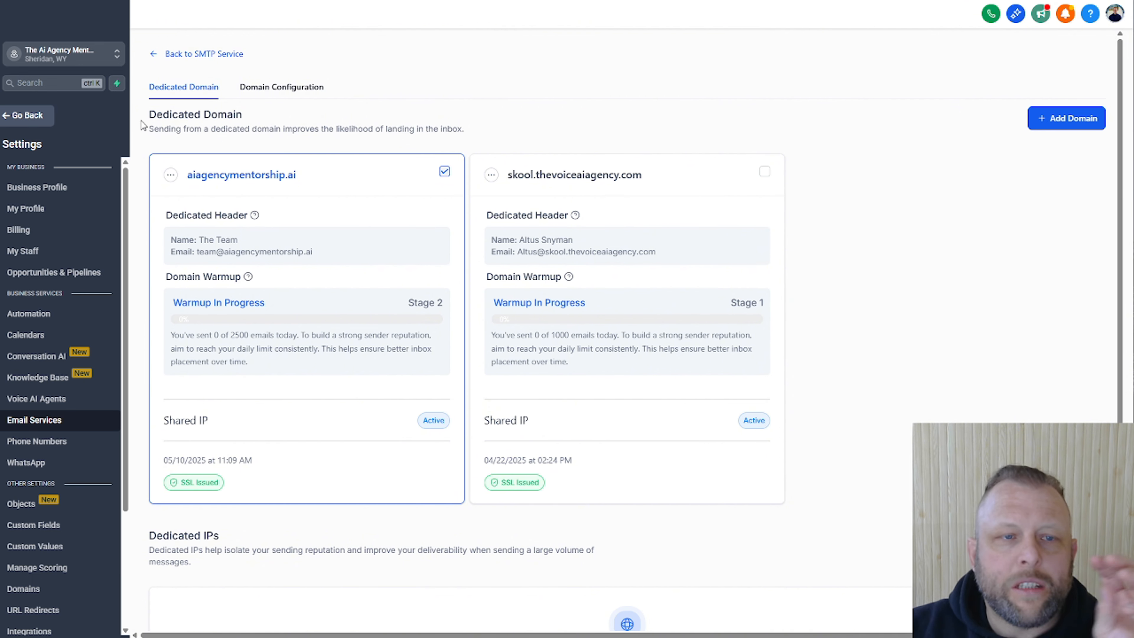
pyautogui.click(31, 115)
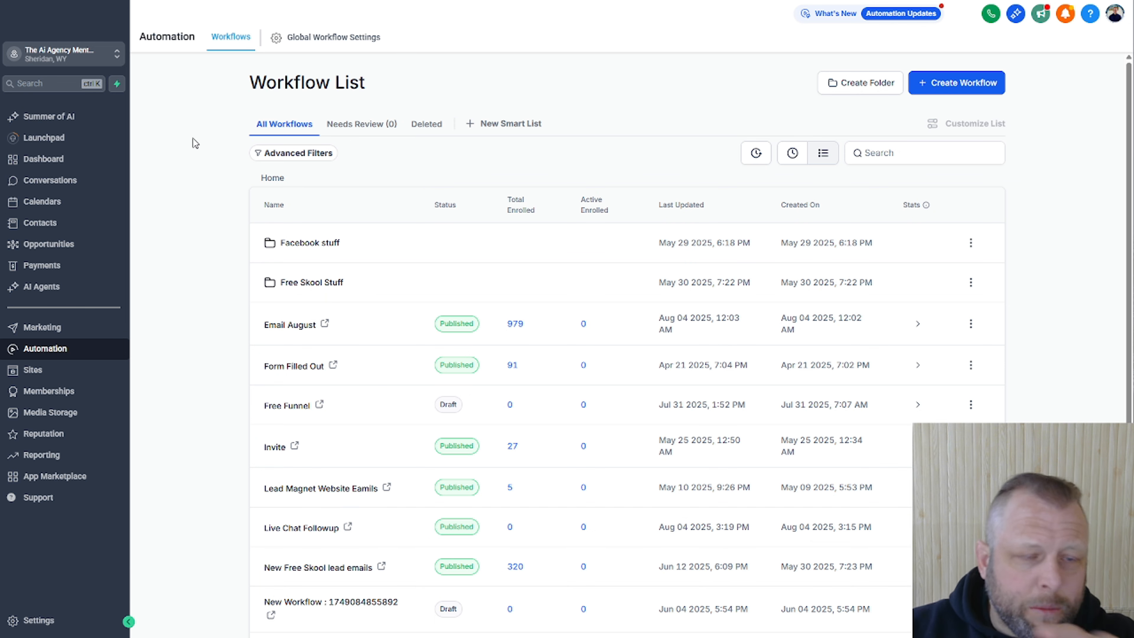
# Step: Start a contact import from Contacts and upload the community_members (3).csv file
pyautogui.click(52, 228)
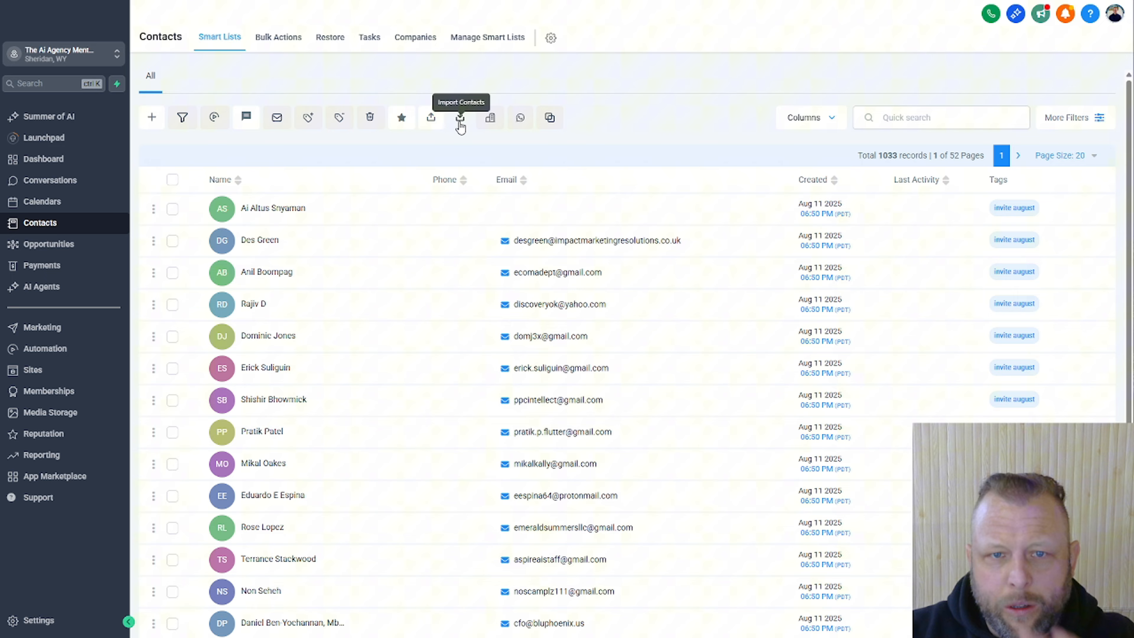
pyautogui.click(460, 118)
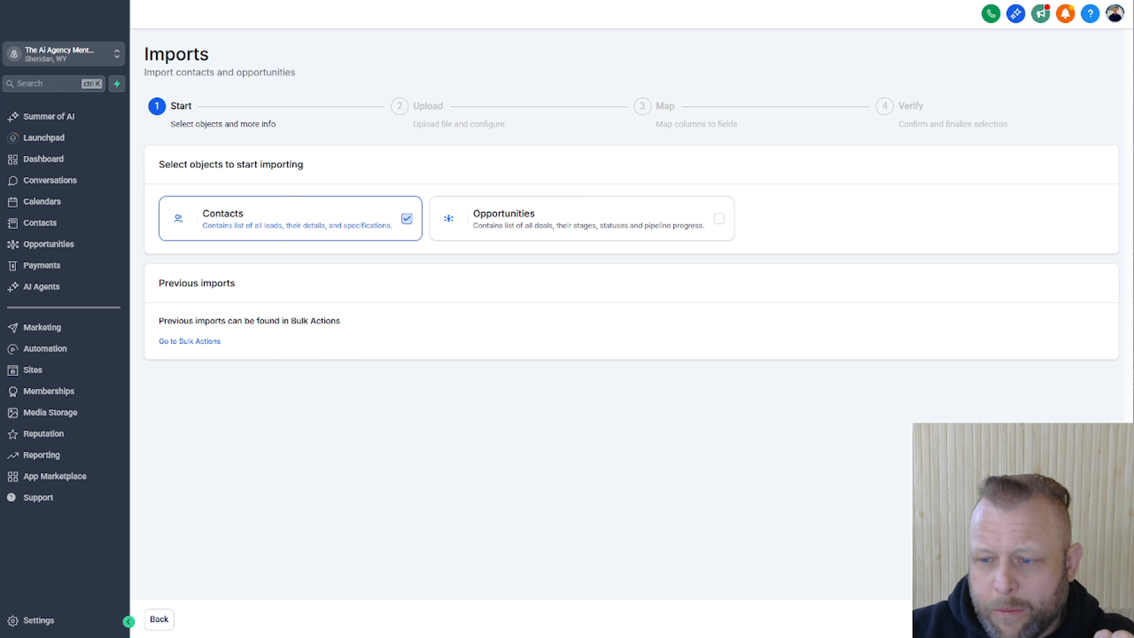
pyautogui.click(671, 268)
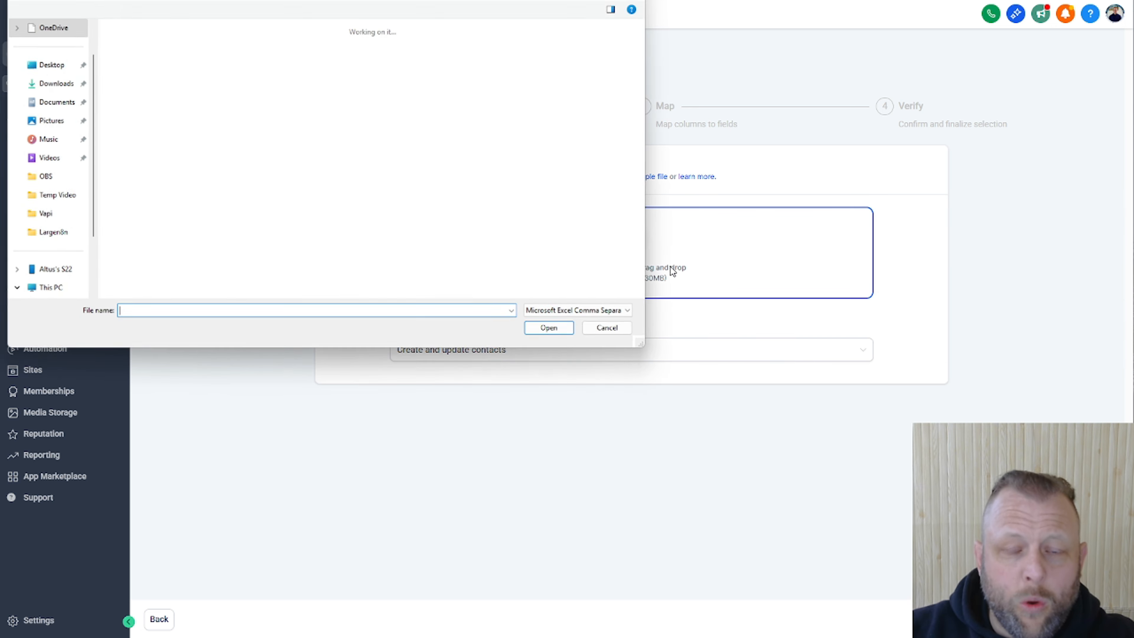
pyautogui.click(134, 74)
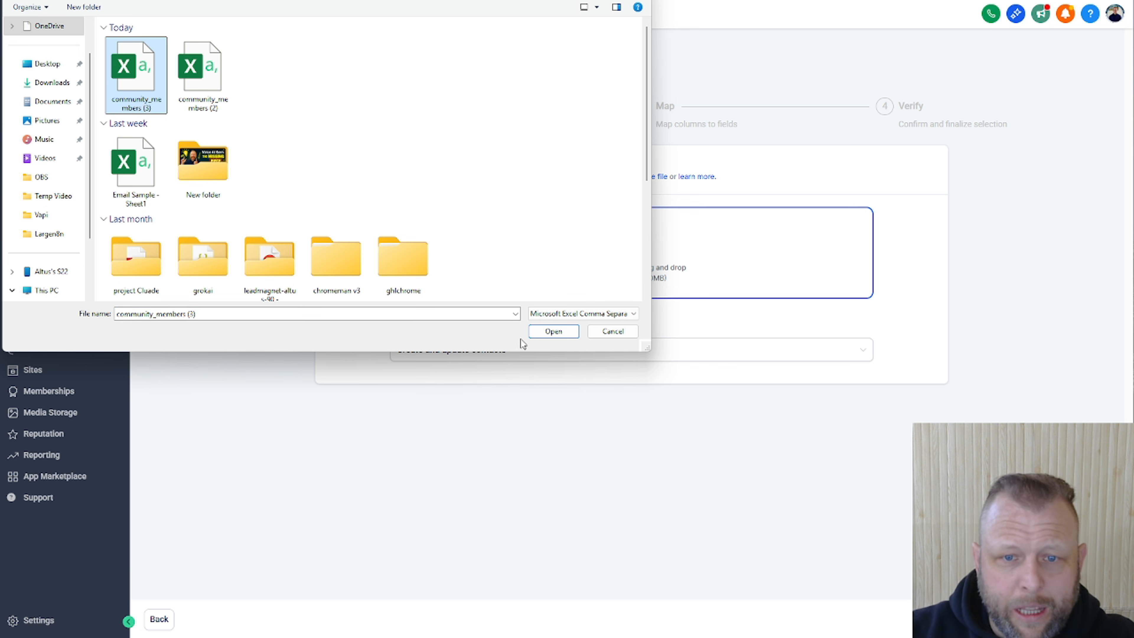
pyautogui.click(555, 335)
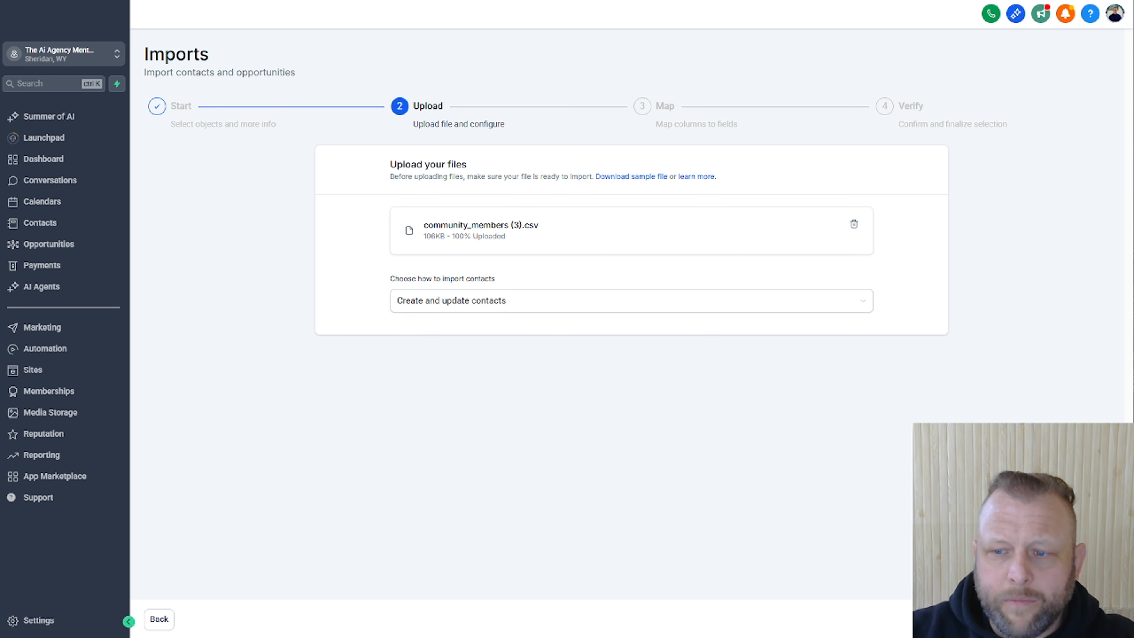
# Step: Keep FirstName and LastName mapped, set unmapped columns to 'Don't import data', and reach Verify
pyautogui.click(1103, 619)
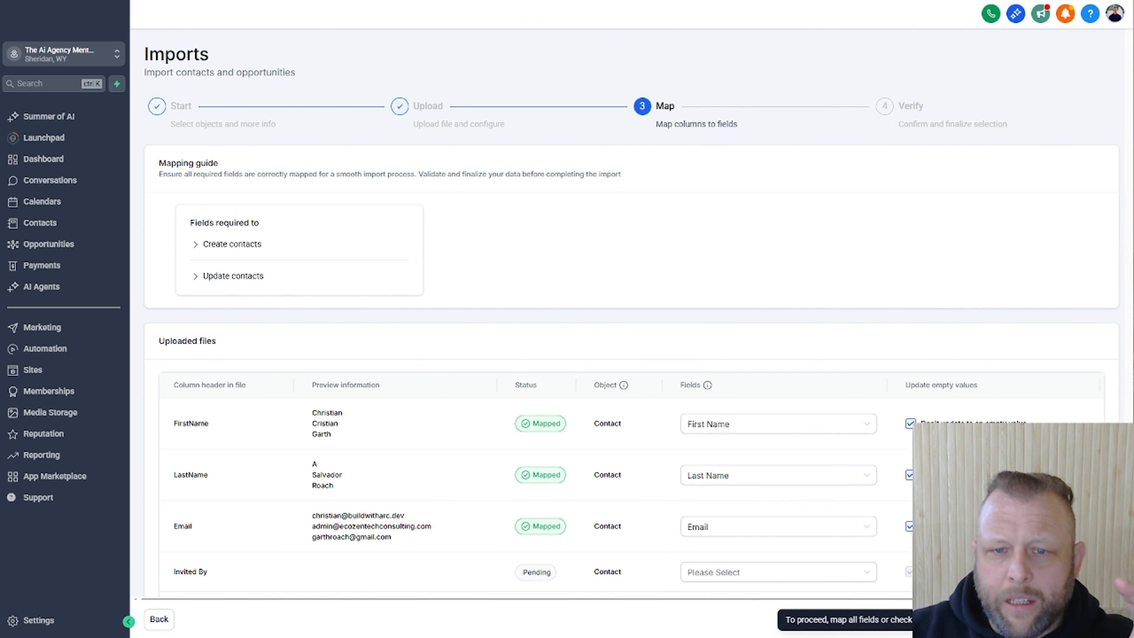
pyautogui.scroll(-7, 784, 261)
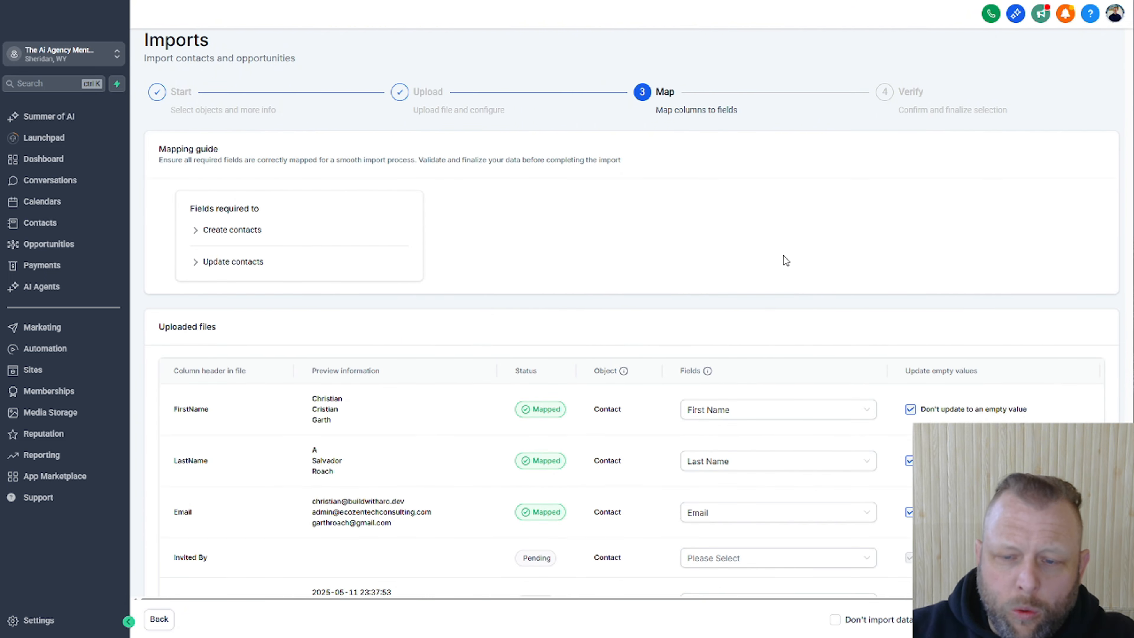
pyautogui.click(834, 619)
pyautogui.scroll(7, 997, 374)
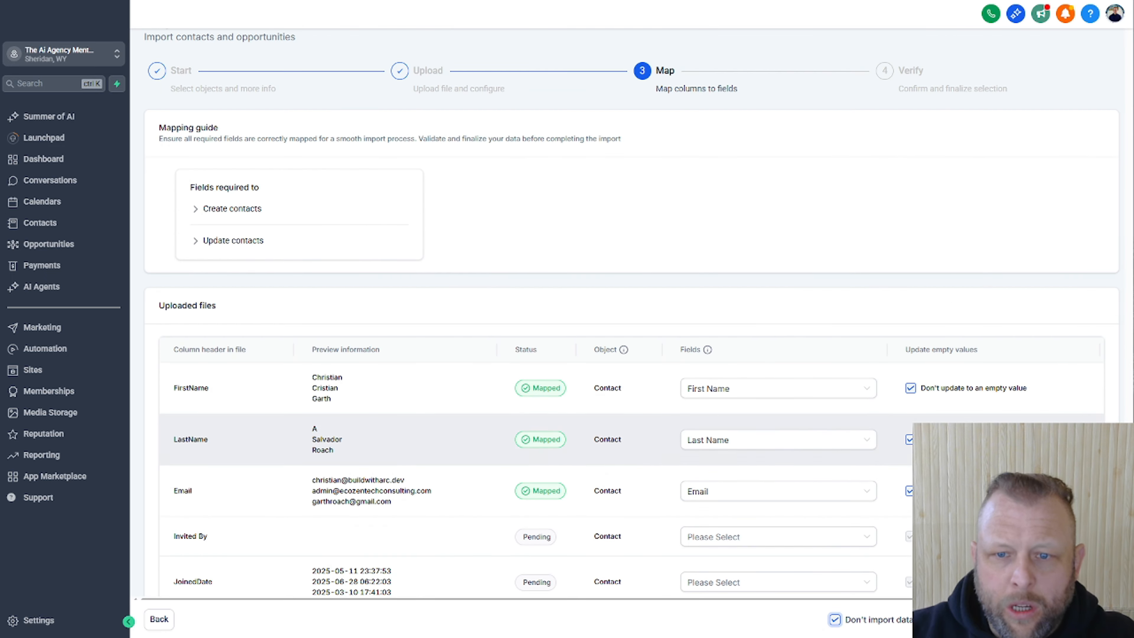
pyautogui.scroll(-4, 576, 357)
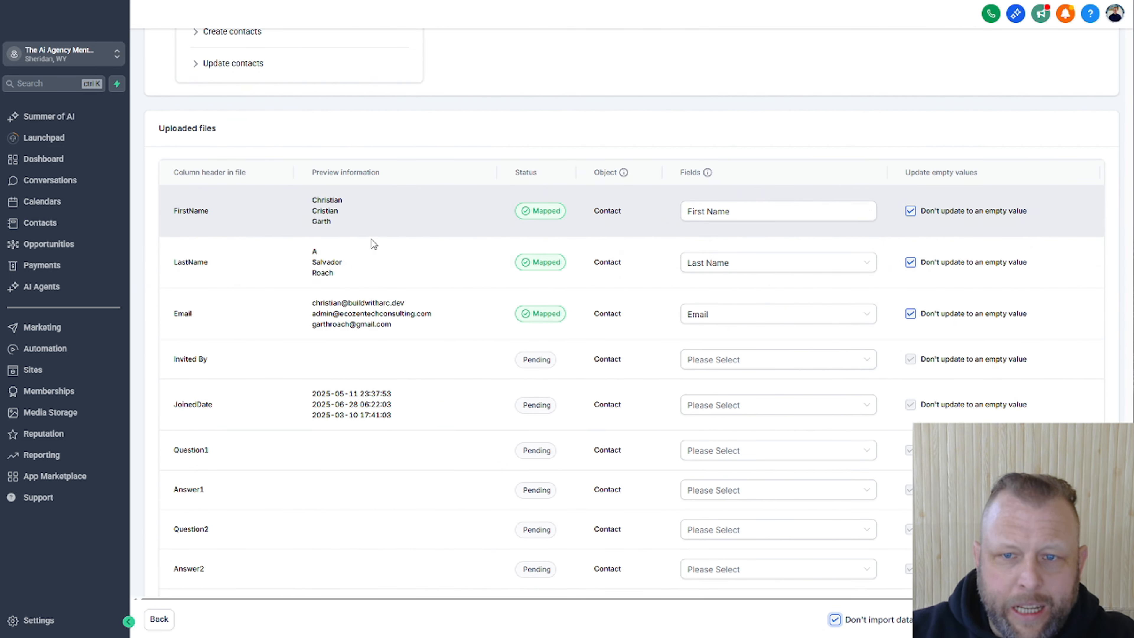
pyautogui.scroll(-3, 873, 385)
pyautogui.click(1102, 619)
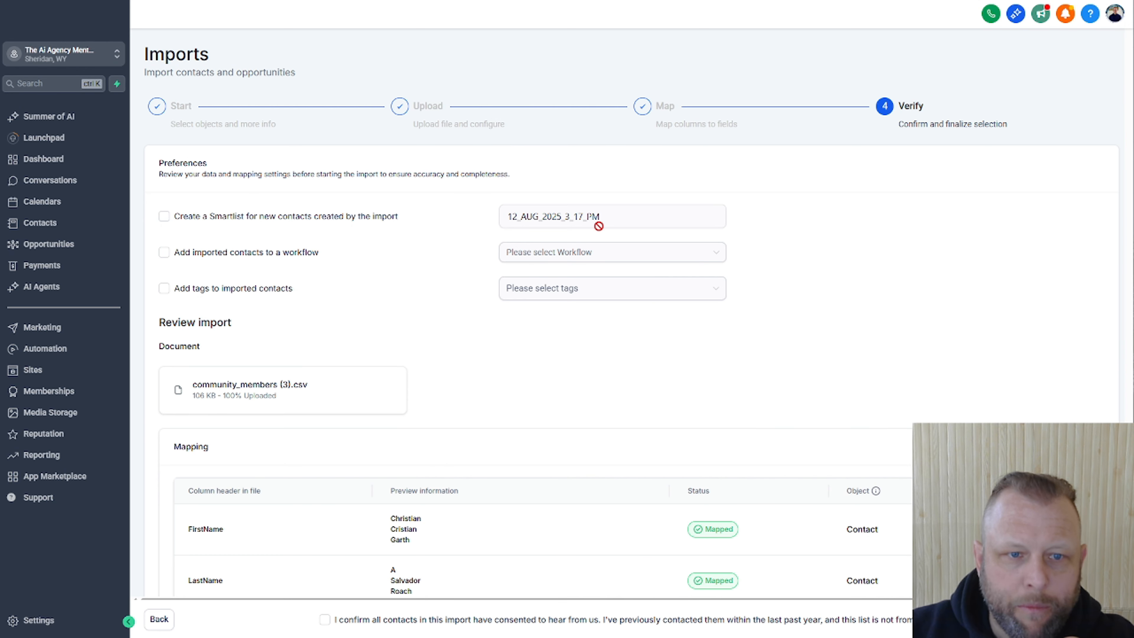
# Step: Tag the imported contacts with the invite august tag
pyautogui.click(164, 288)
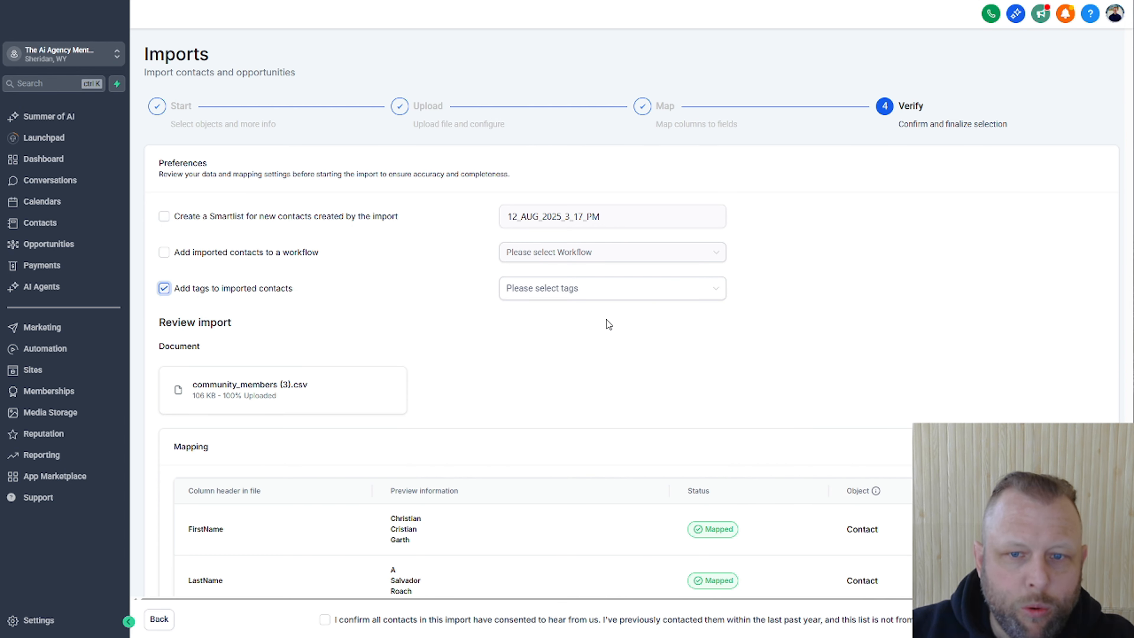
pyautogui.click(616, 306)
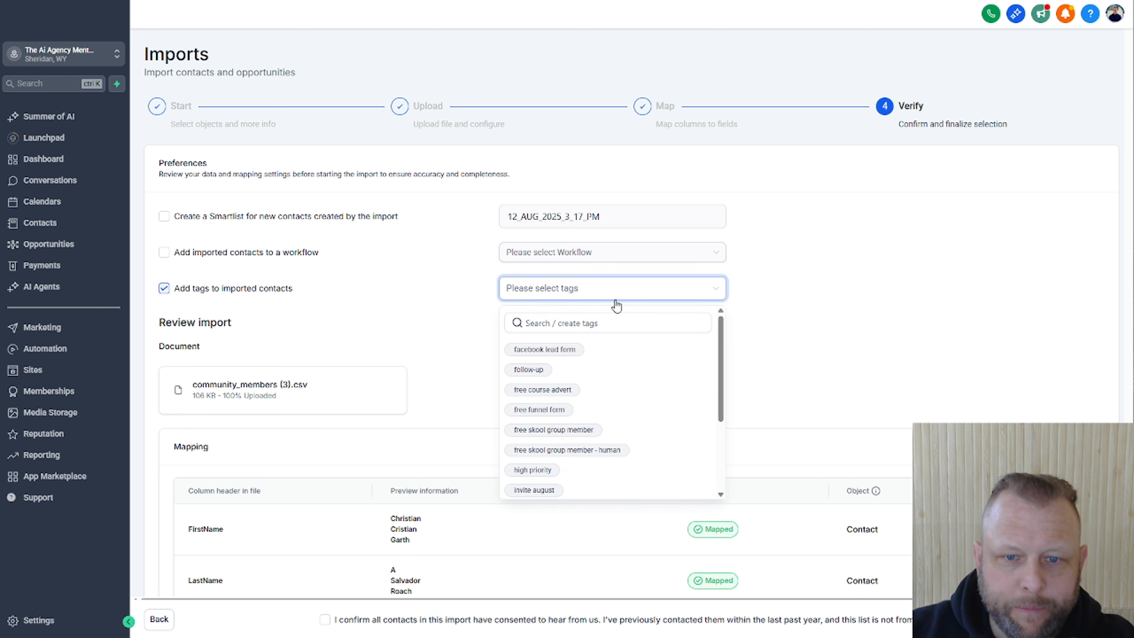
pyautogui.click(598, 320)
pyautogui.write('inv')
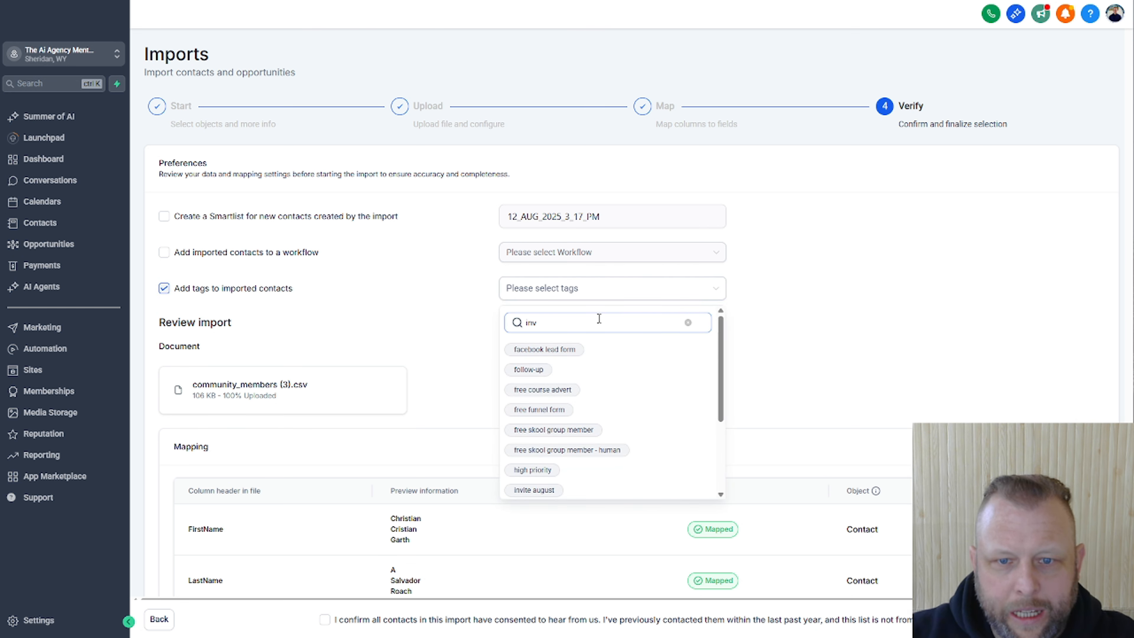
pyautogui.write('e')
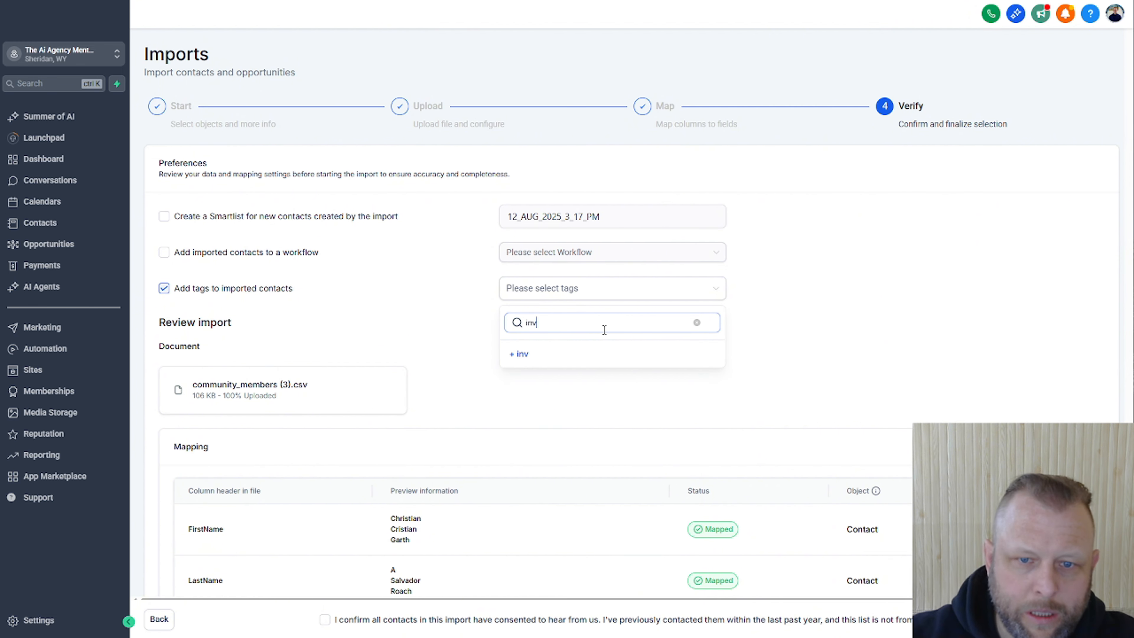
pyautogui.press('BackSpace')
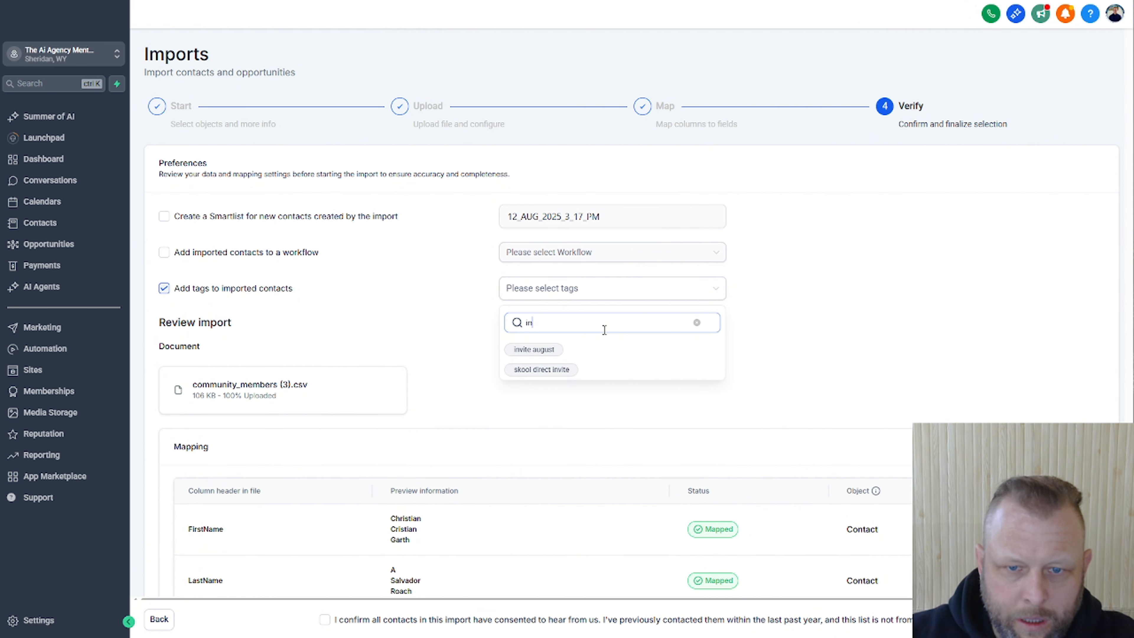
pyautogui.click(687, 351)
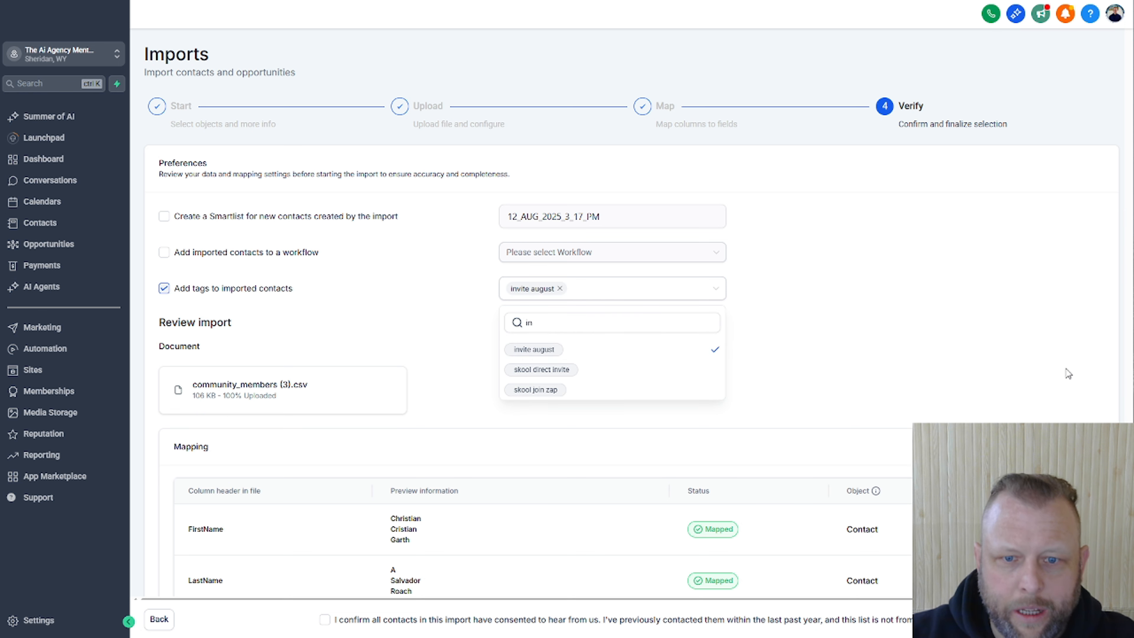
pyautogui.click(882, 300)
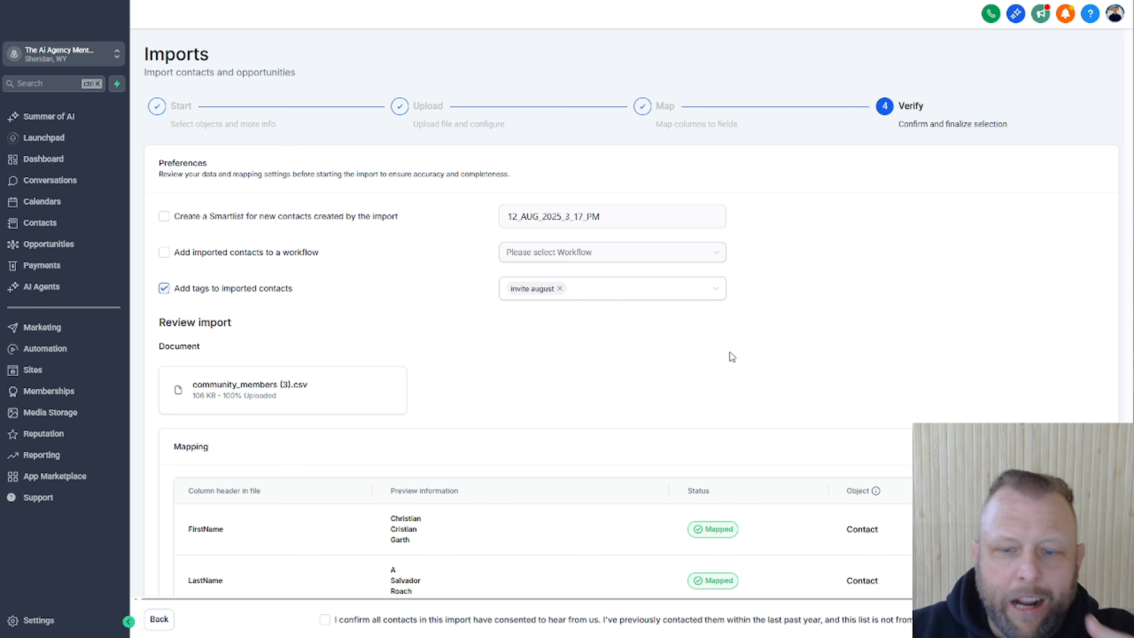
# Step: Confirm the contacts' consent and submit the import
pyautogui.click(325, 619)
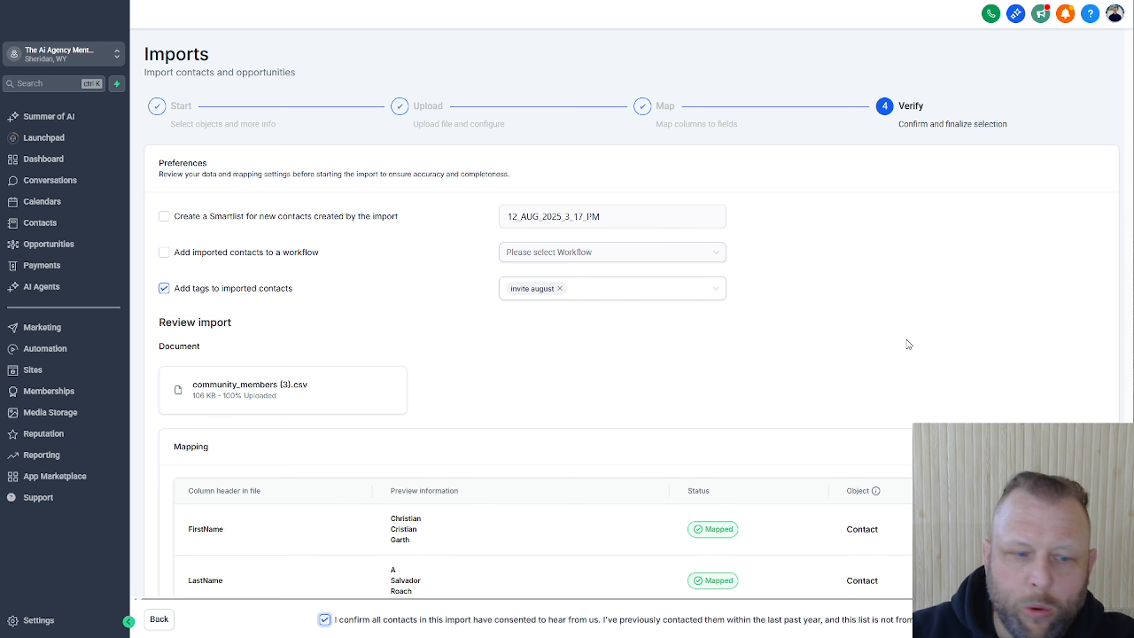
pyautogui.scroll(-3, 909, 344)
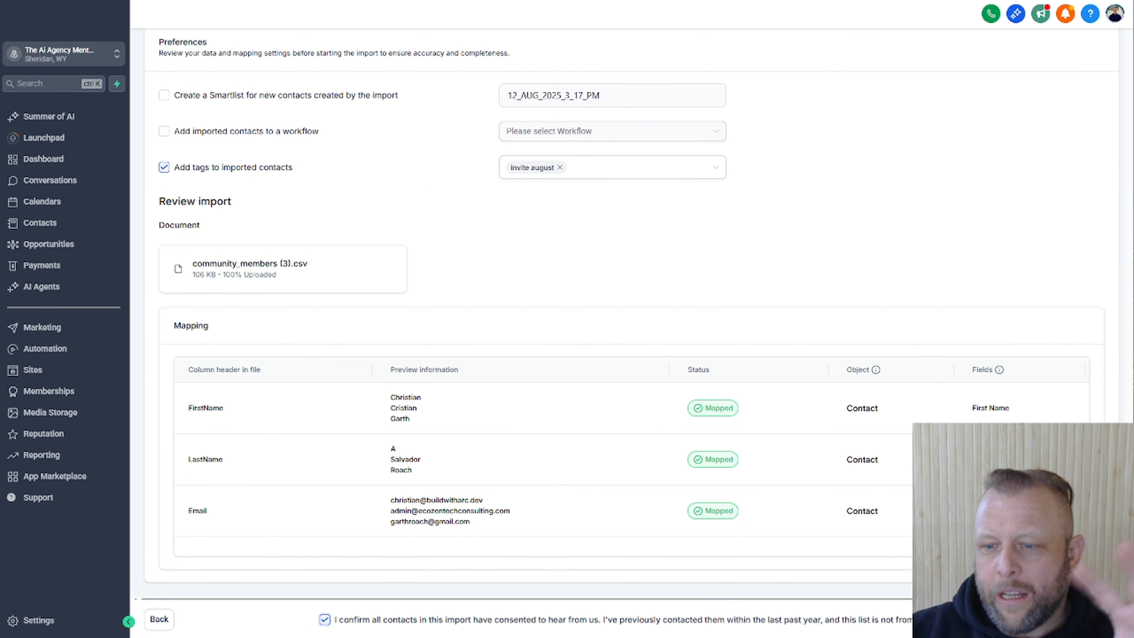
pyautogui.scroll(3, 625, 313)
pyautogui.click(40, 223)
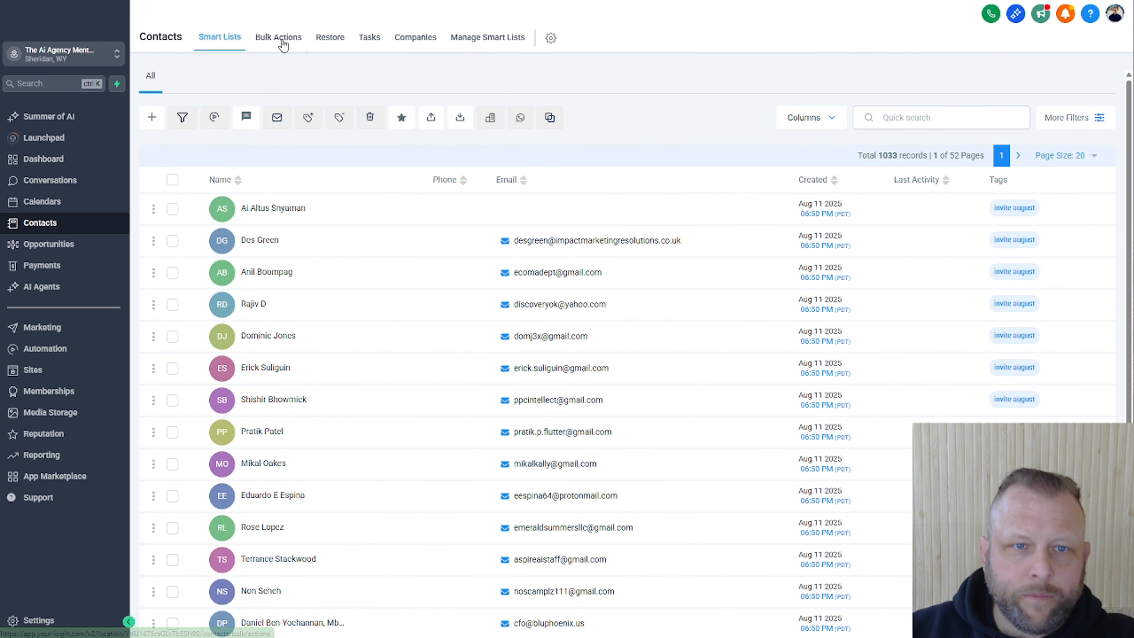
# Step: View the Bulk Actions history showing the community_members (3).csv import processing
pyautogui.click(283, 40)
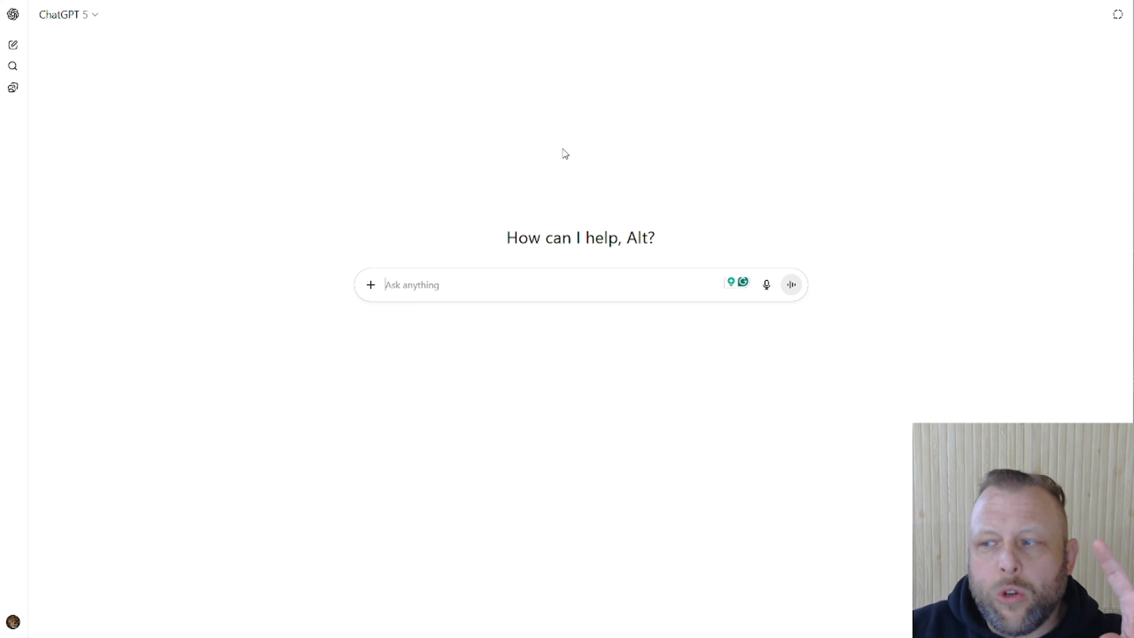
# Step: Expand the ChatGPT sidebar showing projects like SEO Keywords and Go High Level Pro
pyautogui.click(11, 46)
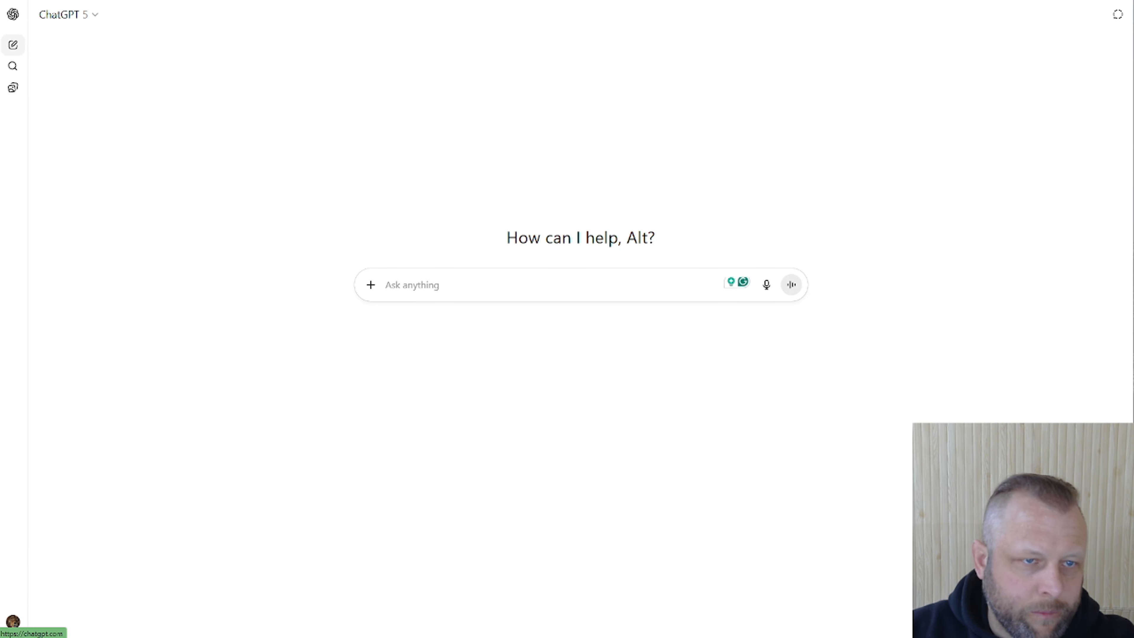
pyautogui.click(13, 15)
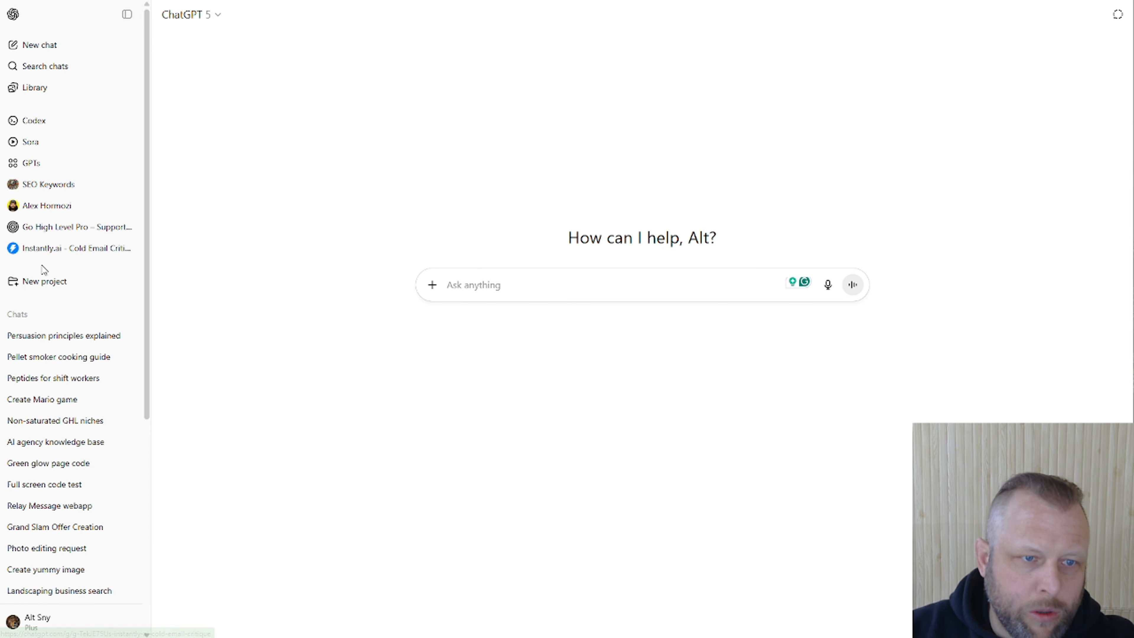
# Step: Search the GPT catalogue for 'alex hormozi' and open the Alex Hormozi GPT
pyautogui.click(27, 164)
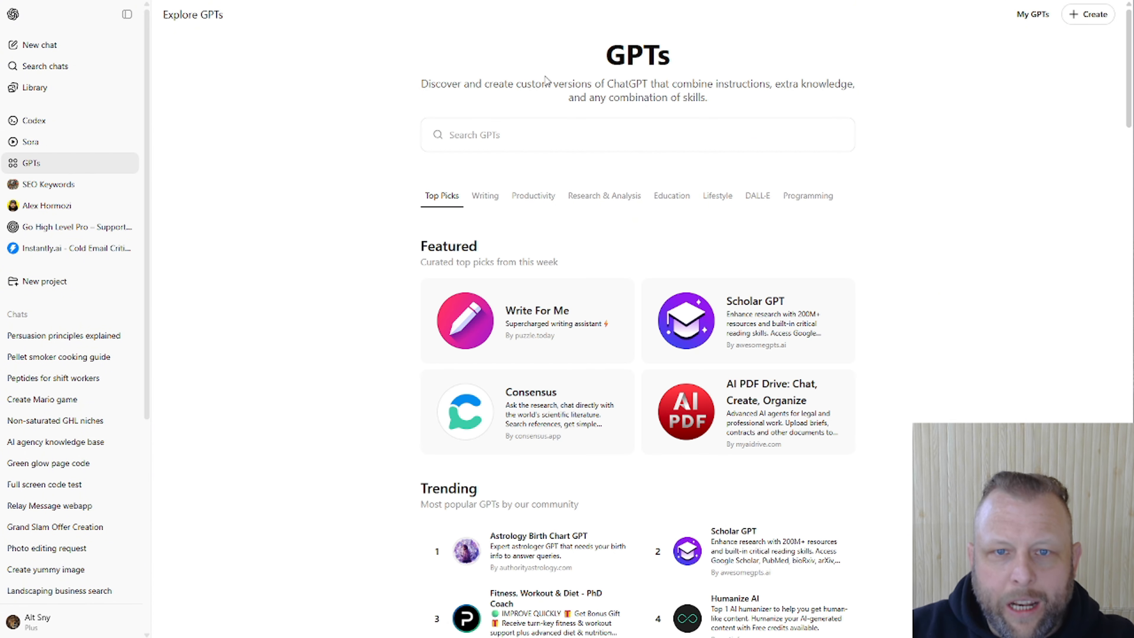
pyautogui.click(547, 135)
pyautogui.write('alex')
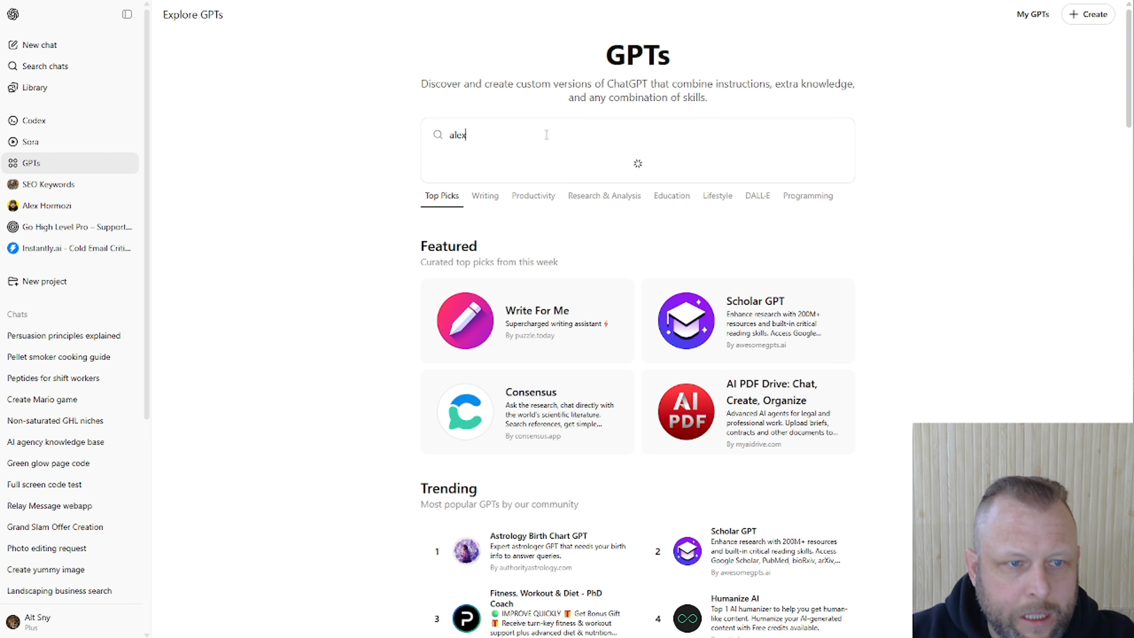
pyautogui.write(' hor')
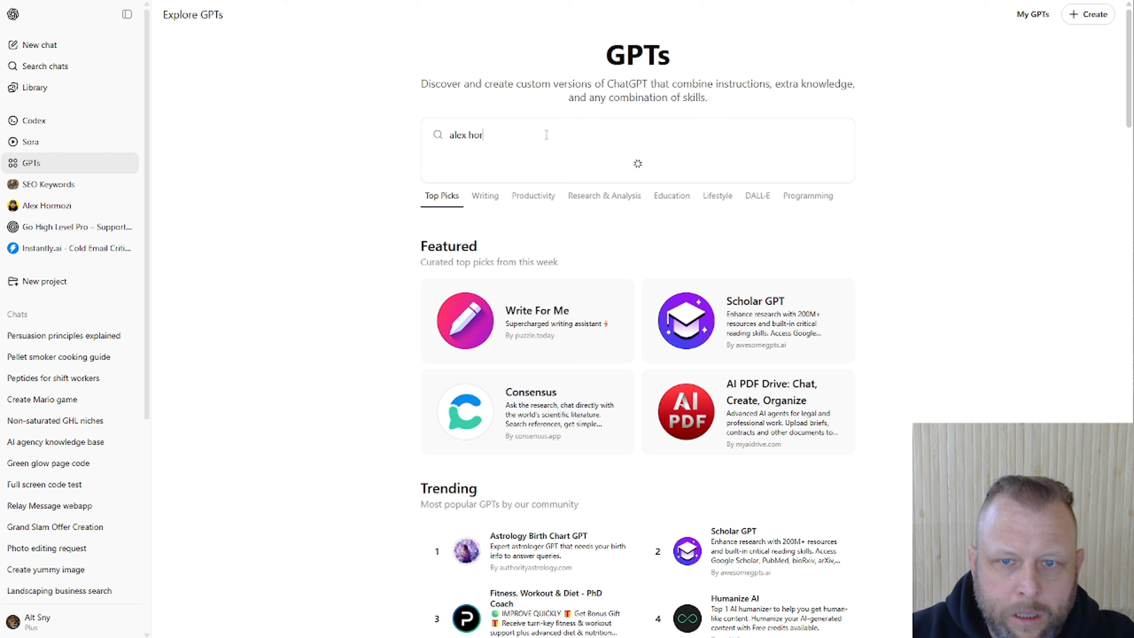
pyautogui.write('mozi')
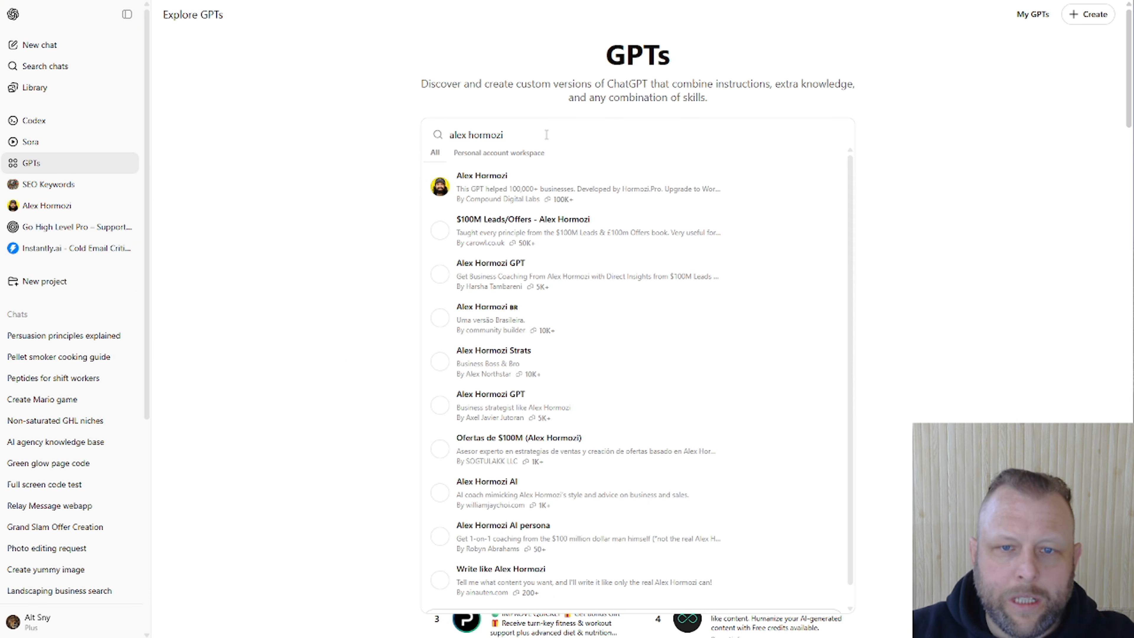
pyautogui.click(470, 184)
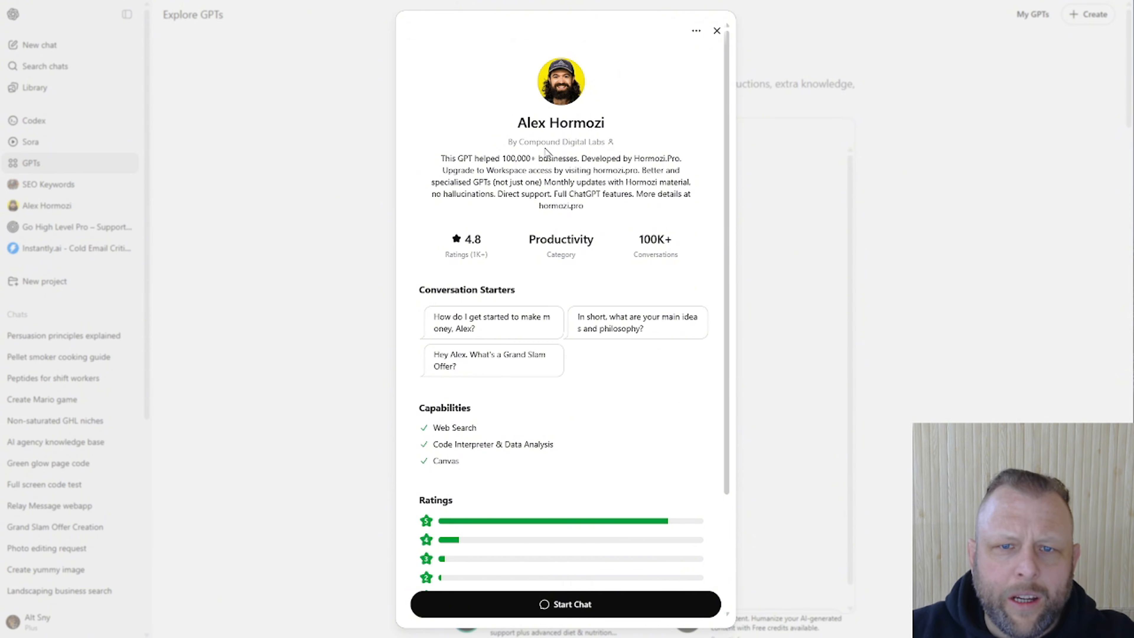
# Step: Read the Alex Hormozi GPT's creator and description, then start a chat with it
pyautogui.moveTo(507, 142); pyautogui.dragTo(639, 154)
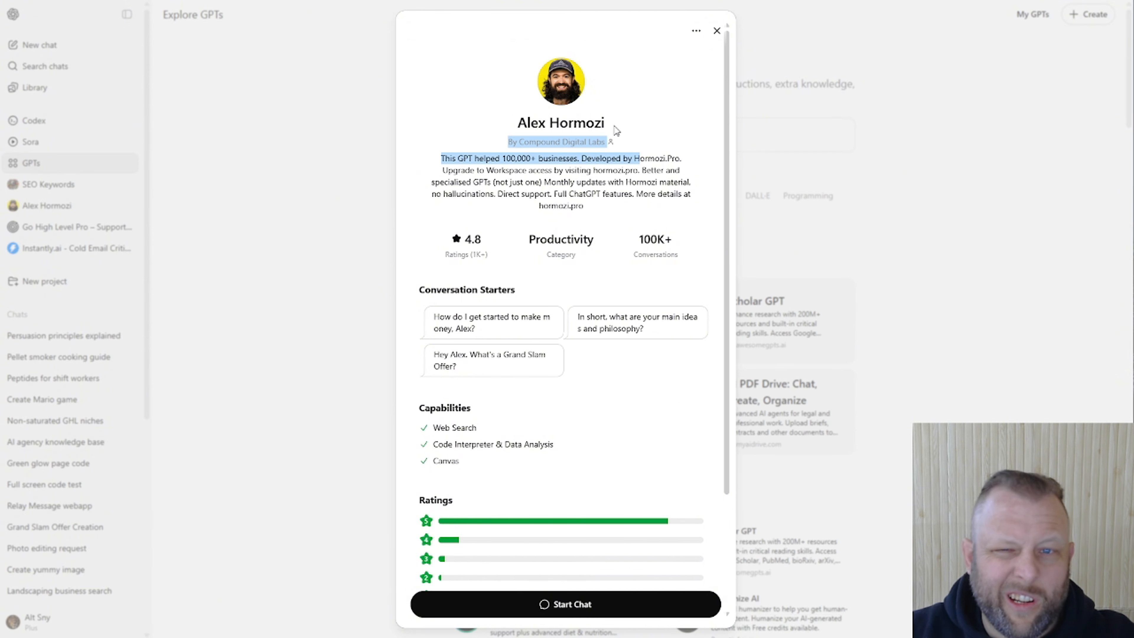
pyautogui.click(625, 117)
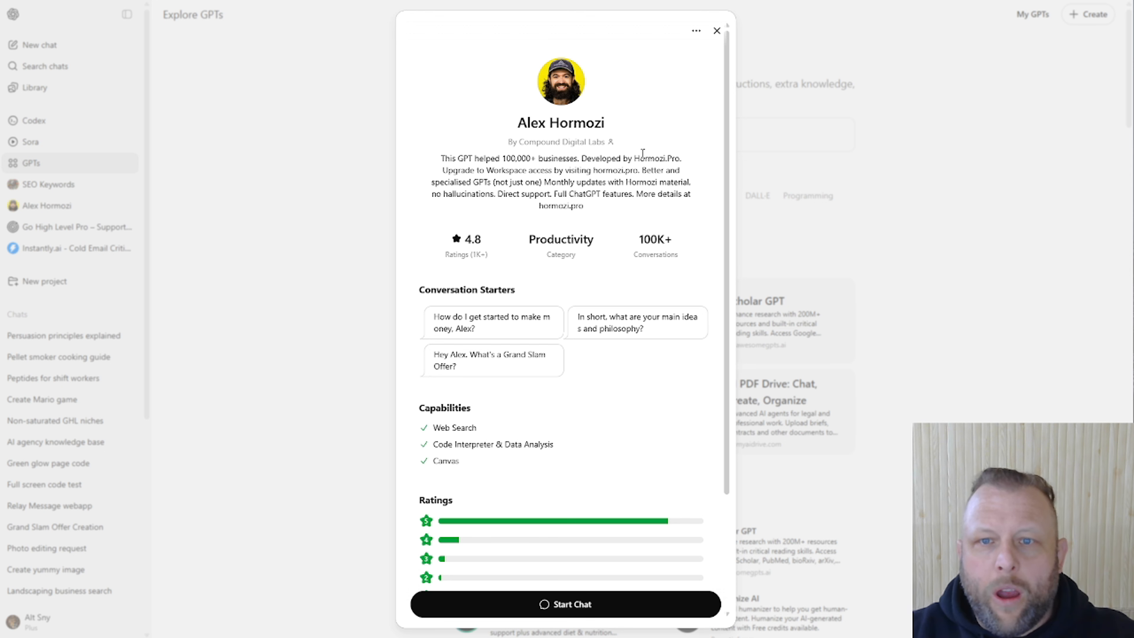
pyautogui.moveTo(499, 170); pyautogui.dragTo(593, 177)
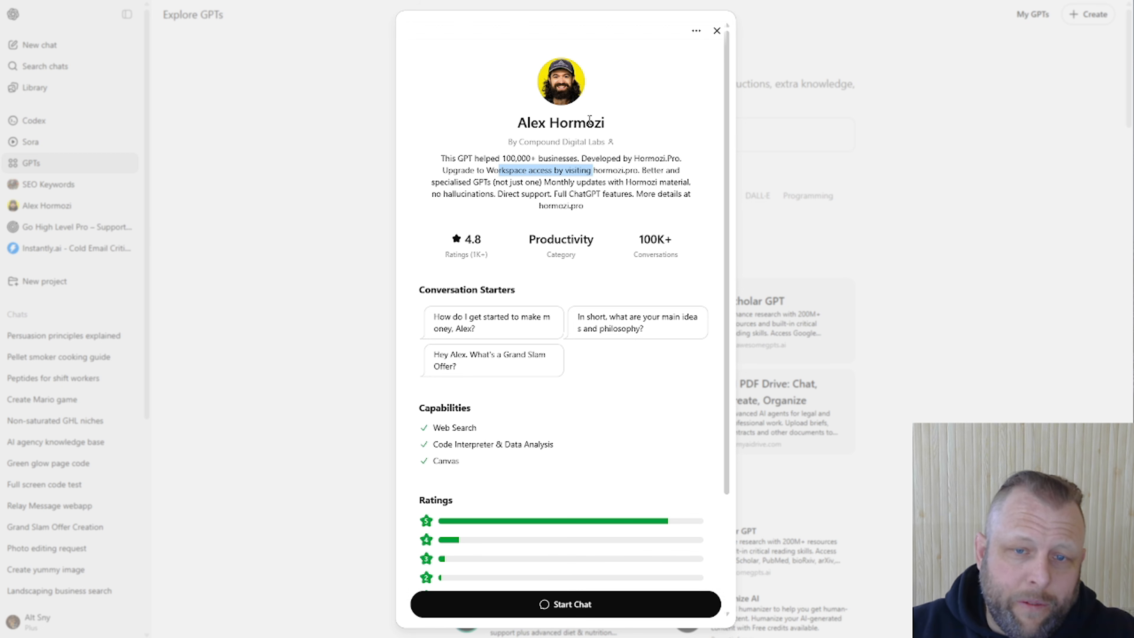
pyautogui.scroll(-3, 553, 523)
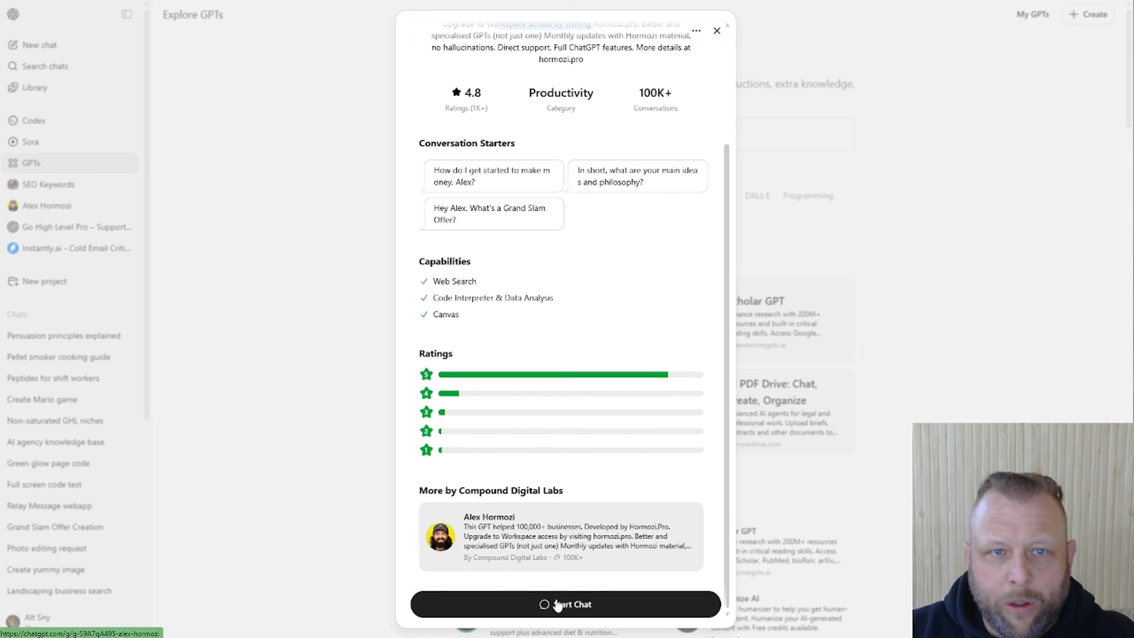
pyautogui.click(558, 605)
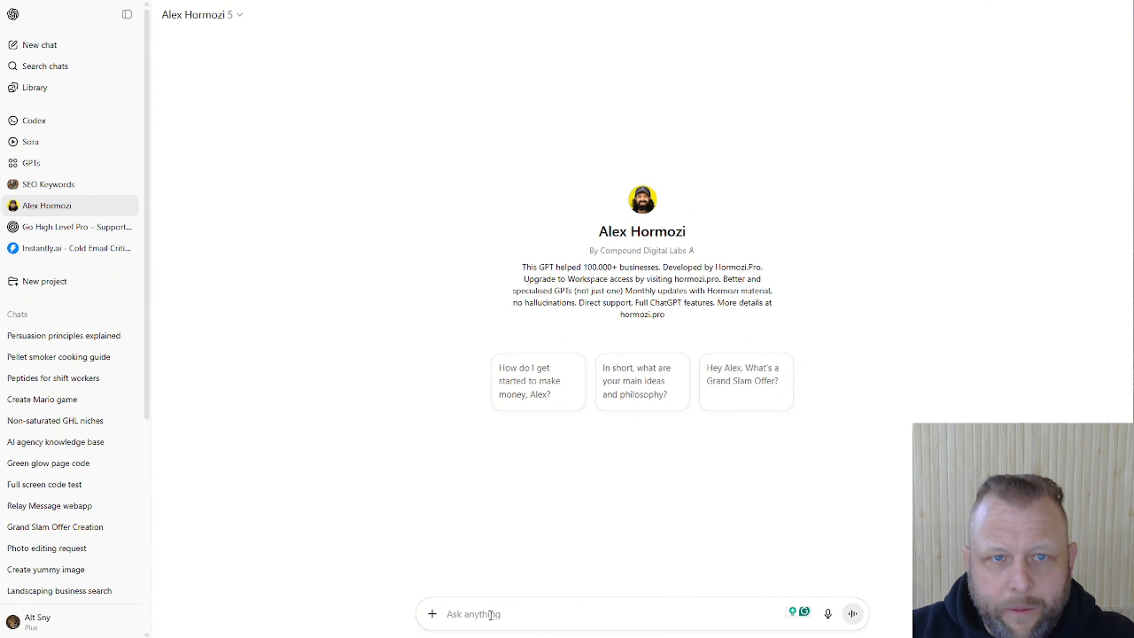
# Step: Duplicate the browser tab holding the Alex Hormozi GPT chat
pyautogui.rightClick(228, 0)
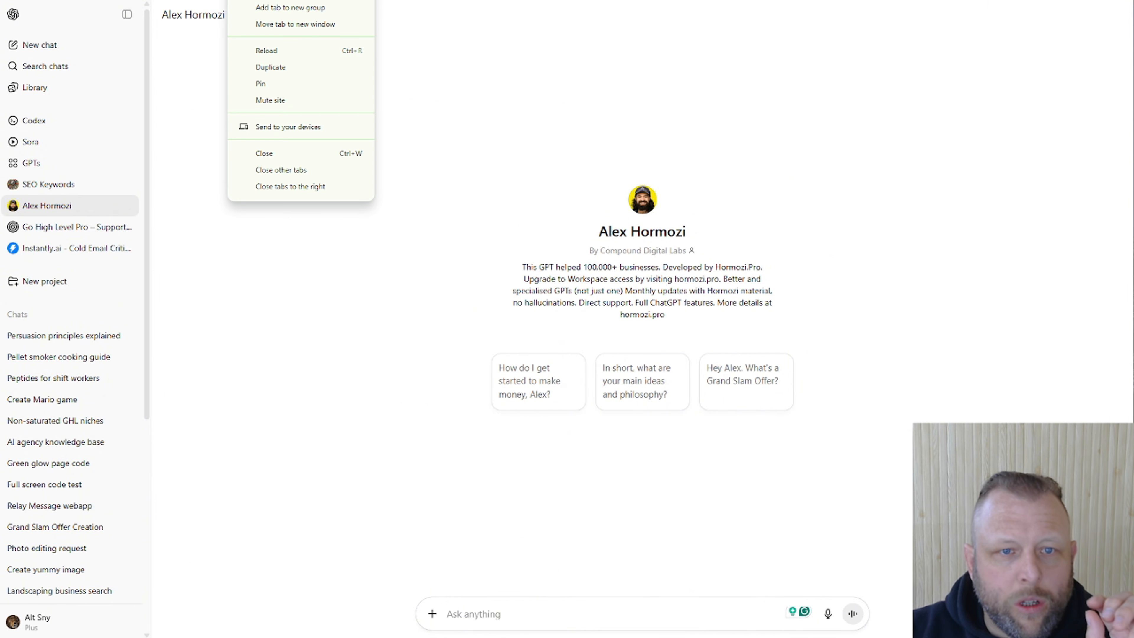
pyautogui.click(311, 68)
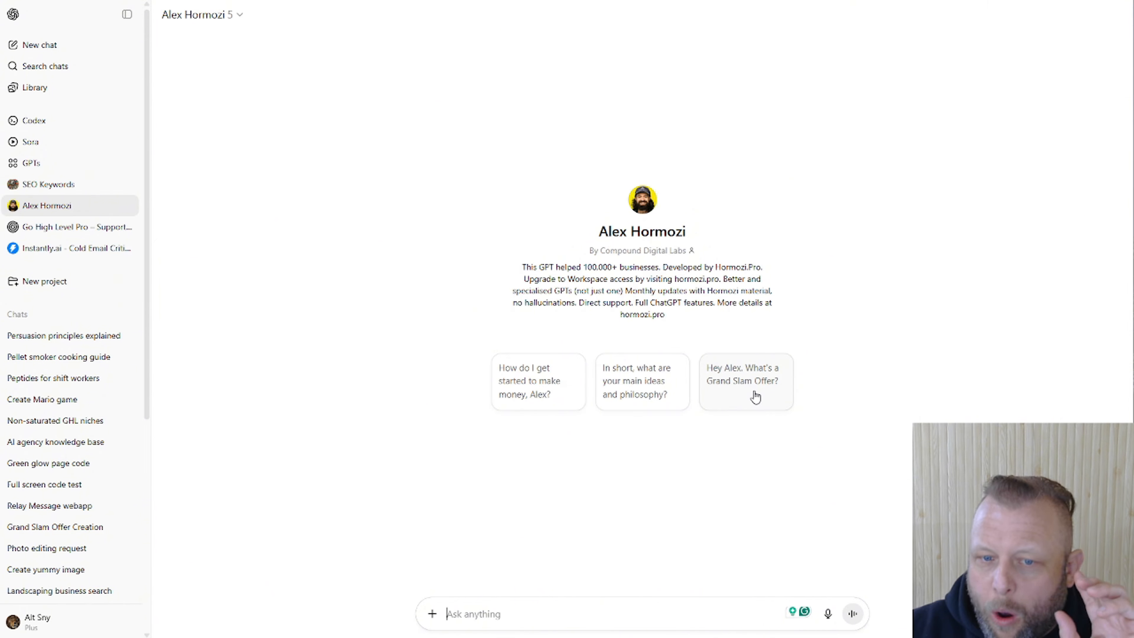
# Step: Start a new blank chat and drag the 1000030686.jpg quote image window over it
pyautogui.click(19, 50)
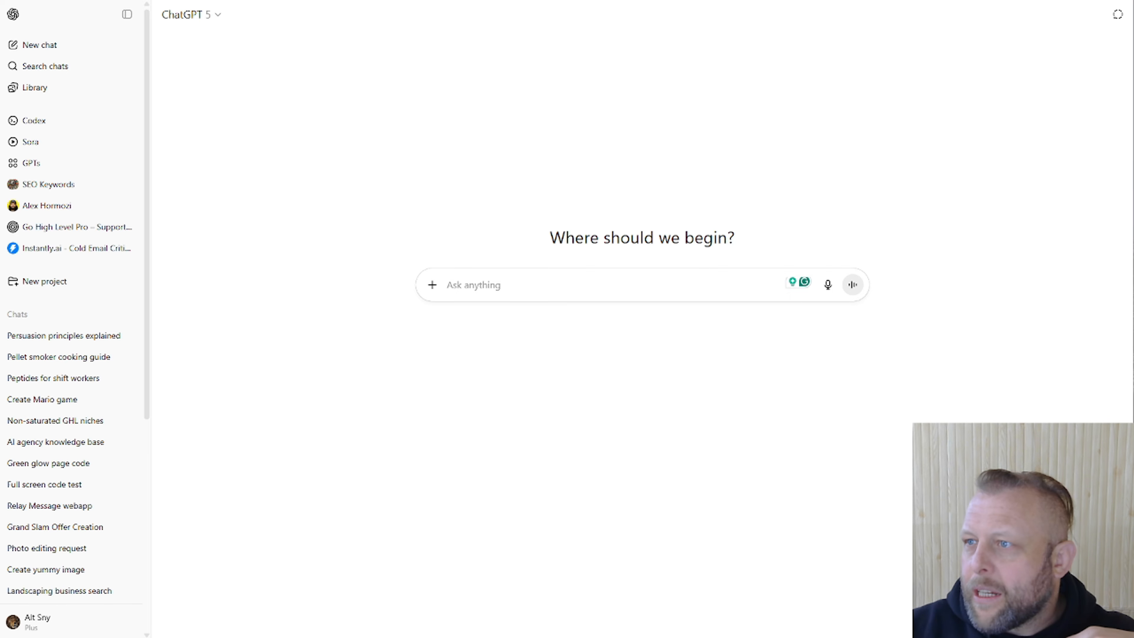
pyautogui.moveTo(1133, 89); pyautogui.dragTo(607, 28)
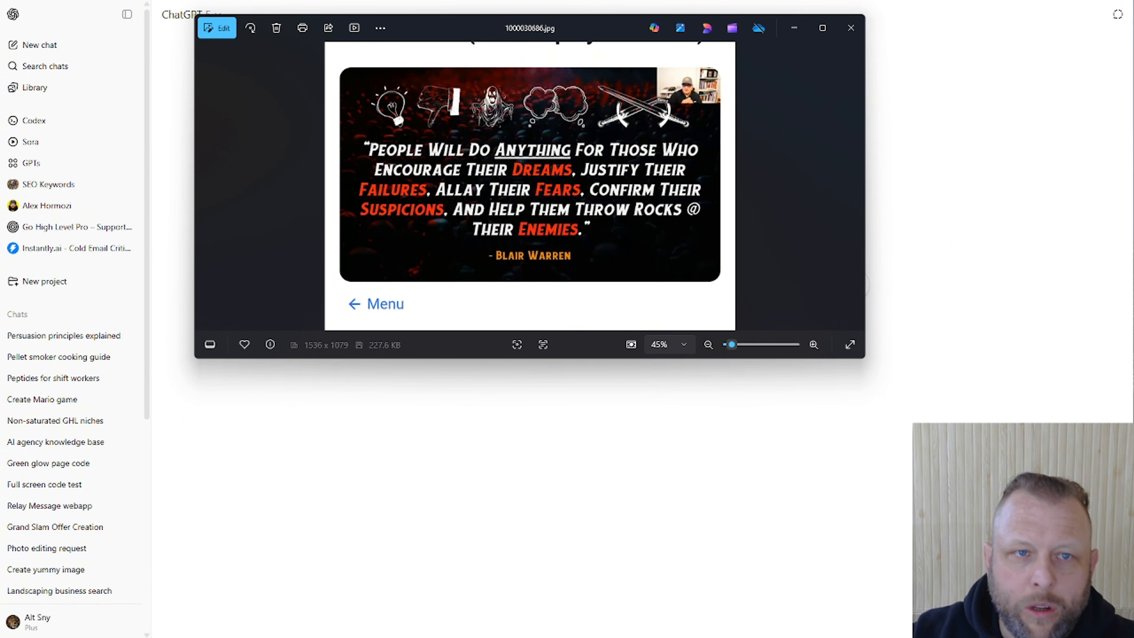
# Step: Close the Photos window showing the Blair Warren quote image
pyautogui.click(850, 30)
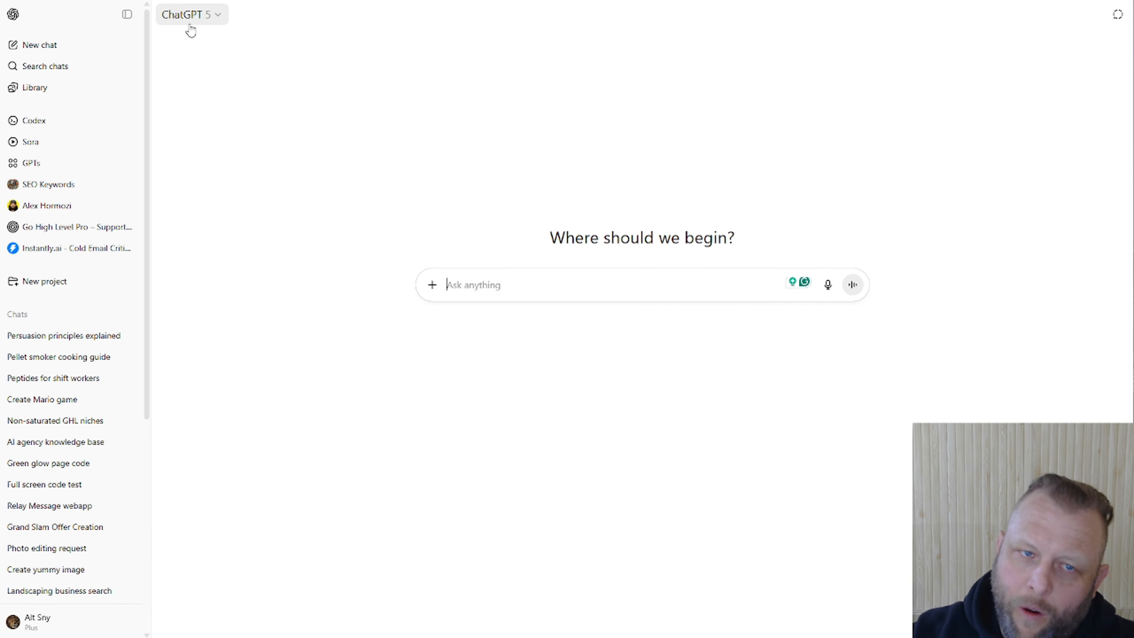
pyautogui.click(432, 289)
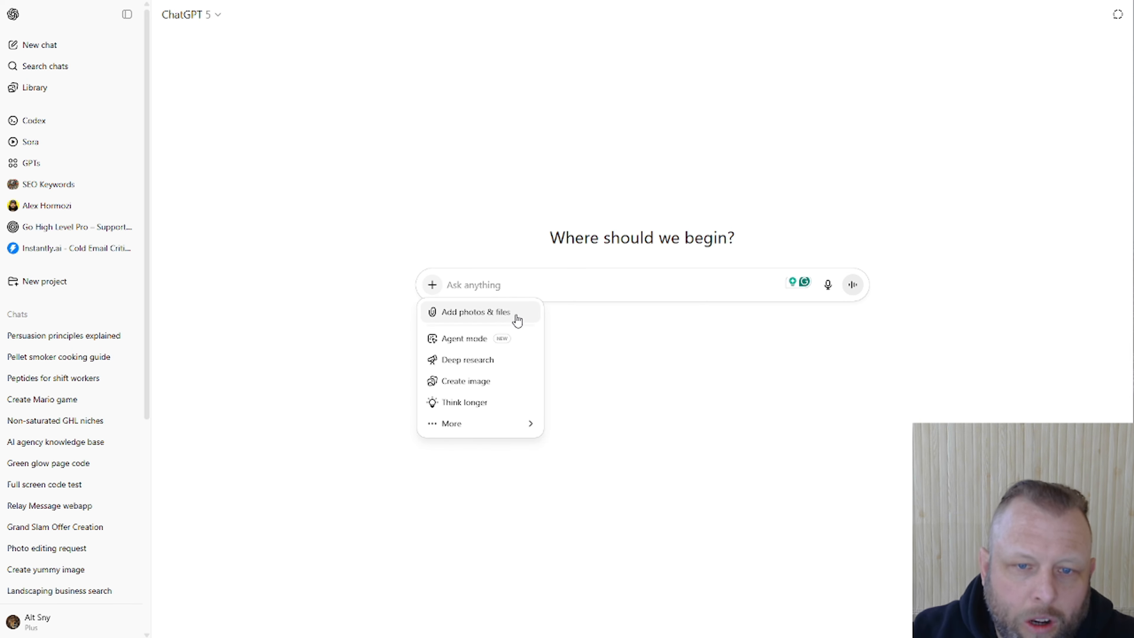
pyautogui.click(501, 320)
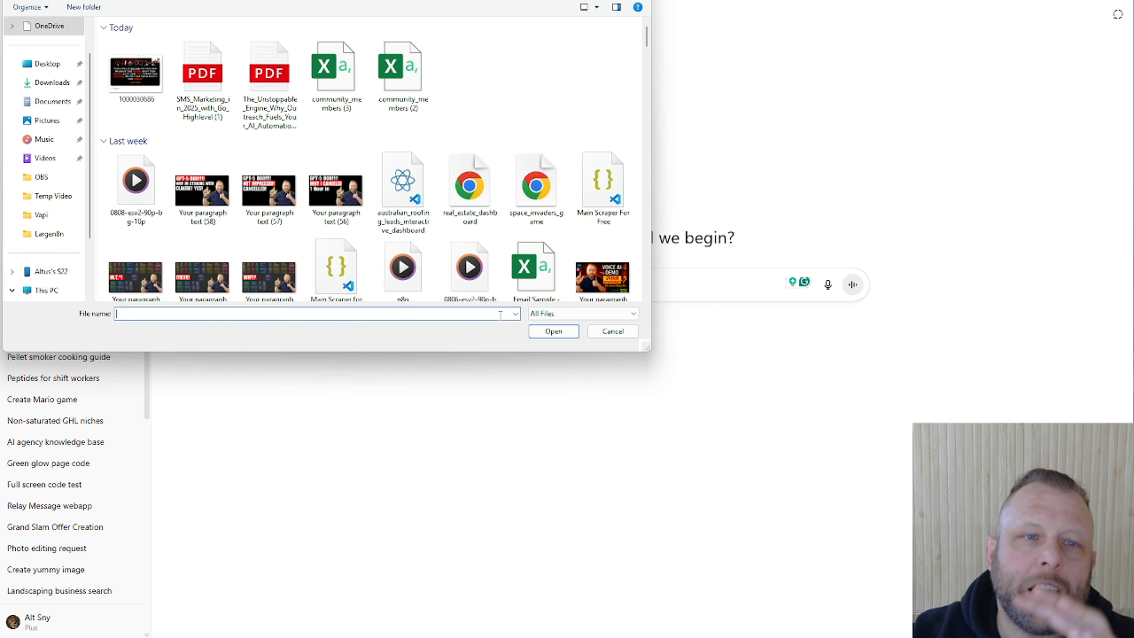
pyautogui.click(158, 99)
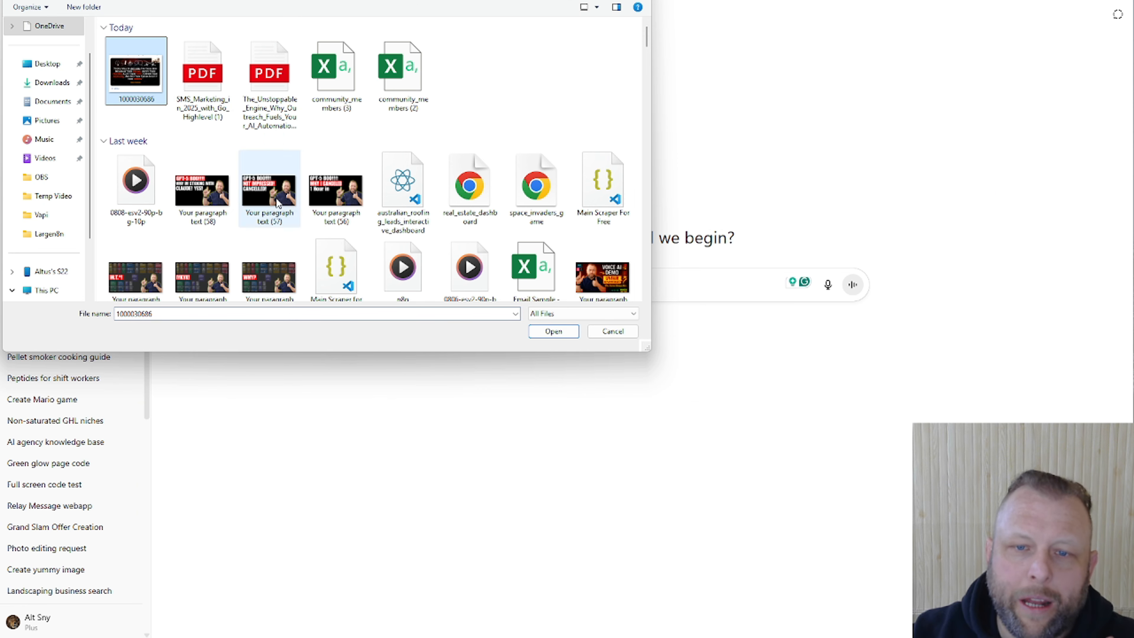
pyautogui.click(553, 337)
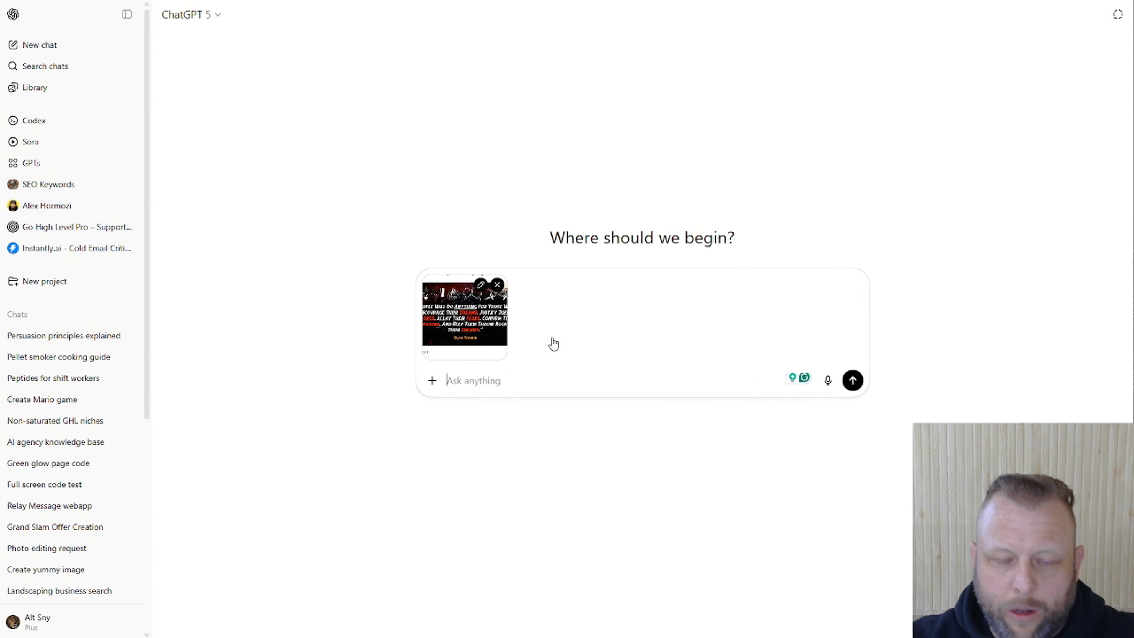
# Step: Send the image with 'read the image and the words, do you know what this is about'
pyautogui.write('r')
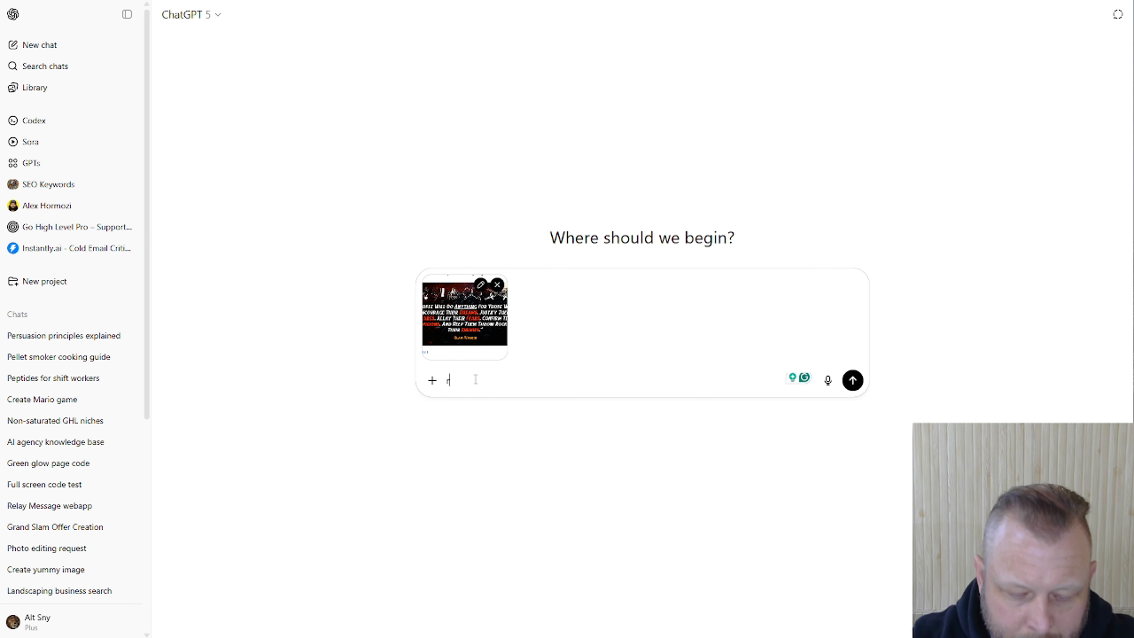
pyautogui.write('ead the image')
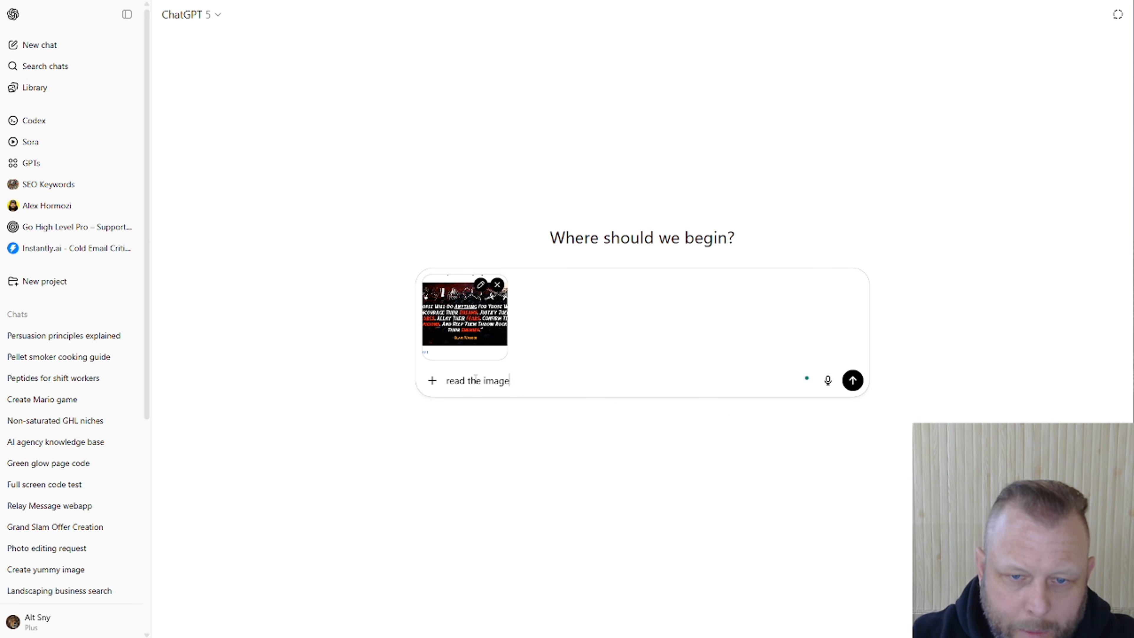
pyautogui.write(' and the wo')
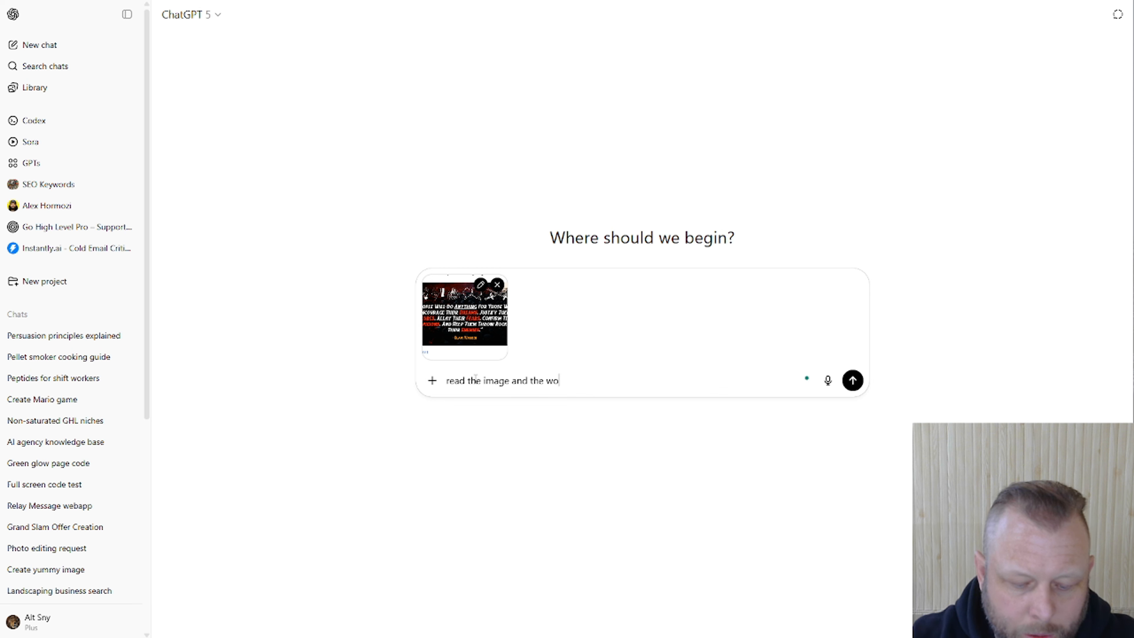
pyautogui.write('rds, do you')
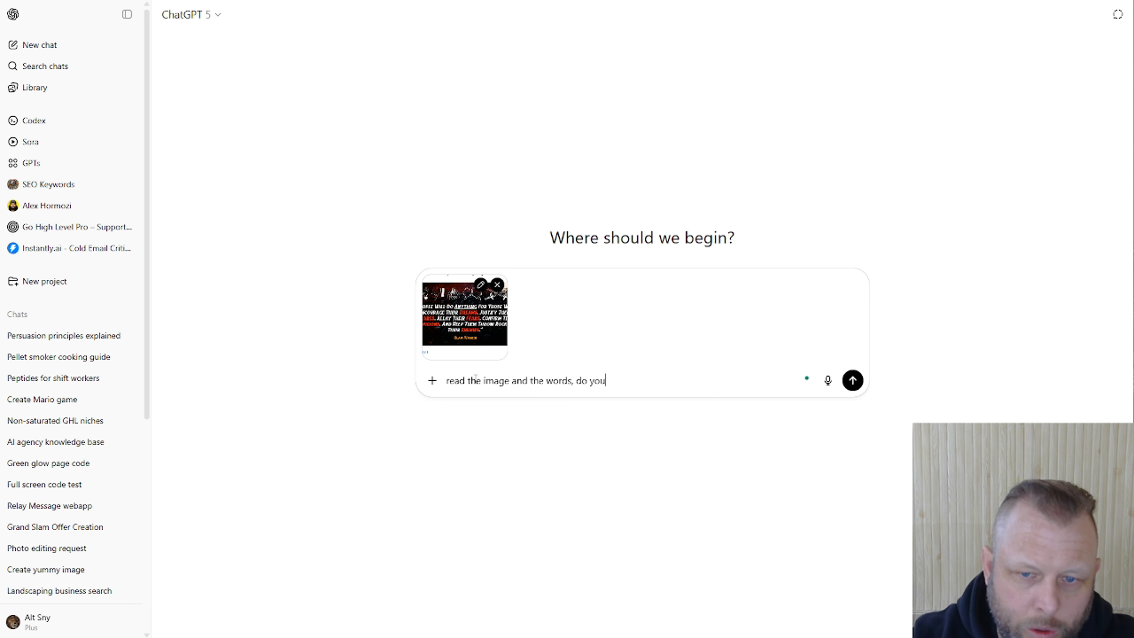
pyautogui.write(' know what this is about')
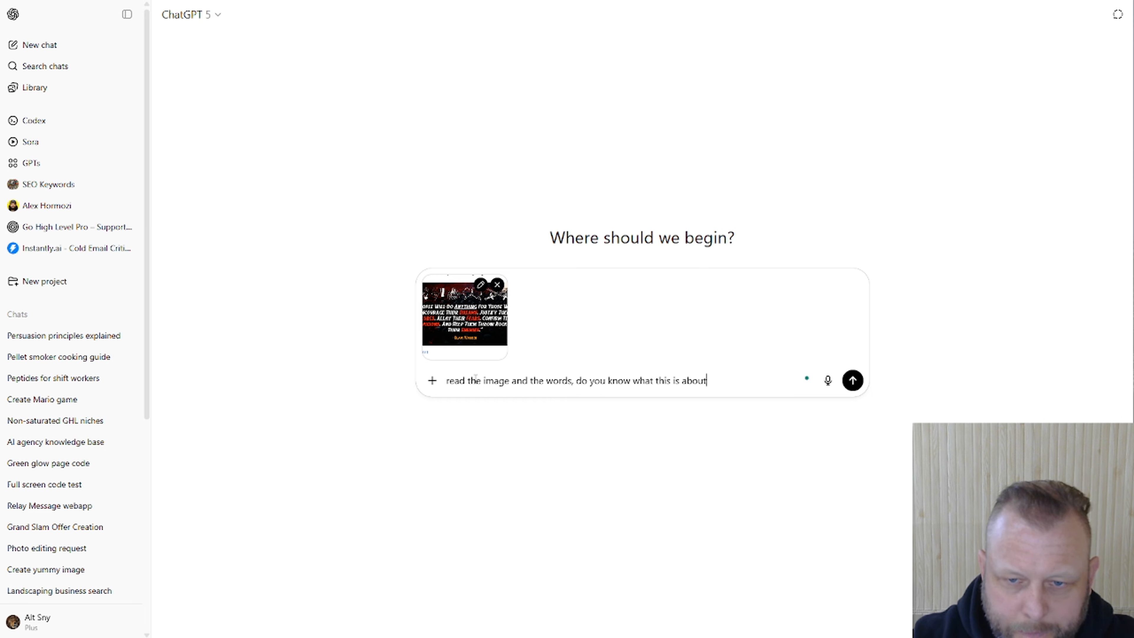
pyautogui.press('Return')
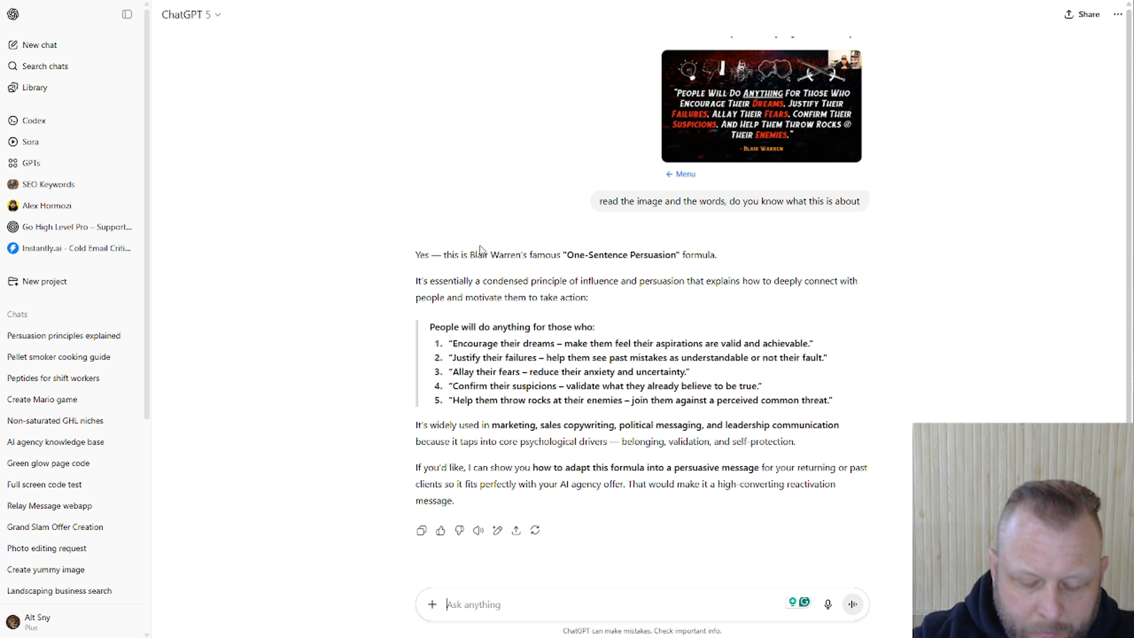
# Step: Erase the half-typed email-sequence request and start Windows voice typing with Win+H
pyautogui.write('Understa')
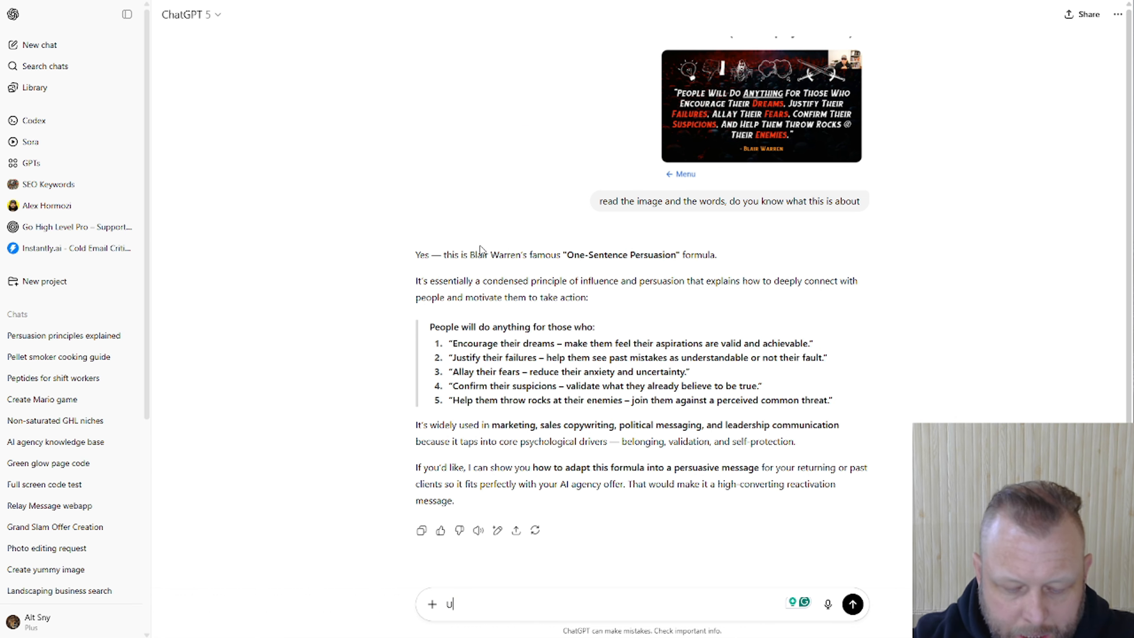
pyautogui.write('nd ')
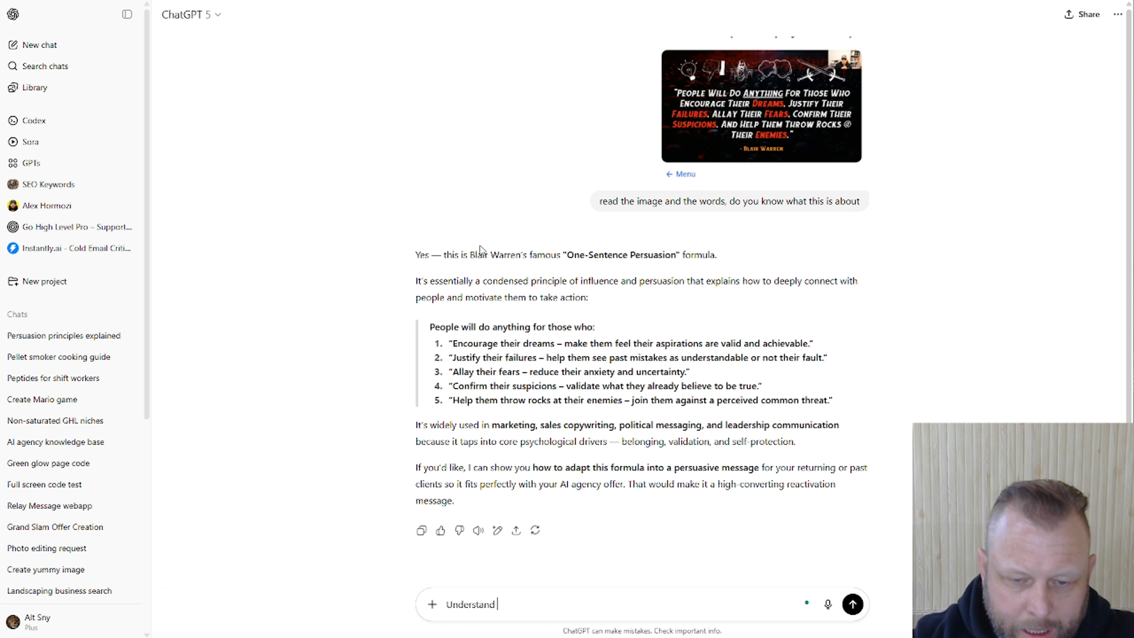
pyautogui.write('the above. I wa')
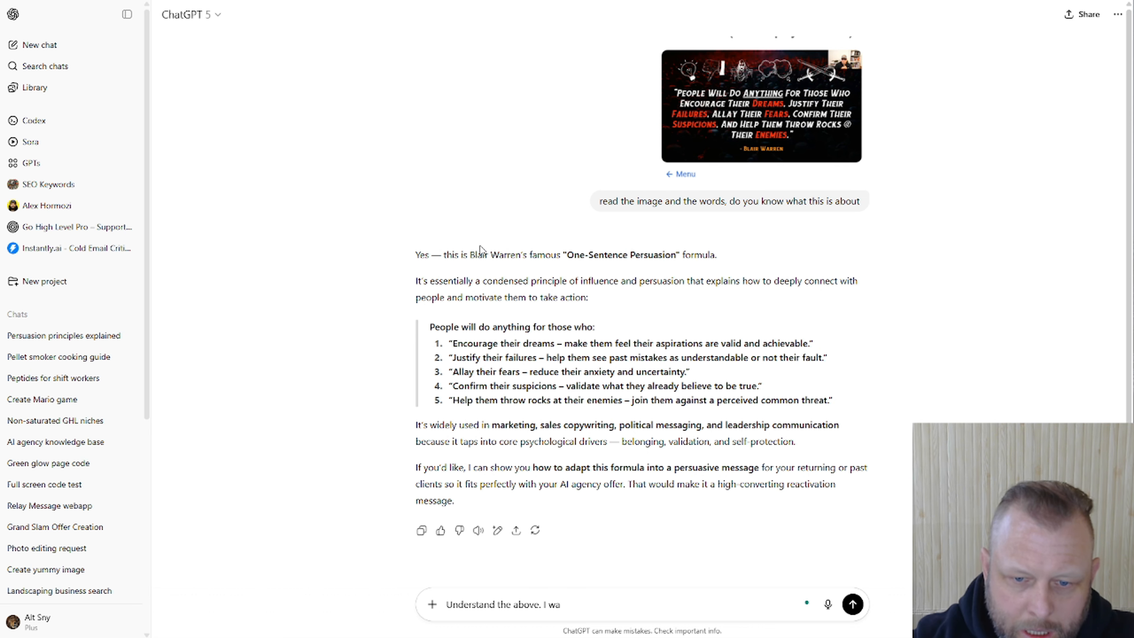
pyautogui.write('nt to create a ')
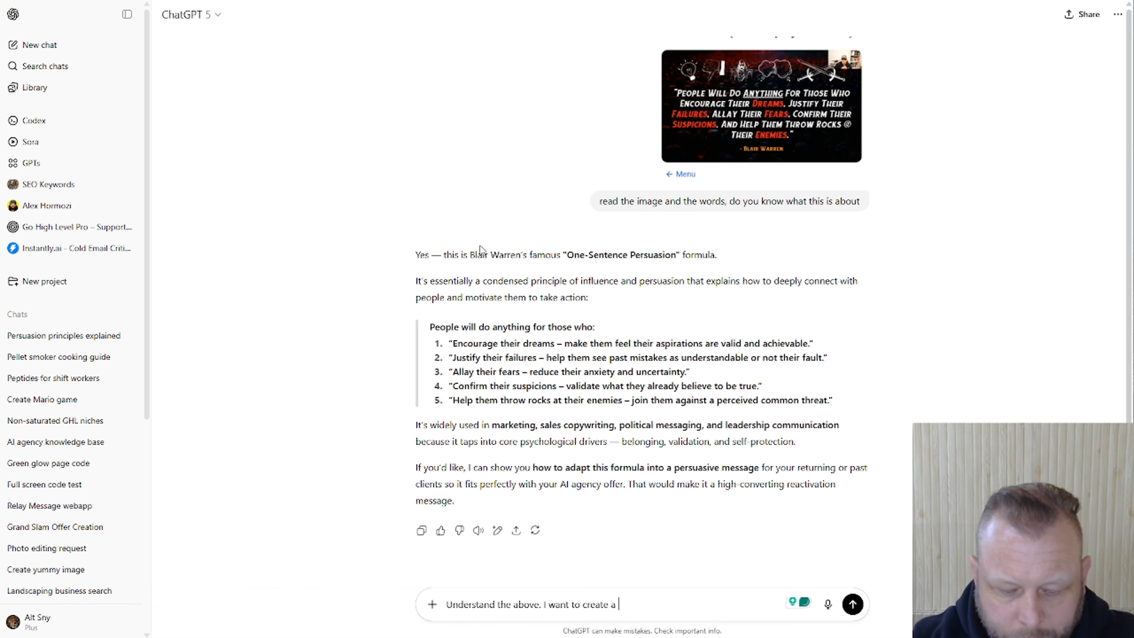
pyautogui.write('e')
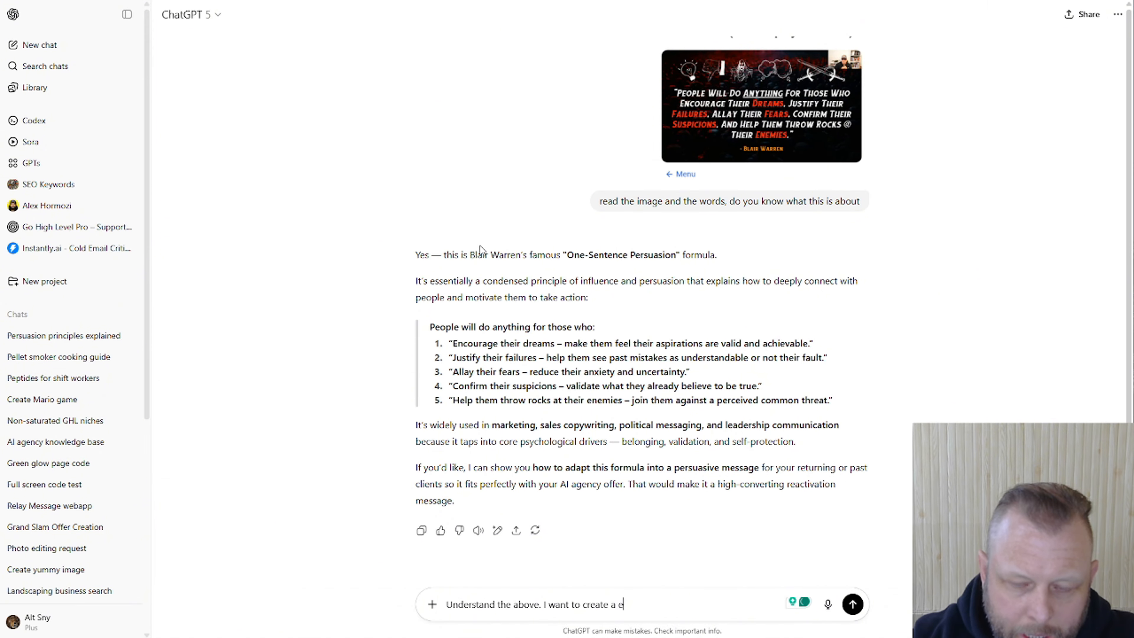
pyautogui.write('mail sequience form y')
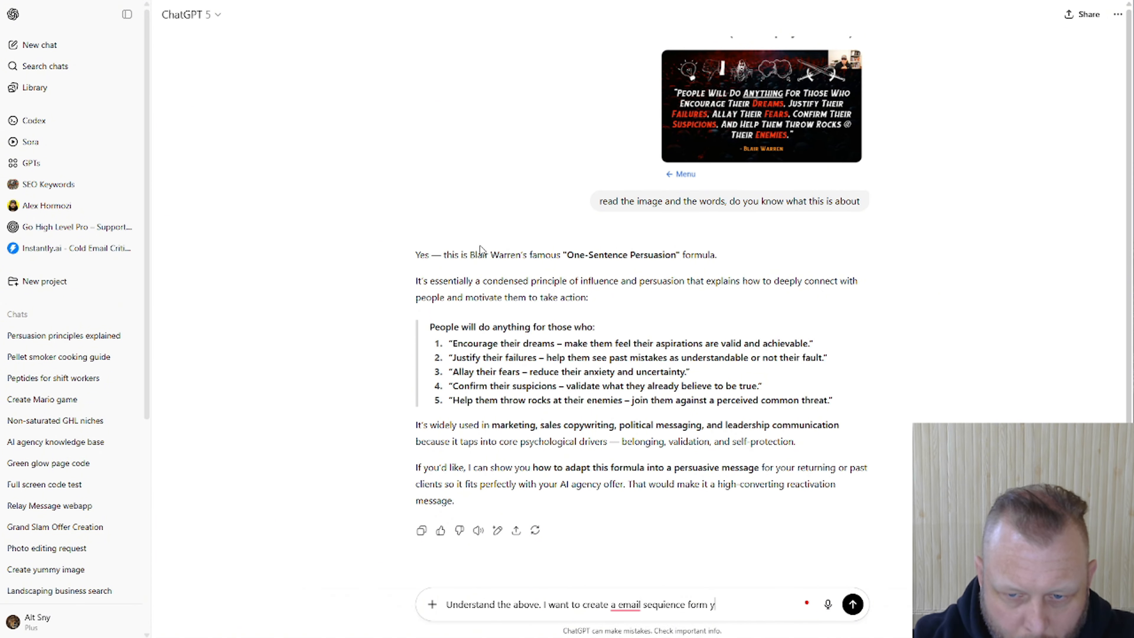
pyautogui.press('BackSpace')
pyautogui.press('BackSpace')
pyautogui.press('BackSpace')
pyautogui.press('BackSpace')
pyautogui.press('BackSpace')
pyautogui.press('BackSpace')
pyautogui.press('BackSpace')
pyautogui.press('BackSpace')
pyautogui.press('BackSpace')
pyautogui.press('BackSpace')
pyautogui.press('BackSpace')
pyautogui.press('BackSpace')
pyautogui.press('BackSpace')
pyautogui.press('BackSpace')
pyautogui.press('BackSpace')
pyautogui.press('BackSpace')
pyautogui.press('BackSpace')
pyautogui.press('BackSpace')
pyautogui.press('BackSpace')
pyautogui.press('BackSpace')
pyautogui.press('BackSpace')
pyautogui.press('BackSpace')
pyautogui.press('BackSpace')
pyautogui.press('BackSpace')
pyautogui.press('BackSpace')
pyautogui.press('BackSpace')
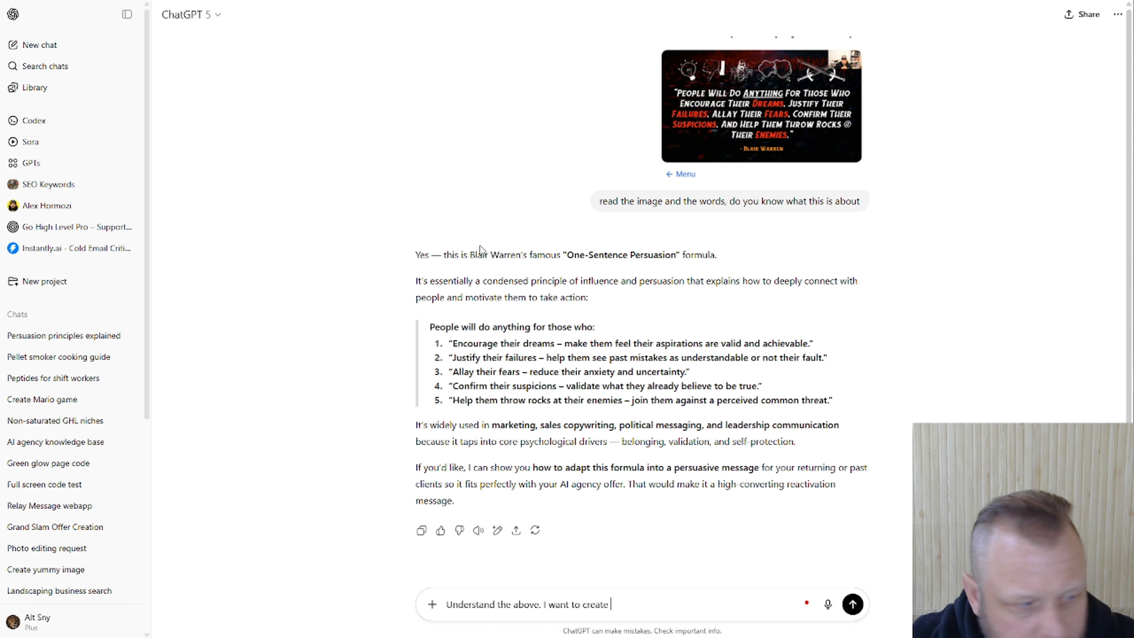
pyautogui.press('BackSpace')
pyautogui.press('BackSpace')
pyautogui.press('BackSpace')
pyautogui.press('BackSpace')
pyautogui.press('BackSpace')
pyautogui.press('BackSpace')
pyautogui.press('BackSpace')
pyautogui.press('BackSpace')
pyautogui.press('BackSpace')
pyautogui.press('BackSpace')
pyautogui.press('BackSpace')
pyautogui.press('BackSpace')
pyautogui.press('BackSpace')
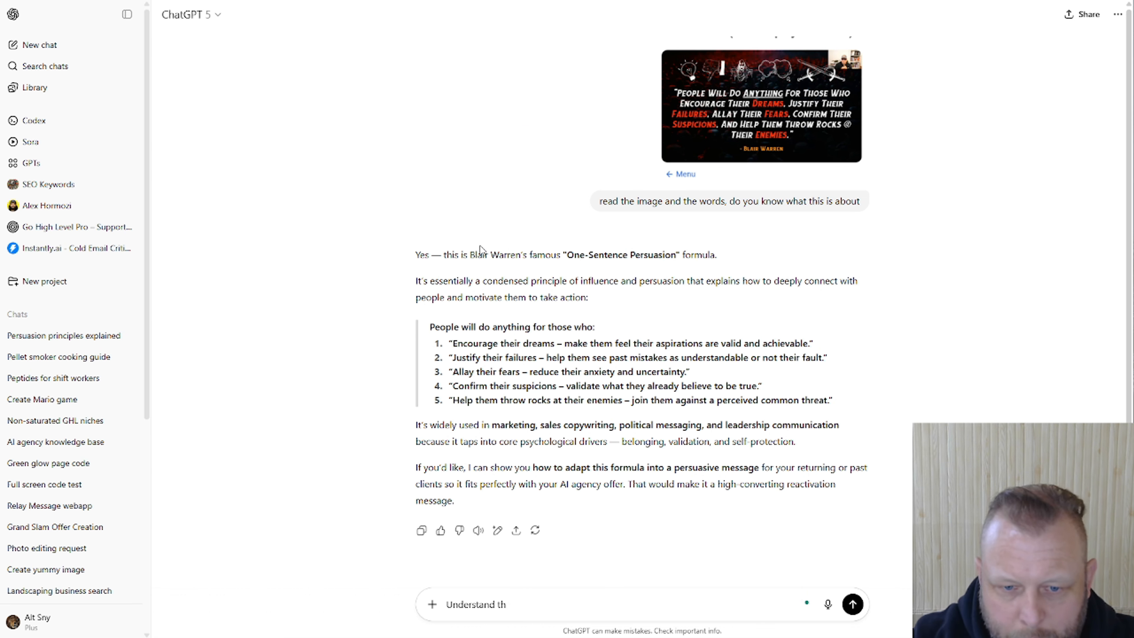
pyautogui.press('BackSpace')
pyautogui.press('BackSpace')
pyautogui.press('BackSpace')
pyautogui.press('BackSpace')
pyautogui.press('BackSpace')
pyautogui.press('BackSpace')
pyautogui.press('BackSpace')
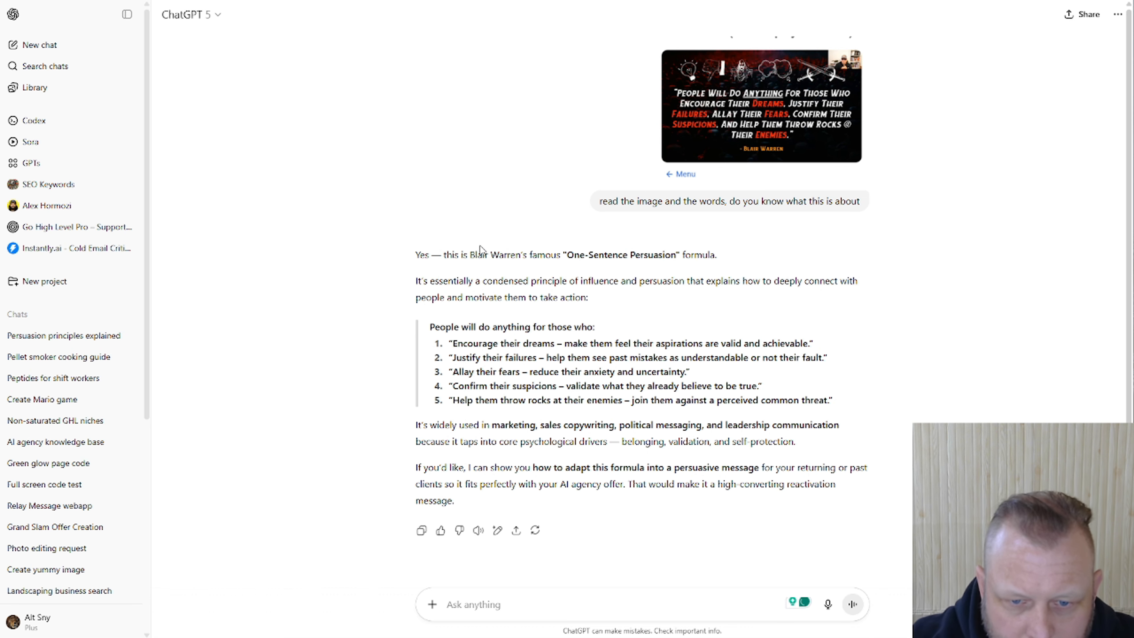
pyautogui.press('super+h')
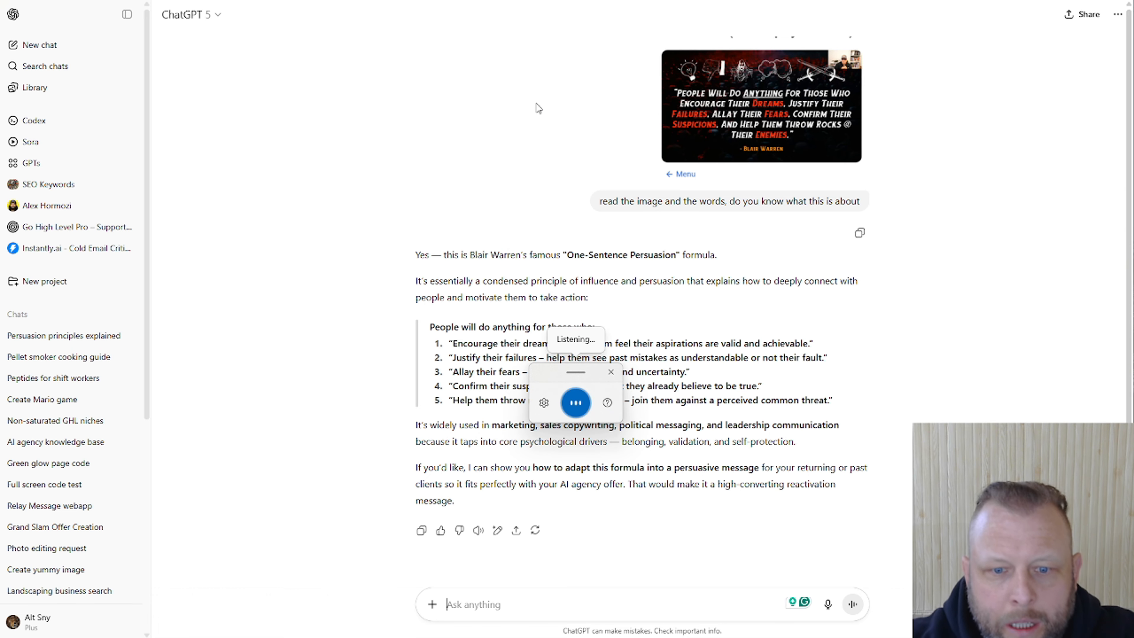
# Step: Dictate the 3-day Blair Warren email-sequence request, ending it with 'this is my product:'
pyautogui.press('BackSpace')
pyautogui.press('BackSpace')
pyautogui.press('BackSpace')
pyautogui.press('BackSpace')
pyautogui.press('BackSpace')
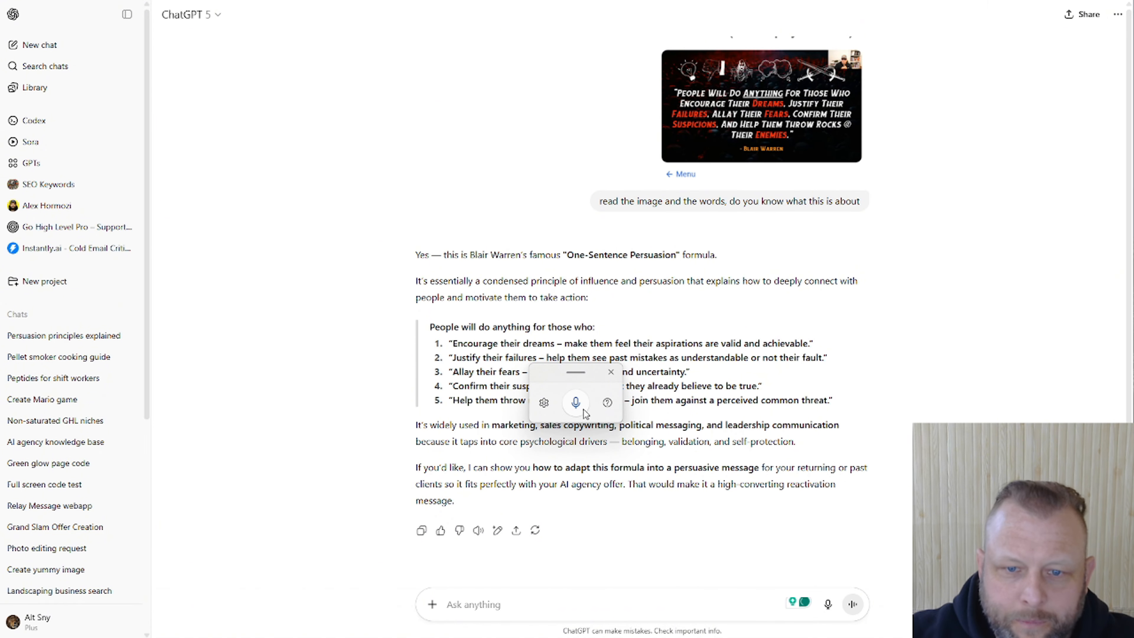
pyautogui.click(576, 404)
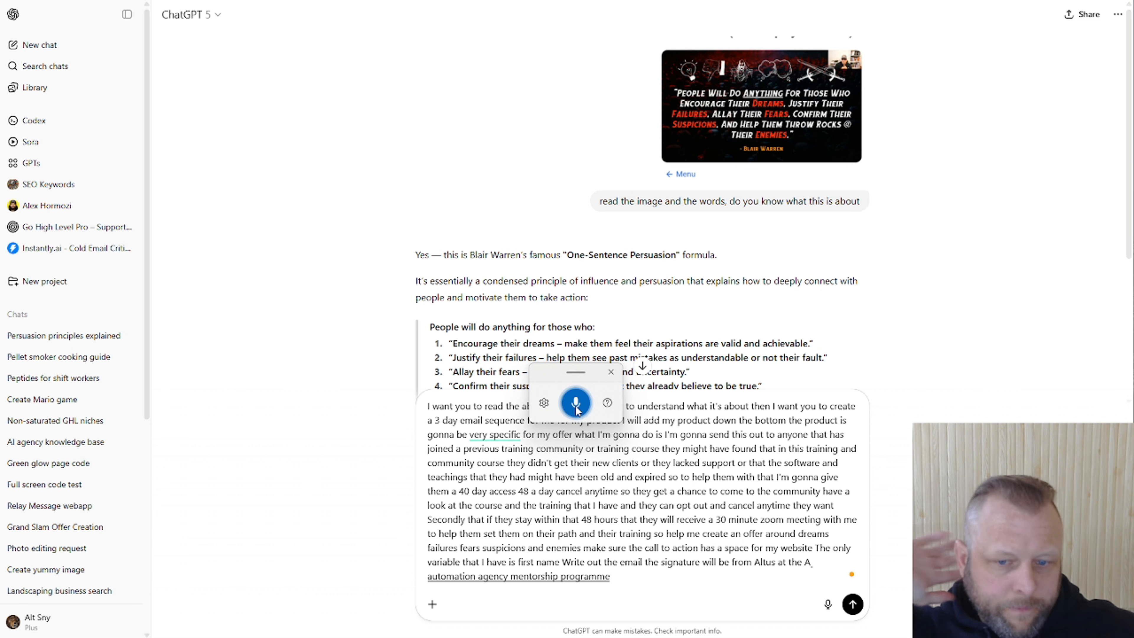
pyautogui.click(610, 372)
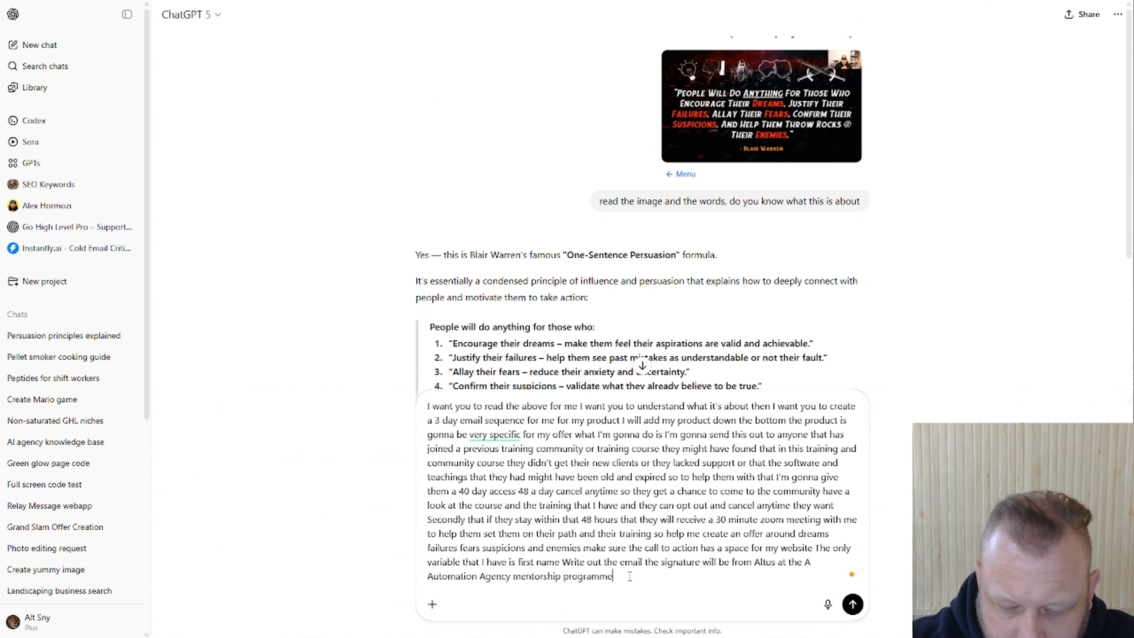
pyautogui.write('s my produc')
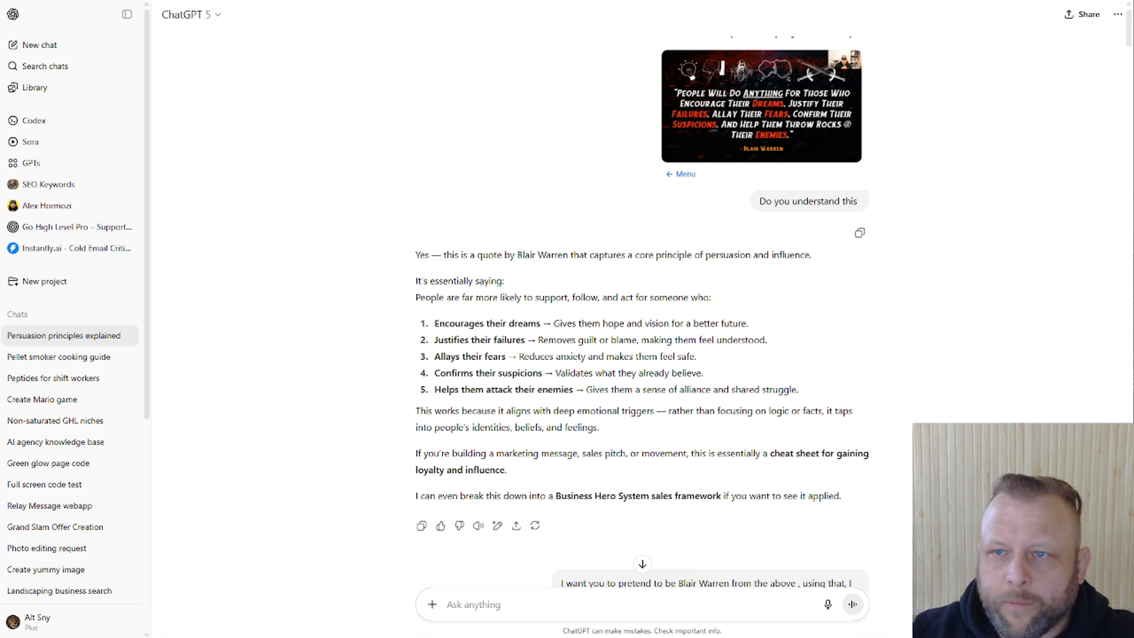
# Step: Open the AI Agency Mentorship website (aiagencymentorship.ai) in a new tab
pyautogui.hotkey('ctrl', 't')
pyautogui.write('a')
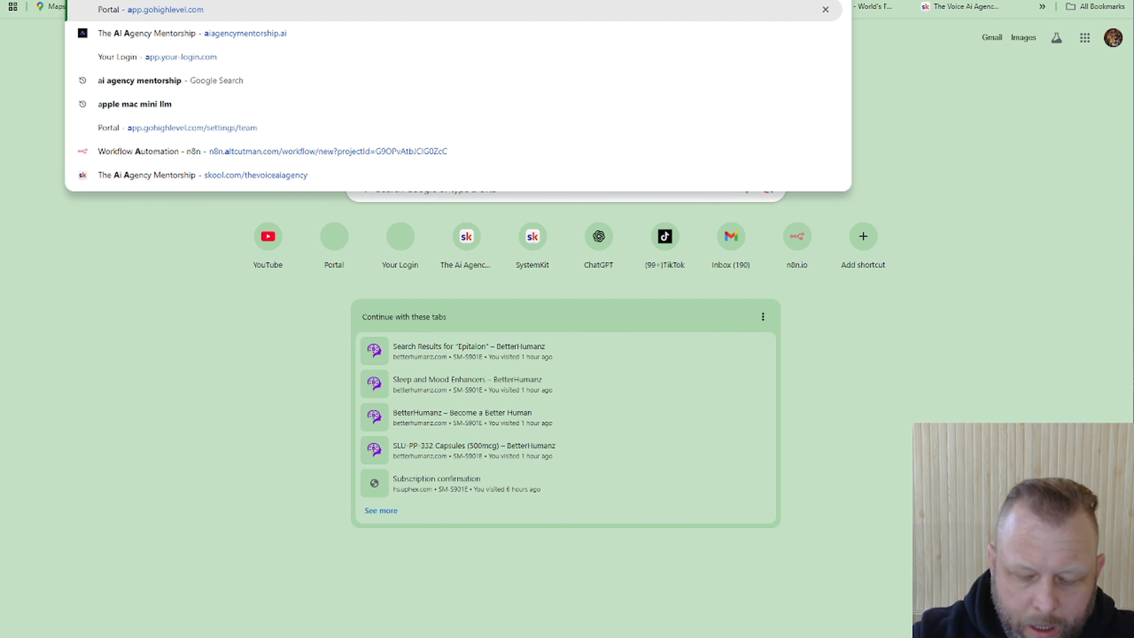
pyautogui.write('i')
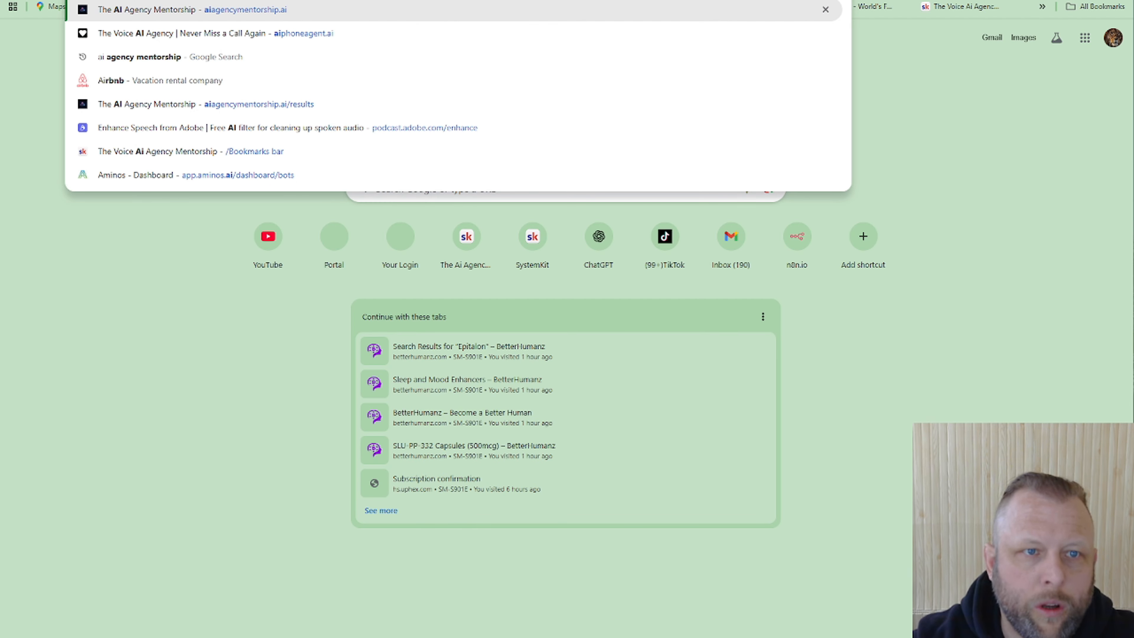
pyautogui.press('Return')
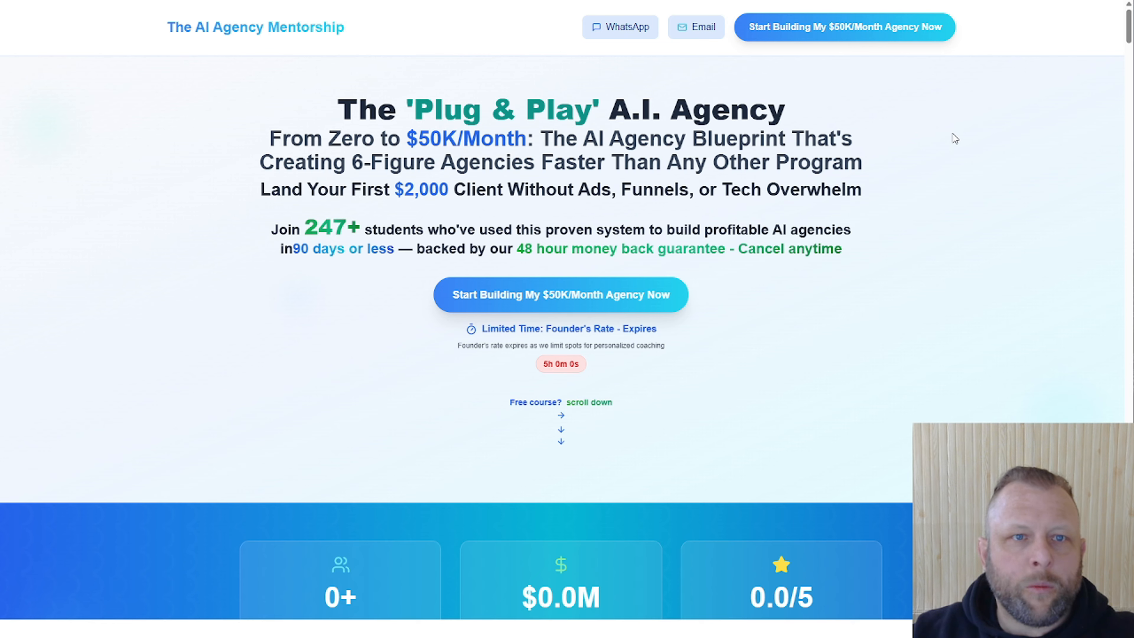
pyautogui.scroll(-10, 914, 211)
pyautogui.scroll(-8, 914, 209)
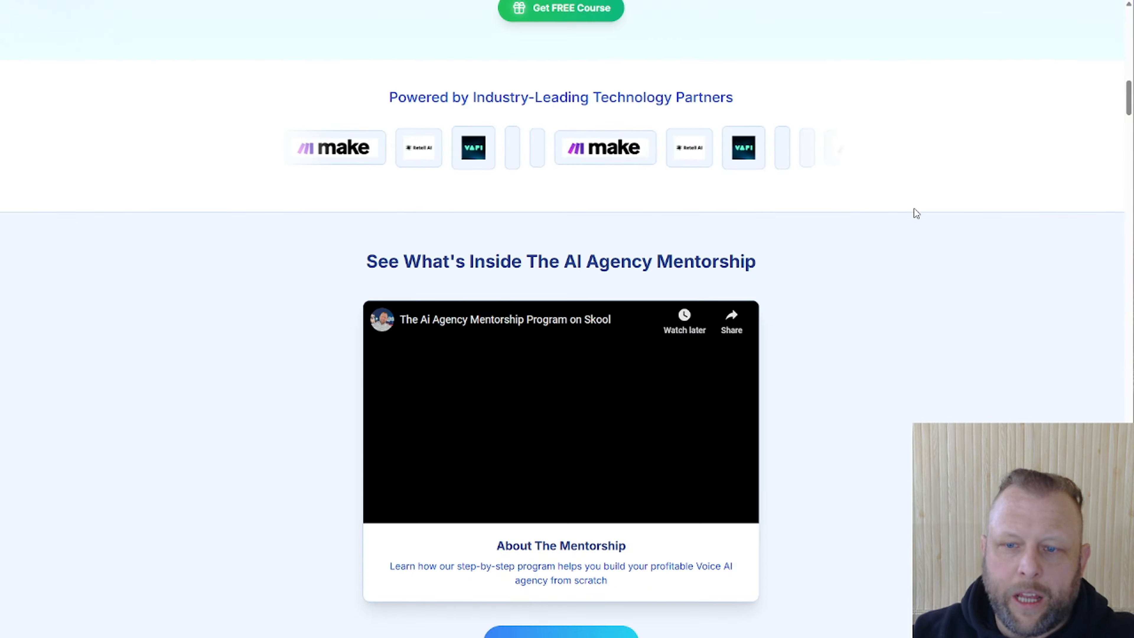
pyautogui.scroll(12, 914, 209)
pyautogui.scroll(10, 911, 200)
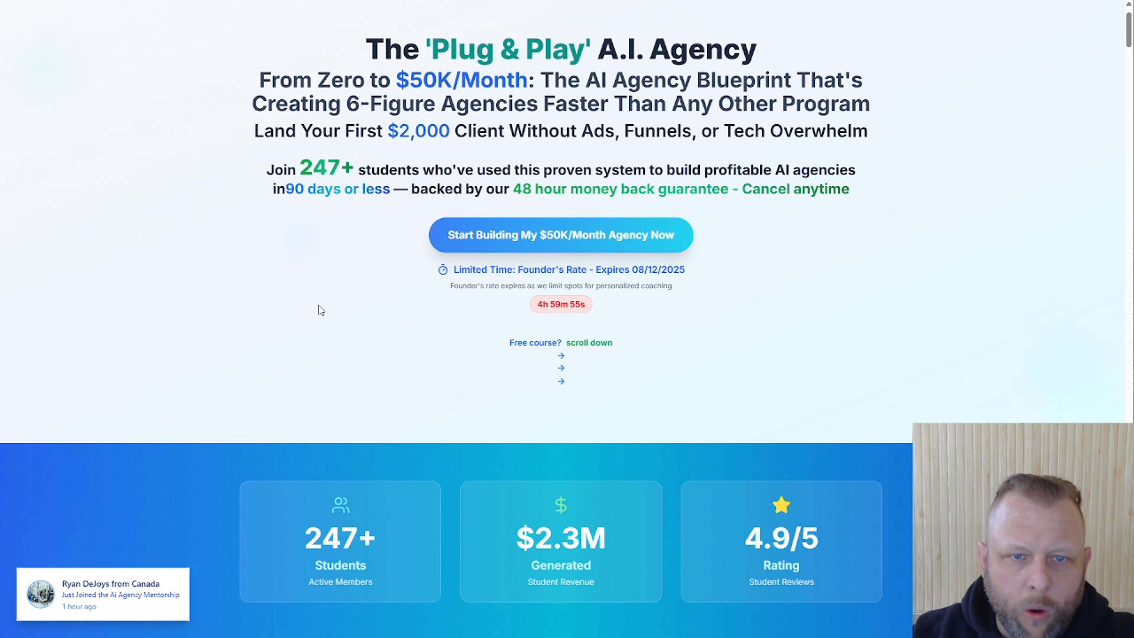
# Step: Copy the page text from the headline through the pricing plans and return to ChatGPT
pyautogui.moveTo(330, 107); pyautogui.dragTo(528, 229)
pyautogui.moveTo(622, 510); pyautogui.dragTo(899, 399)
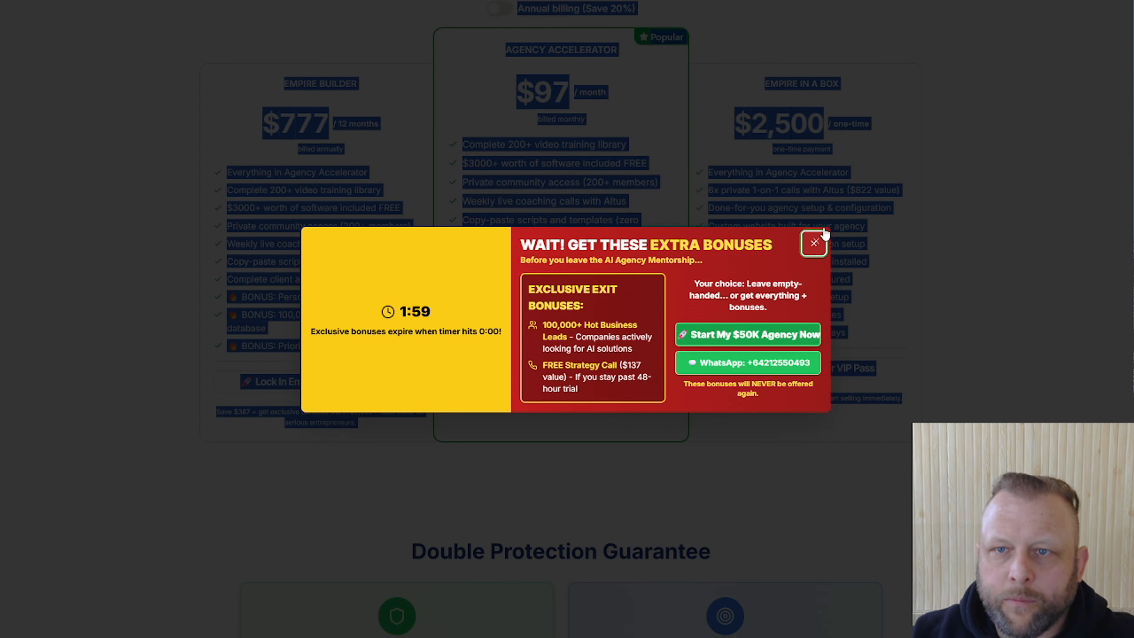
pyautogui.click(812, 240)
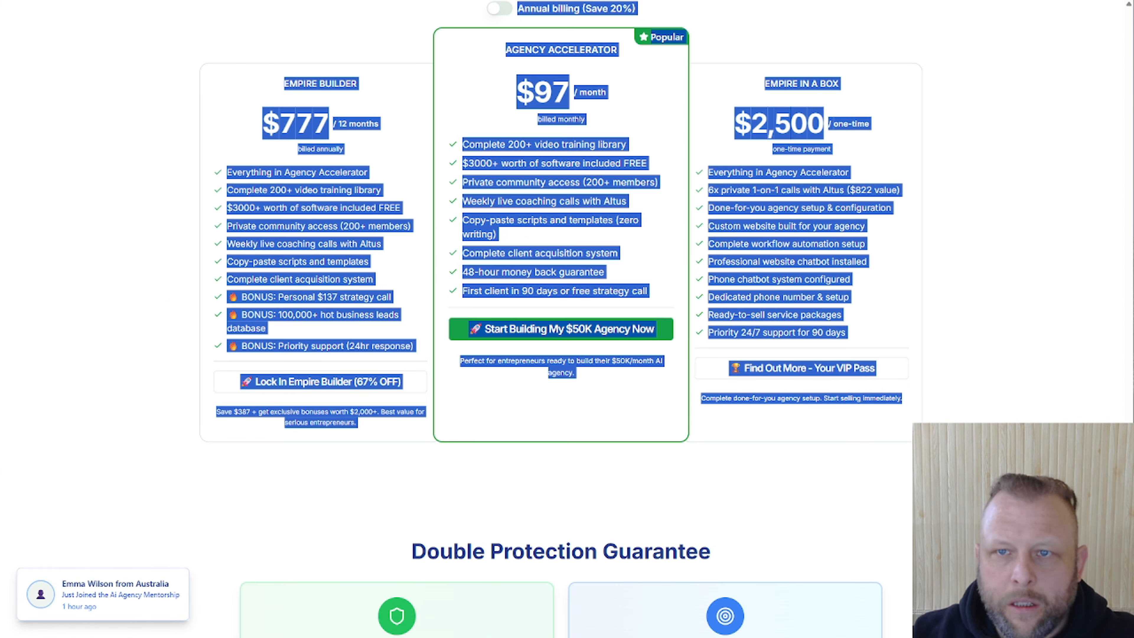
pyautogui.click(774, 2)
pyautogui.scroll(-5, 637, 306)
pyautogui.scroll(-15, 637, 380)
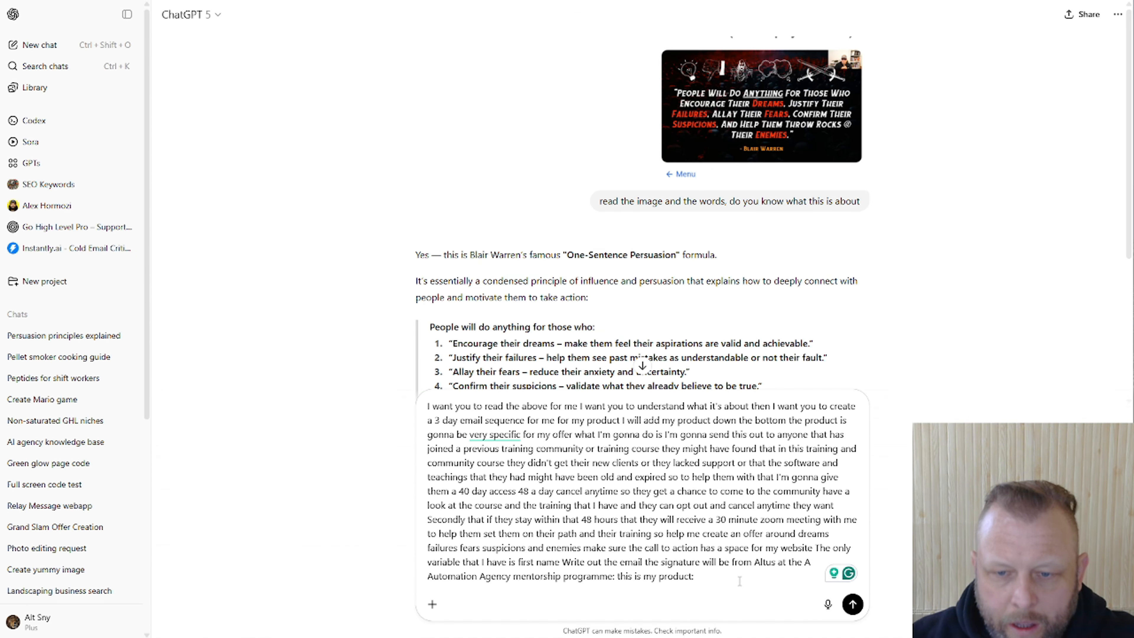
# Step: Send the request with pasted site copy, then dictate and send it to the Alex Hormozi GPT
pyautogui.hotkey('ctrl', 'v')
pyautogui.click(853, 609)
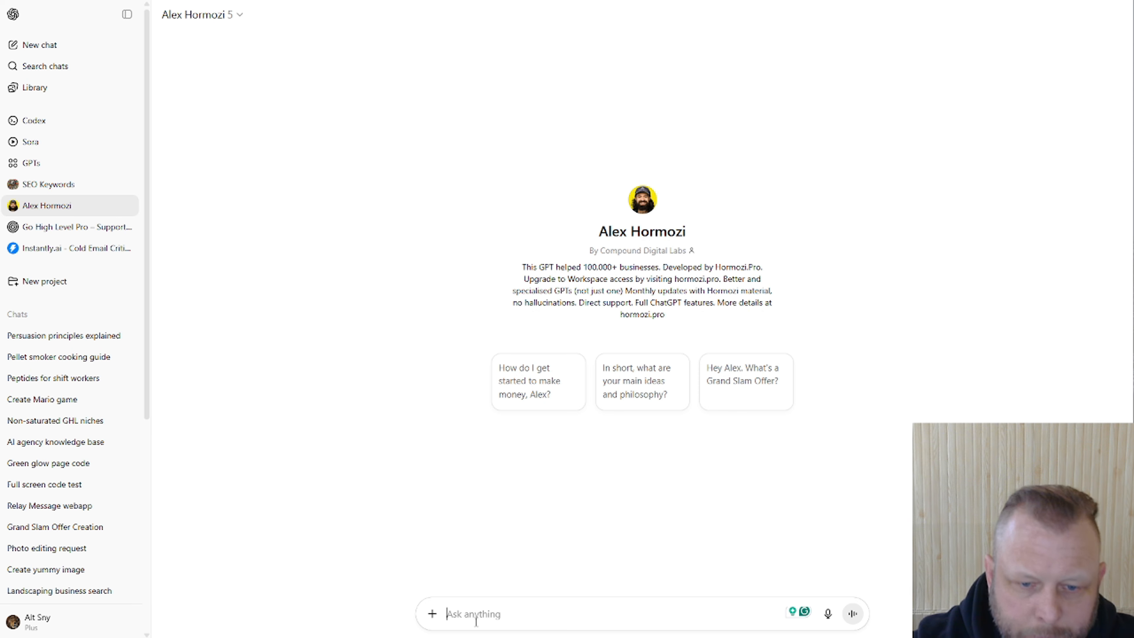
pyautogui.press('super+h')
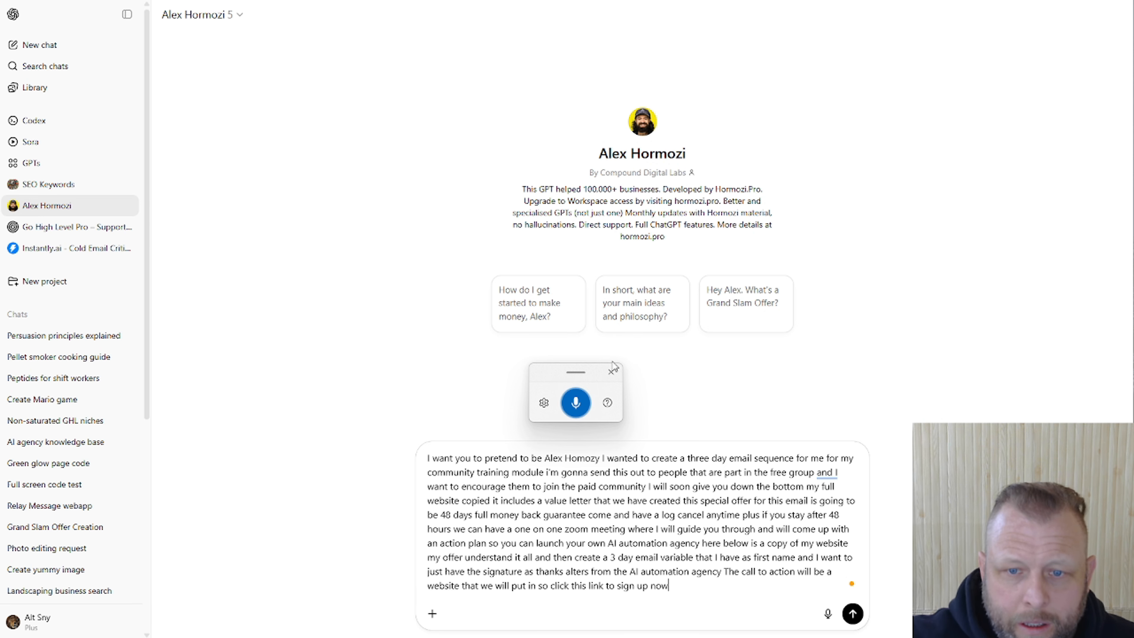
pyautogui.click(611, 372)
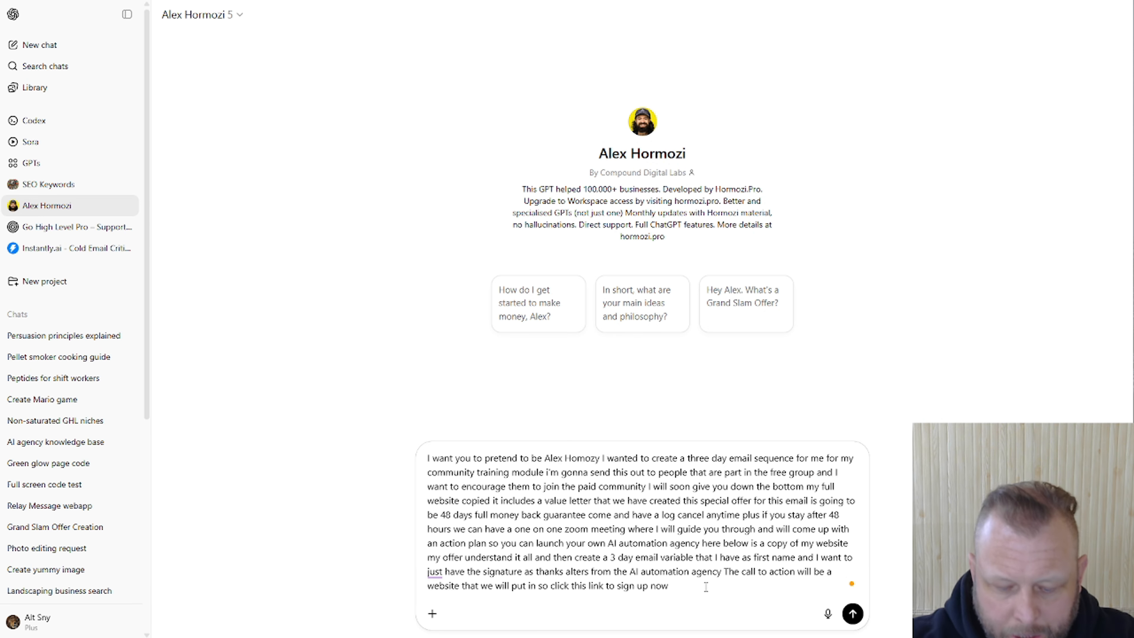
pyautogui.hotkey('ctrl', 'v')
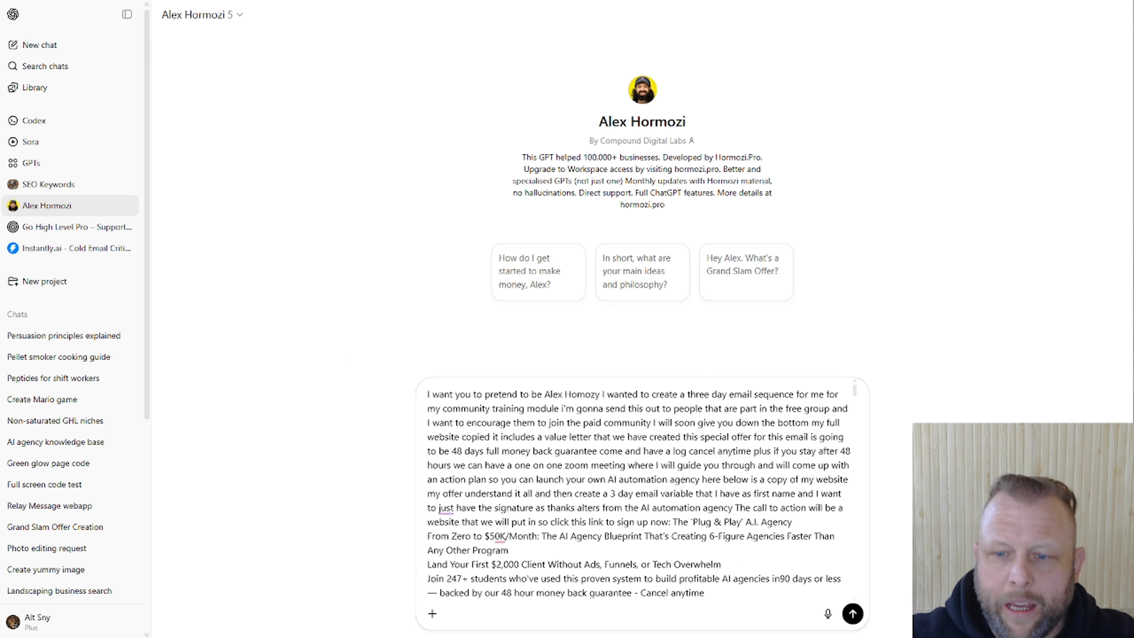
pyautogui.press('Return')
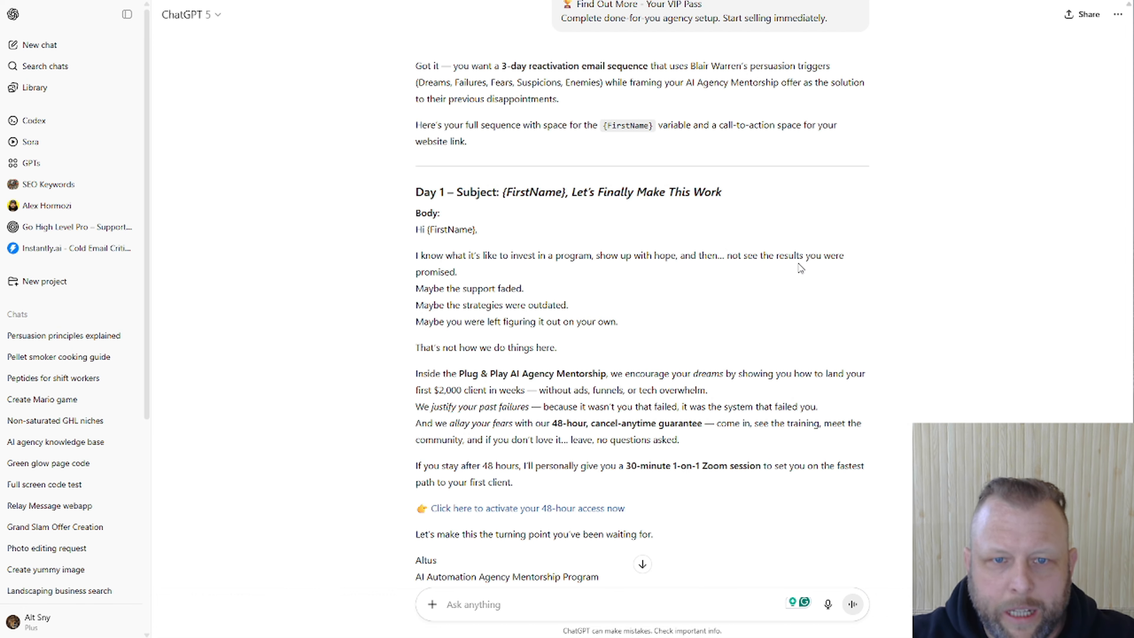
# Step: Scroll to the Day 1 email and highlight its greeting and opening lines
pyautogui.scroll(3, 799, 266)
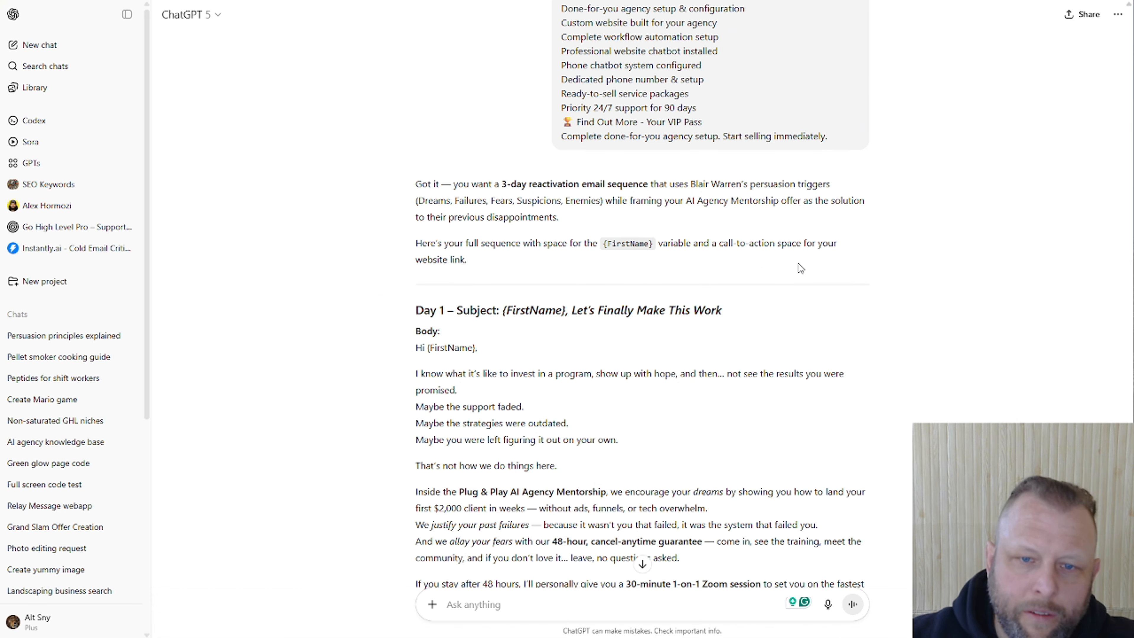
pyautogui.scroll(-3, 729, 317)
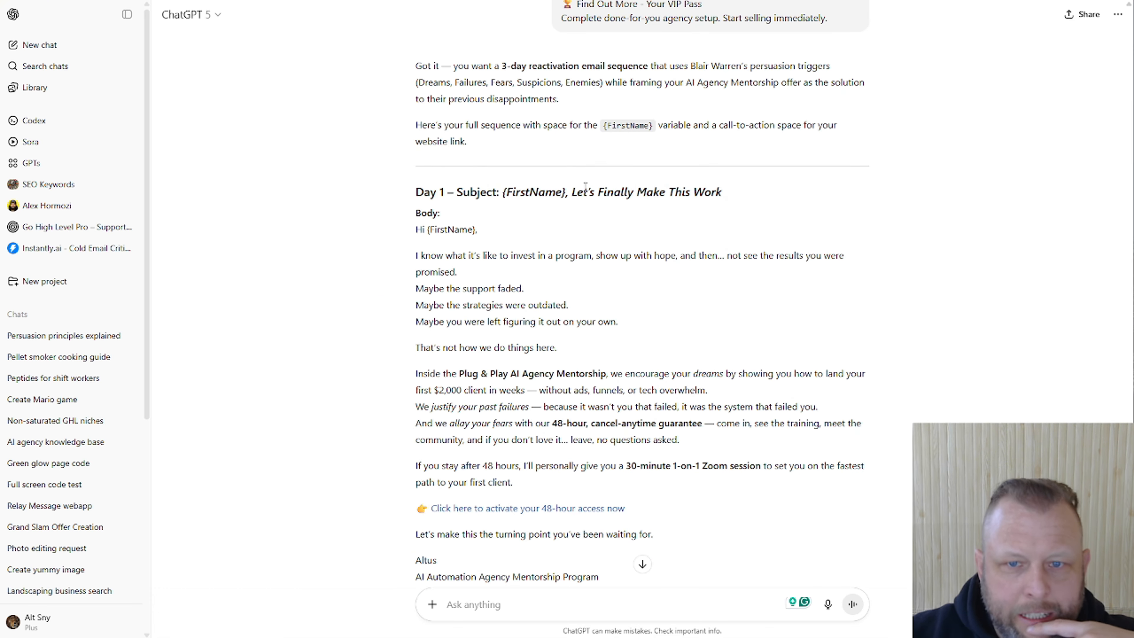
pyautogui.scroll(-3, 707, 189)
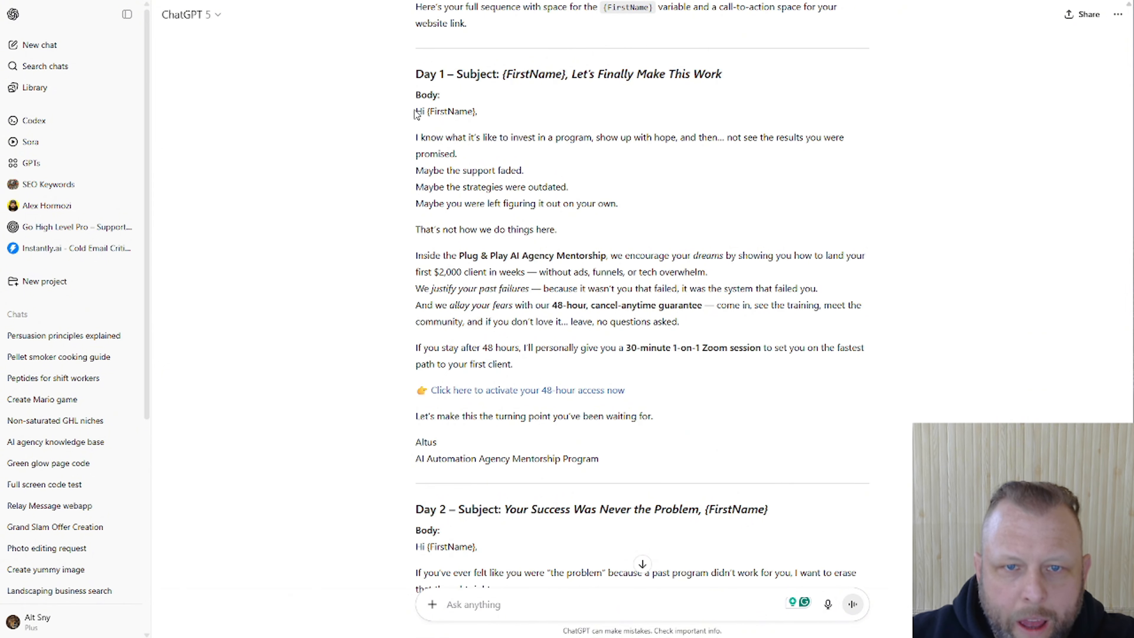
pyautogui.moveTo(417, 112); pyautogui.dragTo(500, 118)
pyautogui.click(438, 132)
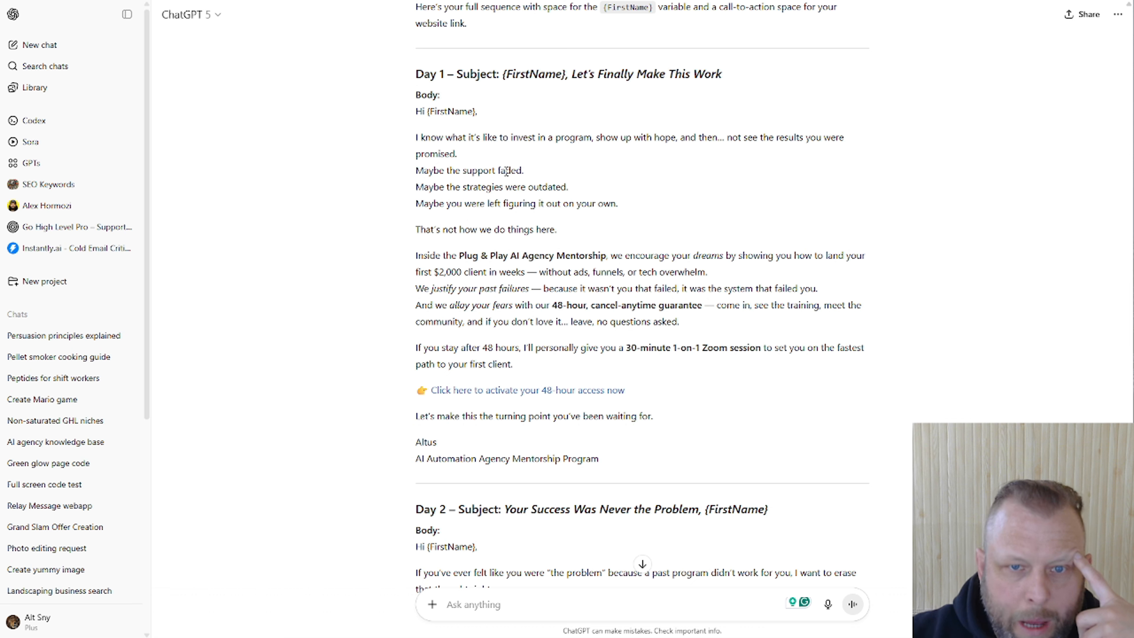
pyautogui.moveTo(447, 170); pyautogui.dragTo(517, 171)
pyautogui.moveTo(415, 188); pyautogui.dragTo(567, 187)
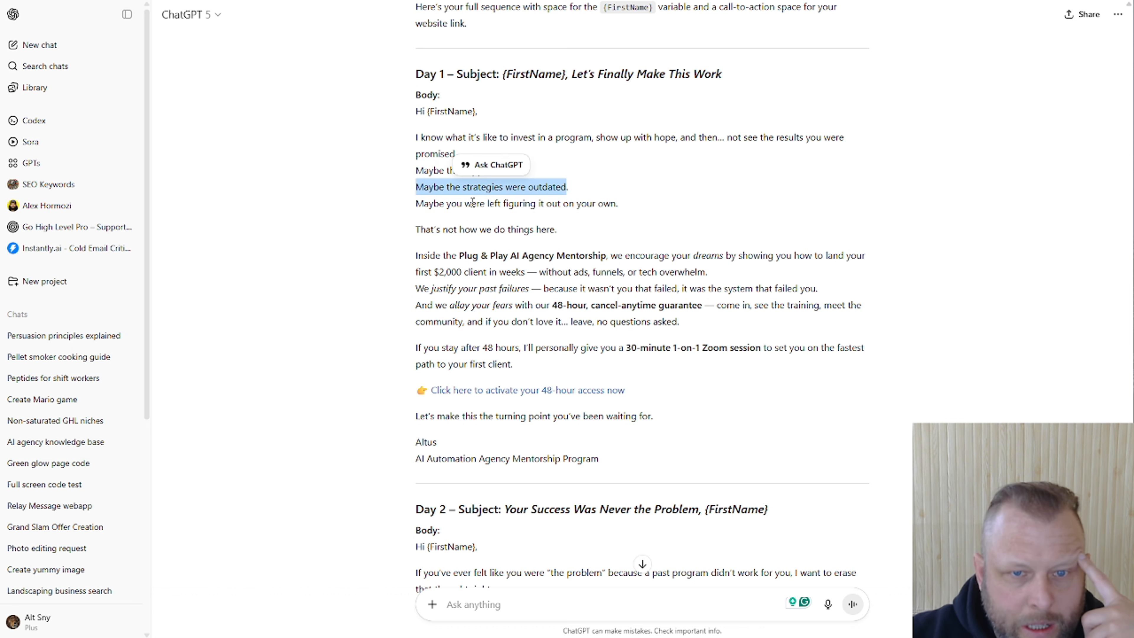
pyautogui.moveTo(413, 205); pyautogui.dragTo(658, 208)
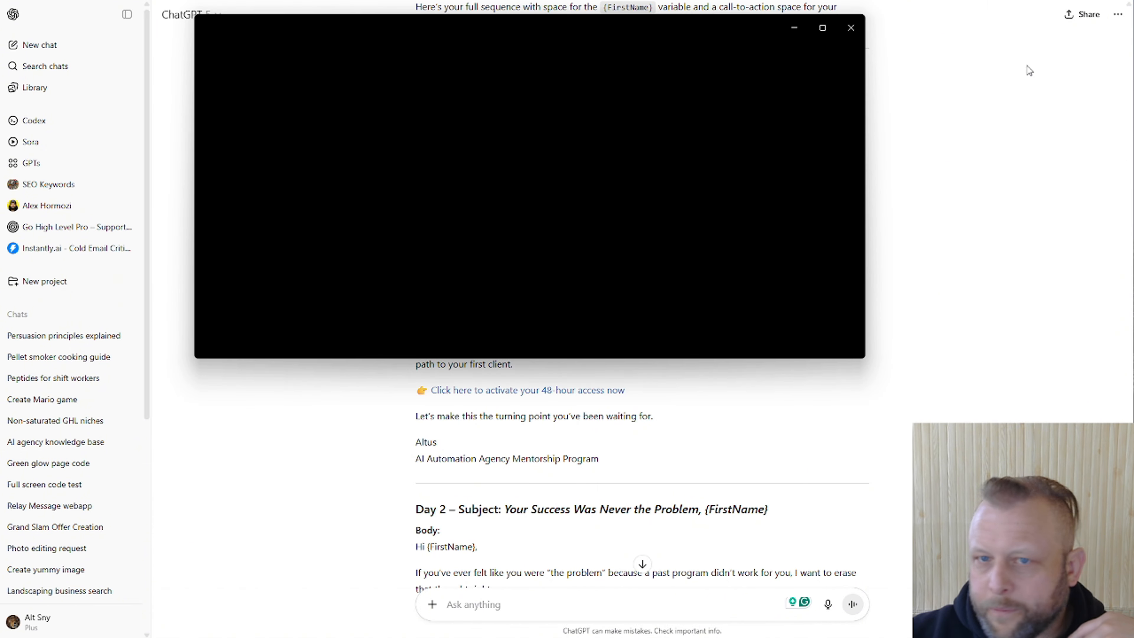
# Step: Move the quote image window left and switch between it and the Day 1 email chat
pyautogui.moveTo(602, 24); pyautogui.dragTo(369, 15)
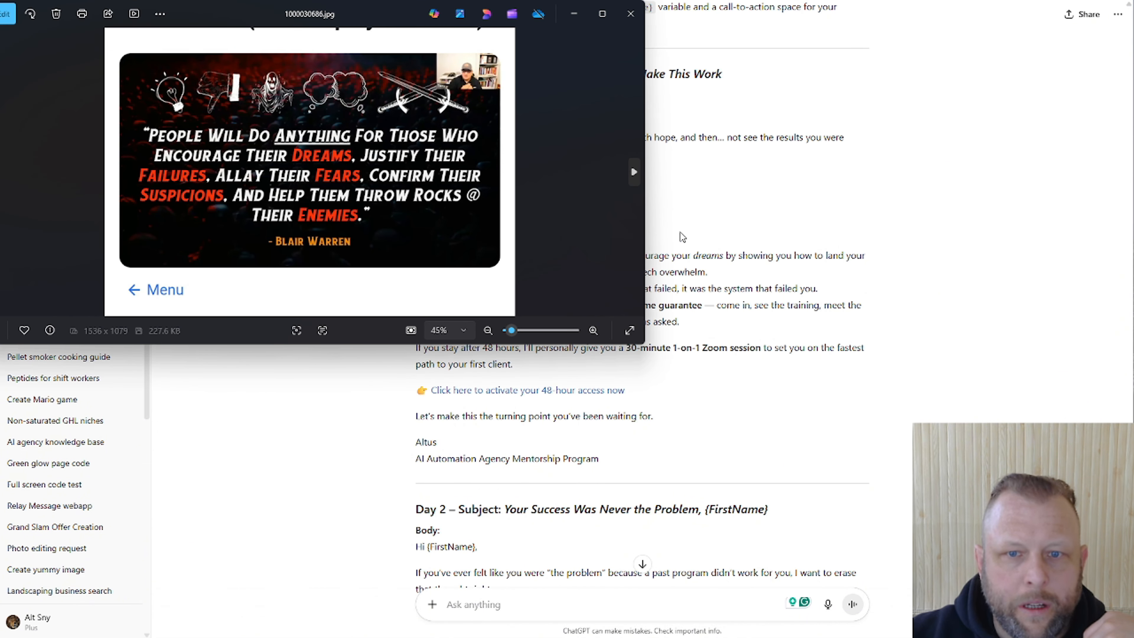
pyautogui.moveTo(646, 280); pyautogui.dragTo(383, 265)
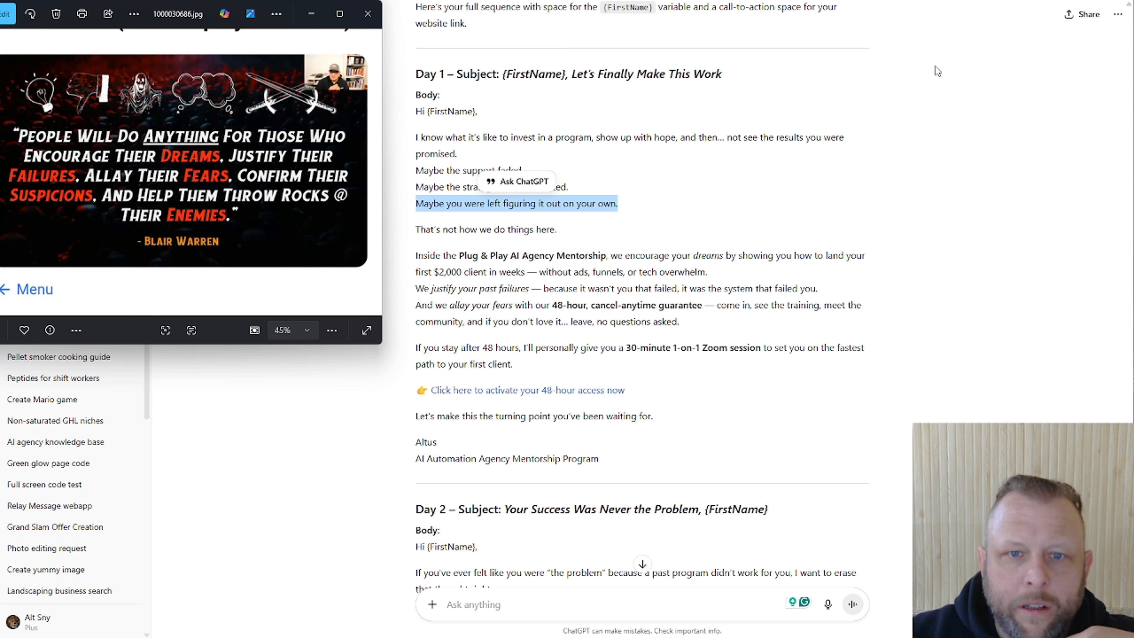
pyautogui.click(368, 14)
pyautogui.click(686, 262)
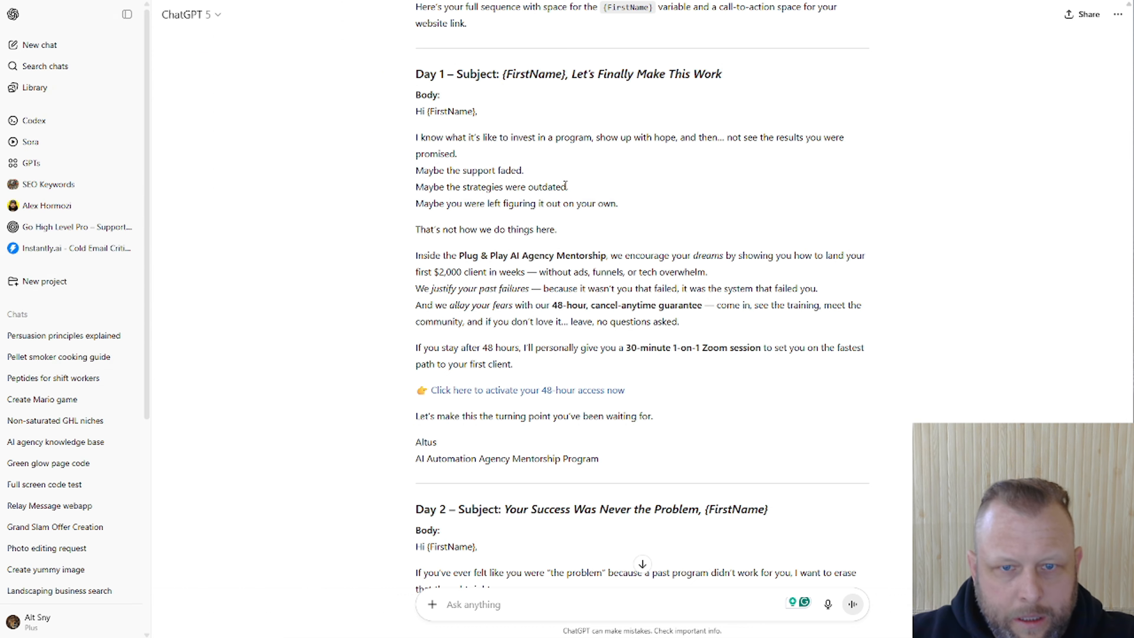
pyautogui.hotkey('alt', 'Tab')
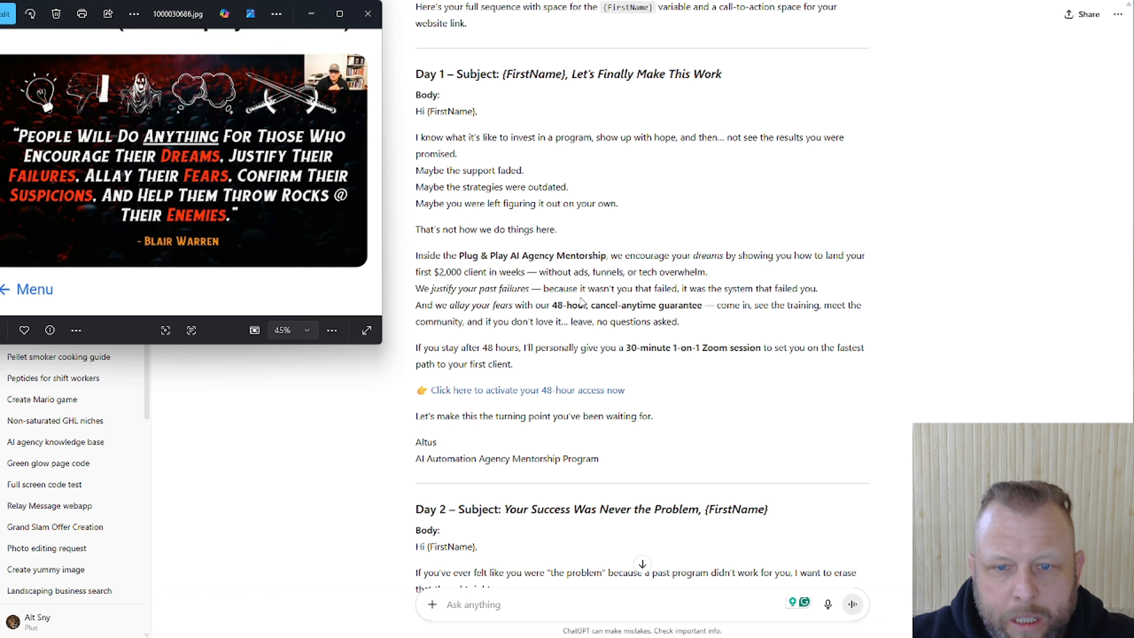
pyautogui.click(664, 393)
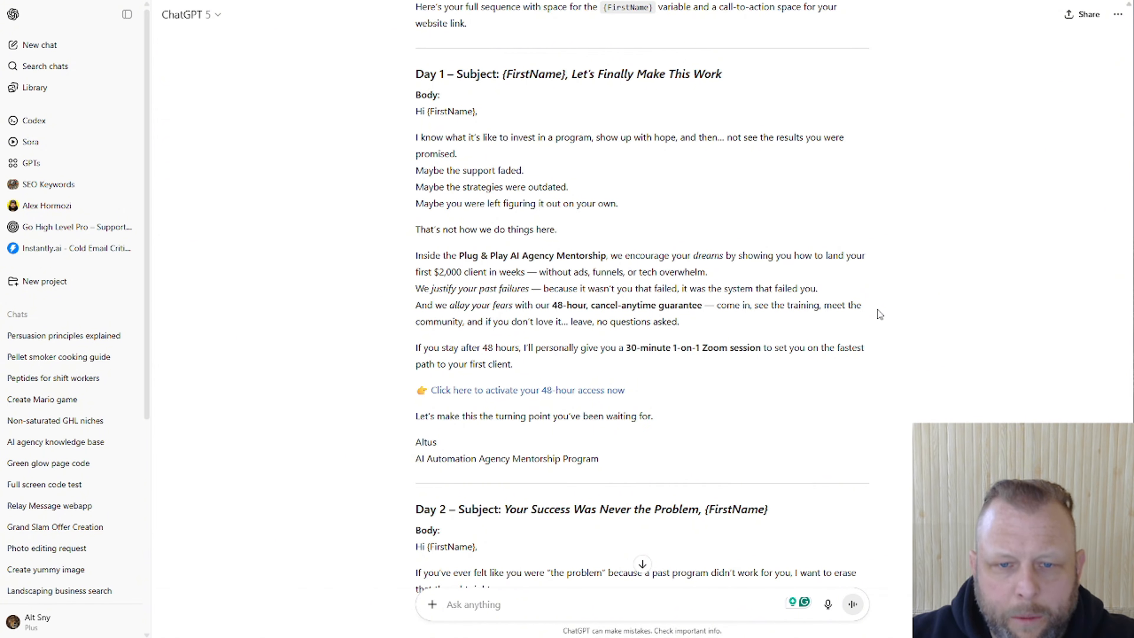
# Step: Scroll through the Day 2 email, highlighting some lines and then clearing the selection
pyautogui.scroll(-6, 877, 309)
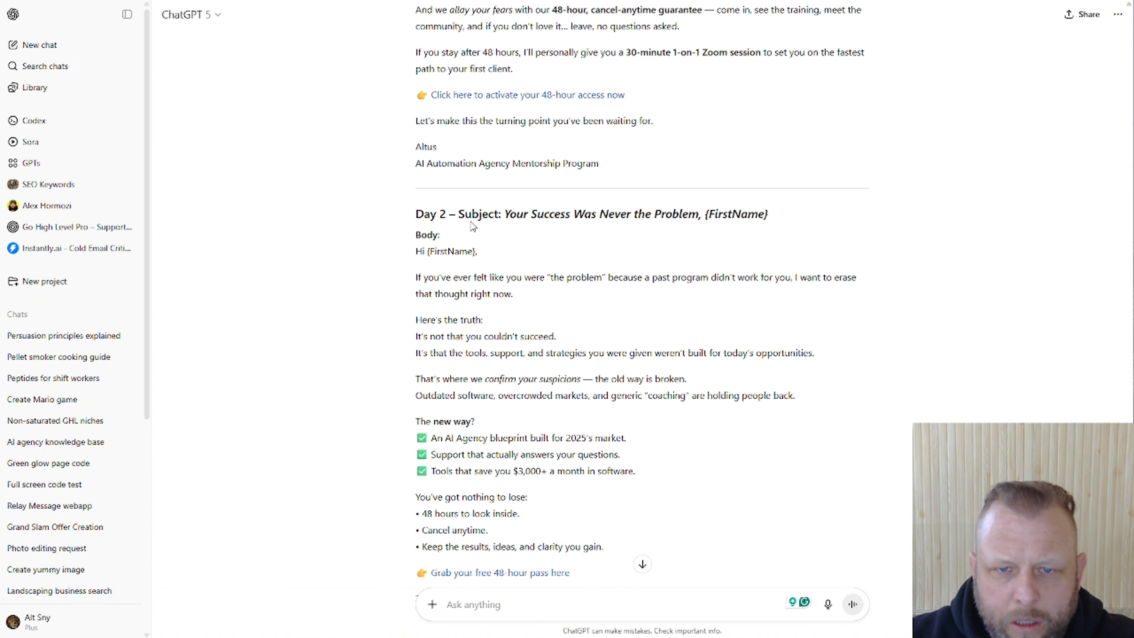
pyautogui.scroll(-1, 496, 283)
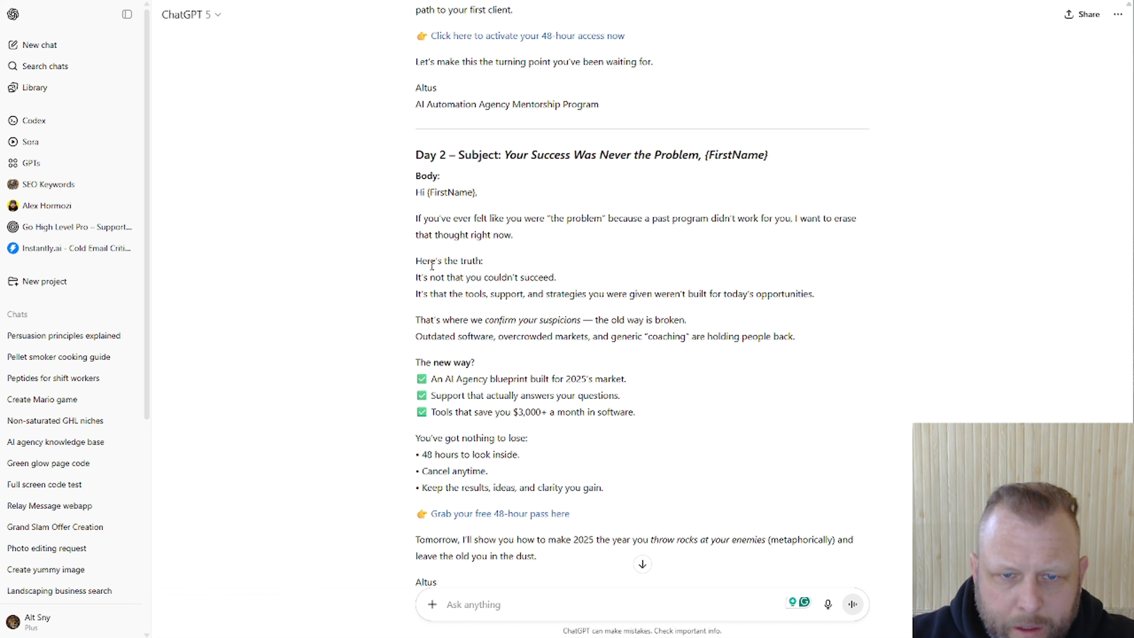
pyautogui.scroll(-1, 419, 272)
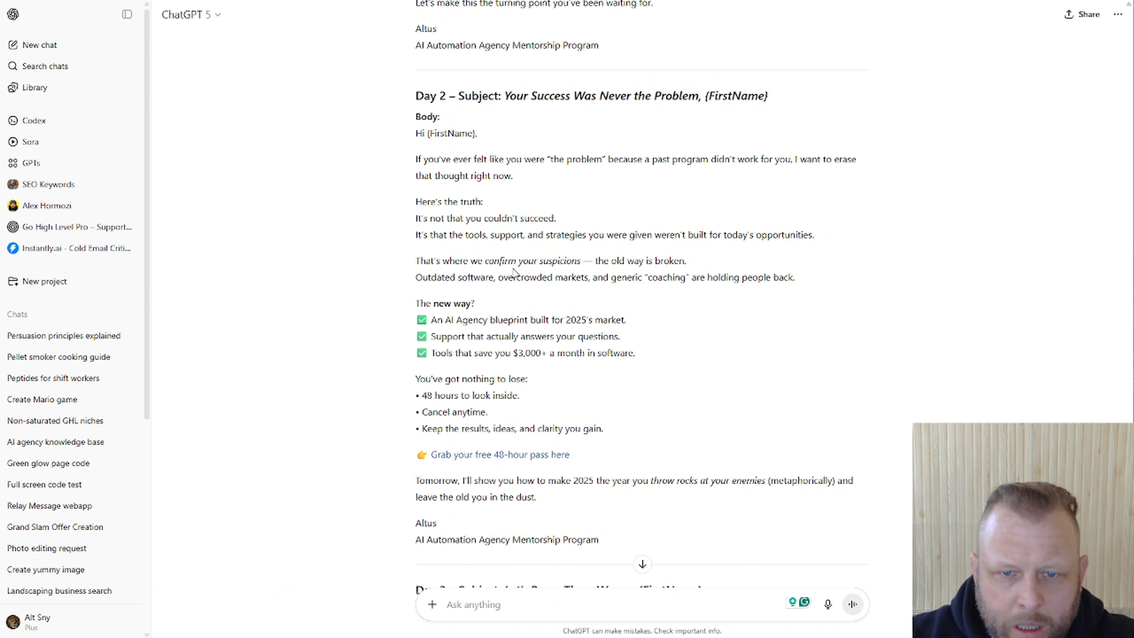
pyautogui.moveTo(415, 263); pyautogui.dragTo(512, 308)
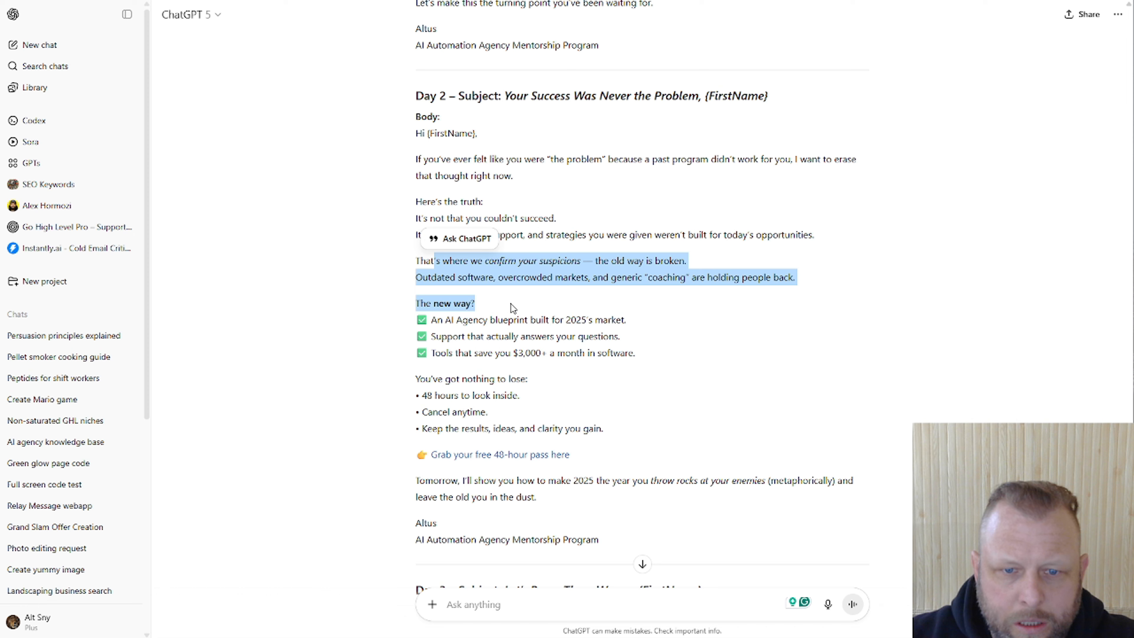
pyautogui.click(442, 366)
# Step: Read through the Day 3 email, highlighting its lines about past doubters
pyautogui.scroll(-3, 553, 329)
pyautogui.scroll(-2, 553, 330)
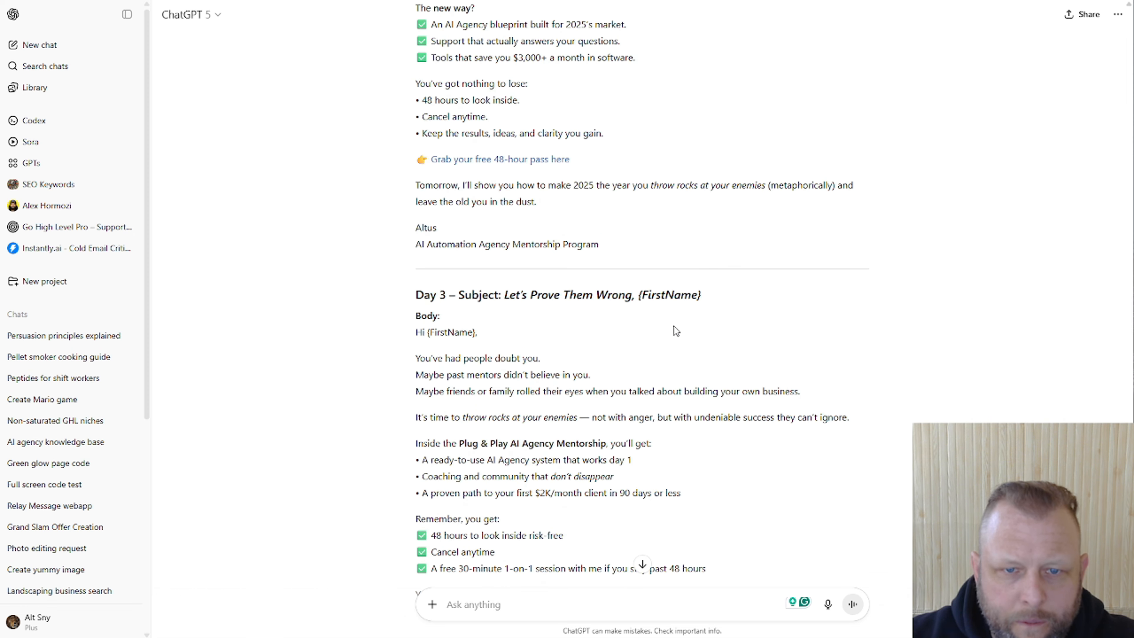
pyautogui.scroll(-2, 663, 329)
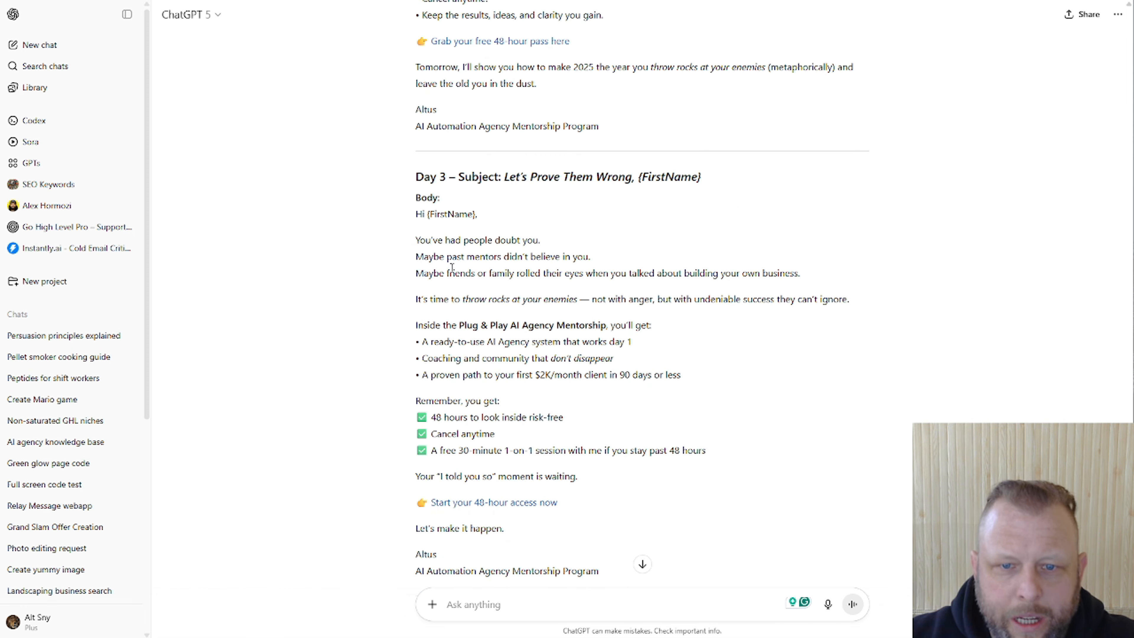
pyautogui.moveTo(416, 256); pyautogui.dragTo(518, 313)
pyautogui.click(523, 357)
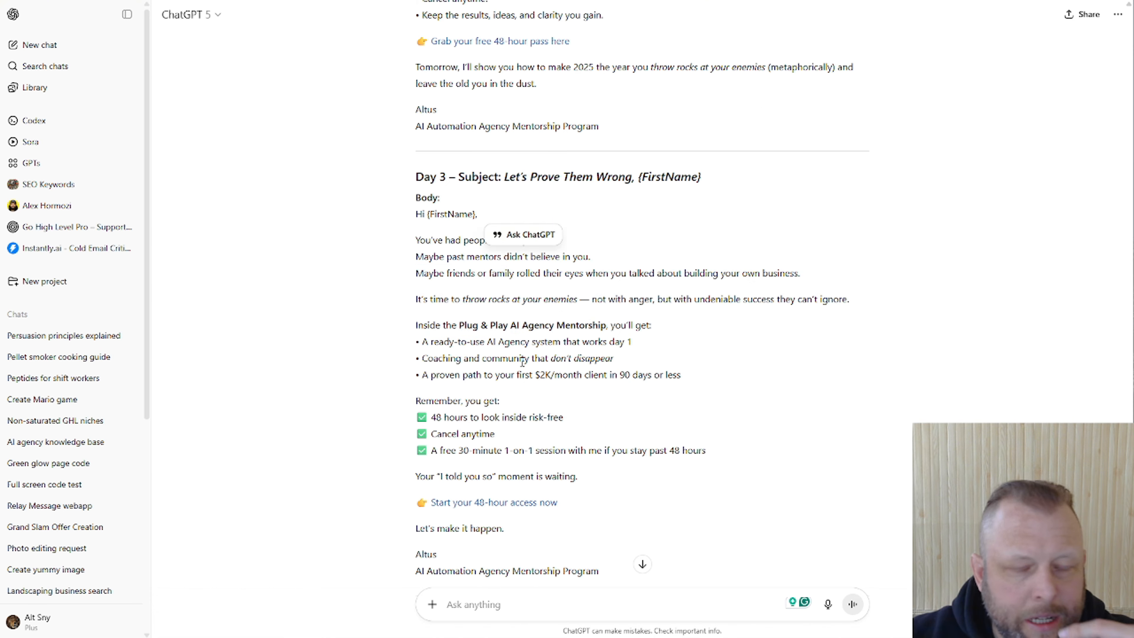
pyautogui.scroll(-3, 487, 315)
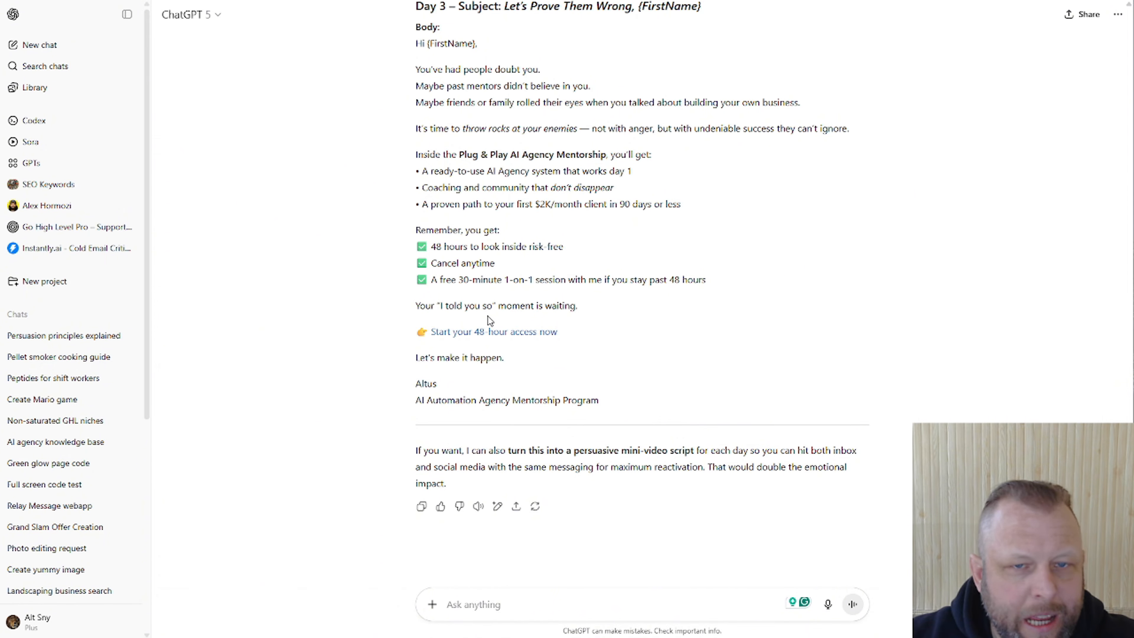
pyautogui.scroll(9, 534, 362)
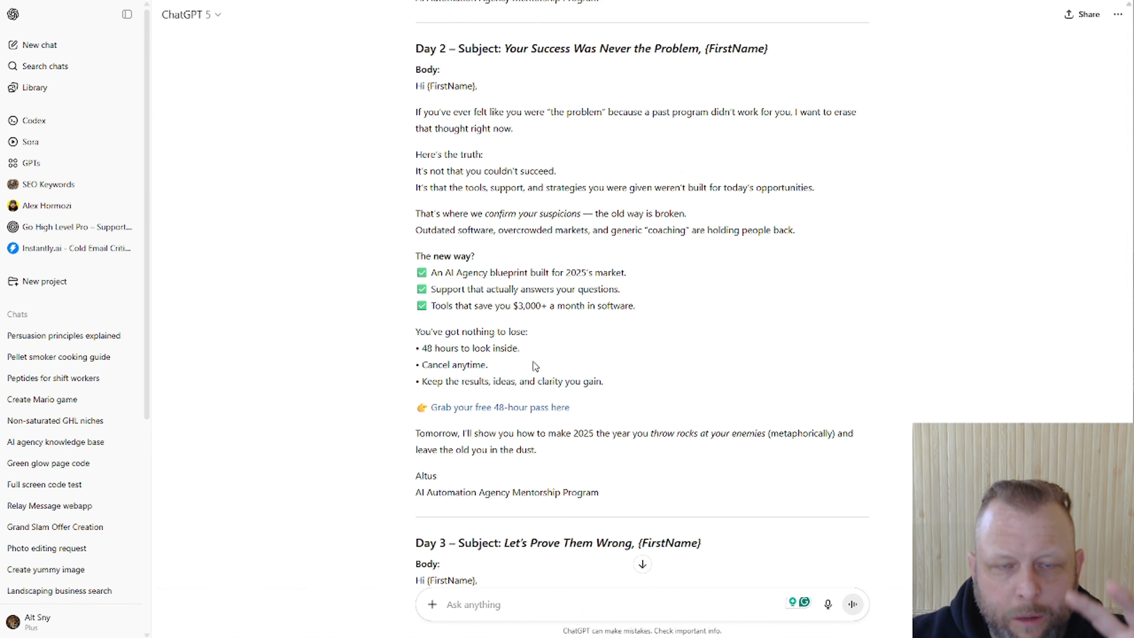
pyautogui.scroll(3, 533, 362)
pyautogui.moveTo(469, 284); pyautogui.dragTo(543, 385)
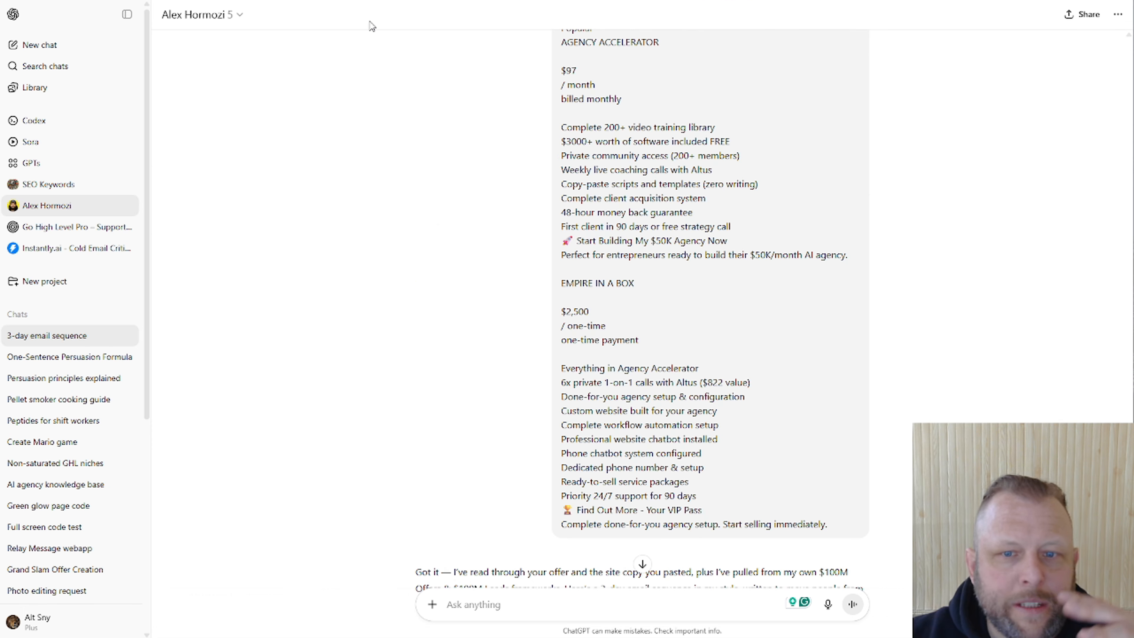
# Step: Scroll through the reply, briefly selecting the SMMA phrase before clearing it
pyautogui.scroll(-4, 722, 259)
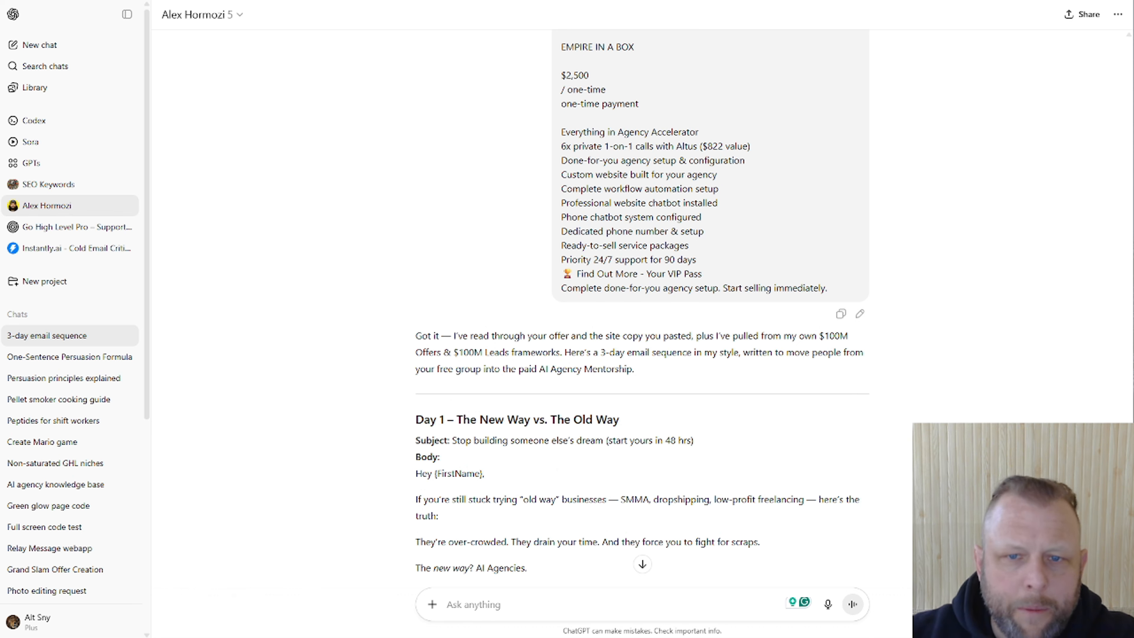
pyautogui.scroll(-4, 726, 316)
pyautogui.scroll(-1, 726, 315)
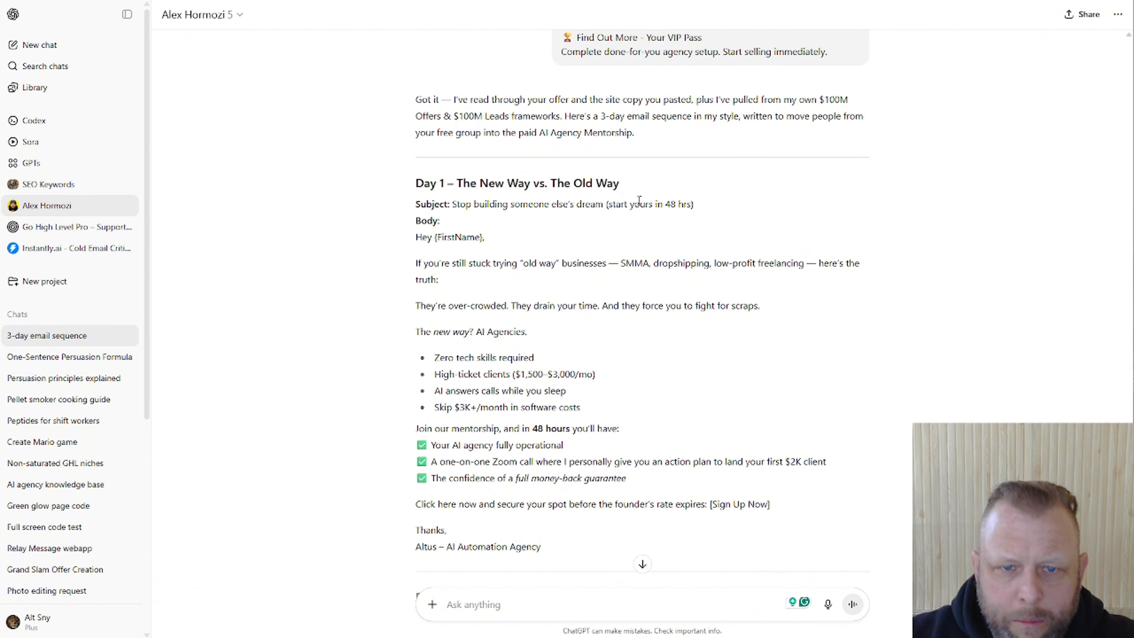
pyautogui.scroll(5, 643, 217)
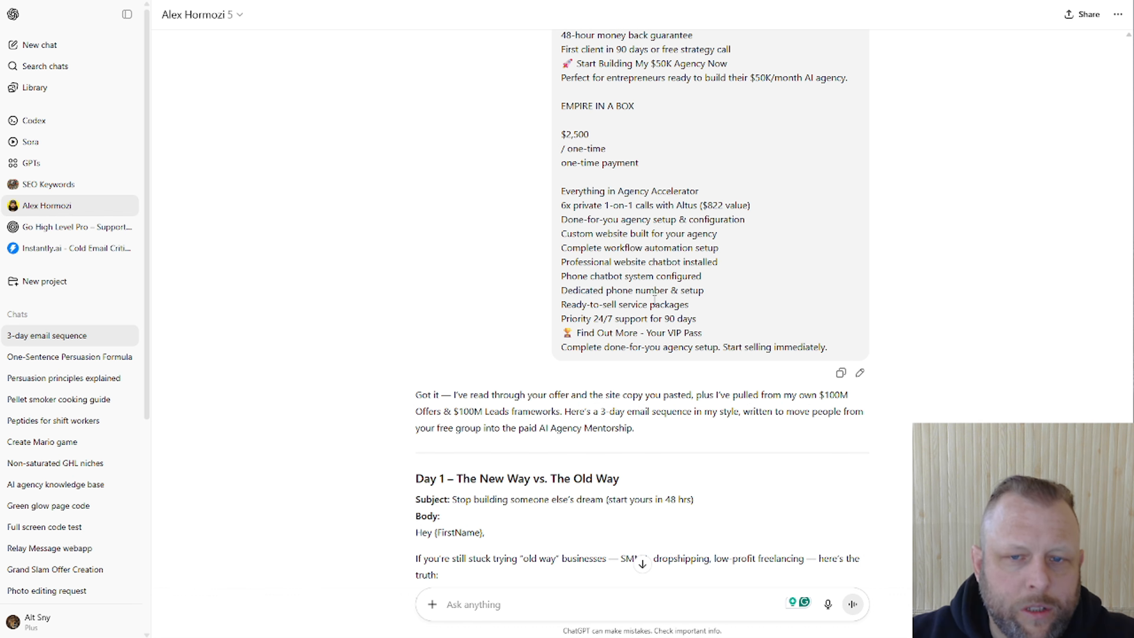
pyautogui.scroll(-2, 608, 296)
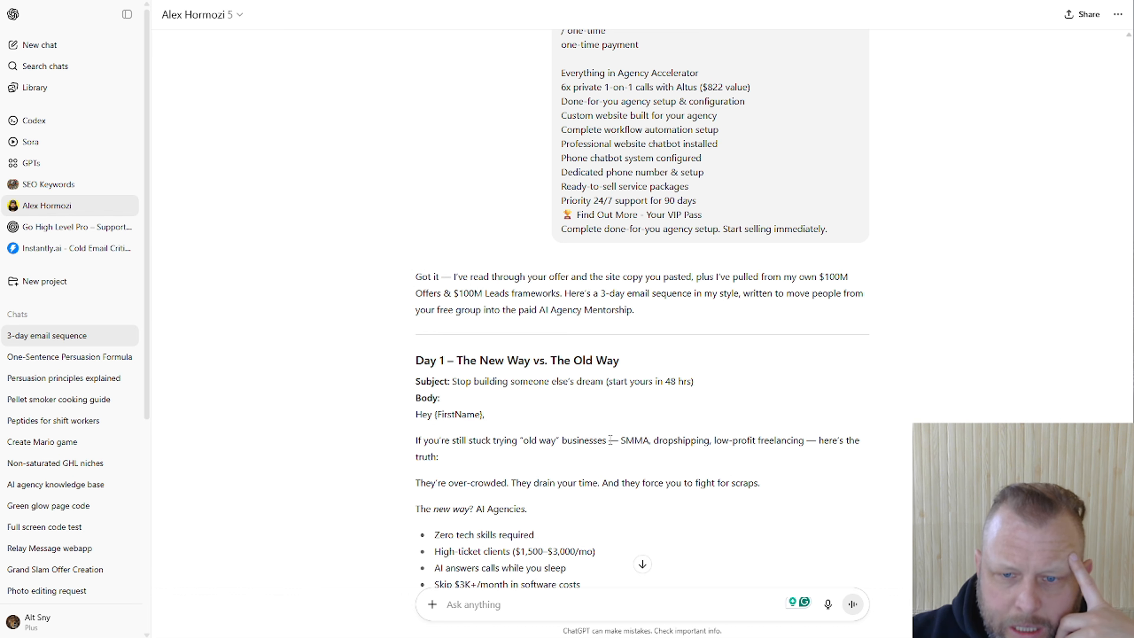
pyautogui.moveTo(610, 440); pyautogui.dragTo(793, 440)
pyautogui.scroll(-2, 427, 313)
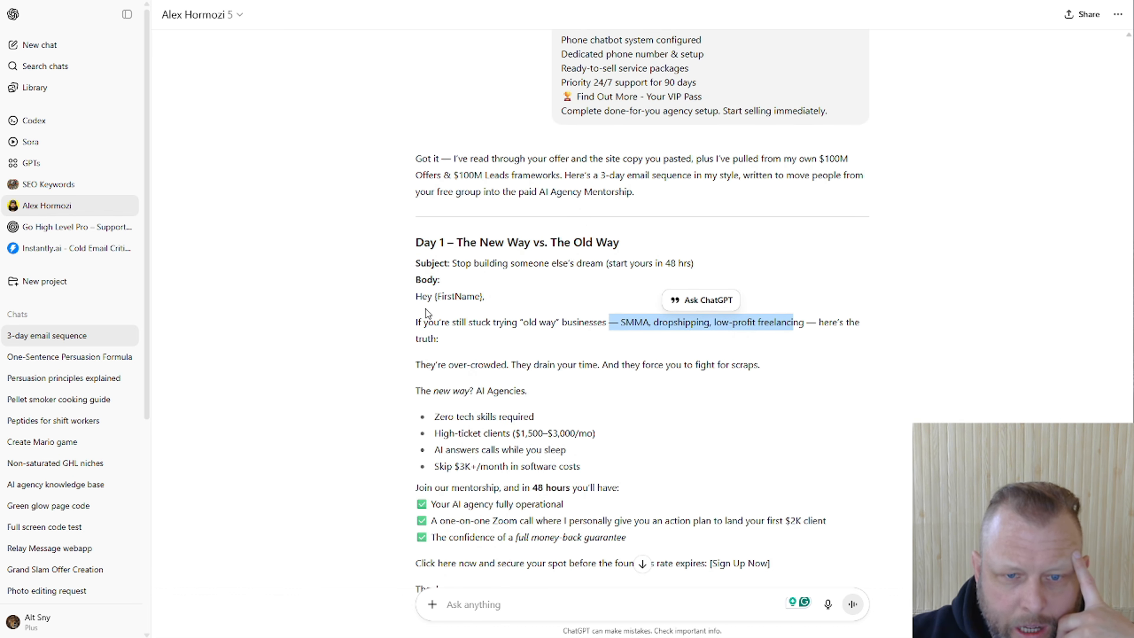
pyautogui.click(414, 397)
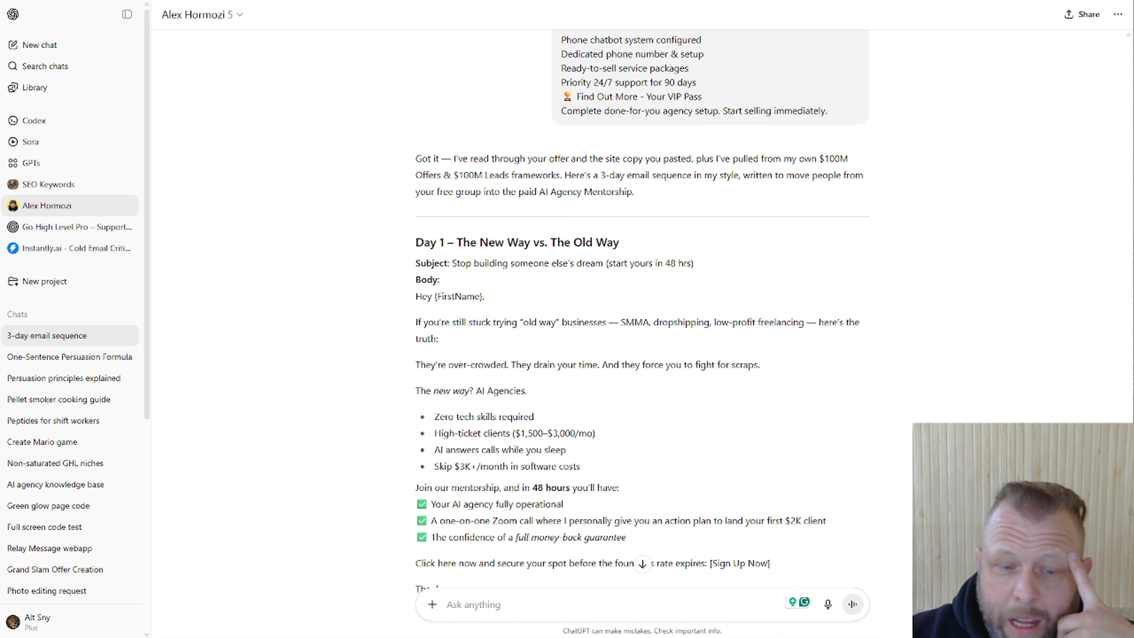
# Step: Compare with the quote image and highlight Day 1 lines: zero tech skills, AI calls, mentorship, Zoom call
pyautogui.click(1, 175)
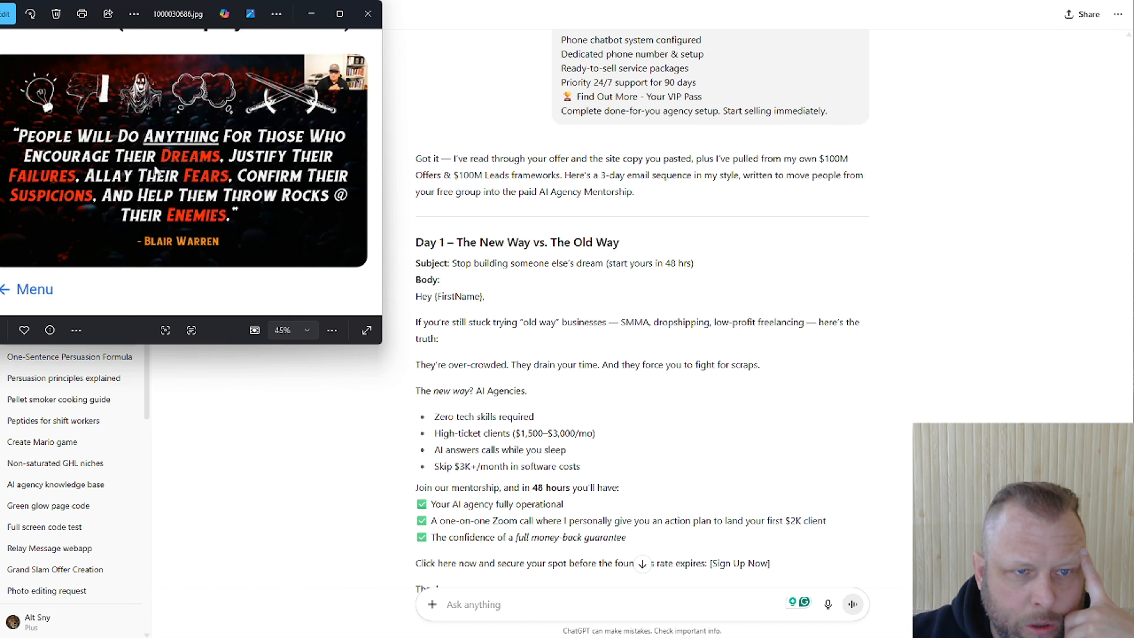
pyautogui.click(511, 405)
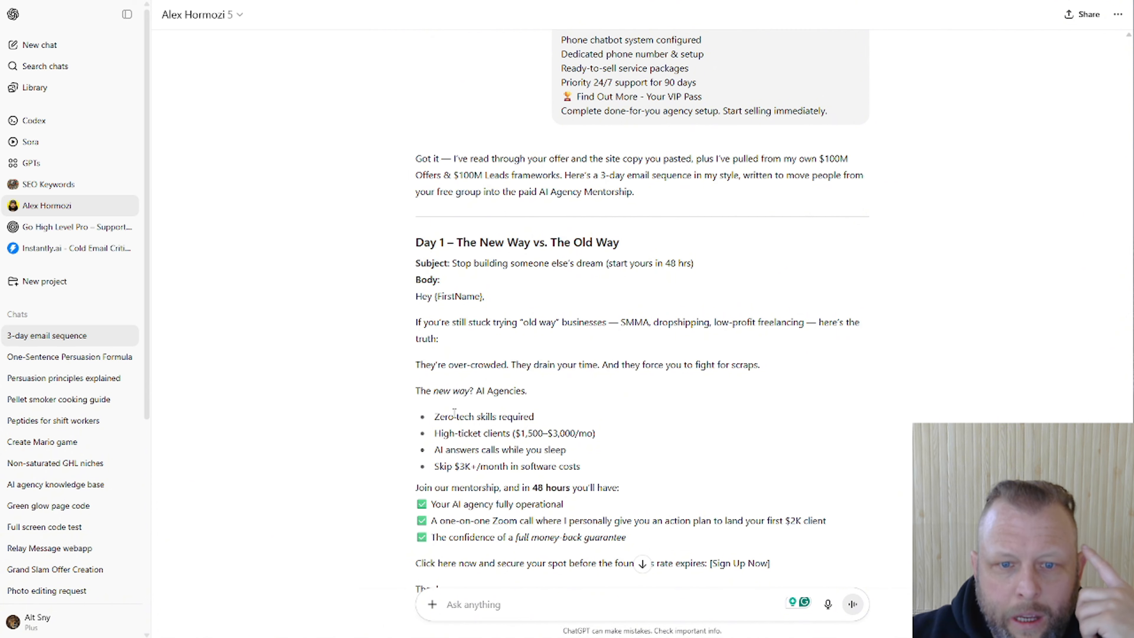
pyautogui.moveTo(426, 418); pyautogui.dragTo(576, 433)
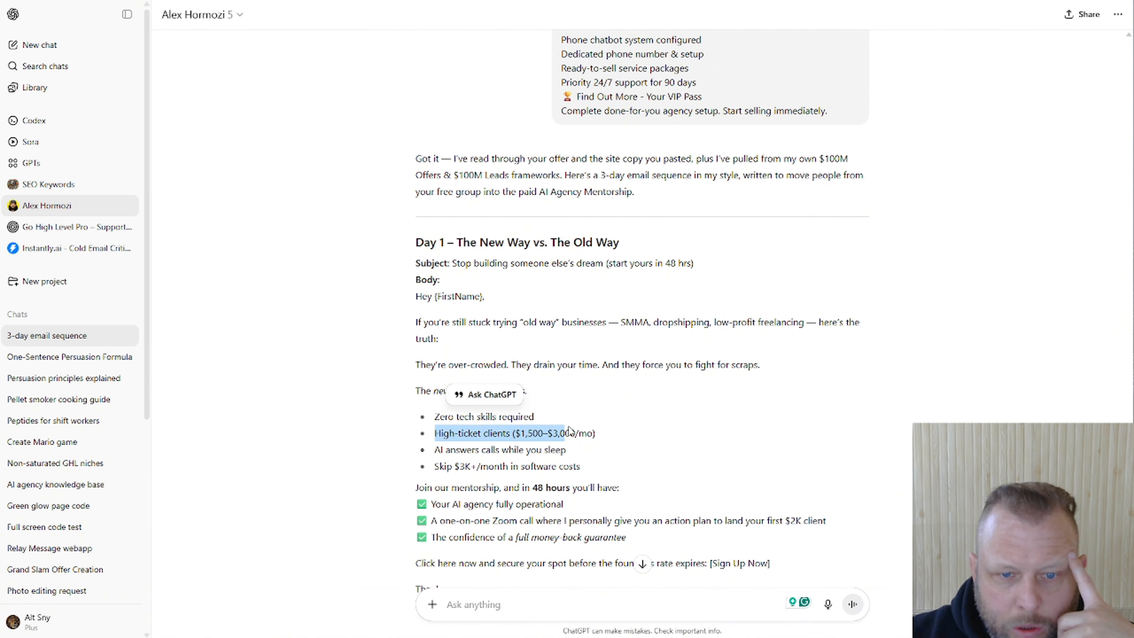
pyautogui.moveTo(418, 451); pyautogui.dragTo(566, 450)
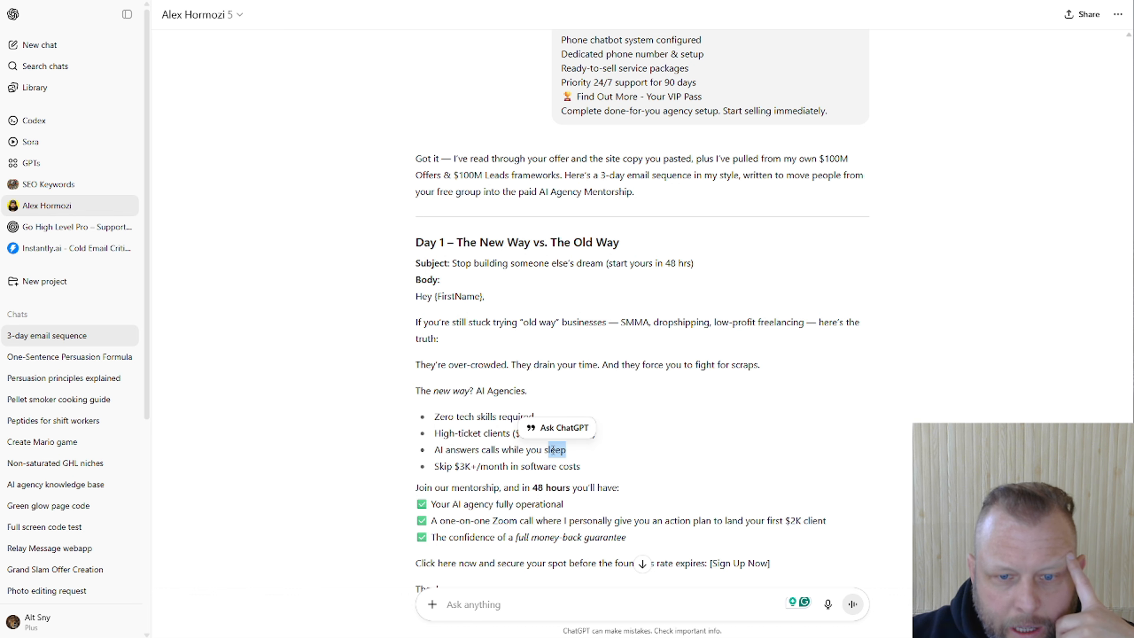
pyautogui.scroll(-5, 438, 252)
pyautogui.moveTo(438, 252); pyautogui.dragTo(544, 252)
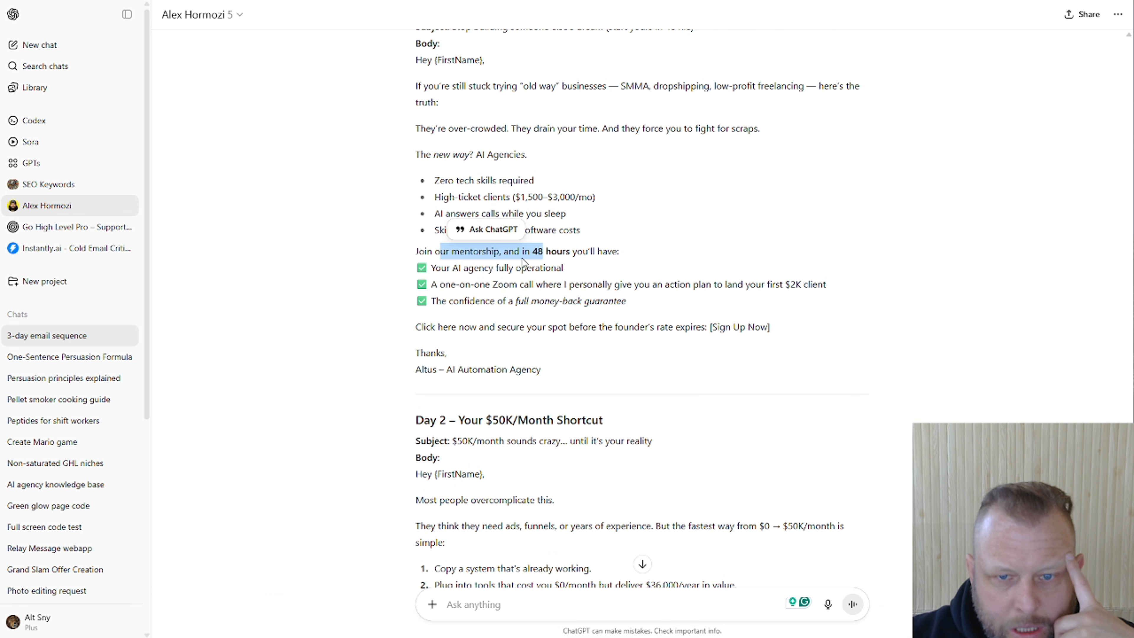
pyautogui.moveTo(427, 284); pyautogui.dragTo(523, 284)
pyautogui.moveTo(415, 353); pyautogui.dragTo(511, 356)
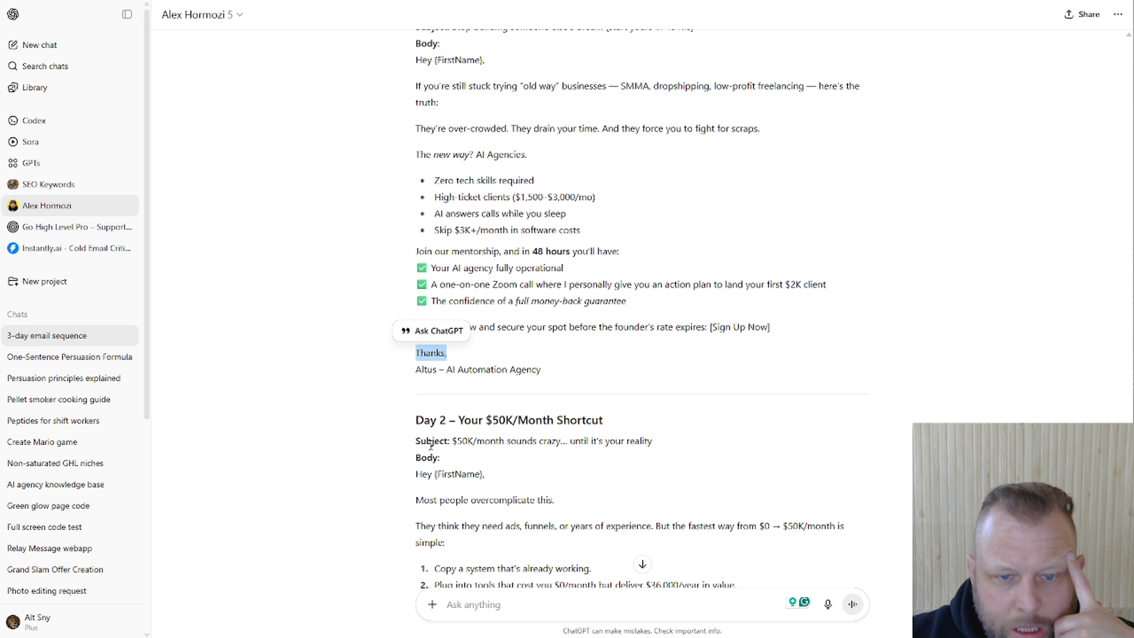
pyautogui.scroll(-4, 512, 357)
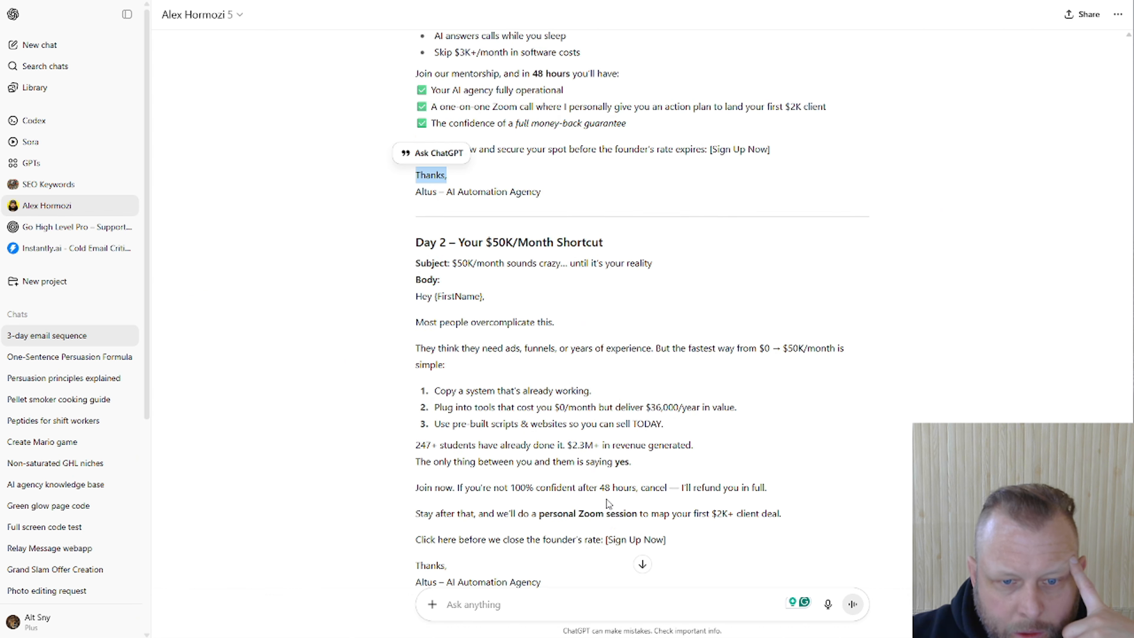
pyautogui.scroll(-1, 538, 491)
pyautogui.moveTo(434, 333); pyautogui.dragTo(498, 404)
pyautogui.click(459, 429)
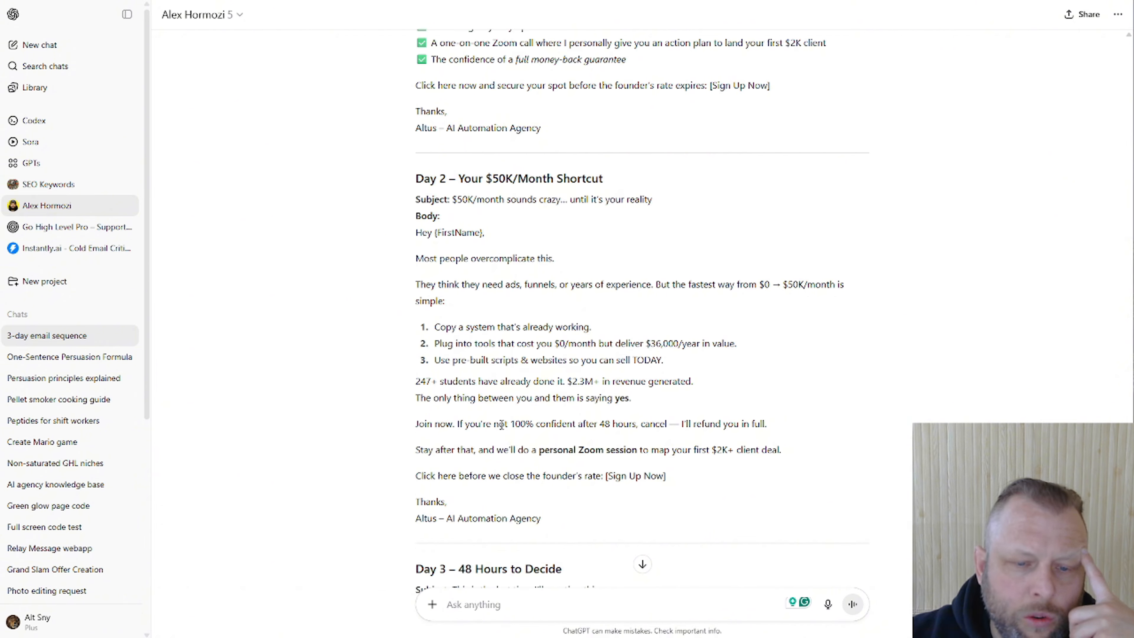
# Step: Duplicate the chat tab and open the Instantly.ai Cold Email Critique GPT in it
pyautogui.scroll(-1, 501, 425)
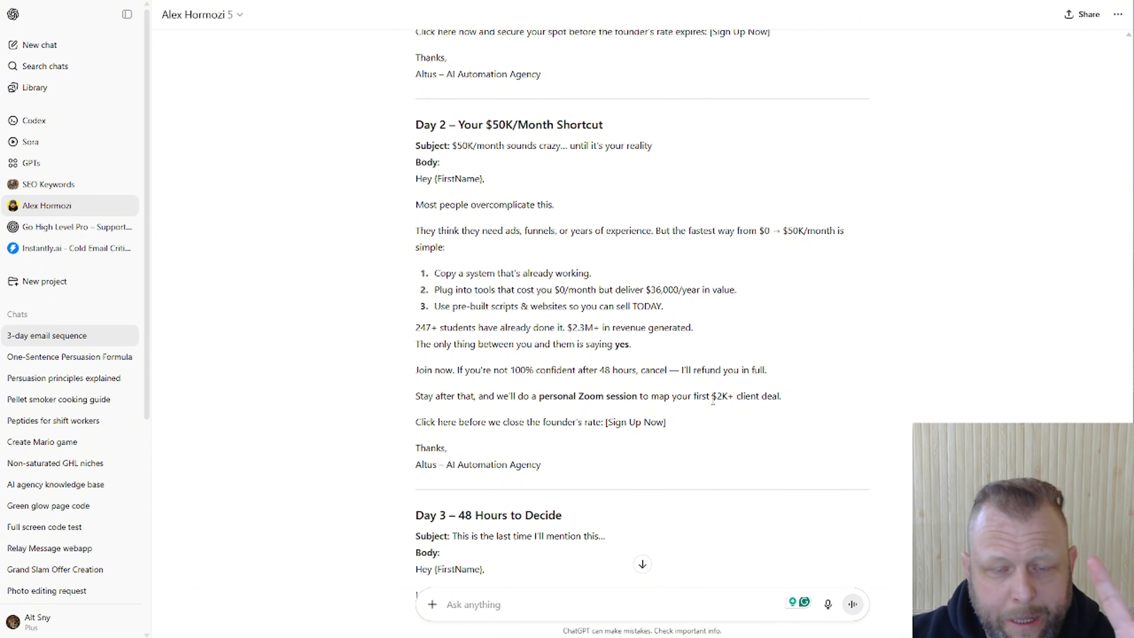
pyautogui.scroll(-8, 555, 351)
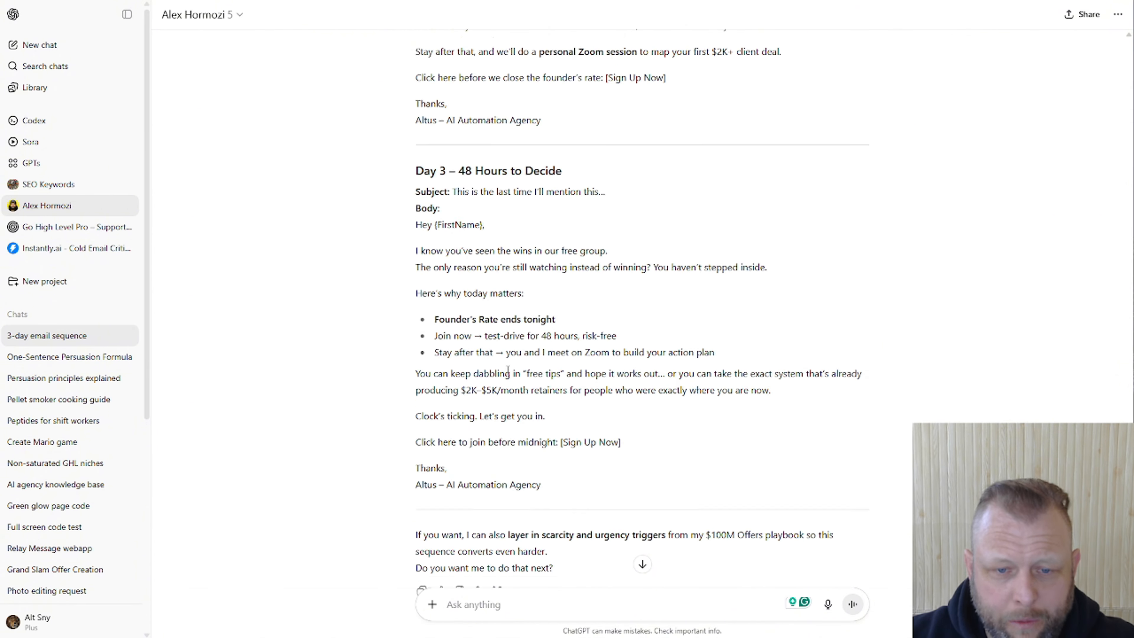
pyautogui.scroll(-2, 447, 356)
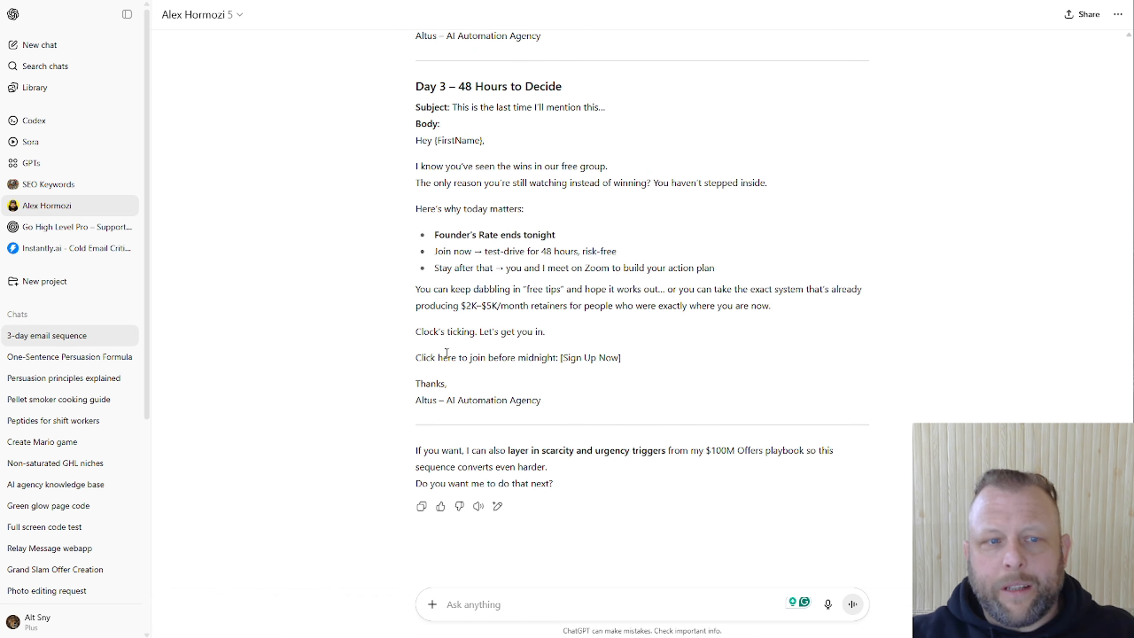
pyautogui.rightClick(214, 0)
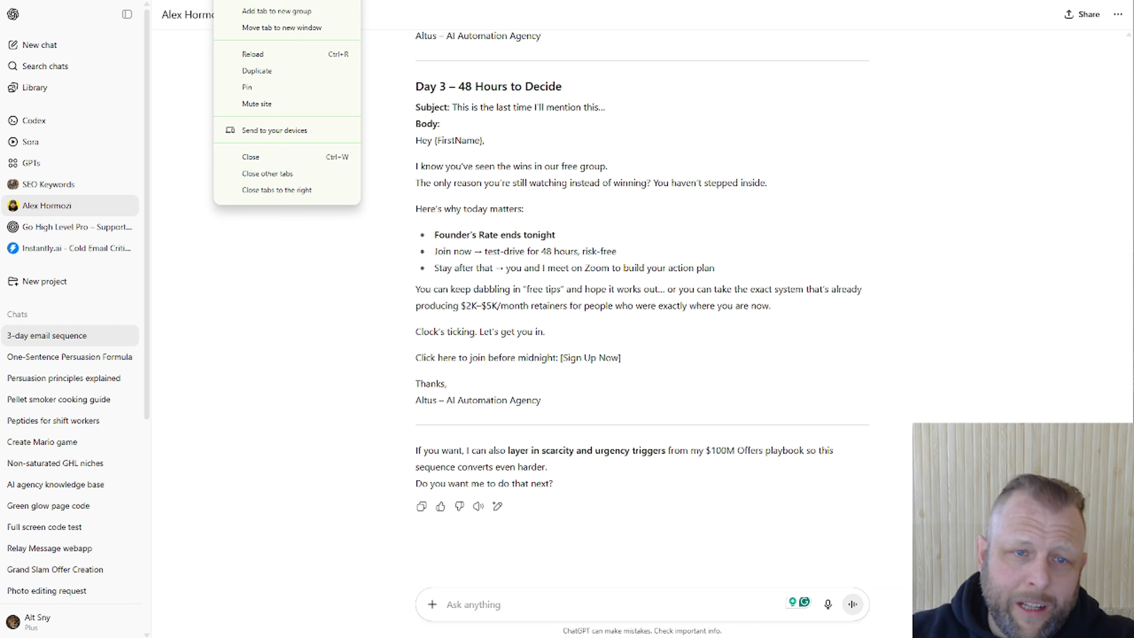
pyautogui.click(293, 70)
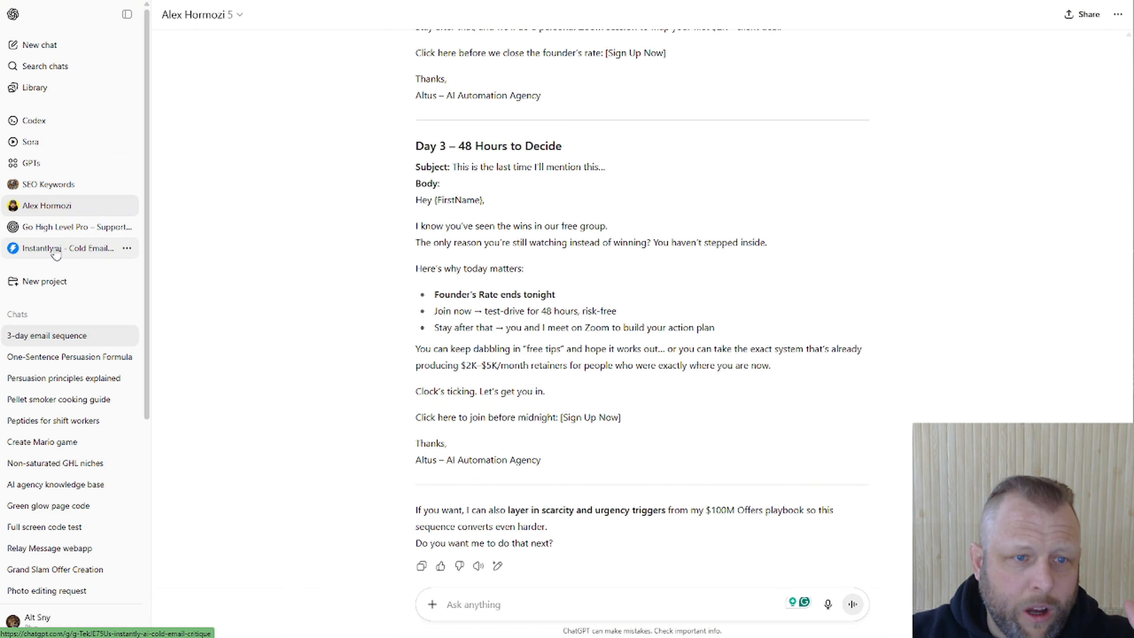
pyautogui.click(55, 253)
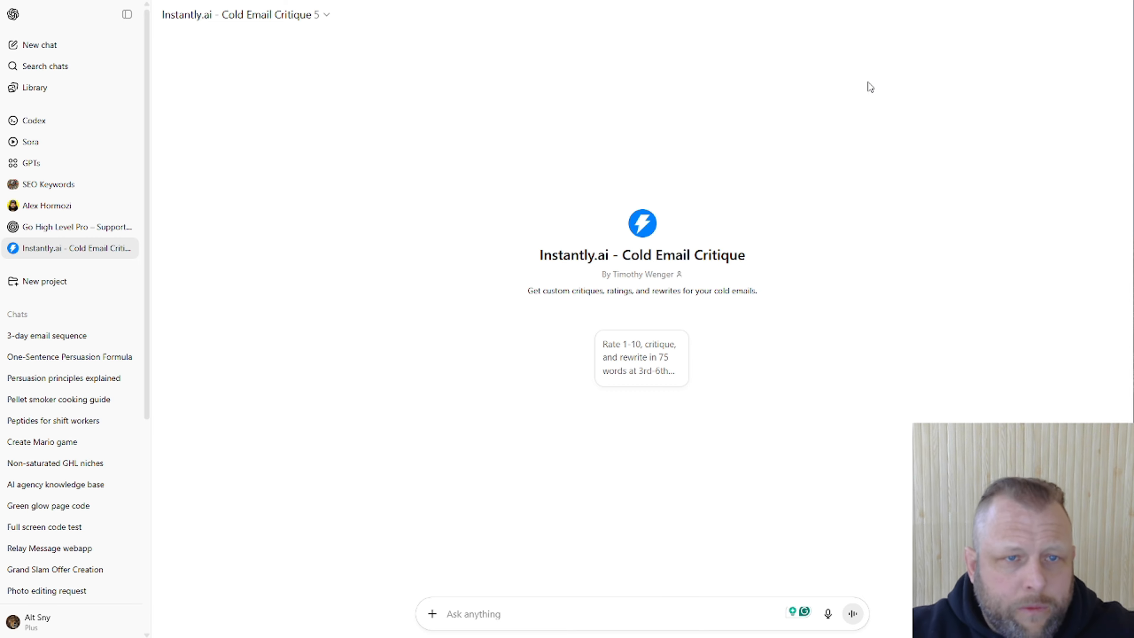
# Step: Back in the 3-day email sequence chat, select the whole Day 2 email
pyautogui.click(47, 335)
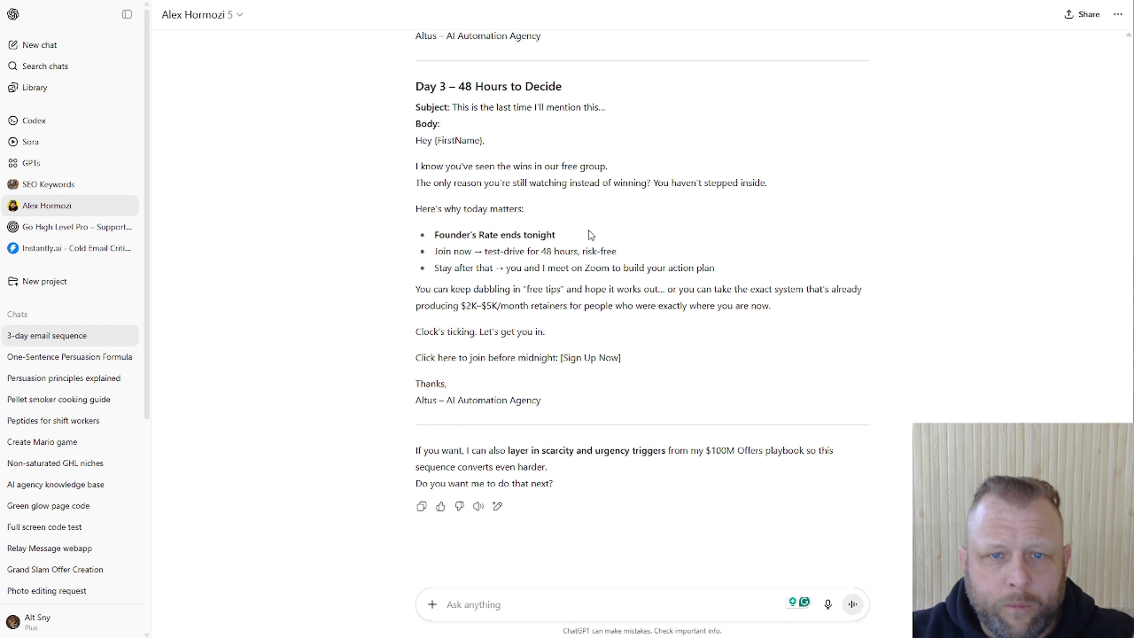
pyautogui.scroll(10, 415, 134)
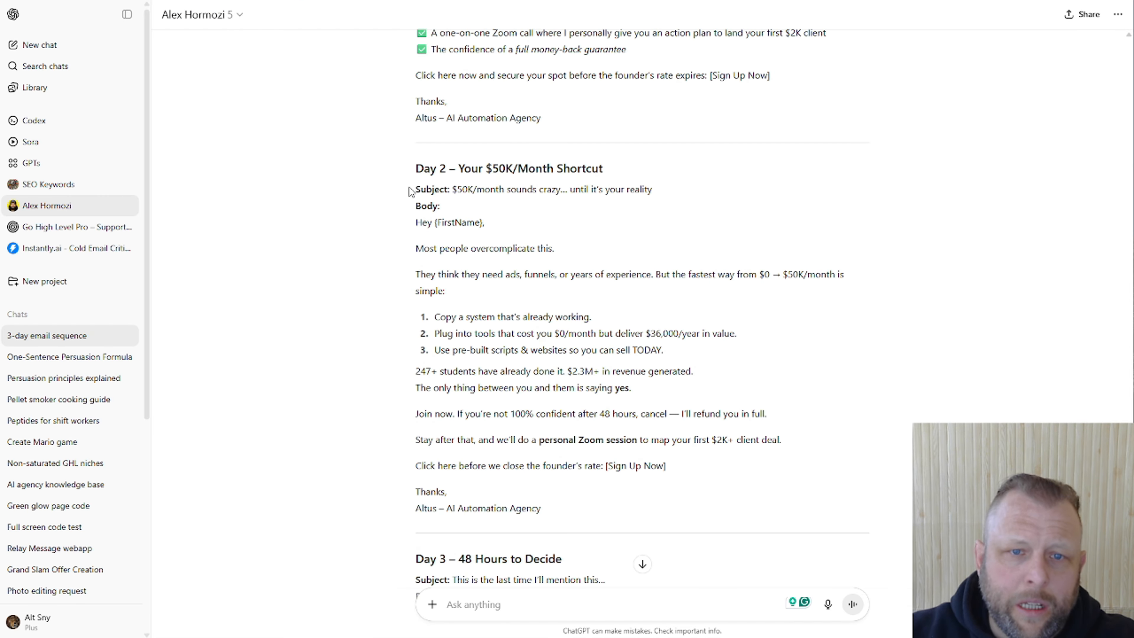
pyautogui.moveTo(411, 191); pyautogui.dragTo(673, 517)
pyautogui.hotkey('ctrl', 'c')
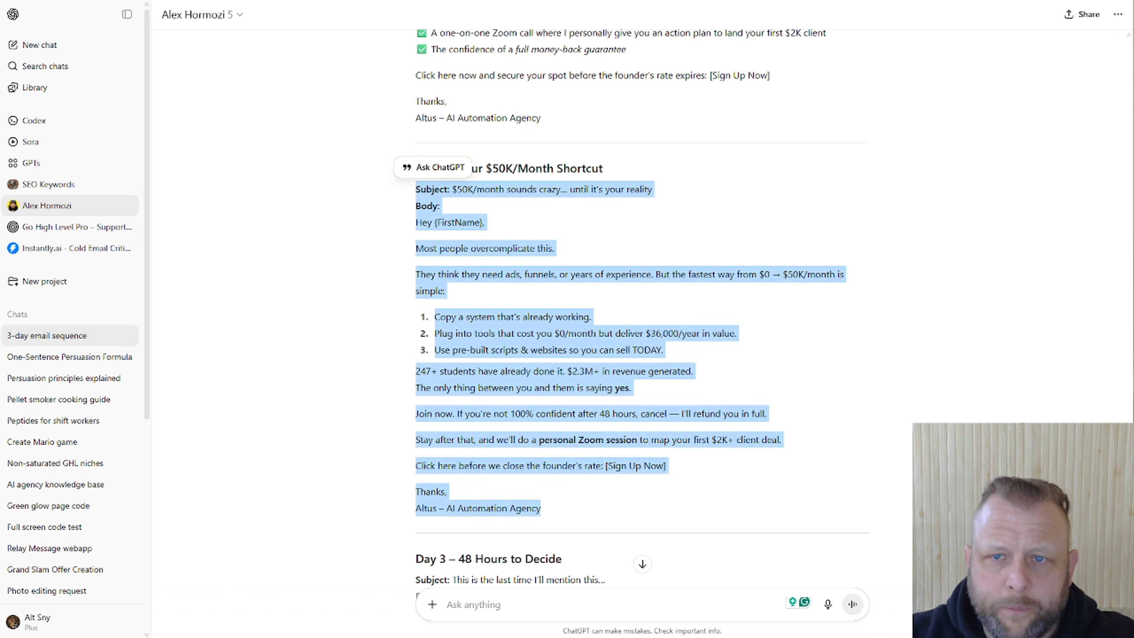
# Step: Send the Instantly.ai GPT 'rate this email, critque it:' followed by the pasted Day 2 email
pyautogui.click(413, 1)
pyautogui.click(486, 611)
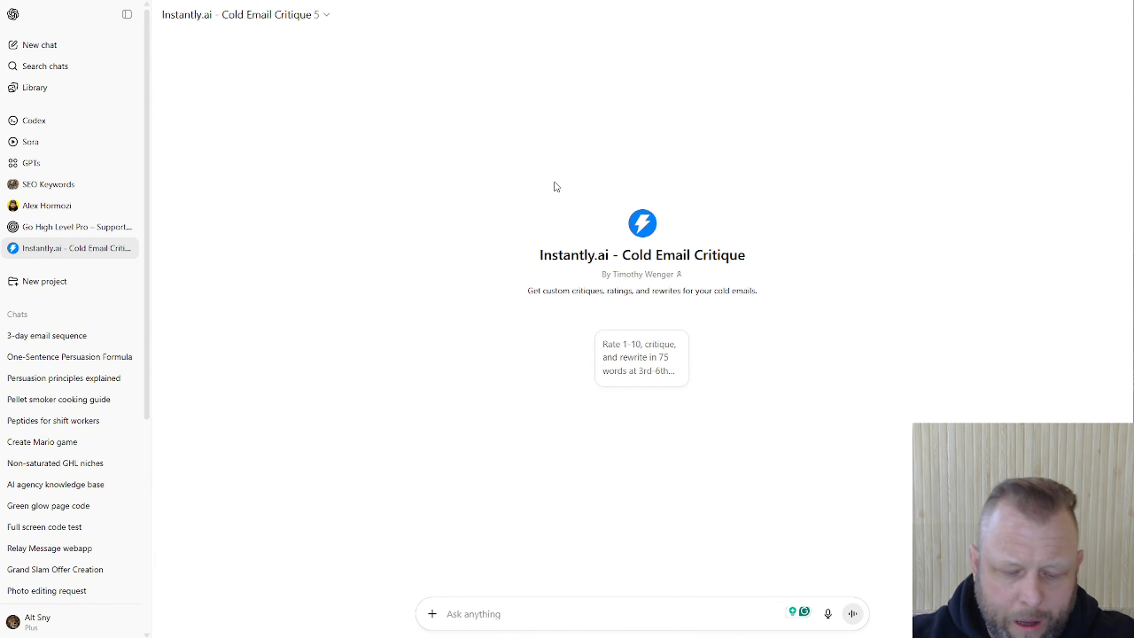
pyautogui.write('rate this emai')
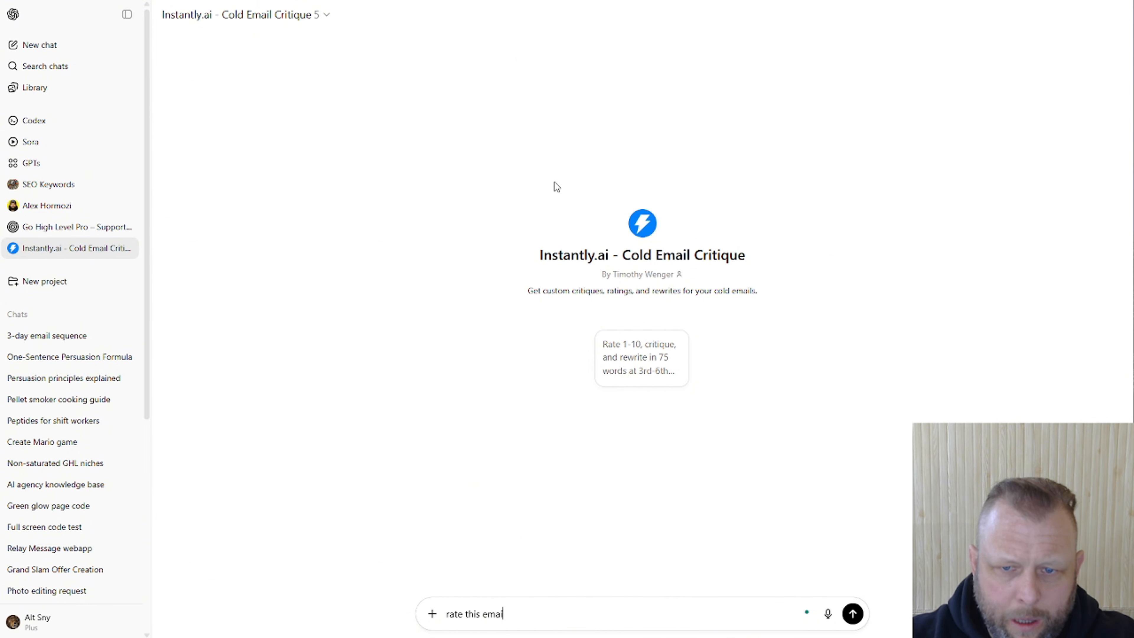
pyautogui.write('l, crit')
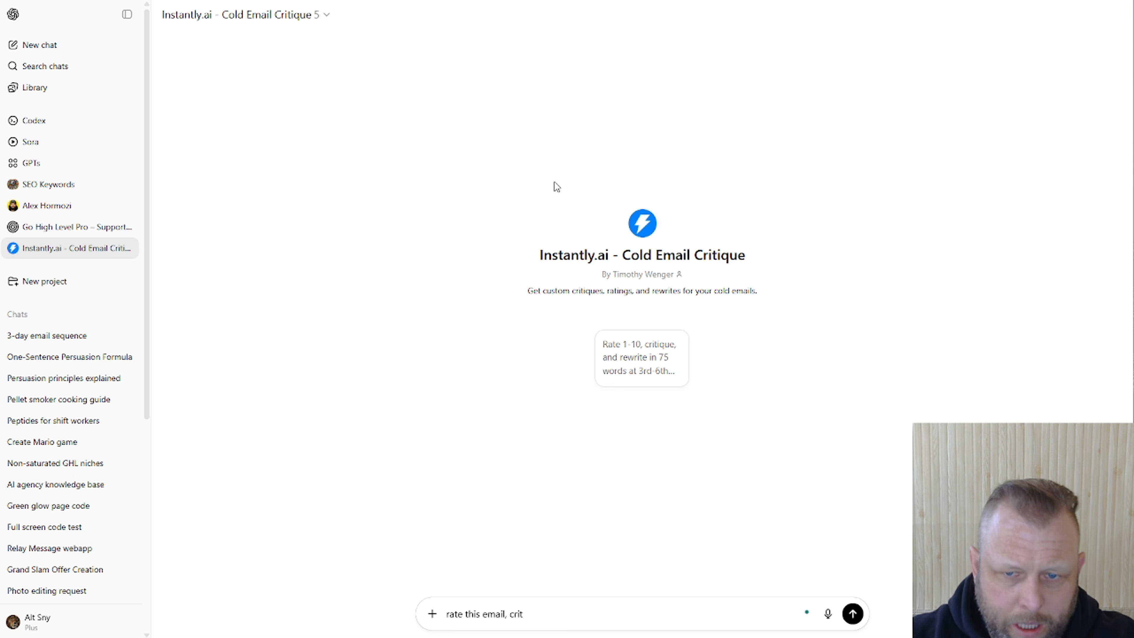
pyautogui.write('que it:')
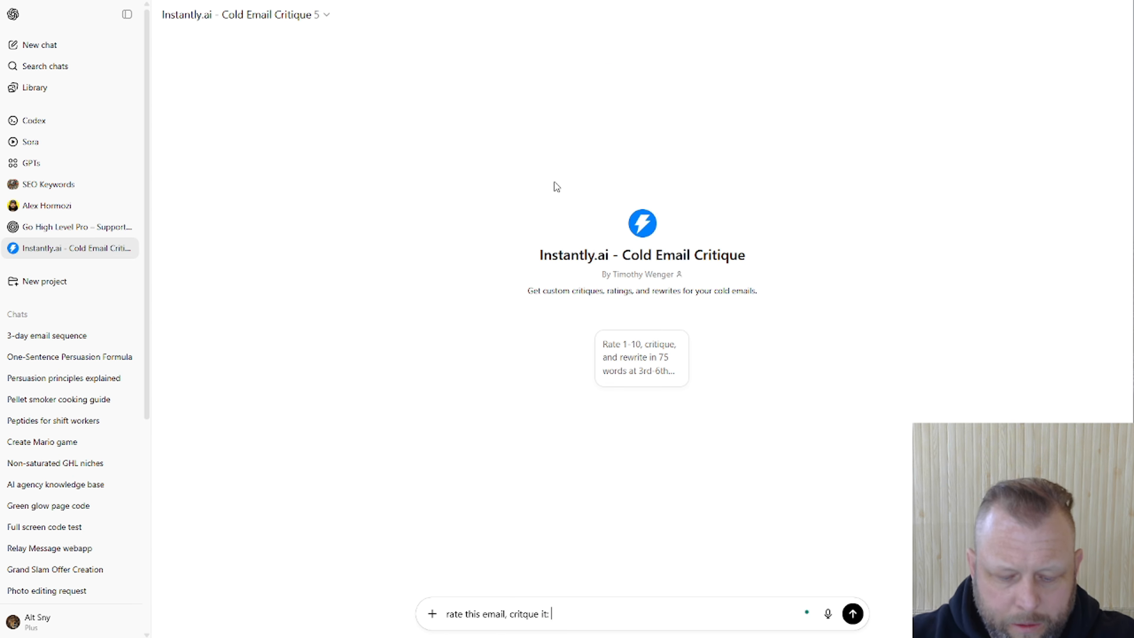
pyautogui.hotkey('ctrl', 'v')
pyautogui.press('Return')
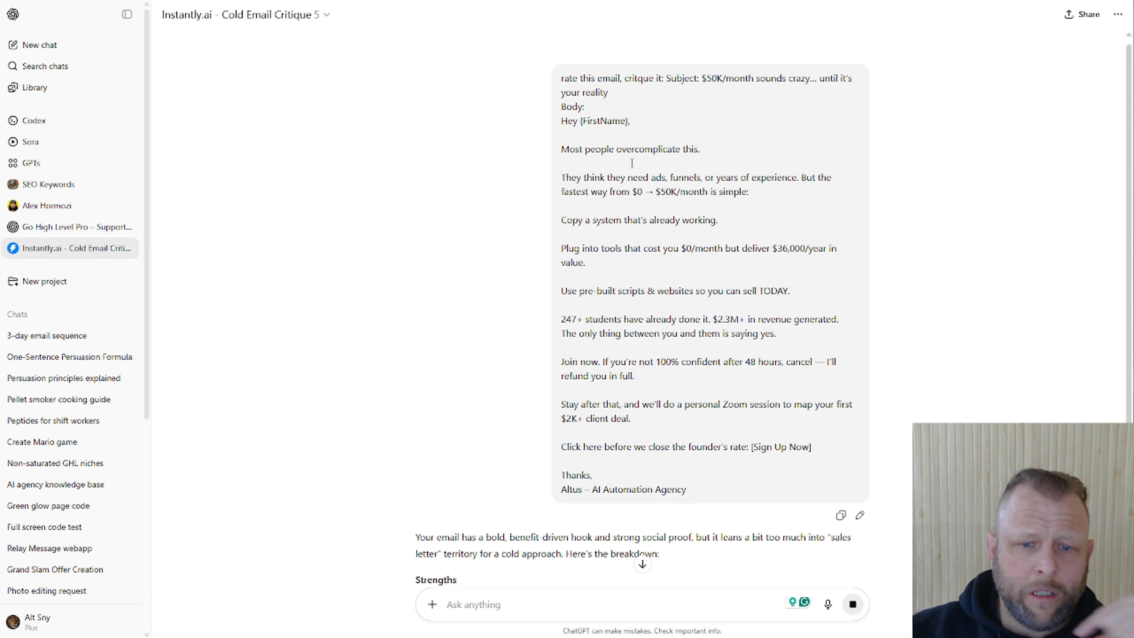
# Step: Read the critique, selecting its example rewrite and dismissing the GPT rating prompt
pyautogui.scroll(-3, 632, 163)
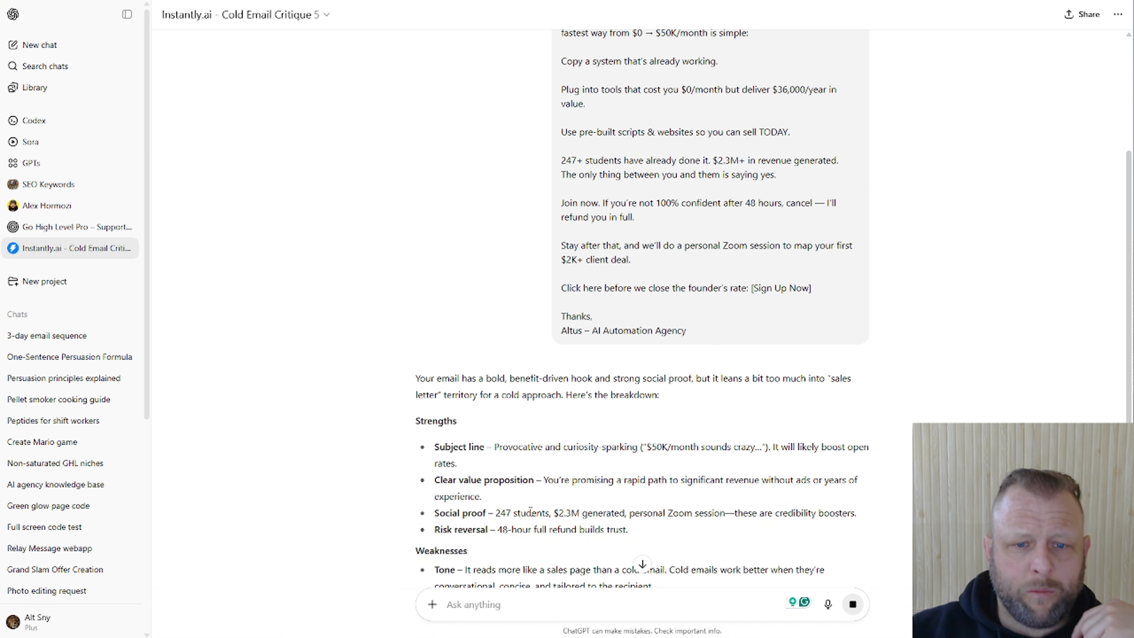
pyautogui.scroll(-3, 451, 520)
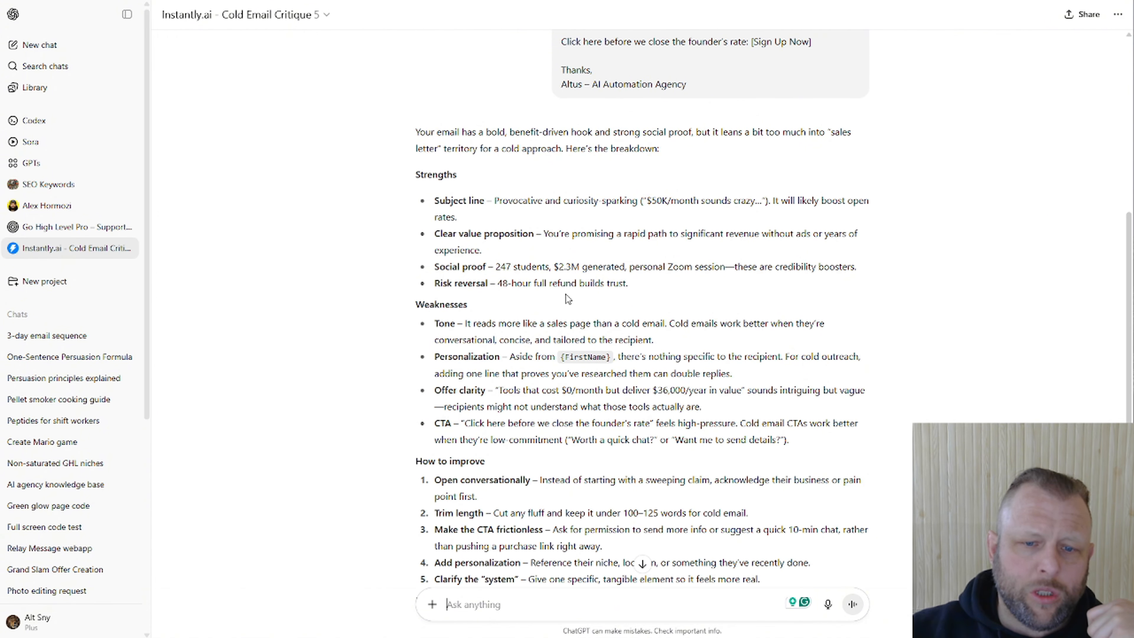
pyautogui.scroll(-3, 576, 313)
pyautogui.scroll(-5, 580, 316)
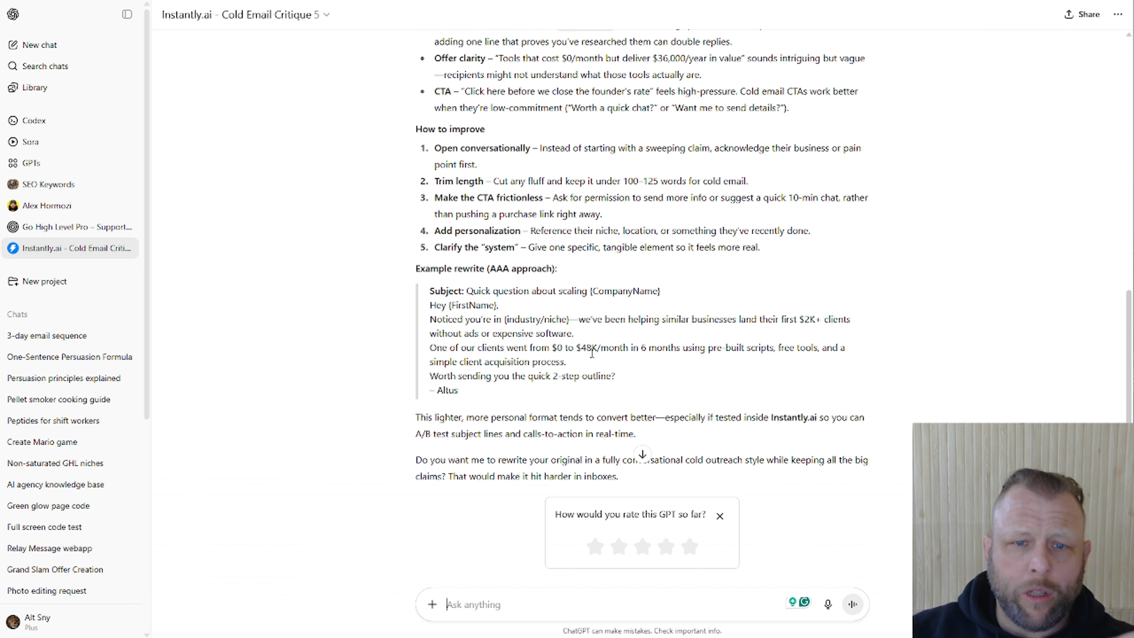
pyautogui.moveTo(426, 293); pyautogui.dragTo(630, 409)
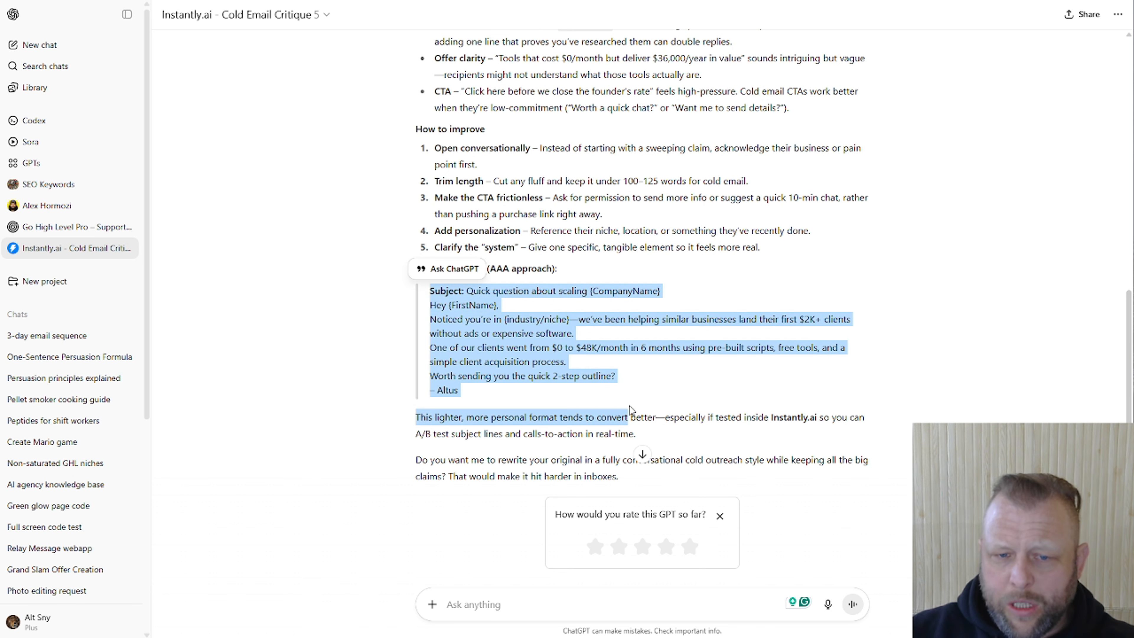
pyautogui.click(531, 333)
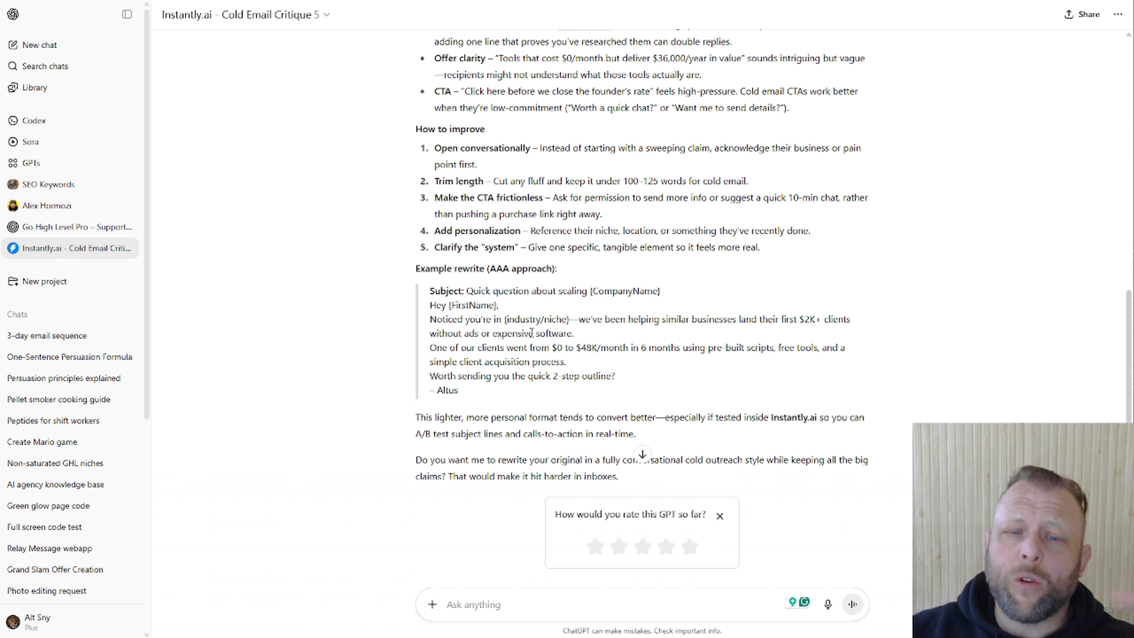
pyautogui.moveTo(416, 268); pyautogui.dragTo(660, 289)
pyautogui.scroll(-2, 667, 283)
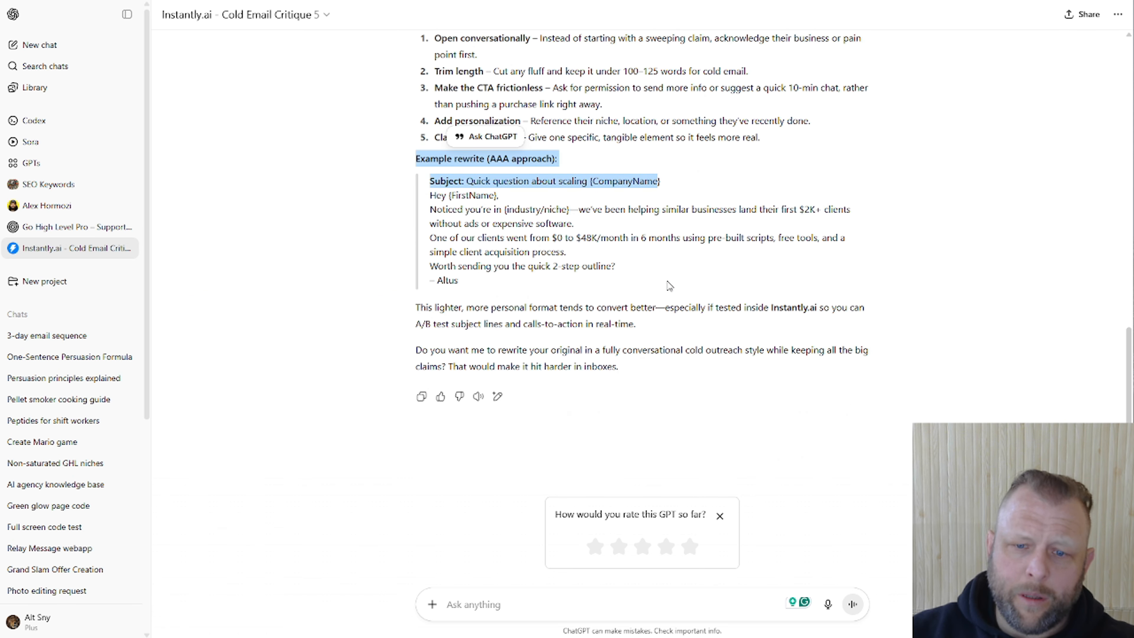
pyautogui.click(720, 516)
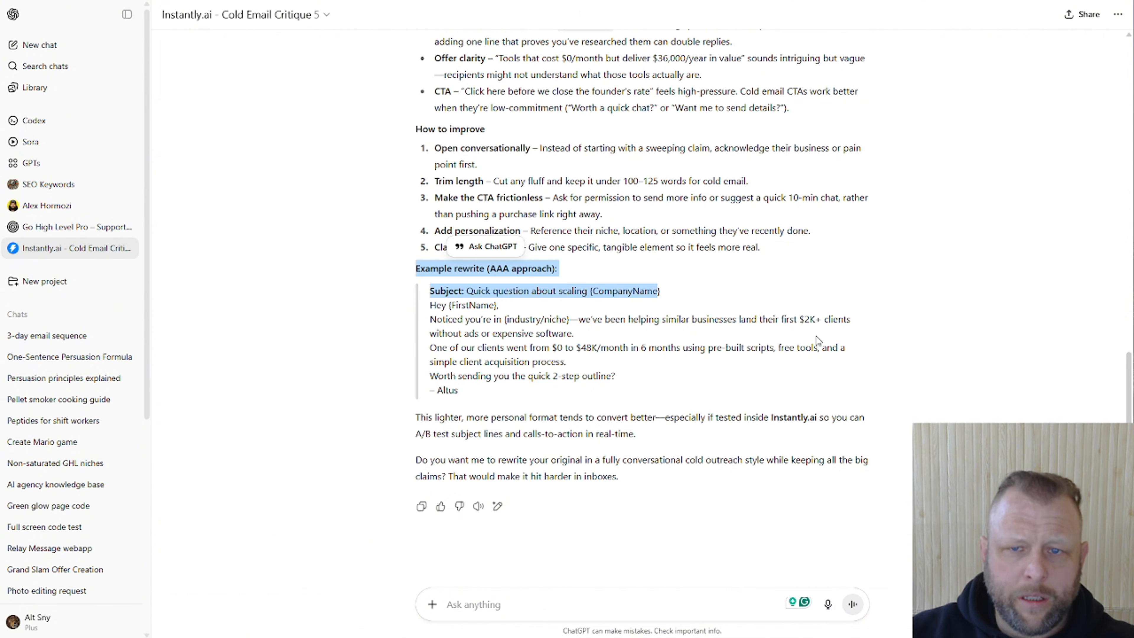
pyautogui.scroll(3, 817, 336)
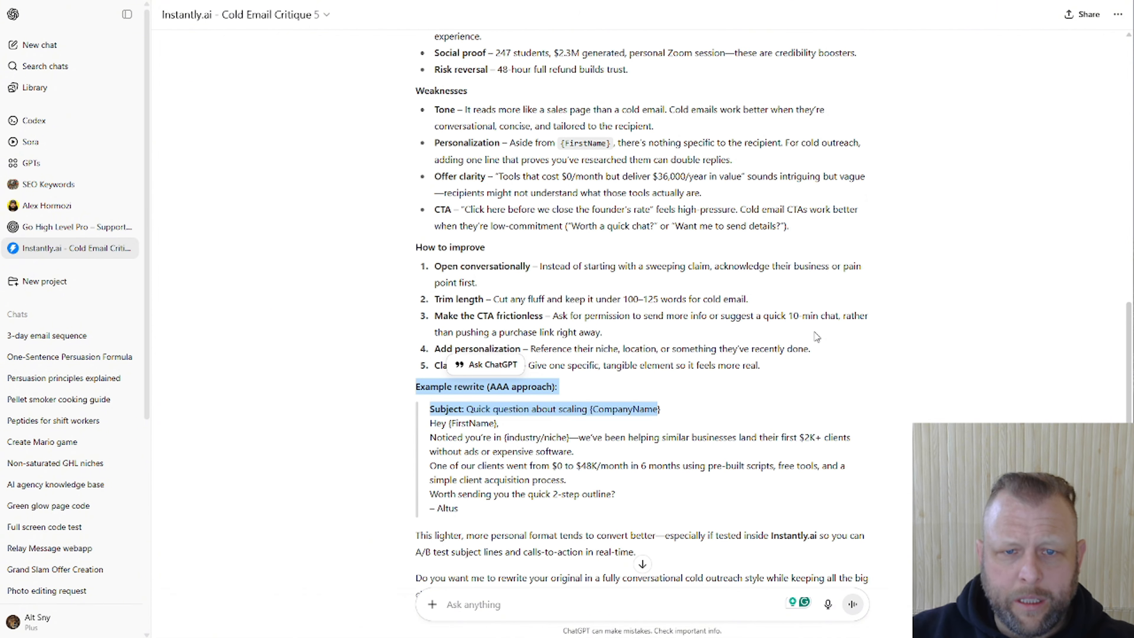
# Step: Ask for 'give me the new version' and select the rewritten cold email
pyautogui.click(500, 599)
pyautogui.write('gi')
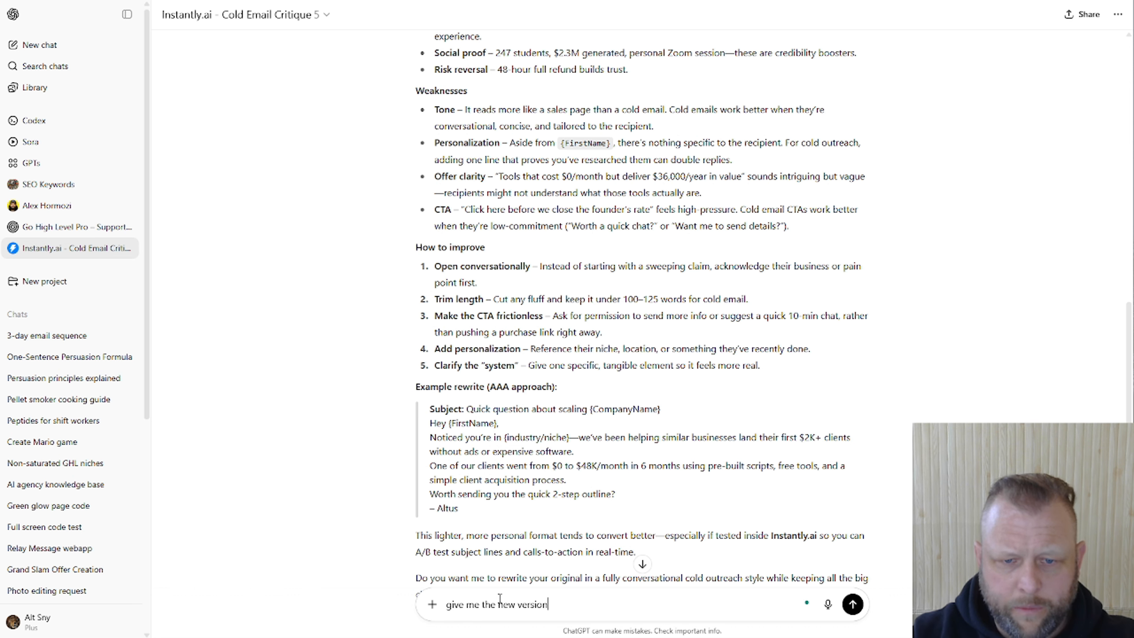
pyautogui.write('ve me the new version')
pyautogui.press('Return')
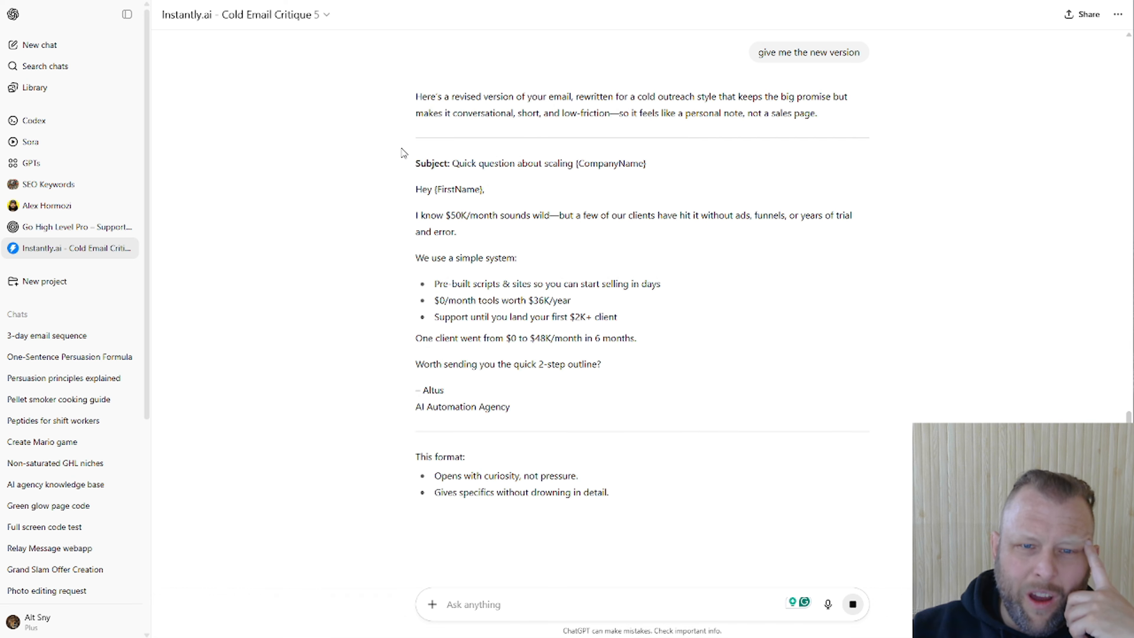
pyautogui.moveTo(404, 154)
pyautogui.mouseDown()
pyautogui.moveTo(609, 464)
pyautogui.moveTo(603, 397)
pyautogui.mouseUp()
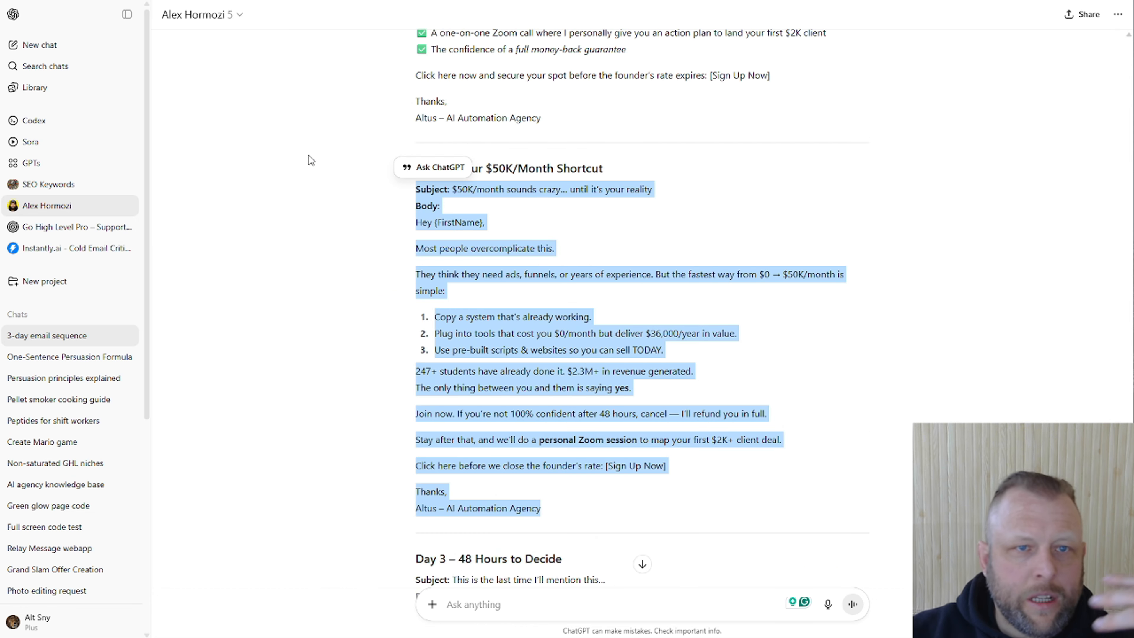
# Step: Scroll the Alex Hormozi chat back to Day 1, then drag ChatGPT aside to reveal GoHighLevel
pyautogui.scroll(15, 772, 353)
pyautogui.scroll(-7, 683, 425)
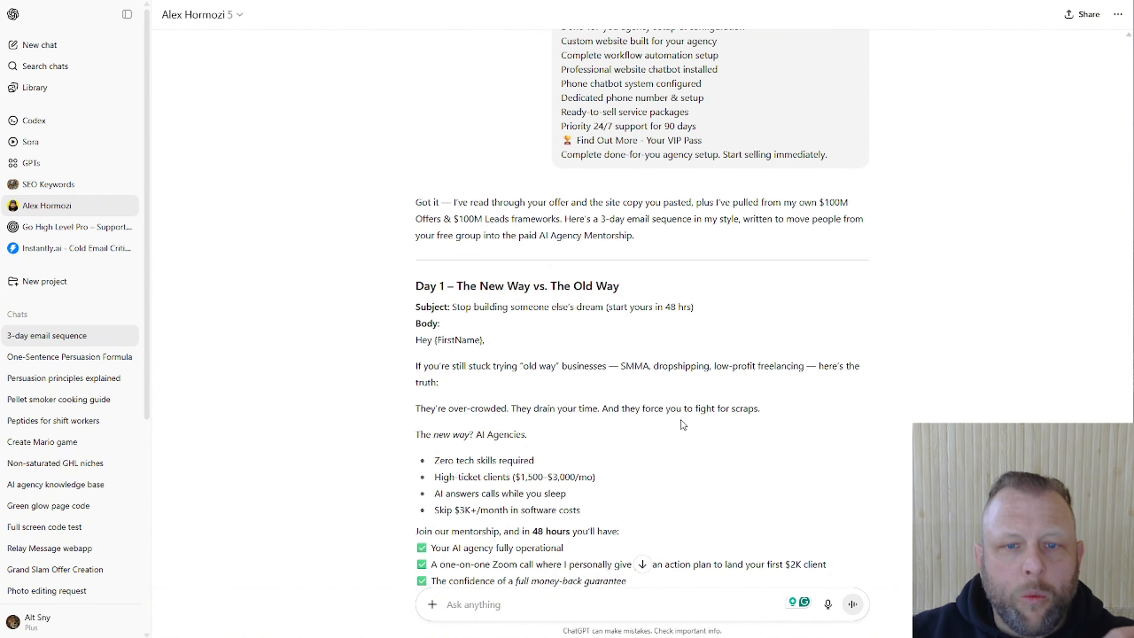
pyautogui.scroll(-1, 474, 216)
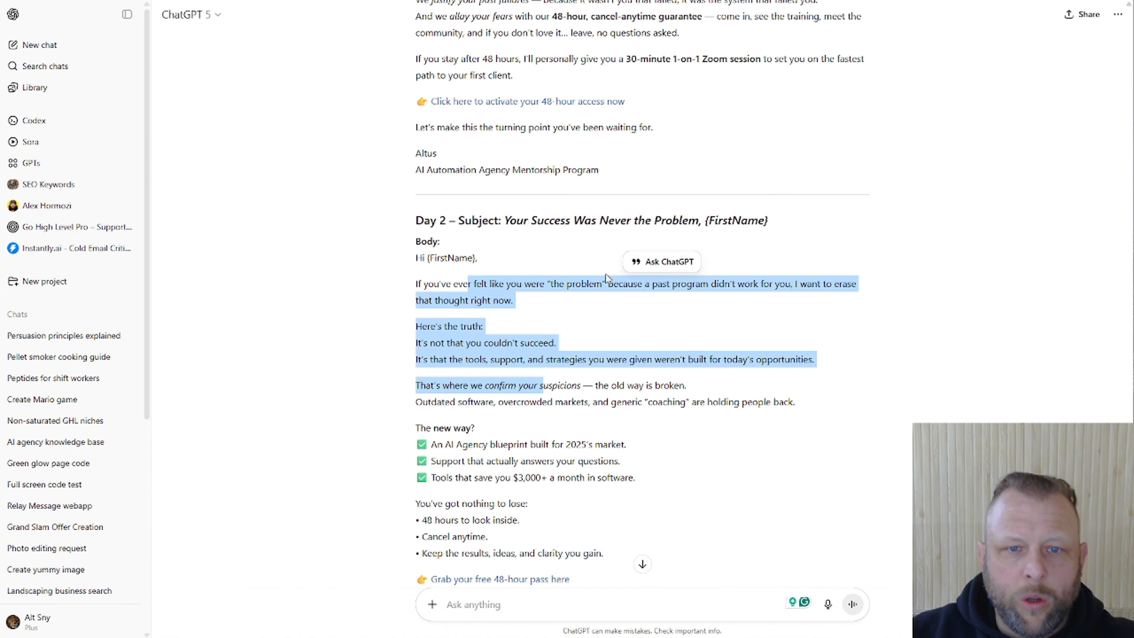
pyautogui.scroll(10, 606, 277)
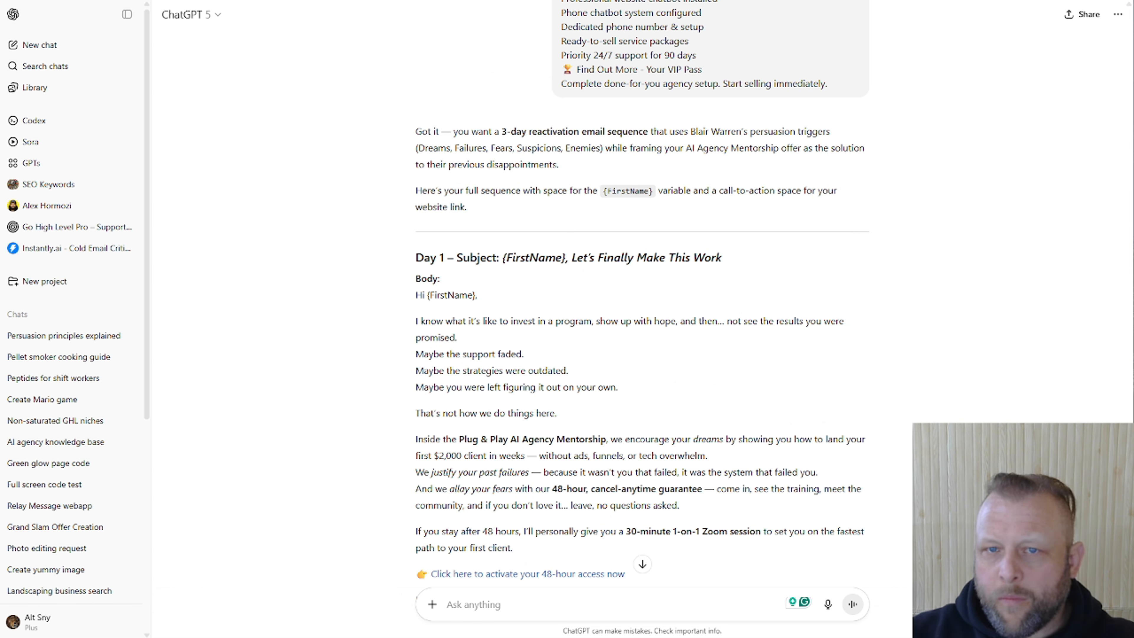
pyautogui.moveTo(343, 1); pyautogui.dragTo(1133, 112)
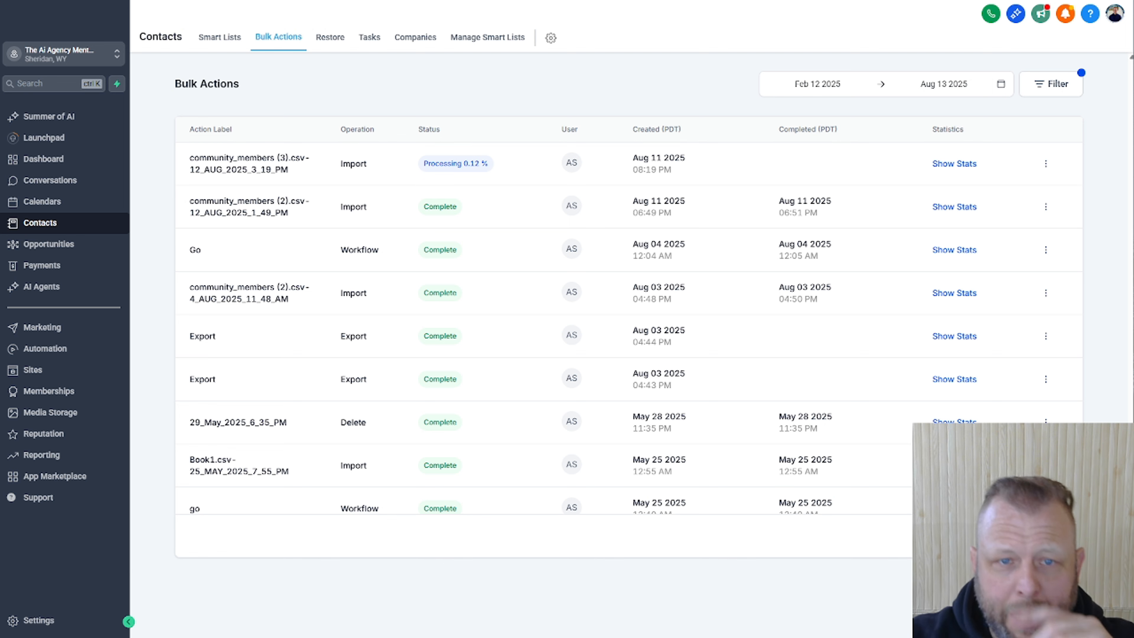
# Step: Check the latest import's stats (1.68K successes, no errors), then go to Automation workflows
pyautogui.click(955, 164)
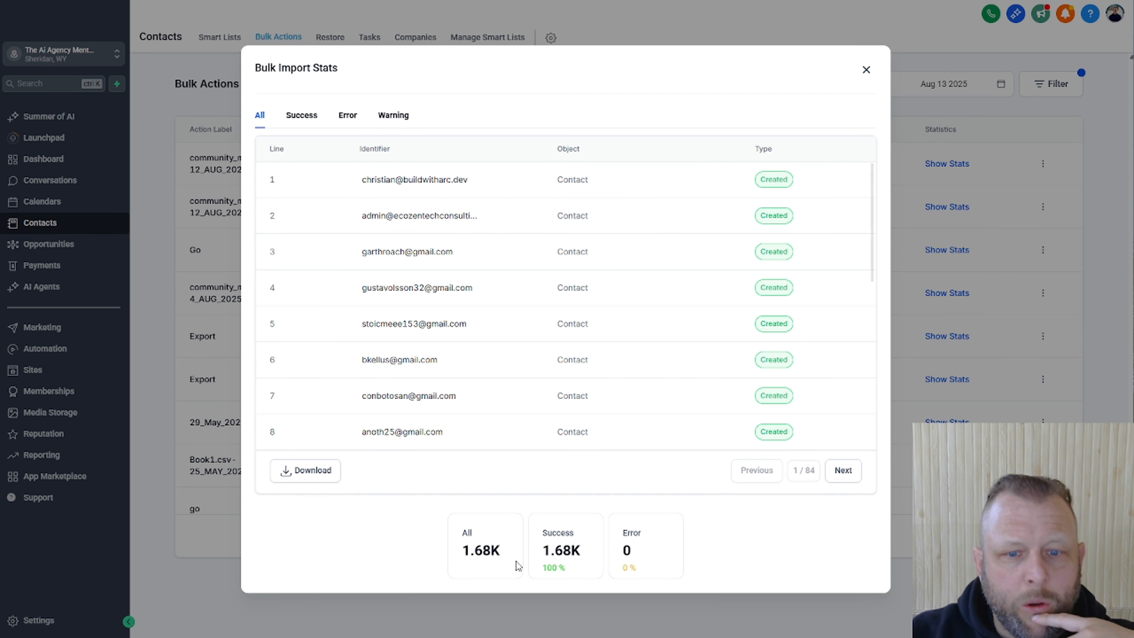
pyautogui.click(865, 70)
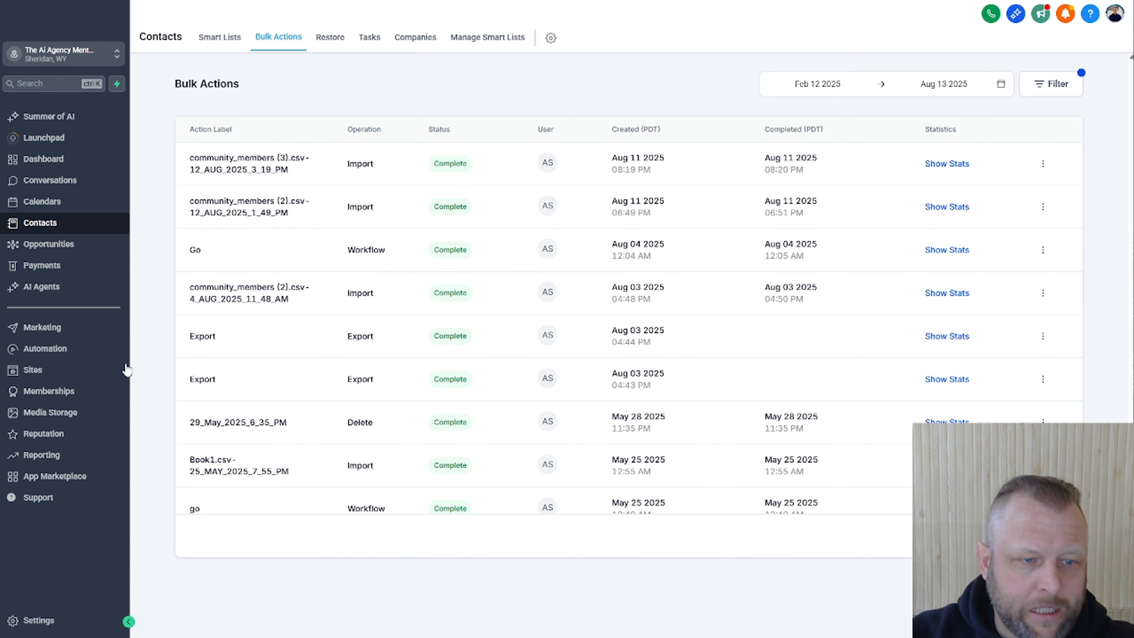
pyautogui.click(85, 356)
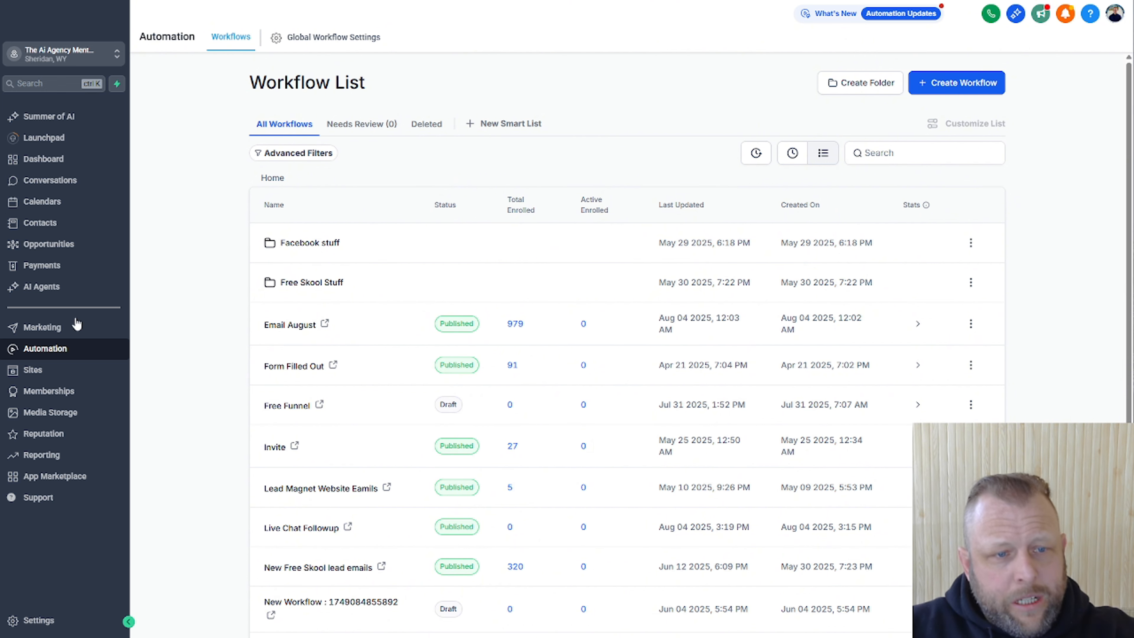
# Step: Start a new workflow from a template and browse the Template Library
pyautogui.click(939, 90)
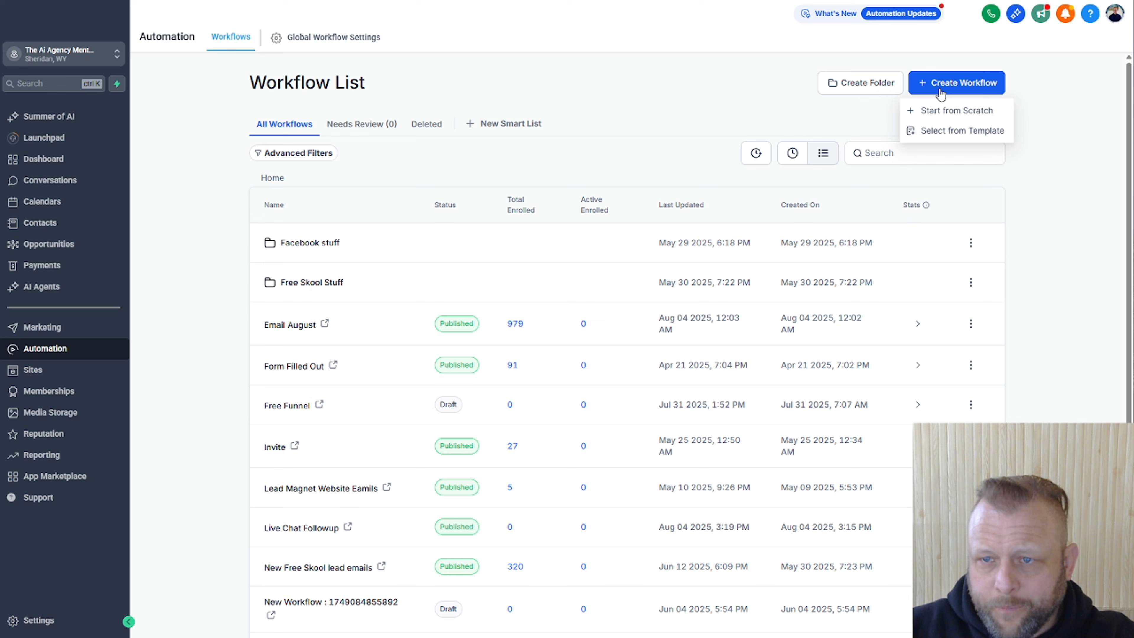
pyautogui.click(993, 130)
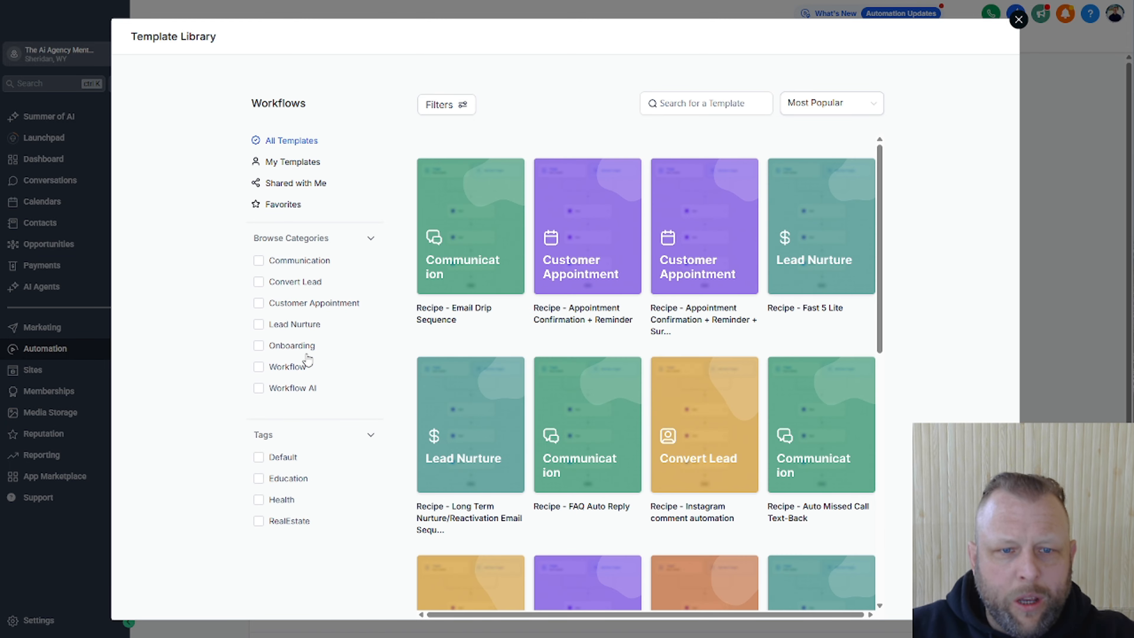
pyautogui.scroll(-10, 770, 259)
pyautogui.scroll(-1, 775, 269)
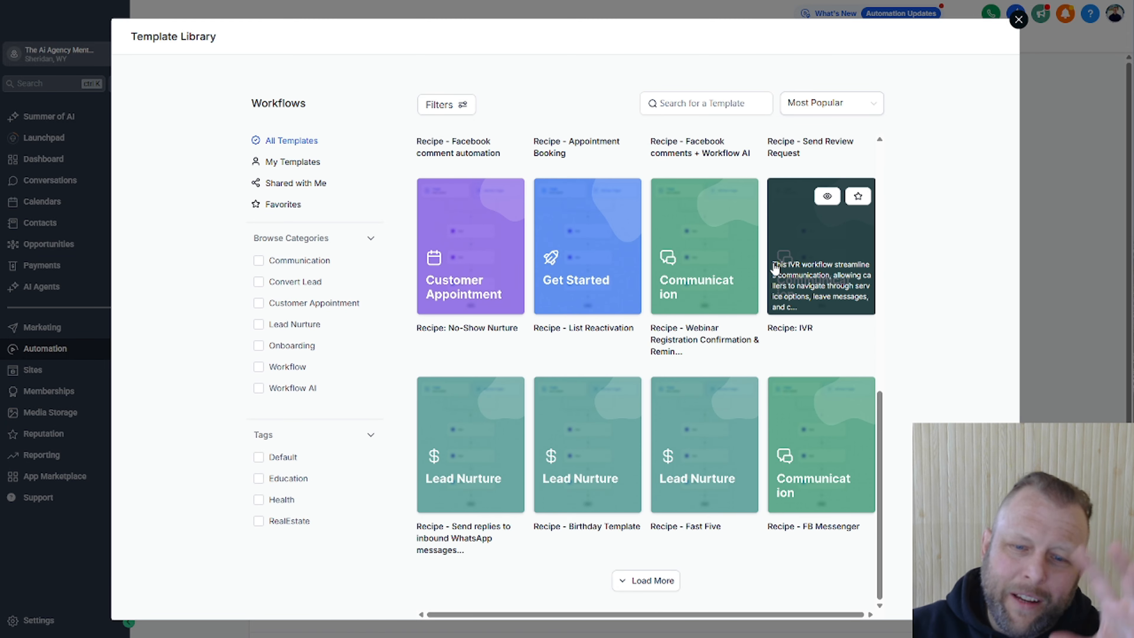
pyautogui.scroll(8, 704, 519)
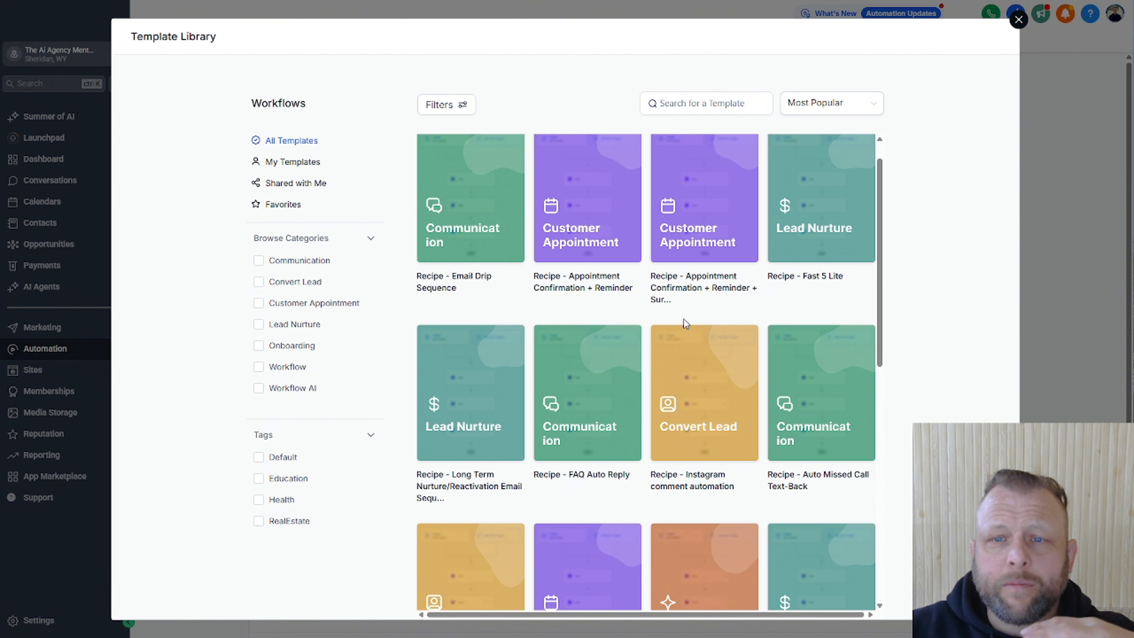
pyautogui.scroll(1, 684, 319)
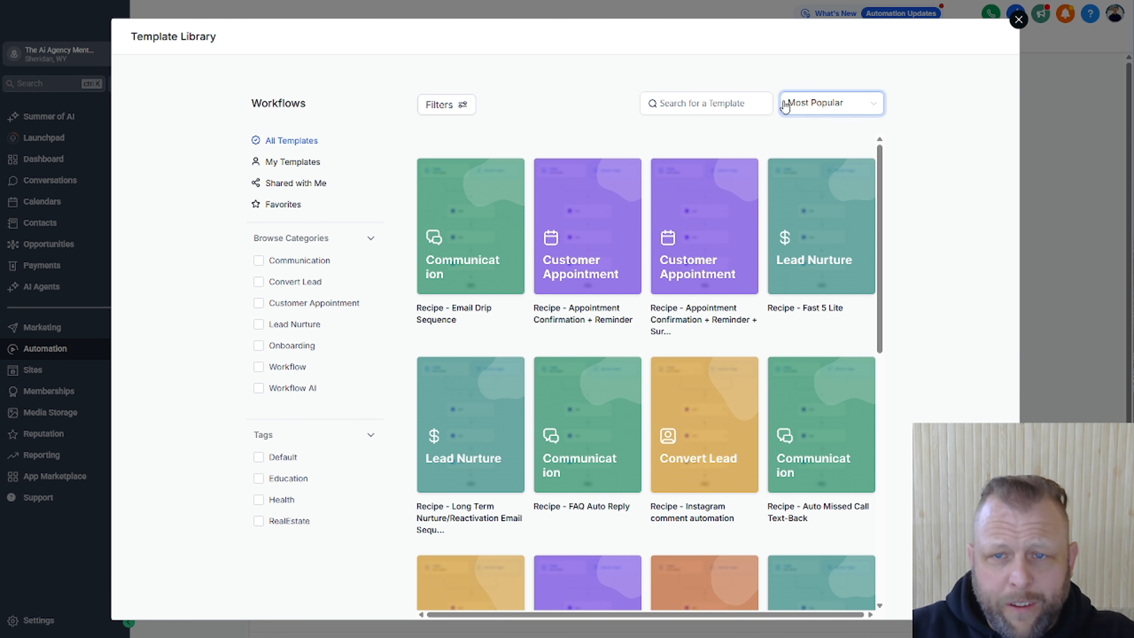
# Step: Search the templates for 'email' and open the Recipe - Email Drip Sequence preview
pyautogui.click(665, 106)
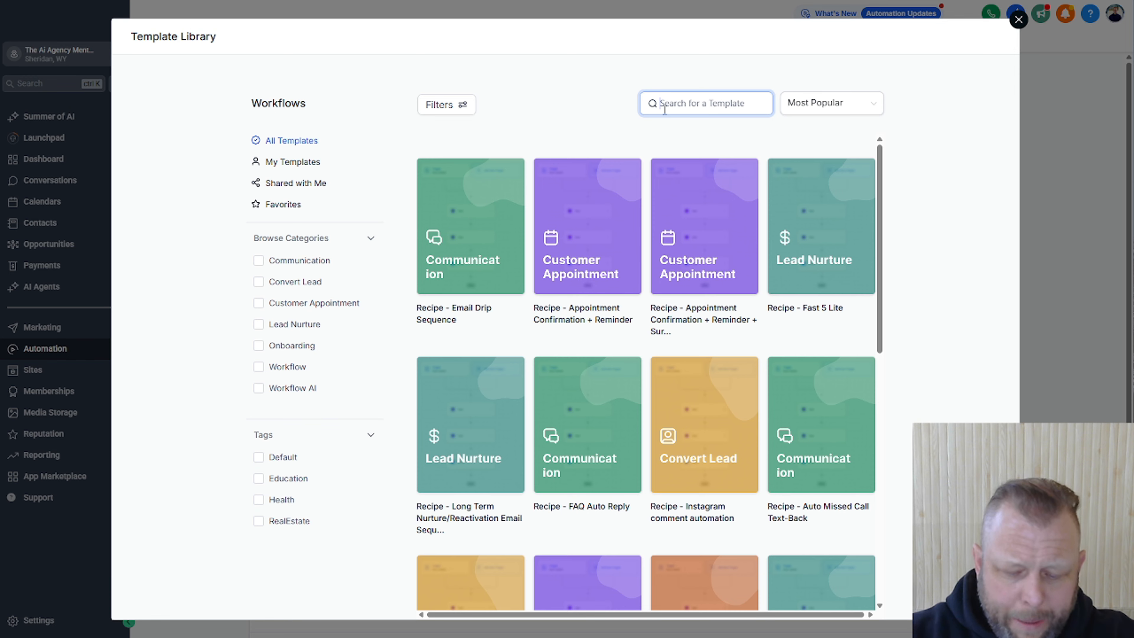
pyautogui.write('emi')
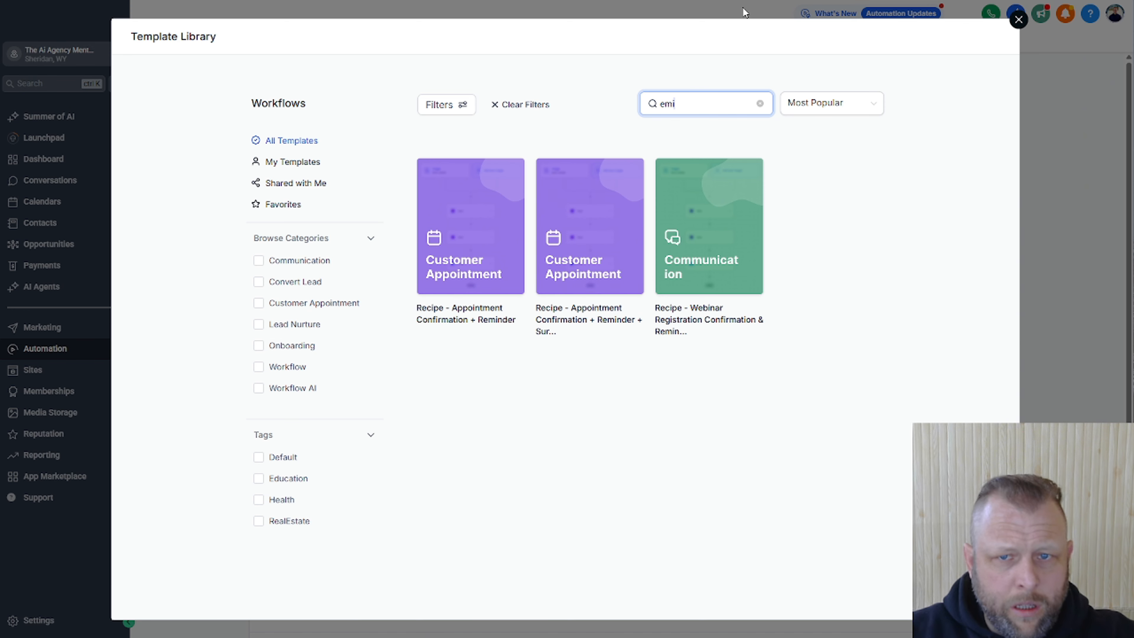
pyautogui.write('al')
pyautogui.press('BackSpace')
pyautogui.press('BackSpace')
pyautogui.press('BackSpace')
pyautogui.press('BackSpace')
pyautogui.press('BackSpace')
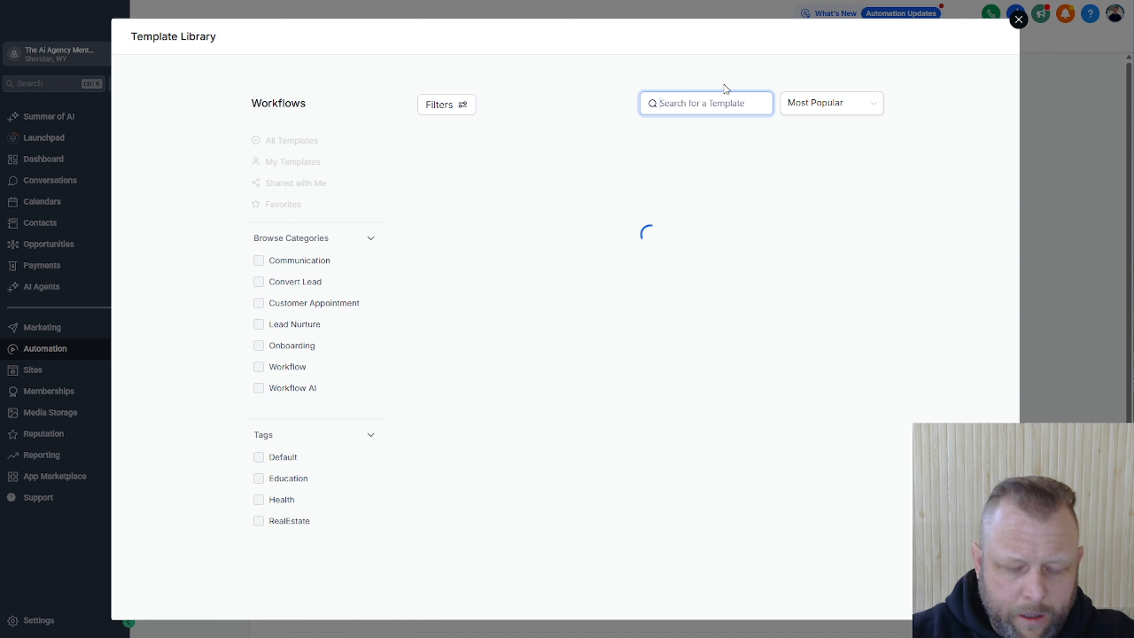
pyautogui.write('email')
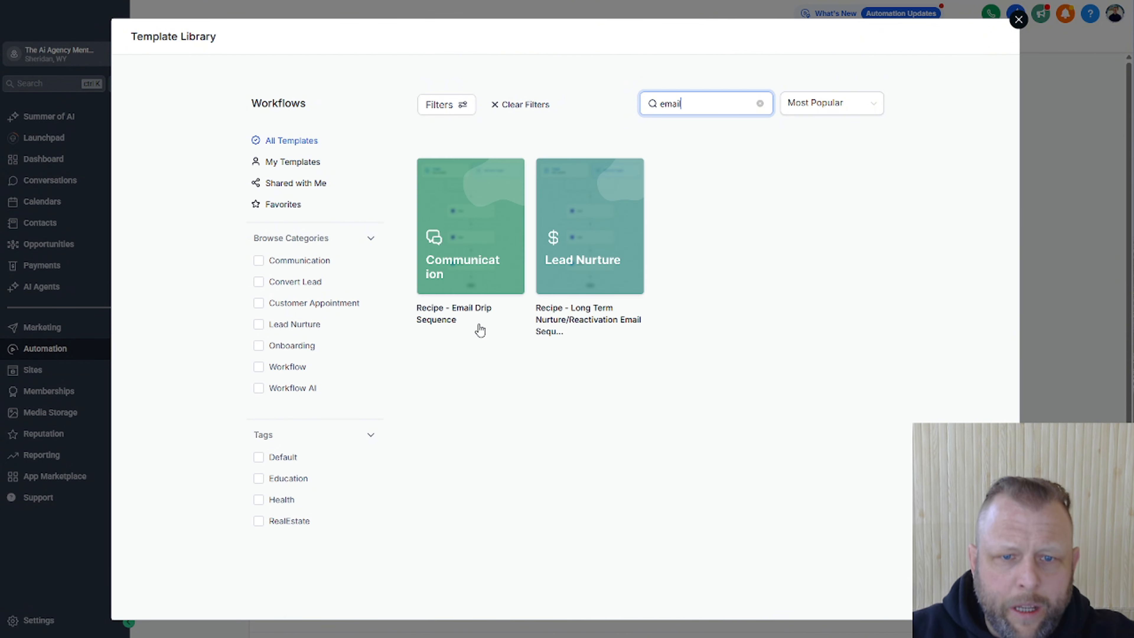
pyautogui.moveTo(468, 319)
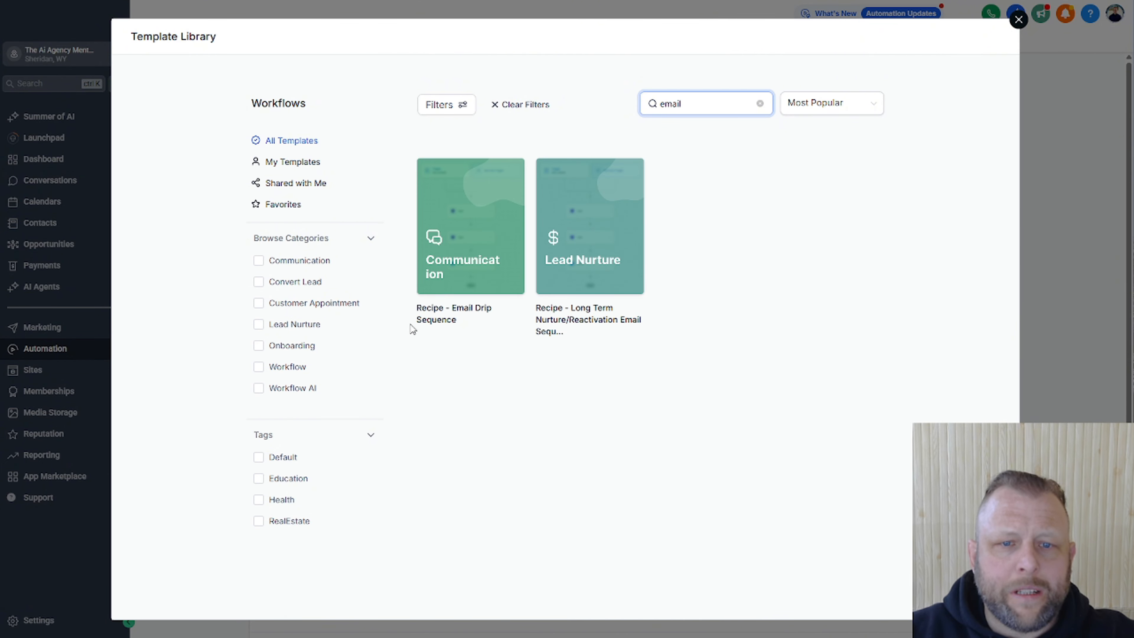
pyautogui.click(492, 222)
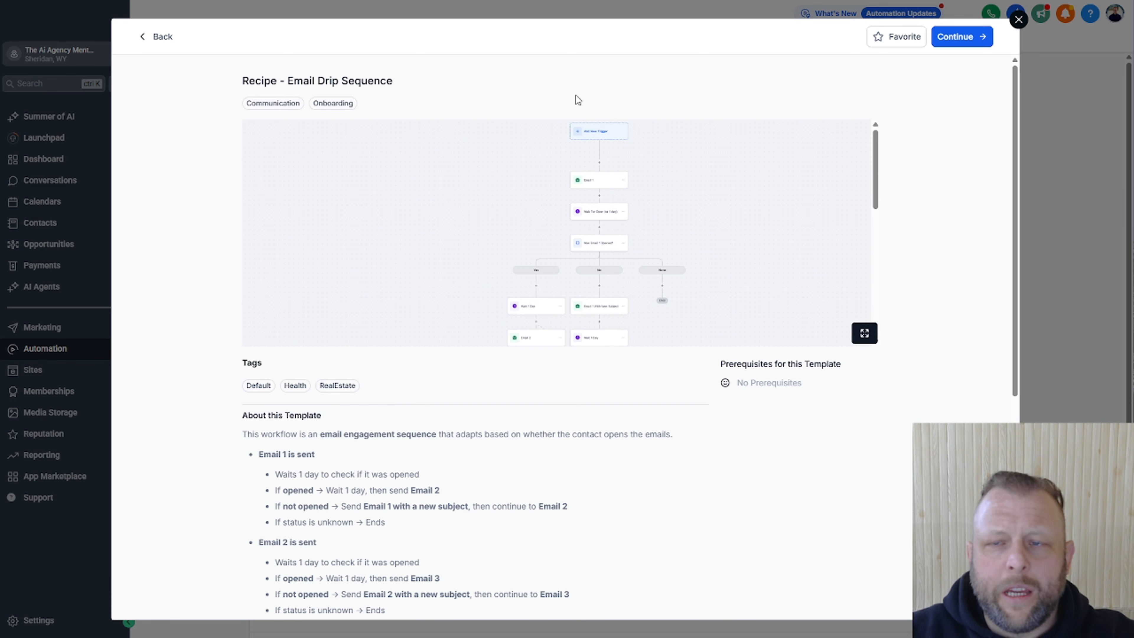
# Step: Add the Email Drip Sequence recipe as a workflow and inspect its 'Was Email 1 Opened?' branches
pyautogui.click(961, 37)
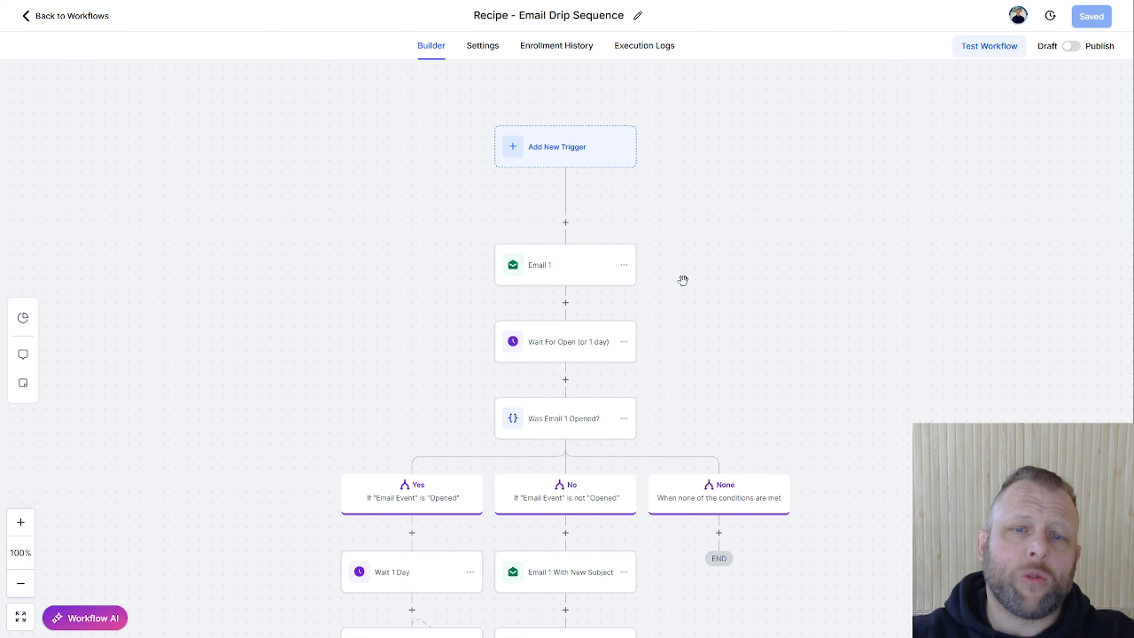
pyautogui.scroll(-2, 589, 258)
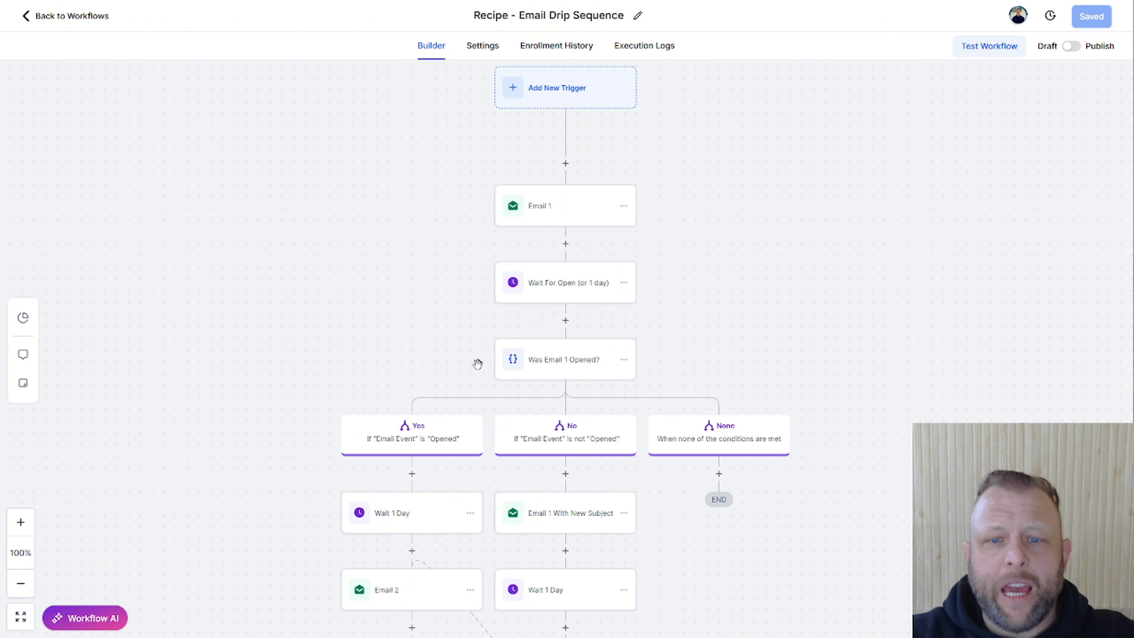
pyautogui.click(535, 373)
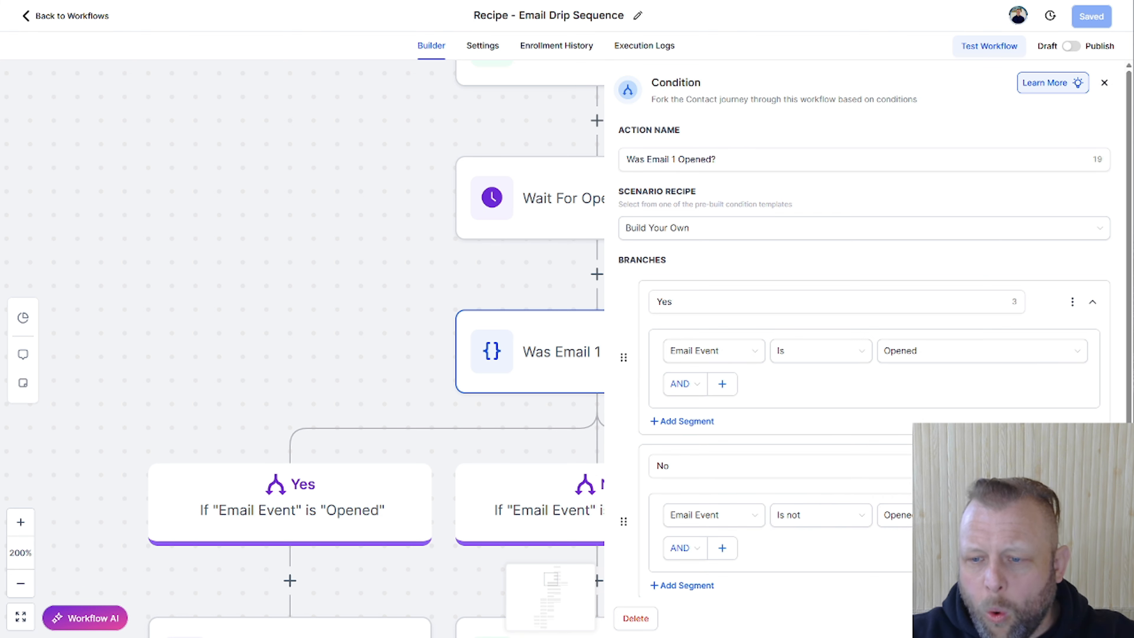
pyautogui.click(1104, 83)
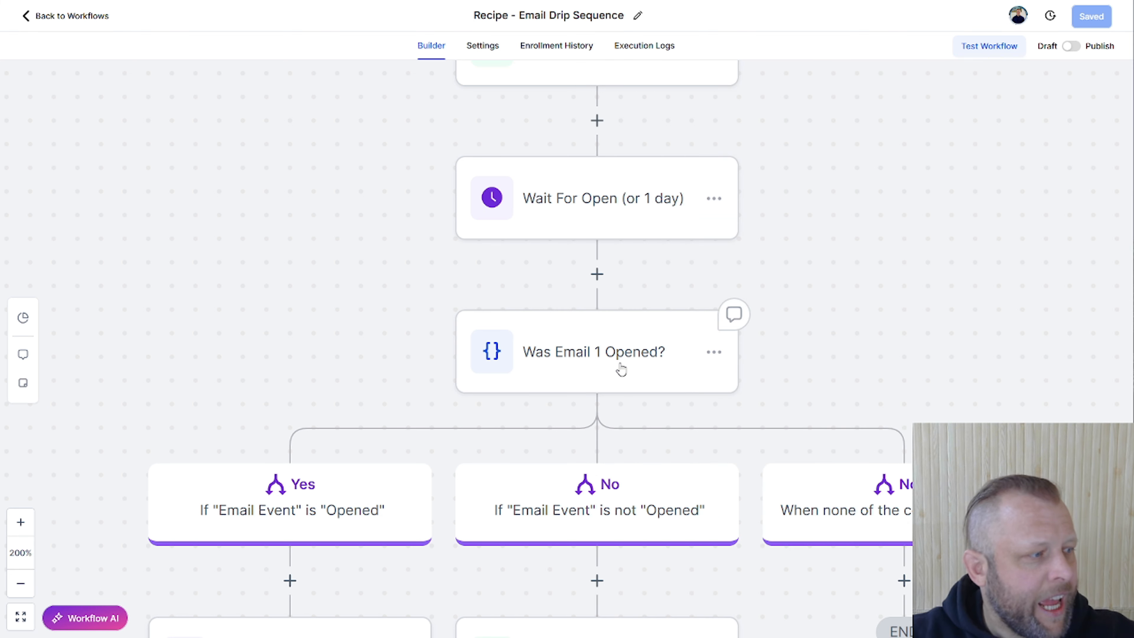
pyautogui.moveTo(248, 271); pyautogui.dragTo(362, 185)
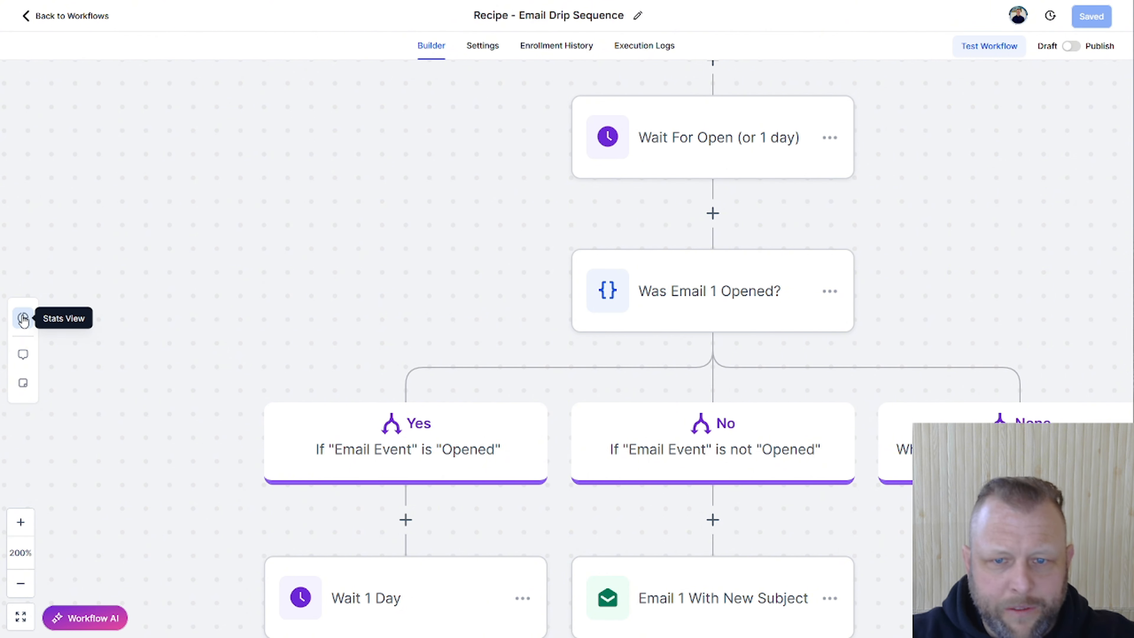
pyautogui.click(35, 318)
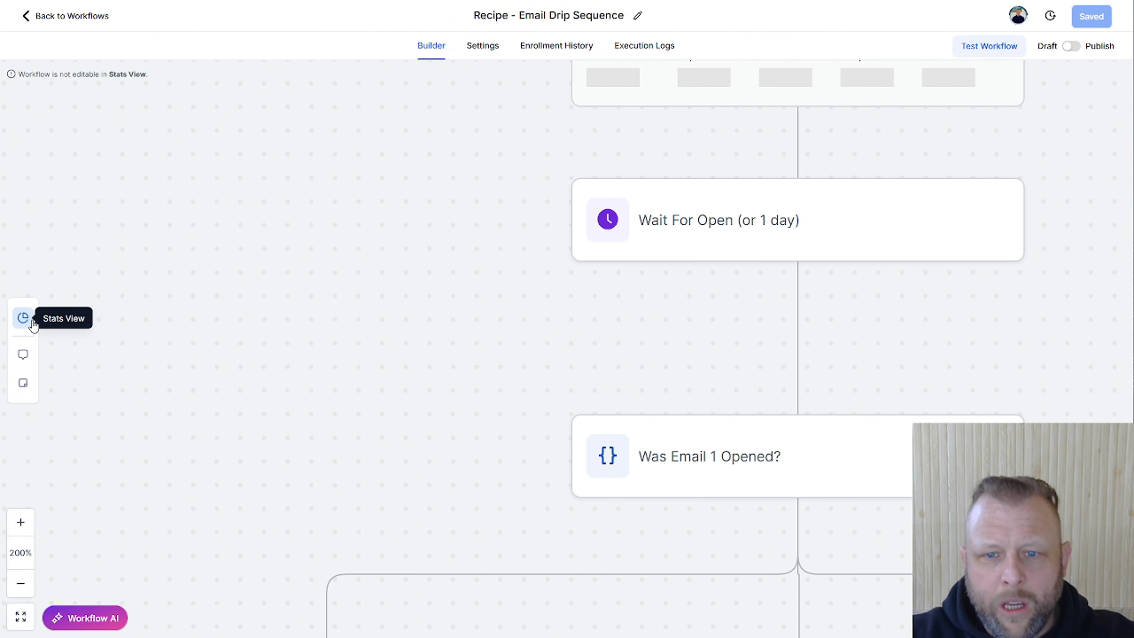
pyautogui.click(20, 584)
pyautogui.moveTo(524, 228); pyautogui.dragTo(415, 454)
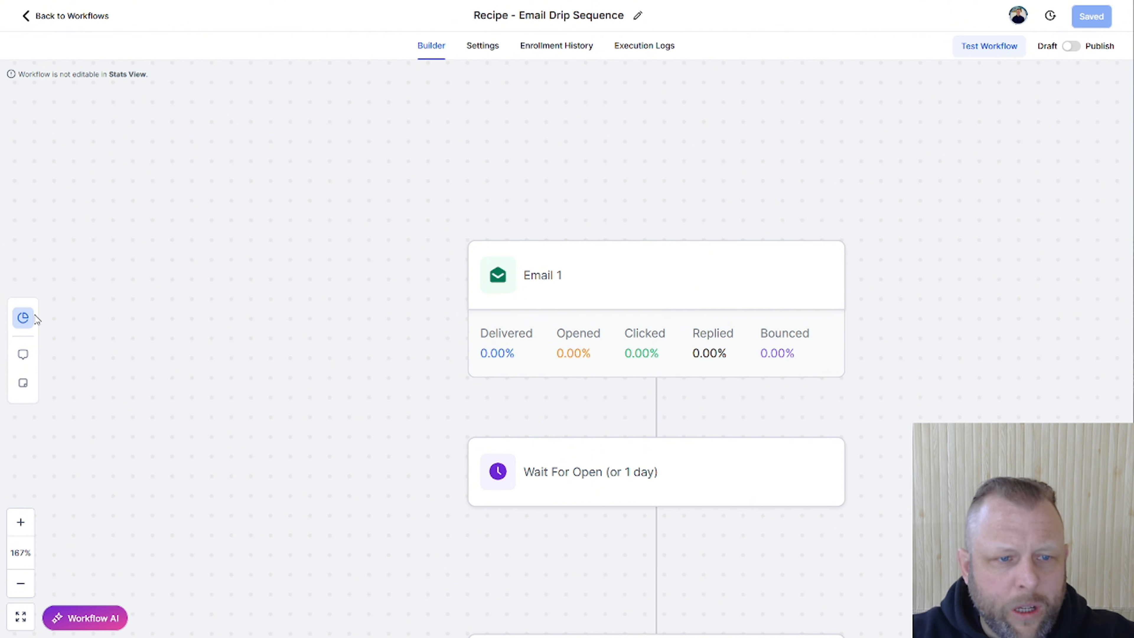
pyautogui.click(27, 360)
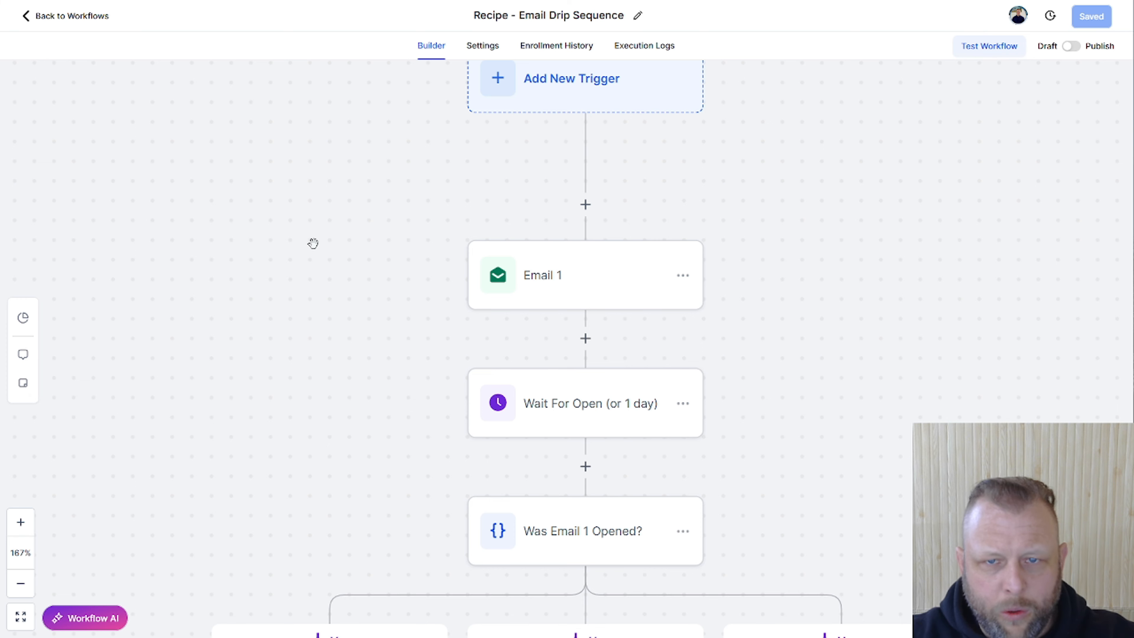
pyautogui.moveTo(311, 243); pyautogui.dragTo(210, 341)
pyautogui.moveTo(804, 275); pyautogui.dragTo(878, 318)
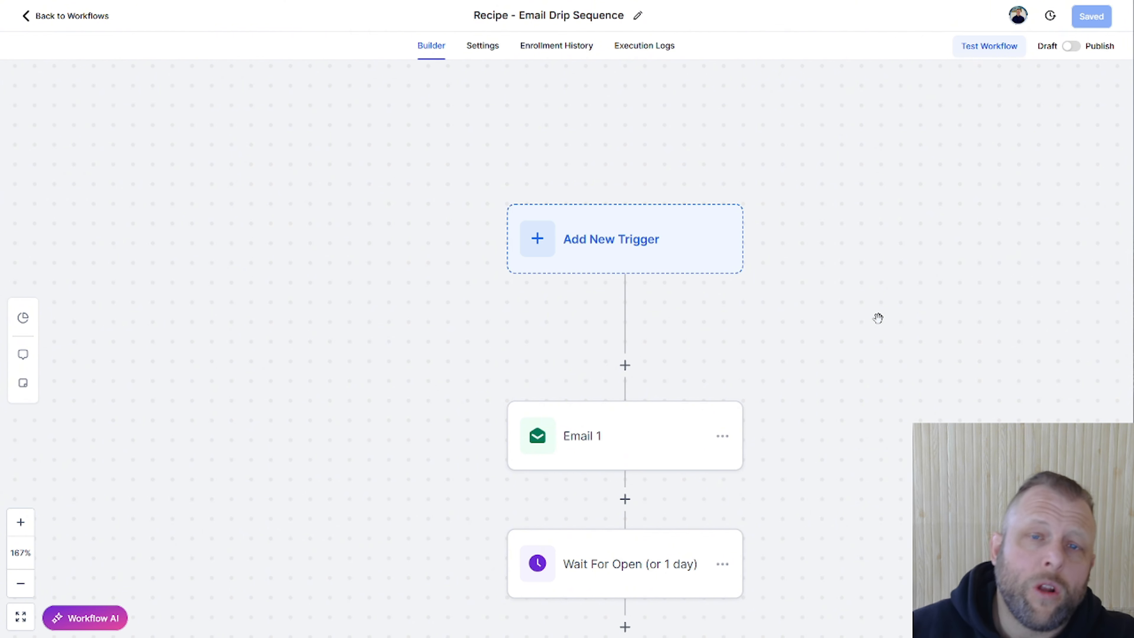
pyautogui.click(658, 272)
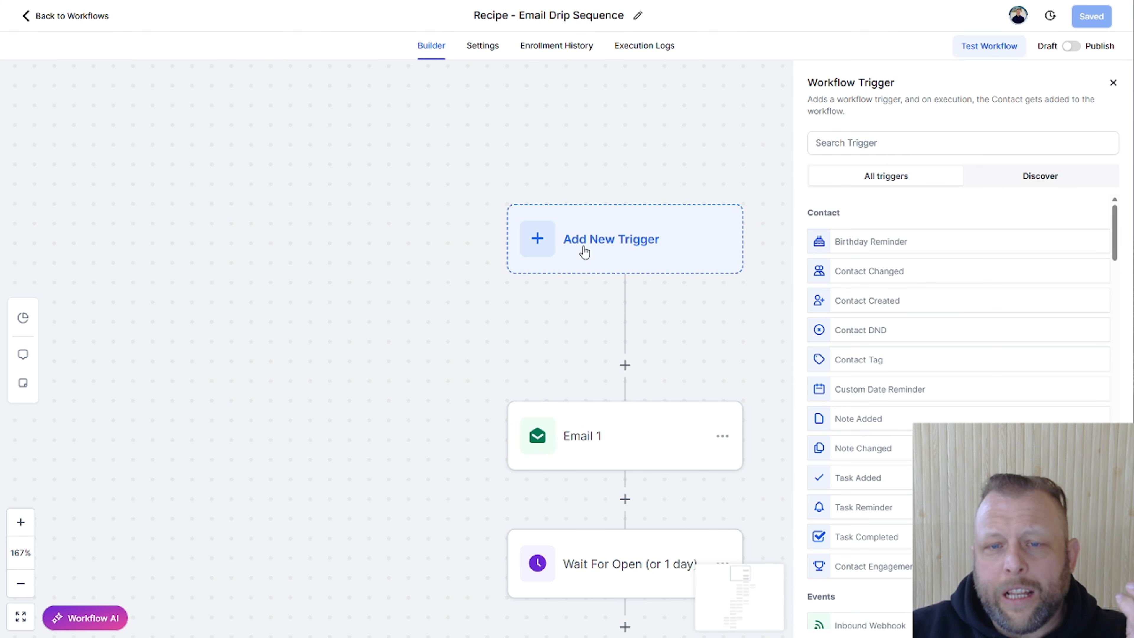
pyautogui.click(909, 141)
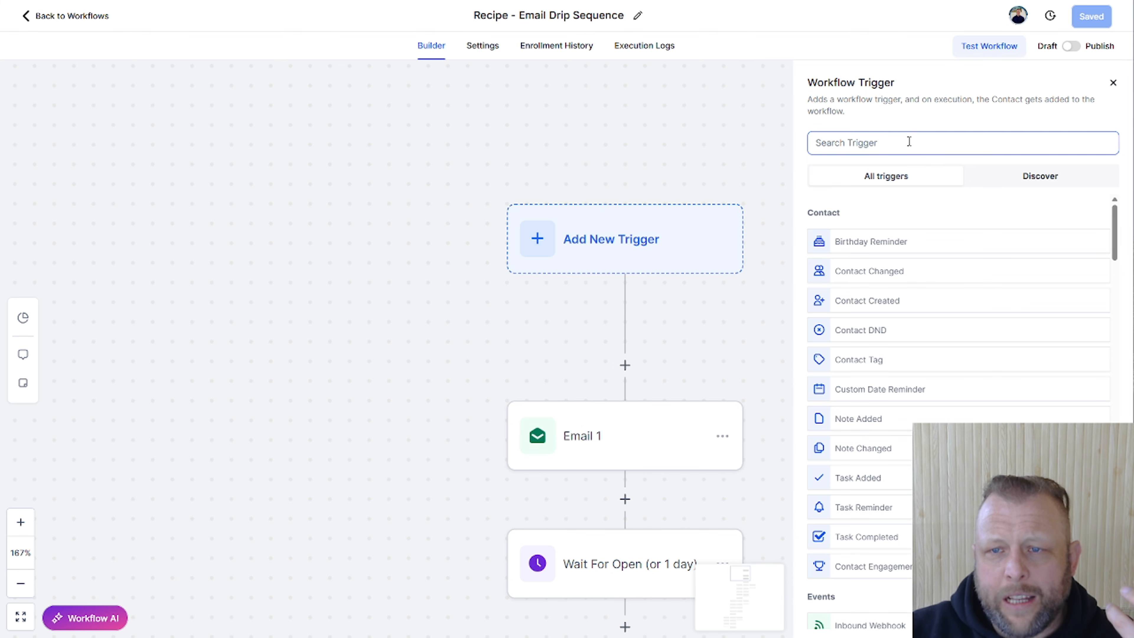
pyautogui.write('tag')
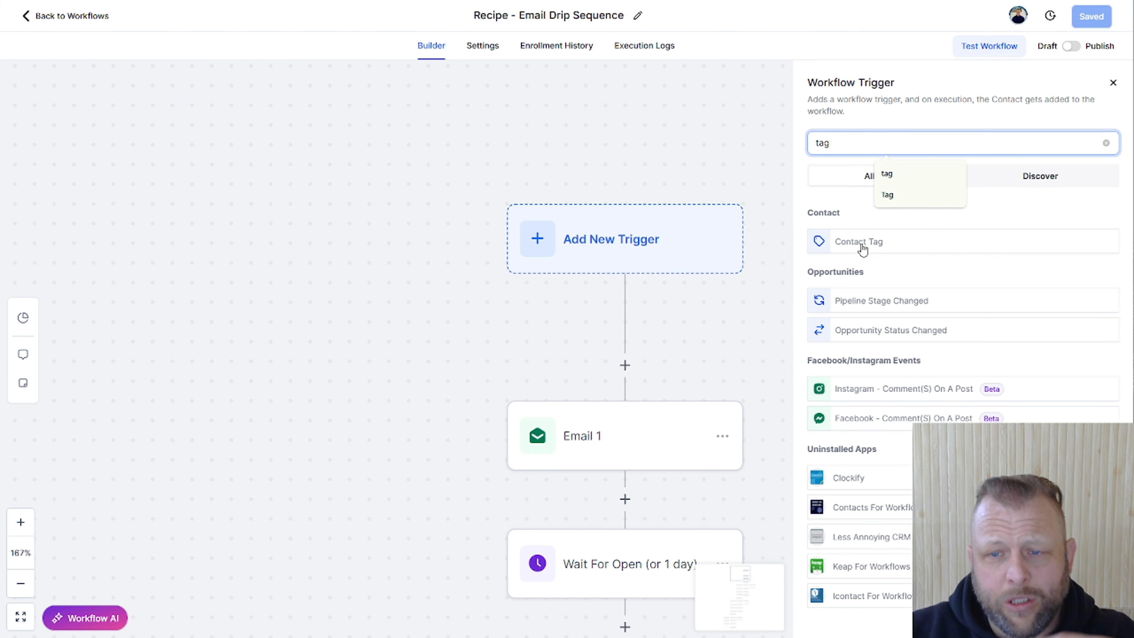
pyautogui.click(733, 135)
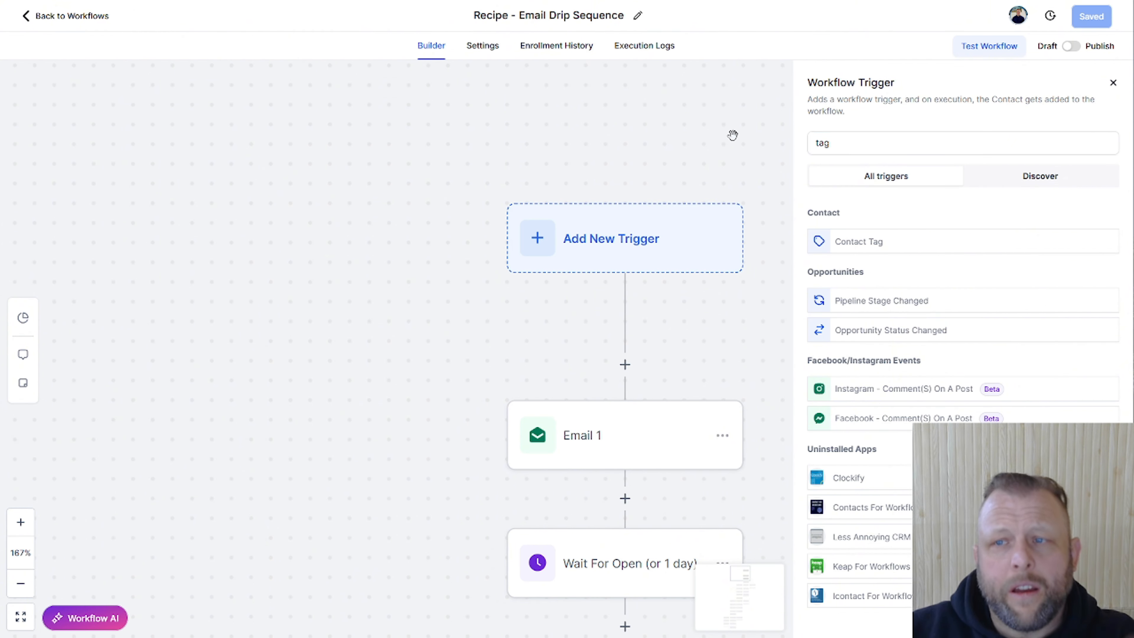
pyautogui.click(1113, 83)
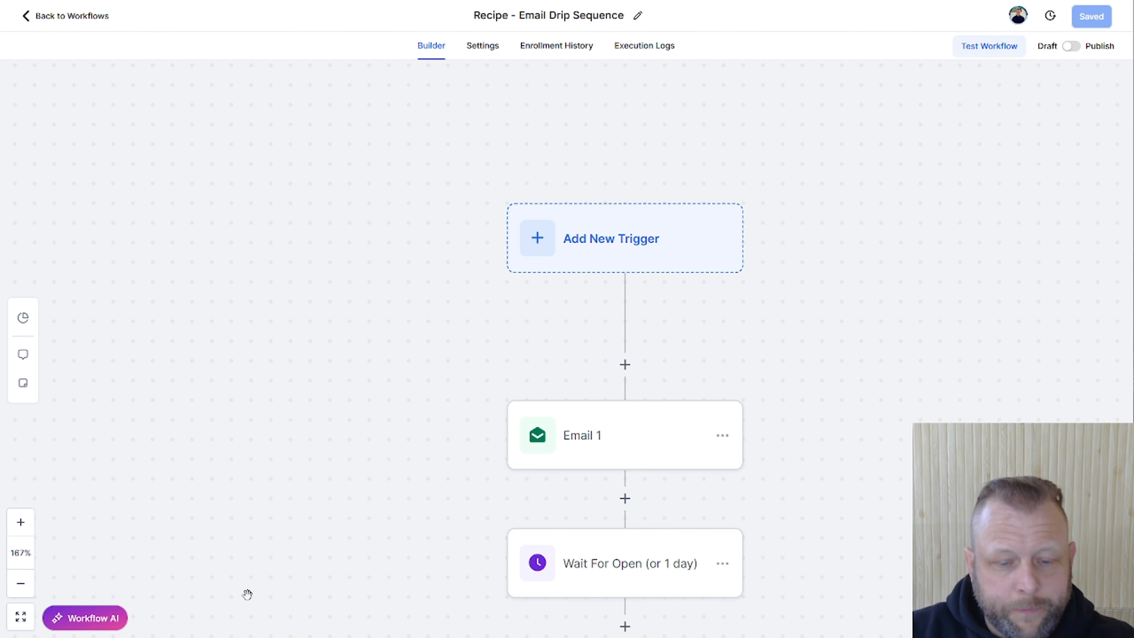
# Step: Launch Windows Calculator and position it over the workflow canvas
pyautogui.press('super')
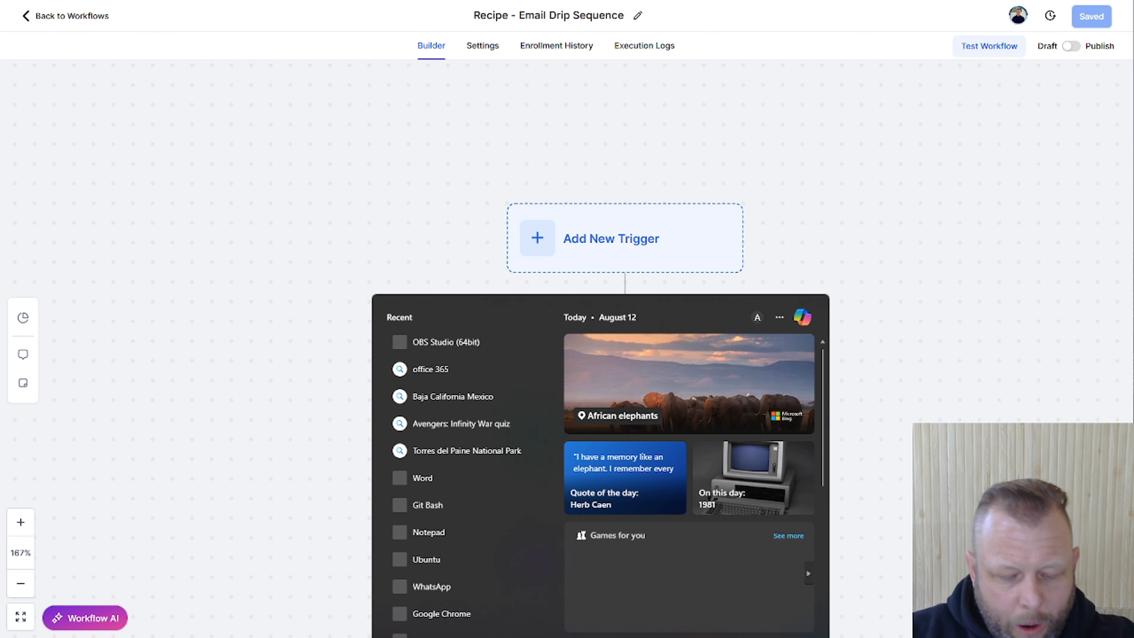
pyautogui.write('cal')
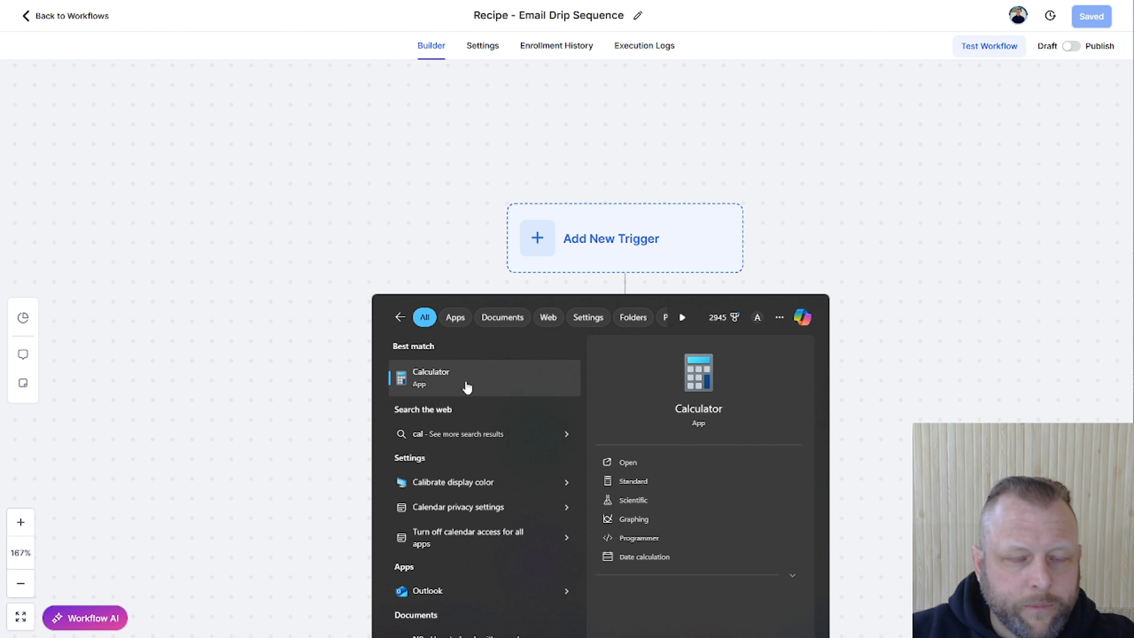
pyautogui.click(467, 387)
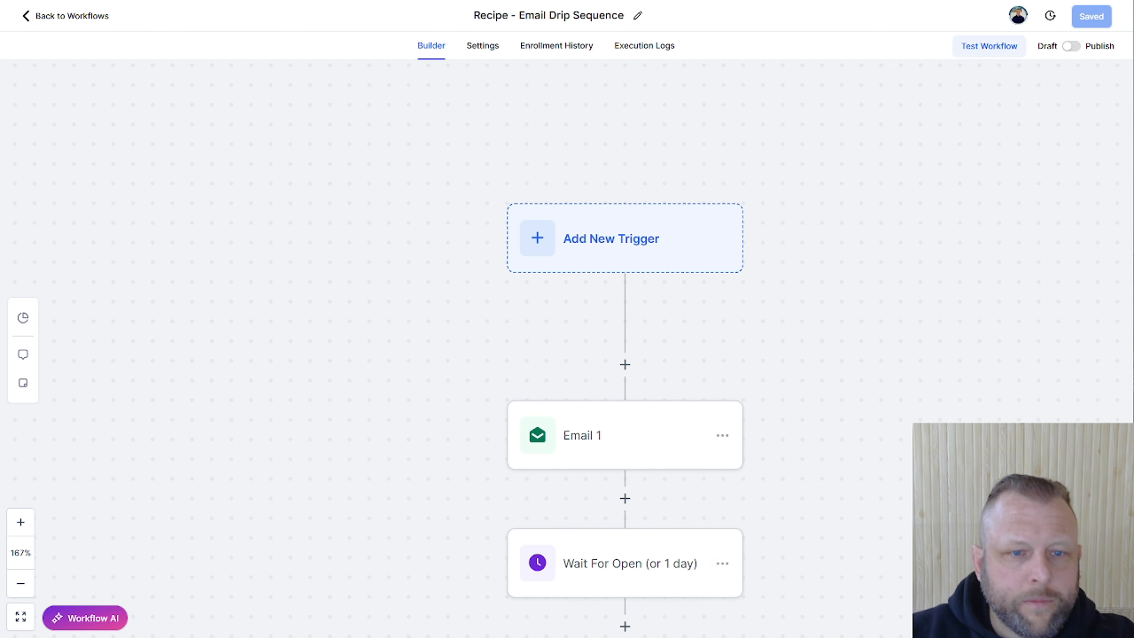
pyautogui.moveTo(869, 183); pyautogui.dragTo(688, 111)
# Step: Calculate 2000 ÷ 30 in Calculator
pyautogui.click(650, 424)
pyautogui.doubleClick(650, 465)
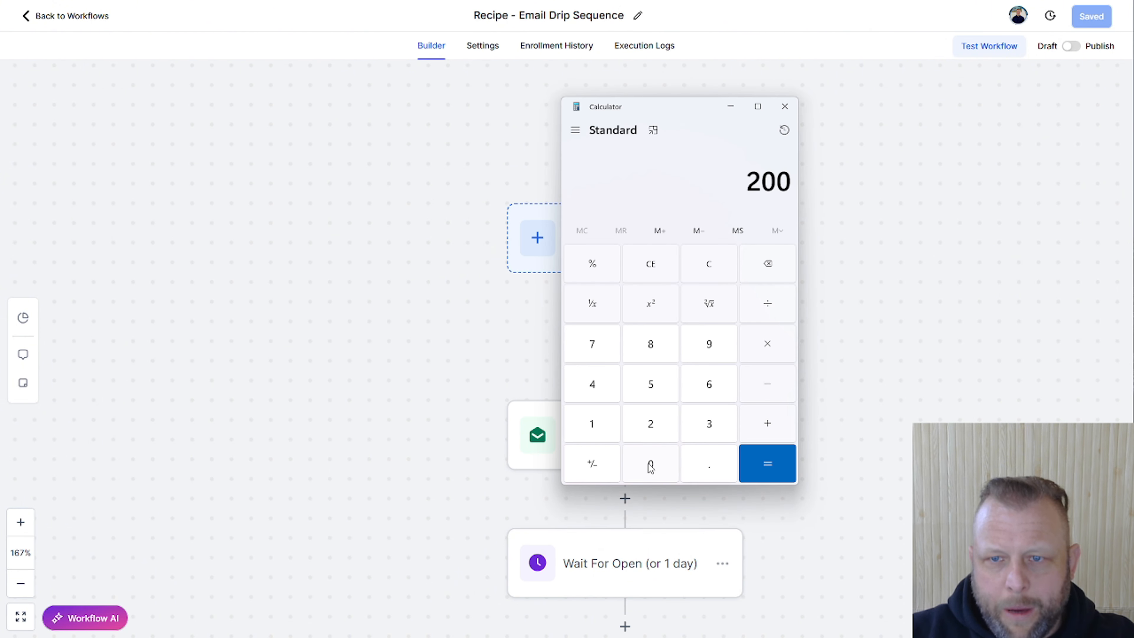
pyautogui.click(651, 465)
pyautogui.click(786, 306)
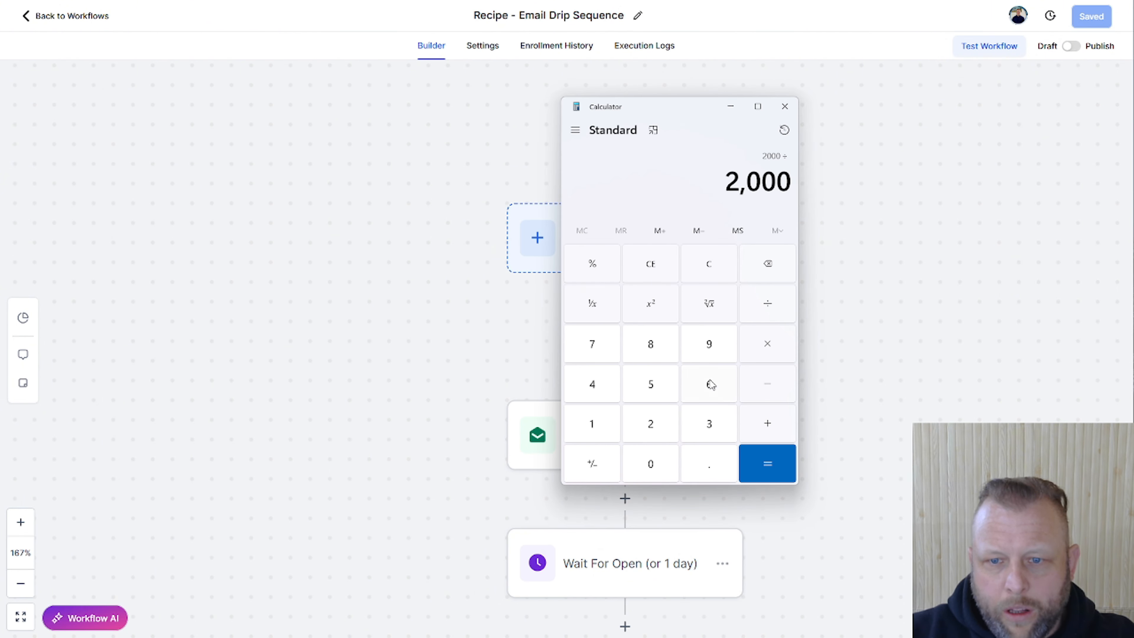
pyautogui.click(709, 423)
pyautogui.click(650, 464)
pyautogui.click(781, 465)
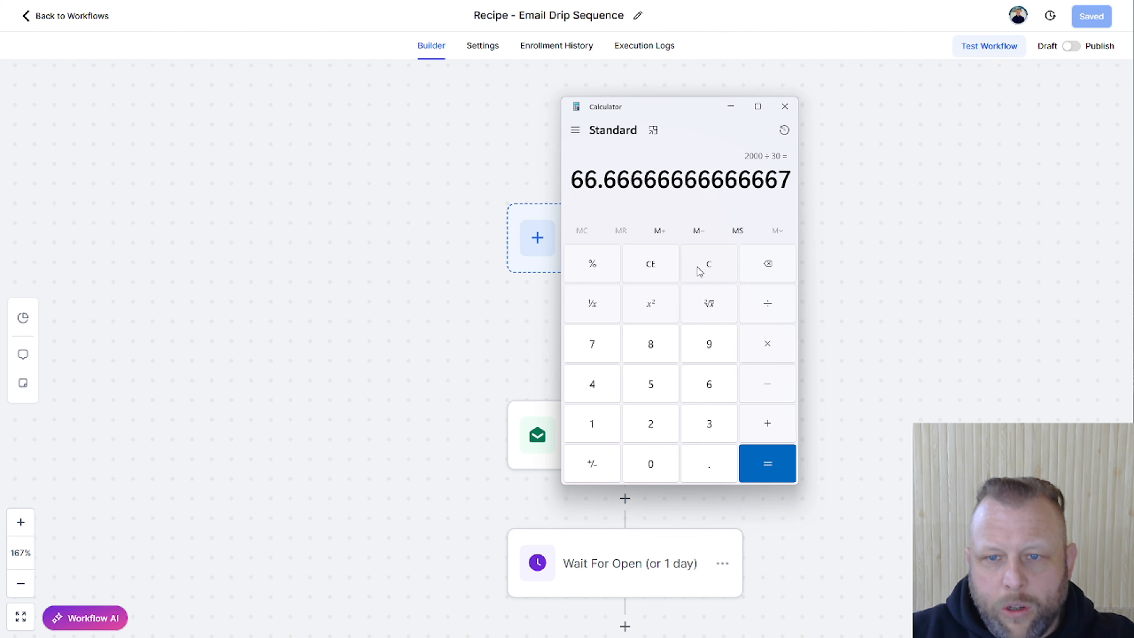
# Step: Clear and calculate 2000 ÷ 50 = 40
pyautogui.click(710, 265)
pyautogui.click(648, 384)
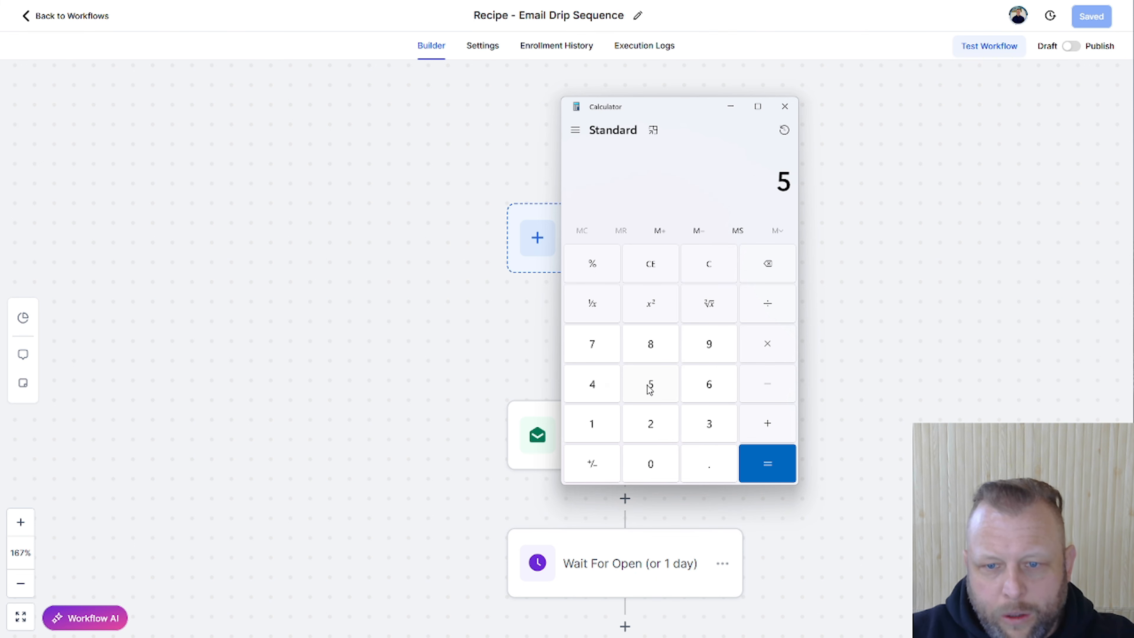
pyautogui.click(650, 467)
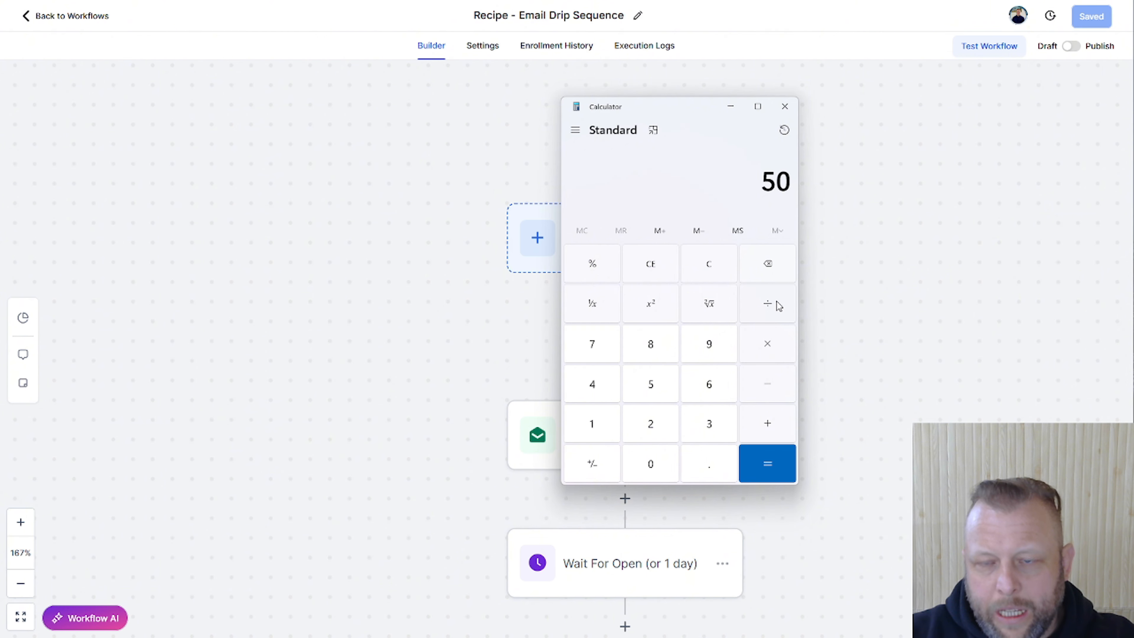
pyautogui.click(729, 272)
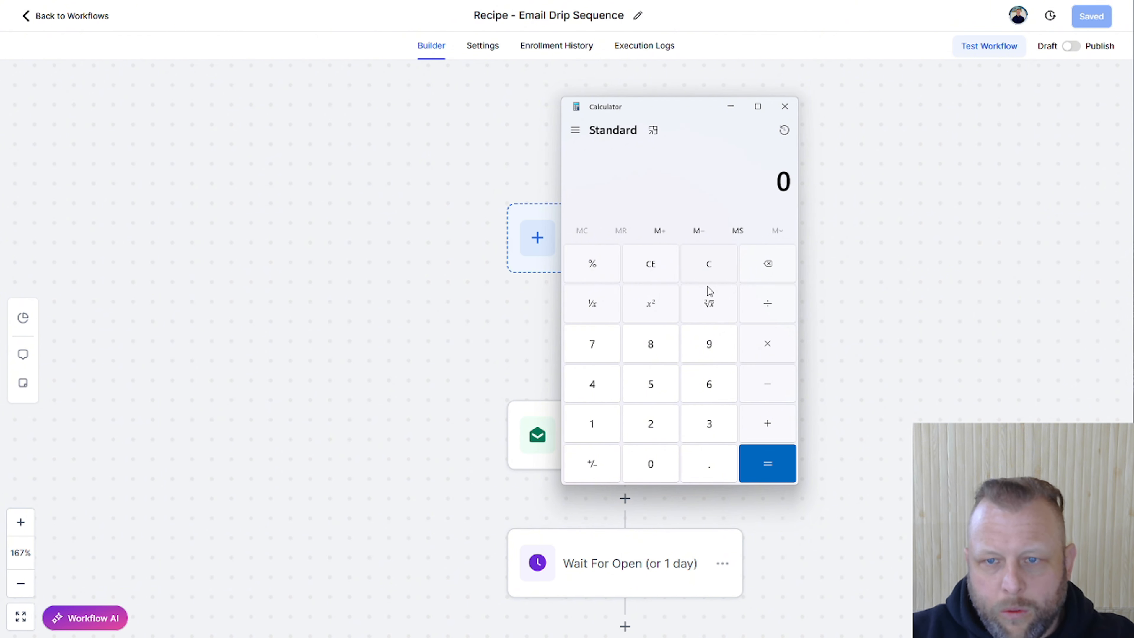
pyautogui.click(652, 428)
pyautogui.click(657, 470)
pyautogui.click(657, 470)
pyautogui.click(657, 469)
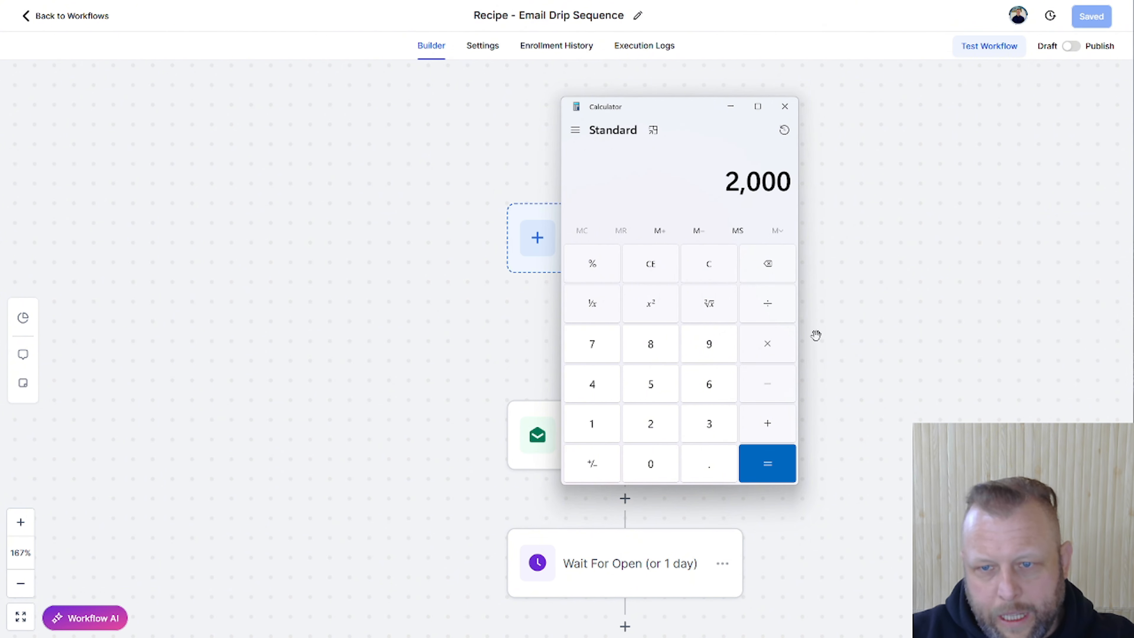
pyautogui.click(775, 313)
pyautogui.click(660, 388)
pyautogui.click(650, 460)
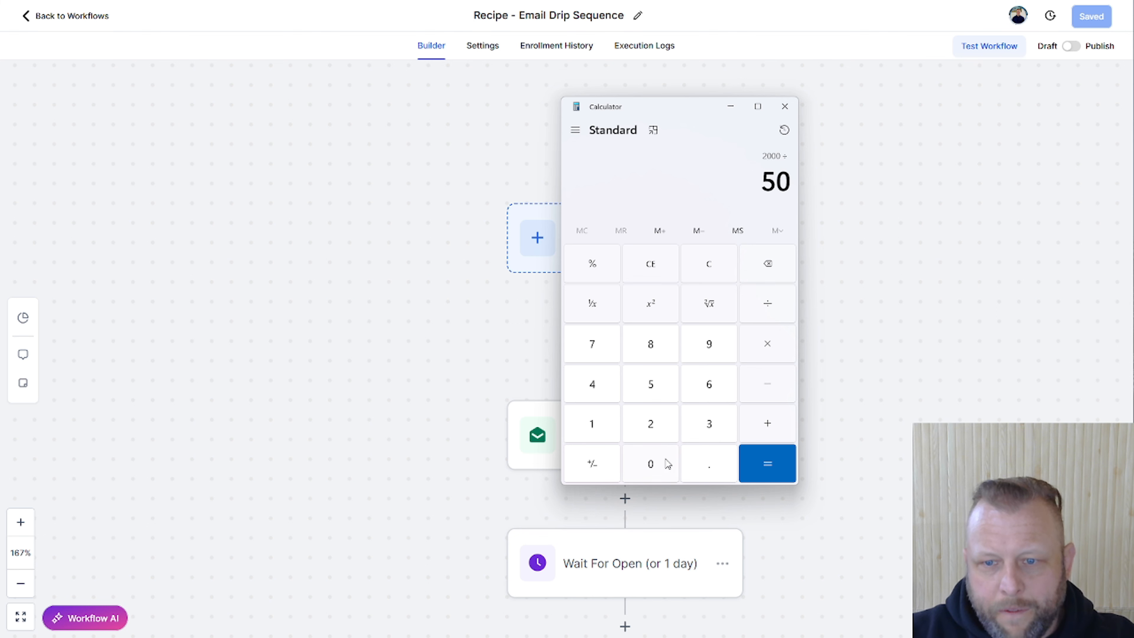
pyautogui.click(760, 464)
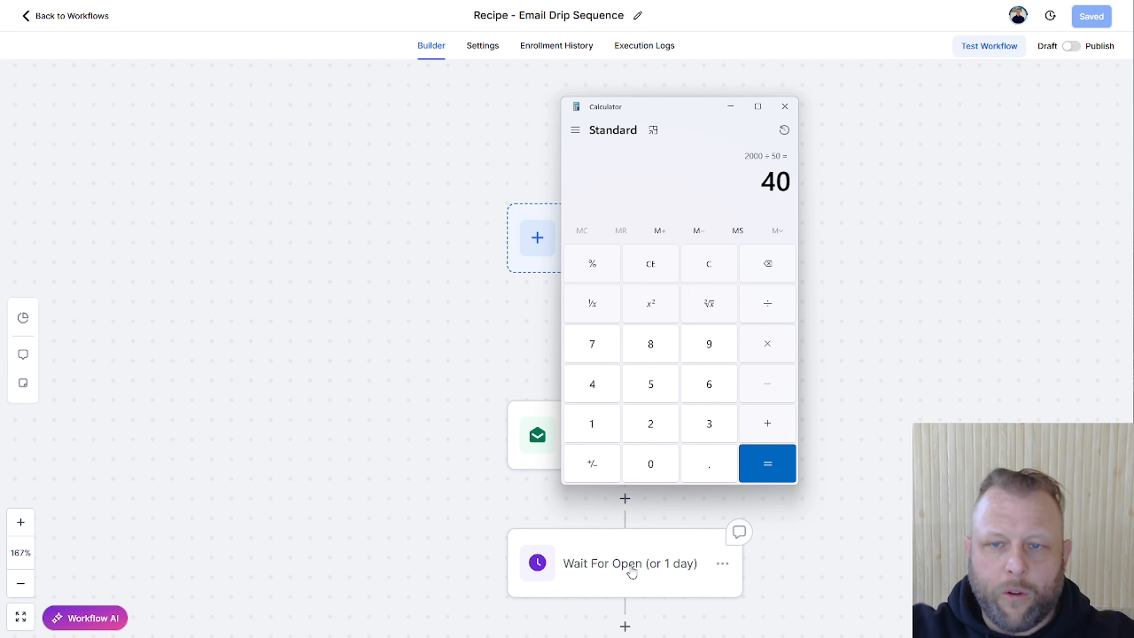
# Step: Try entering 30 and 320, backspace the entry away, and close Calculator
pyautogui.click(712, 262)
pyautogui.click(709, 422)
pyautogui.click(661, 451)
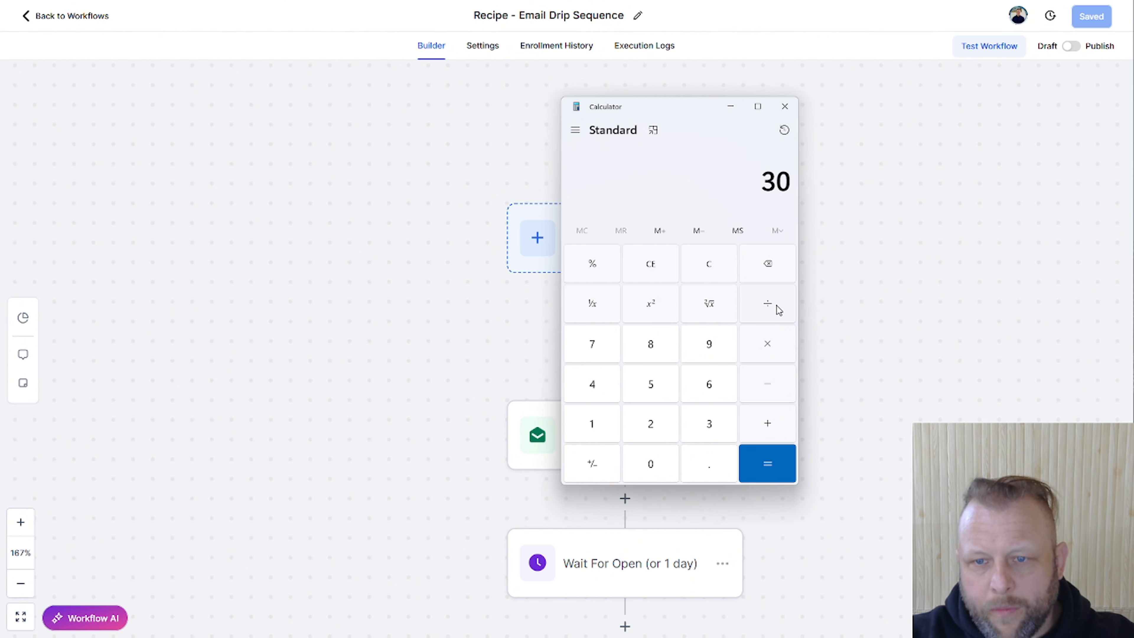
pyautogui.click(768, 264)
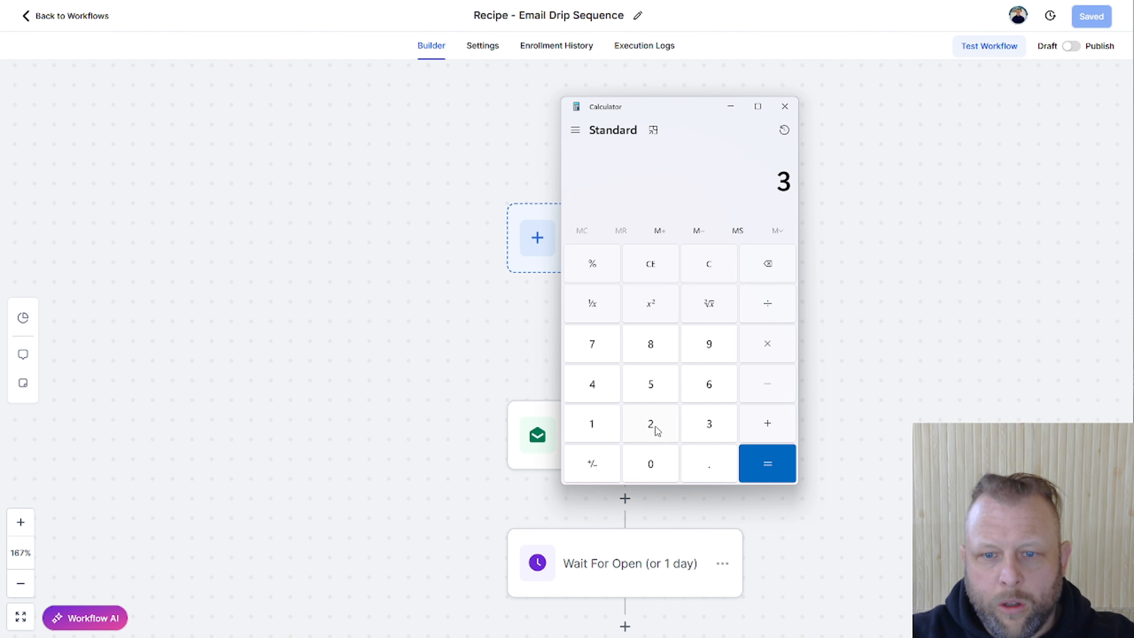
pyautogui.click(652, 426)
pyautogui.click(651, 465)
pyautogui.click(652, 465)
pyautogui.click(767, 263)
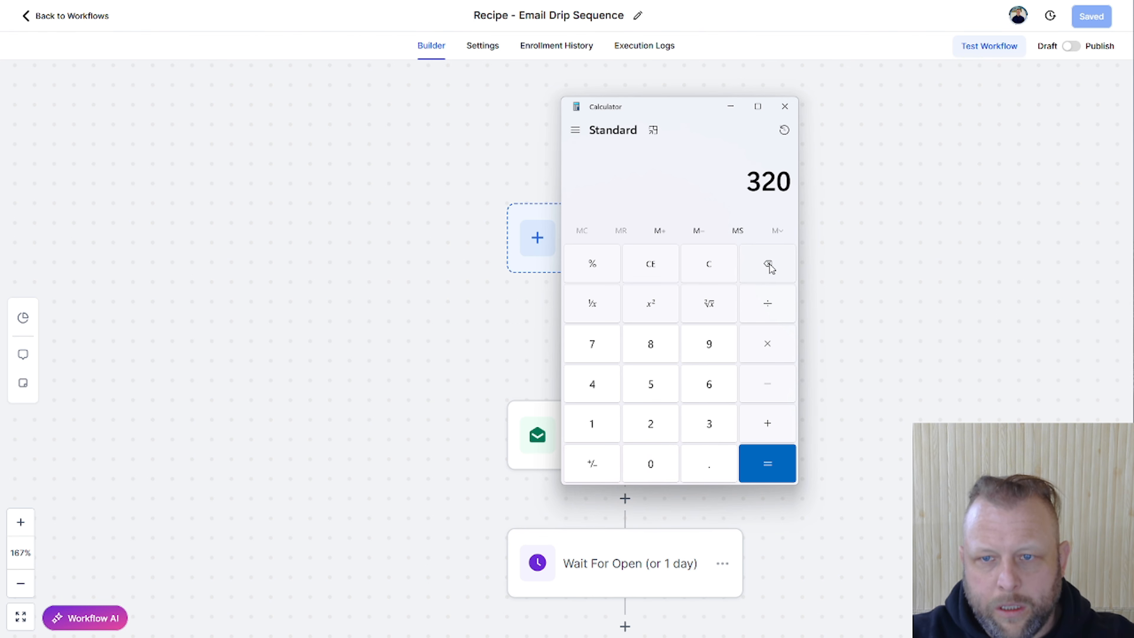
pyautogui.click(767, 264)
pyautogui.click(768, 263)
pyautogui.click(768, 263)
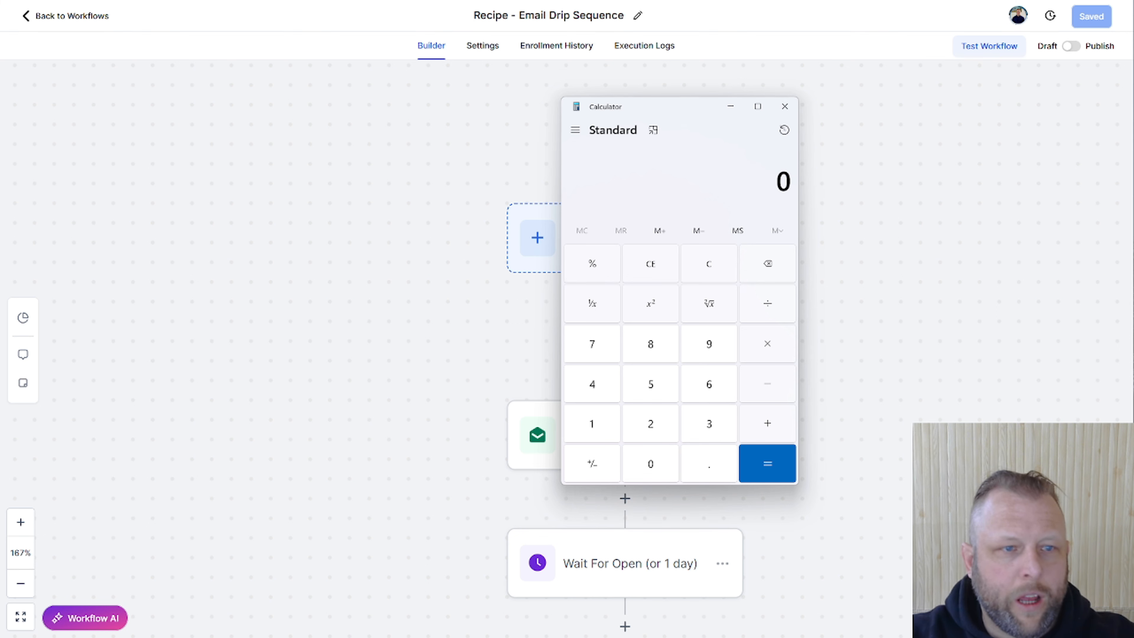
pyautogui.click(786, 110)
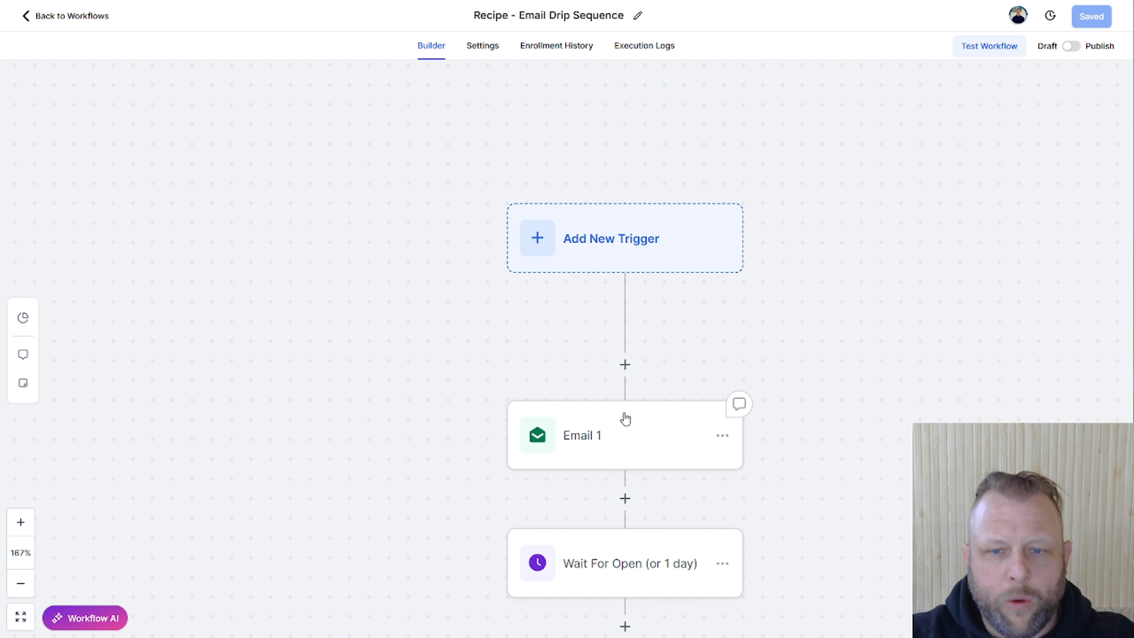
# Step: Insert a Drip step above Email 1 with batch size 30 and a 30-minute interval
pyautogui.click(625, 365)
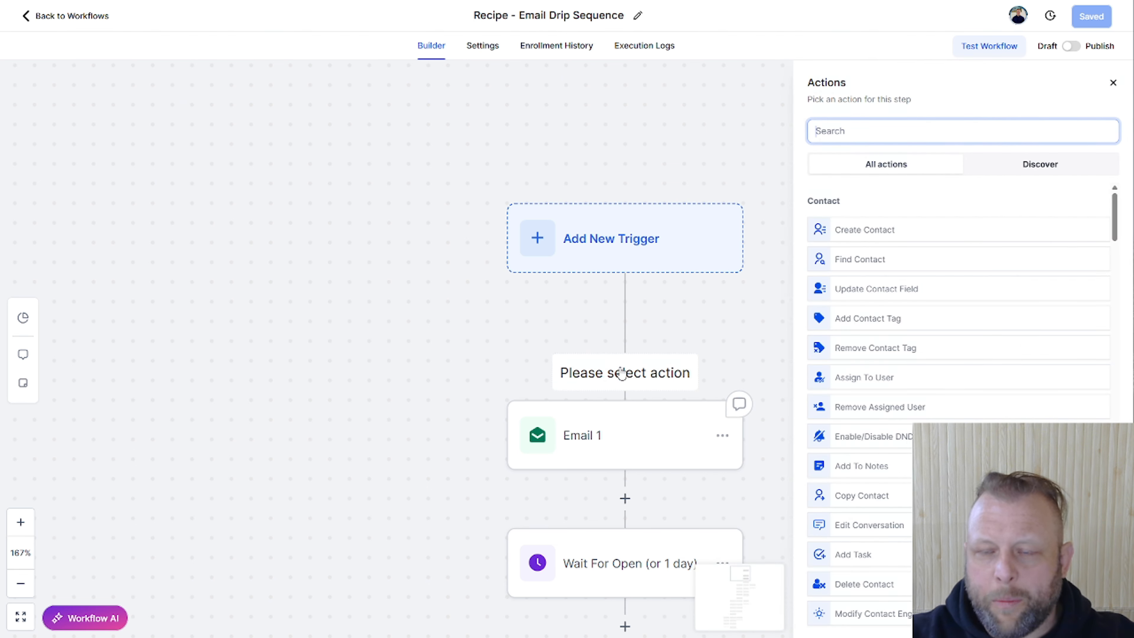
pyautogui.click(879, 138)
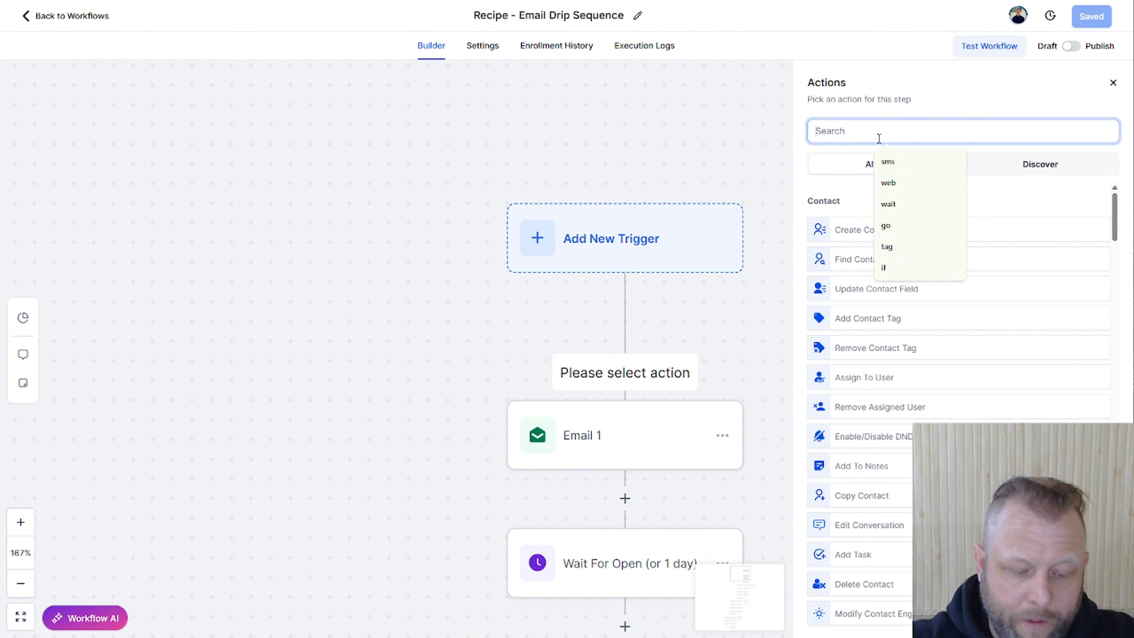
pyautogui.write('drip')
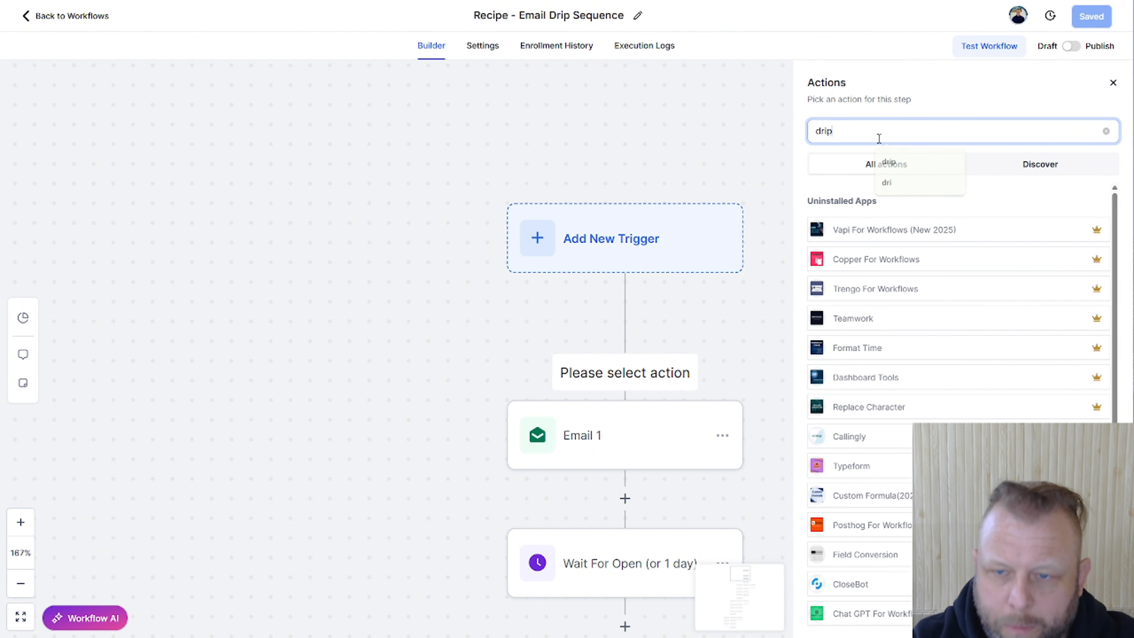
pyautogui.click(839, 231)
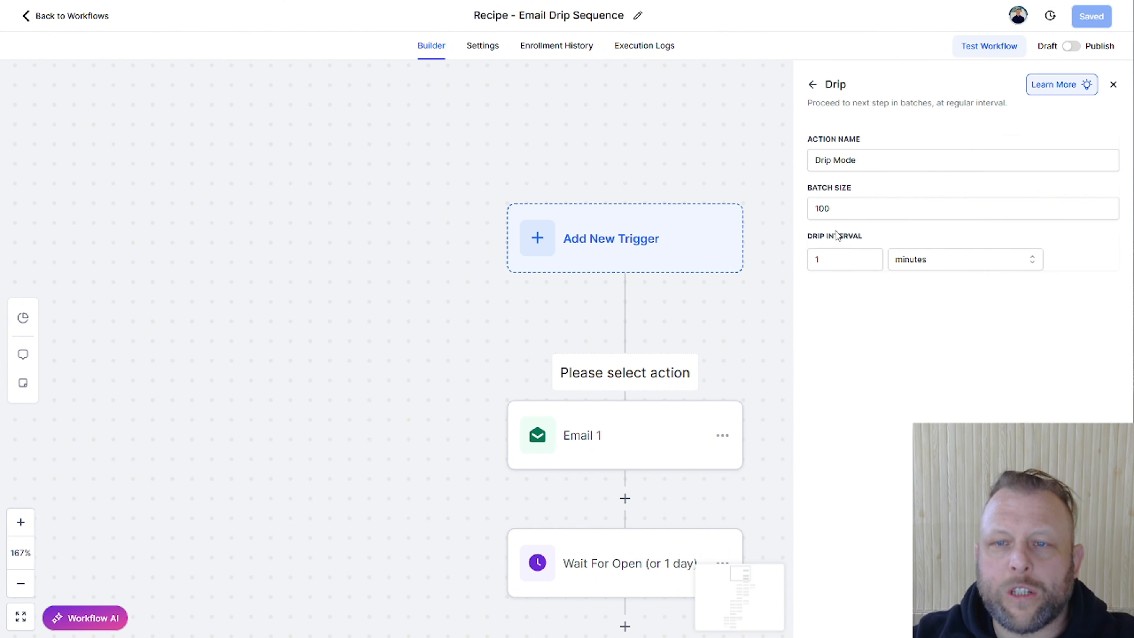
pyautogui.doubleClick(918, 212)
pyautogui.write('30')
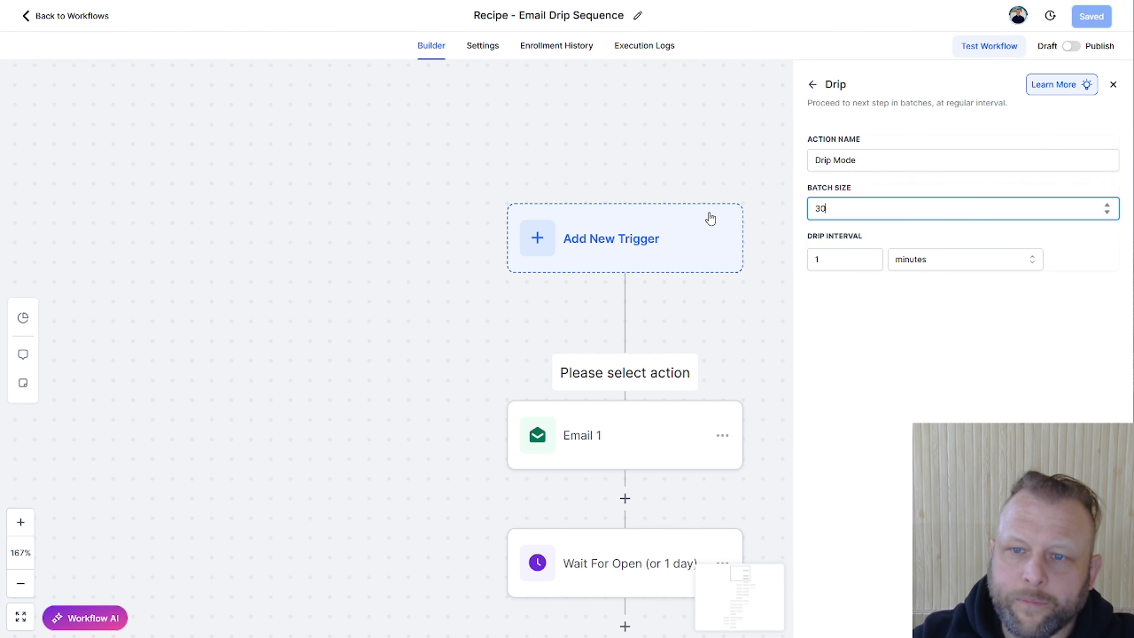
pyautogui.click(836, 264)
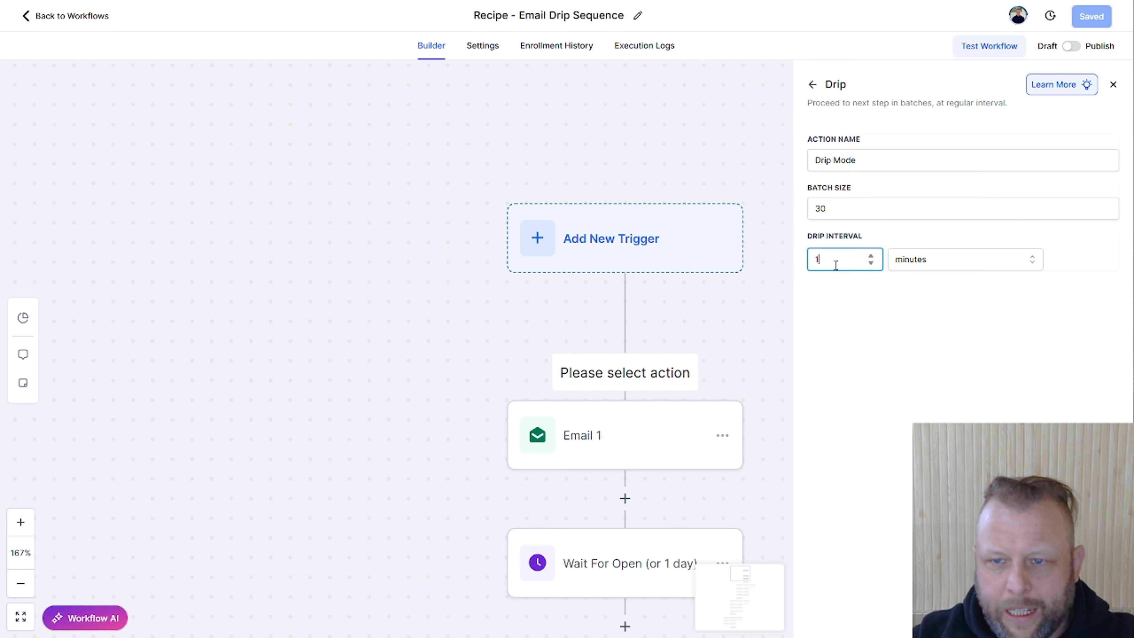
pyautogui.write('30')
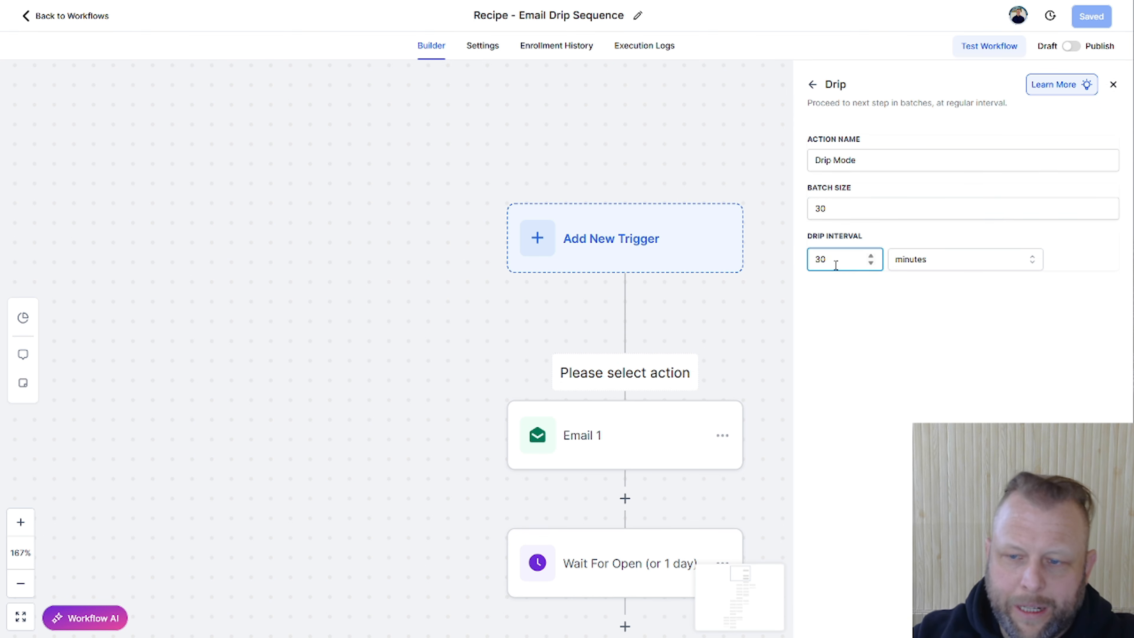
pyautogui.click(1086, 619)
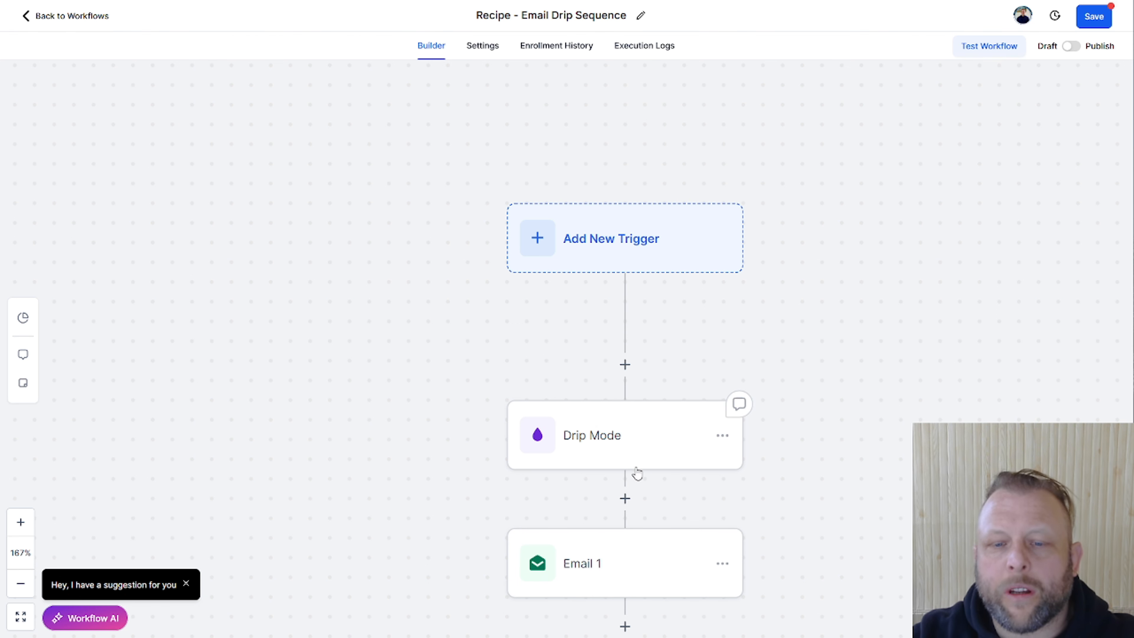
# Step: Scroll the canvas to review the new Drip Mode step and zoom out
pyautogui.scroll(-3, 627, 554)
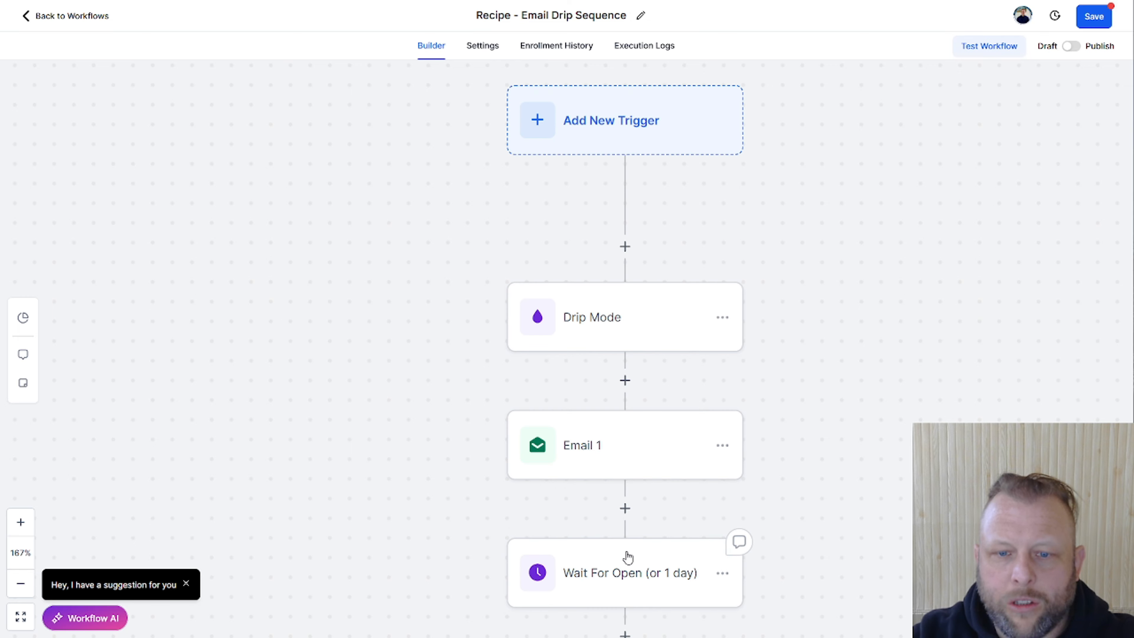
pyautogui.scroll(-3, 643, 398)
pyautogui.scroll(-2, 662, 471)
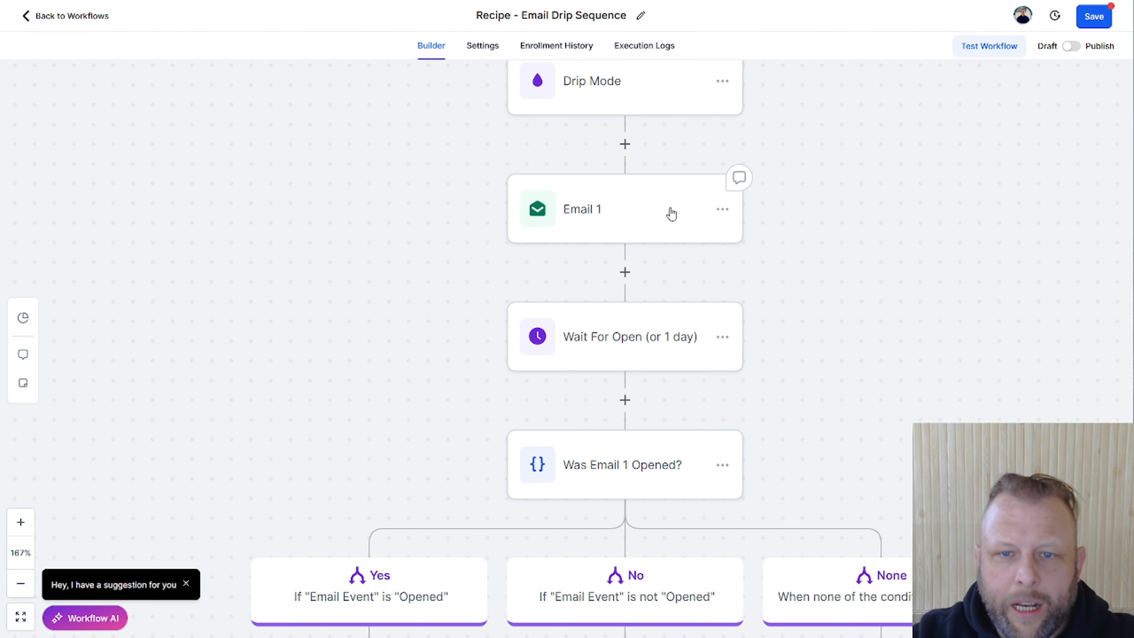
pyautogui.scroll(3, 833, 329)
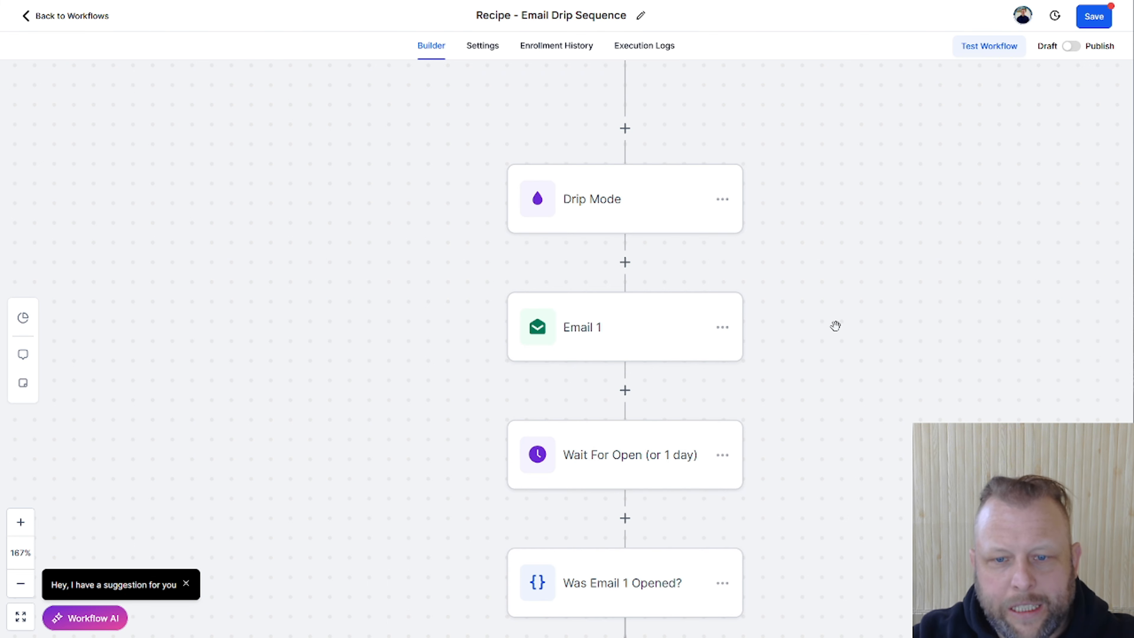
pyautogui.scroll(-3, 834, 326)
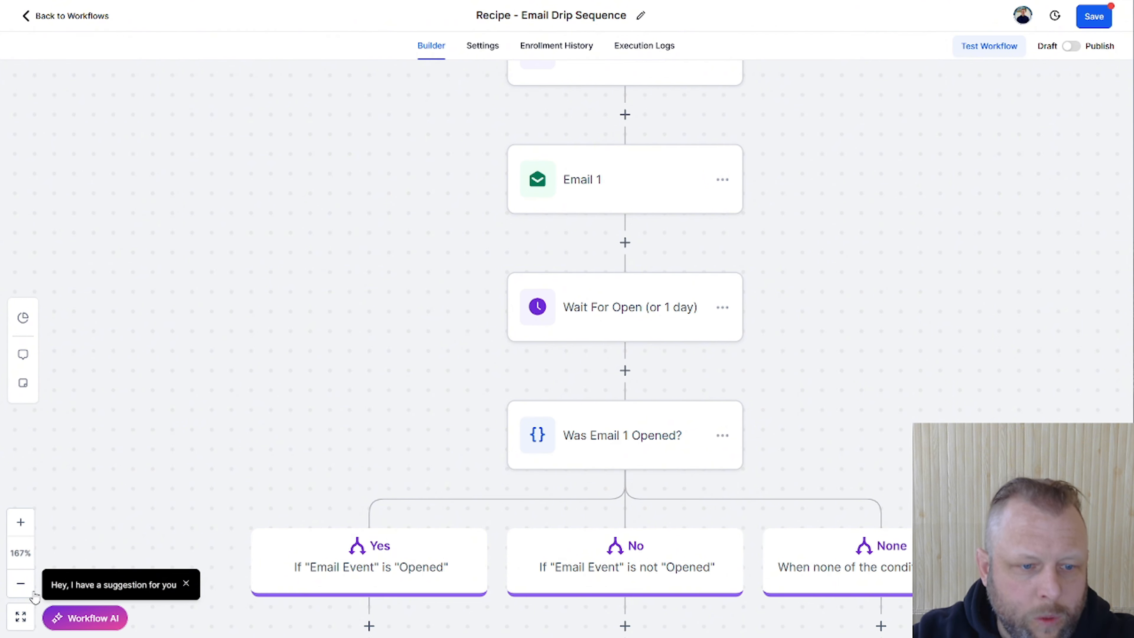
pyautogui.click(21, 583)
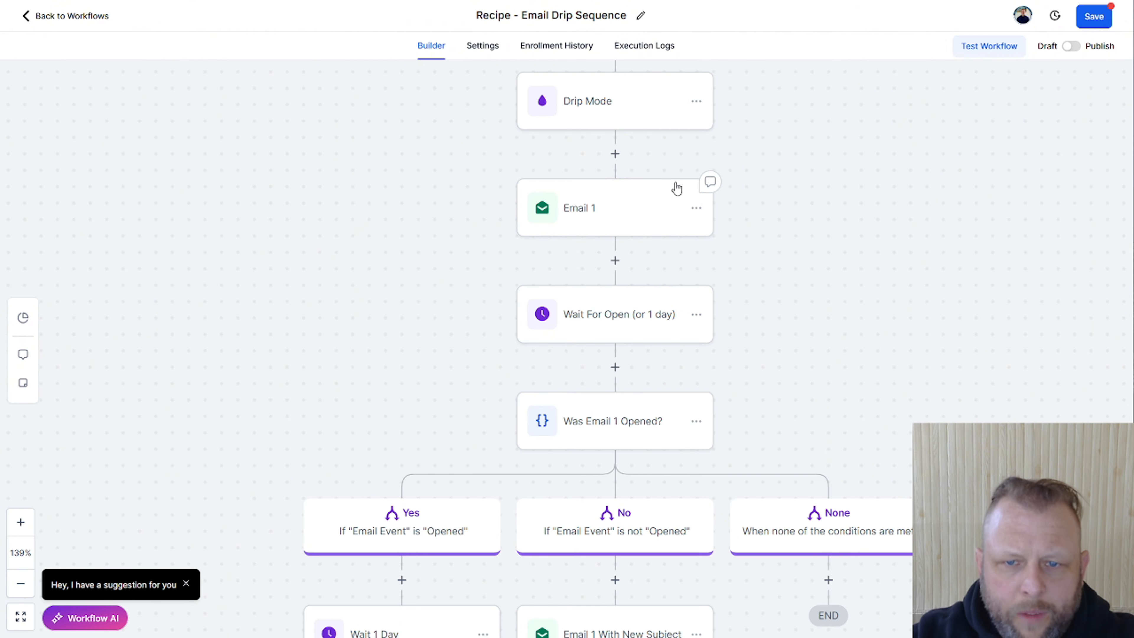
pyautogui.moveTo(792, 419); pyautogui.dragTo(843, 162)
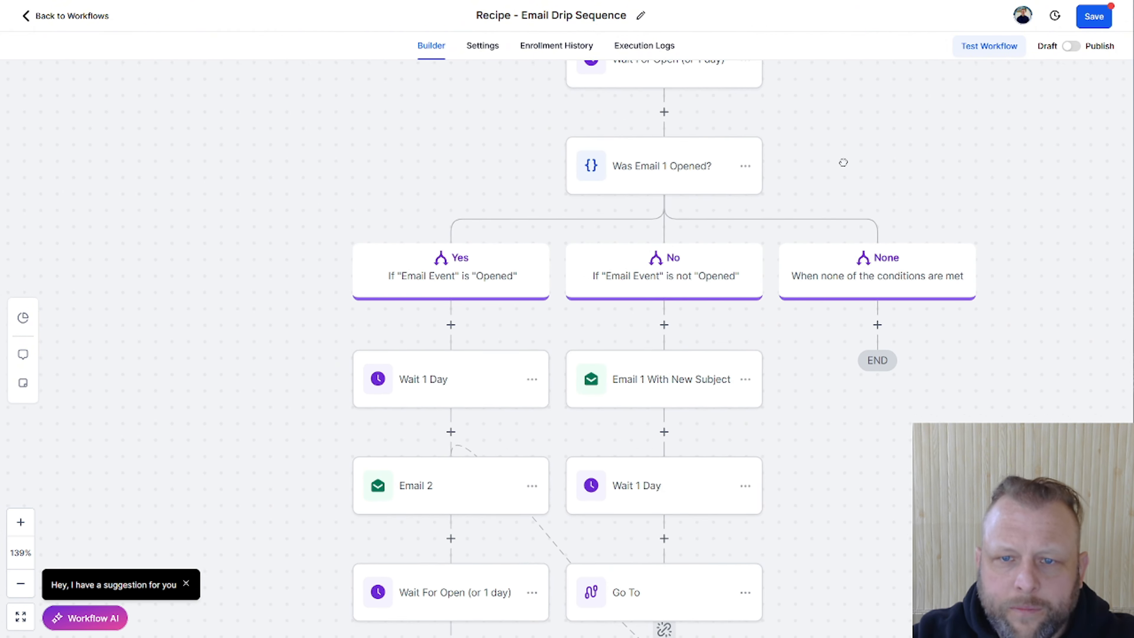
pyautogui.moveTo(474, 187); pyautogui.dragTo(440, 124)
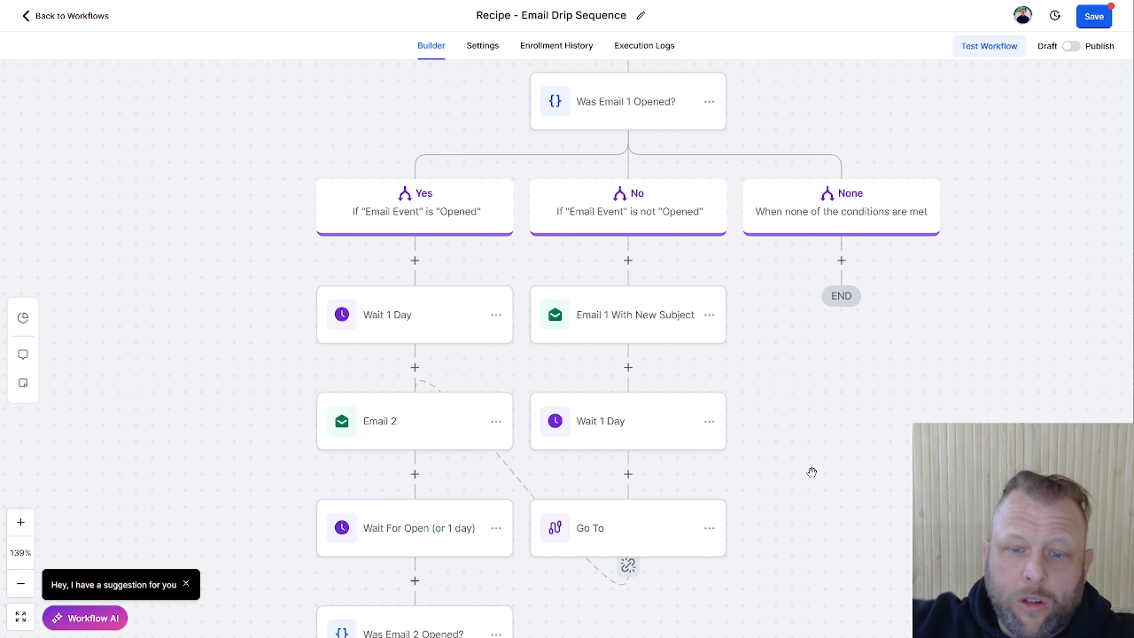
pyautogui.scroll(-9, 585, 337)
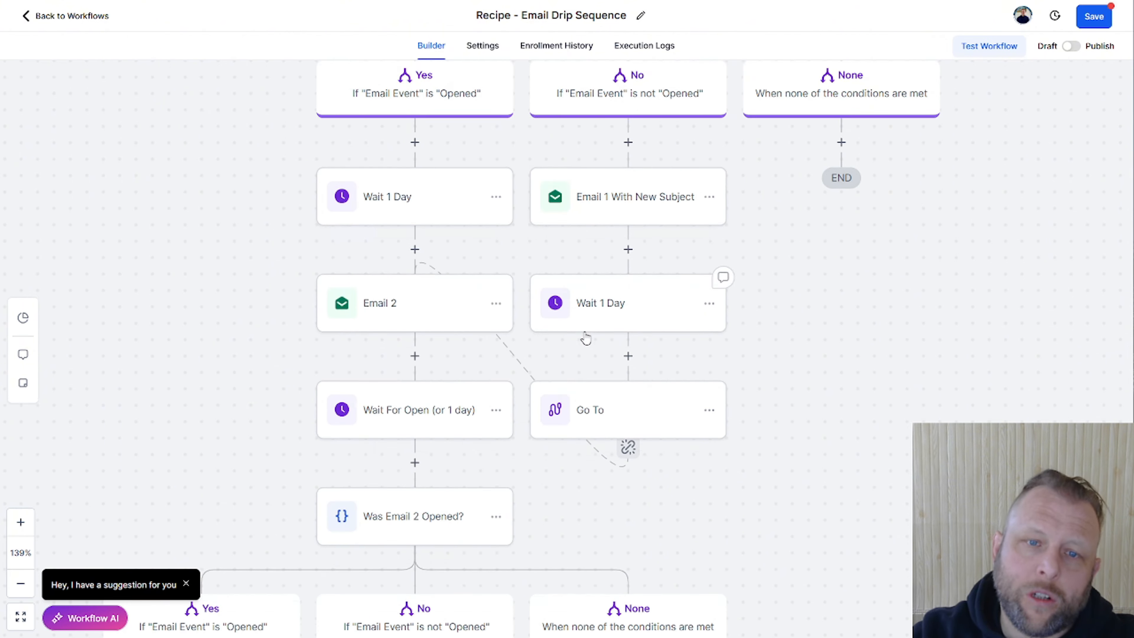
pyautogui.scroll(-9, 603, 373)
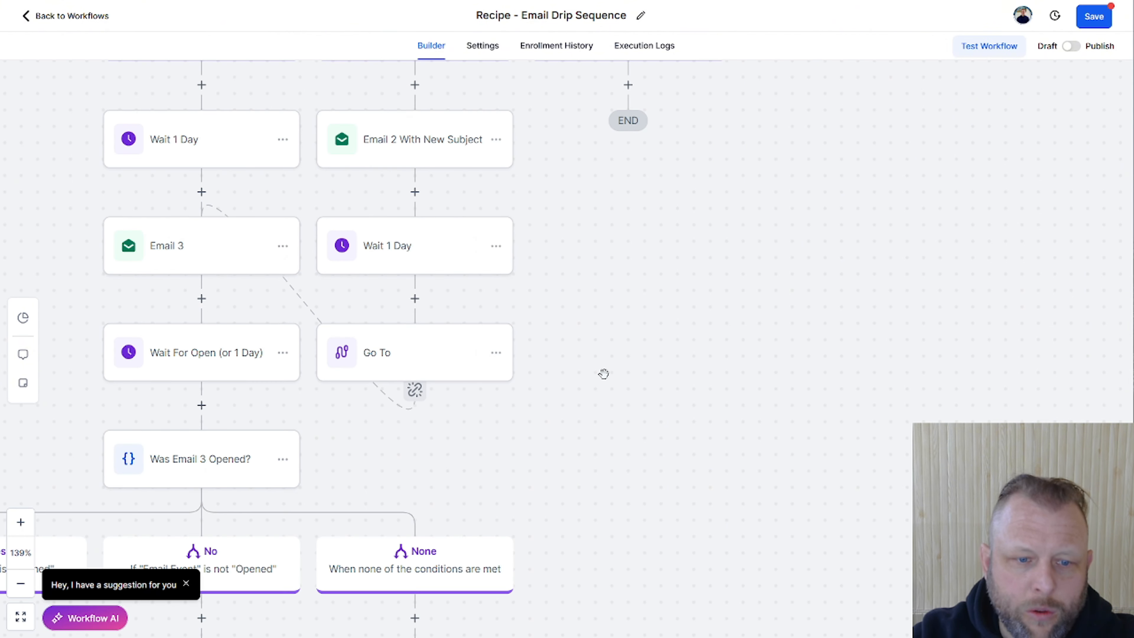
pyautogui.scroll(5, 602, 374)
pyautogui.scroll(14, 601, 374)
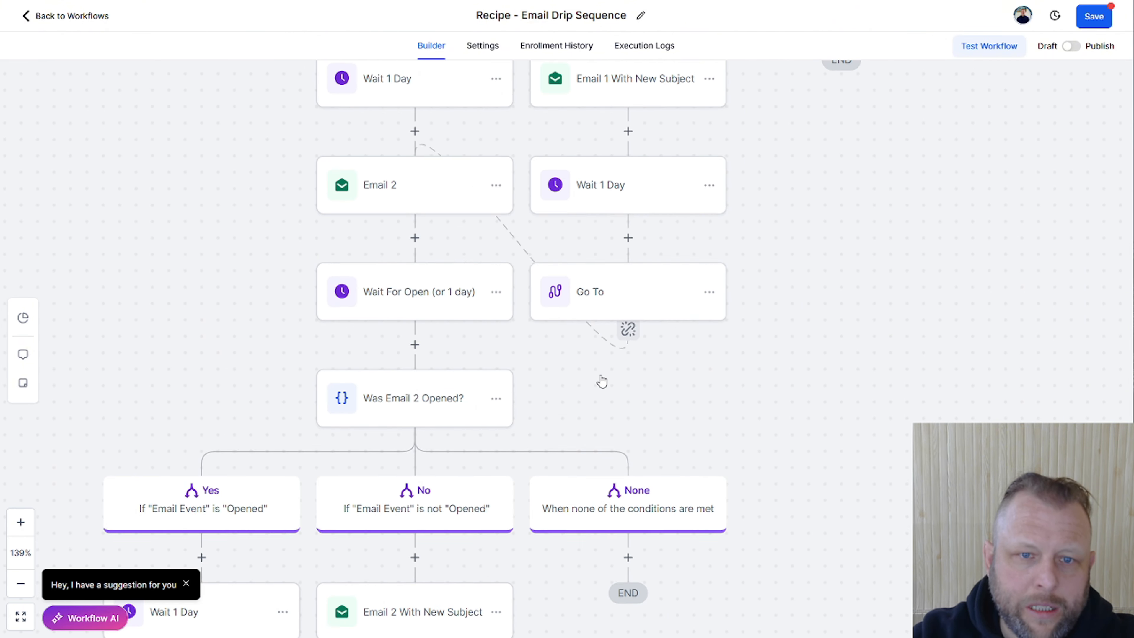
pyautogui.scroll(9, 877, 273)
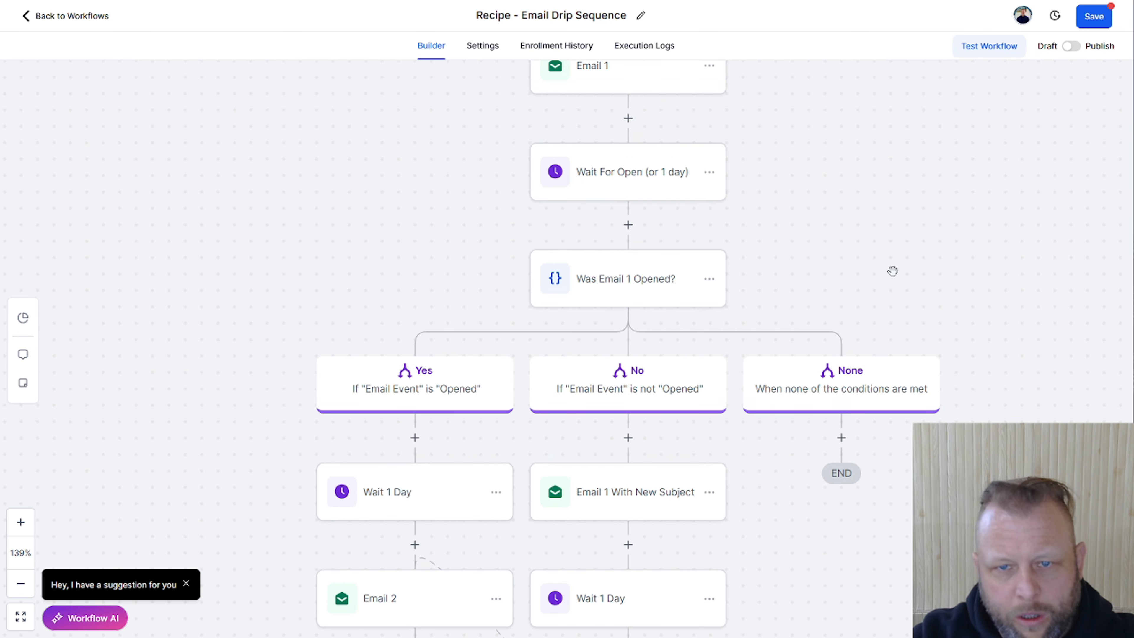
pyautogui.scroll(-3, 877, 272)
pyautogui.scroll(3, 878, 273)
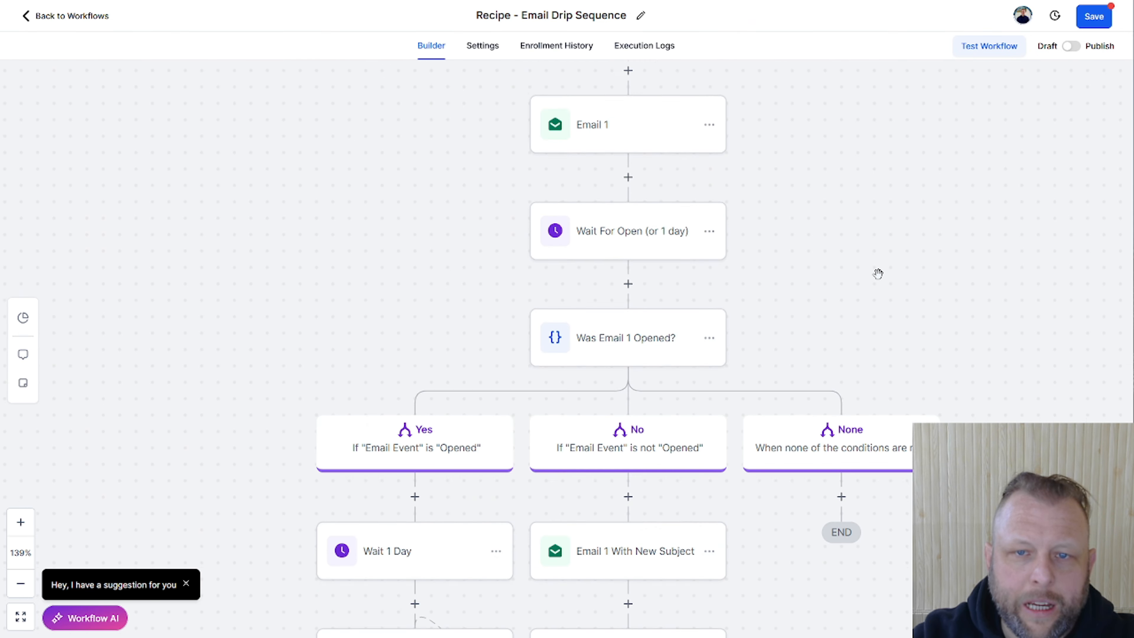
pyautogui.scroll(4, 876, 271)
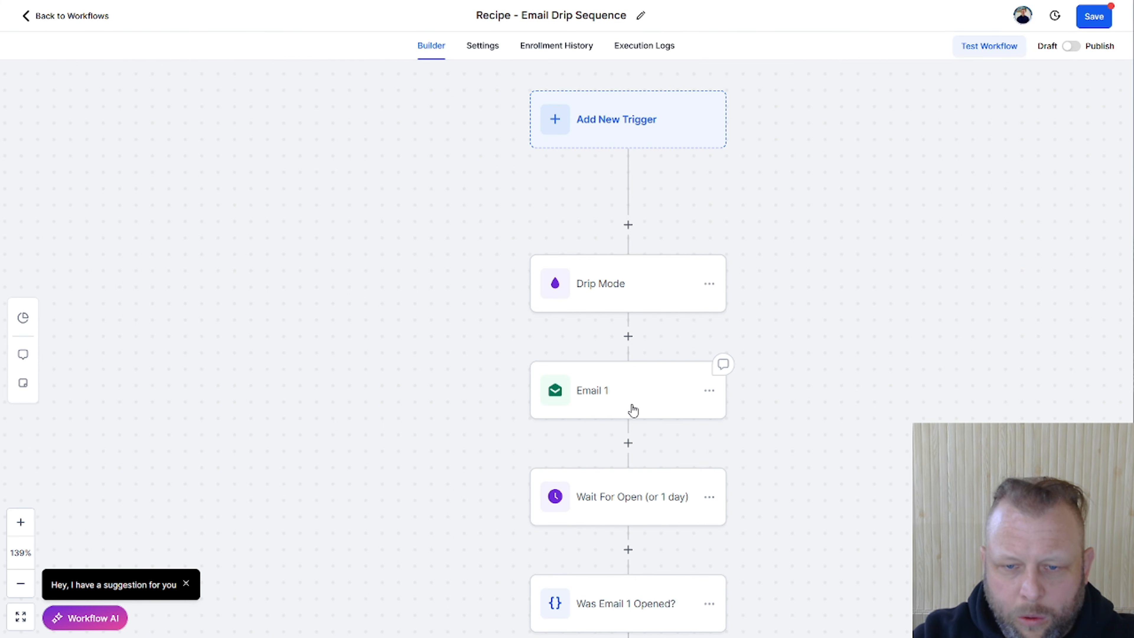
# Step: Open Email 1's settings and clear the default sender name and sender email
pyautogui.click(633, 410)
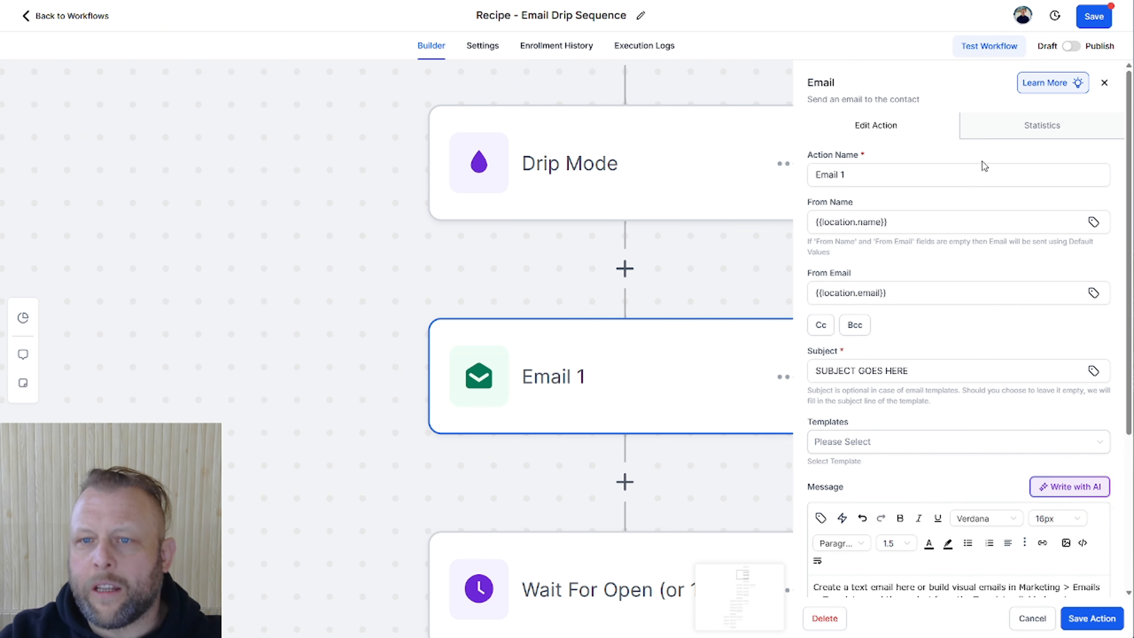
pyautogui.click(1027, 183)
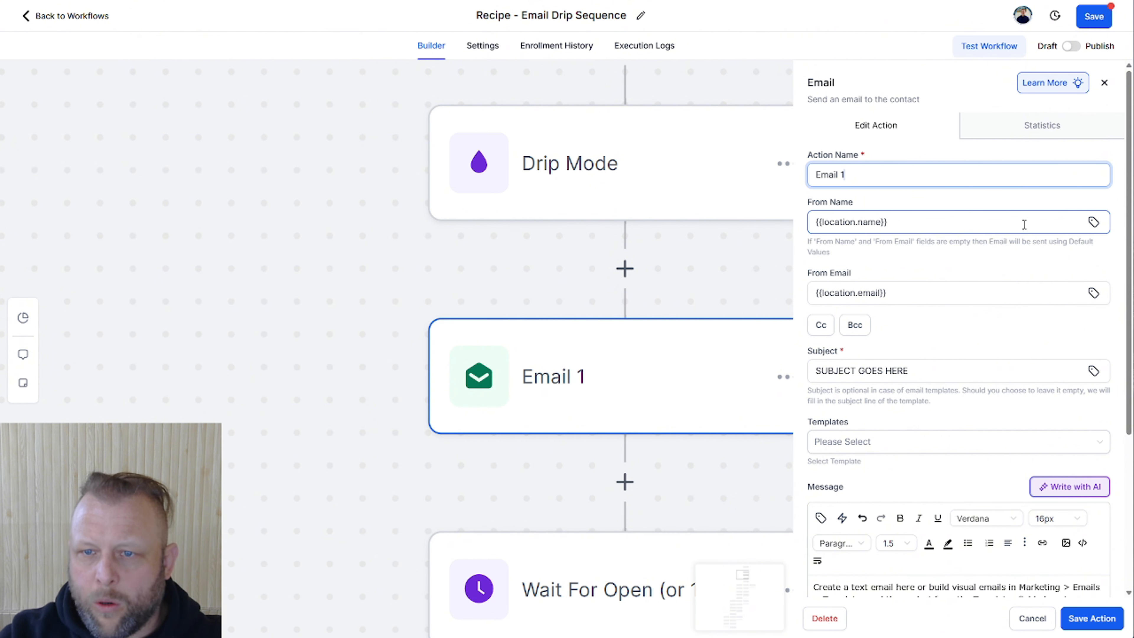
pyautogui.click(953, 226)
pyautogui.hotkey('ctrl', 'a')
pyautogui.press('BackSpace')
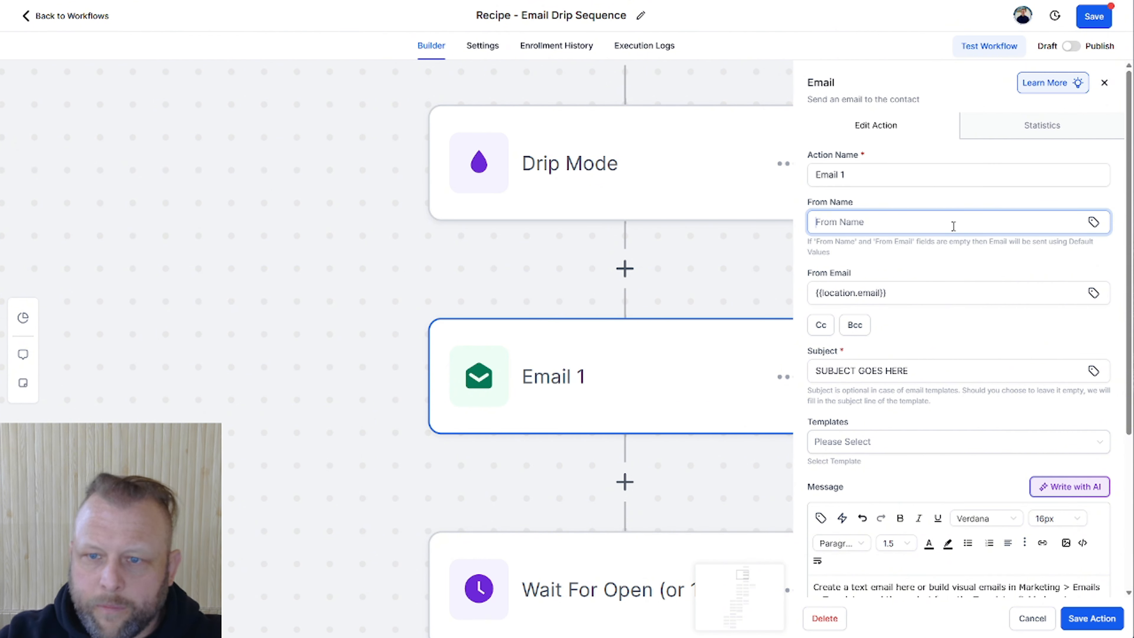
pyautogui.click(912, 299)
pyautogui.hotkey('ctrl', 'a')
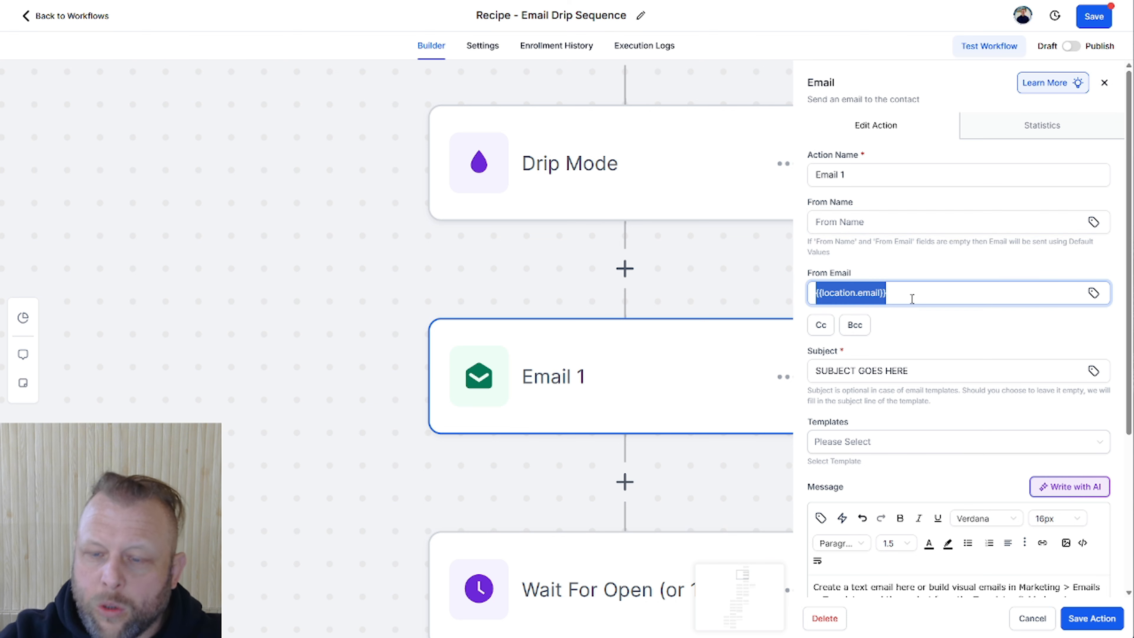
pyautogui.press('BackSpace')
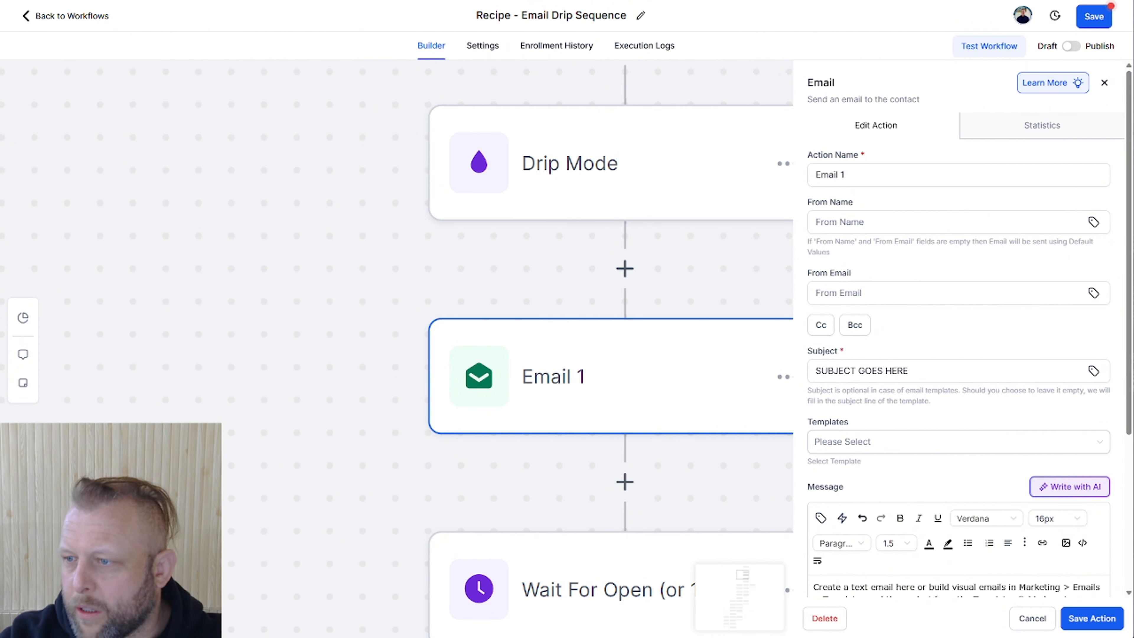
# Step: Delete the placeholder subject text 'SUBJECT GOES HERE'
pyautogui.click(869, 443)
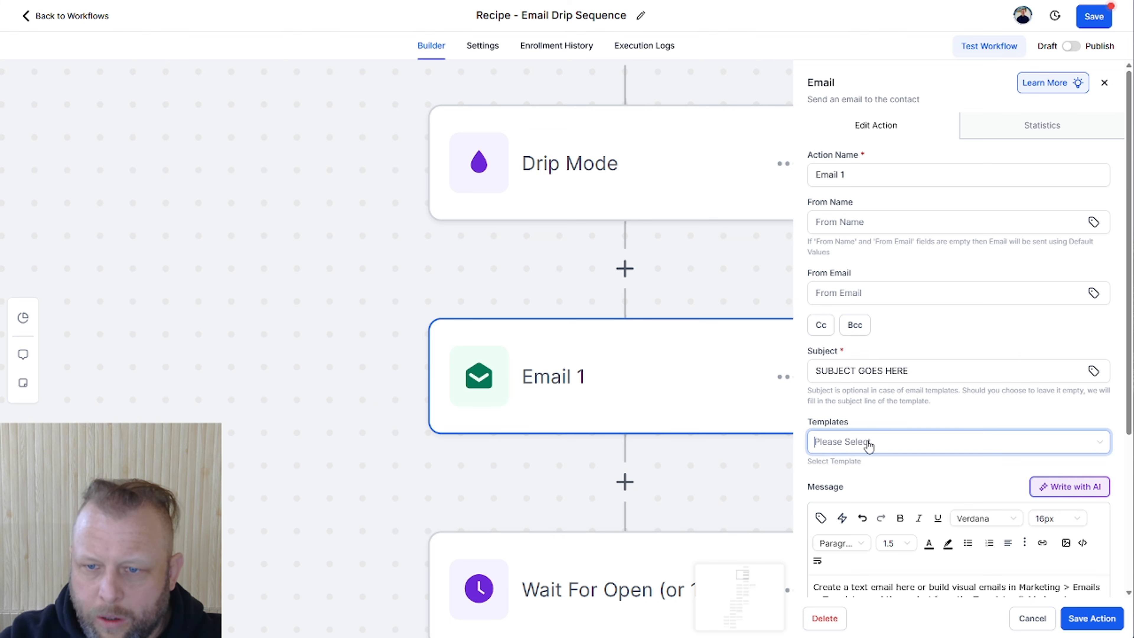
pyautogui.doubleClick(865, 379)
pyautogui.hotkey('ctrl', 'a')
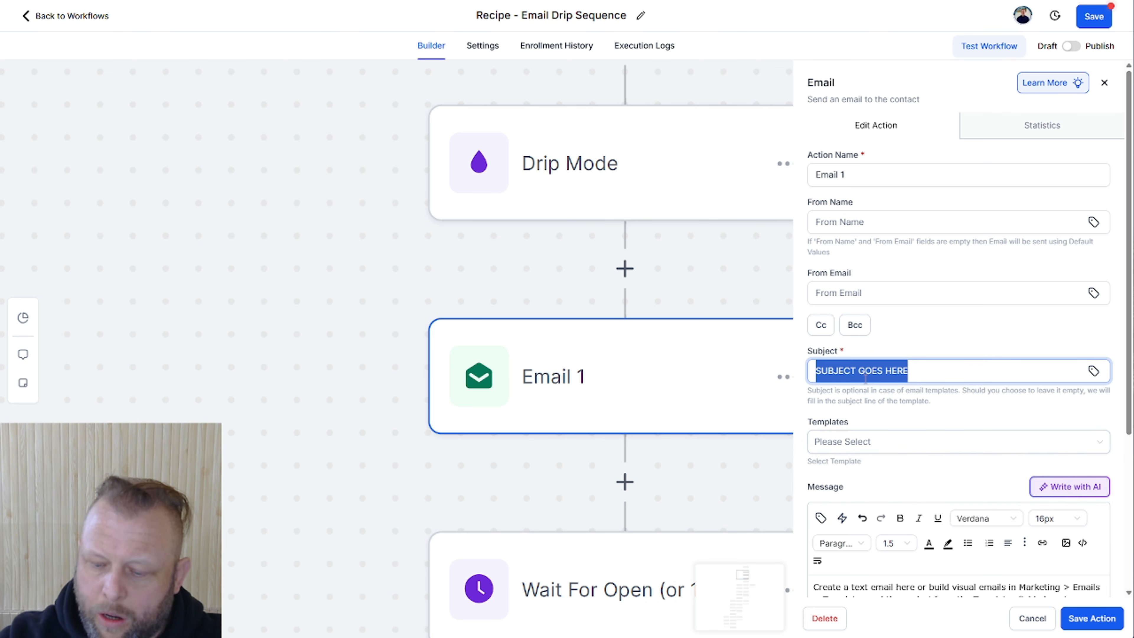
pyautogui.press('BackSpace')
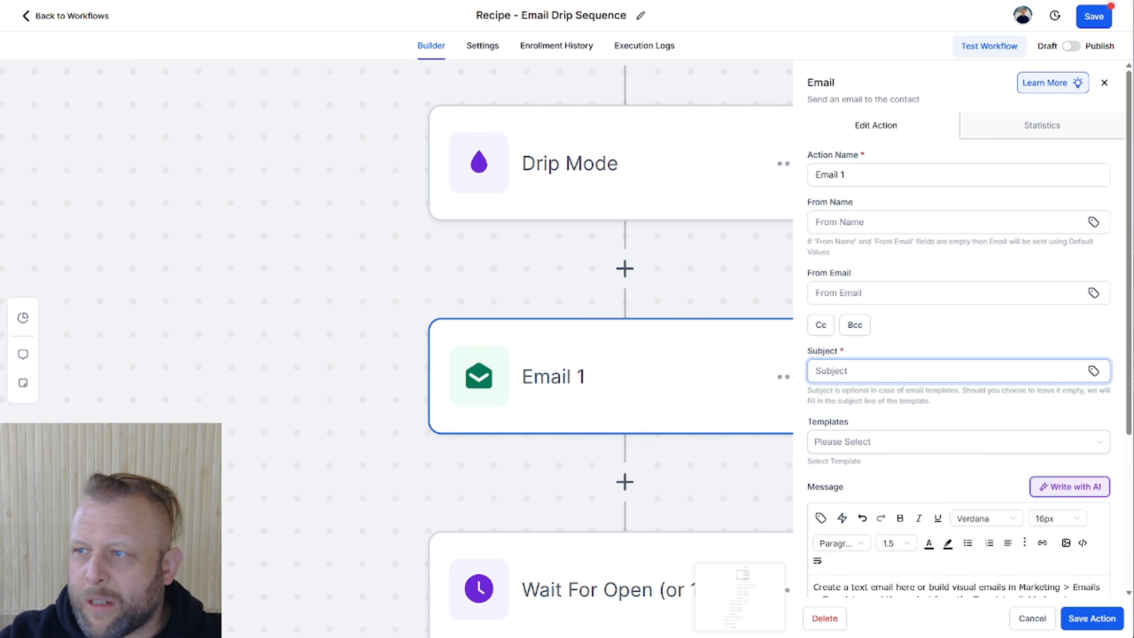
# Step: Make the subject {{contact.first_name}} followed by the pasted 'Let's Finally Make This Work'
pyautogui.hotkey('alt', 'Tab')
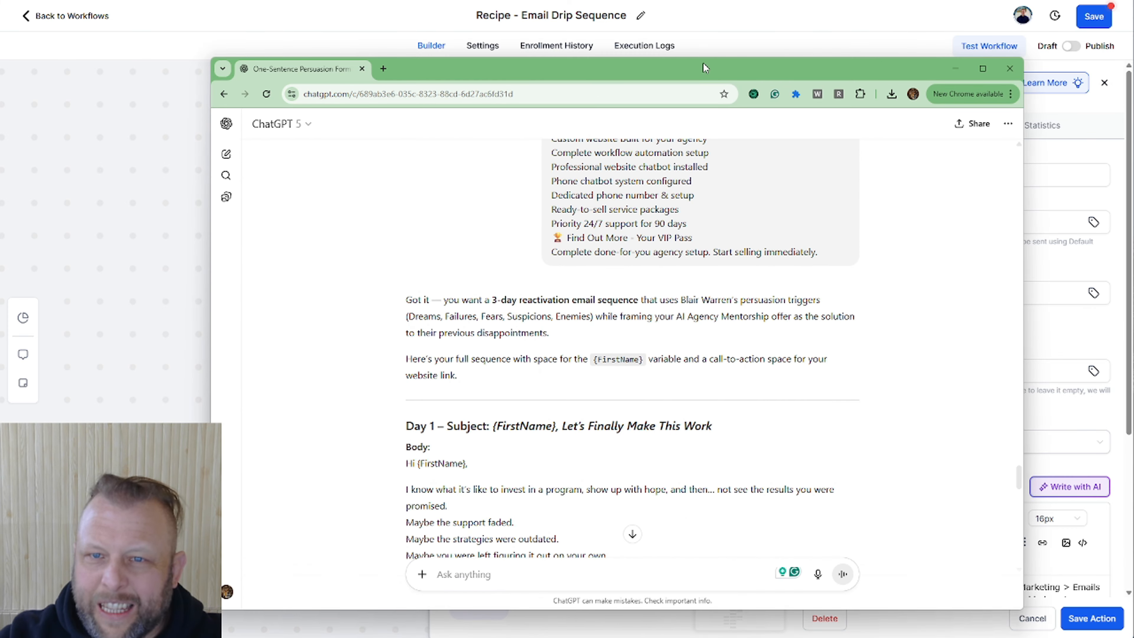
pyautogui.moveTo(704, 63); pyautogui.dragTo(1133, 71)
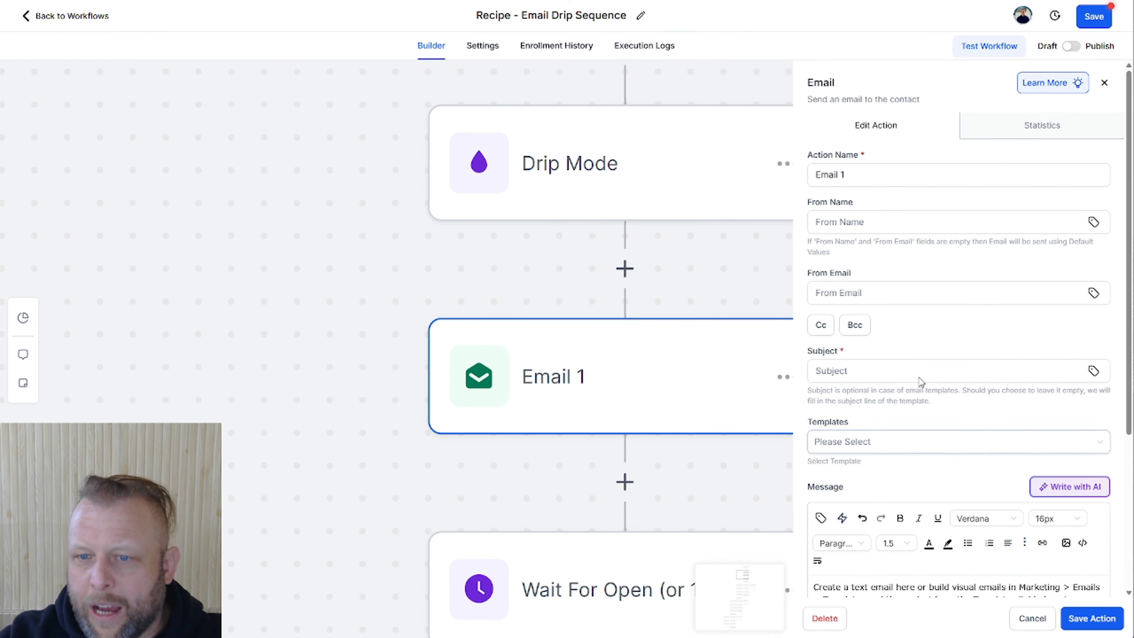
pyautogui.click(1092, 371)
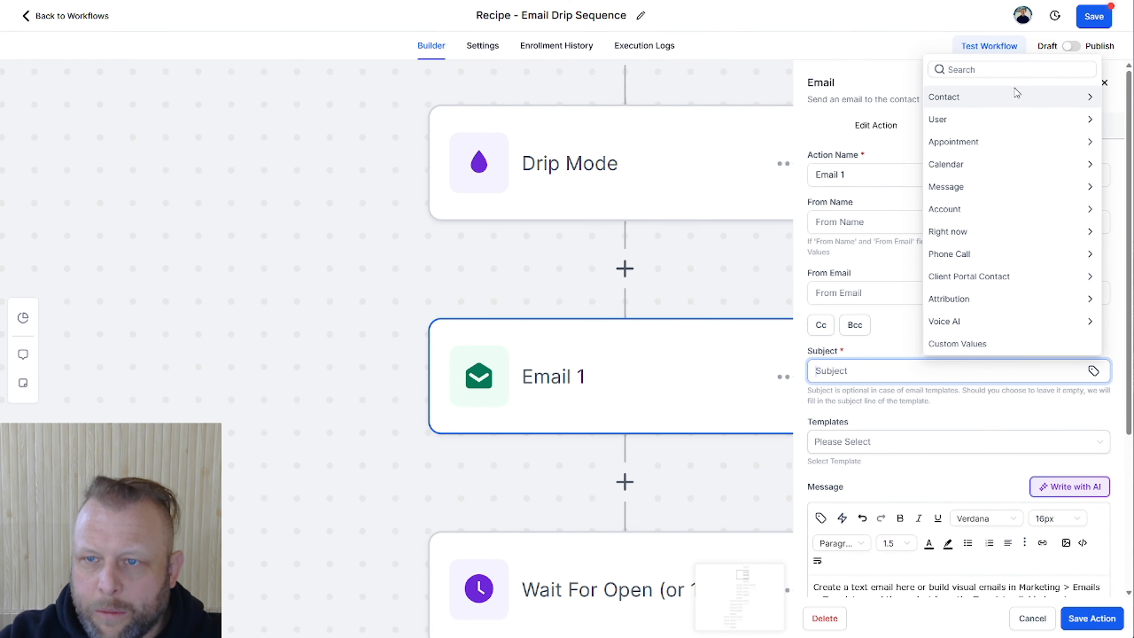
pyautogui.click(1011, 99)
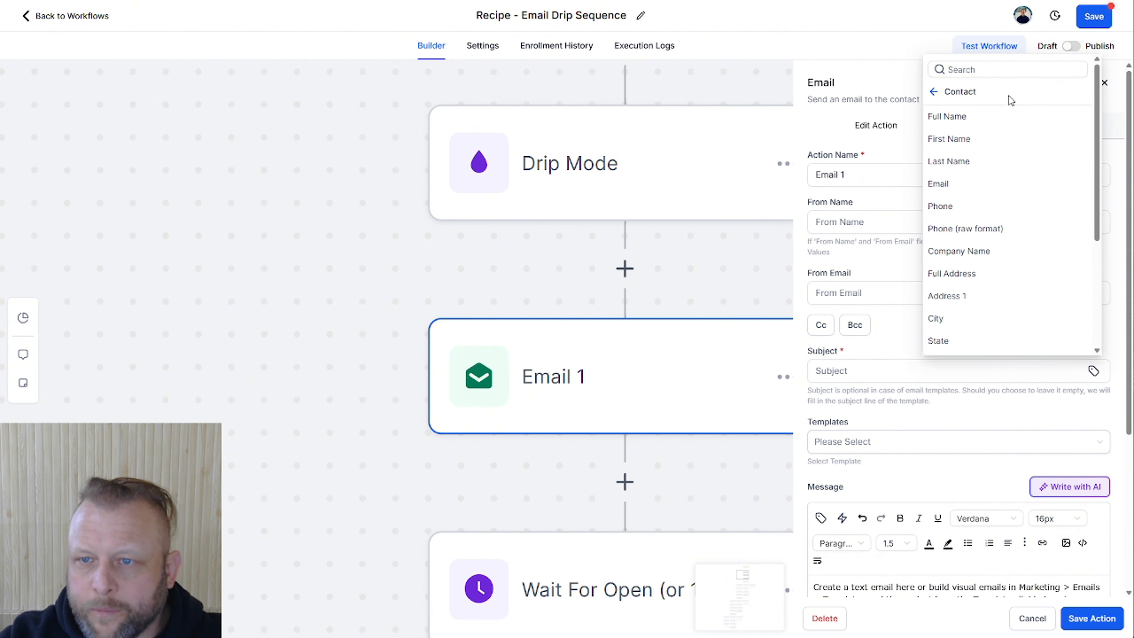
pyautogui.click(964, 142)
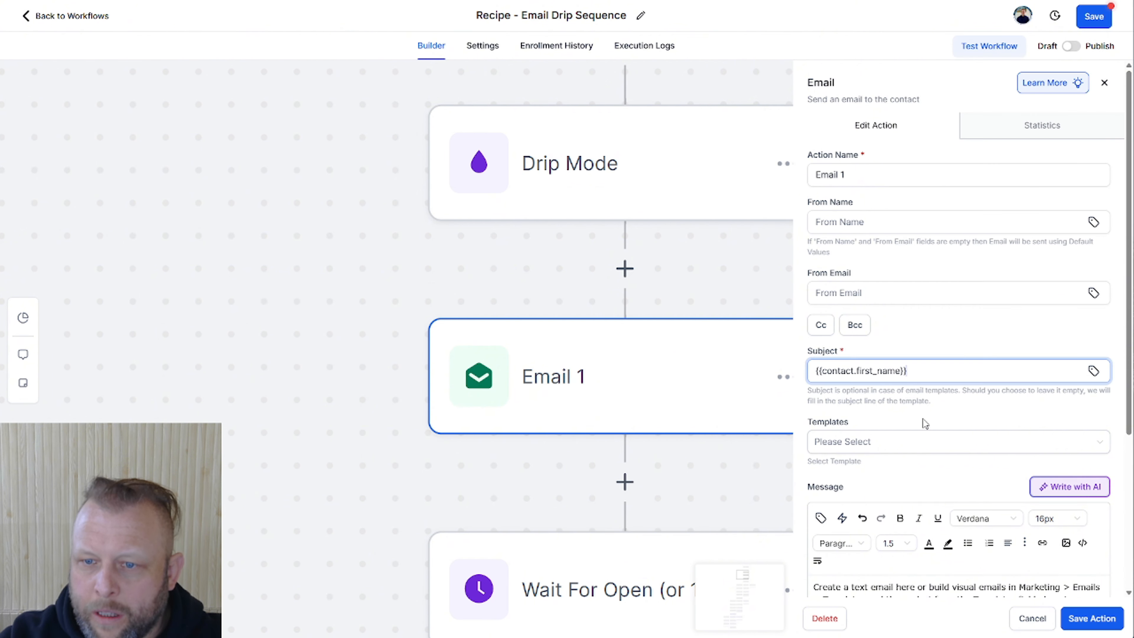
pyautogui.click(931, 374)
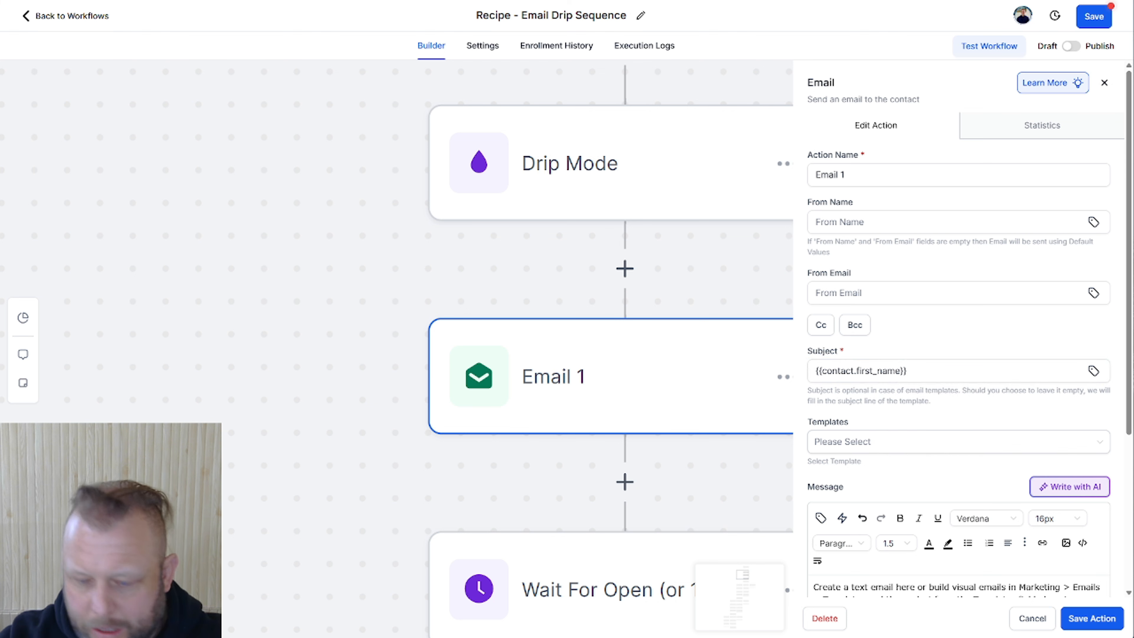
pyautogui.click(982, 372)
pyautogui.write("Let's Finally Make This Work")
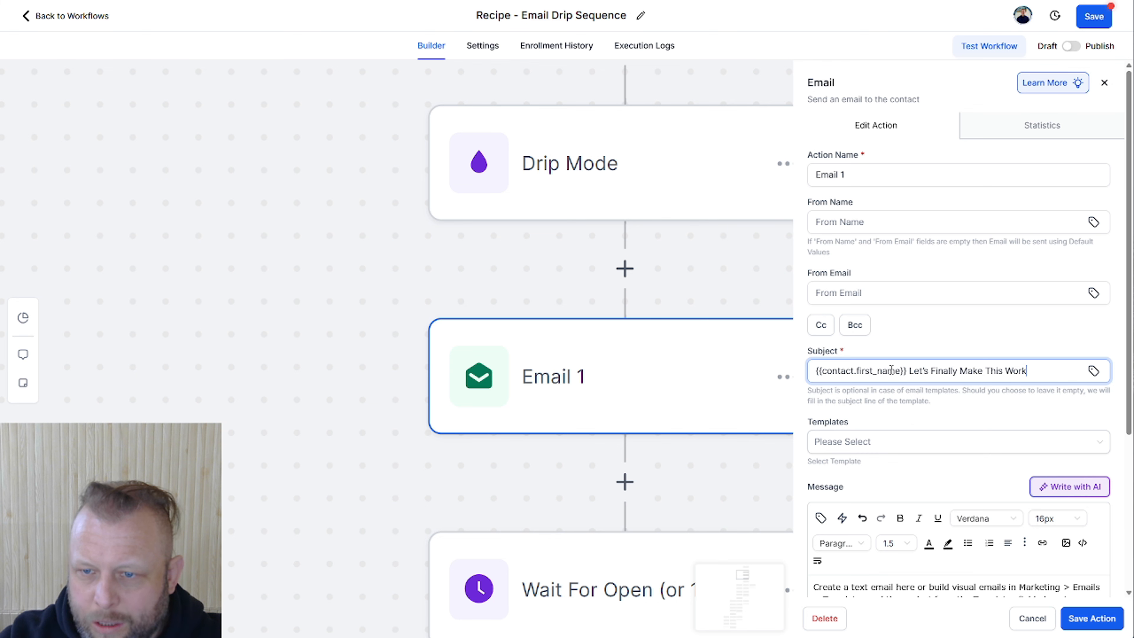
pyautogui.moveTo(909, 370); pyautogui.dragTo(795, 376)
pyautogui.hotkey('ctrl', 'c')
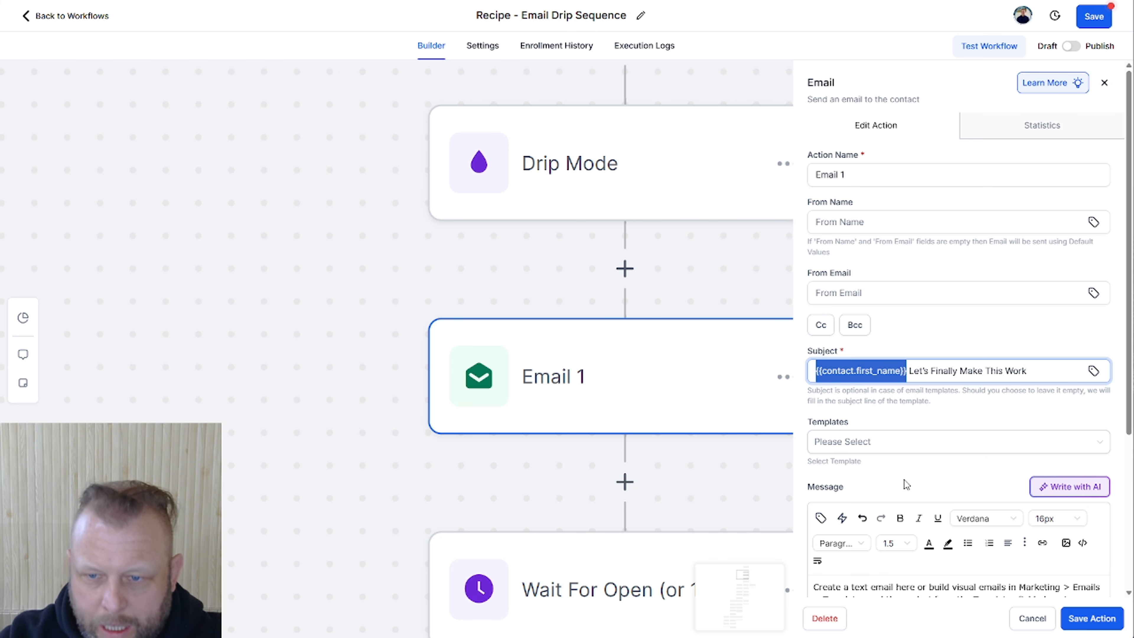
pyautogui.scroll(-3, 905, 492)
# Step: Replace the default message with 'Hi' plus the first-name field and the pasted Day 1 body
pyautogui.scroll(-2, 904, 499)
pyautogui.click(965, 377)
pyautogui.hotkey('ctrl', 'a')
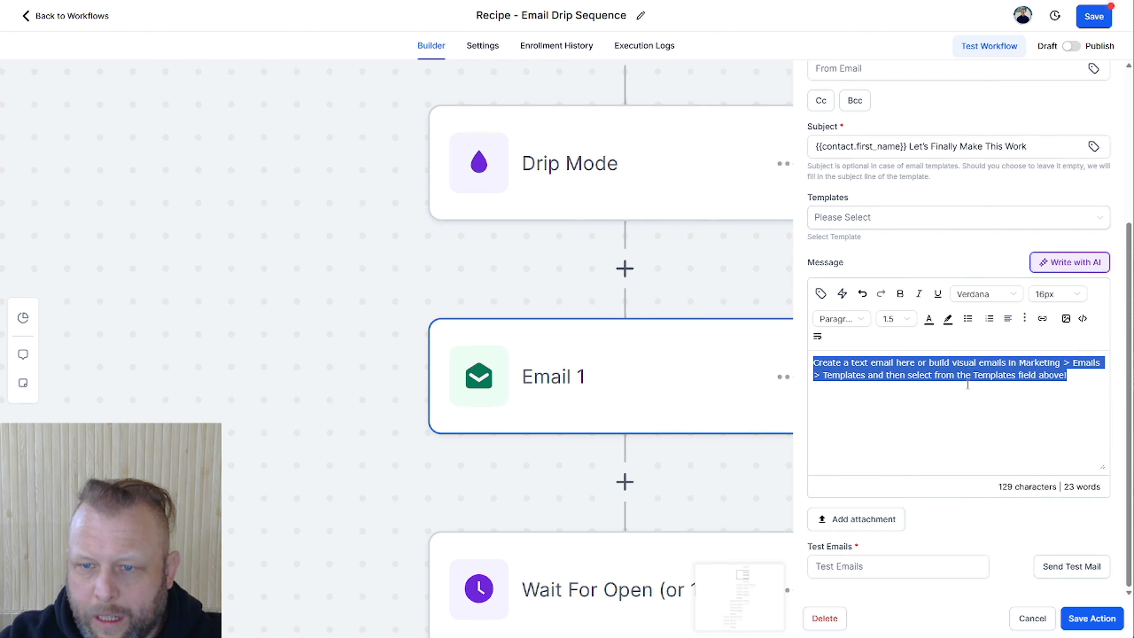
pyautogui.press('BackSpace')
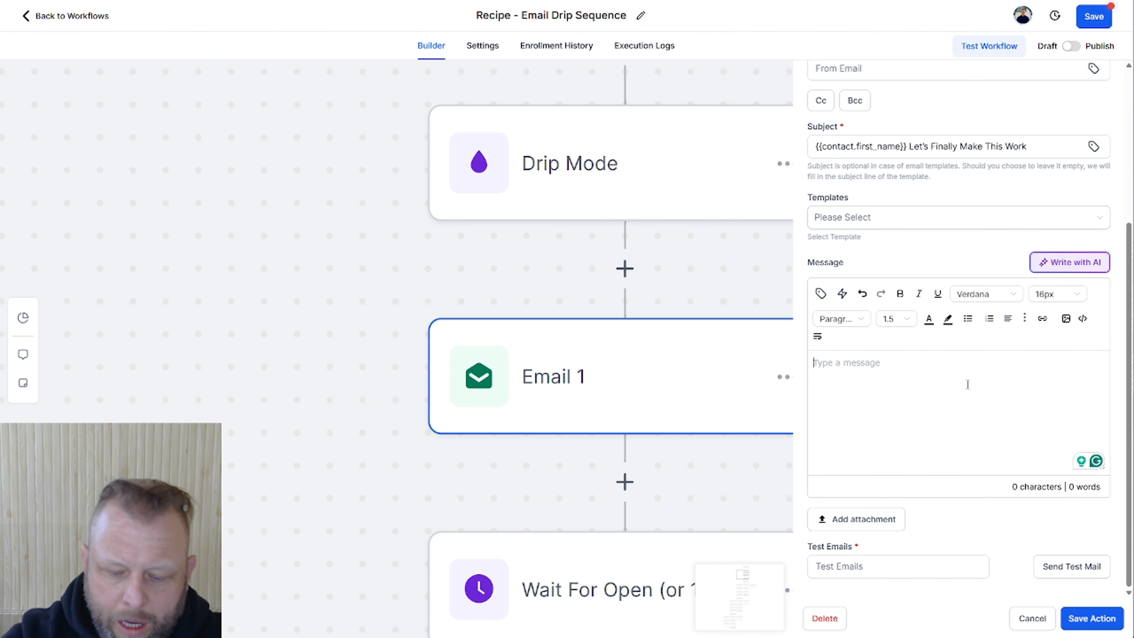
pyautogui.write('Hi')
pyautogui.hotkey('ctrl', 'v')
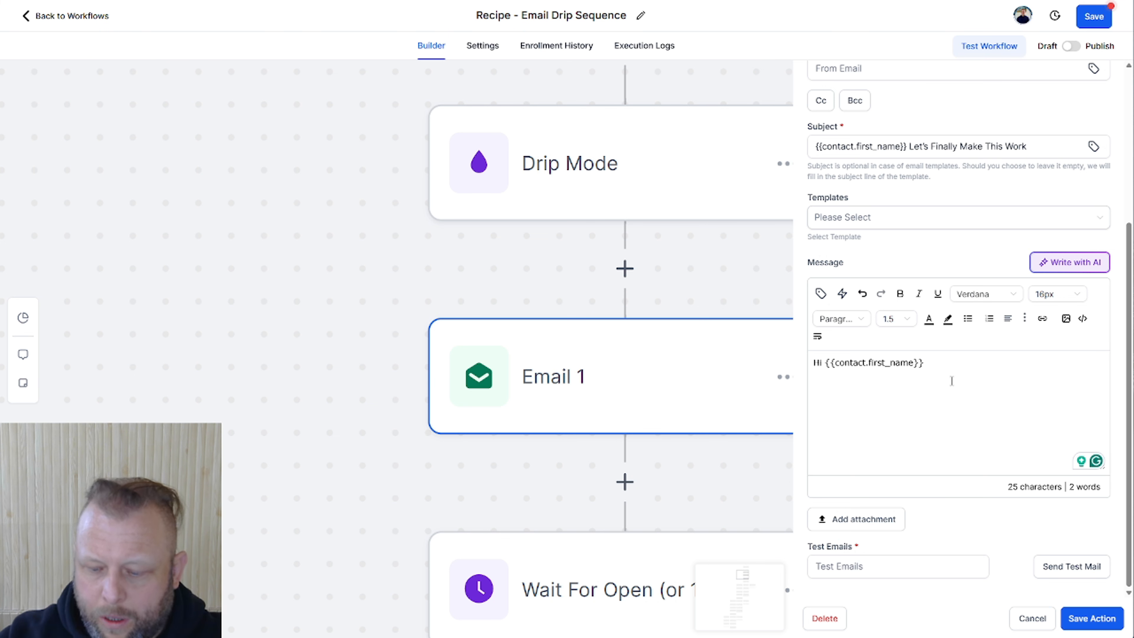
pyautogui.press('Return')
pyautogui.hotkey('ctrl', 'v')
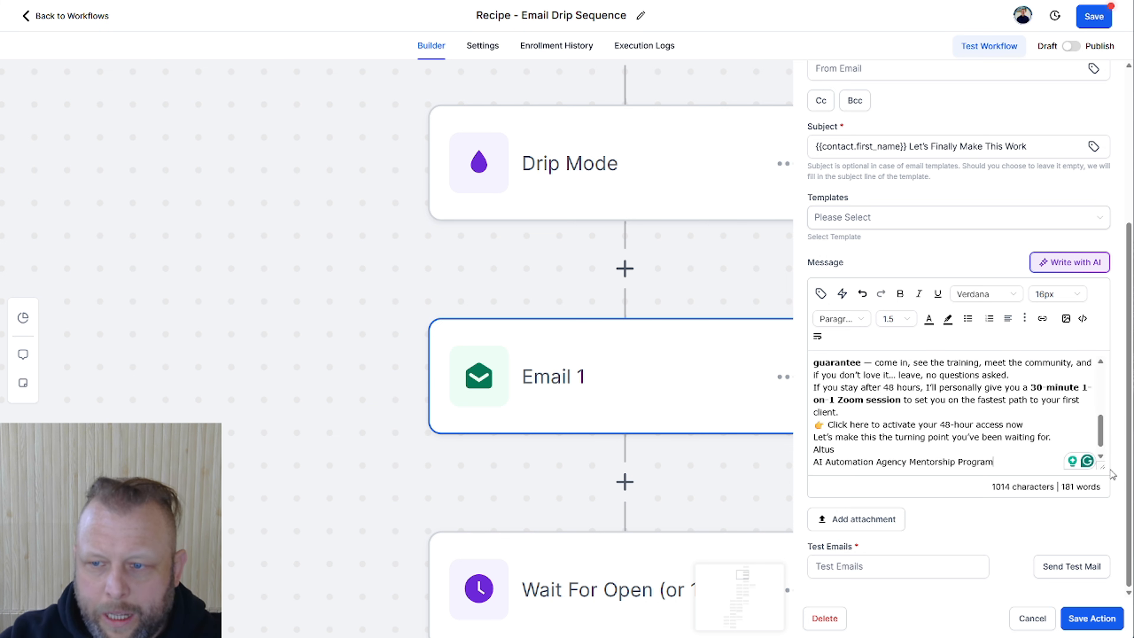
# Step: Split the Day 1 email into paragraphs with blank lines after the opening and 'That's not how we do things here.'
pyautogui.moveTo(1103, 468); pyautogui.dragTo(1103, 525)
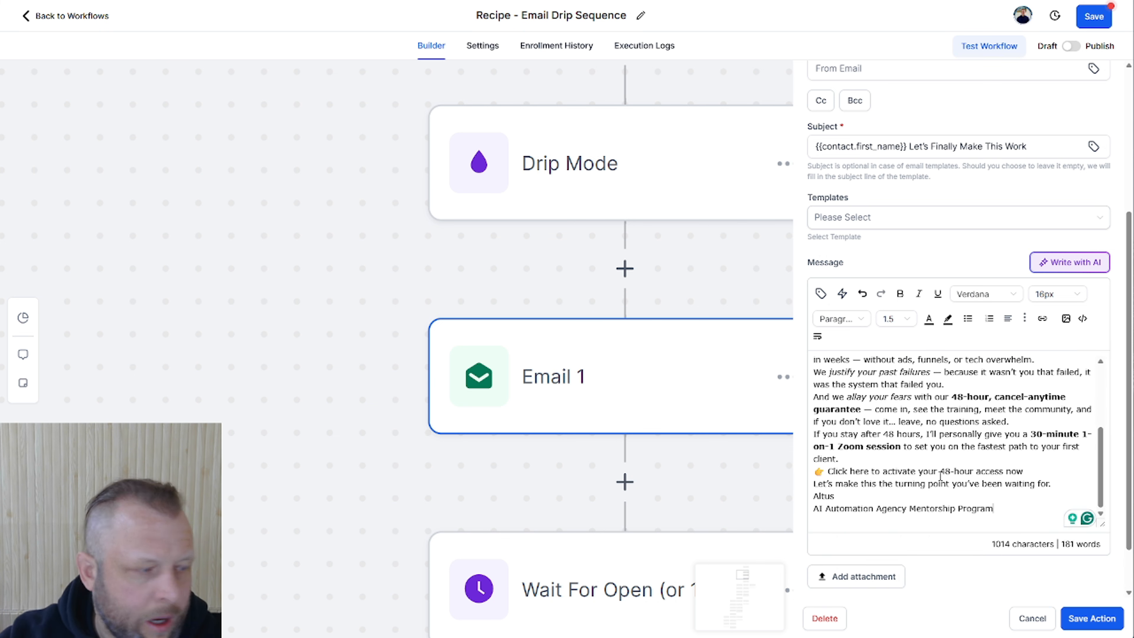
pyautogui.scroll(3, 978, 451)
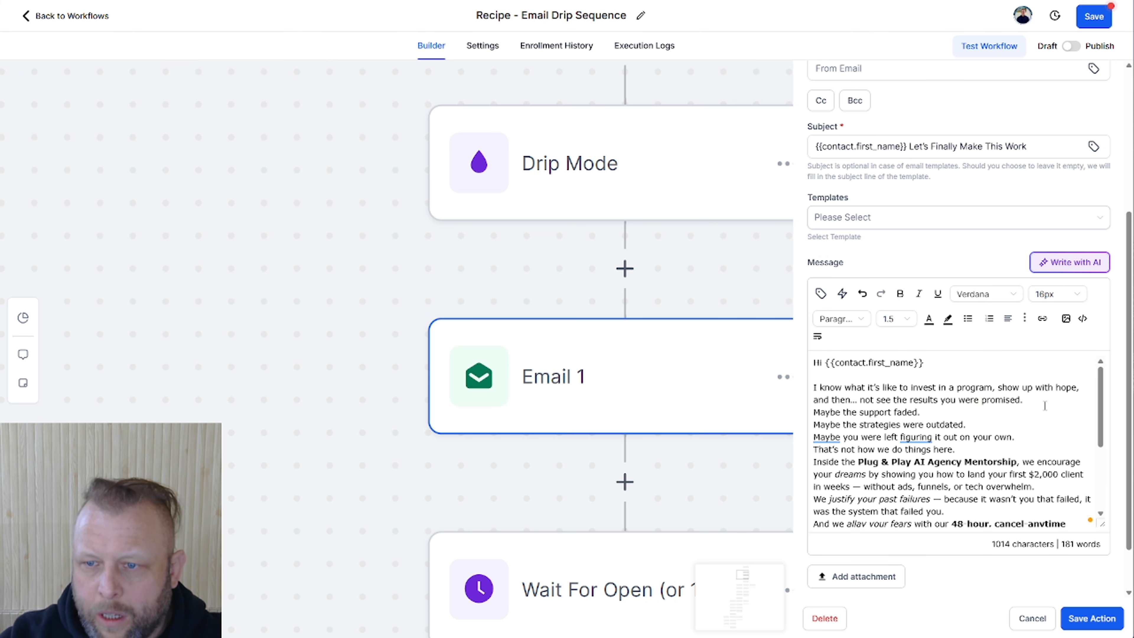
pyautogui.click(1040, 400)
pyautogui.press('Return')
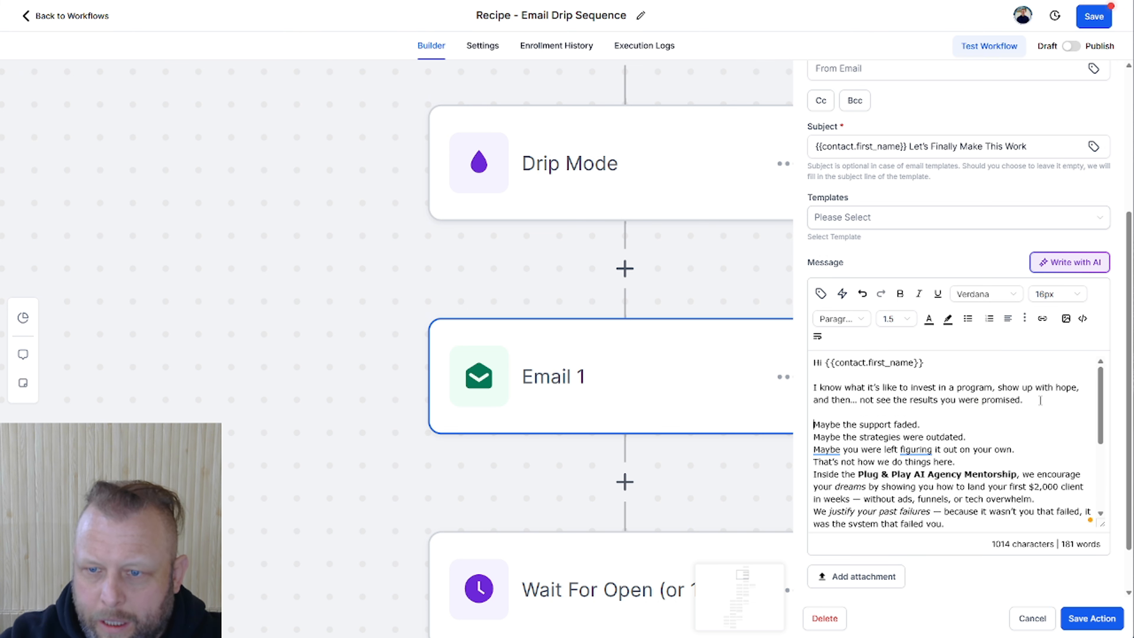
pyautogui.press('BackSpace')
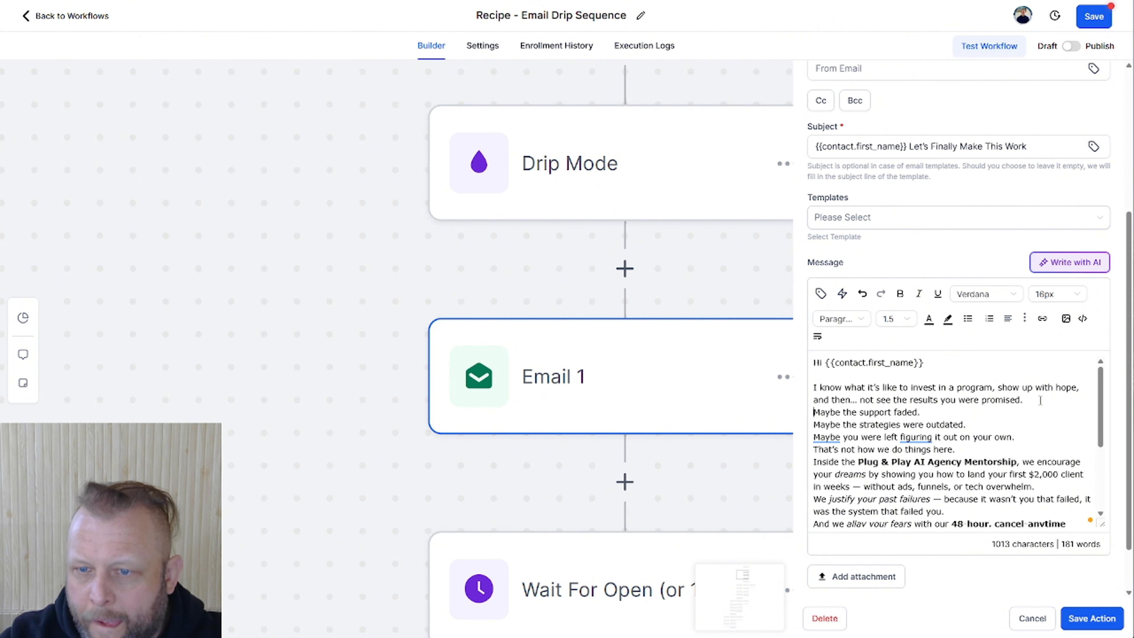
pyautogui.press('Up')
pyautogui.press('Up')
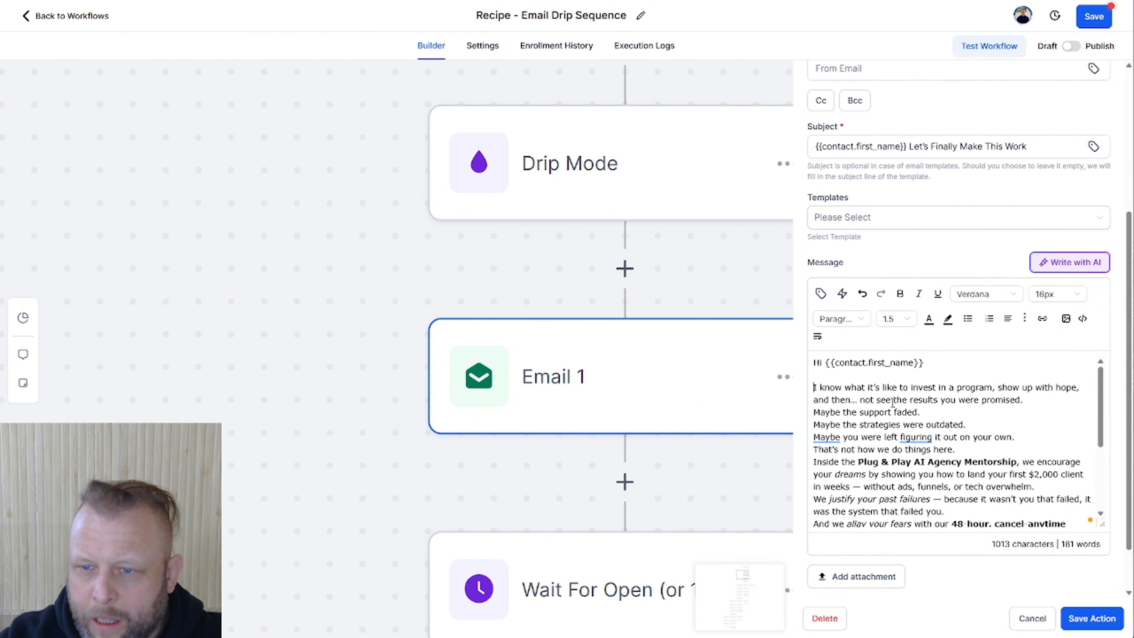
pyautogui.click(926, 415)
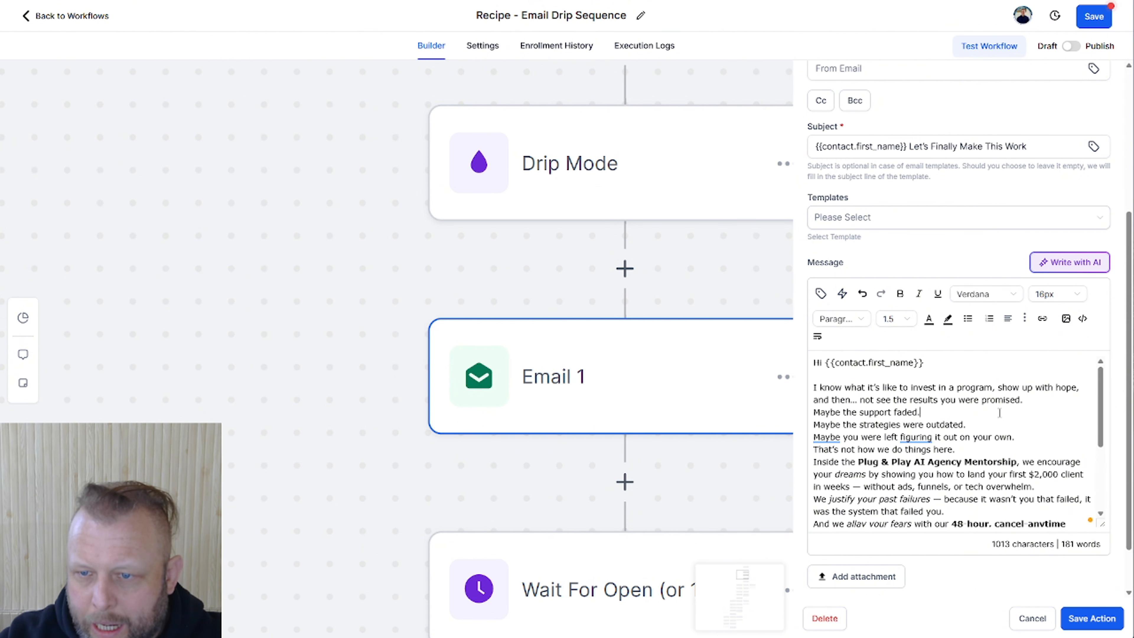
pyautogui.press('Return')
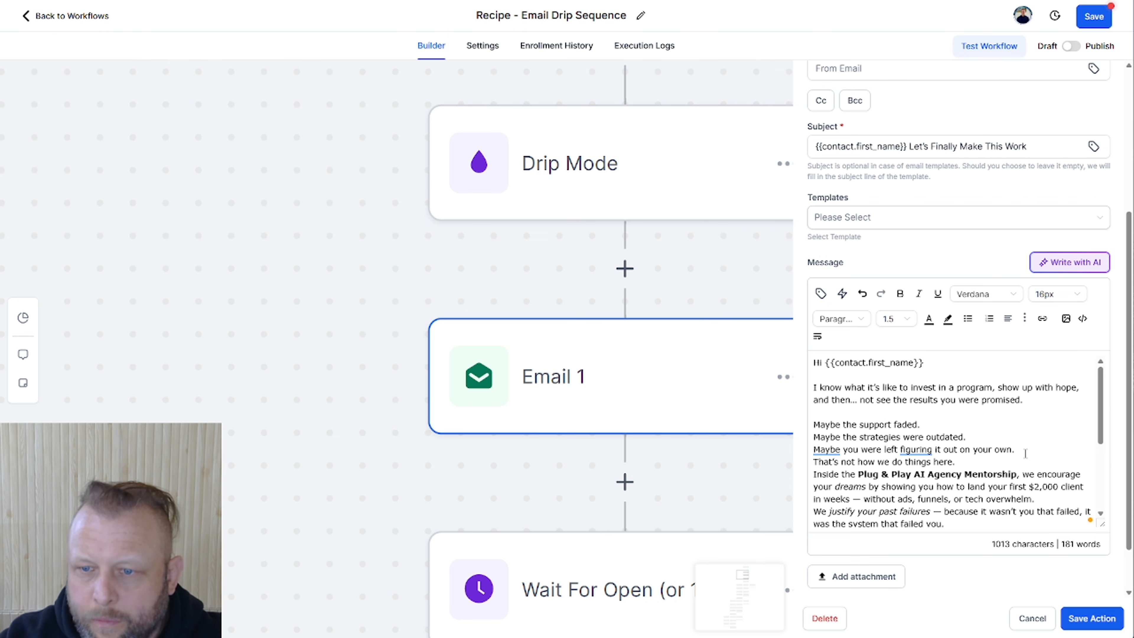
pyautogui.click(965, 465)
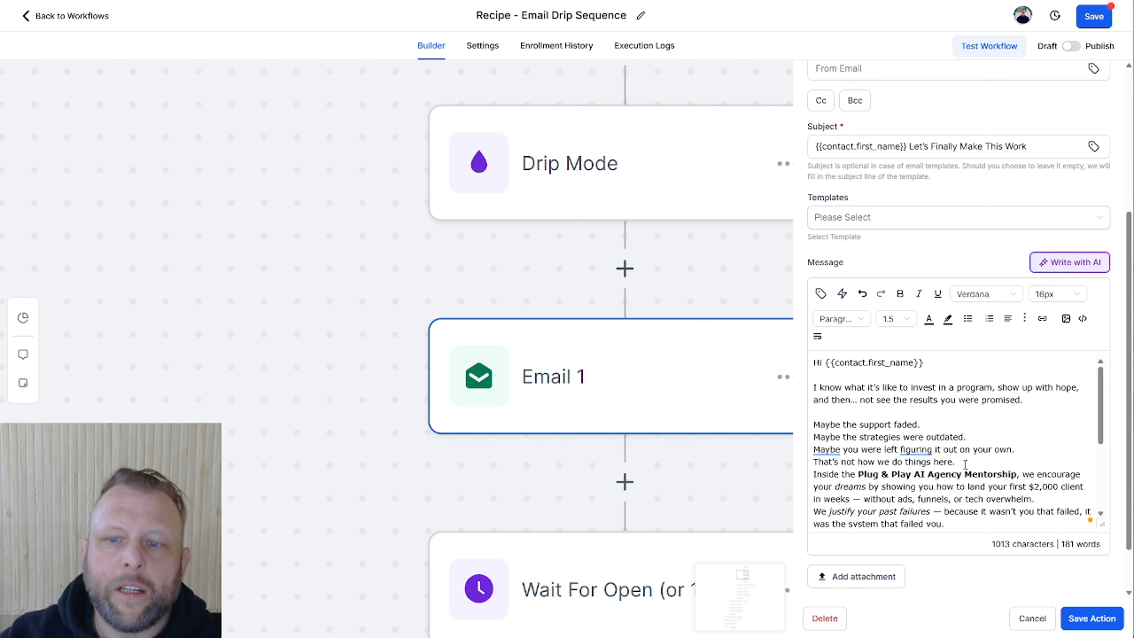
pyautogui.press('Return')
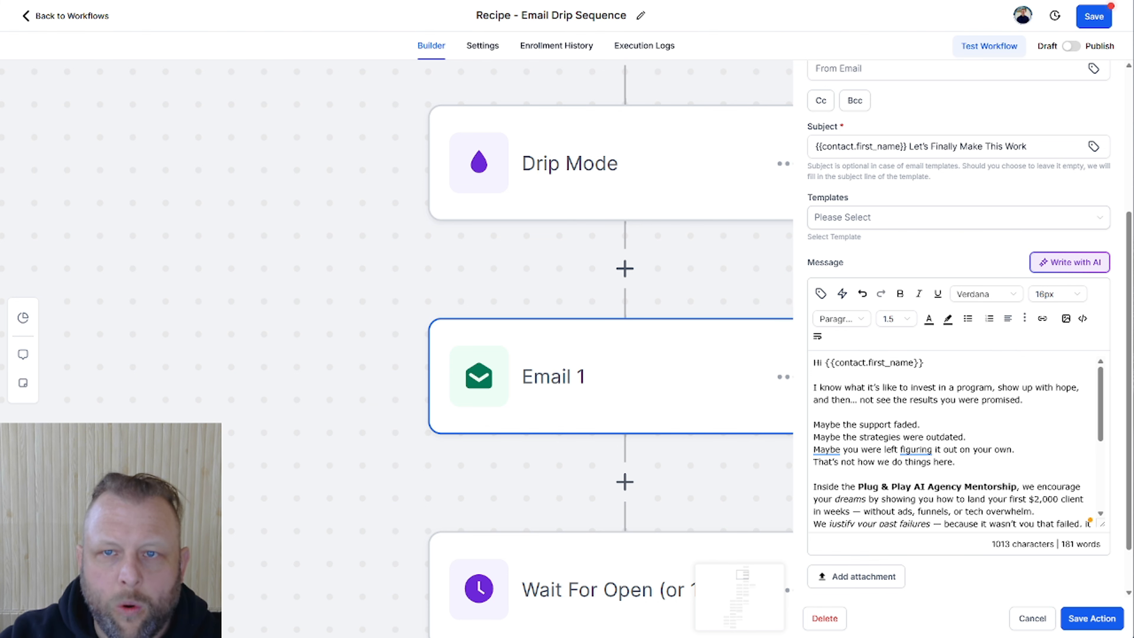
# Step: Open the copied Loom share link in a new browser tab
pyautogui.hotkey('ctrl', 't')
pyautogui.hotkey('ctrl', 'v')
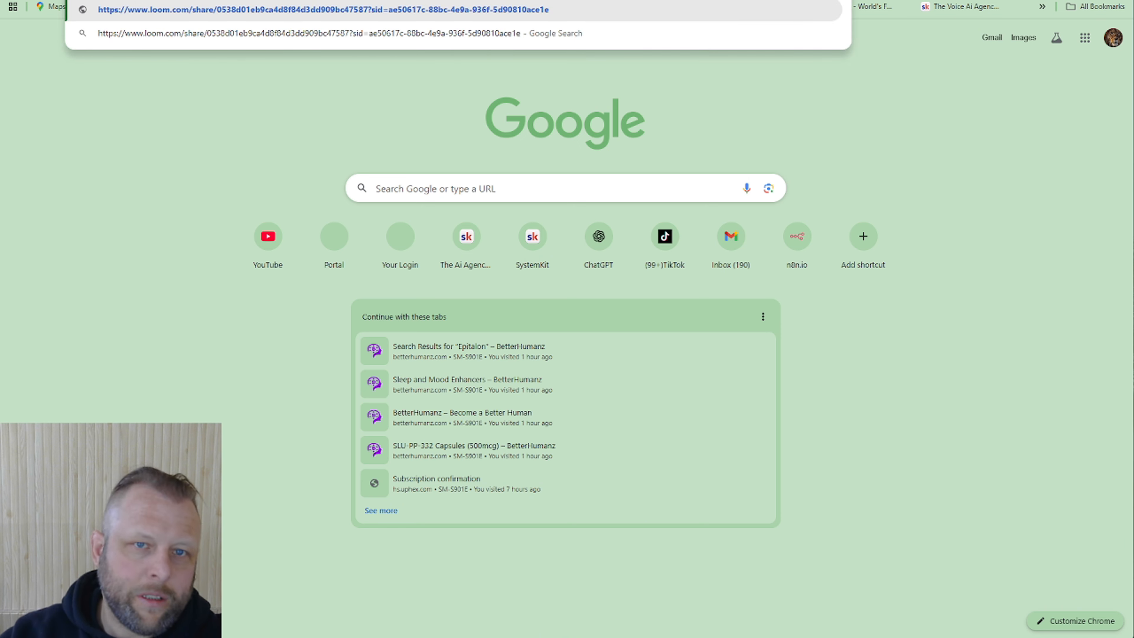
pyautogui.press('Return')
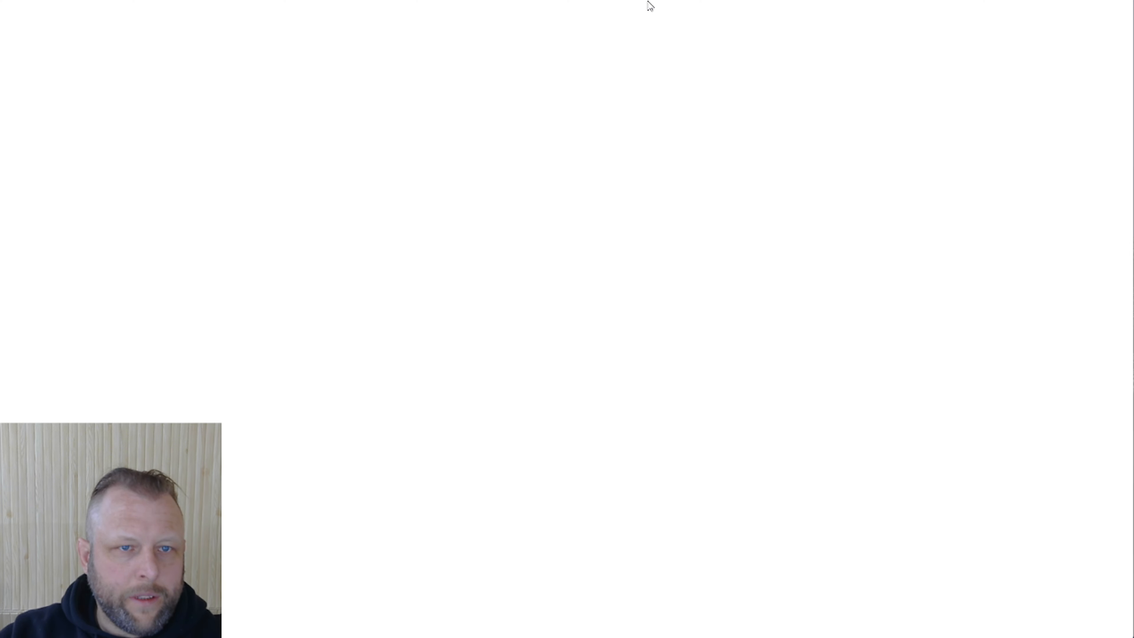
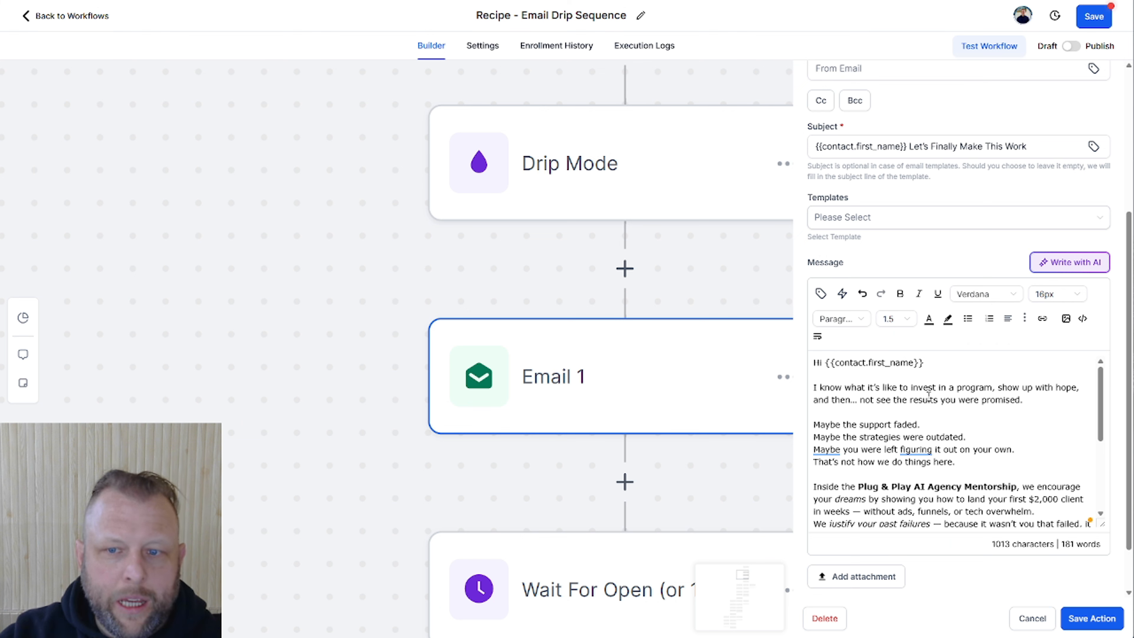
# Step: Replace Email 1's old message with the pasted new Loom email body
pyautogui.hotkey('ctrl', 'a')
pyautogui.press('BackSpace')
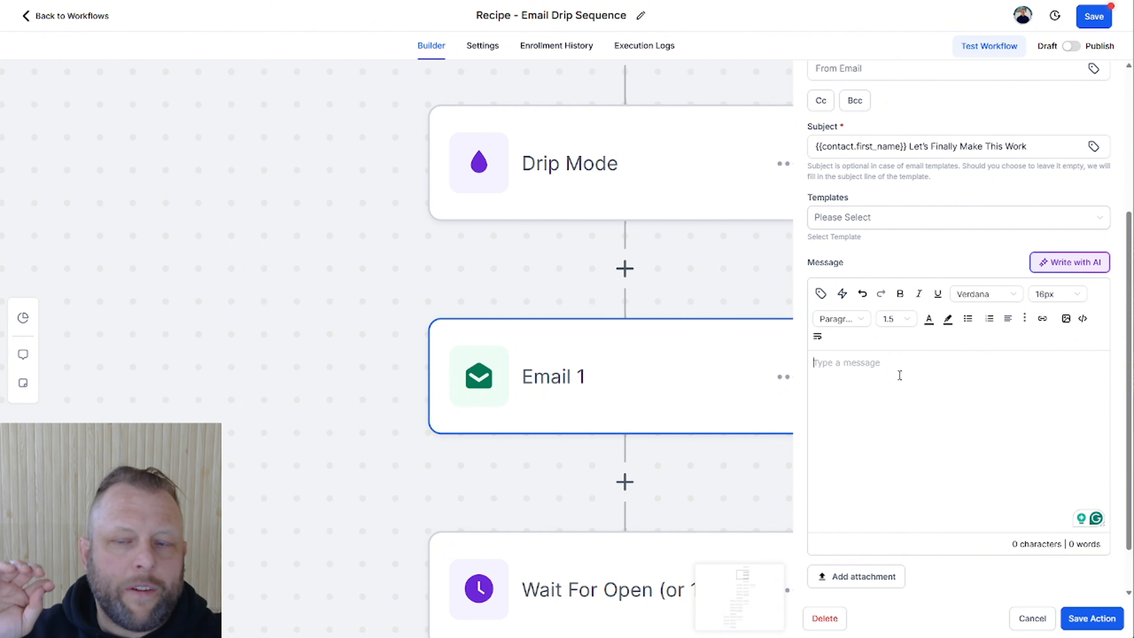
pyautogui.hotkey('ctrl', 'v')
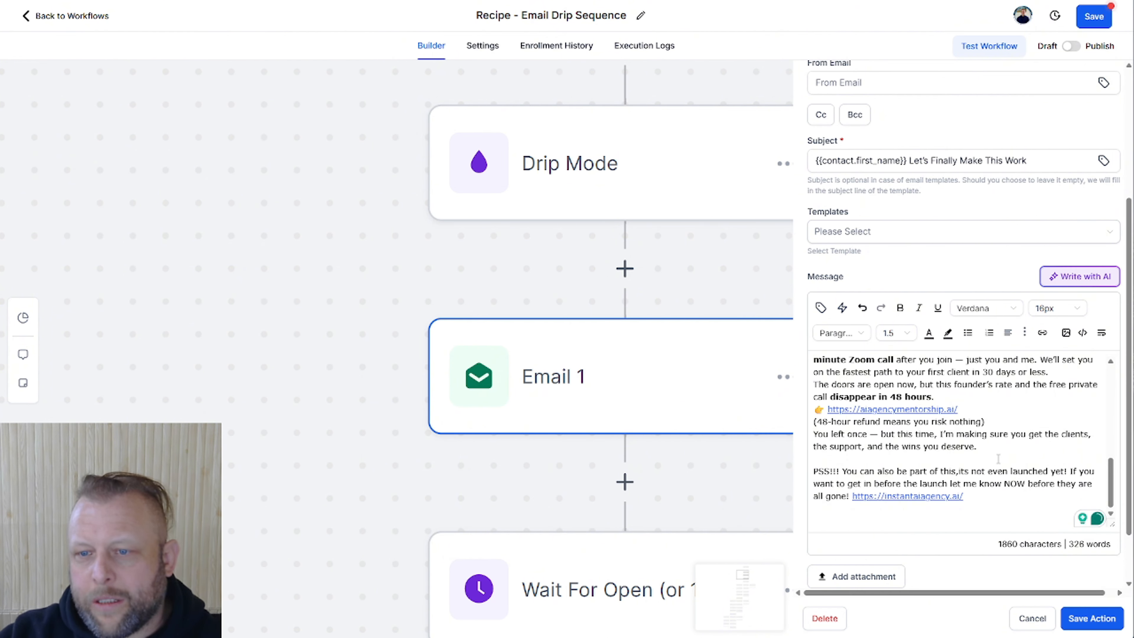
pyautogui.scroll(10, 998, 459)
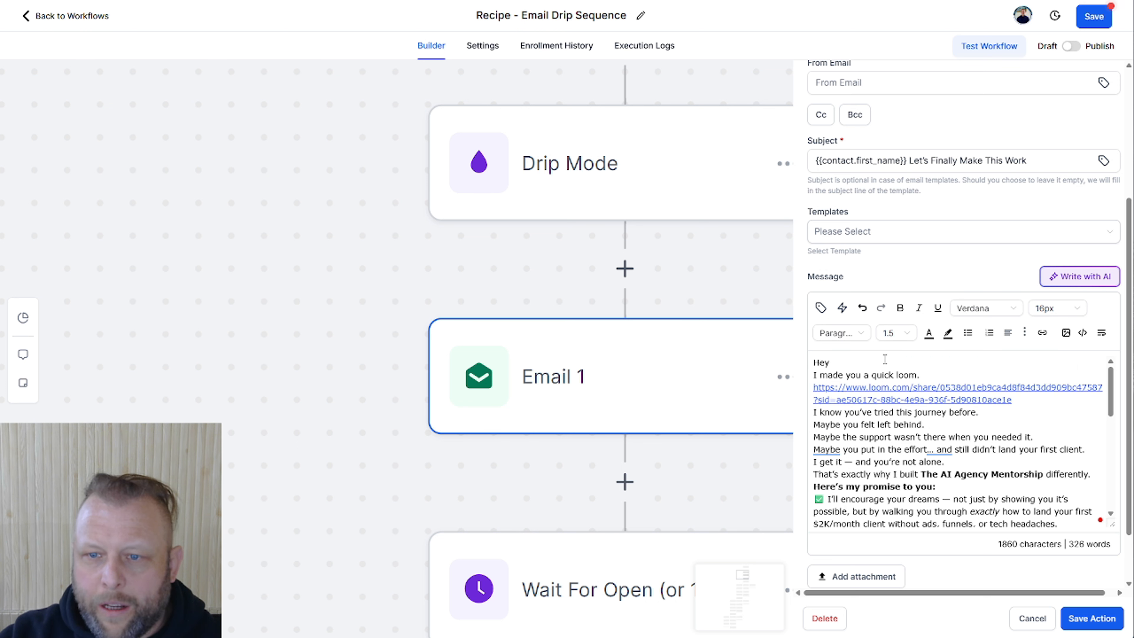
# Step: Copy the subject's first-name placeholder in after 'Hey' and add a blank line after the Loom link
pyautogui.click(883, 363)
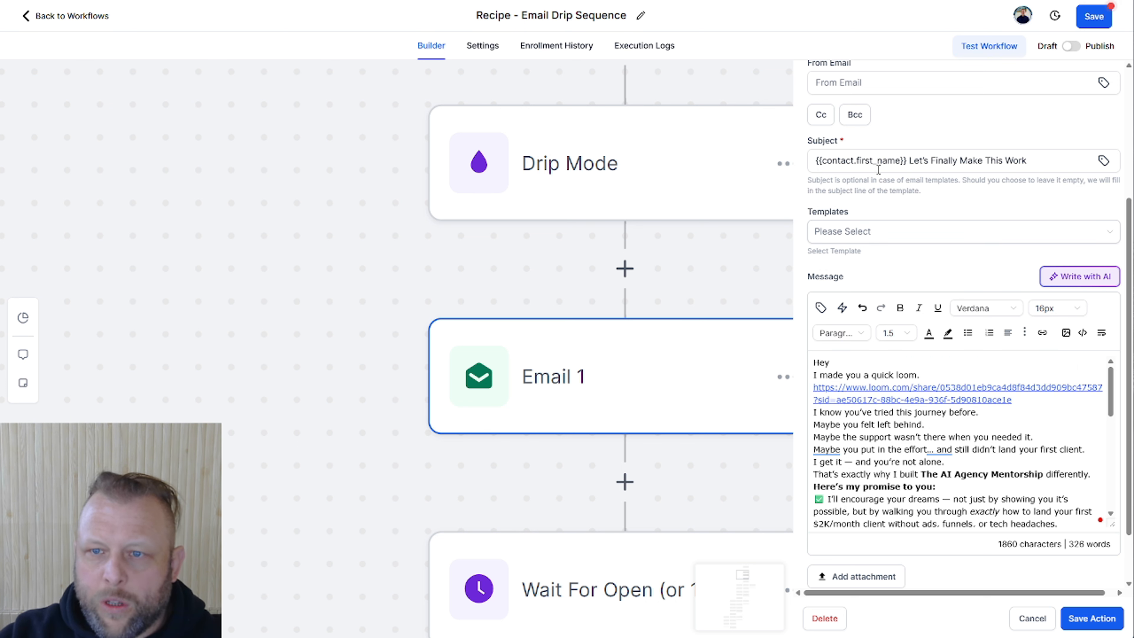
pyautogui.click(888, 160)
pyautogui.moveTo(908, 160); pyautogui.dragTo(815, 160)
pyautogui.hotkey('ctrl', 'c')
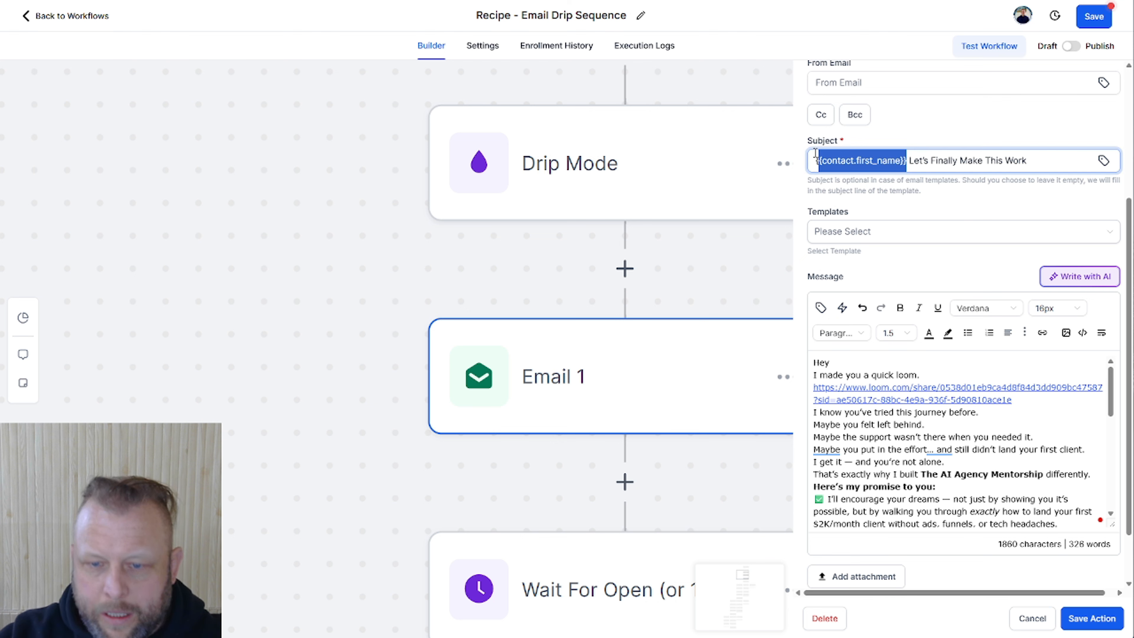
pyautogui.click(889, 359)
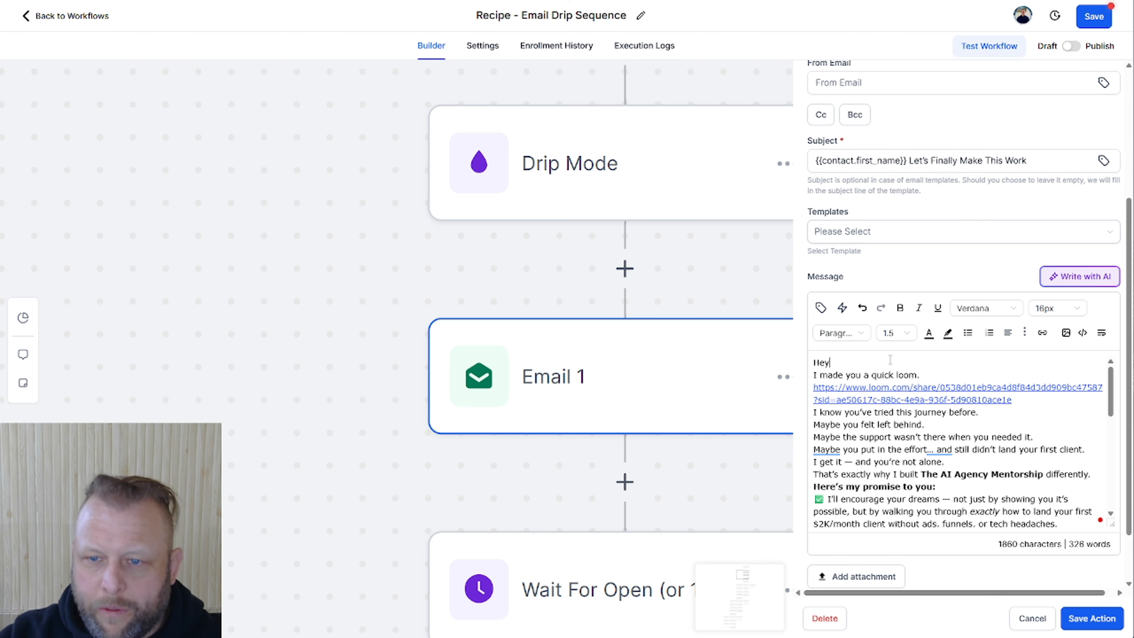
pyautogui.hotkey('ctrl', 'v')
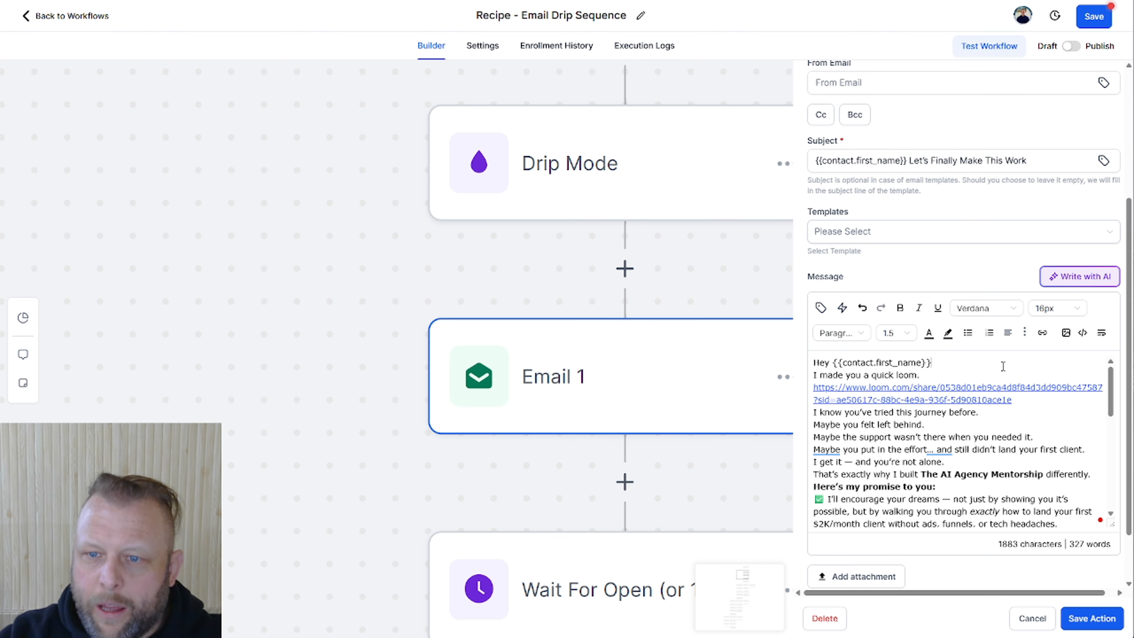
pyautogui.press('Down')
pyautogui.press('Down')
pyautogui.press('Down')
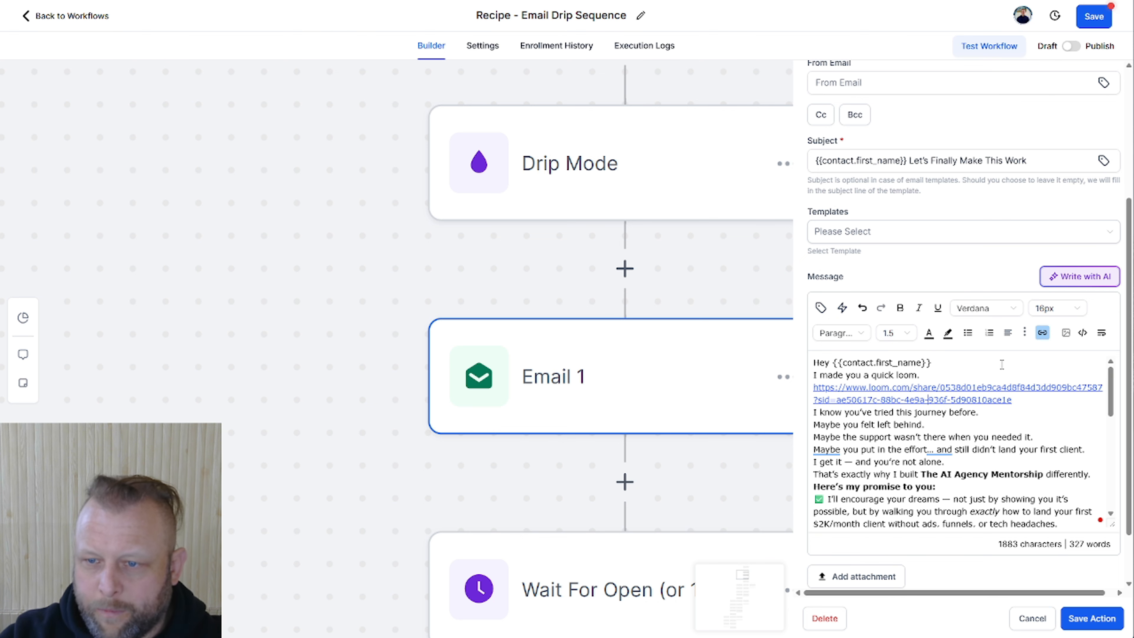
pyautogui.press('Return')
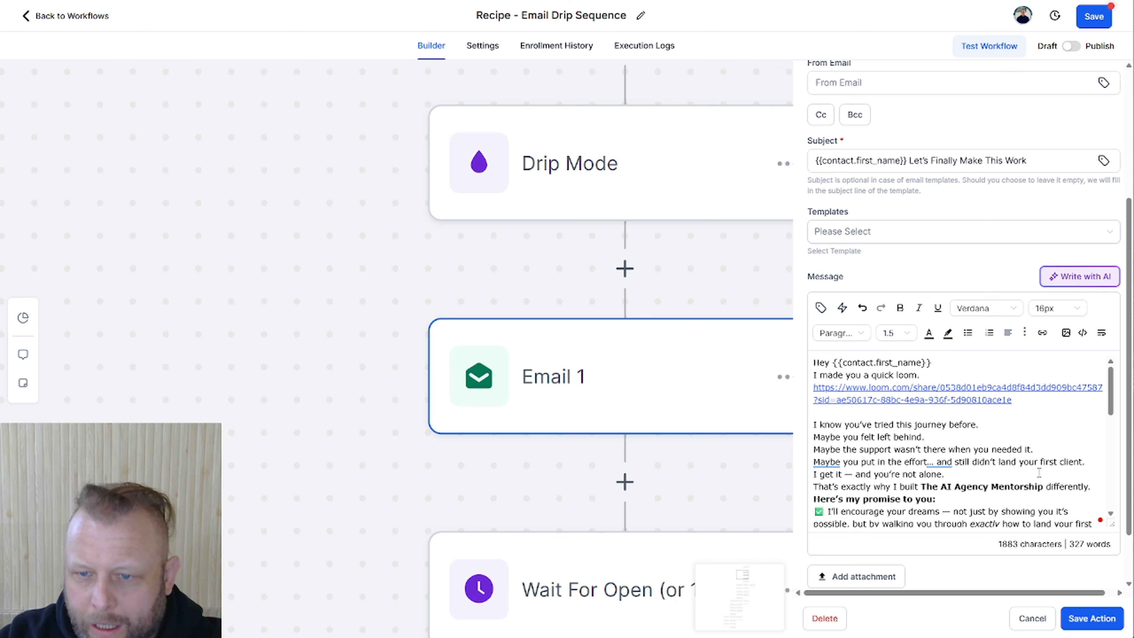
# Step: Add a blank line after the 'headaches' item in the promise list
pyautogui.scroll(-2, 1072, 460)
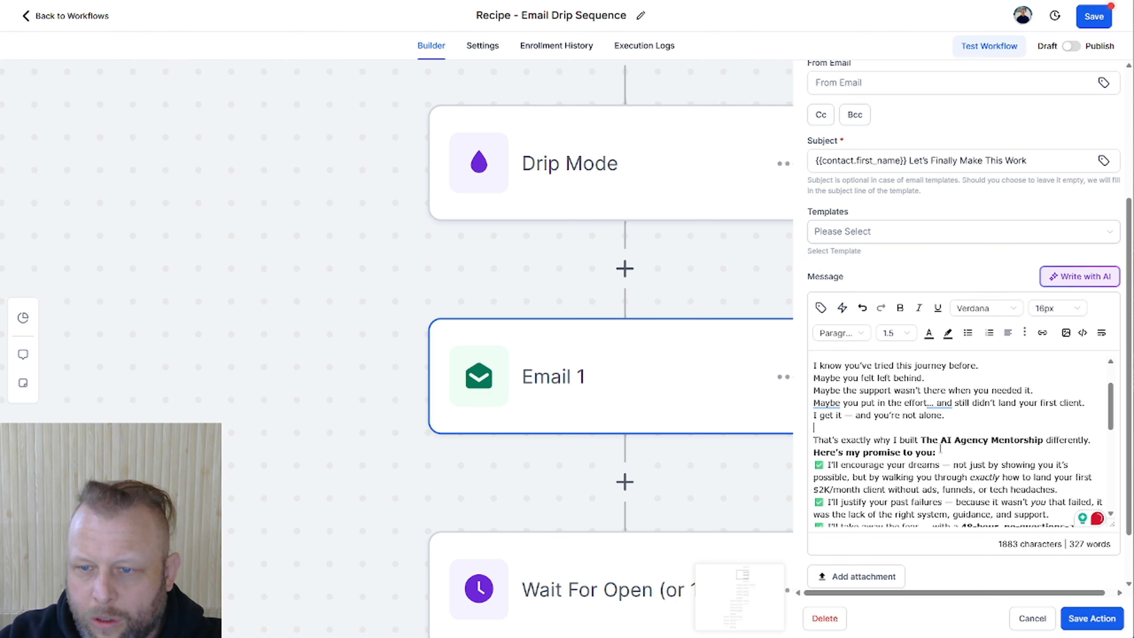
pyautogui.click(940, 449)
pyautogui.scroll(-3, 938, 460)
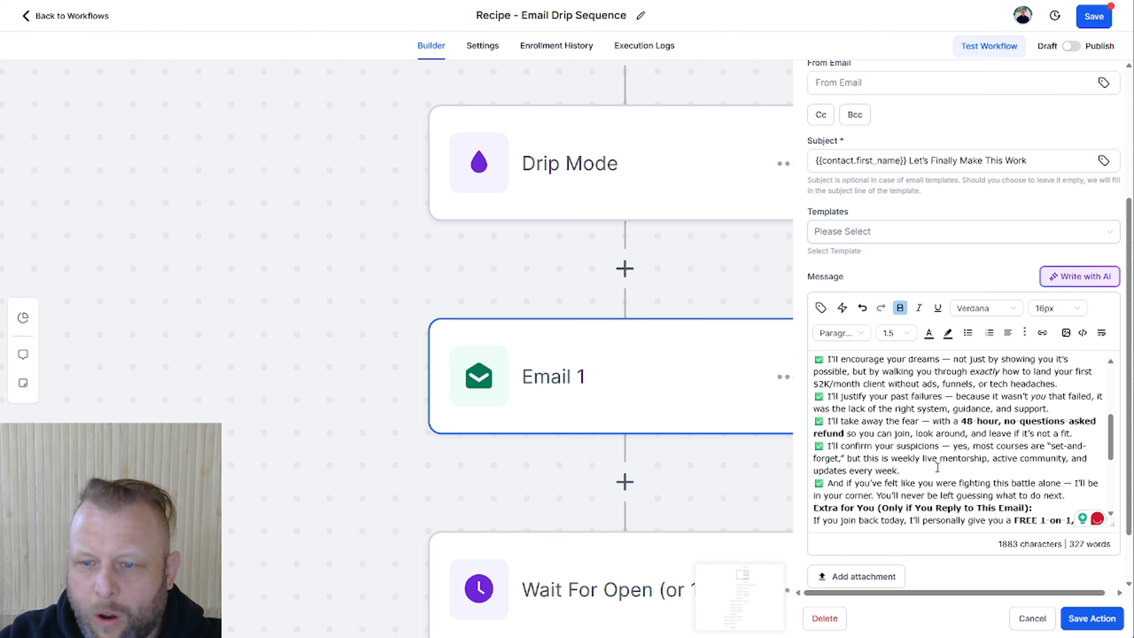
pyautogui.scroll(-2, 938, 468)
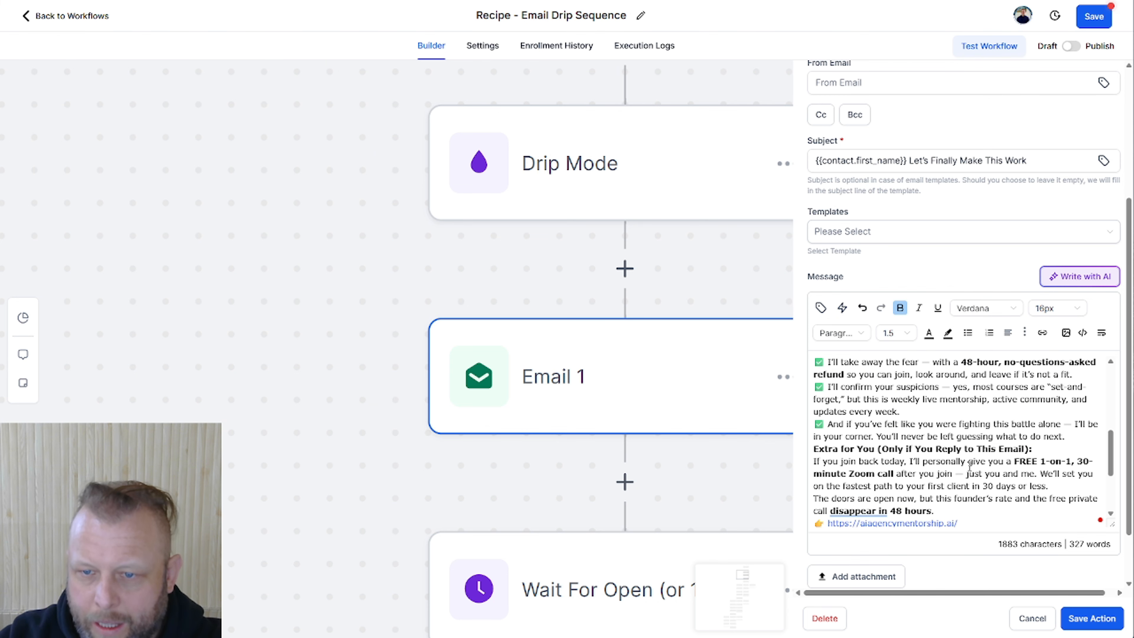
pyautogui.scroll(5, 970, 467)
pyautogui.scroll(-4, 976, 467)
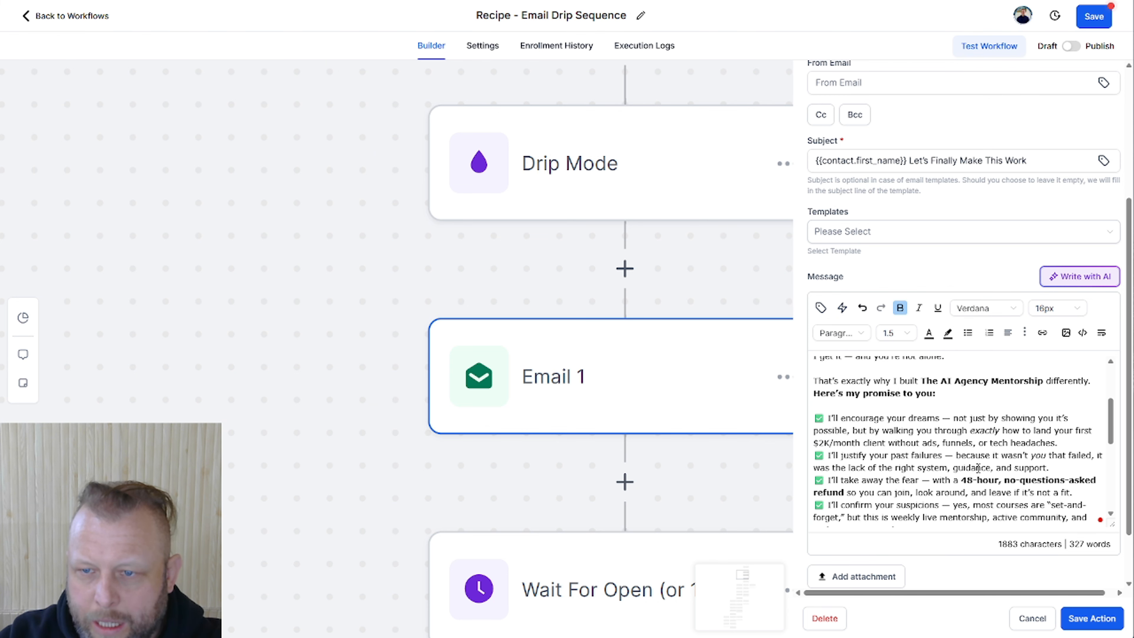
pyautogui.scroll(2, 978, 467)
pyautogui.scroll(-2, 977, 467)
pyautogui.click(1056, 444)
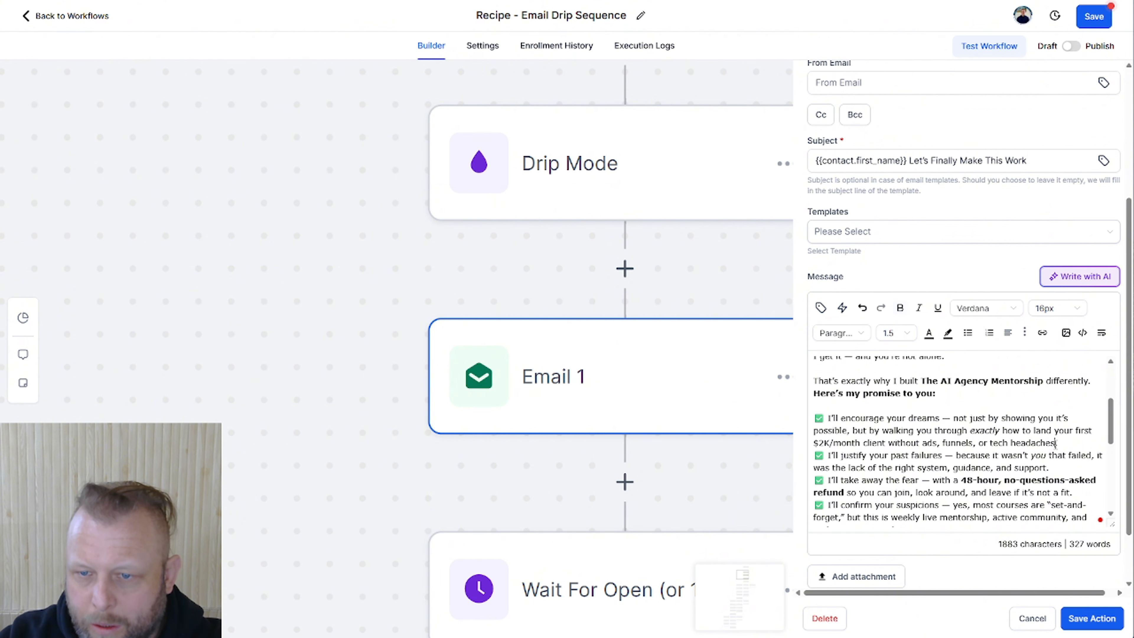
pyautogui.press('Return')
pyautogui.press('BackSpace')
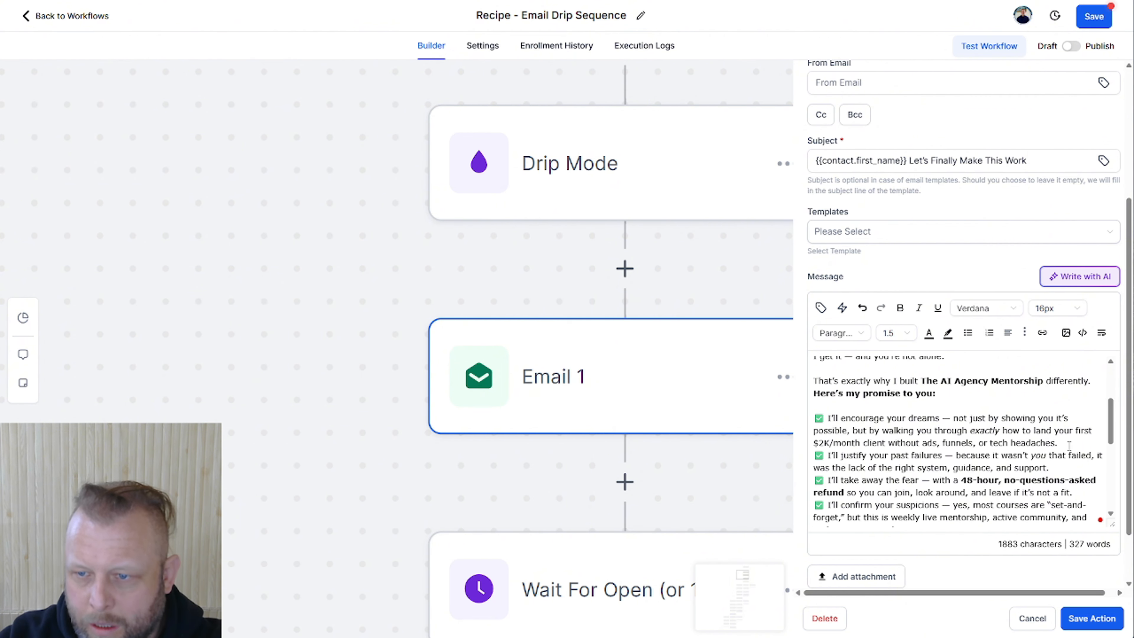
pyautogui.press('Return')
# Step: Add blank lines after 'updates every week' and after 'not a fit'
pyautogui.scroll(-4, 1058, 477)
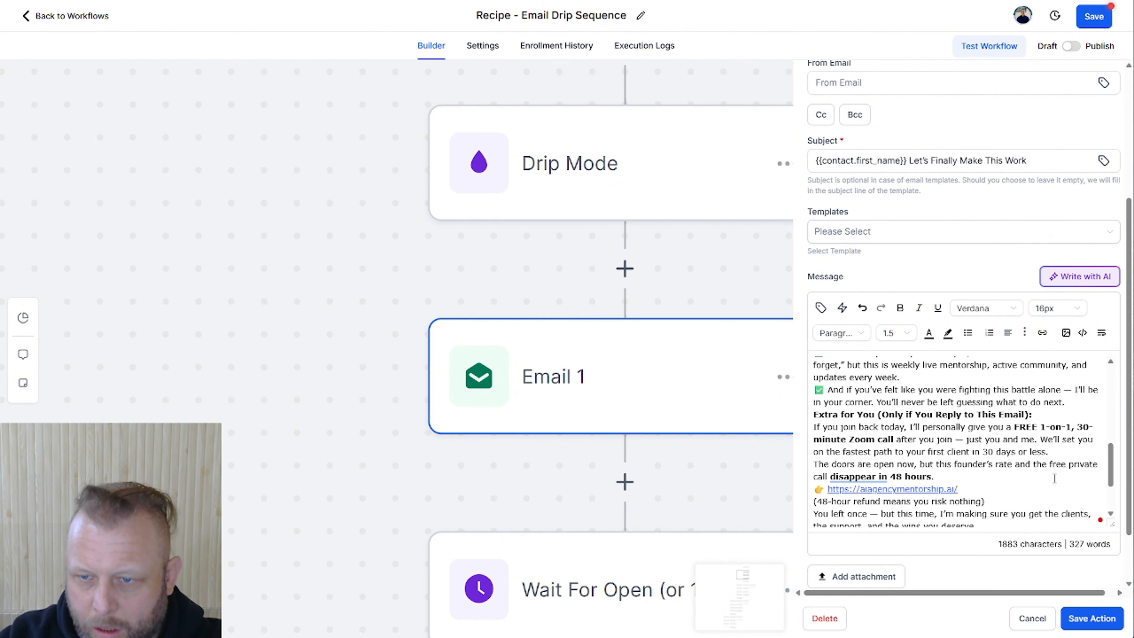
pyautogui.scroll(2, 1005, 421)
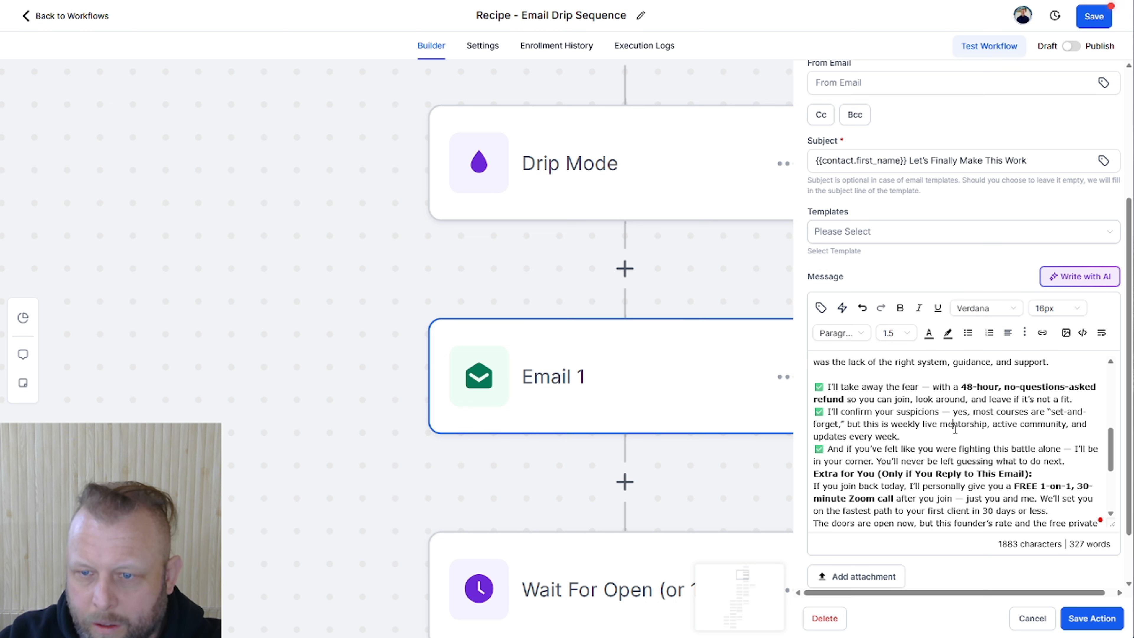
pyautogui.click(913, 437)
pyautogui.press('Return')
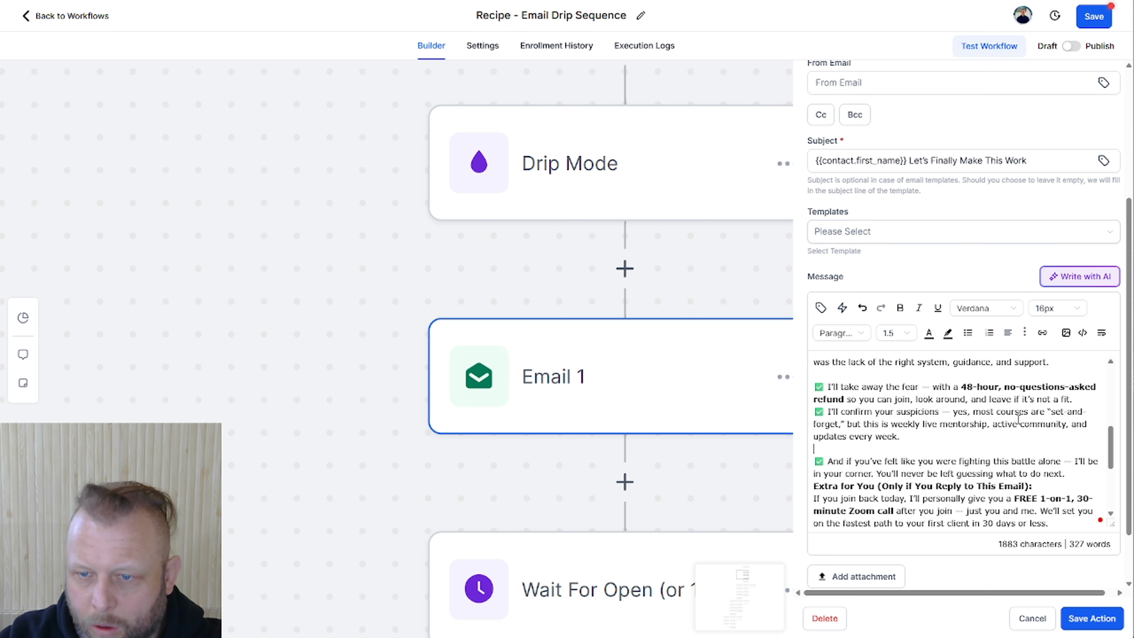
pyautogui.click(1079, 400)
pyautogui.press('Return')
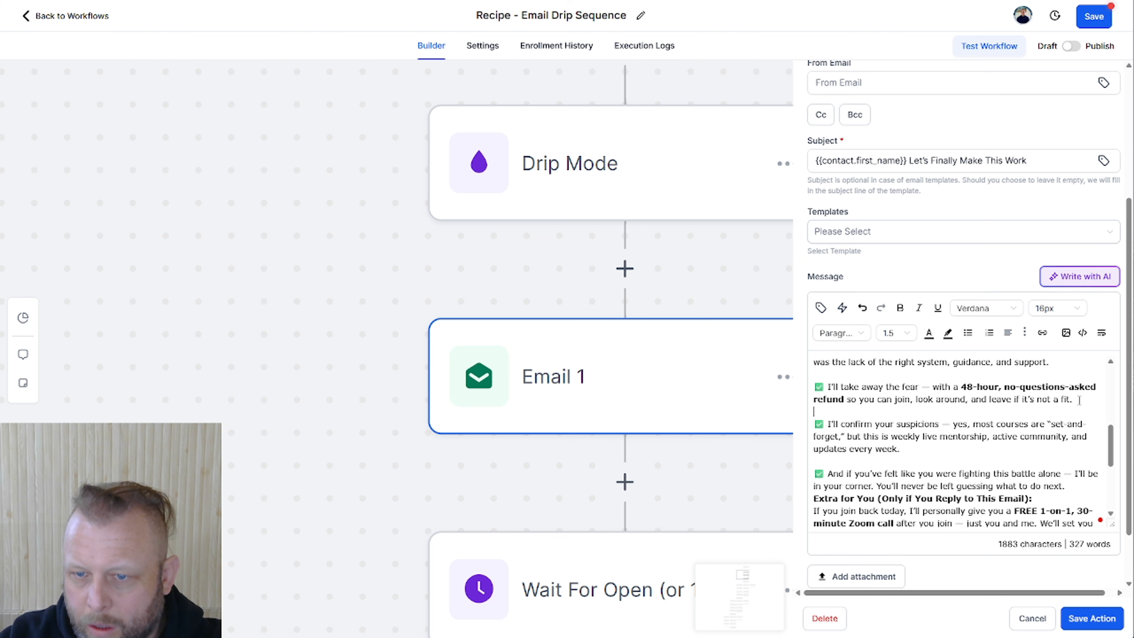
# Step: Insert blank lines before the Extra for You section and after '30 days or less'
pyautogui.scroll(-1, 1074, 421)
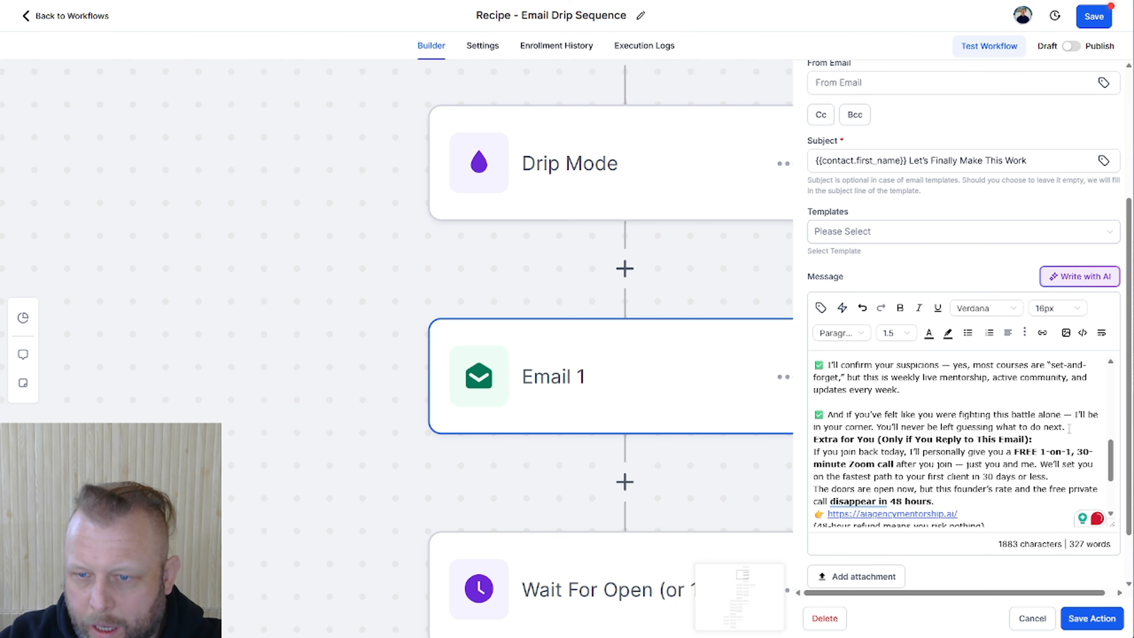
pyautogui.press('Return')
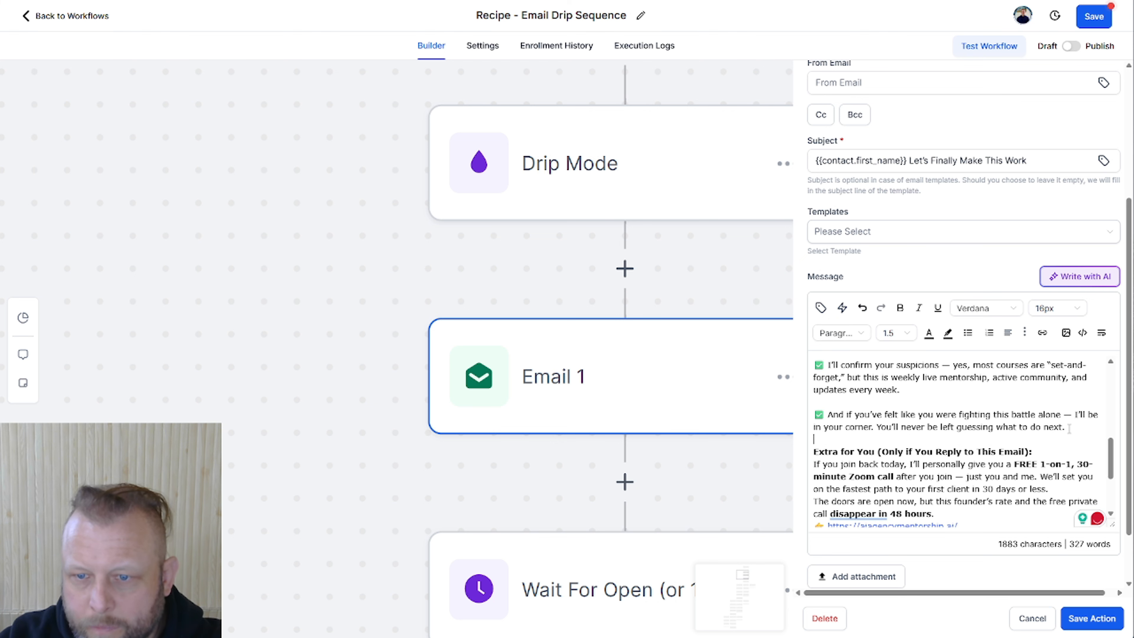
pyautogui.scroll(-1, 992, 452)
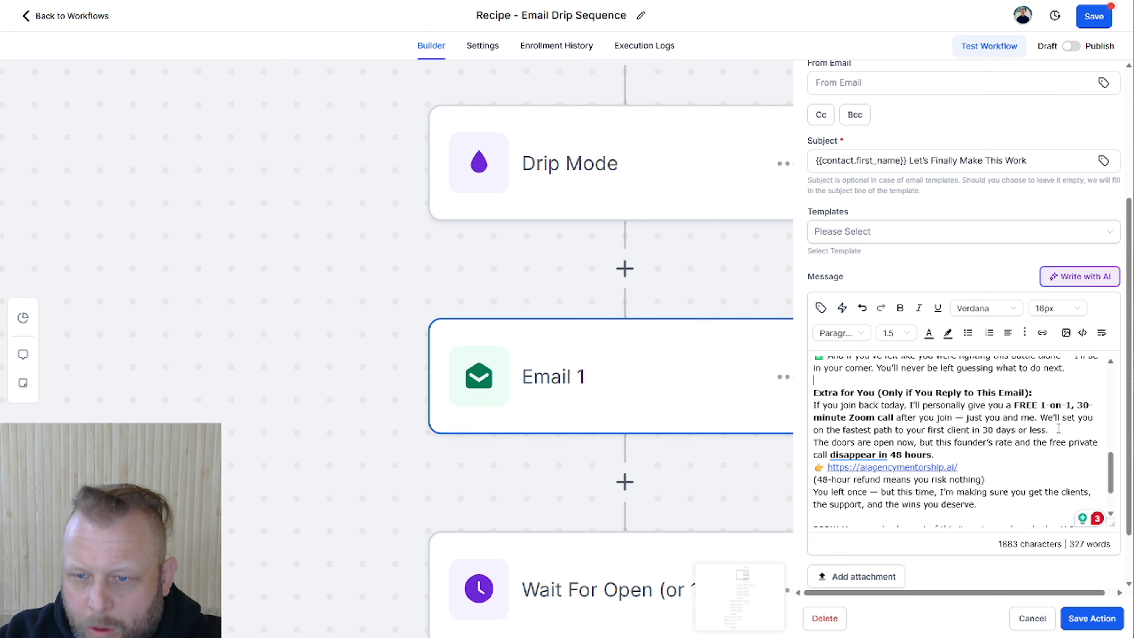
pyautogui.press('Return')
pyautogui.scroll(-1, 982, 433)
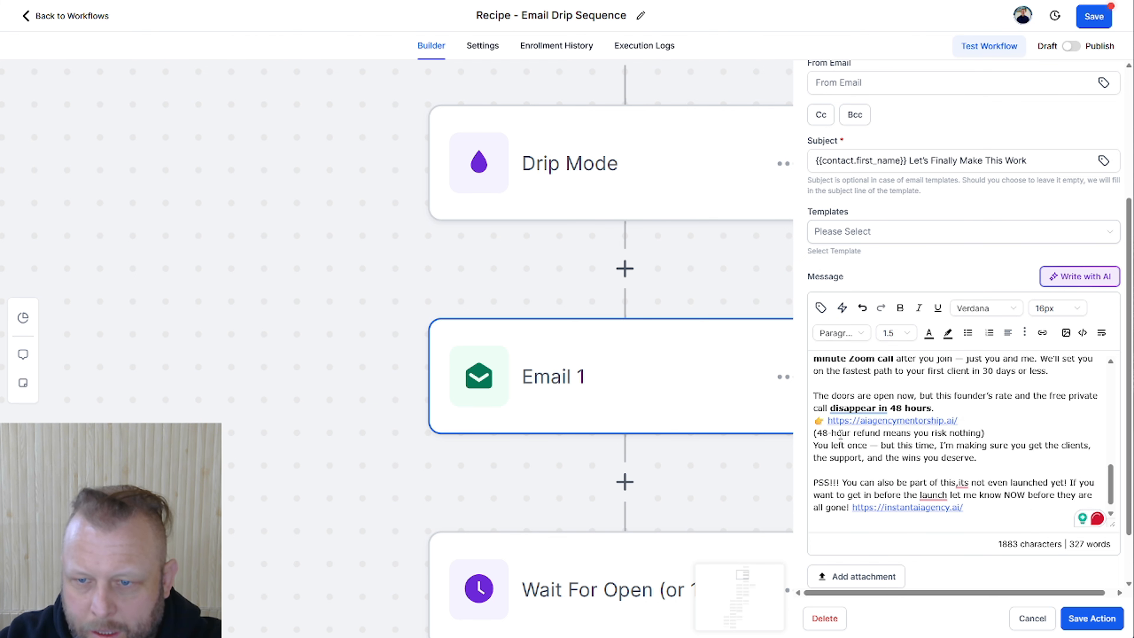
pyautogui.scroll(1, 938, 434)
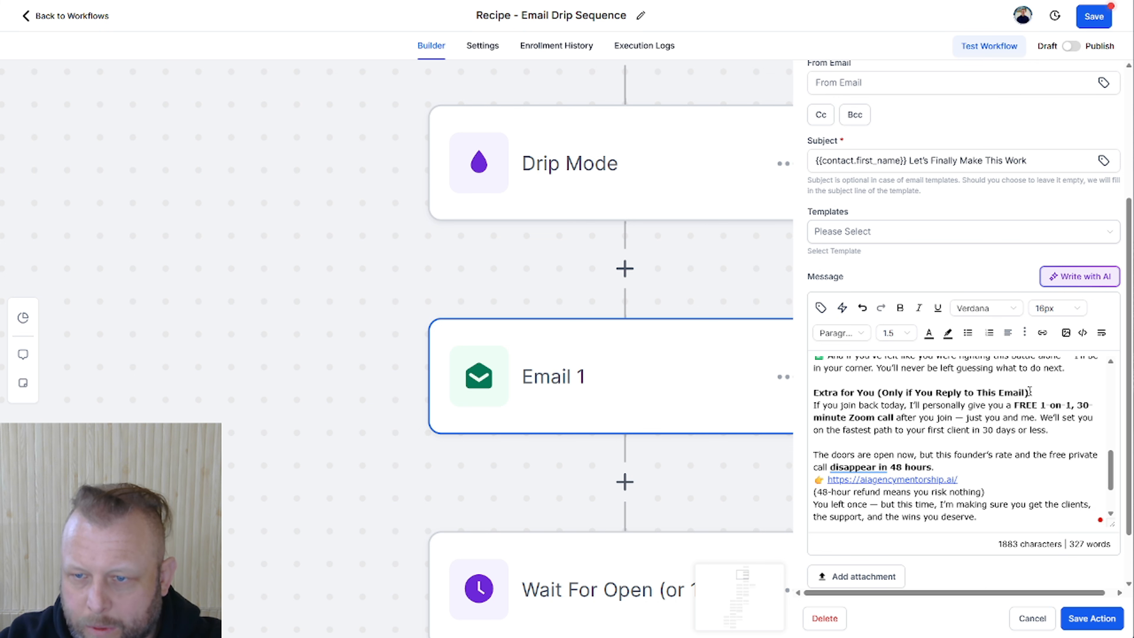
# Step: Delete the reply condition from the Extra for You heading and paste the copied text after '30 days or less'
pyautogui.moveTo(1030, 392); pyautogui.dragTo(880, 387)
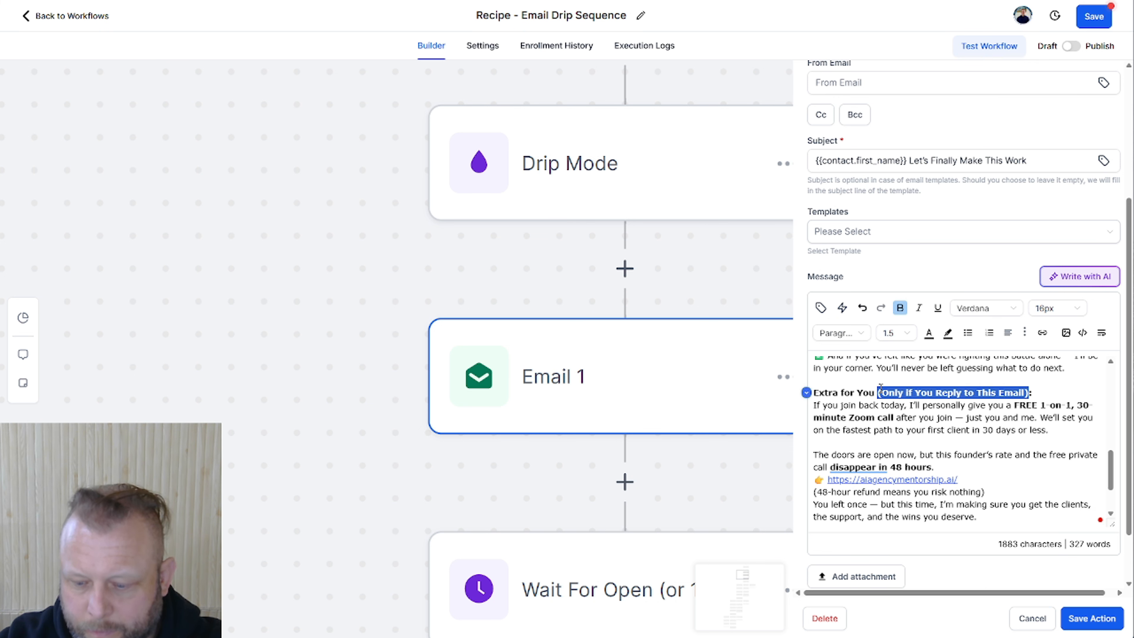
pyautogui.press('BackSpace')
pyautogui.press('BackSpace')
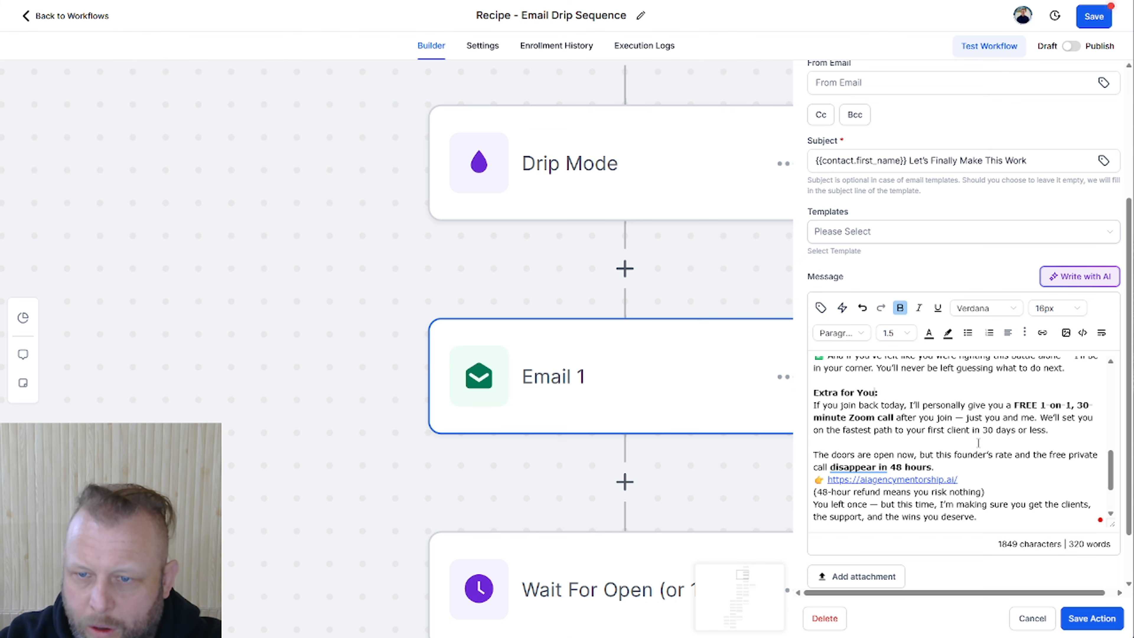
pyautogui.click(1051, 429)
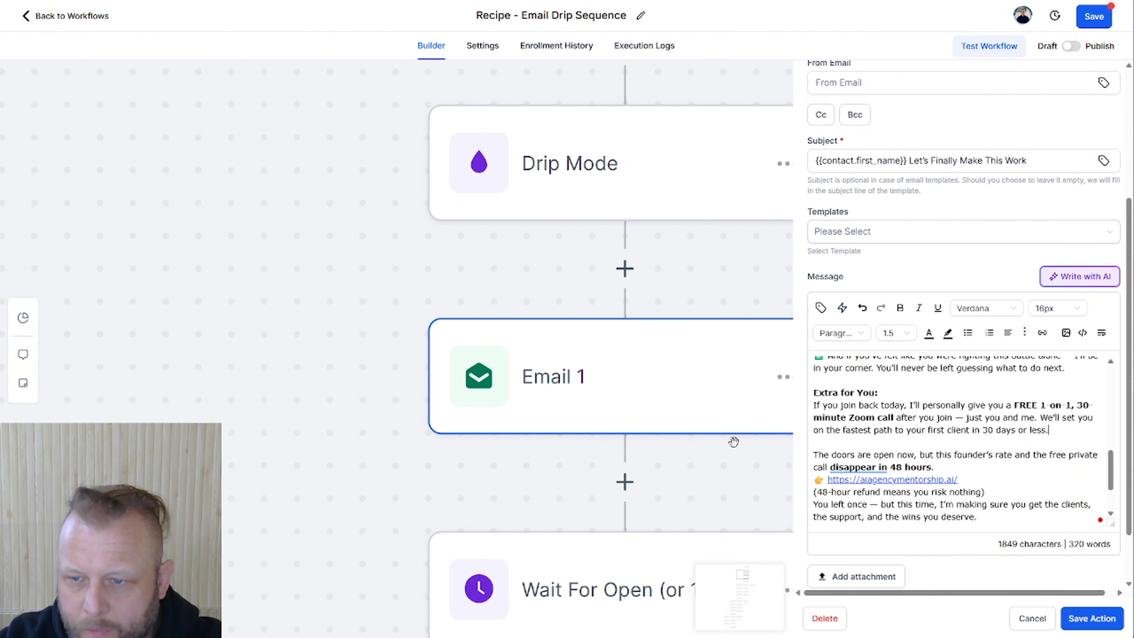
pyautogui.write('PSS!!! You can also be part of this,its not even launched yet! If you want to get in before the launch let me know NOW before they are all gone! https://instantaiagency.ai/')
# Step: Add blank lines after 'disappear in 48 hours' and after the refund line
pyautogui.click(960, 407)
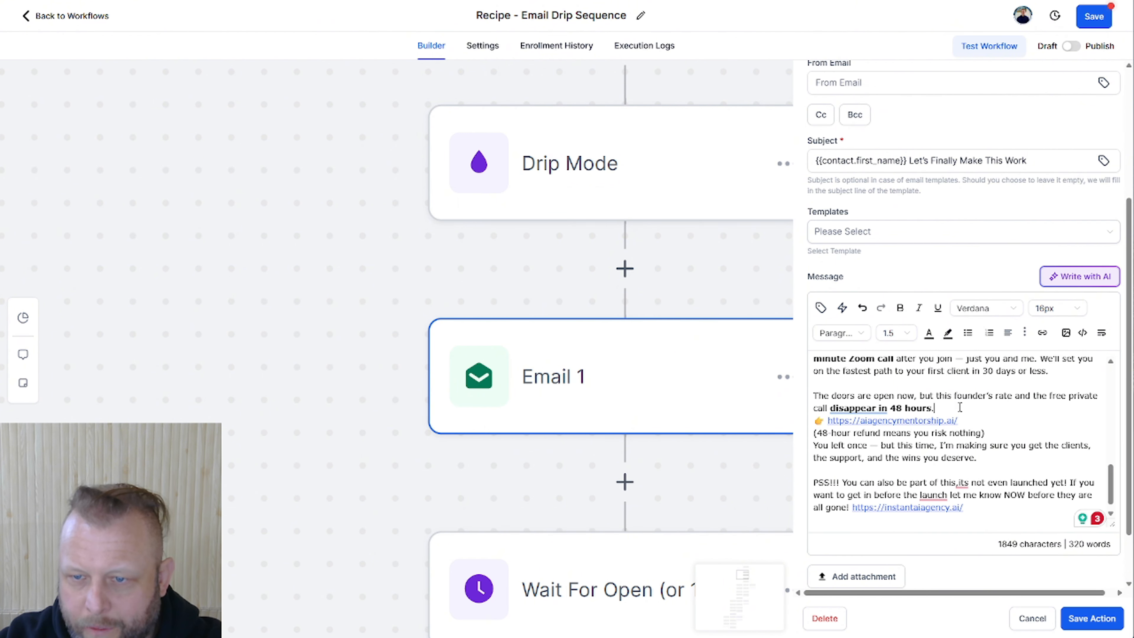
pyautogui.press('Return')
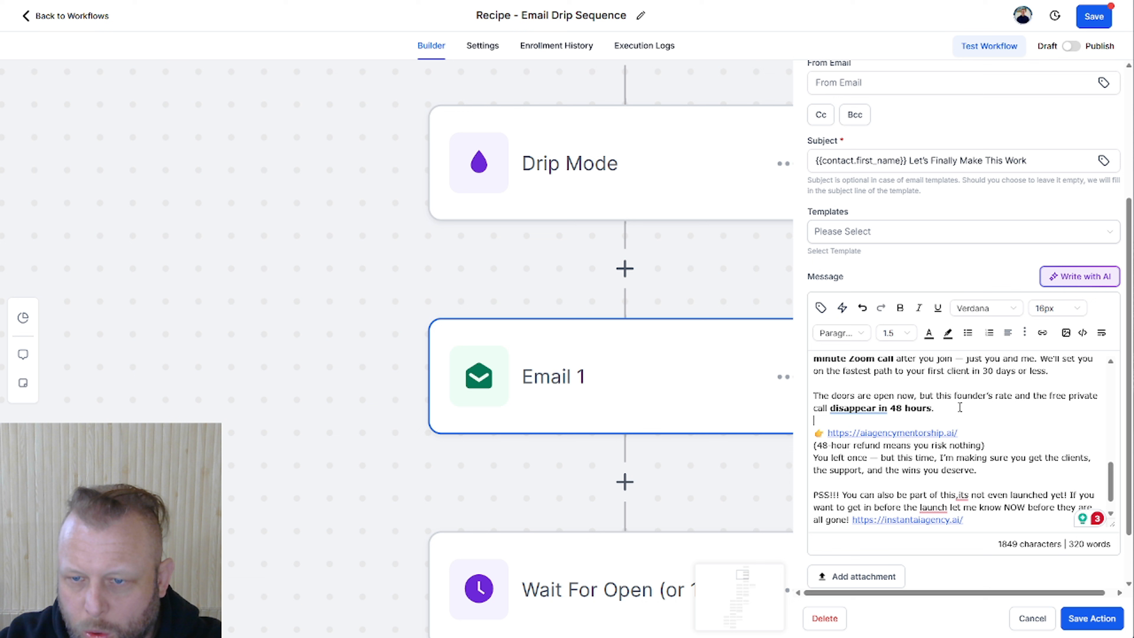
pyautogui.click(1003, 450)
pyautogui.press('Return')
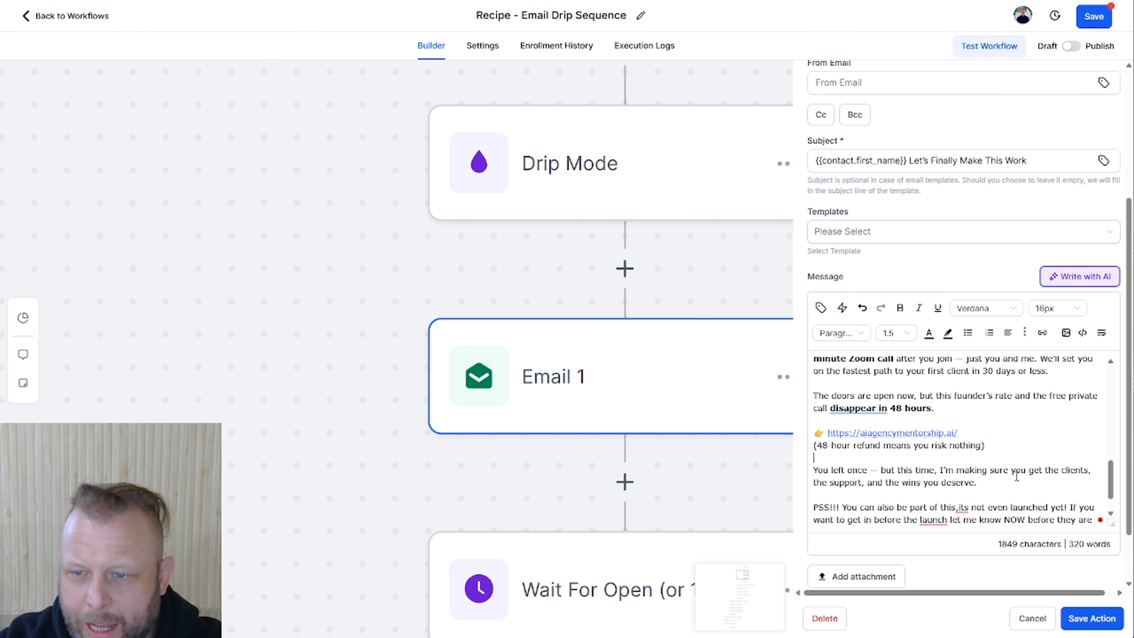
# Step: Copy the instantaiagency.ai link and open a new browser tab
pyautogui.scroll(-2, 1011, 472)
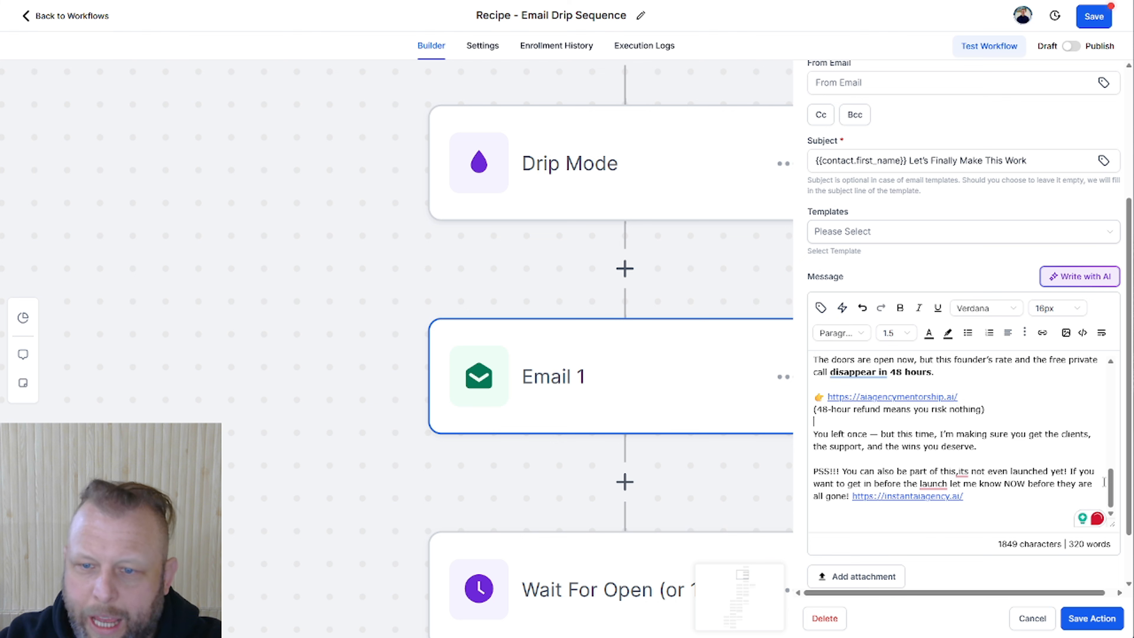
pyautogui.moveTo(964, 496); pyautogui.dragTo(852, 496)
pyautogui.hotkey('ctrl', 'c')
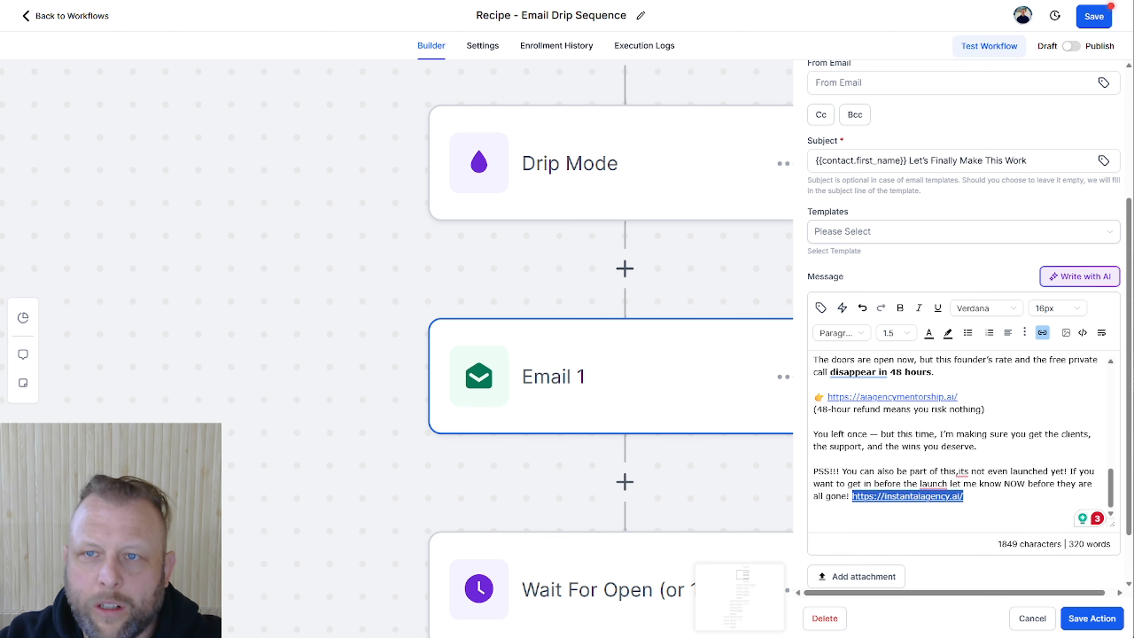
pyautogui.hotkey('ctrl', 't')
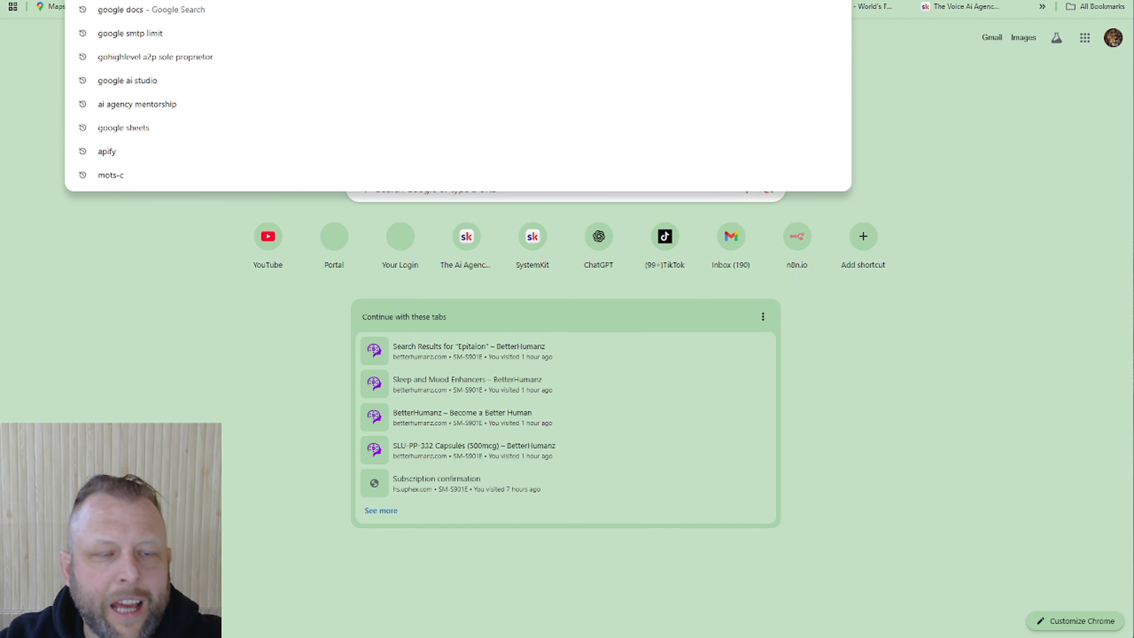
pyautogui.hotkey('ctrl', 'v')
pyautogui.press('Return')
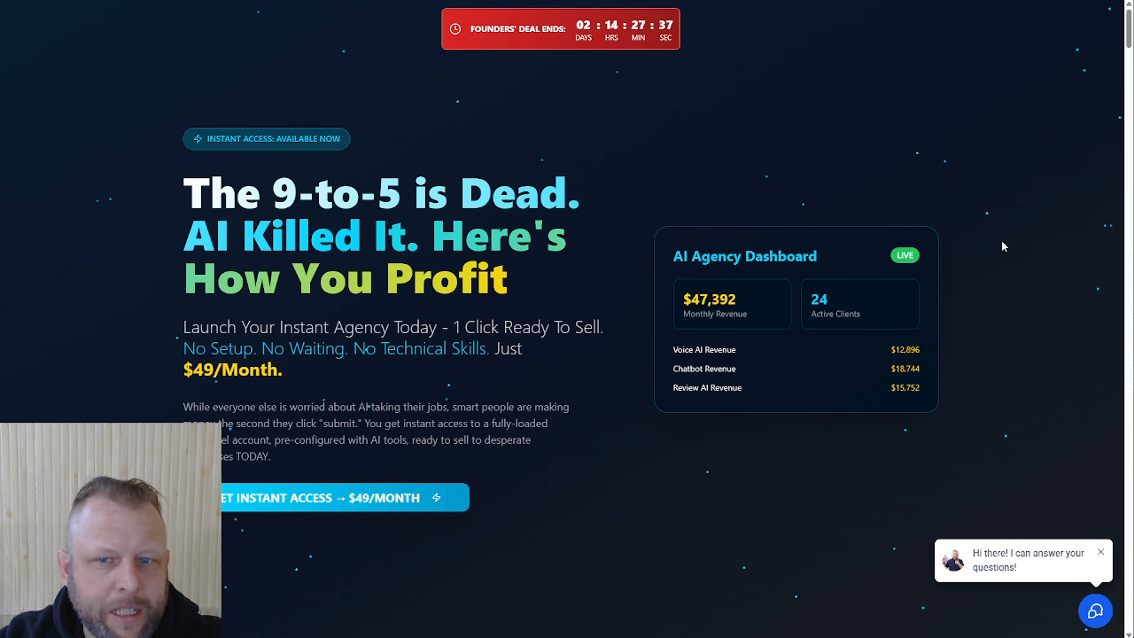
pyautogui.scroll(-20, 864, 237)
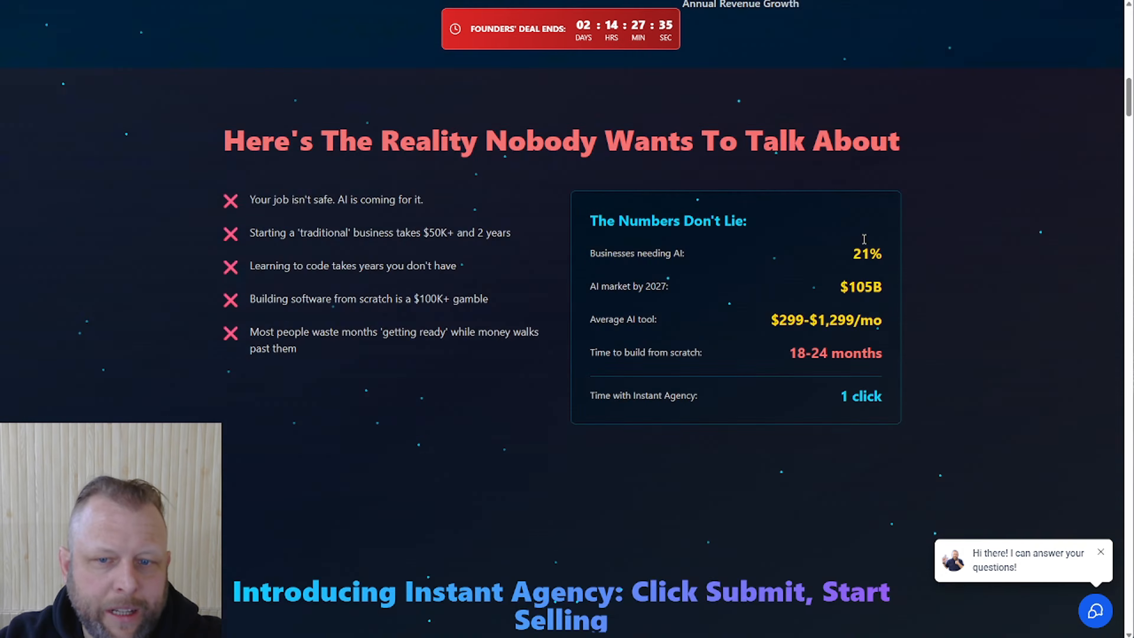
pyautogui.scroll(-20, 863, 243)
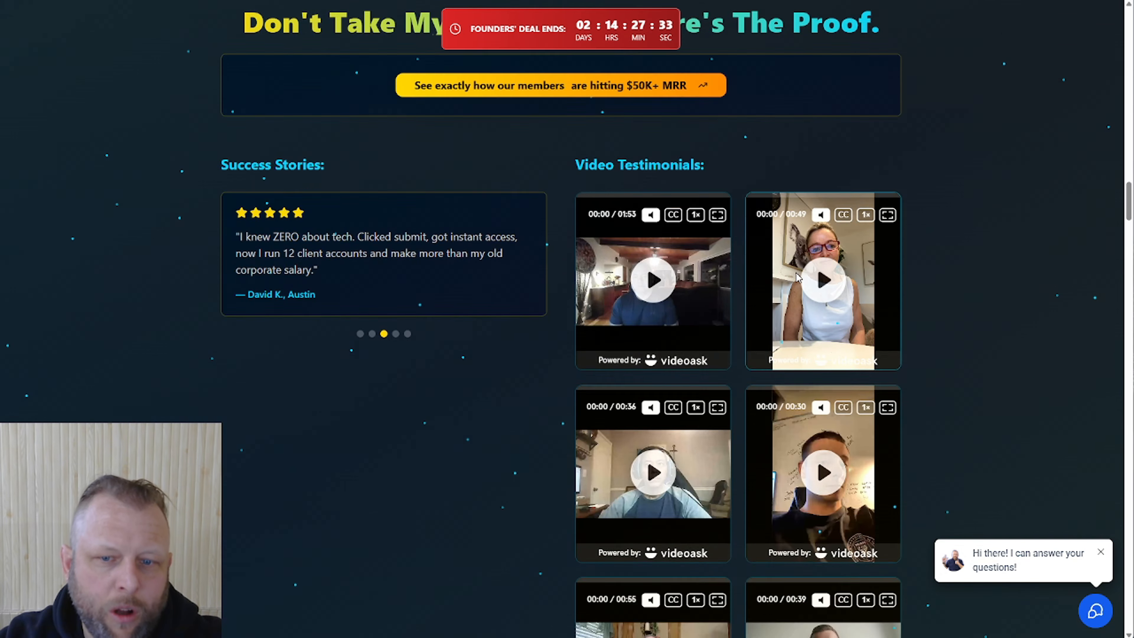
pyautogui.scroll(-20, 797, 282)
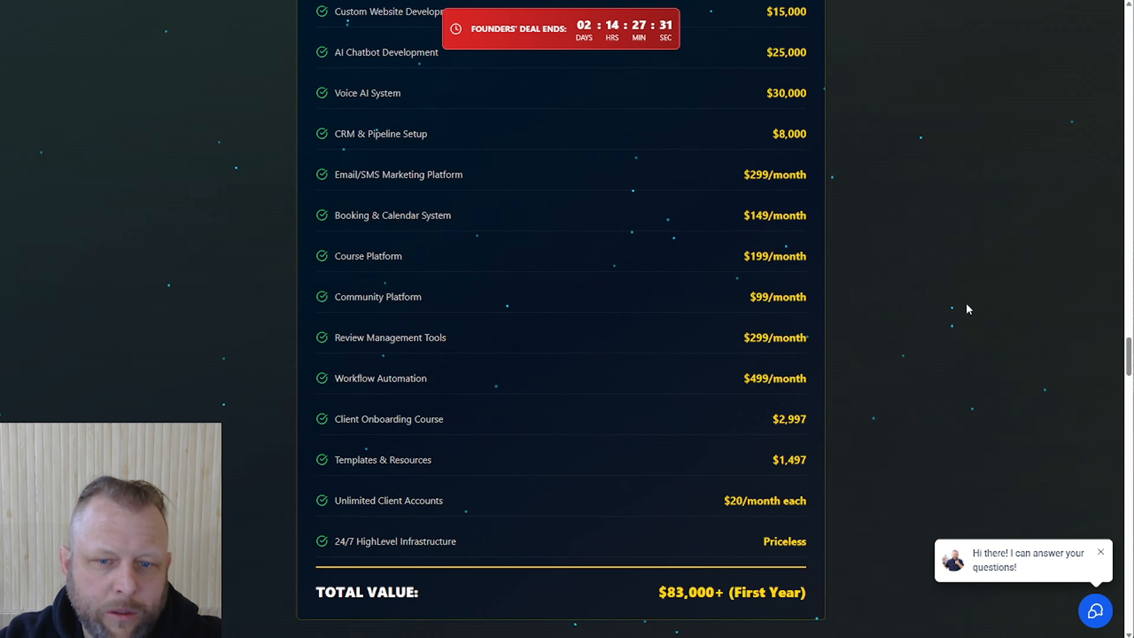
pyautogui.scroll(-9, 966, 305)
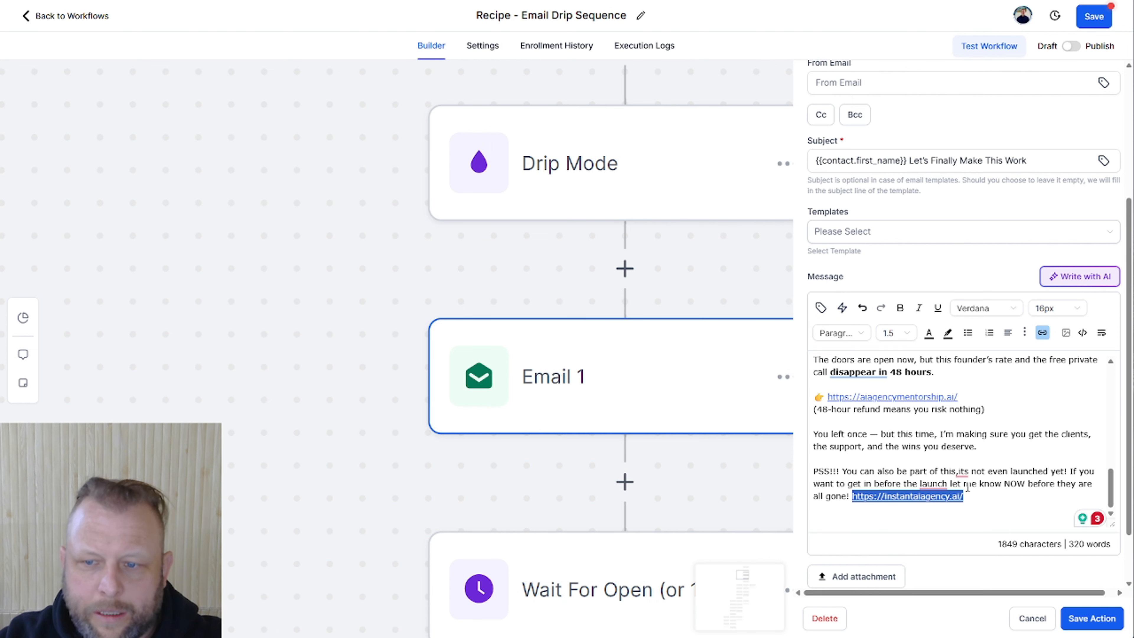
# Step: Paste the AI Automation Agency Mentorship Program sign-off on a new line after the final link
pyautogui.press('Return')
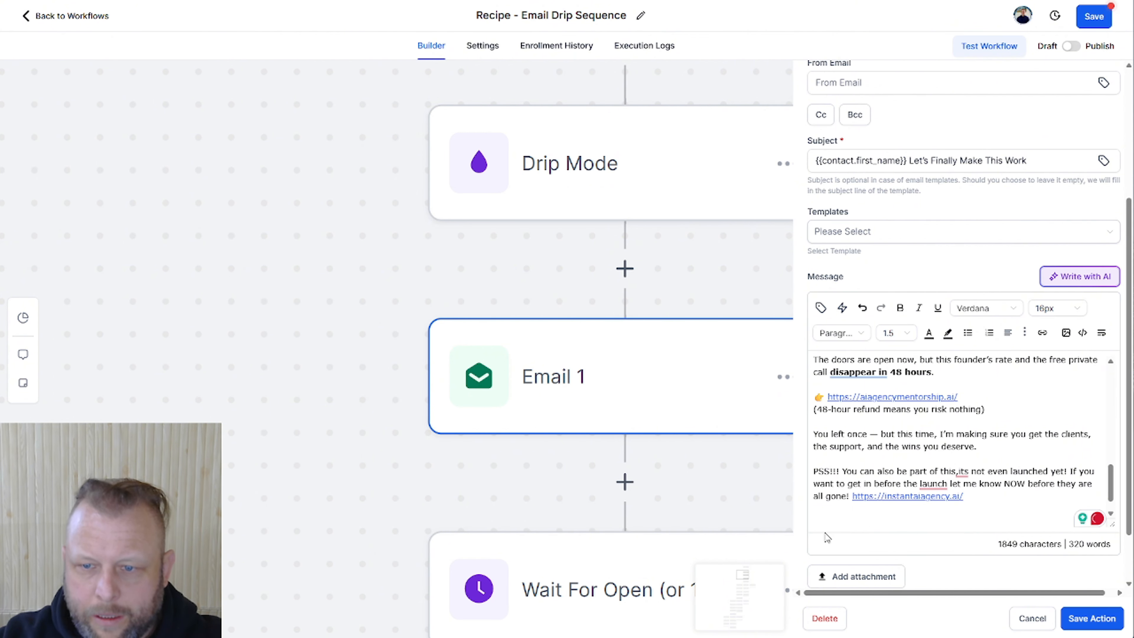
pyautogui.write('Altus AI Automation Agency Mentorship Program')
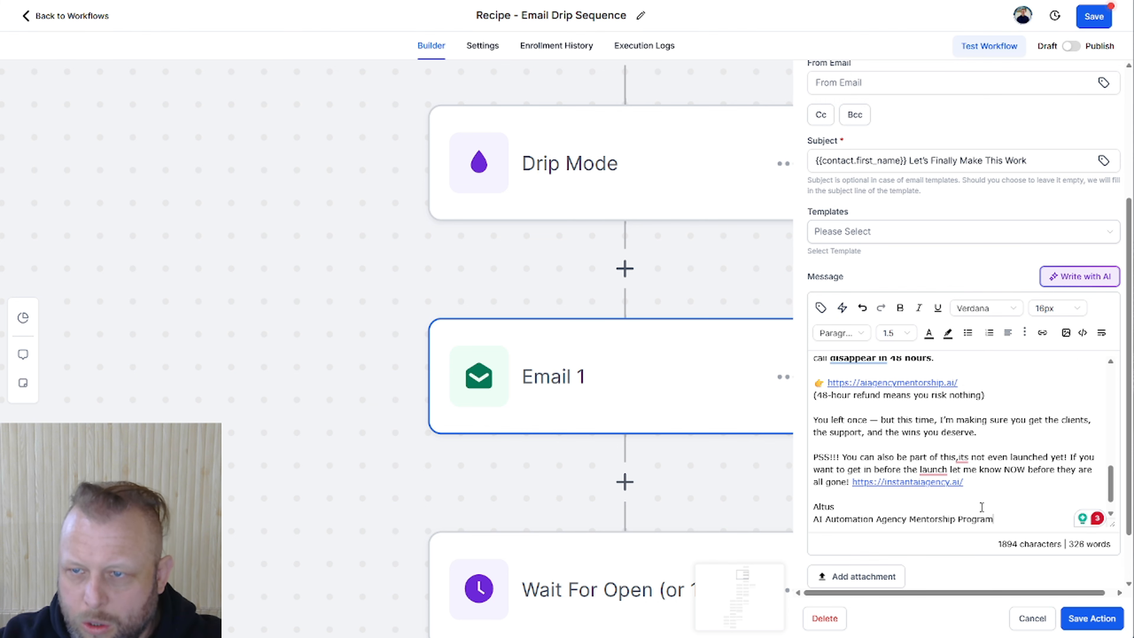
pyautogui.scroll(2, 962, 519)
pyautogui.scroll(-3, 946, 558)
pyautogui.scroll(-1, 937, 574)
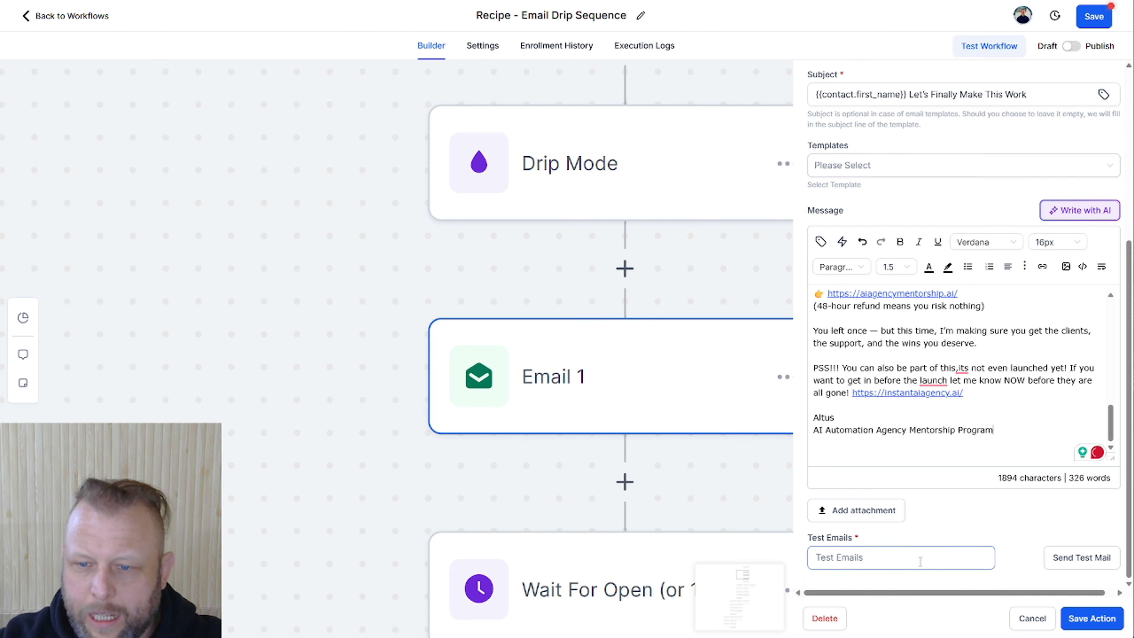
# Step: Send a test copy to your own e-mail address and save the email action
pyautogui.click(879, 554)
pyautogui.write('altussny')
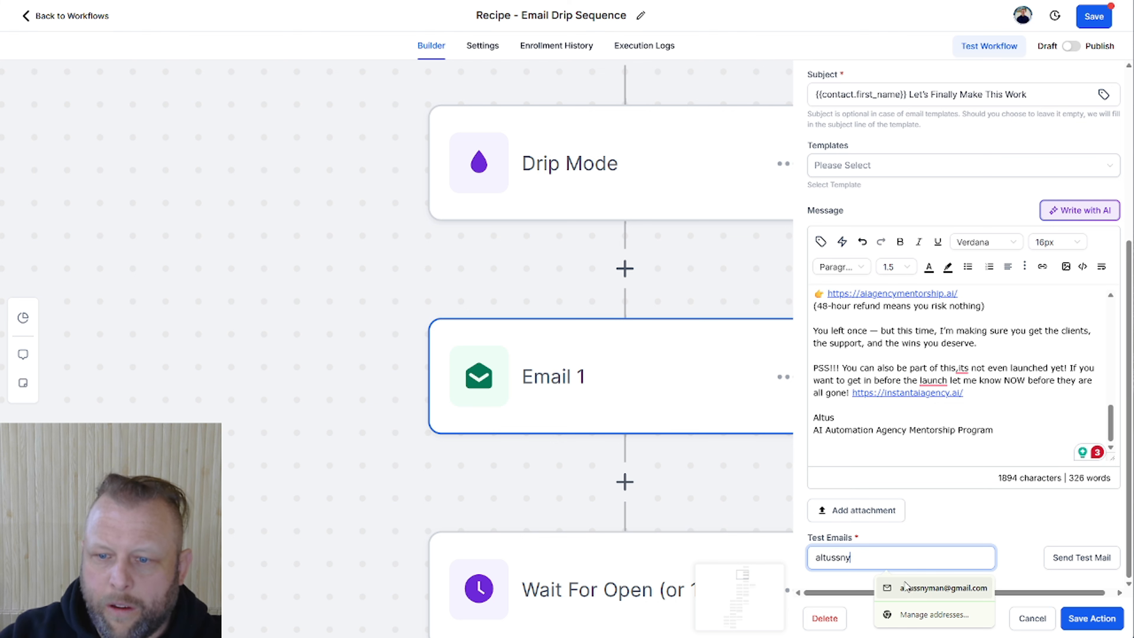
pyautogui.click(938, 588)
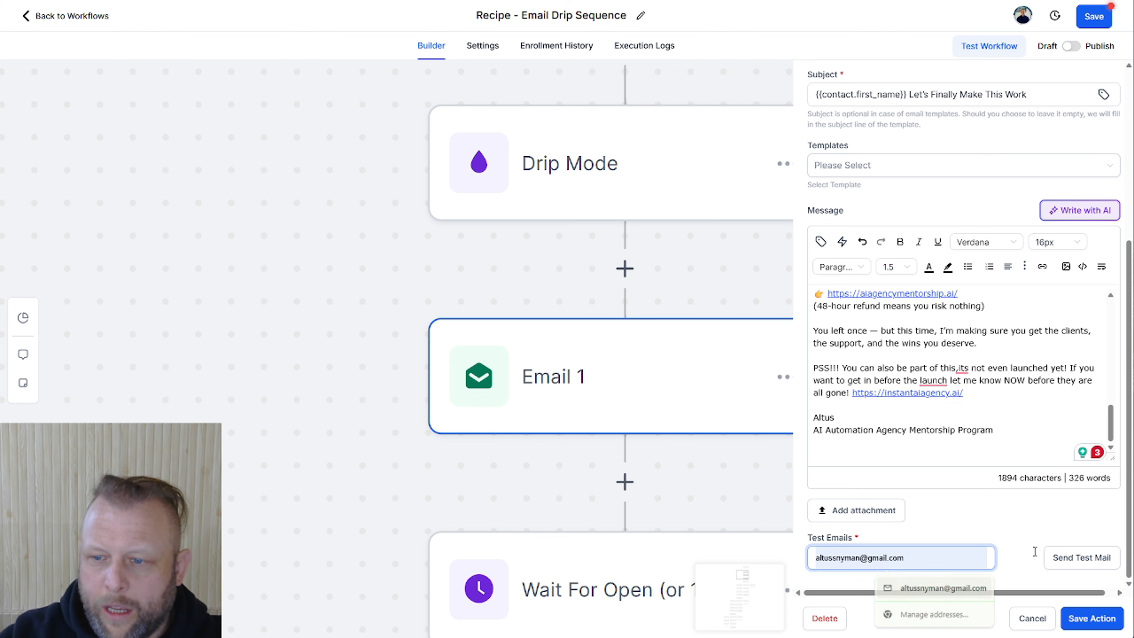
pyautogui.click(1076, 558)
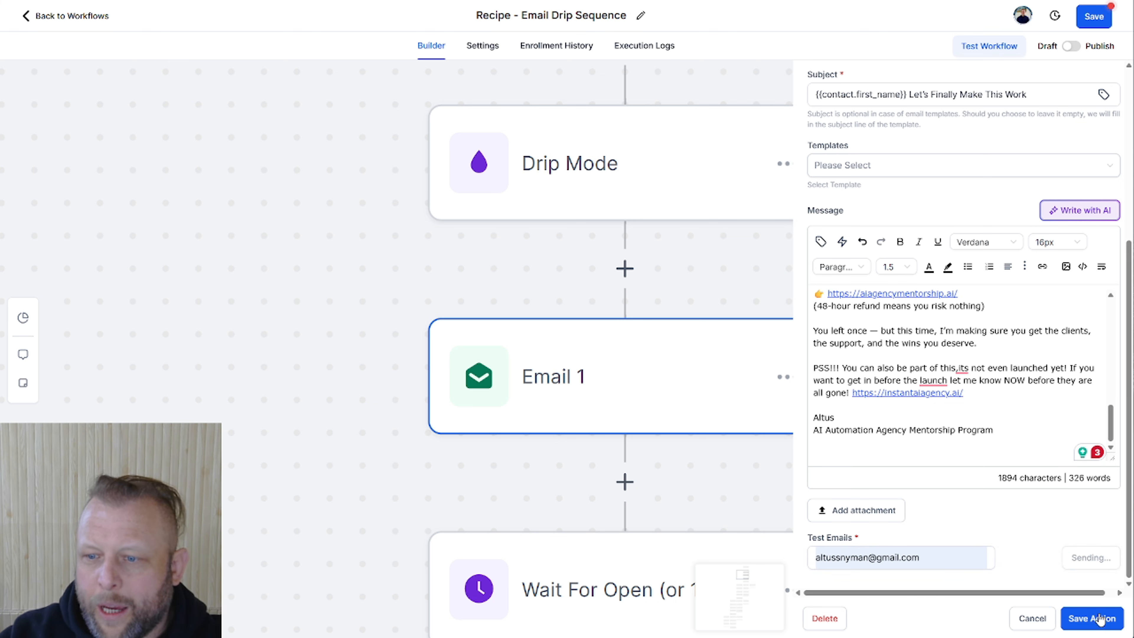
pyautogui.click(1094, 619)
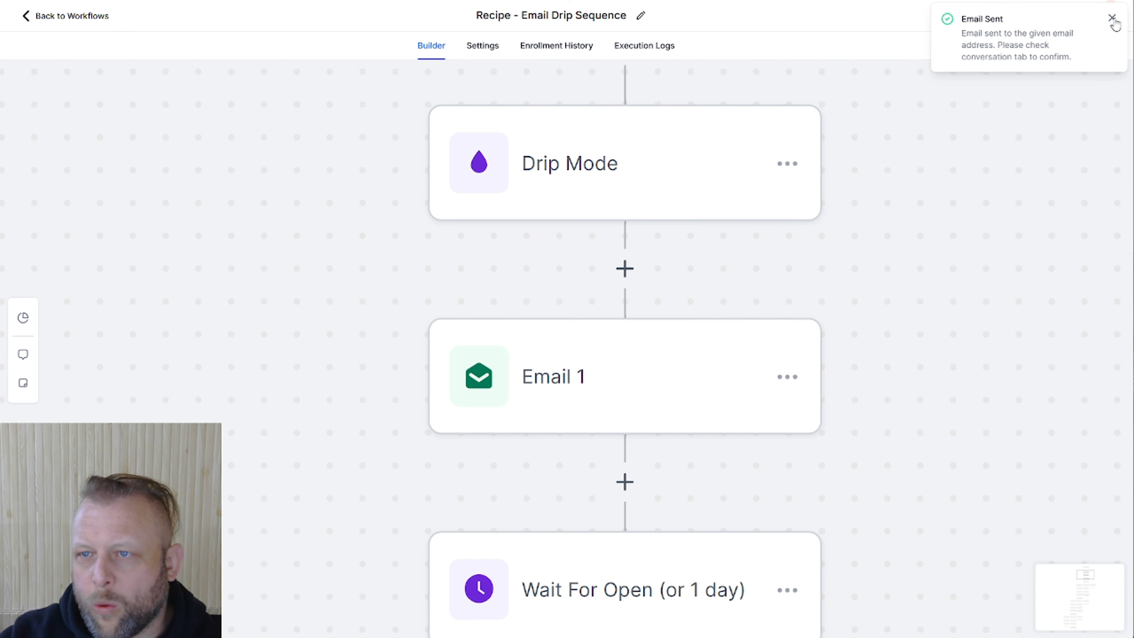
pyautogui.click(1112, 19)
# Step: Save the workflow and change its title to 'August Email Offer Invite'
pyautogui.click(1085, 16)
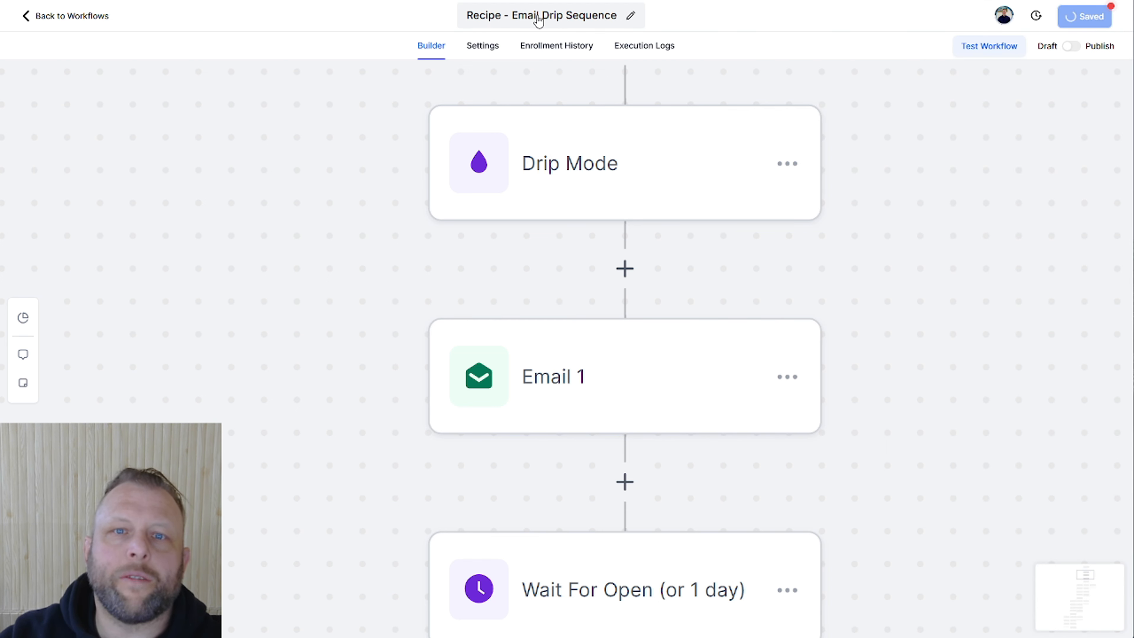
pyautogui.click(629, 15)
pyautogui.tripleClick(593, 15)
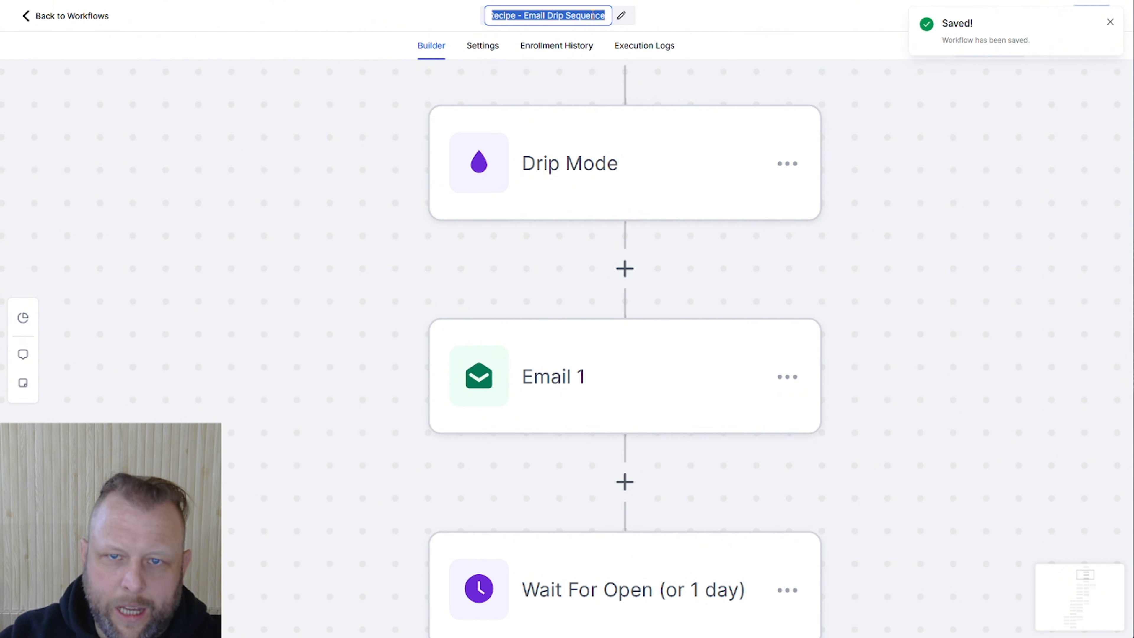
pyautogui.write('August Email')
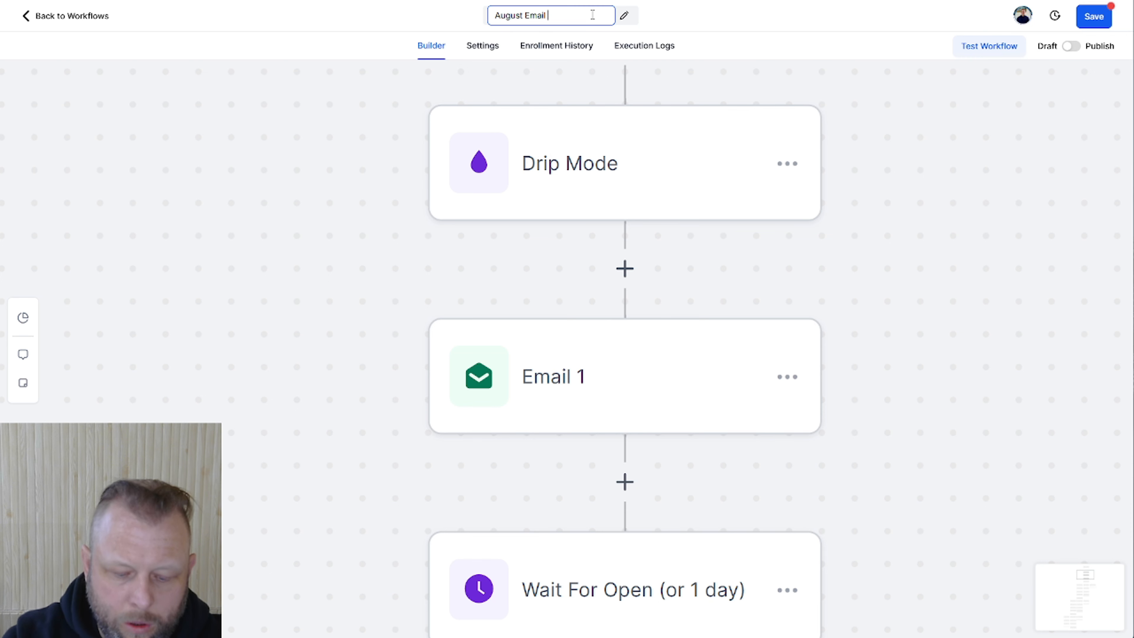
pyautogui.write(' Offer Invite')
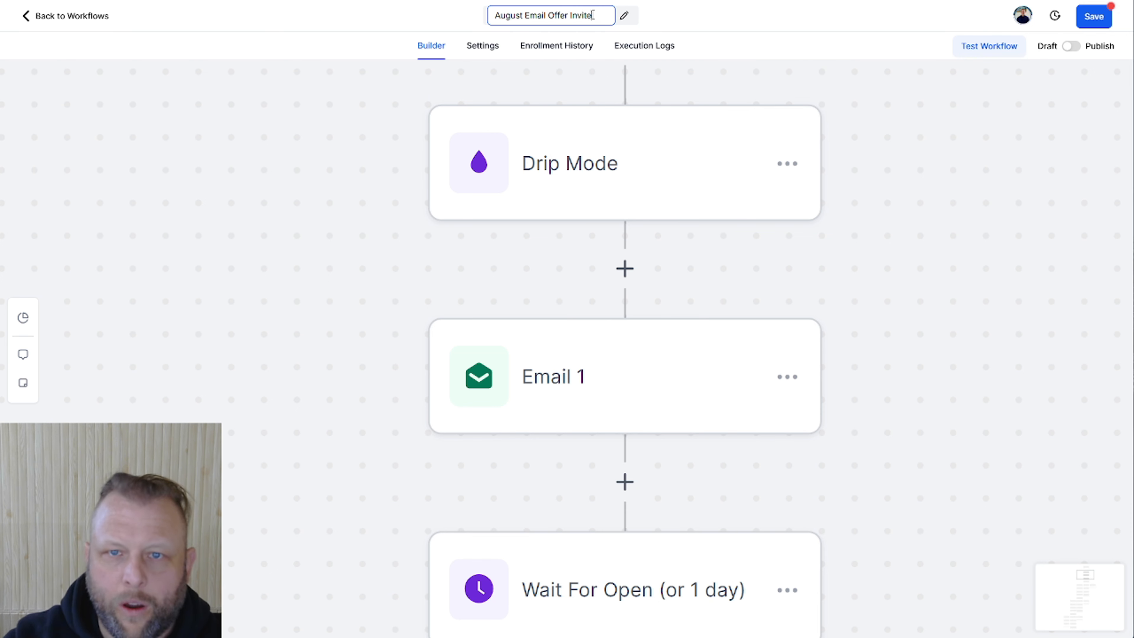
pyautogui.click(972, 106)
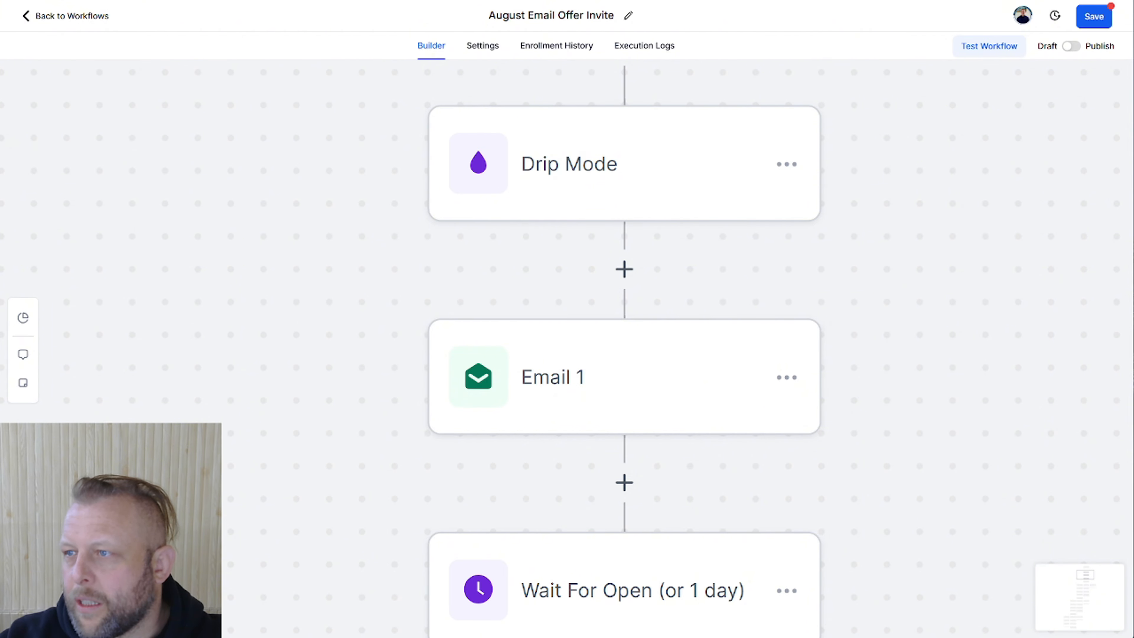
# Step: In the Gmail test email, open the Loom, mentorship and instantaiagency.ai links in new tabs
pyautogui.moveTo(1133, 27); pyautogui.dragTo(541, 0)
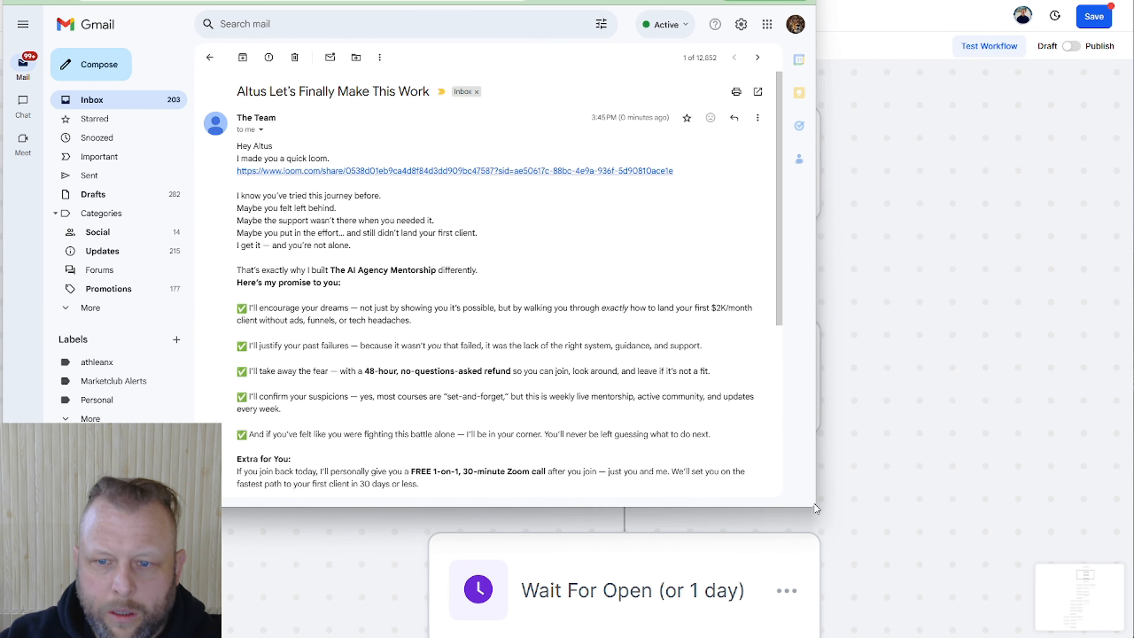
pyautogui.moveTo(815, 508); pyautogui.dragTo(1028, 637)
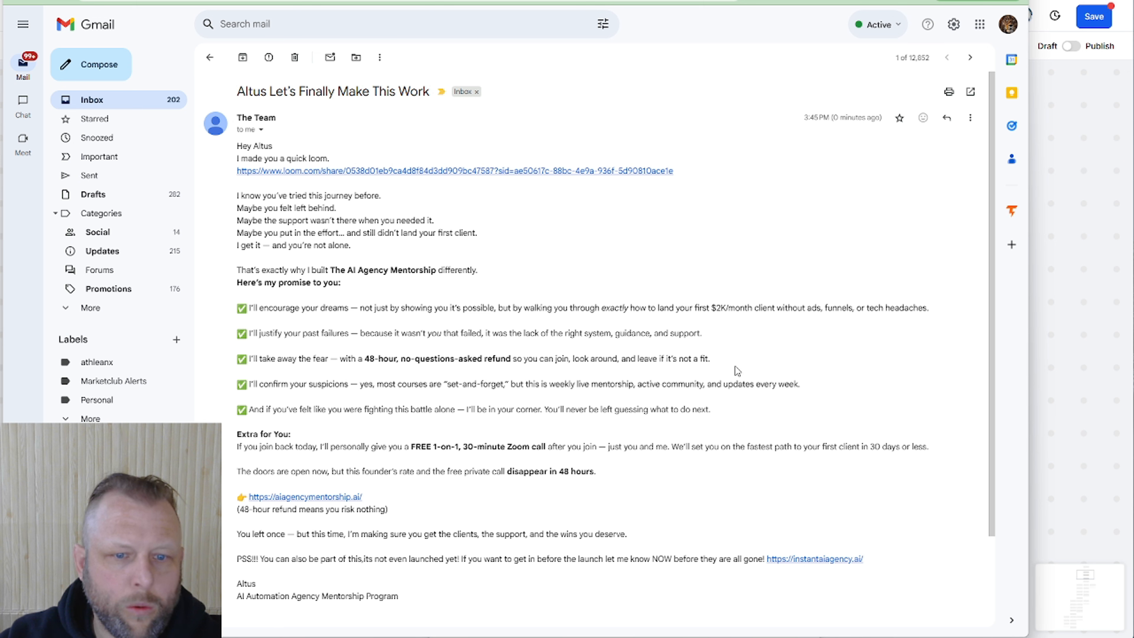
pyautogui.rightClick(625, 177)
pyautogui.click(675, 188)
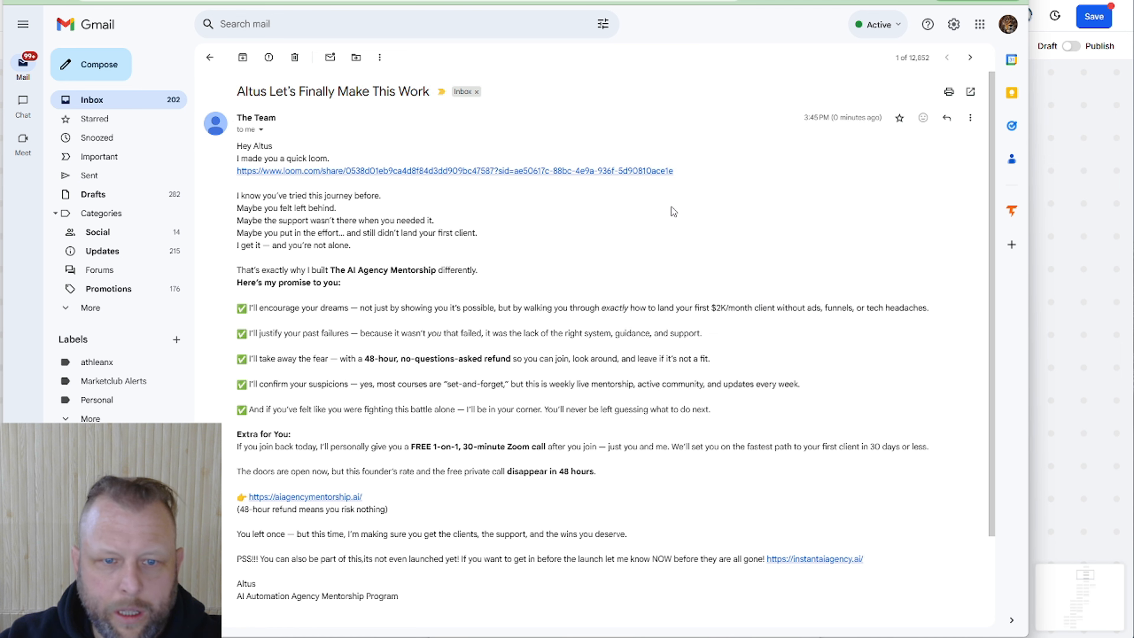
pyautogui.rightClick(308, 499)
pyautogui.click(389, 511)
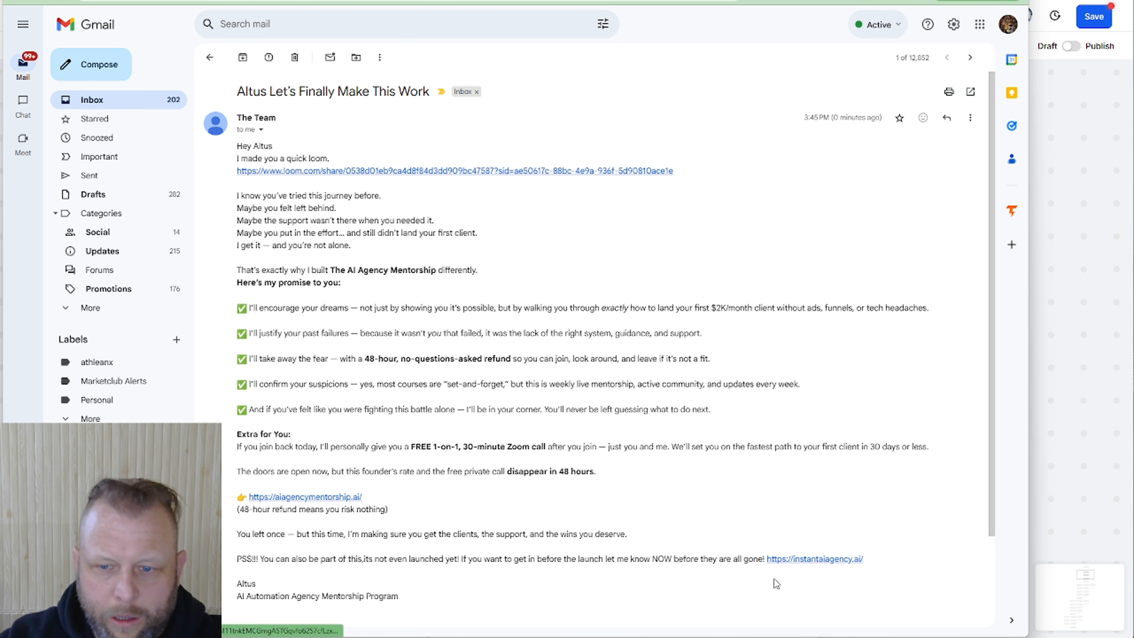
pyautogui.rightClick(806, 562)
pyautogui.click(874, 574)
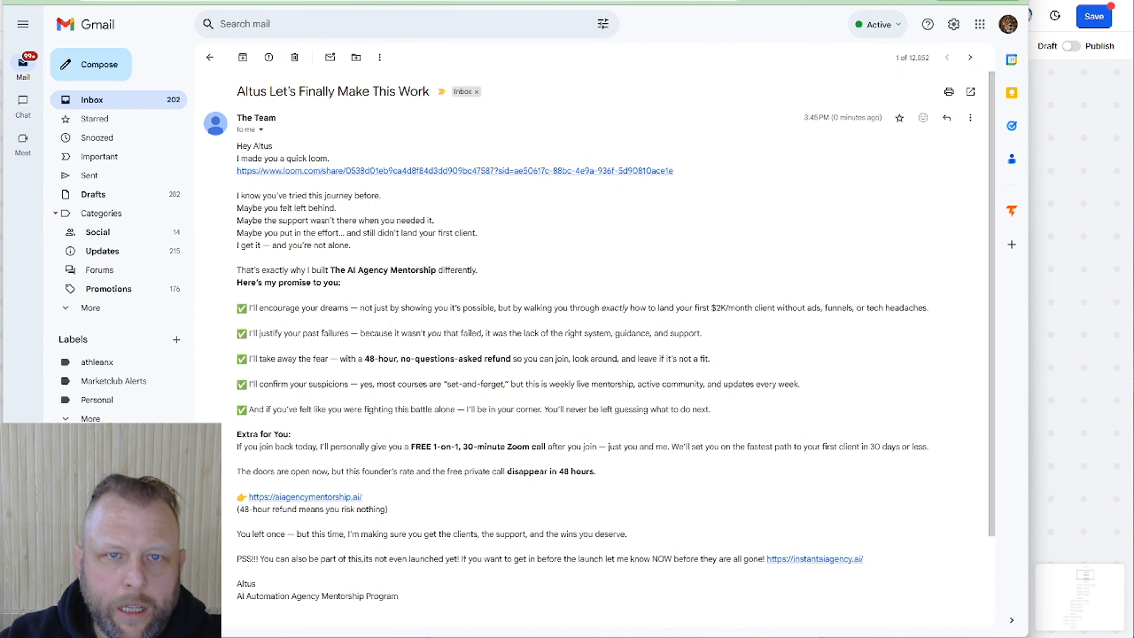
# Step: Check the Loom, AI Agency Mentorship and instantaiagency.ai tabs, then return to the workflow builder
pyautogui.hotkey('ctrl', 'Tab')
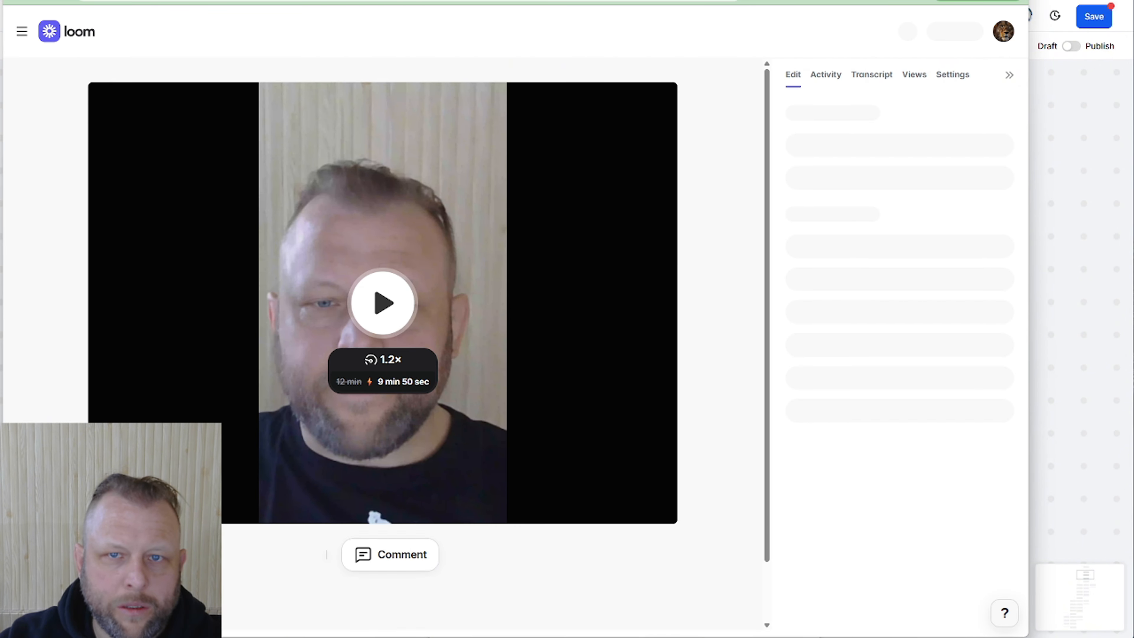
pyautogui.hotkey('ctrl', 'Tab')
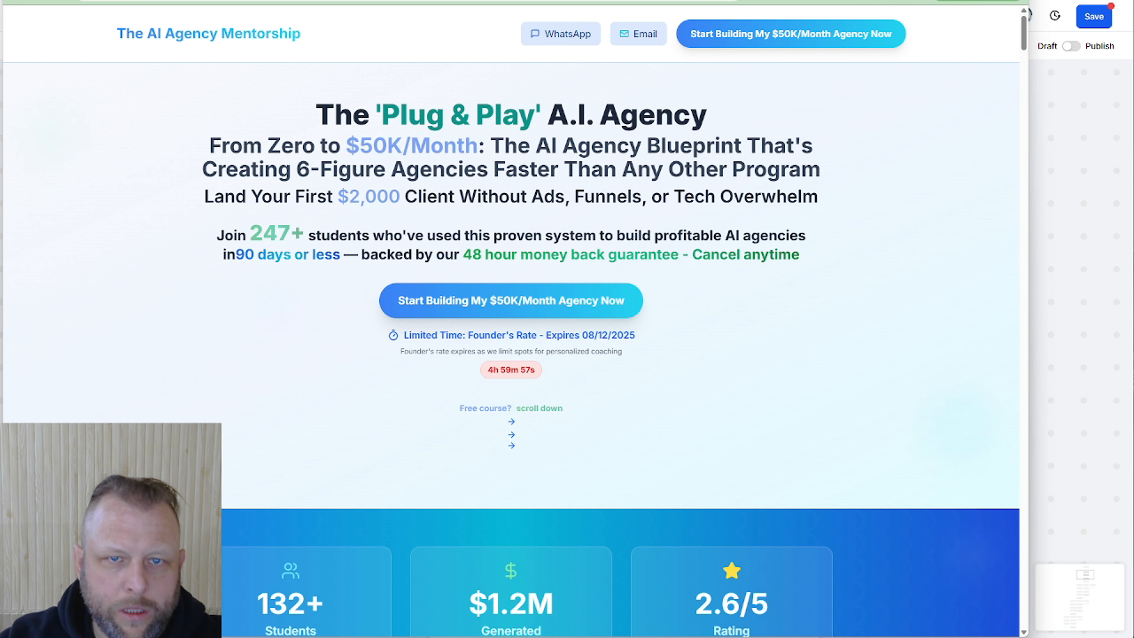
pyautogui.hotkey('ctrl', 'Tab')
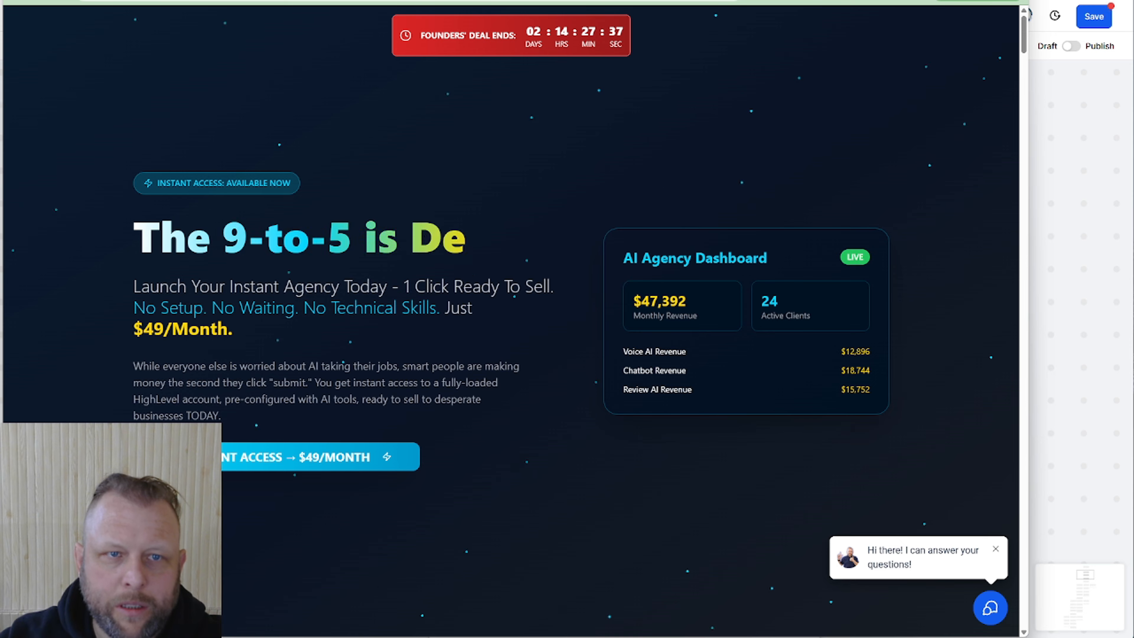
pyautogui.hotkey('ctrl', 'Tab')
pyautogui.hotkey('ctrl', 'Tab')
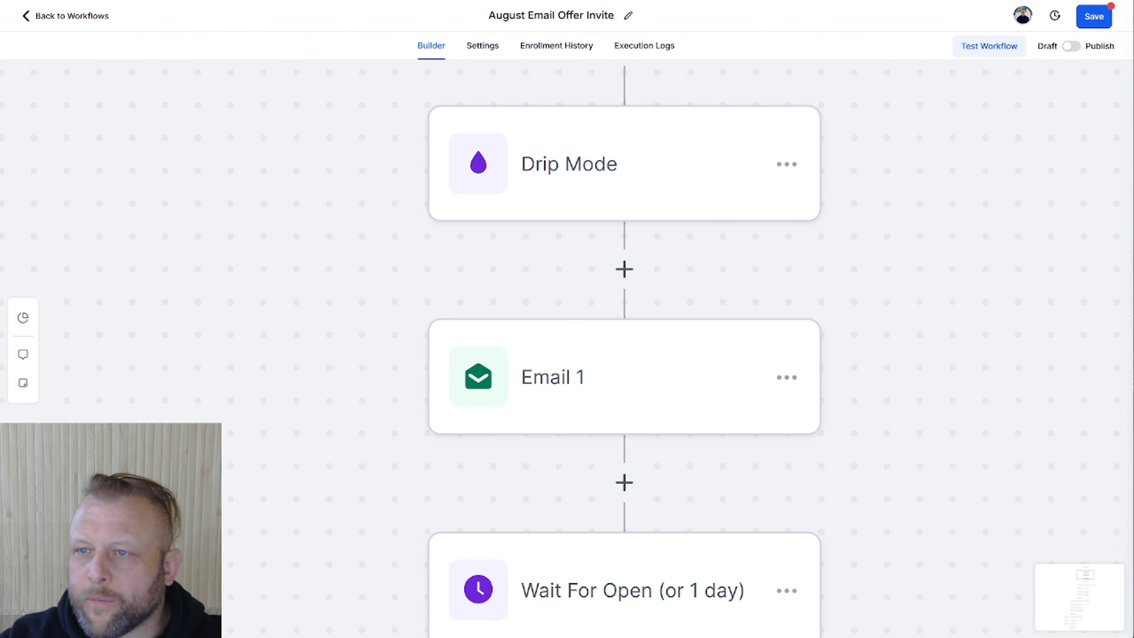
# Step: Save the workflow and review the Wait For Open step's settings without changing them
pyautogui.scroll(-1, 842, 264)
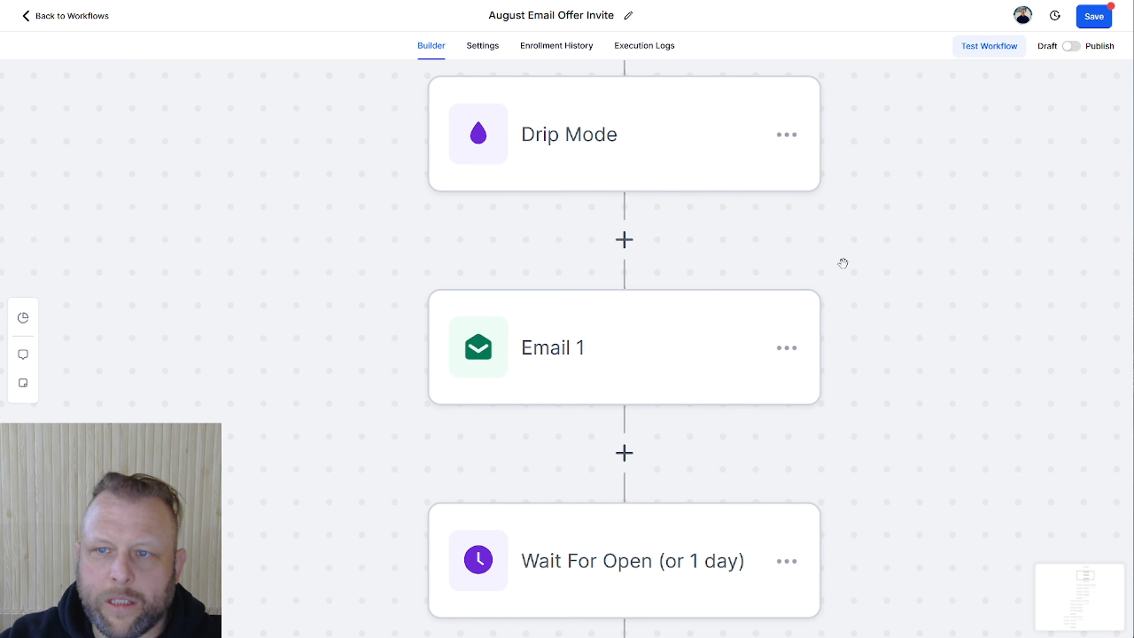
pyautogui.click(1096, 17)
pyautogui.scroll(-6, 716, 231)
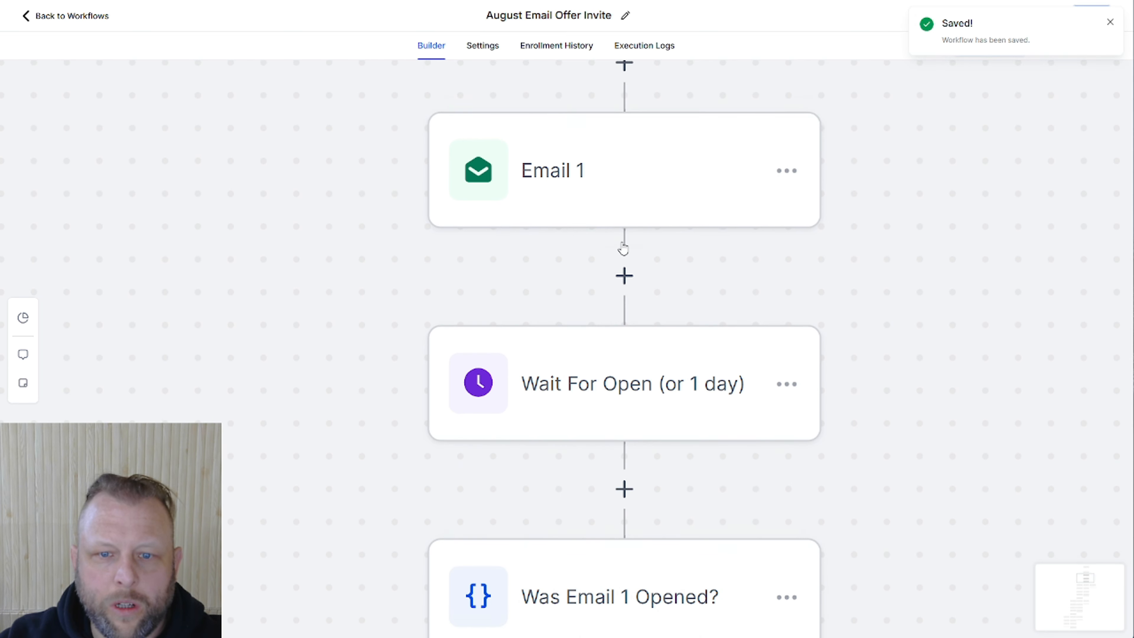
pyautogui.scroll(-3, 624, 248)
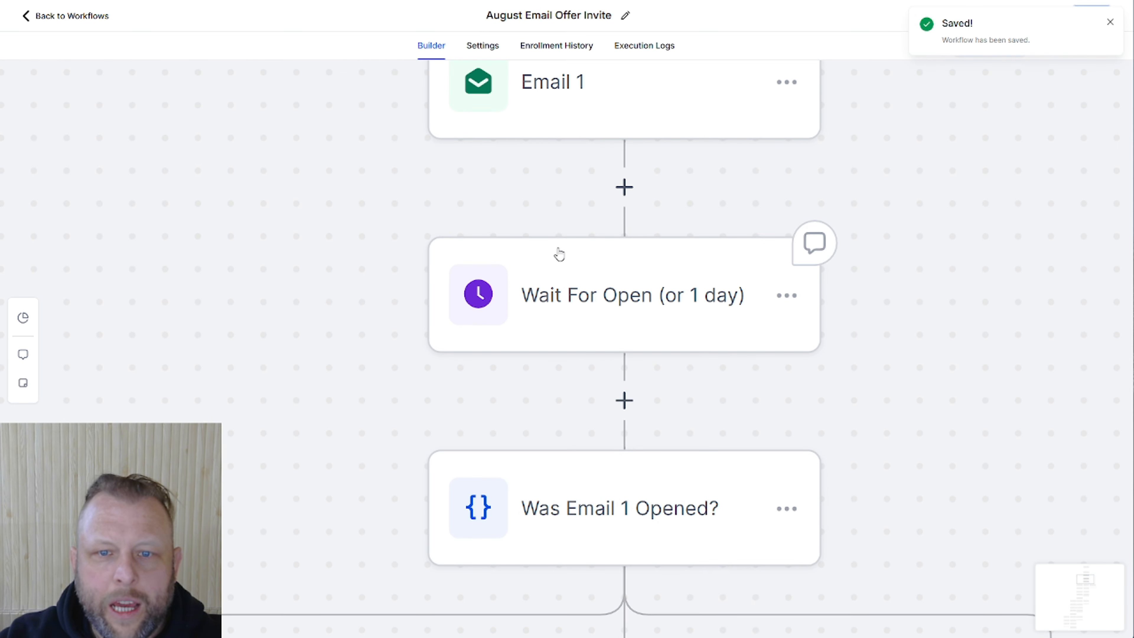
pyautogui.click(708, 307)
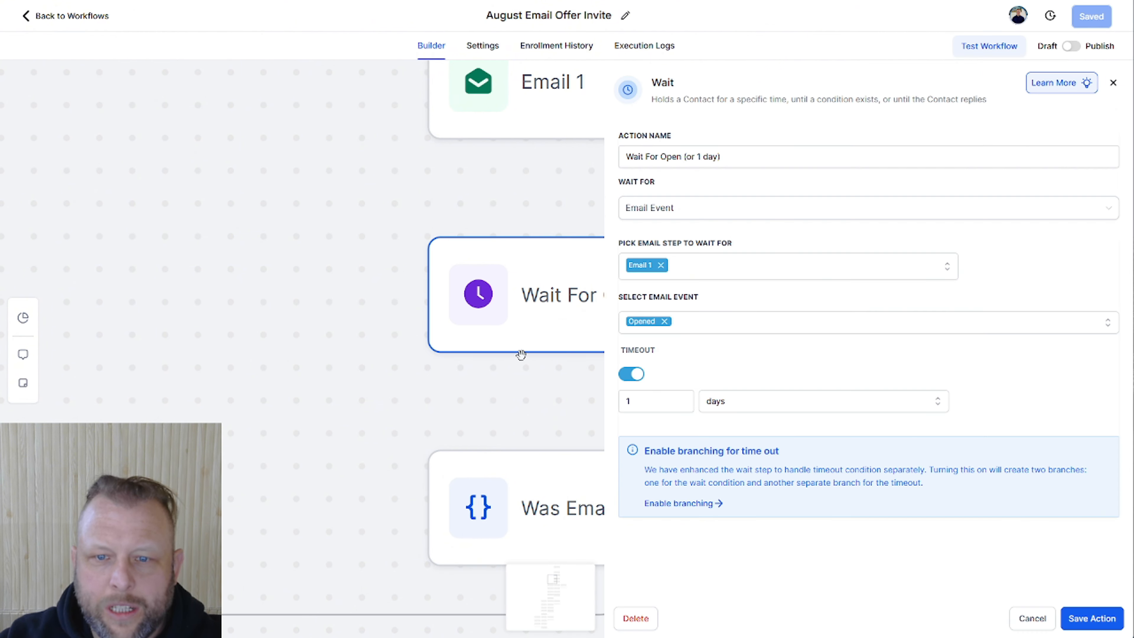
pyautogui.click(1027, 619)
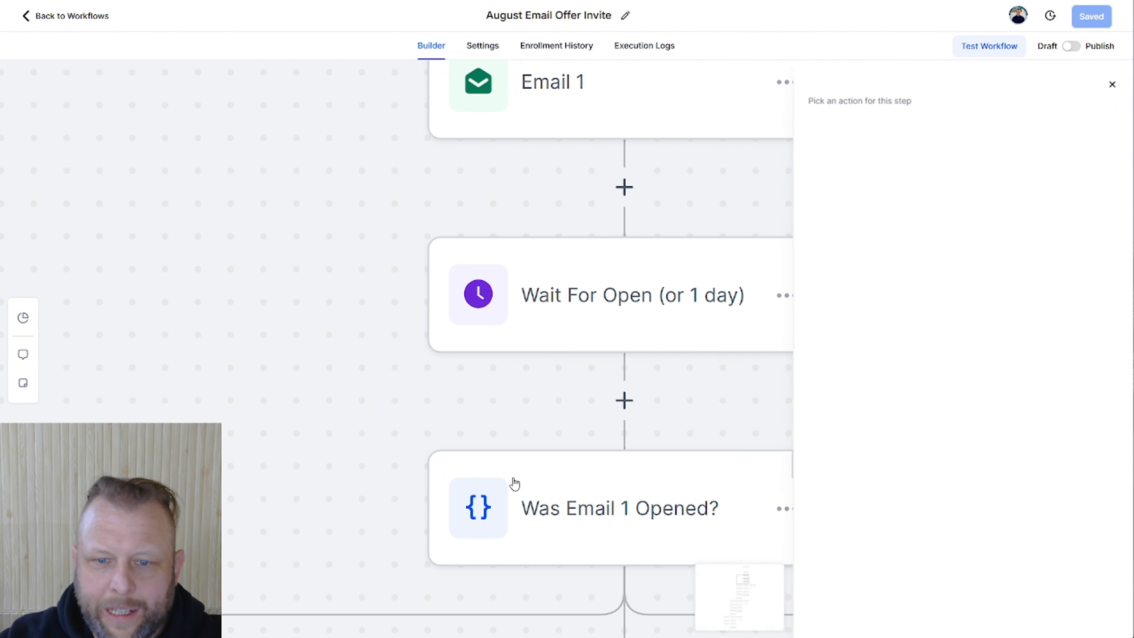
# Step: Review the Was Email 1 Opened condition unchanged, then open the Email 1 With New Subject action
pyautogui.scroll(-3, 515, 483)
pyautogui.click(608, 393)
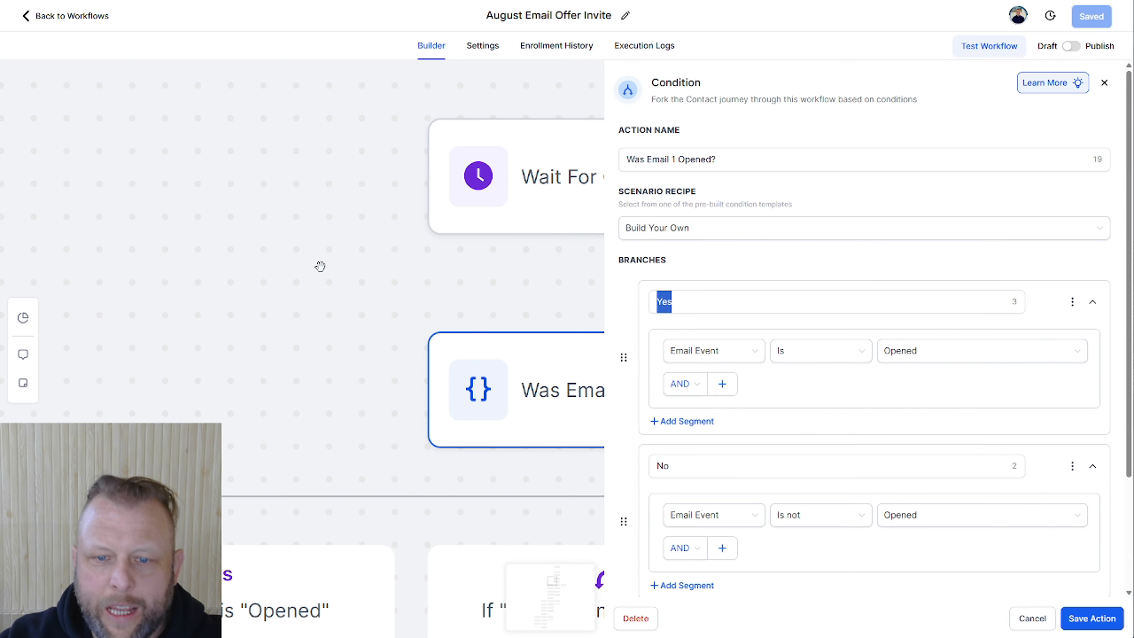
pyautogui.scroll(-3, 320, 267)
pyautogui.click(1032, 618)
pyautogui.scroll(-3, 418, 342)
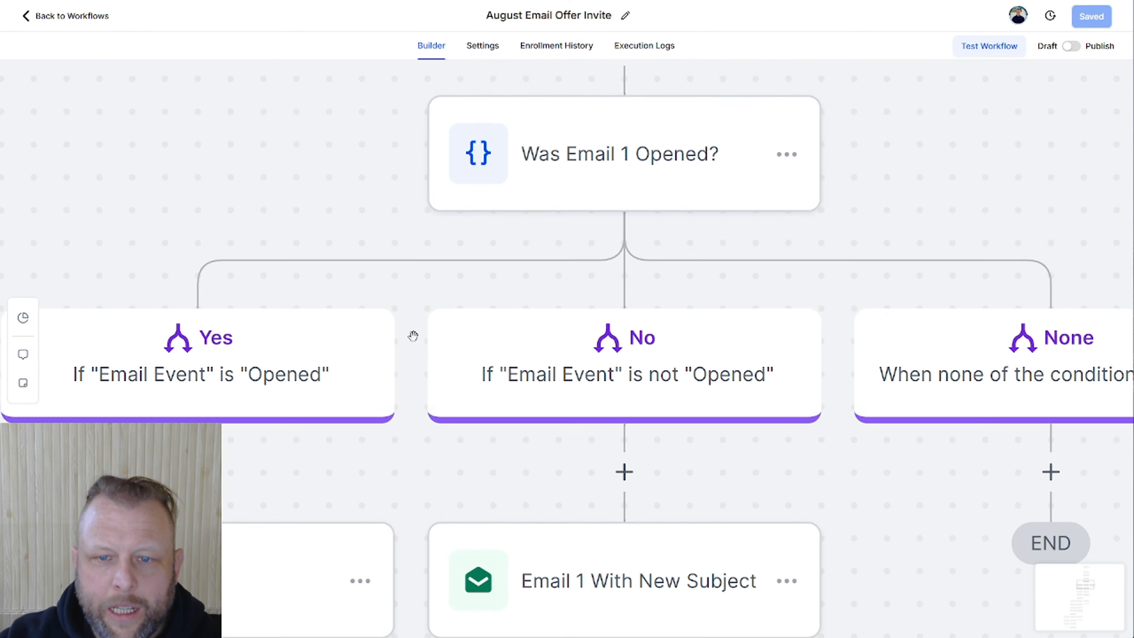
pyautogui.scroll(-5, 413, 336)
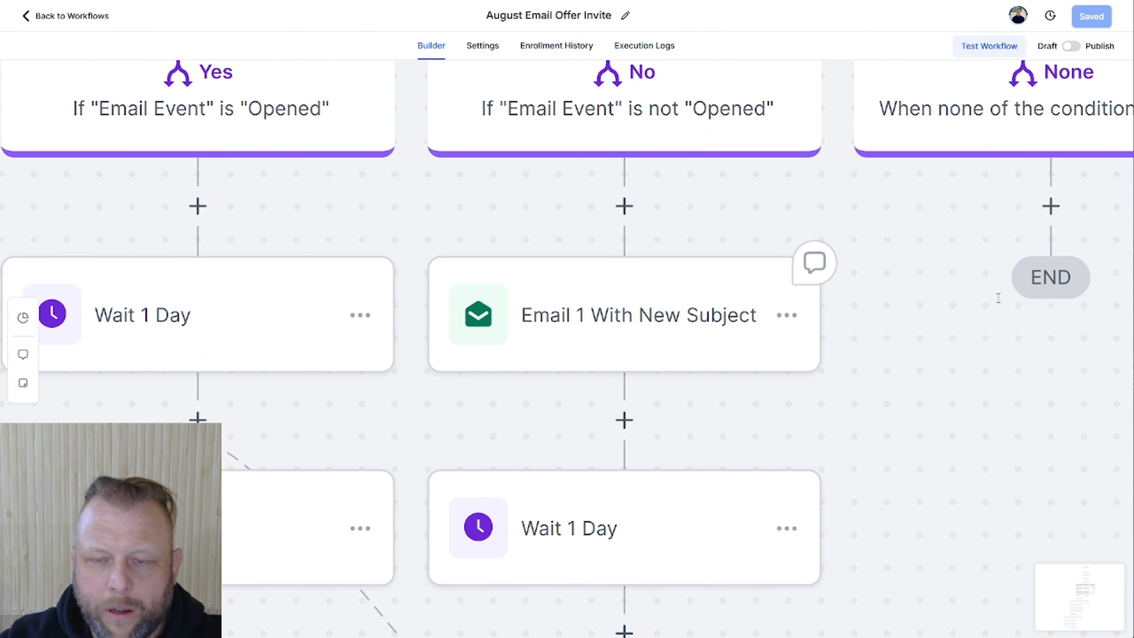
pyautogui.click(639, 315)
# Step: Replace the follow-up email's placeholder subject with 'Did you see yesterday's Email'
pyautogui.scroll(-3, 992, 366)
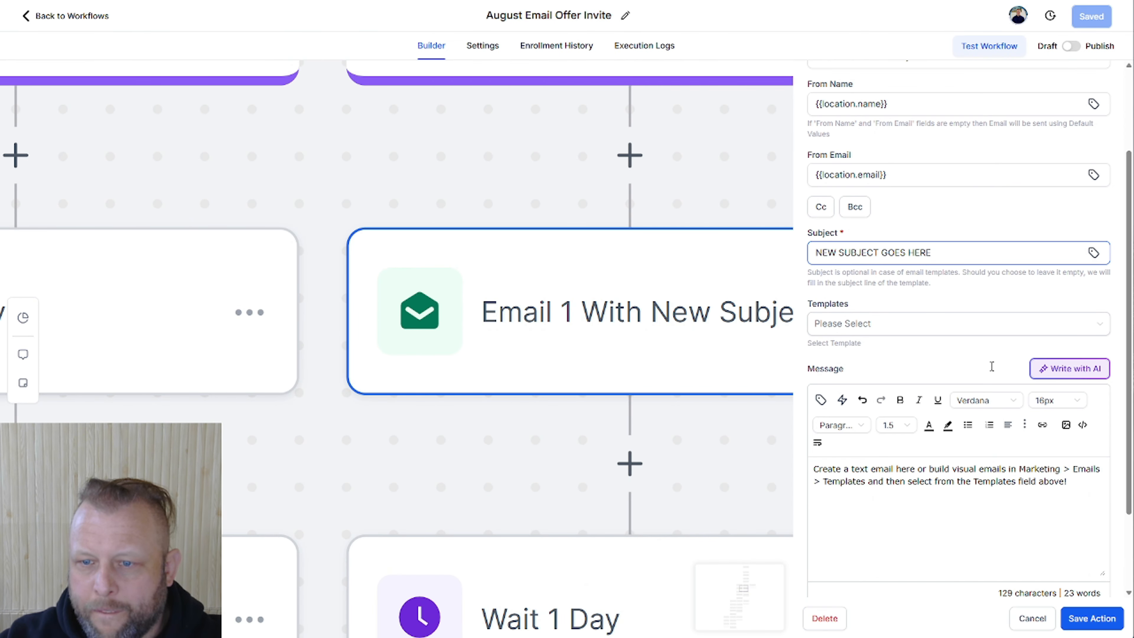
pyautogui.scroll(3, 992, 366)
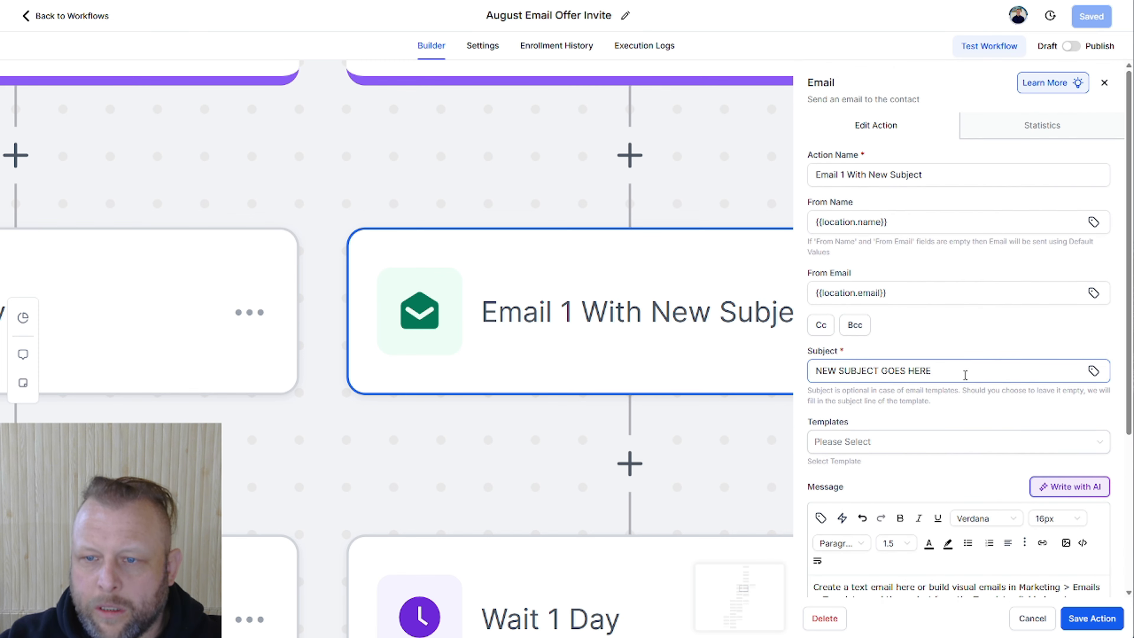
pyautogui.moveTo(935, 371); pyautogui.dragTo(779, 379)
pyautogui.write('Dod')
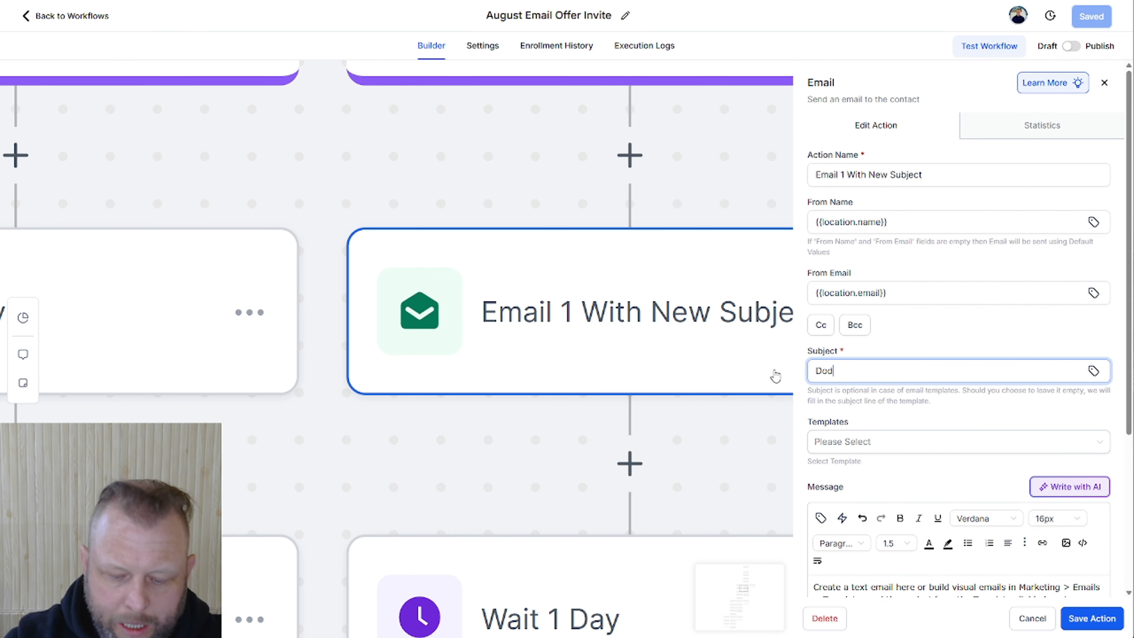
pyautogui.write(" you see yesterday's Email")
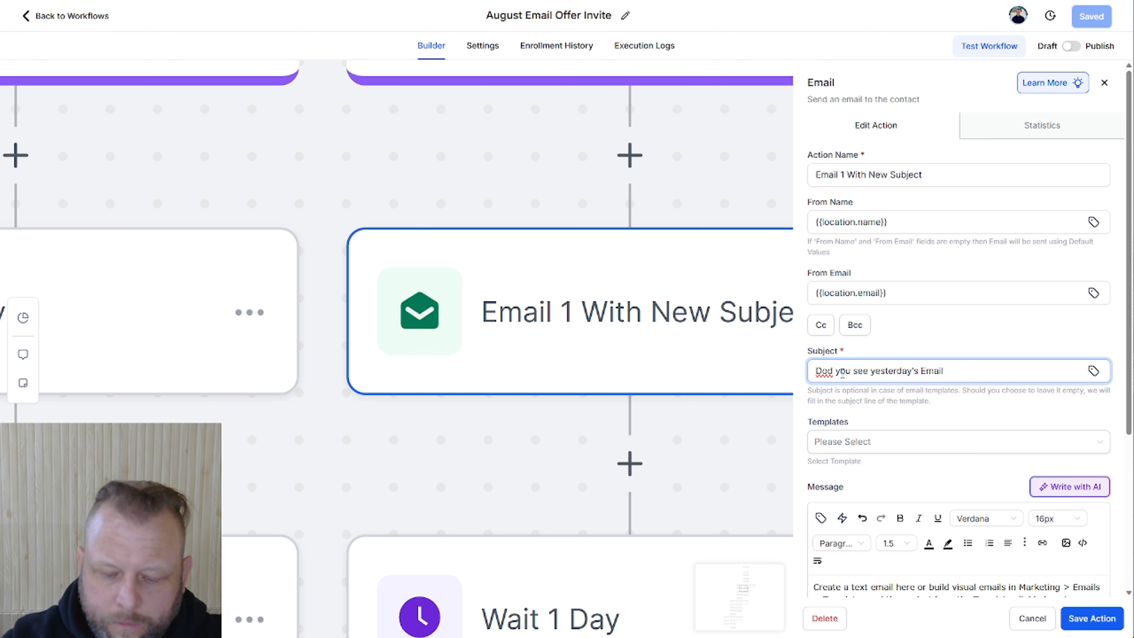
pyautogui.press('BackSpace')
pyautogui.write('i')
# Step: Write a 'Hi' + First Name body noting yesterday's Loom email wasn't opened, then open Write with AI
pyautogui.scroll(-4, 842, 373)
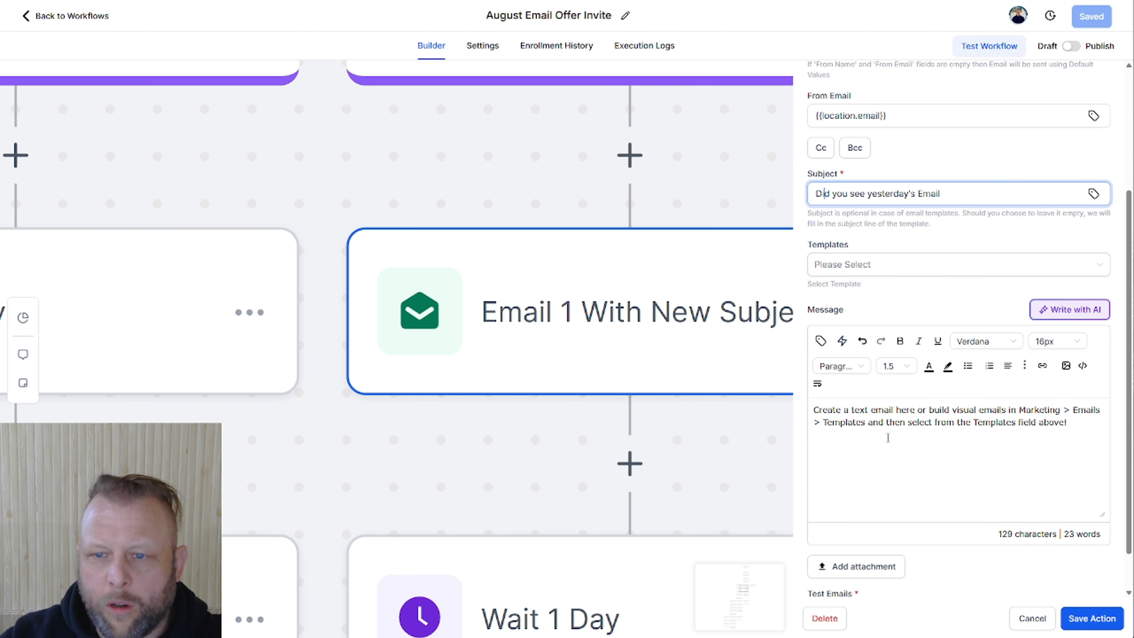
pyautogui.tripleClick(890, 424)
pyautogui.write('Hi')
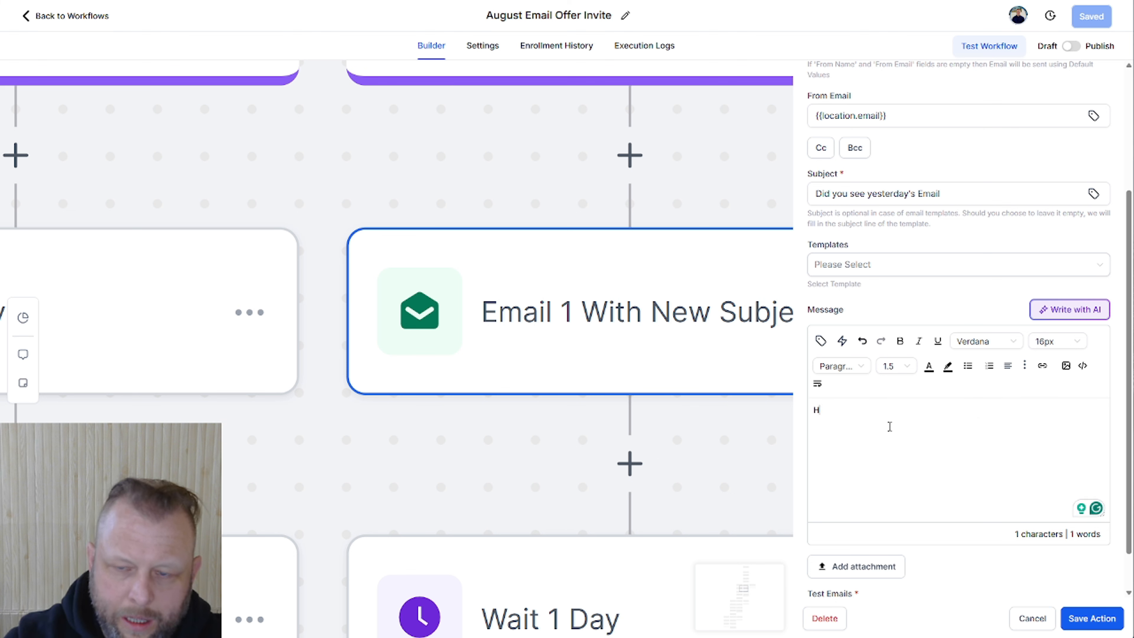
pyautogui.click(820, 341)
pyautogui.click(831, 72)
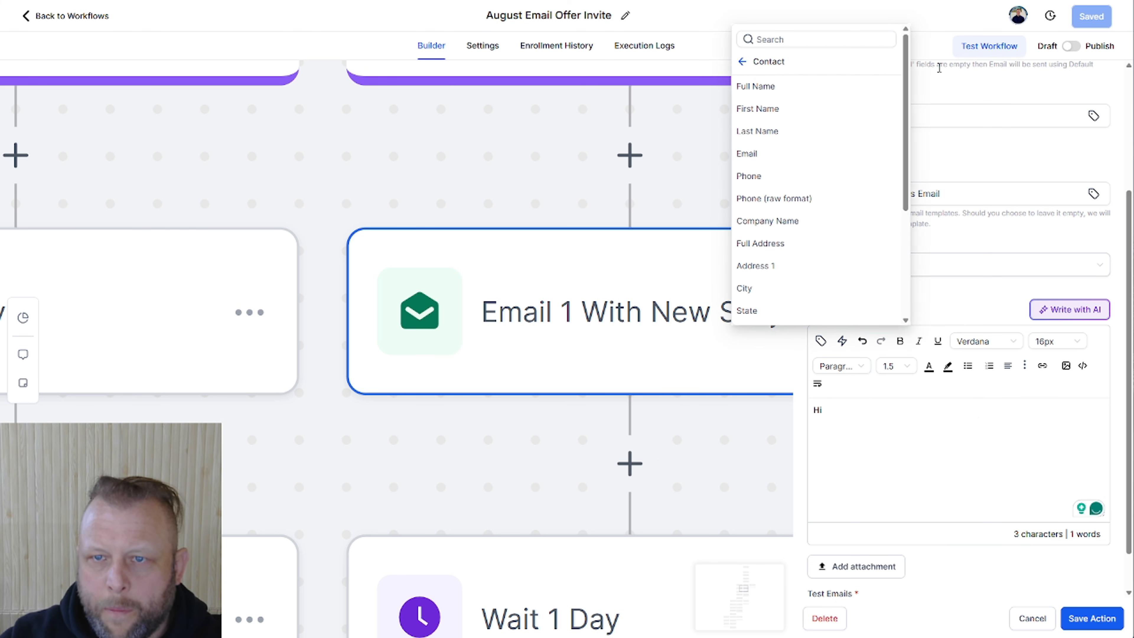
pyautogui.click(813, 109)
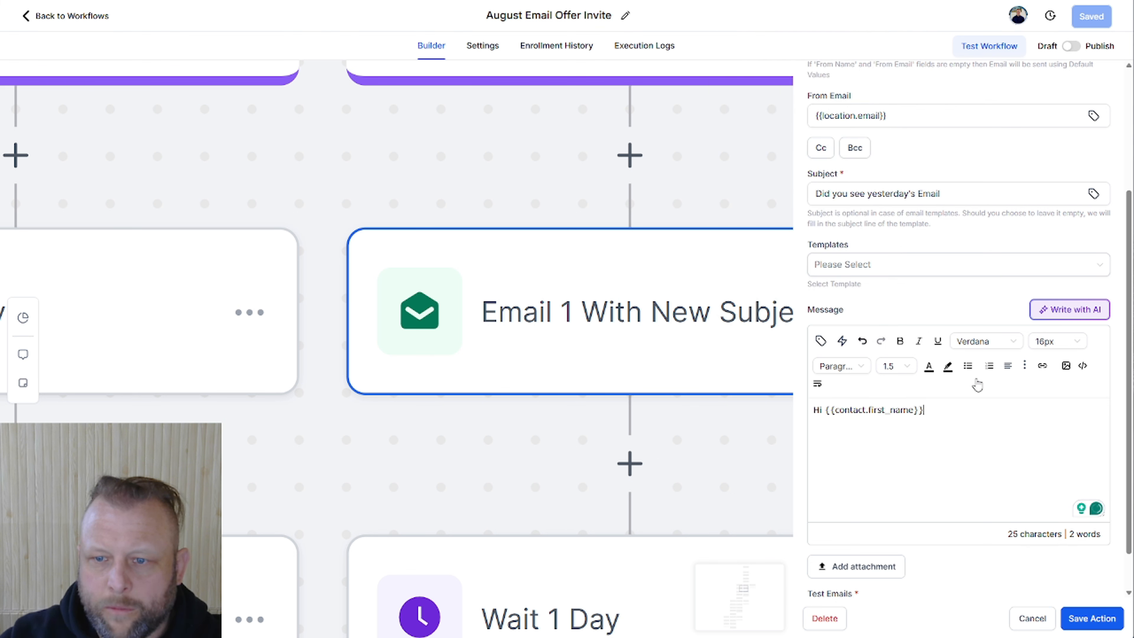
pyautogui.press('Return')
pyautogui.write('Ive')
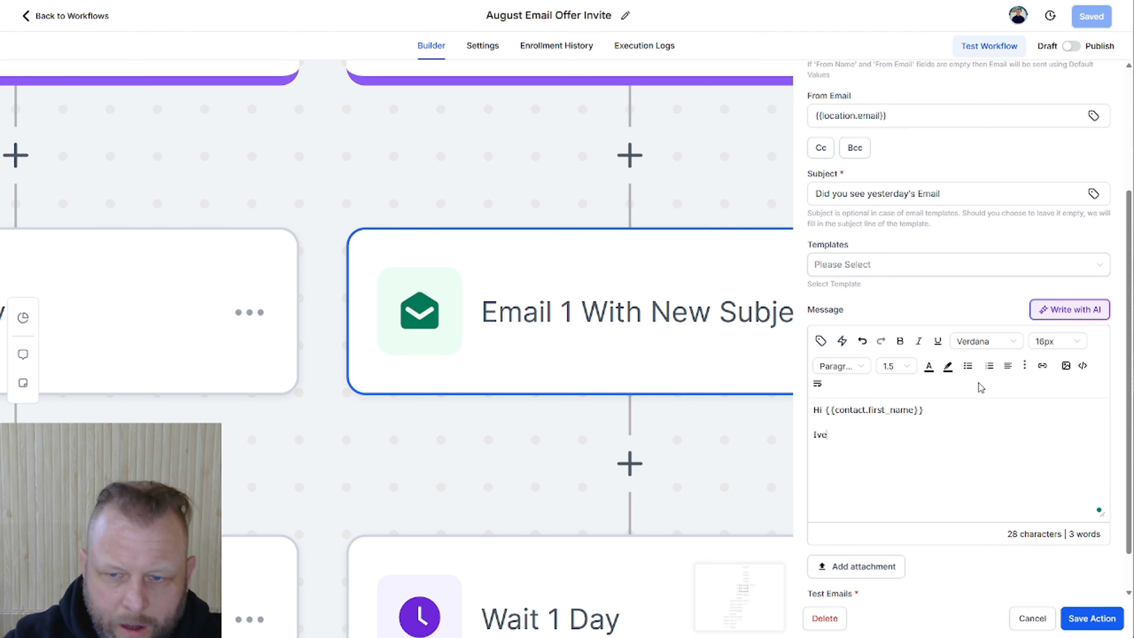
pyautogui.write(' send you an em')
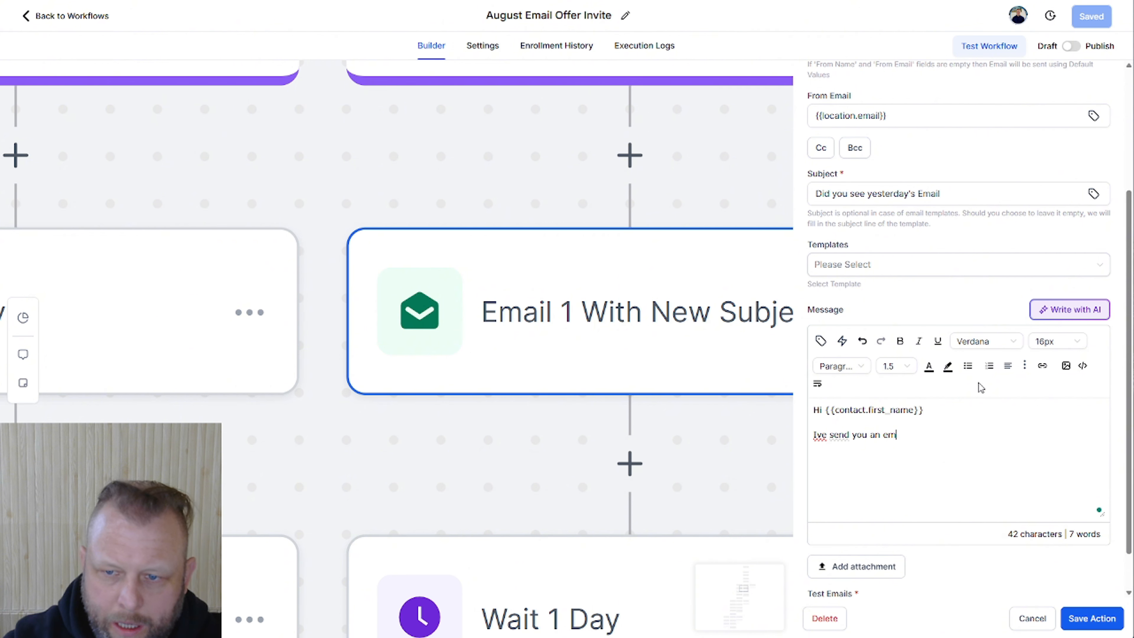
pyautogui.write('ail with ')
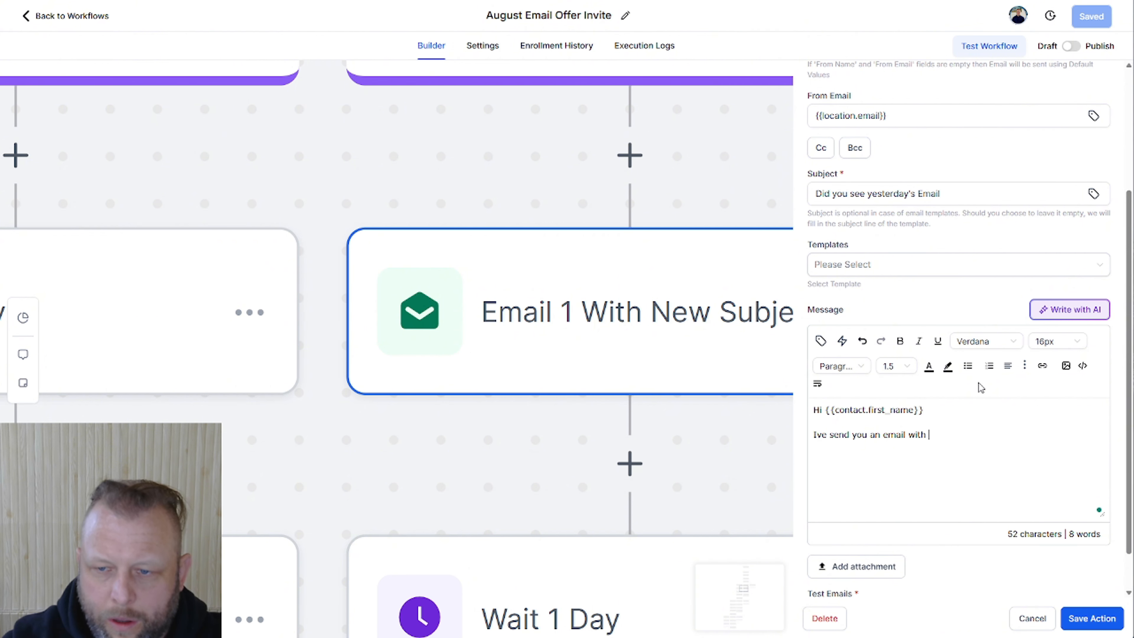
pyautogui.write('a loom vi')
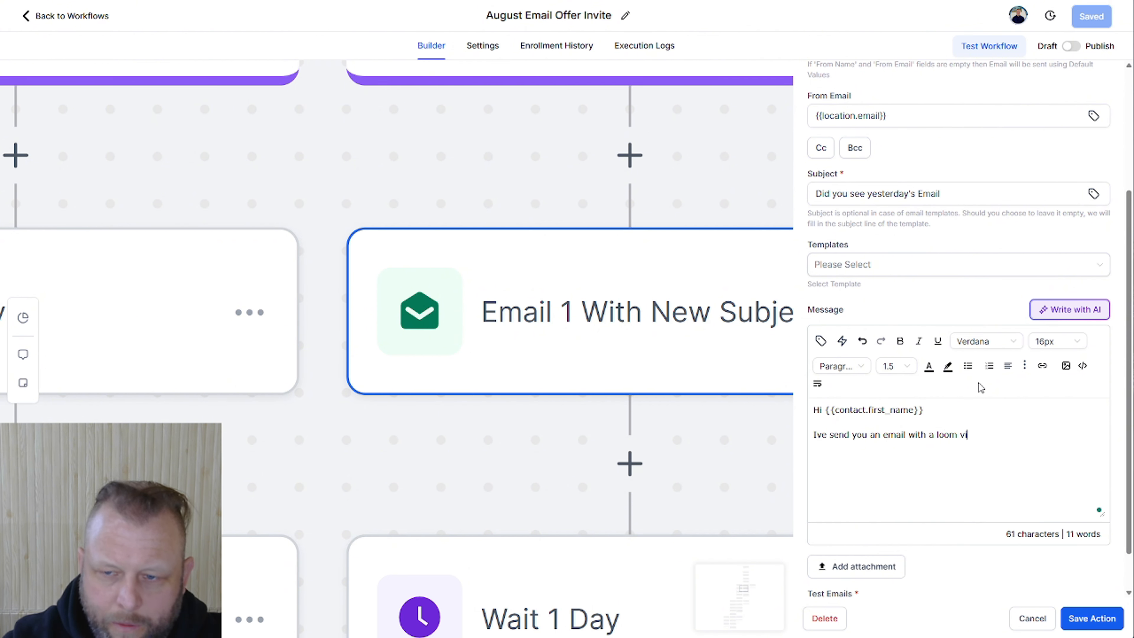
pyautogui.write('deo yester')
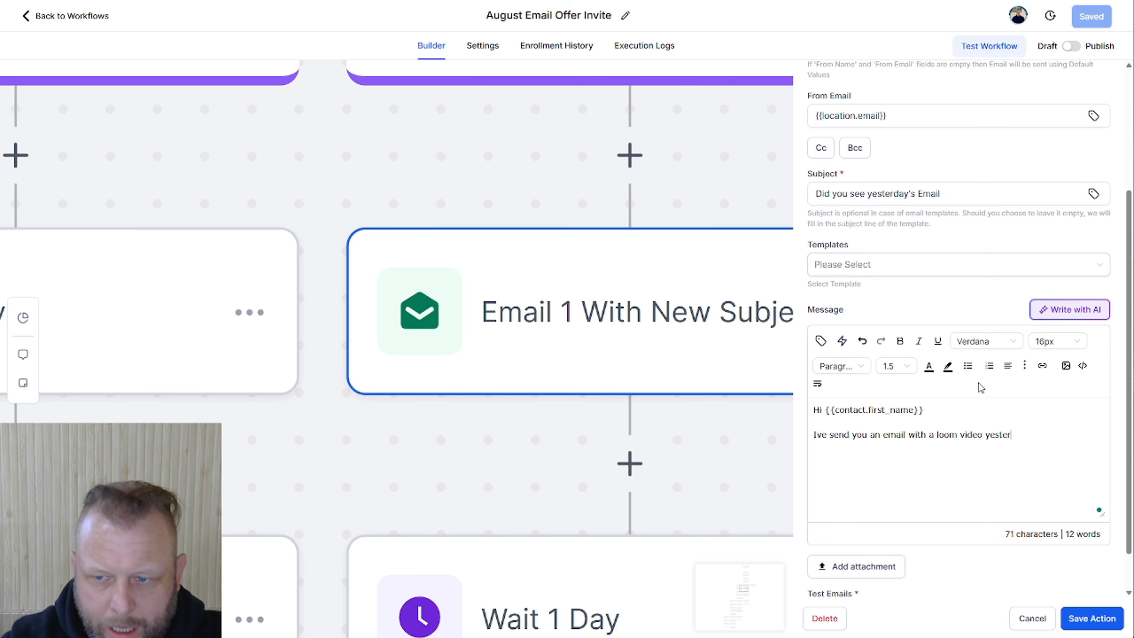
pyautogui.write('adtyy.')
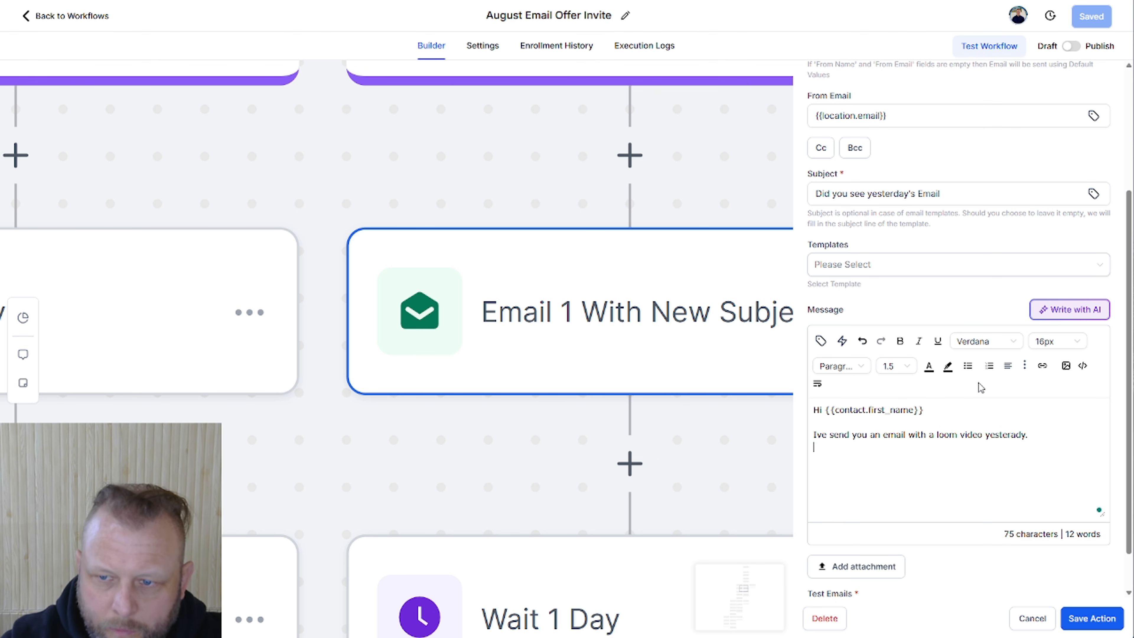
pyautogui.write('I notice you hav')
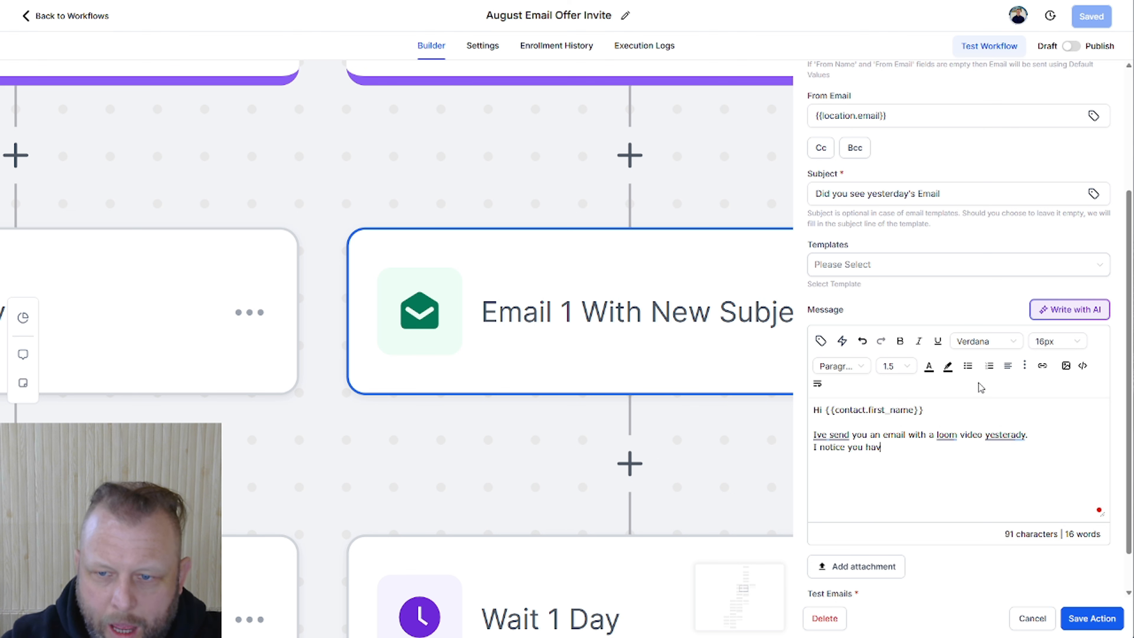
pyautogui.write('enty ')
pyautogui.write('opened it yest')
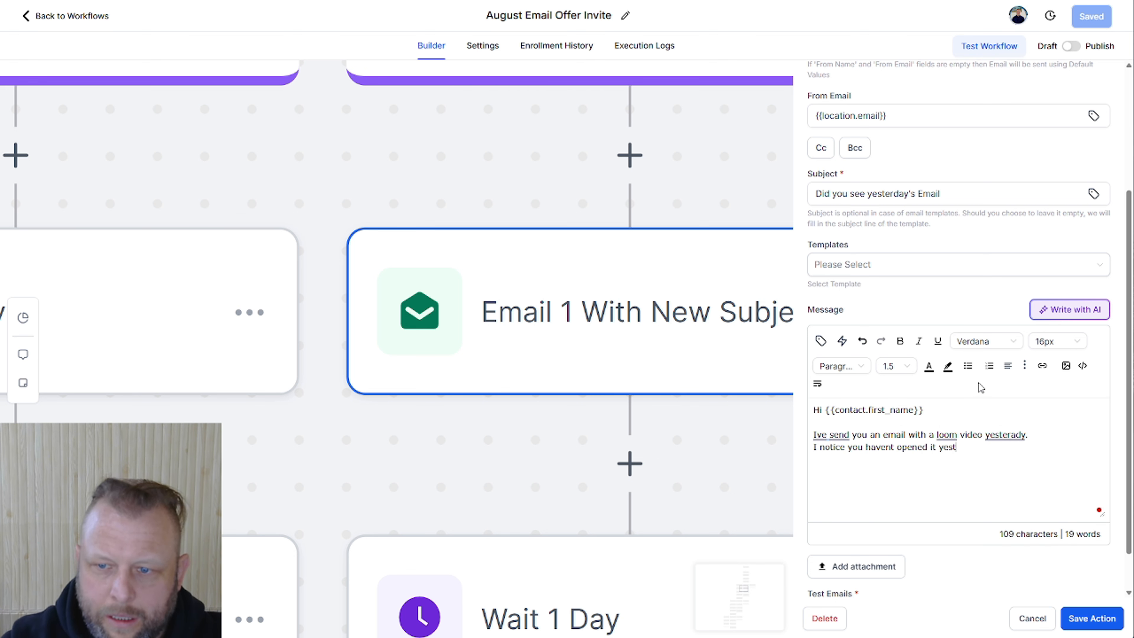
pyautogui.press('BackSpace')
pyautogui.press('BackSpace')
pyautogui.write('t.')
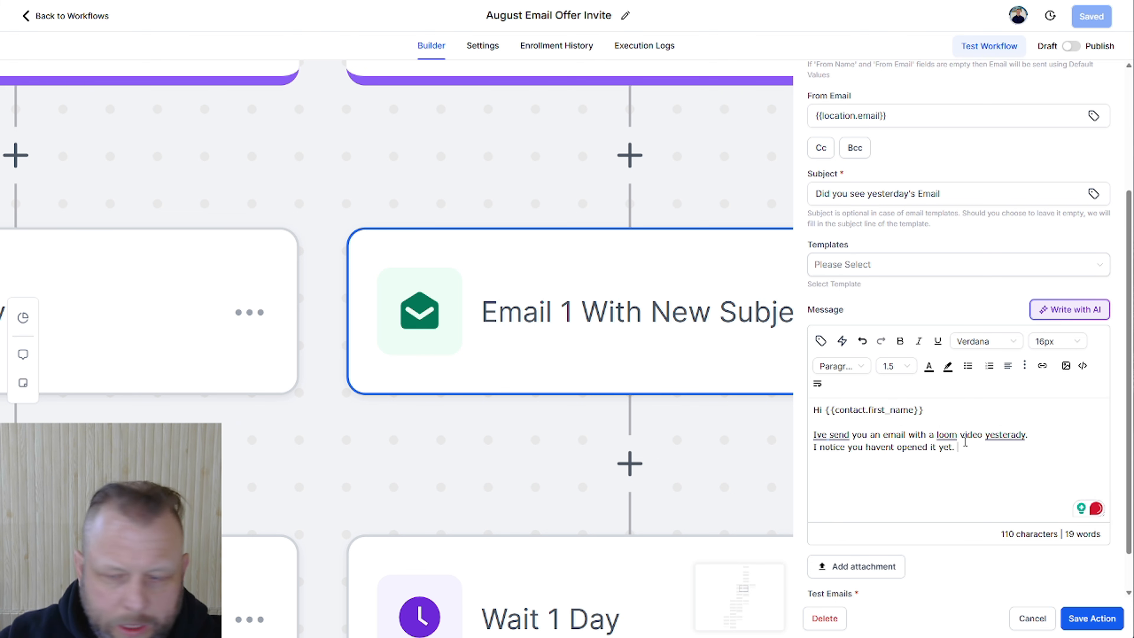
pyautogui.moveTo(985, 442); pyautogui.dragTo(802, 417)
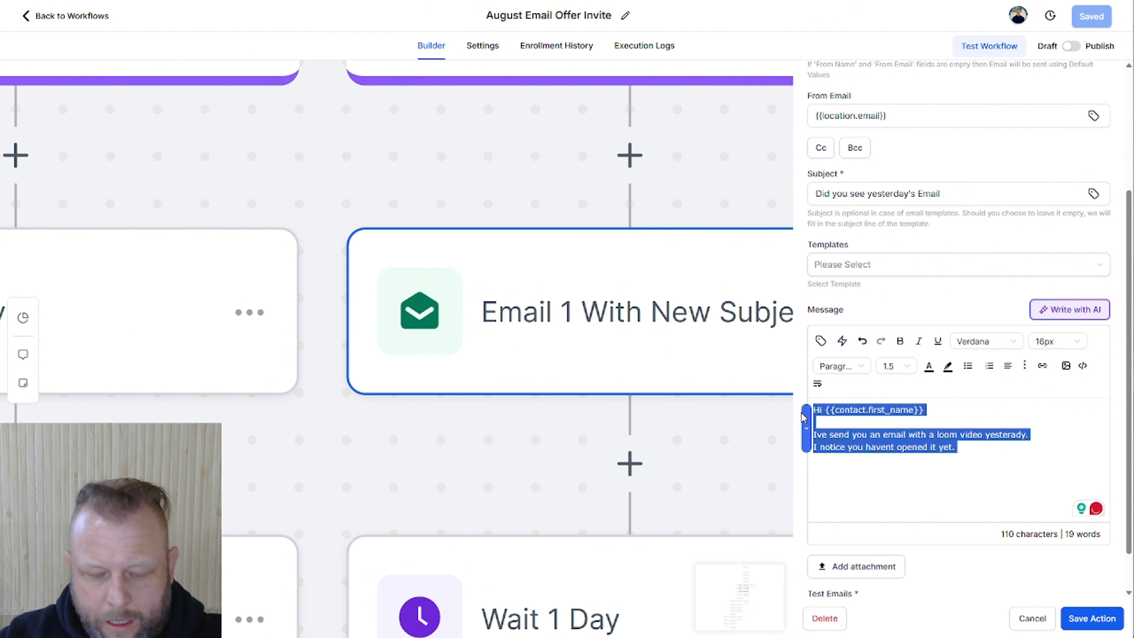
pyautogui.click(1068, 311)
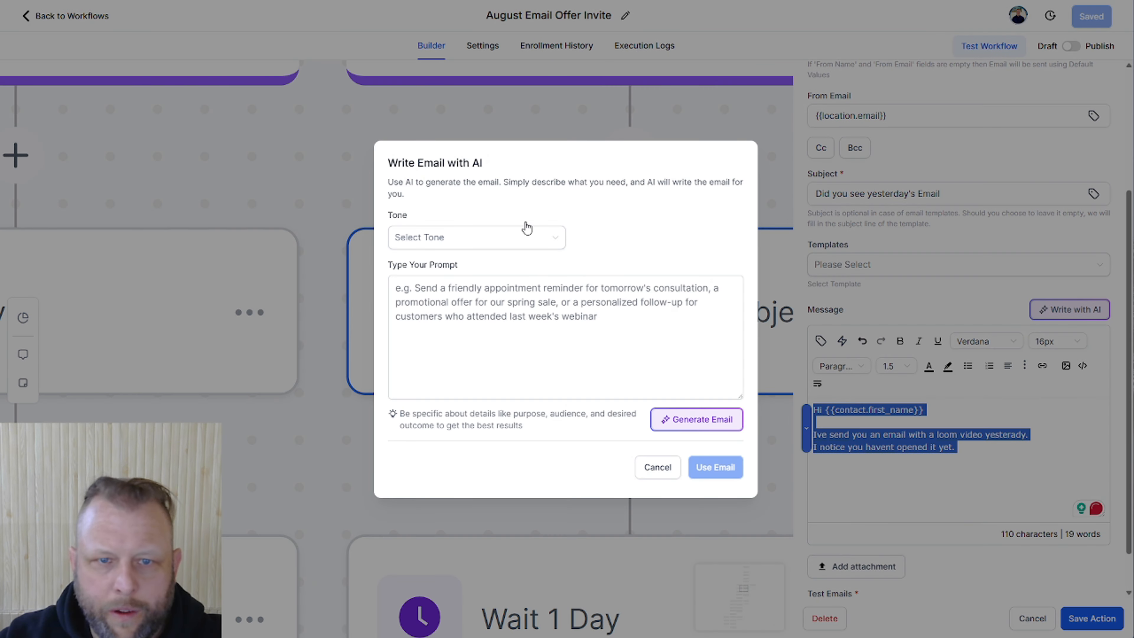
# Step: Set the AI tone to Formal and begin a prompt for a follow-up asking if they saw yesterday's email
pyautogui.click(491, 238)
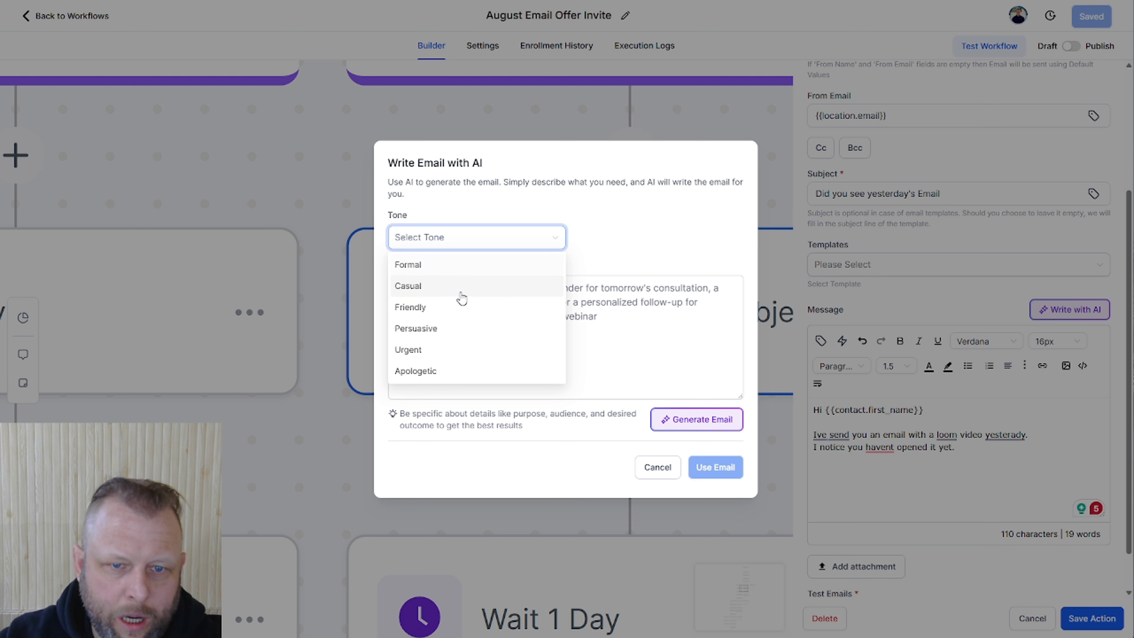
pyautogui.click(461, 268)
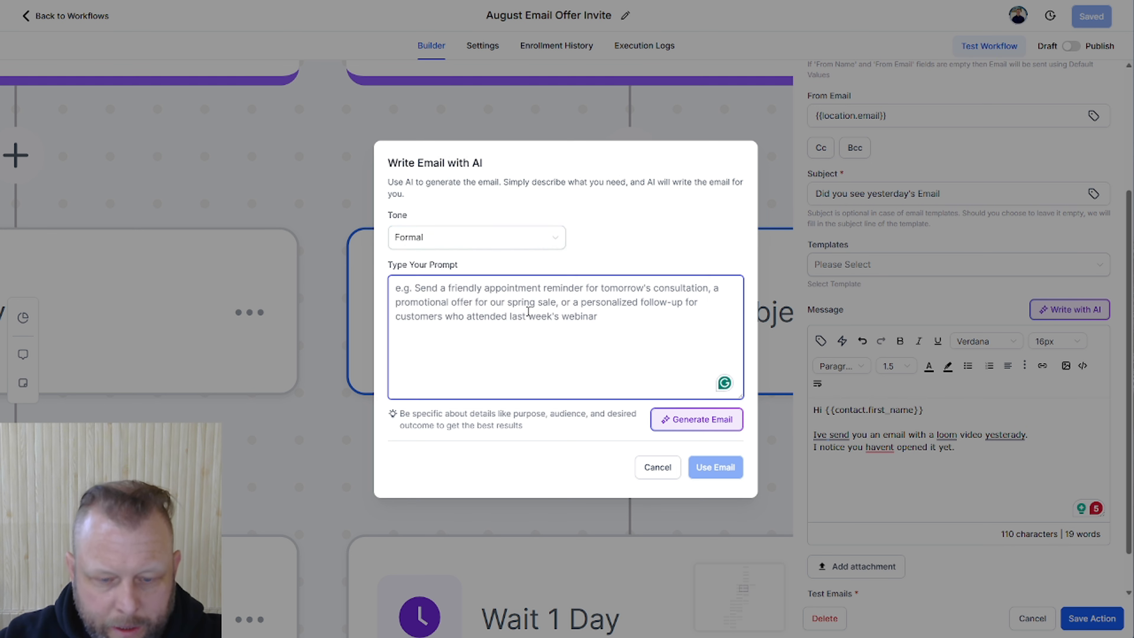
pyautogui.write('I')
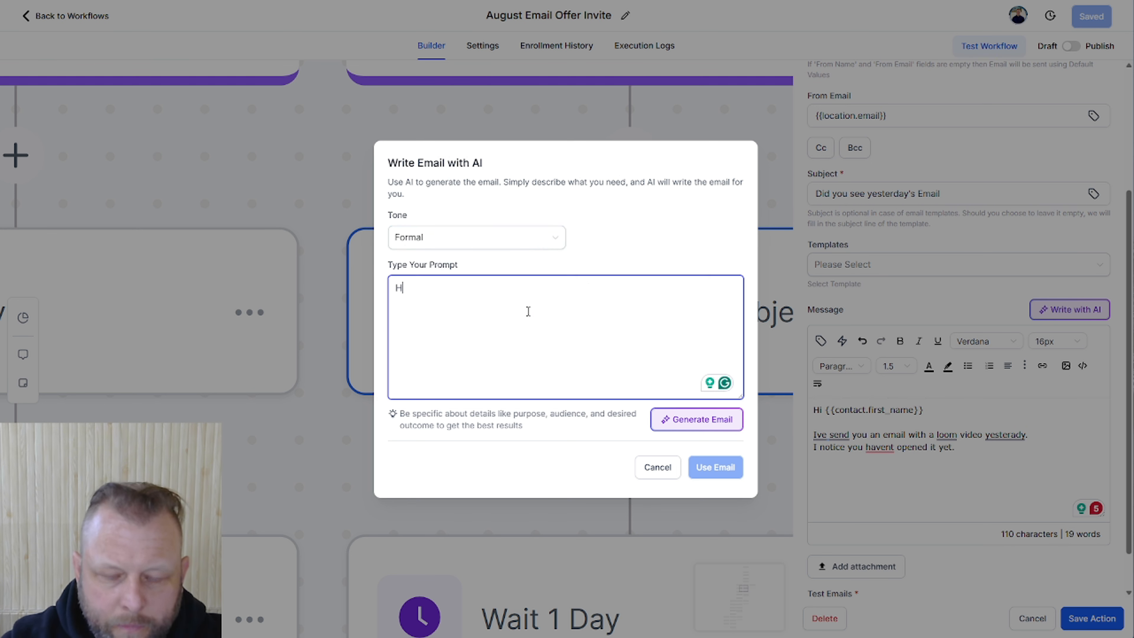
pyautogui.press('BackSpace')
pyautogui.write('I ma')
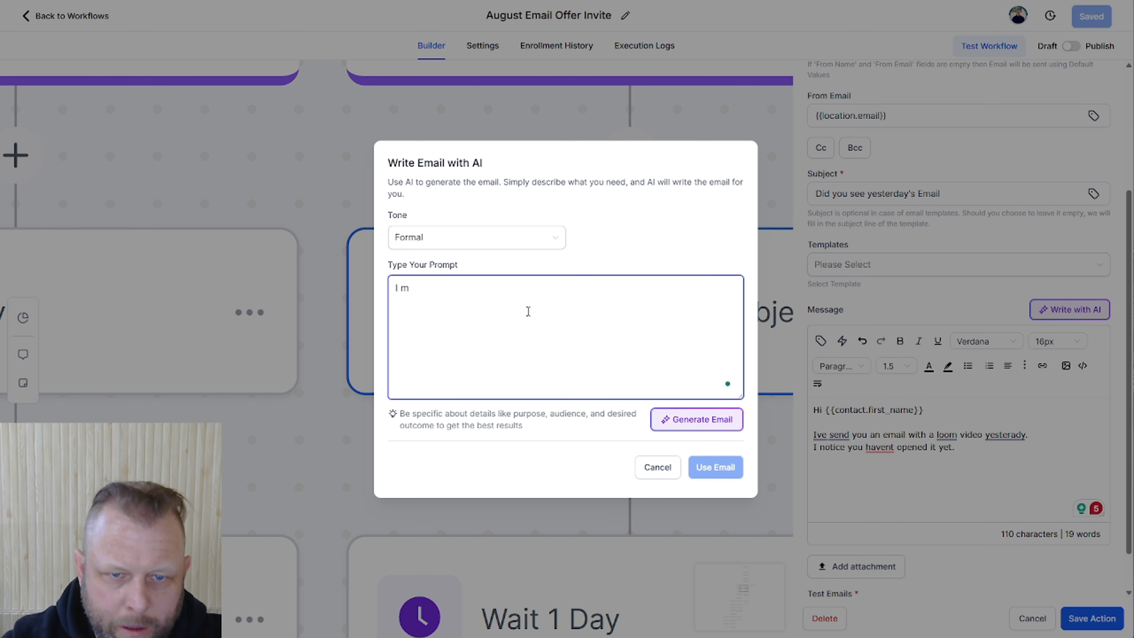
pyautogui.press('BackSpace')
pyautogui.write('am sending up a')
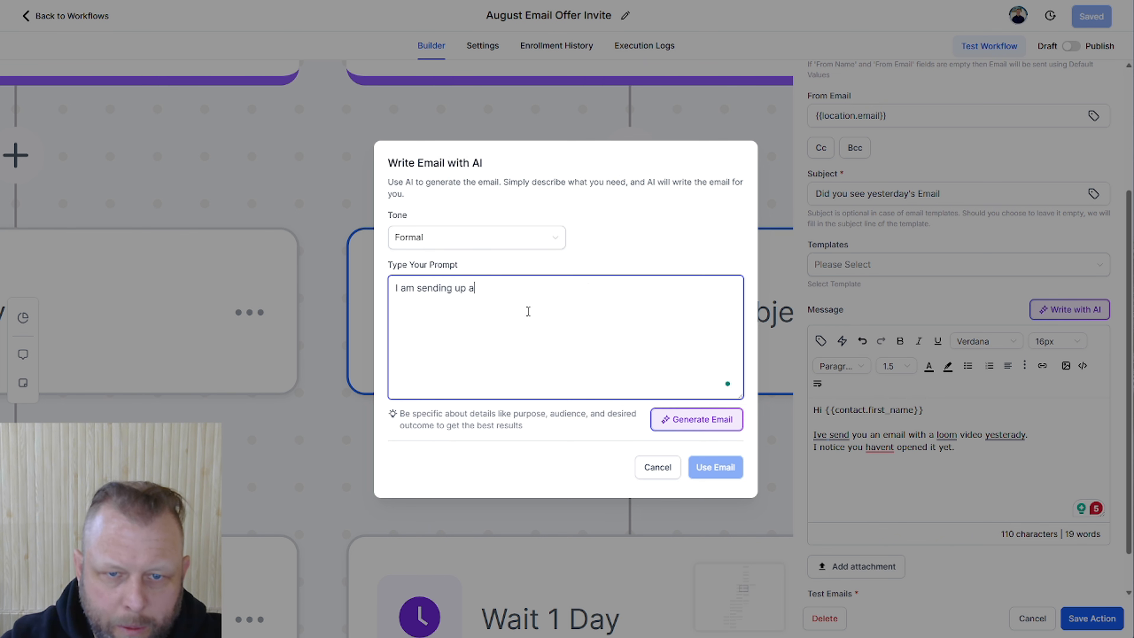
pyautogui.press('BackSpace')
pyautogui.press('BackSpace')
pyautogui.press('BackSpace')
pyautogui.write('foll')
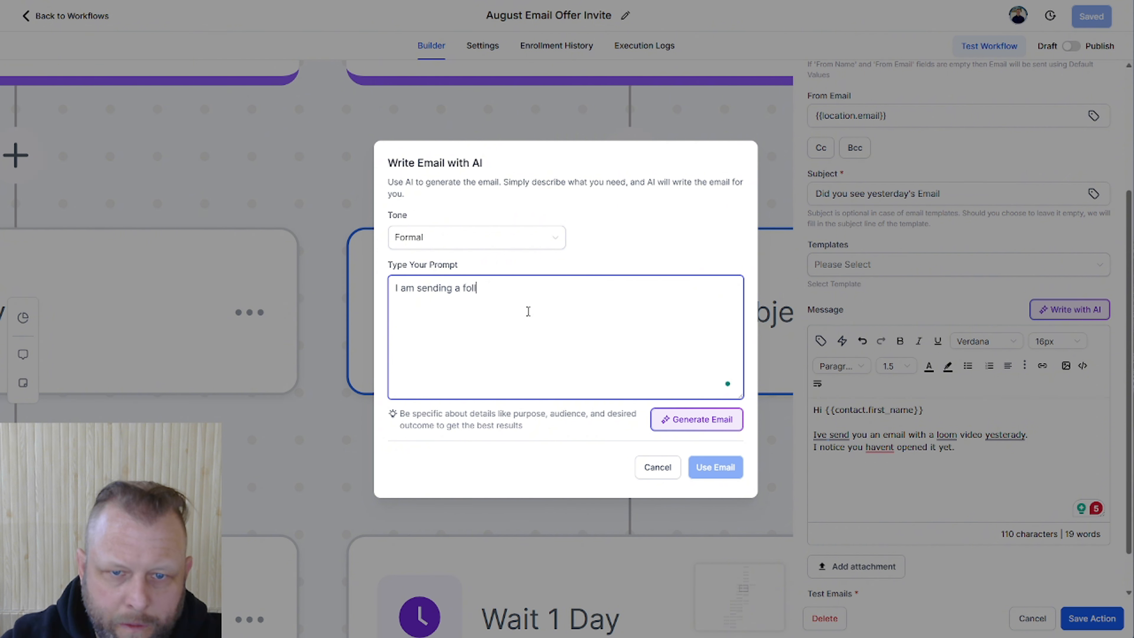
pyautogui.write('owup email toi s')
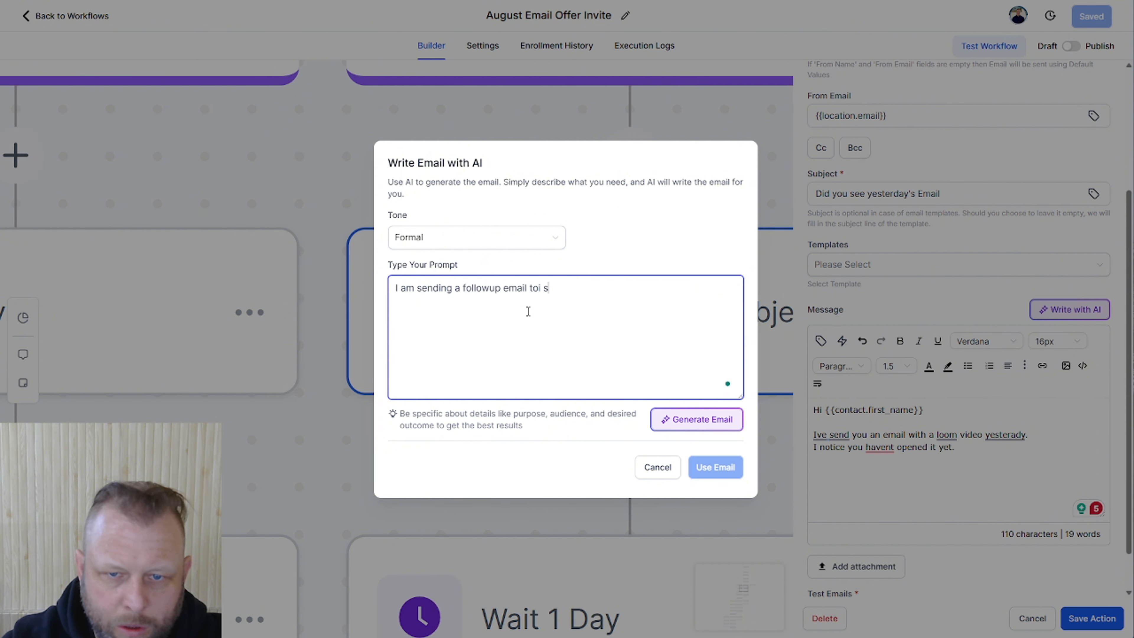
pyautogui.press('BackSpace')
pyautogui.press('BackSpace')
pyautogui.press('BackSpace')
pyautogui.write(' see if th')
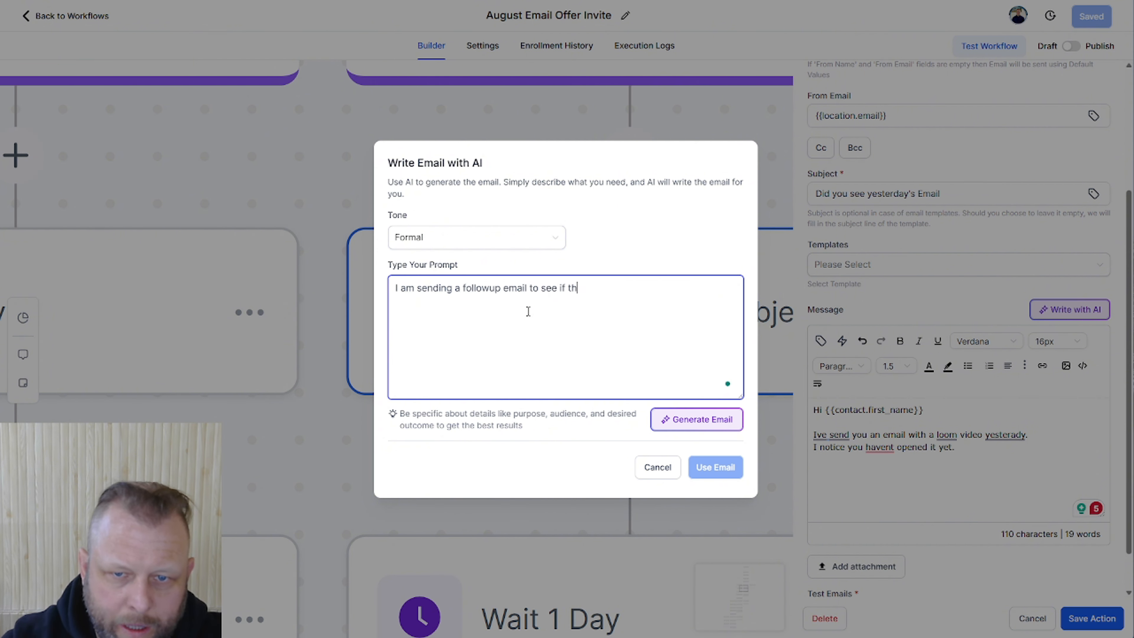
pyautogui.write("ey saw yesterda'ys")
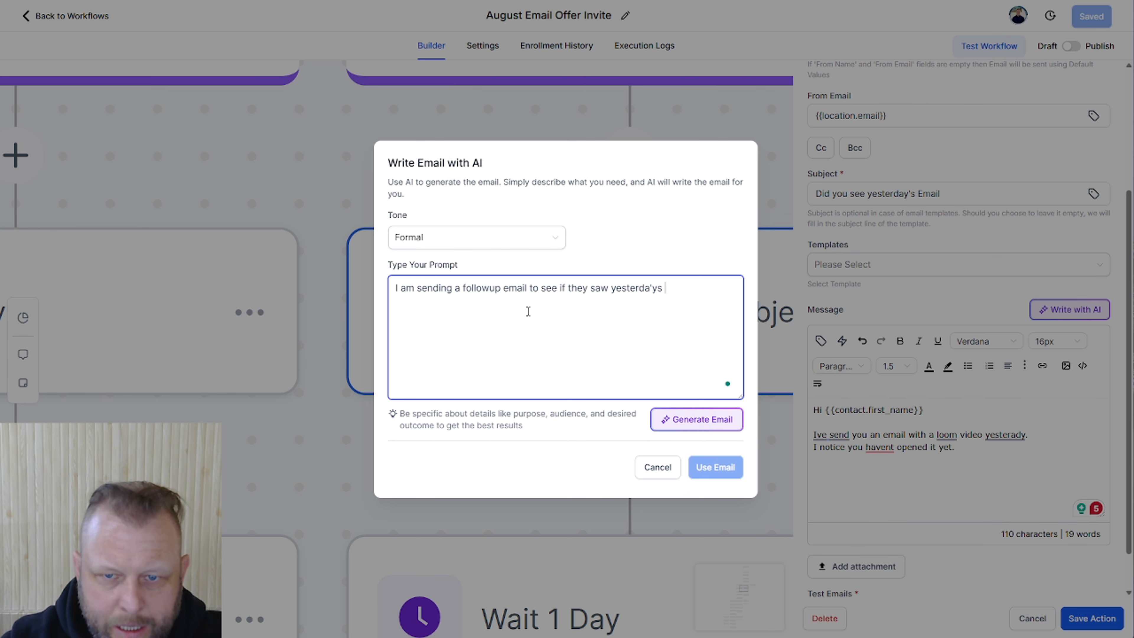
pyautogui.write(' e4mail')
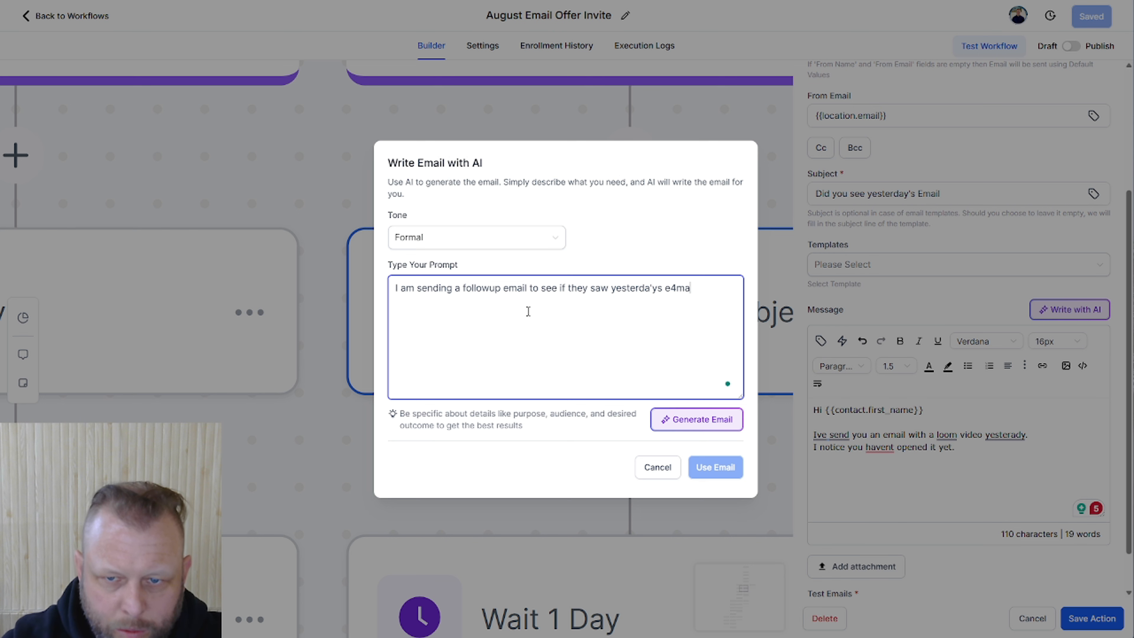
# Step: Finish the prompt mentioning the Loom video and special one-off offer, and generate the email
pyautogui.press('BackSpace')
pyautogui.press('BackSpace')
pyautogui.press('BackSpace')
pyautogui.write('mail about the')
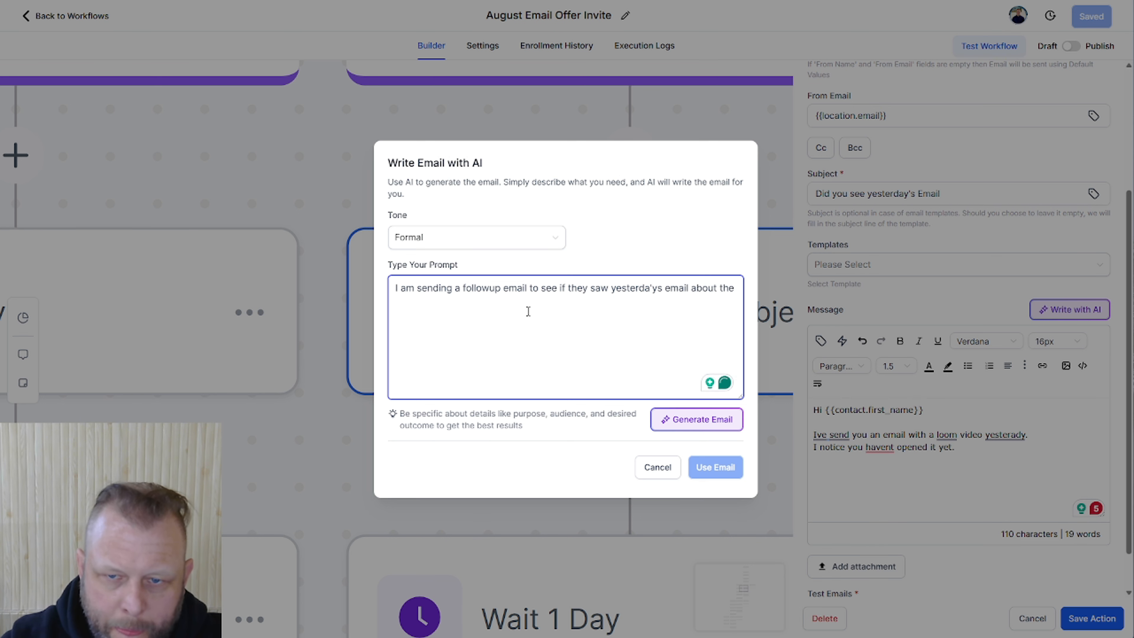
pyautogui.press('BackSpace')
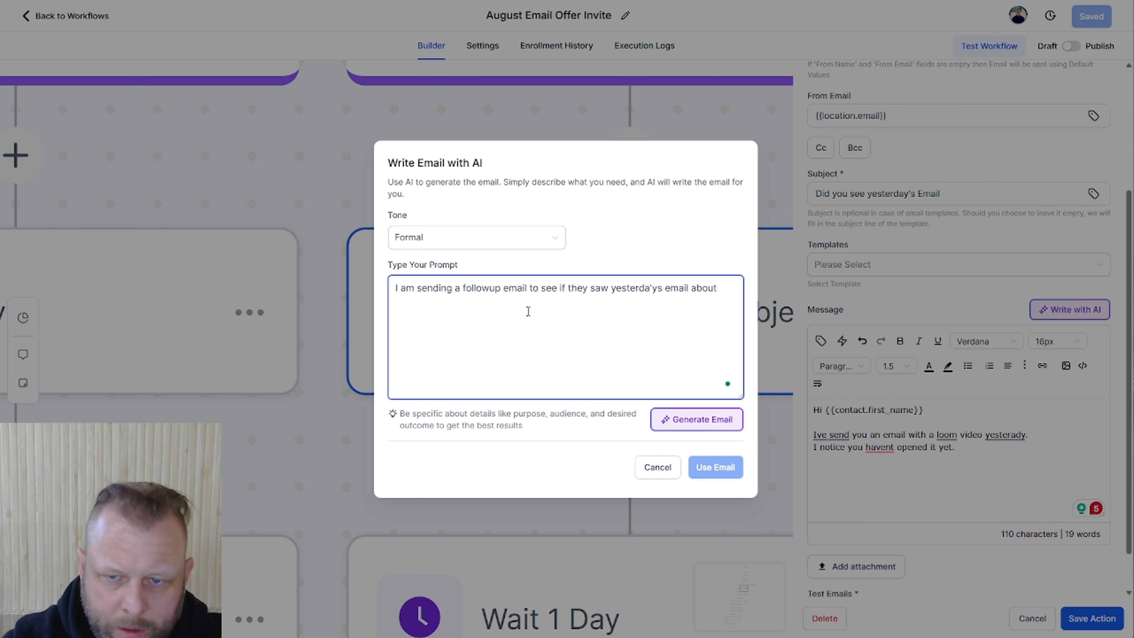
pyautogui.press('BackSpace')
pyautogui.press('BackSpace')
pyautogui.write('with ')
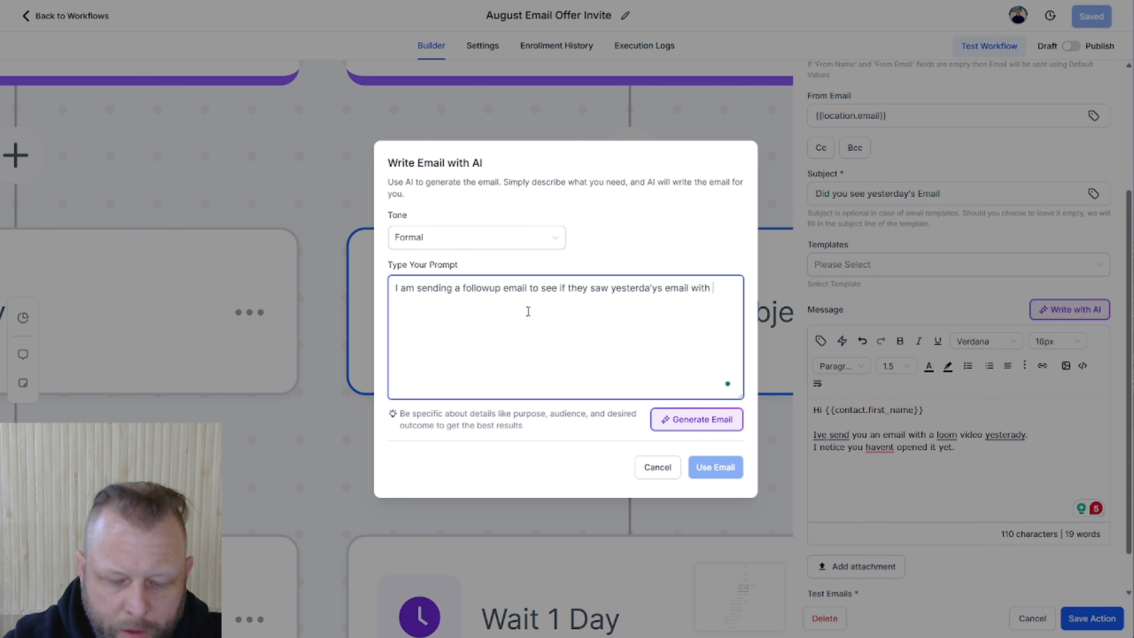
pyautogui.write('the loom video')
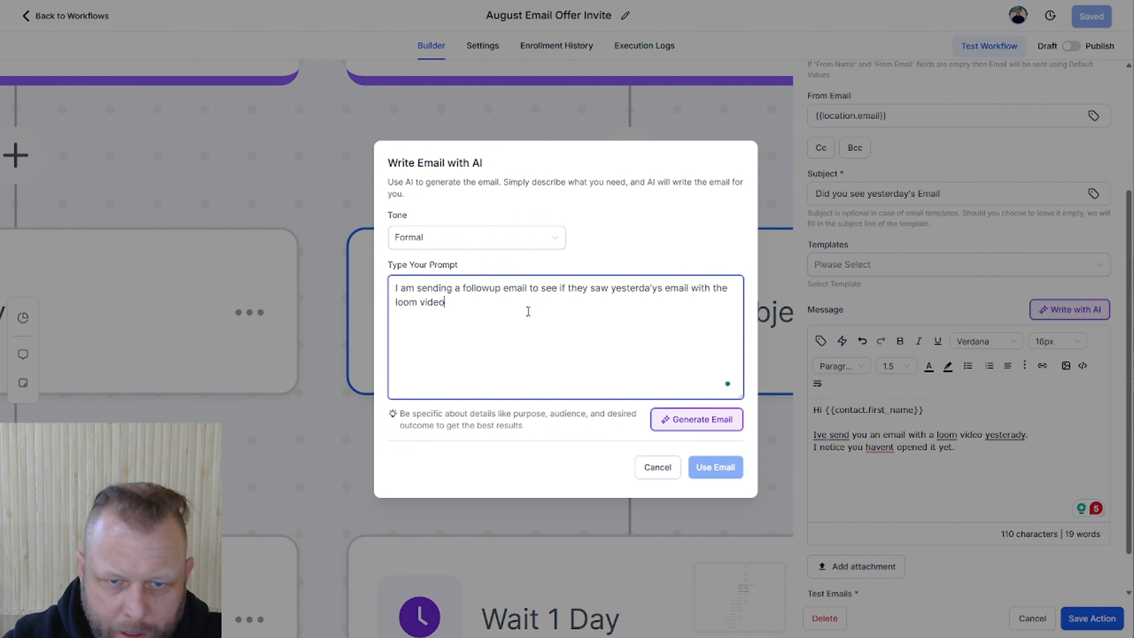
pyautogui.write(' and the speci')
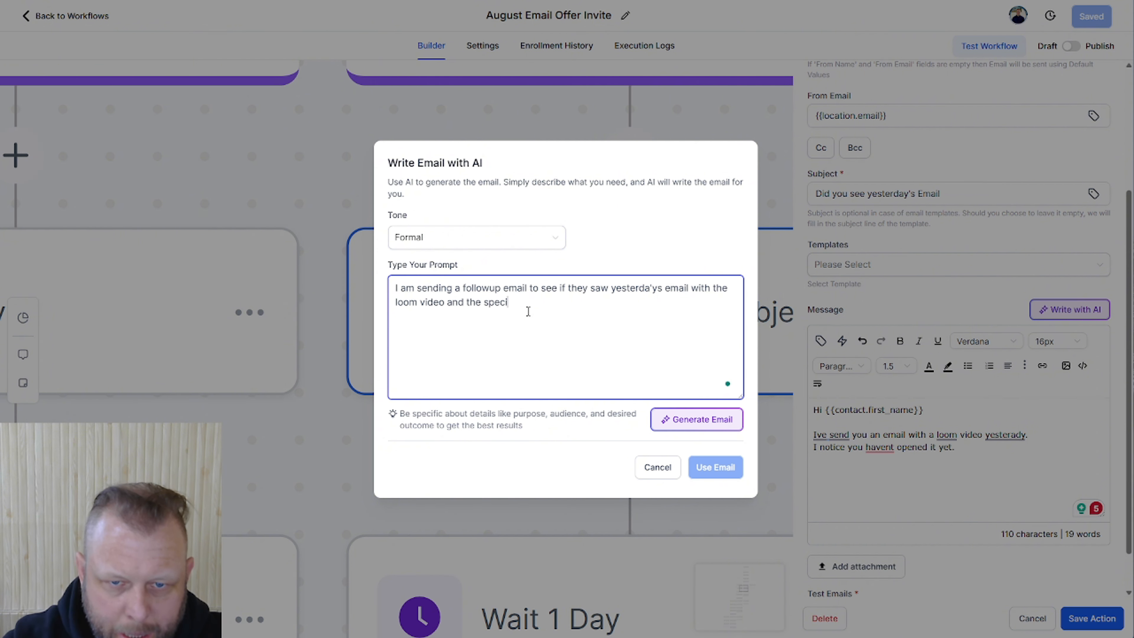
pyautogui.write('al once of of')
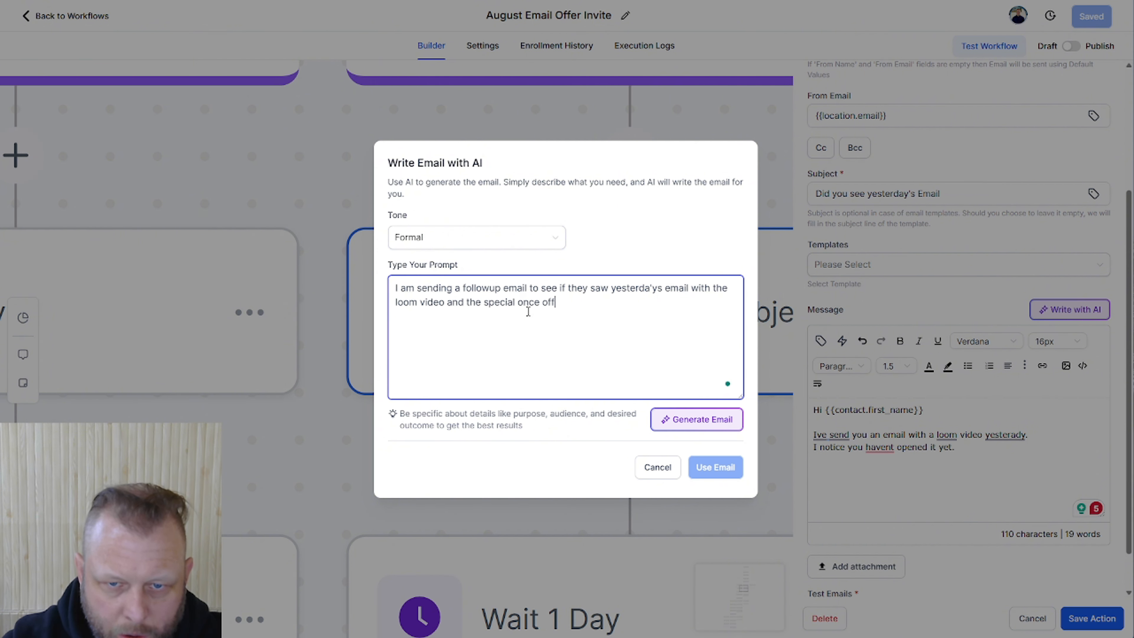
pyautogui.write('fer.')
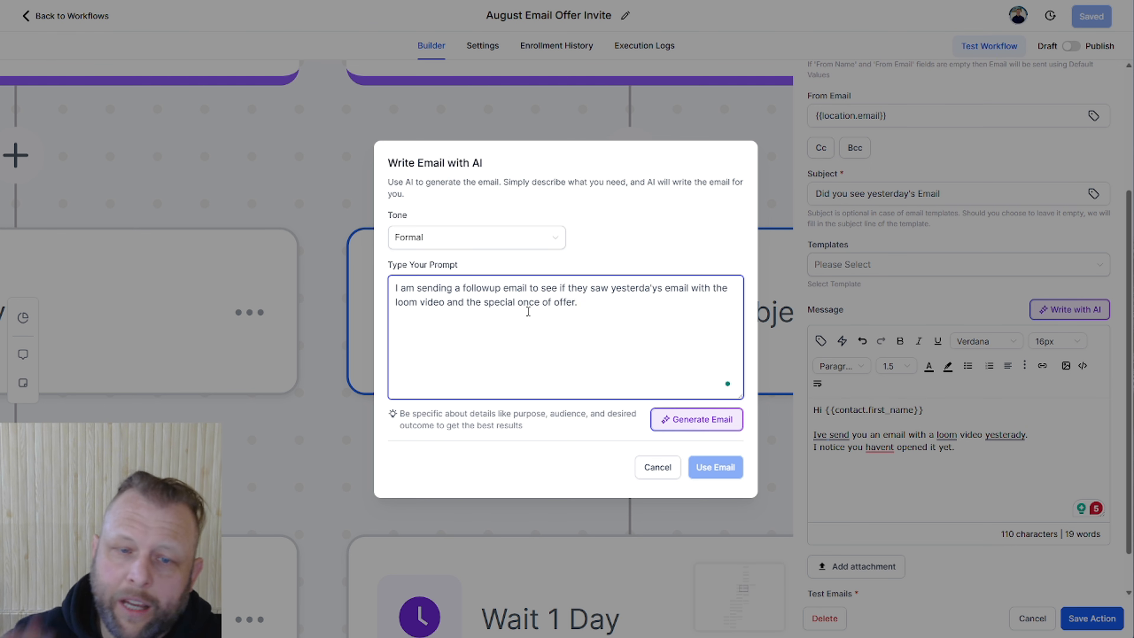
pyautogui.click(683, 417)
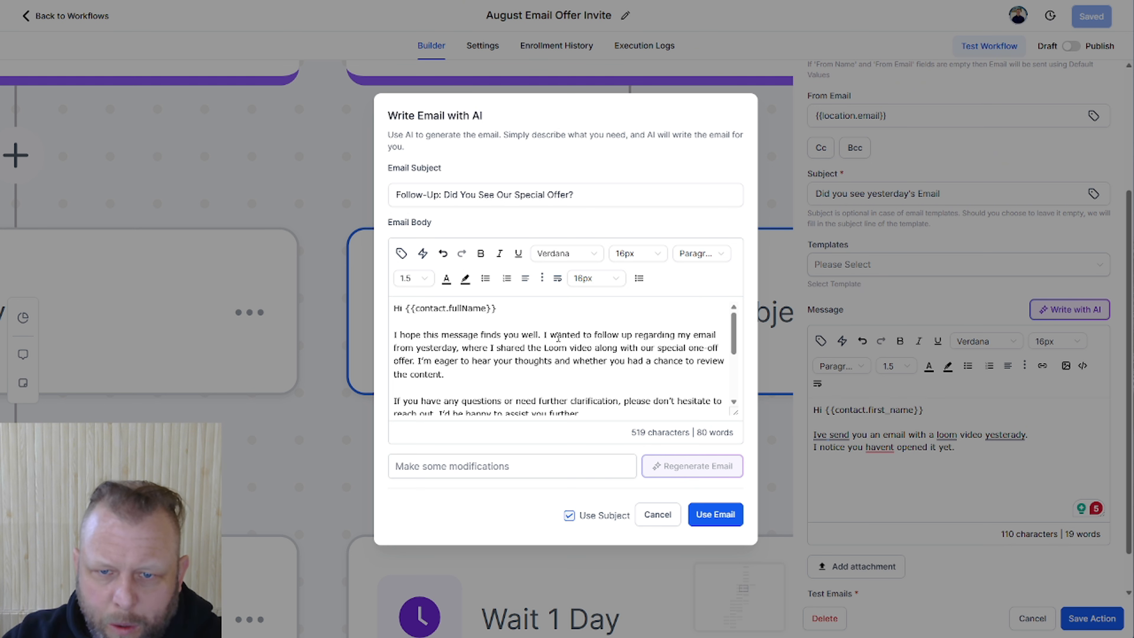
# Step: Review the AI draft and apply it as subject 'Follow-Up: Did You See Our Special Offer?' and message body
pyautogui.scroll(-1, 558, 334)
pyautogui.scroll(1, 607, 328)
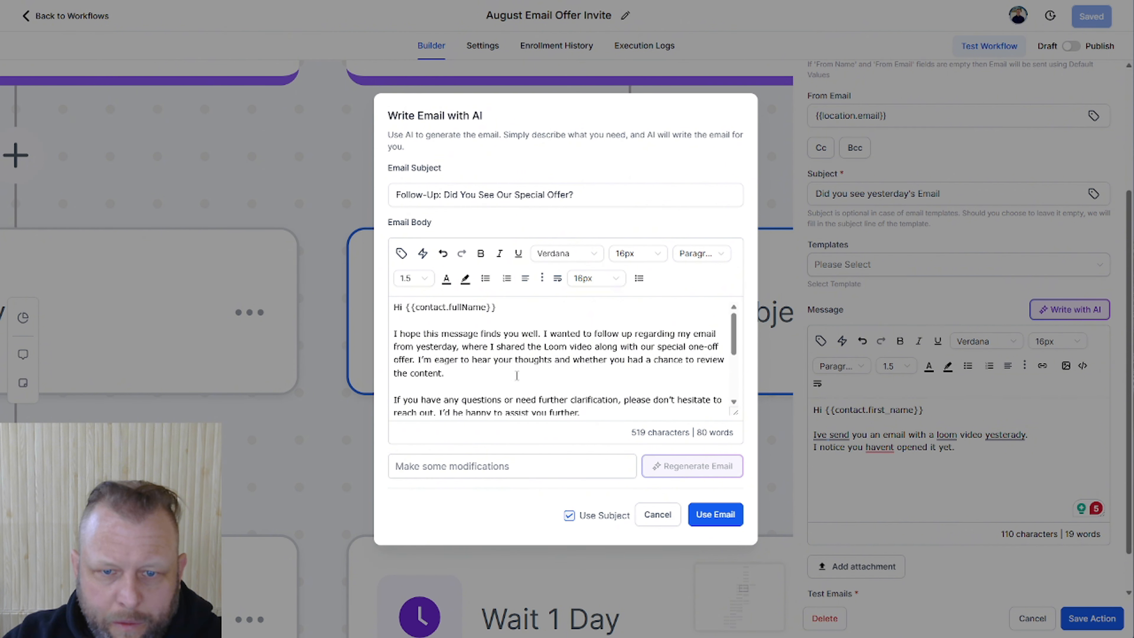
pyautogui.scroll(-3, 518, 376)
pyautogui.scroll(1, 529, 375)
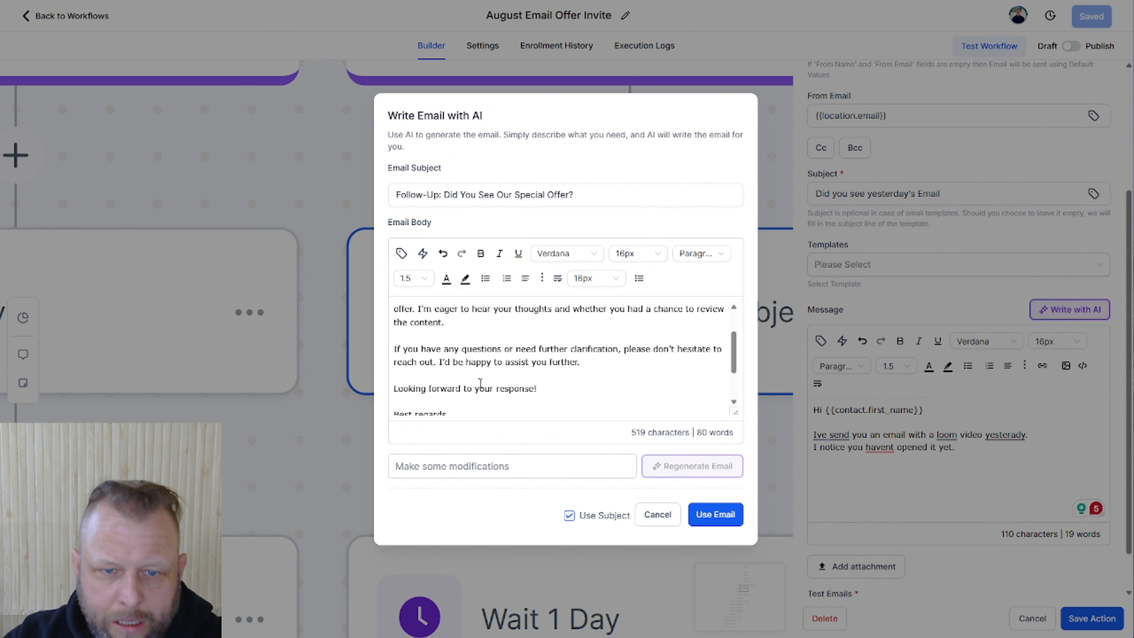
pyautogui.scroll(-1, 471, 390)
pyautogui.moveTo(452, 355); pyautogui.dragTo(392, 318)
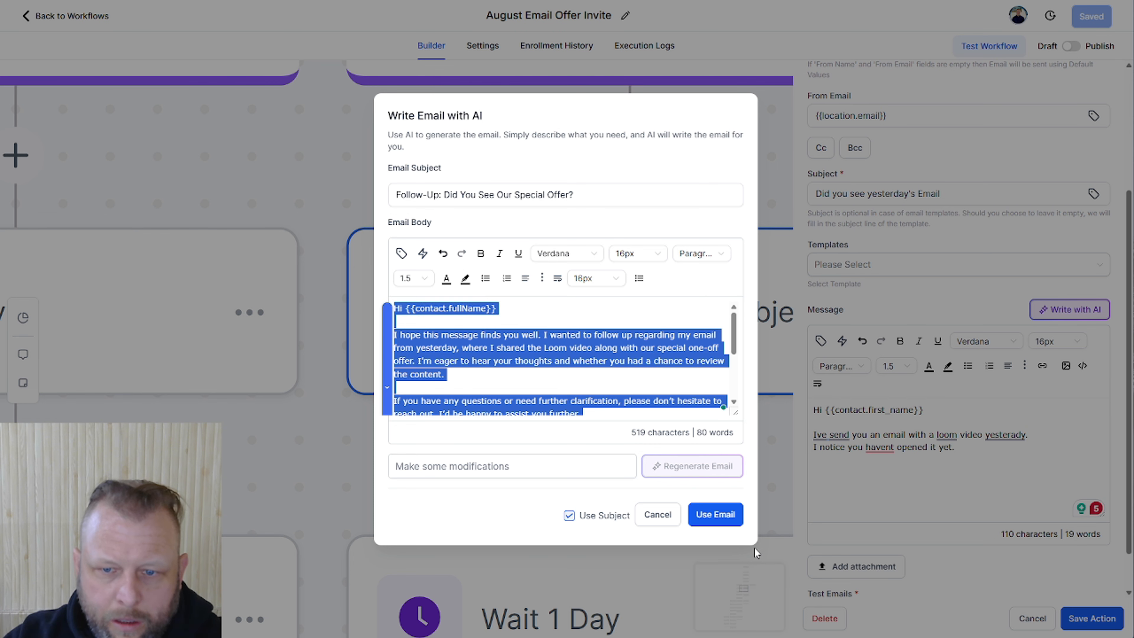
pyautogui.click(724, 520)
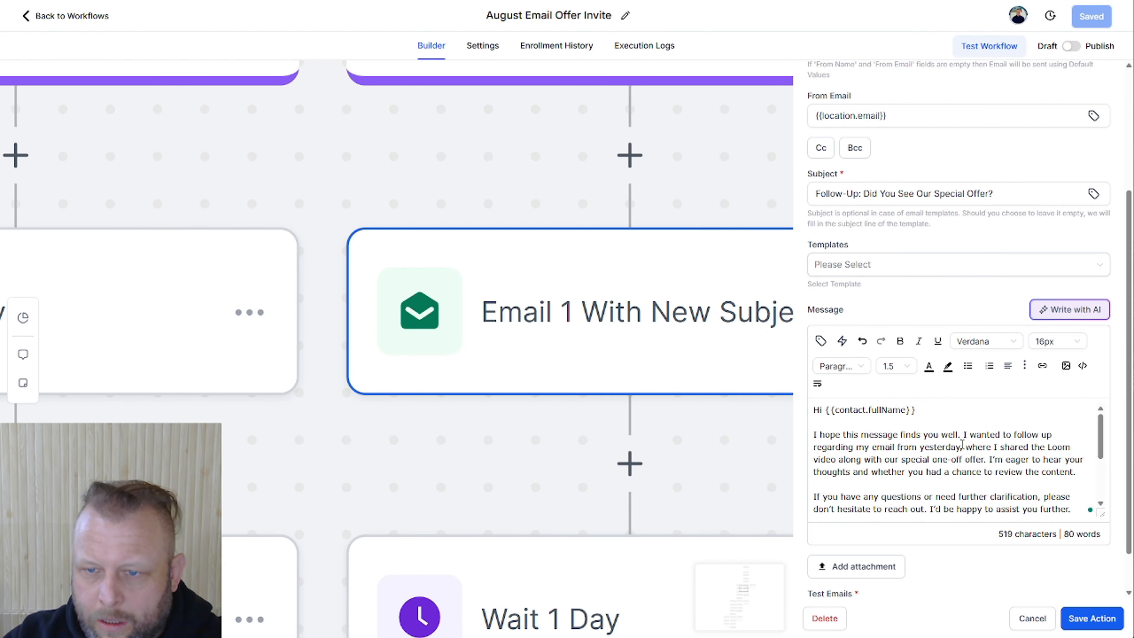
# Step: Replace {{contact.fullName}} after 'Hi' with the contact's First Name merge field
pyautogui.moveTo(916, 410); pyautogui.dragTo(825, 407)
pyautogui.click(892, 409)
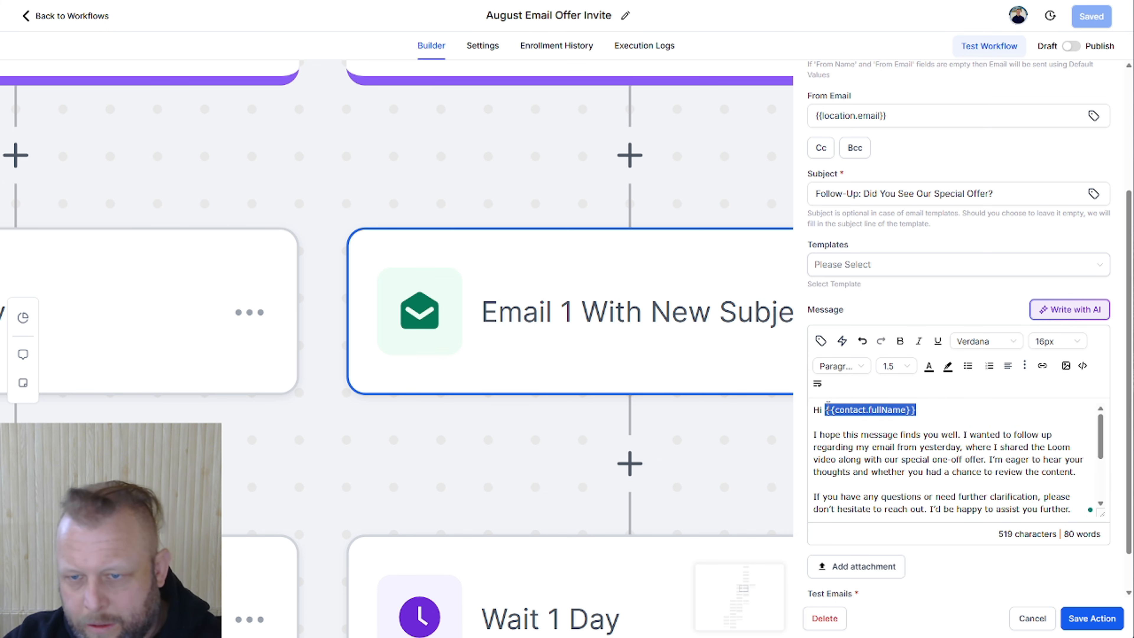
pyautogui.press('BackSpace')
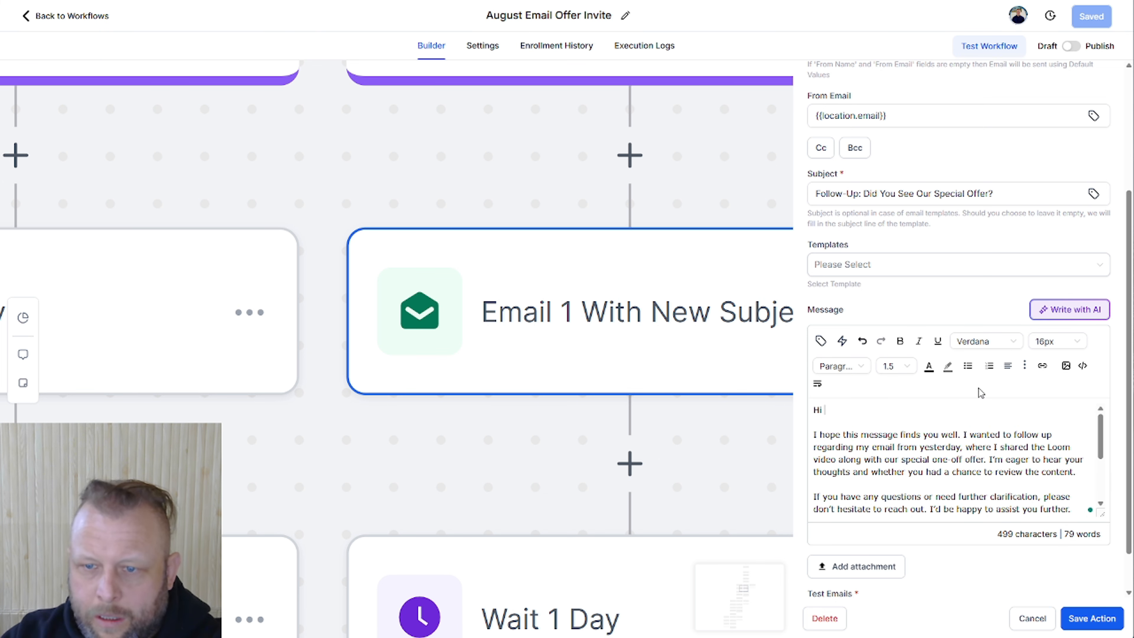
pyautogui.click(821, 340)
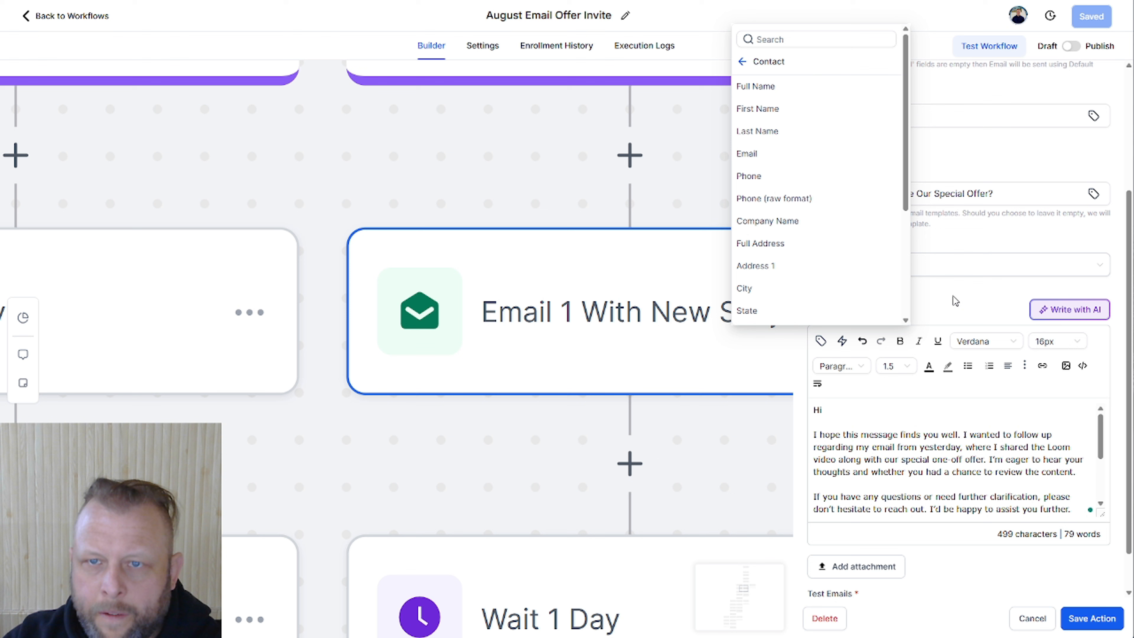
pyautogui.click(796, 109)
# Step: Replace the four signature placeholder lines with the sender's name and save the email step
pyautogui.scroll(-3, 976, 459)
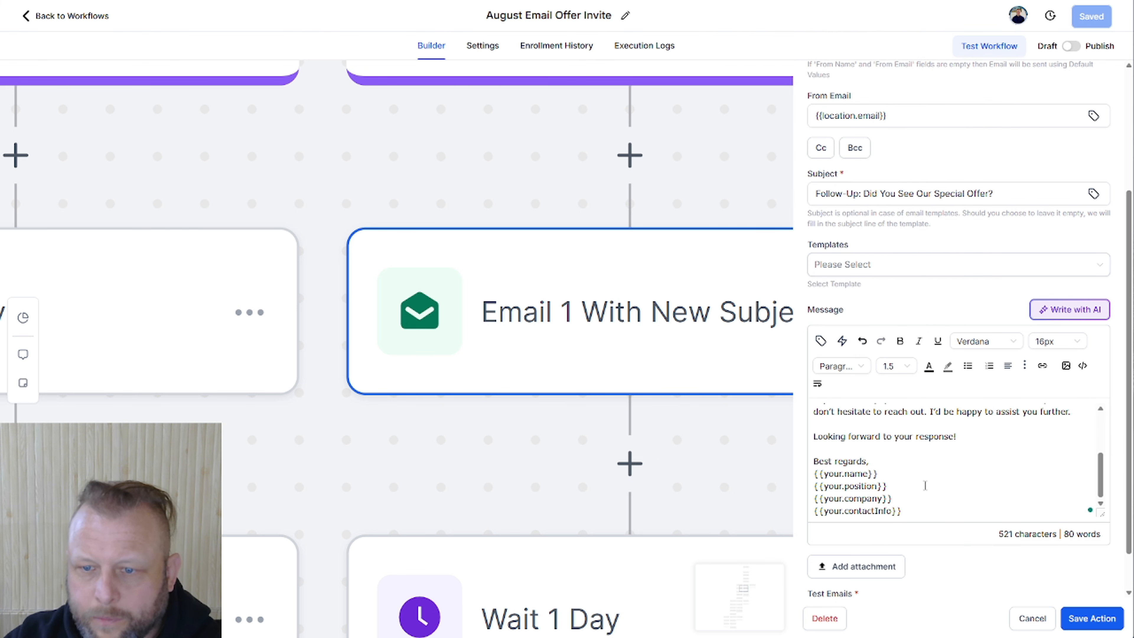
pyautogui.moveTo(903, 512); pyautogui.dragTo(814, 482)
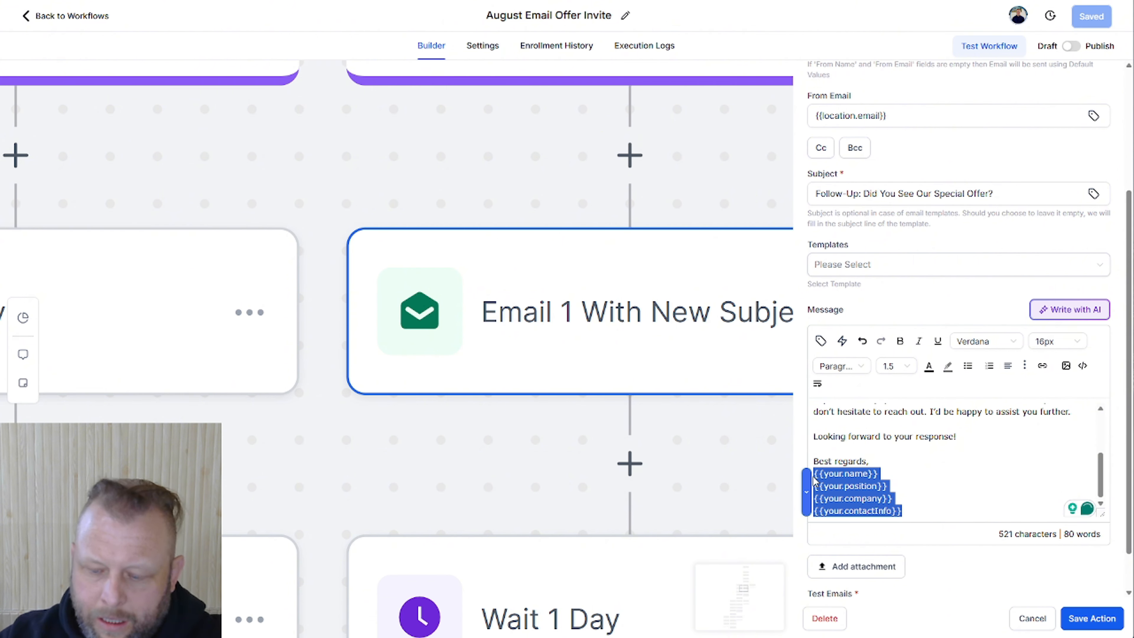
pyautogui.press('BackSpace')
pyautogui.write('Altus')
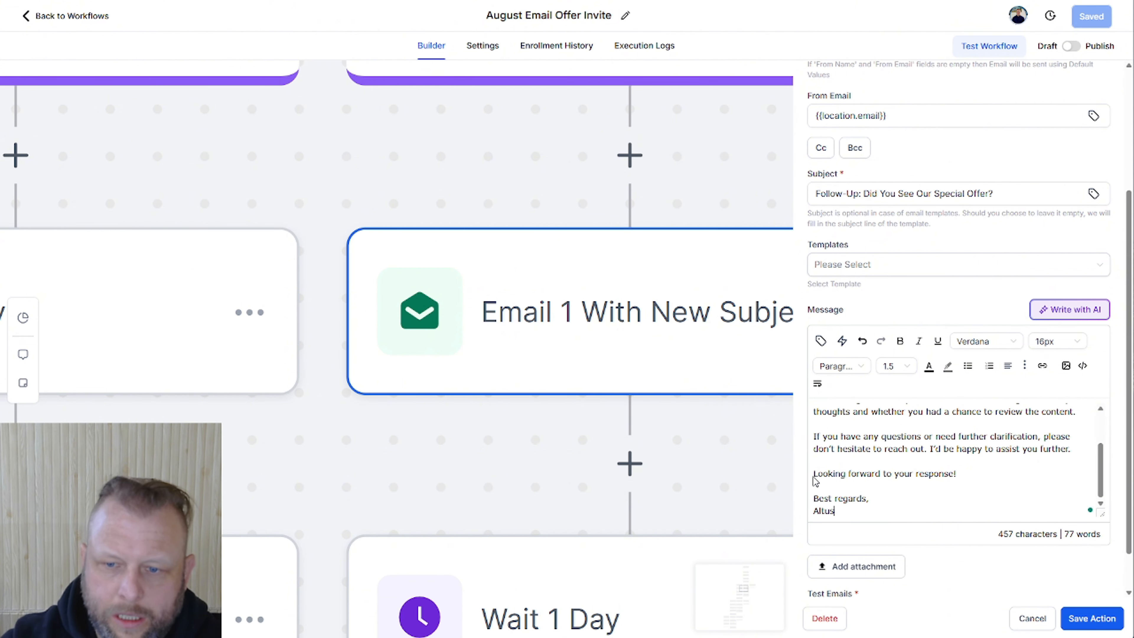
pyautogui.hotkey('ctrl', 'a')
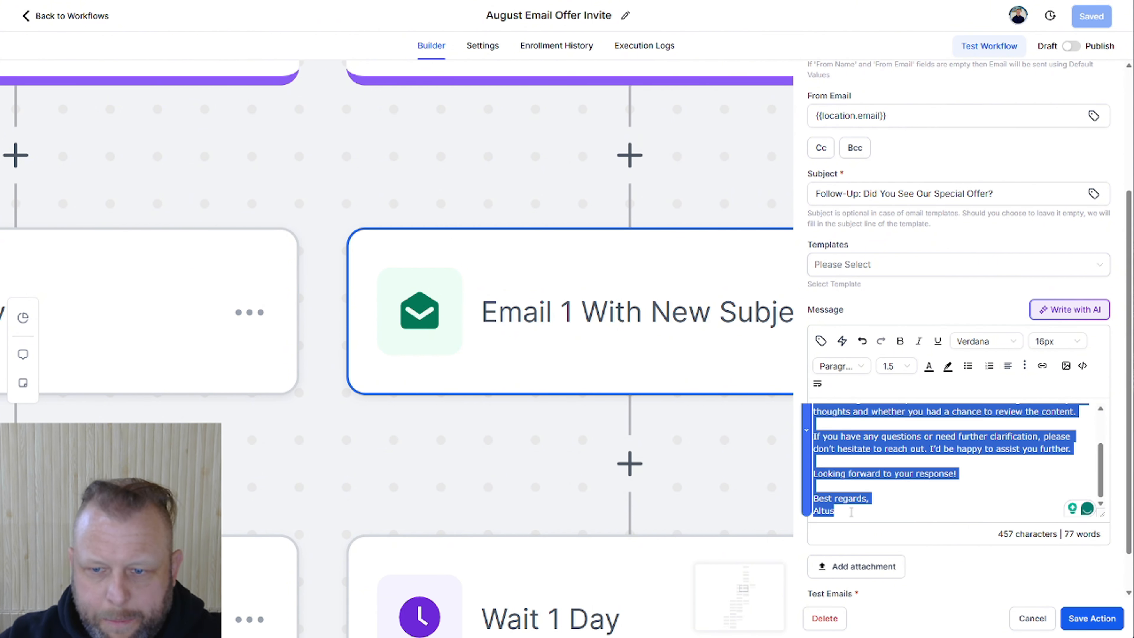
pyautogui.click(1095, 619)
pyautogui.scroll(-2, 939, 304)
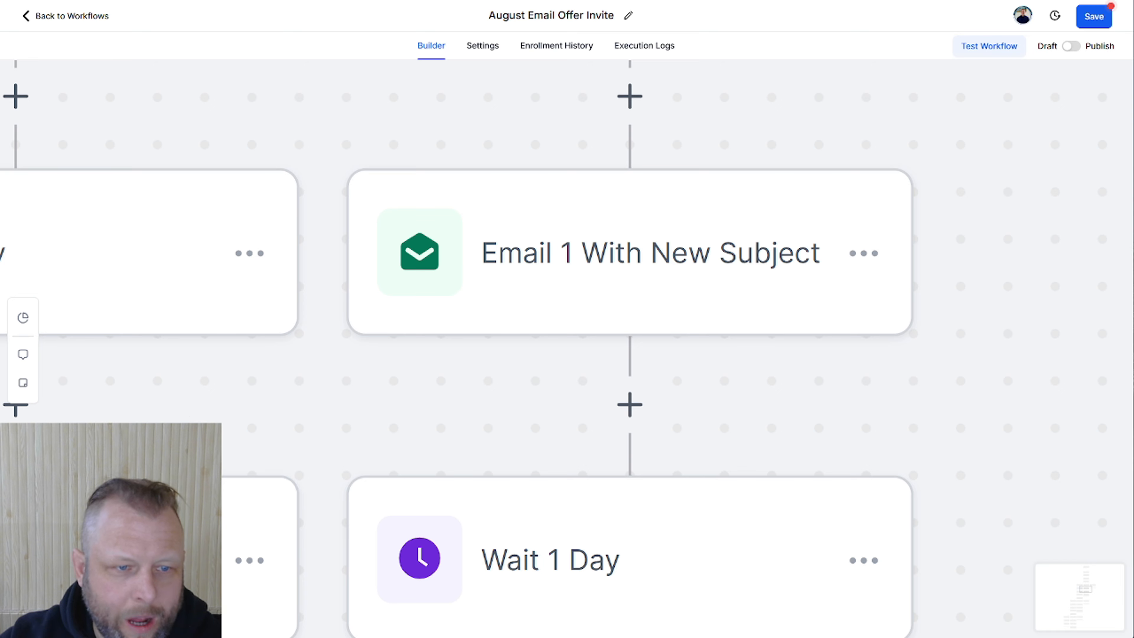
pyautogui.click(27, 616)
pyautogui.click(27, 617)
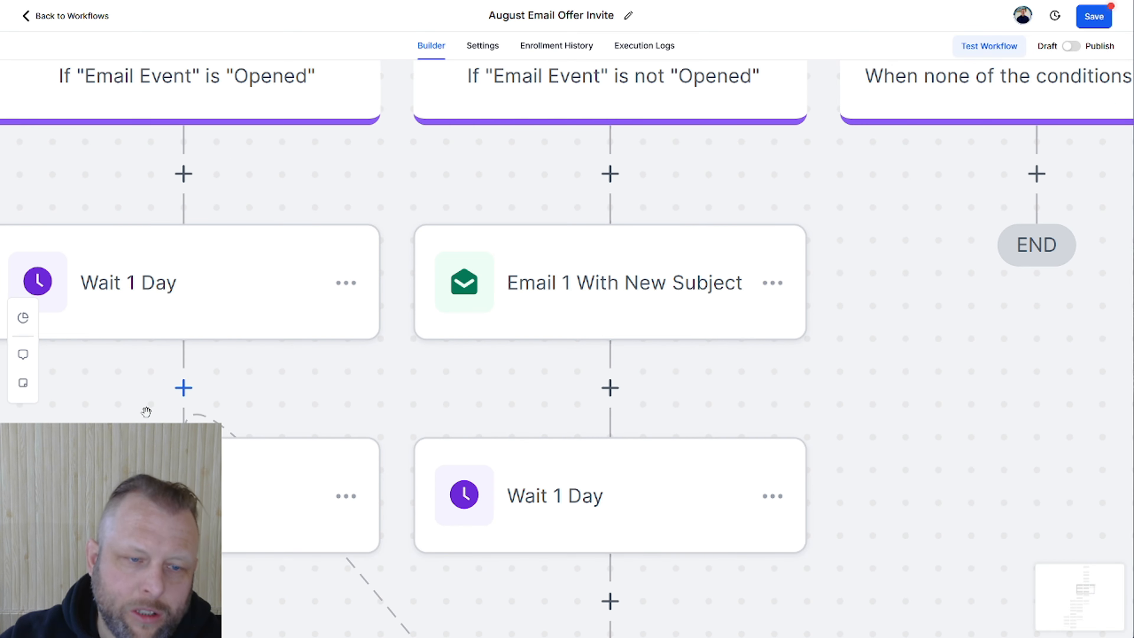
pyautogui.scroll(-3, 369, 225)
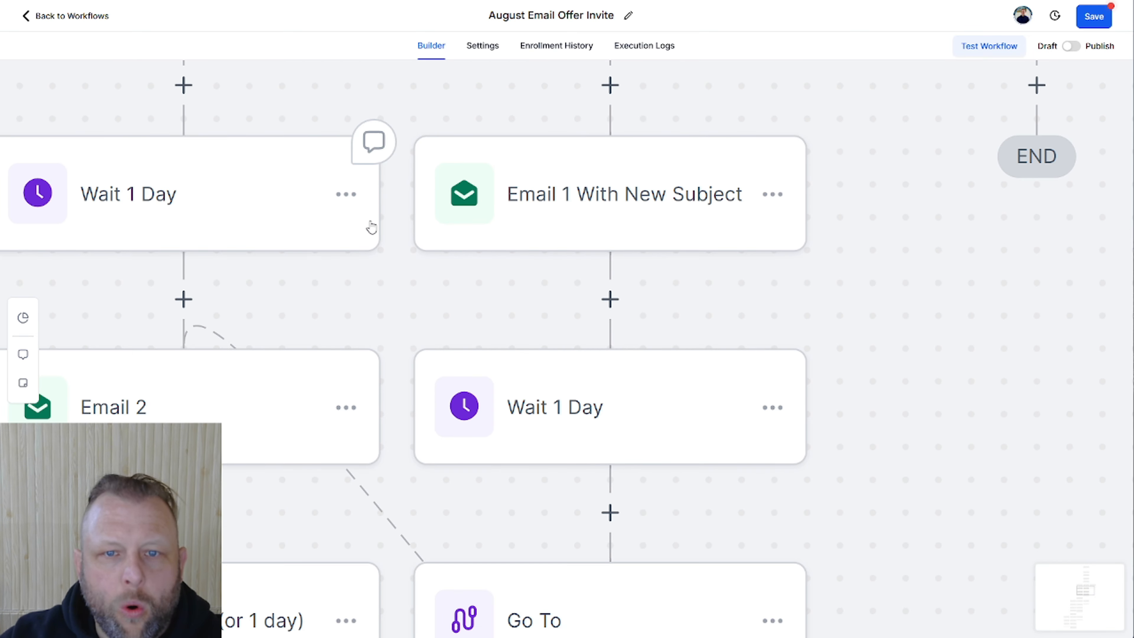
pyautogui.scroll(7, 370, 223)
pyautogui.scroll(7, 607, 197)
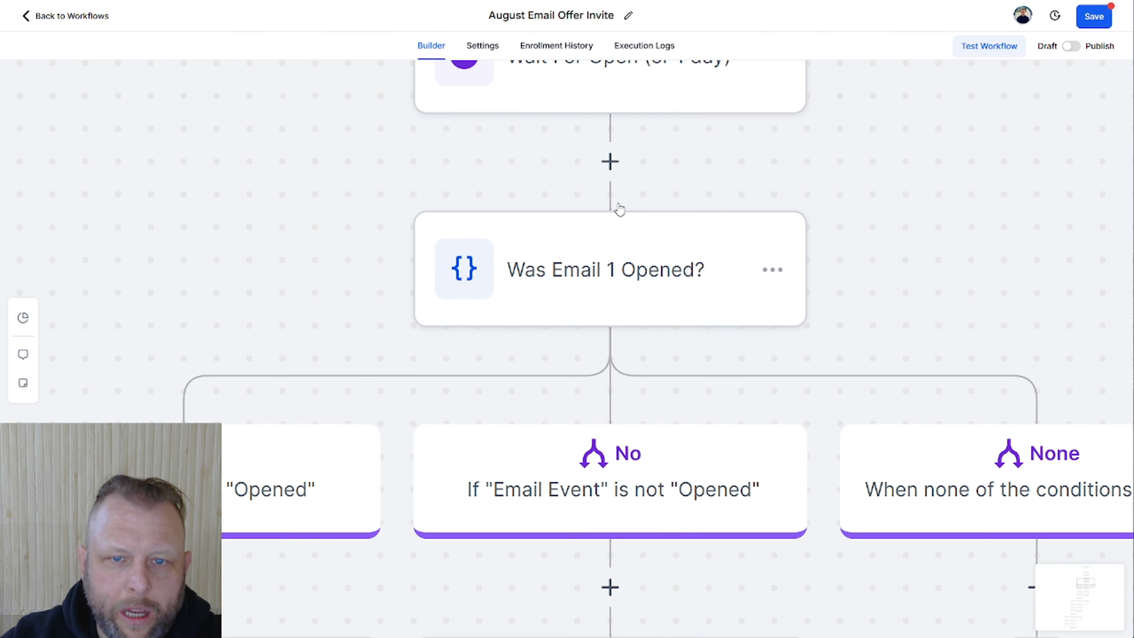
pyautogui.scroll(-3, 597, 203)
pyautogui.scroll(-6, 597, 203)
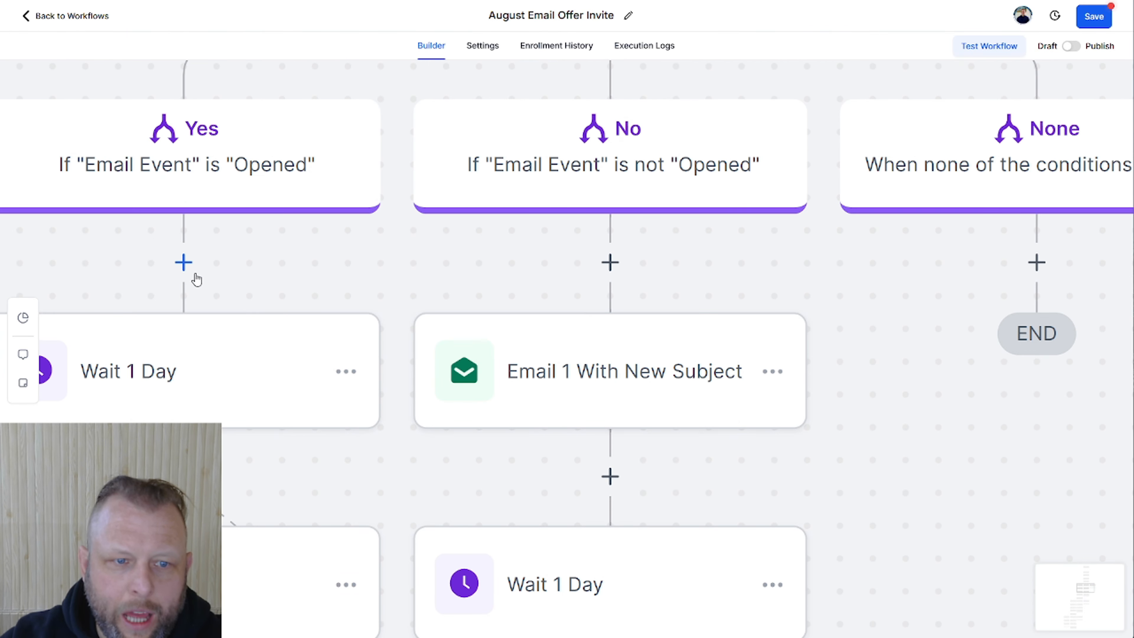
pyautogui.moveTo(286, 265); pyautogui.dragTo(553, 170)
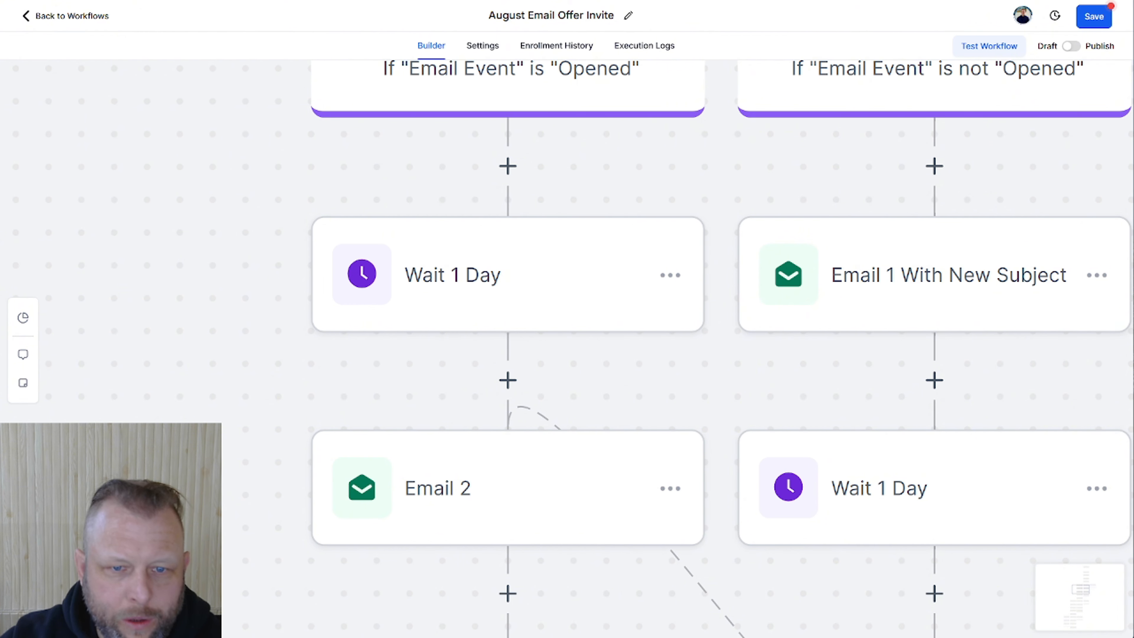
pyautogui.click(35, 616)
pyautogui.click(35, 616)
pyautogui.click(36, 616)
pyautogui.scroll(3, 788, 248)
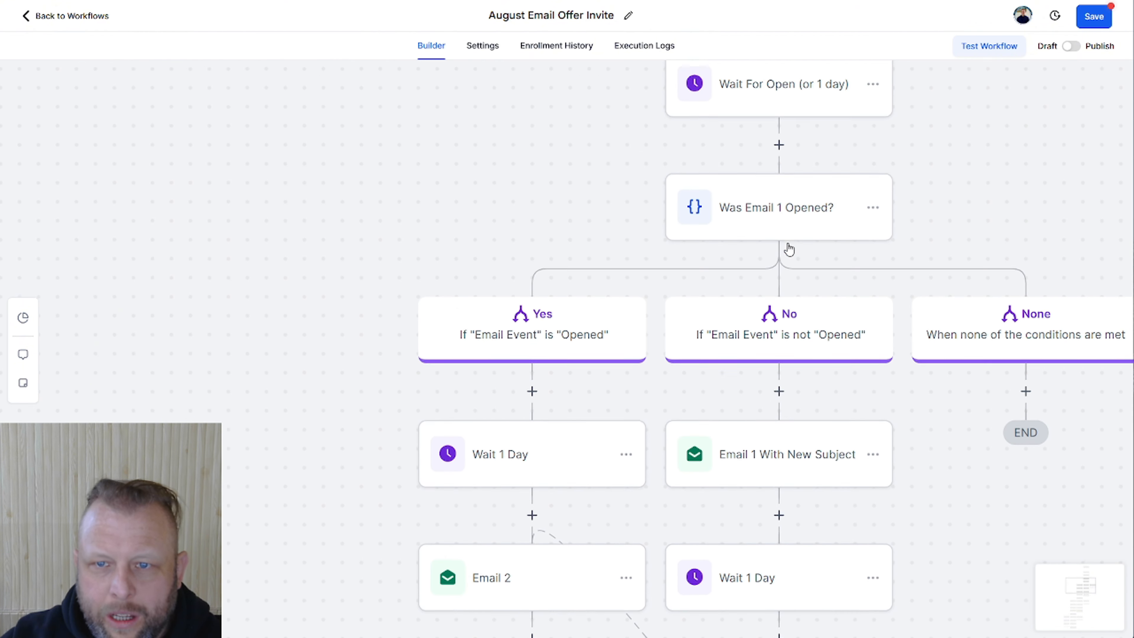
pyautogui.scroll(2, 788, 249)
pyautogui.scroll(-2, 819, 325)
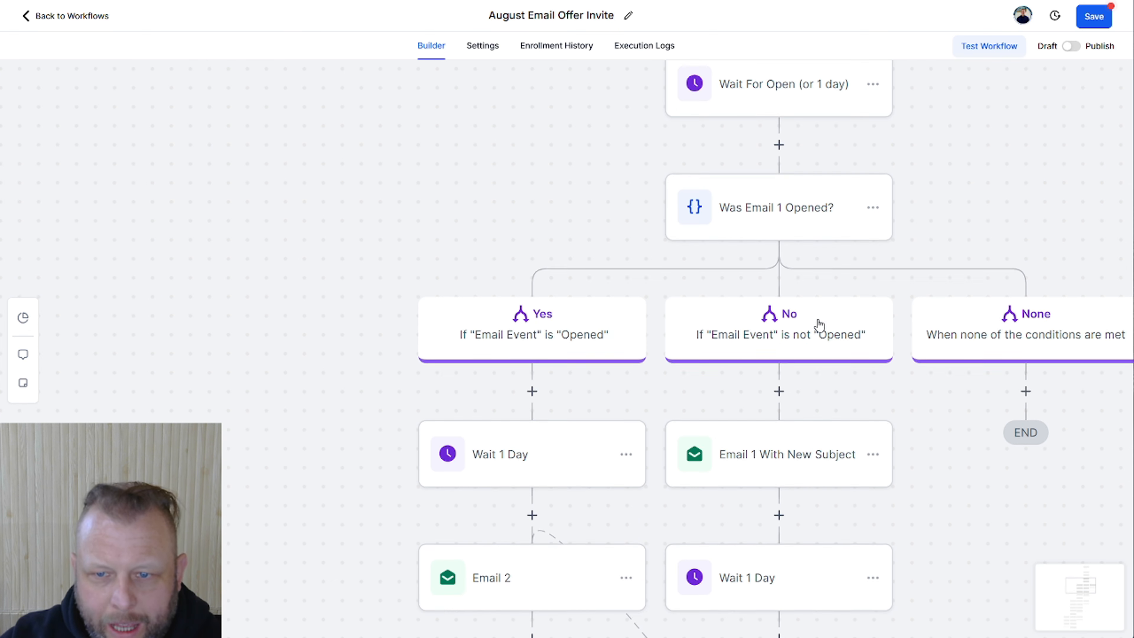
pyautogui.scroll(-1, 819, 325)
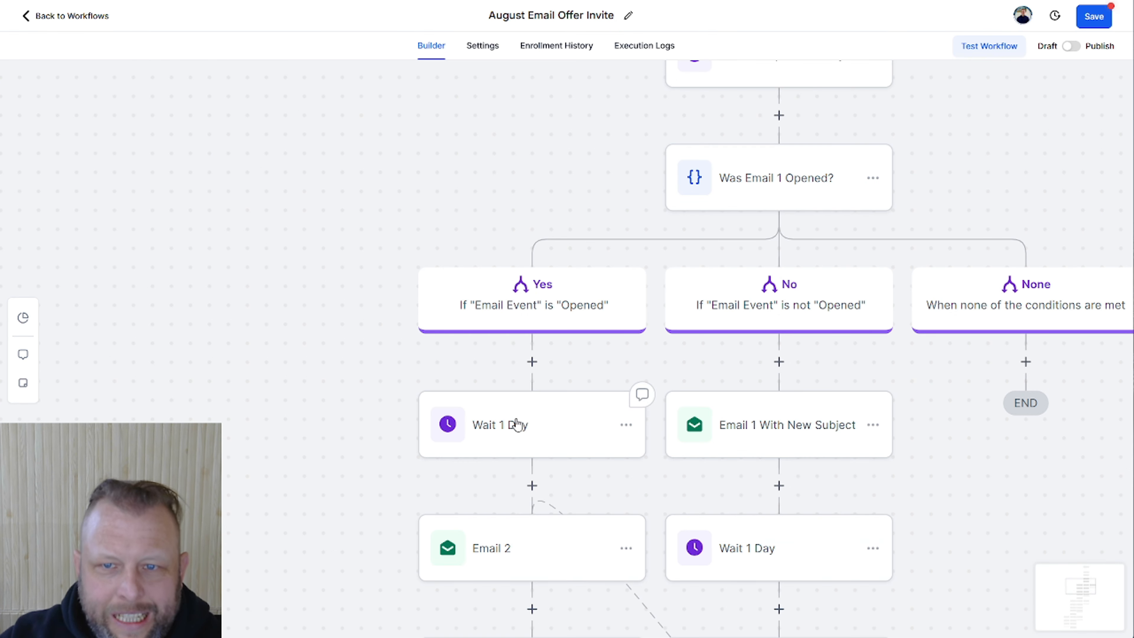
pyautogui.scroll(-3, 517, 425)
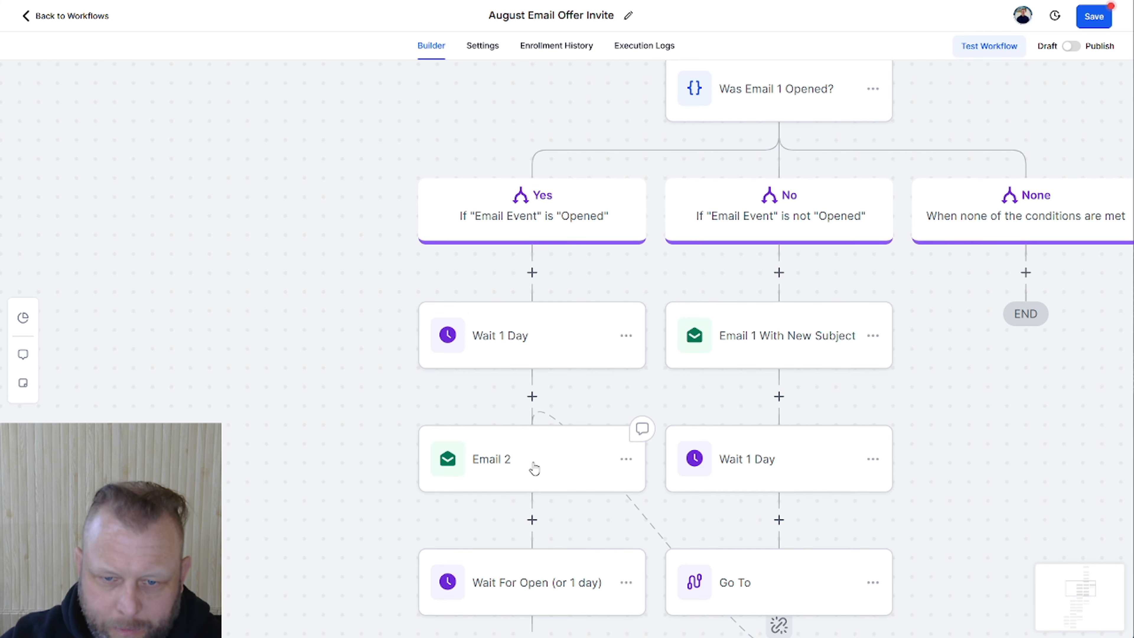
# Step: Open the Email 2 step and clear its From Name and From Email fields
pyautogui.click(535, 468)
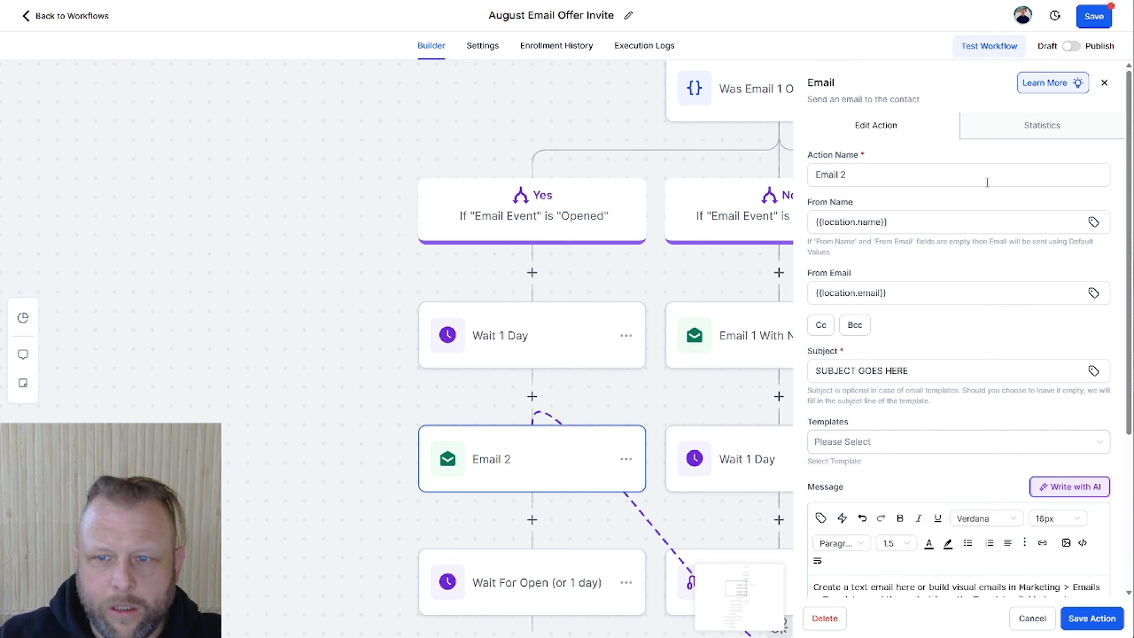
pyautogui.click(916, 222)
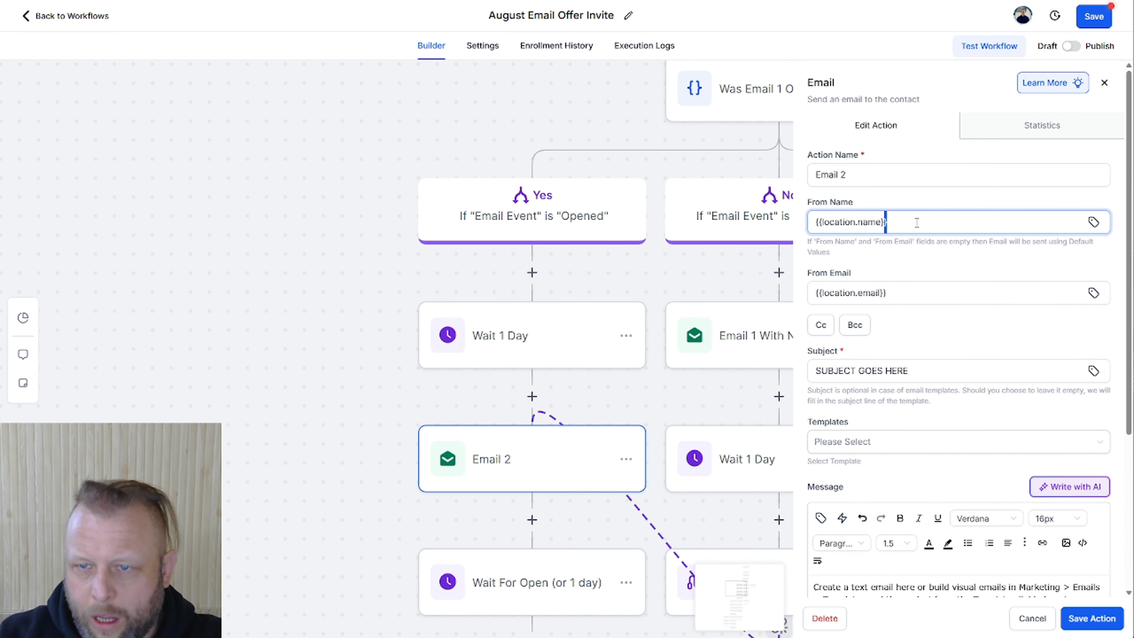
pyautogui.hotkey('ctrl', 'a')
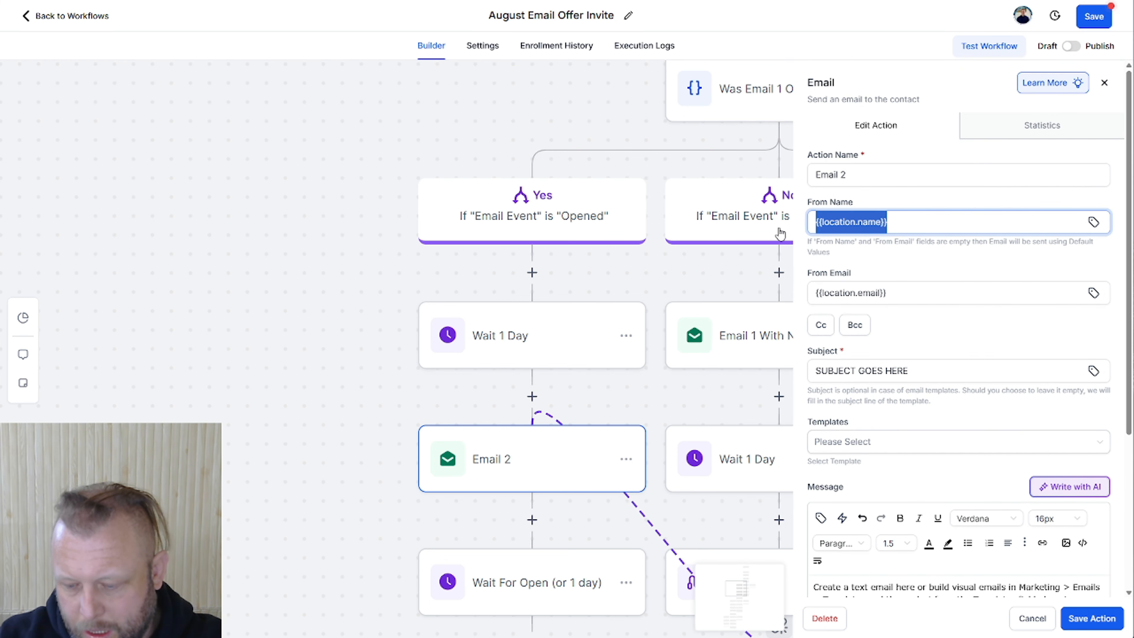
pyautogui.press('BackSpace')
pyautogui.moveTo(927, 291); pyautogui.dragTo(803, 294)
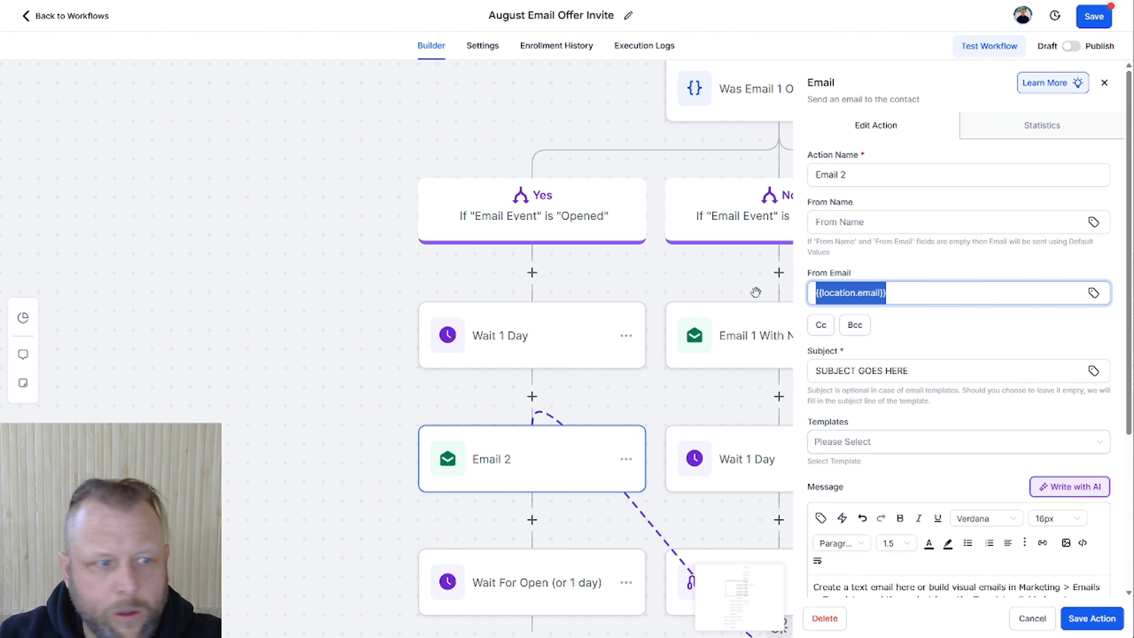
pyautogui.press('BackSpace')
pyautogui.press('Tab')
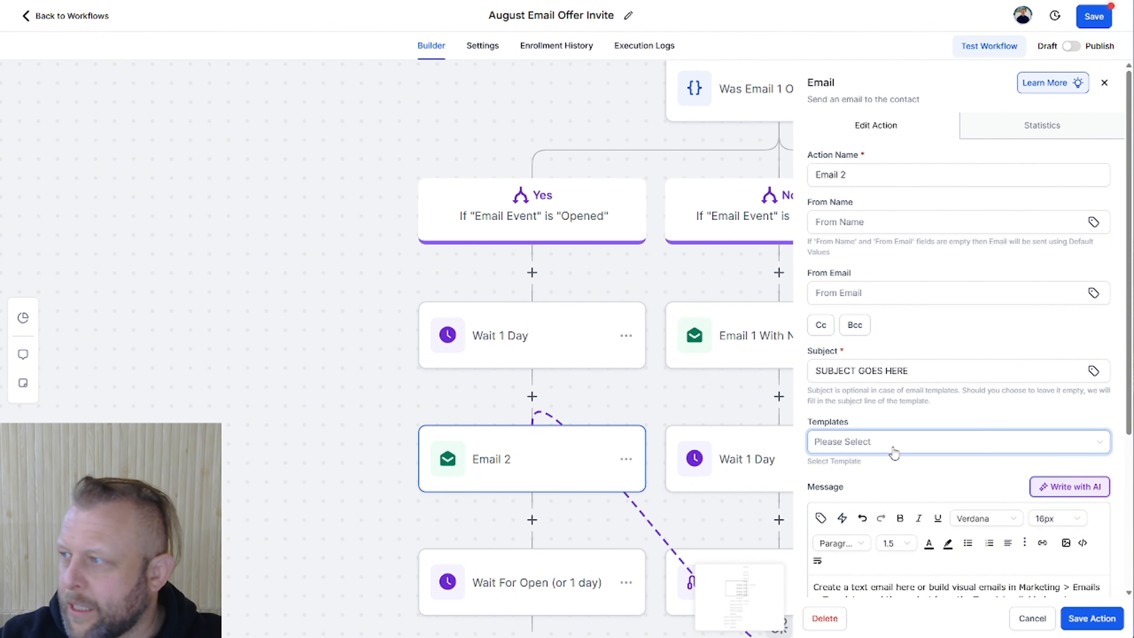
# Step: Set Email 2's subject to 'Stop building someone else's dream (start yours in 48 hrs)'
pyautogui.tripleClick(937, 372)
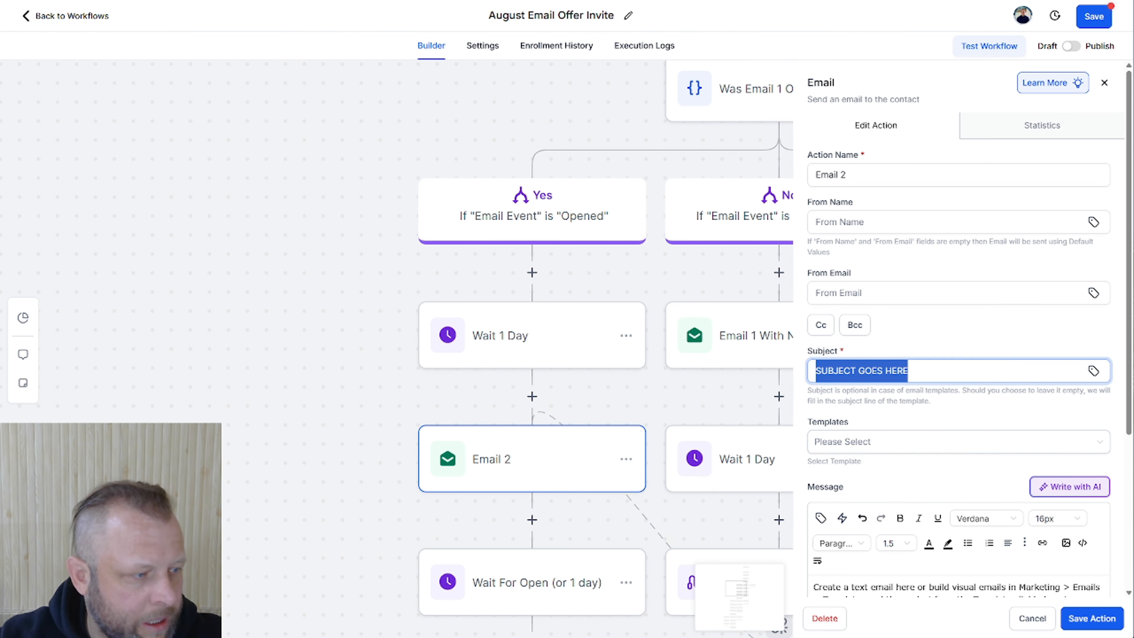
pyautogui.hotkey('alt', 'Tab')
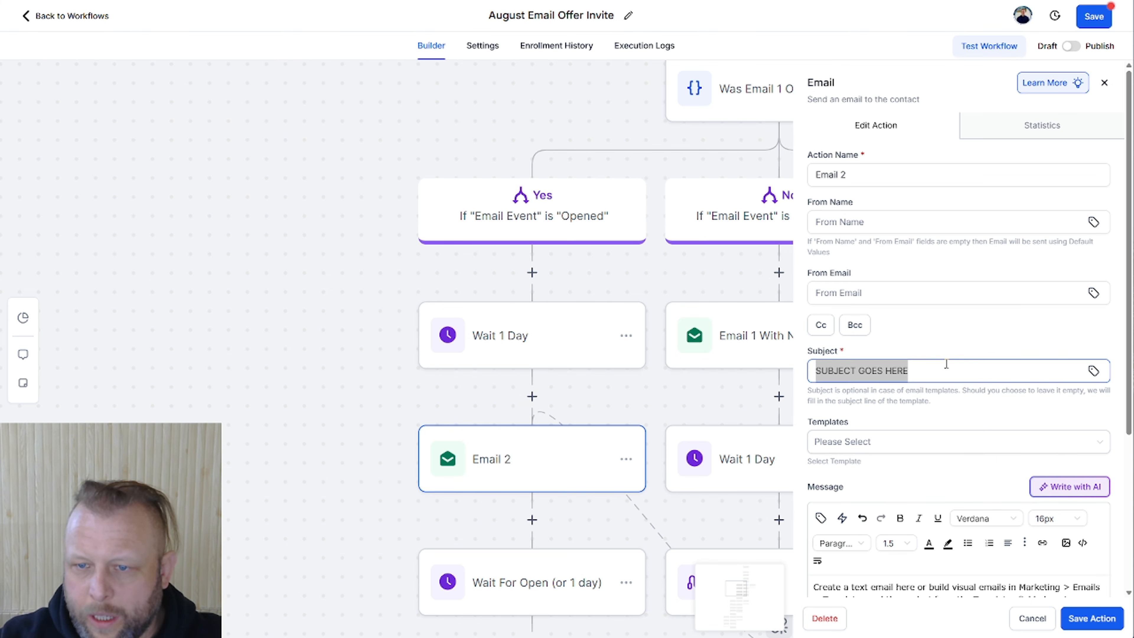
pyautogui.hotkey('alt', 'Tab')
pyautogui.write("Stop building someone else's dream (start yours in 48 hrs)")
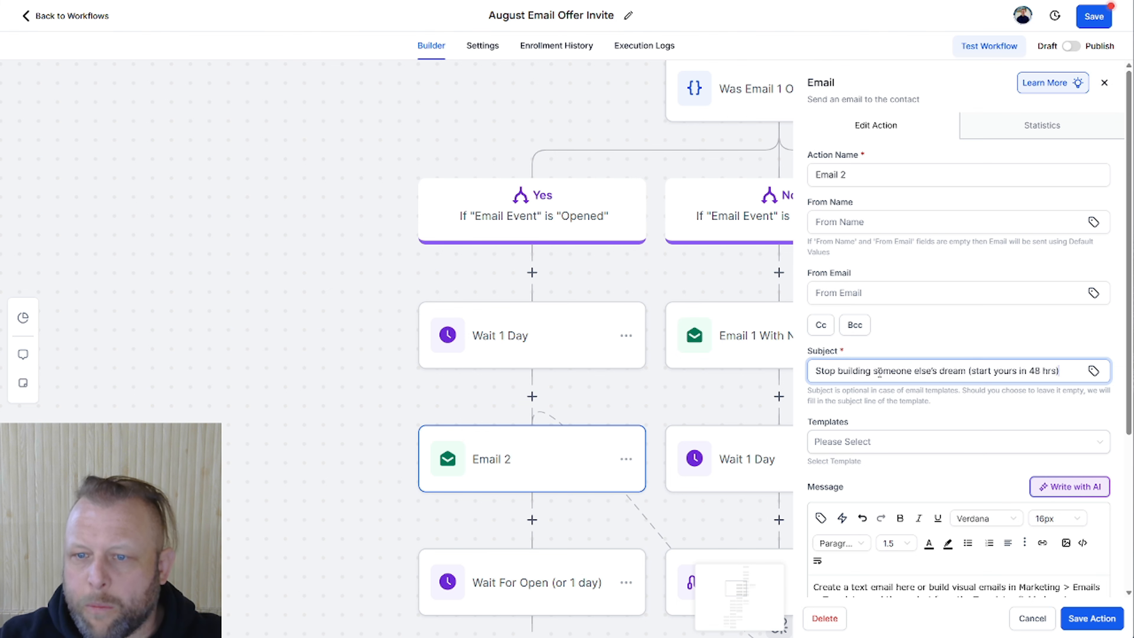
pyautogui.scroll(-4, 1077, 390)
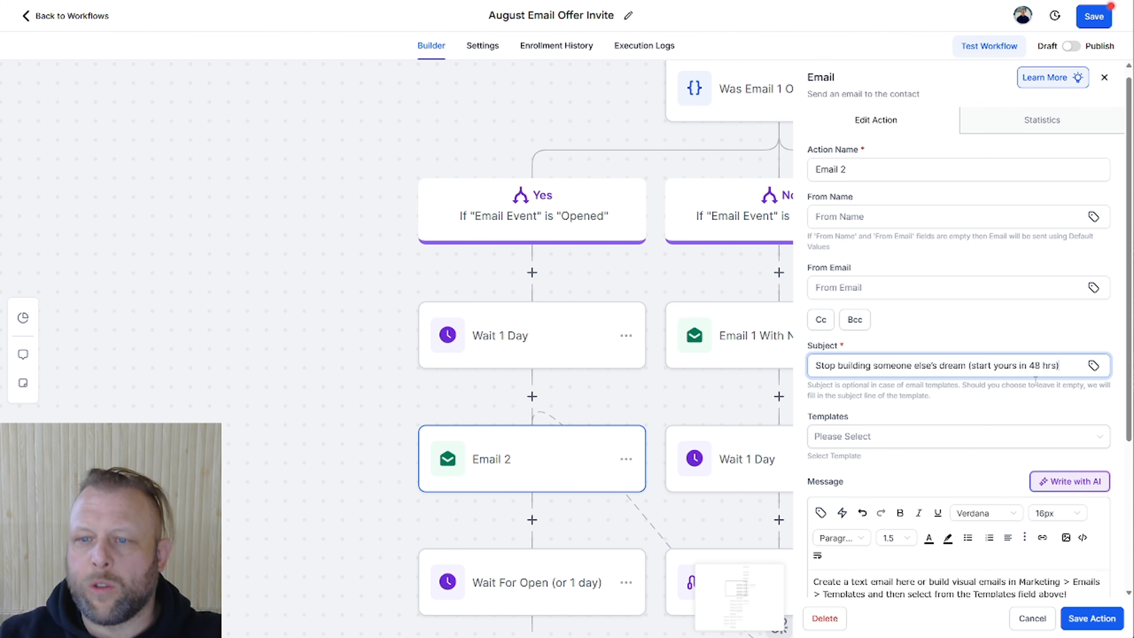
pyautogui.hotkey('alt', 'Tab')
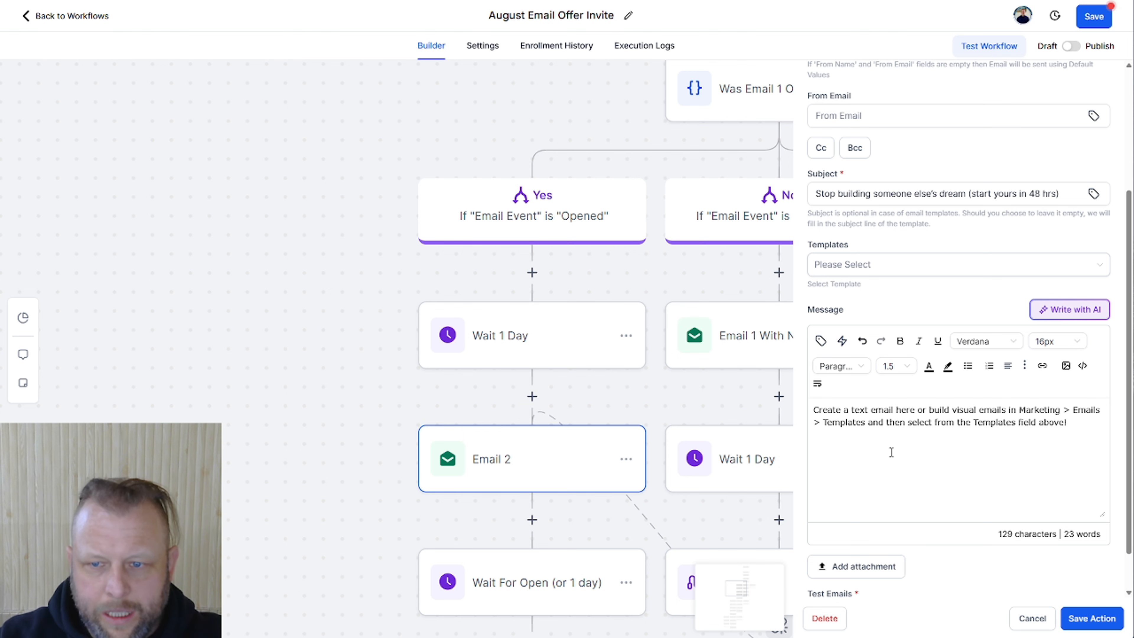
# Step: Replace Email 2's placeholder message with a 'Hi' + first-name greeting and the pasted offer copy
pyautogui.tripleClick(988, 425)
pyautogui.write('H')
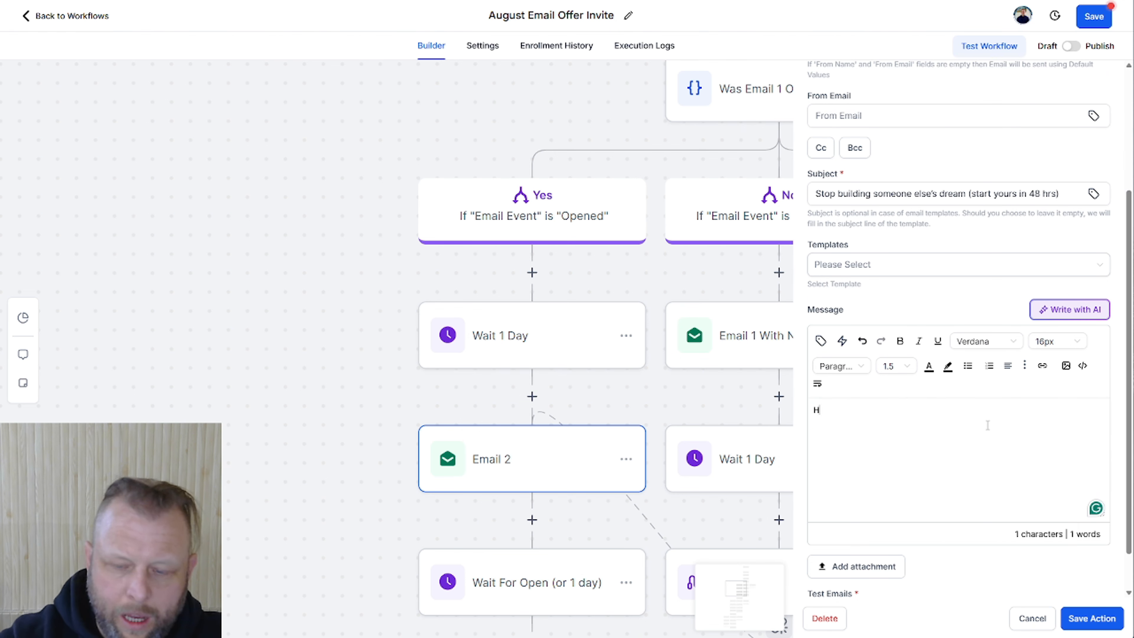
pyautogui.write('i')
pyautogui.click(821, 341)
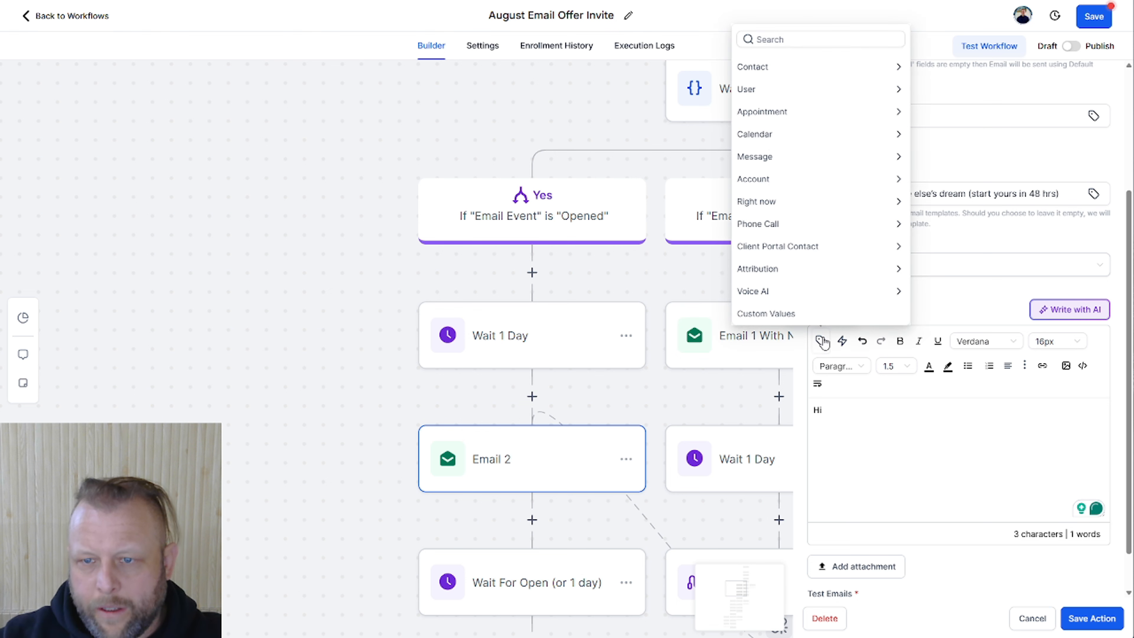
pyautogui.click(871, 68)
pyautogui.click(808, 109)
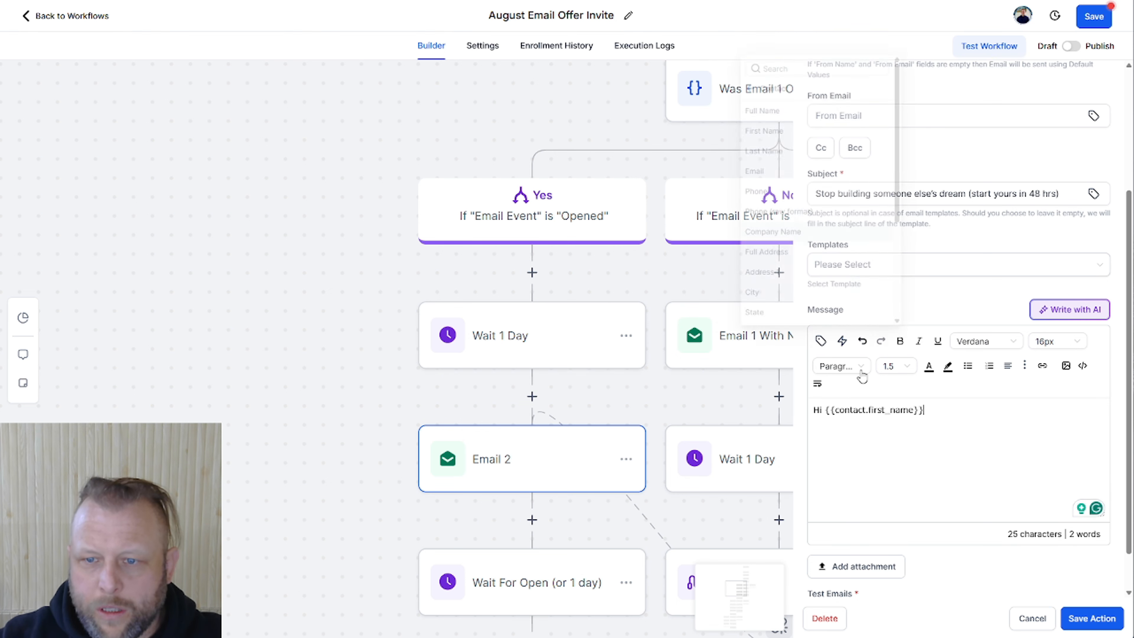
pyautogui.press('Return')
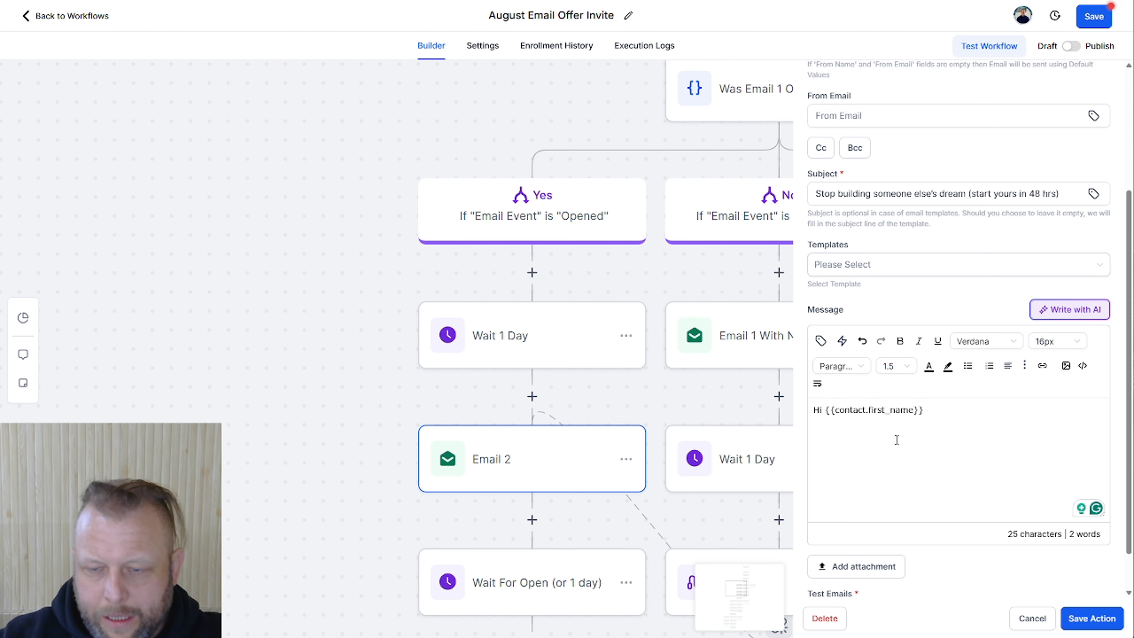
pyautogui.hotkey('ctrl', 'v')
# Step: Swap the [Sign Up Now] placeholder for the pasted mentorship sign-up link
pyautogui.scroll(5, 1010, 447)
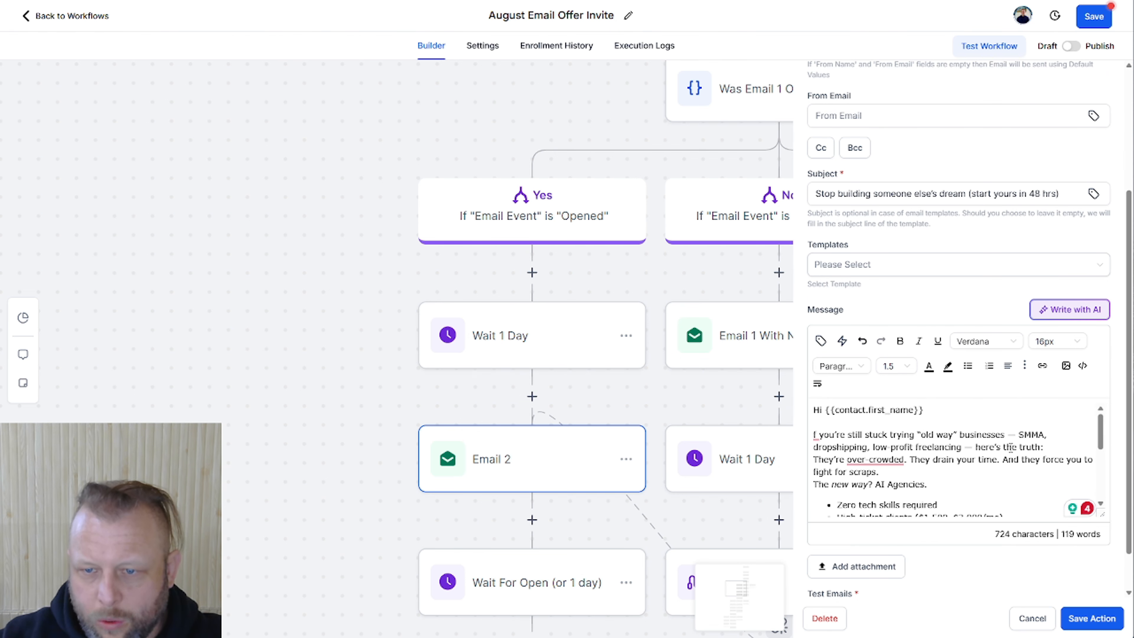
pyautogui.moveTo(816, 435)
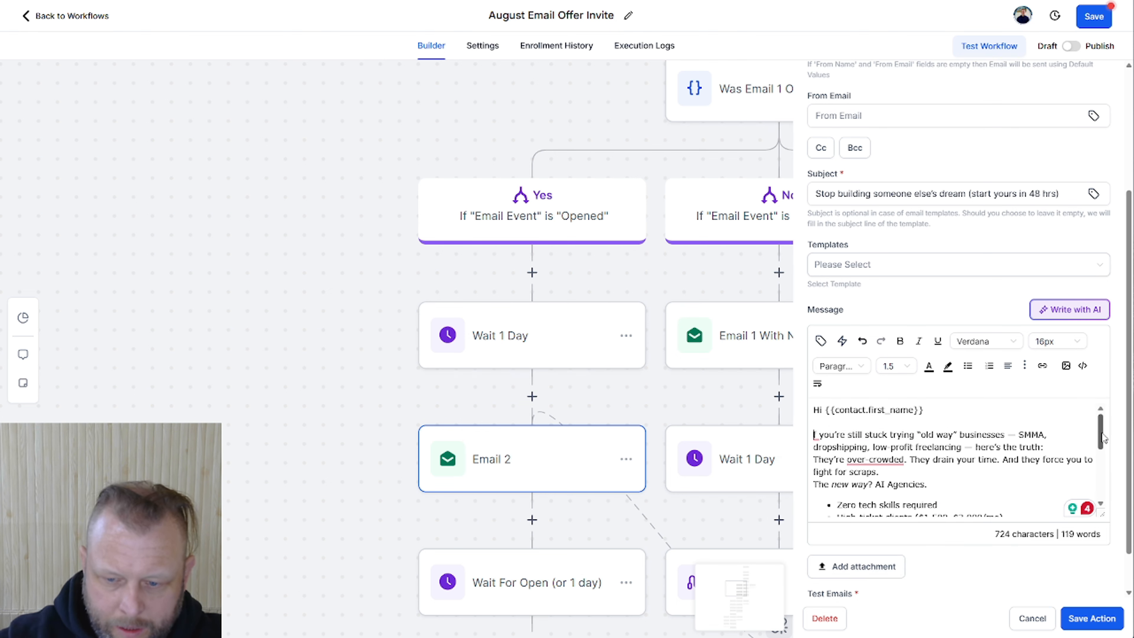
pyautogui.write('If')
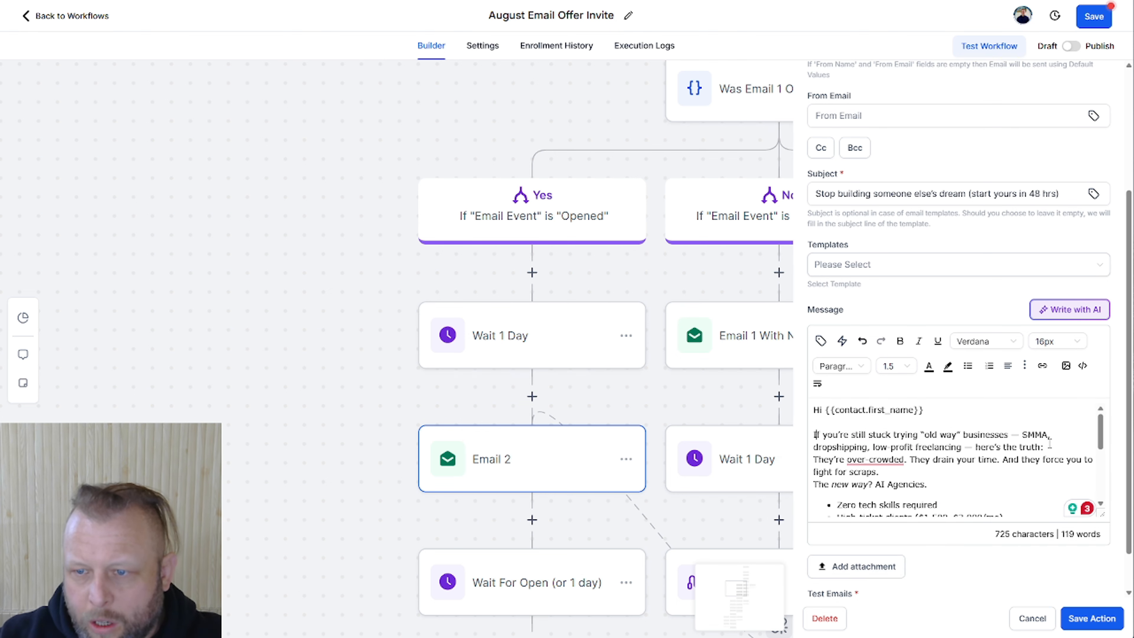
pyautogui.scroll(-3, 1049, 444)
pyautogui.scroll(-2, 878, 440)
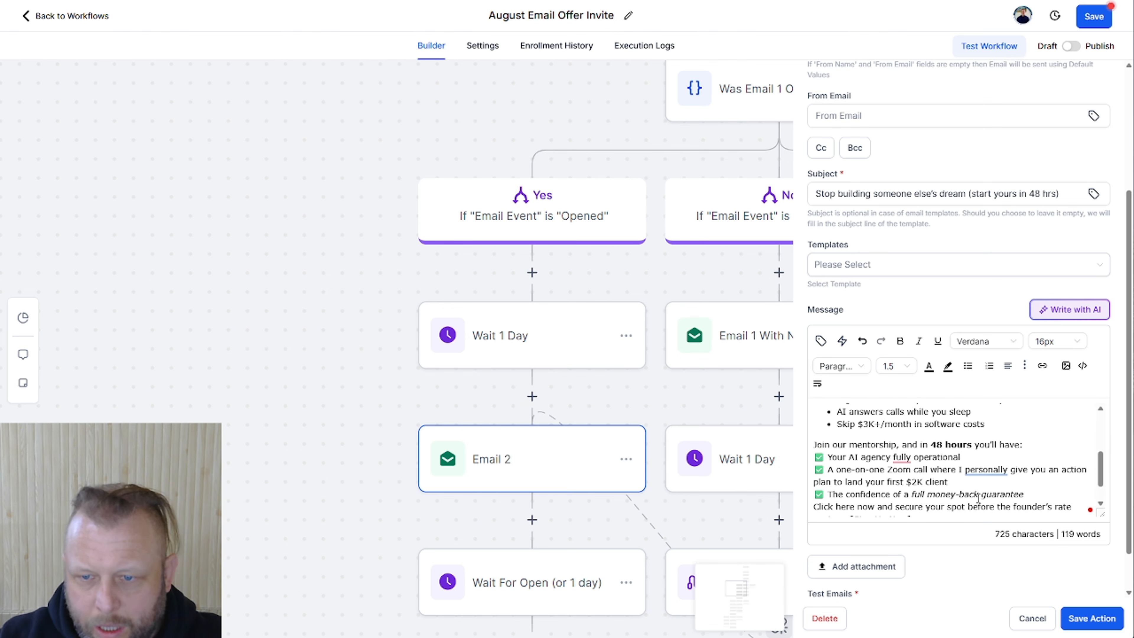
pyautogui.scroll(-1, 910, 497)
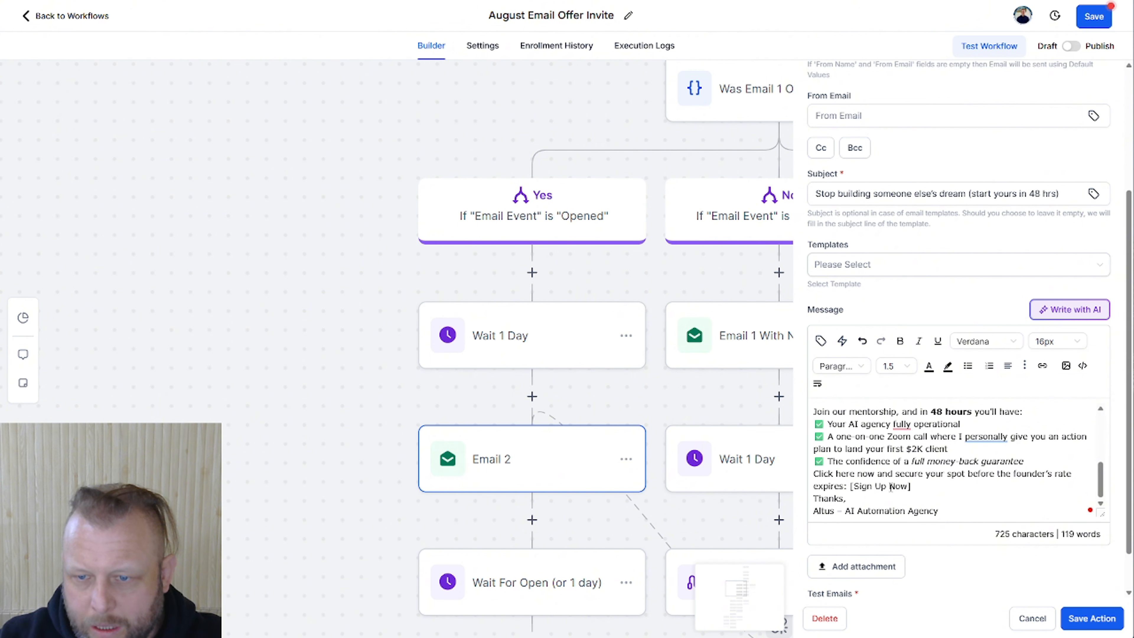
pyautogui.moveTo(911, 487); pyautogui.dragTo(851, 488)
pyautogui.press('BackSpace')
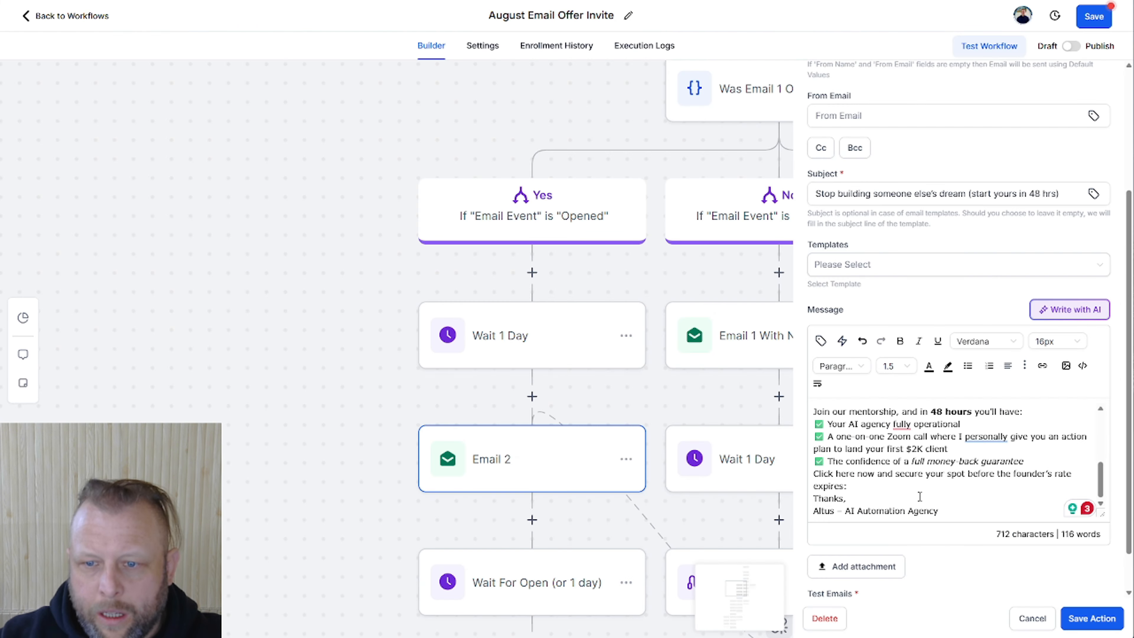
pyautogui.write('https://aiagencymentorship.ai/')
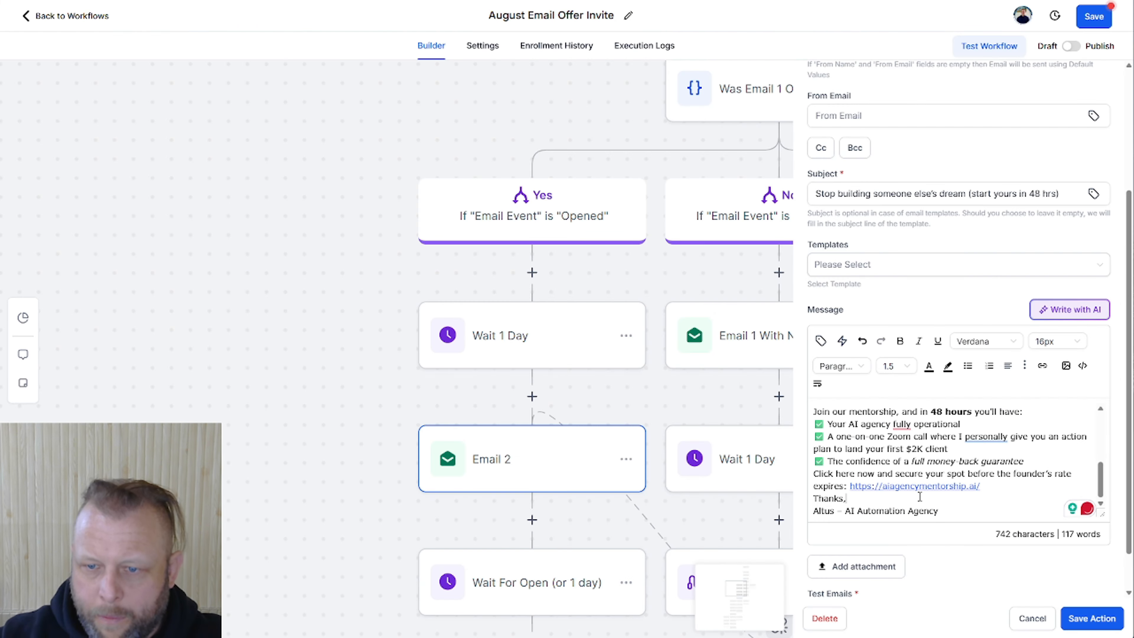
# Step: Add 'PS!!!!! Did you see this' after Thanks, and copy the Loom video's share link
pyautogui.press('Return')
pyautogui.press('Return')
pyautogui.write('PSS')
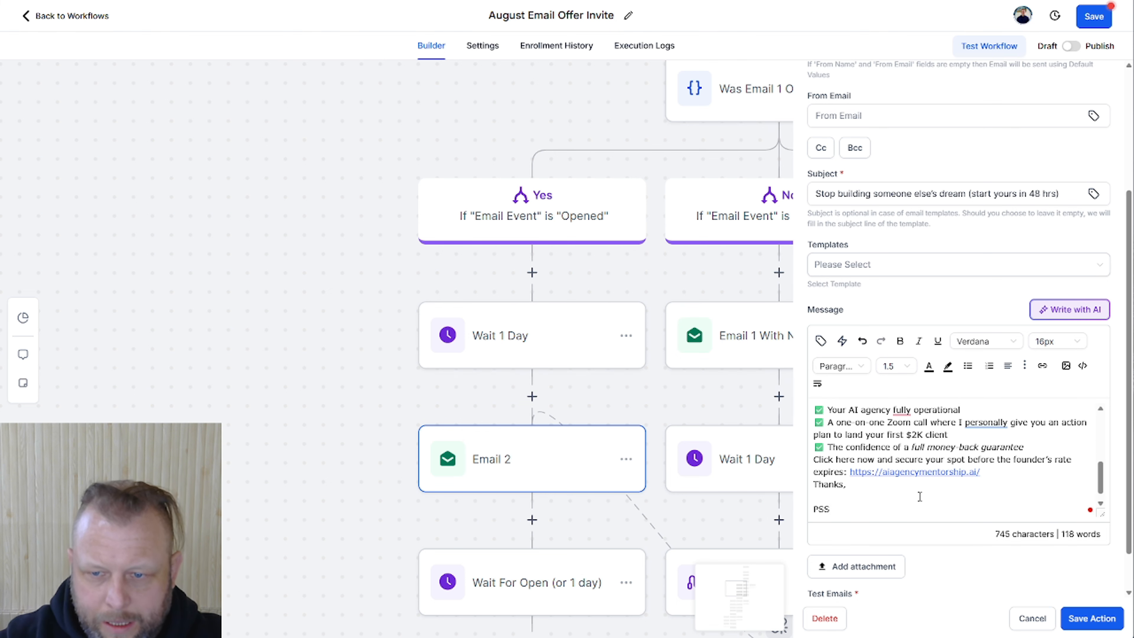
pyautogui.press('BackSpace')
pyautogui.write('!!!! Did you see this')
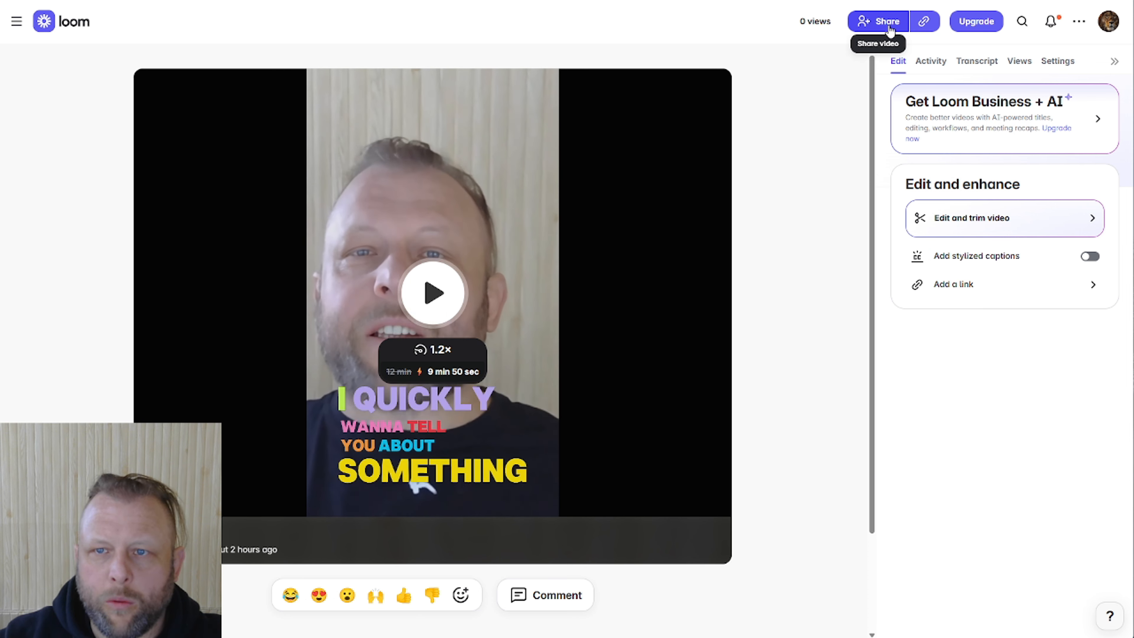
pyautogui.click(888, 22)
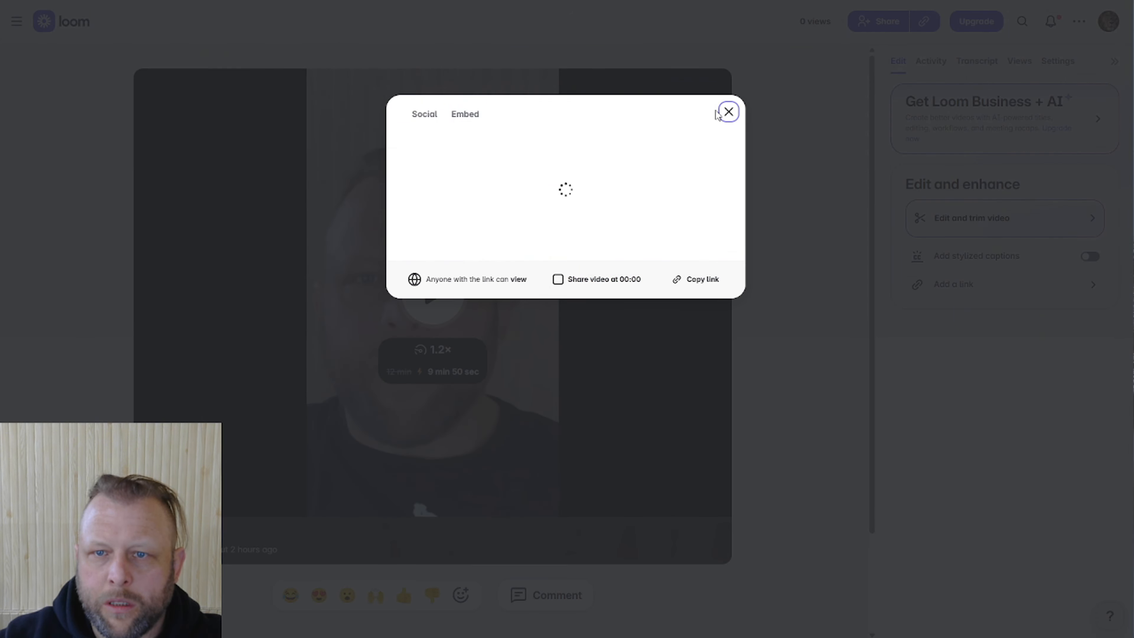
pyautogui.click(901, 35)
pyautogui.click(924, 21)
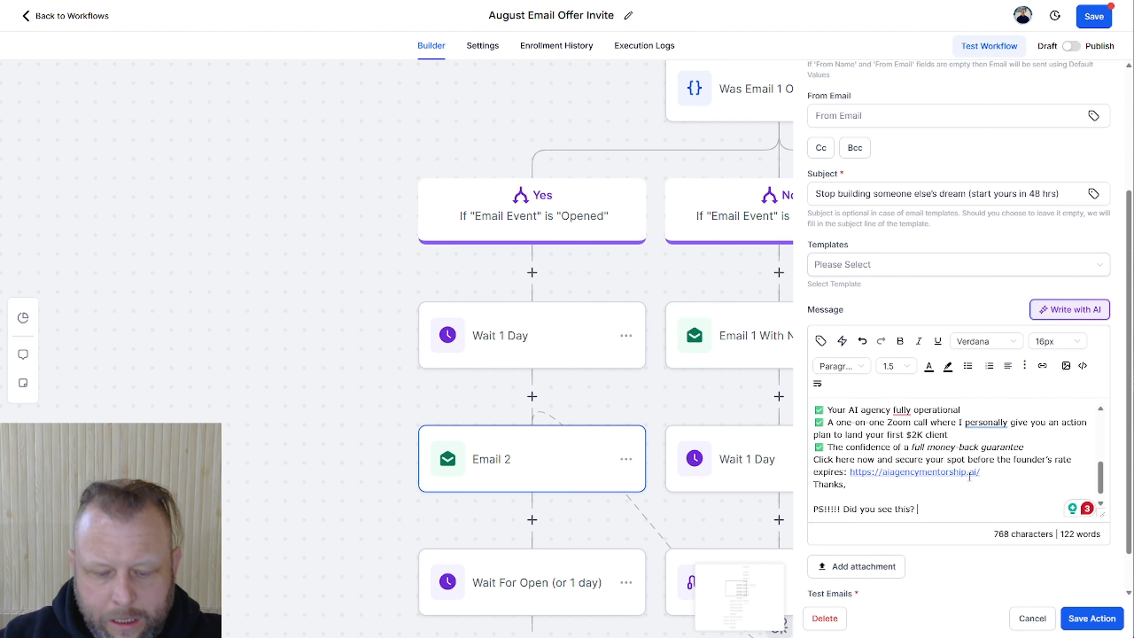
# Step: Paste the Loom video link into the Email 2 message and save the step
pyautogui.hotkey('ctrl', 'v')
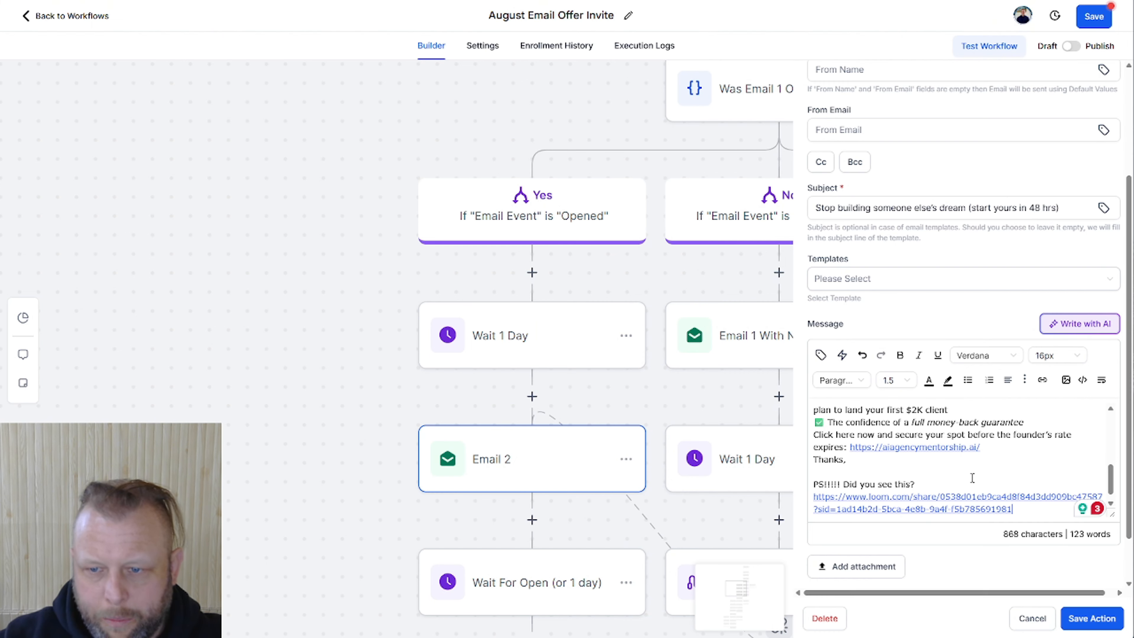
pyautogui.scroll(-1, 1028, 507)
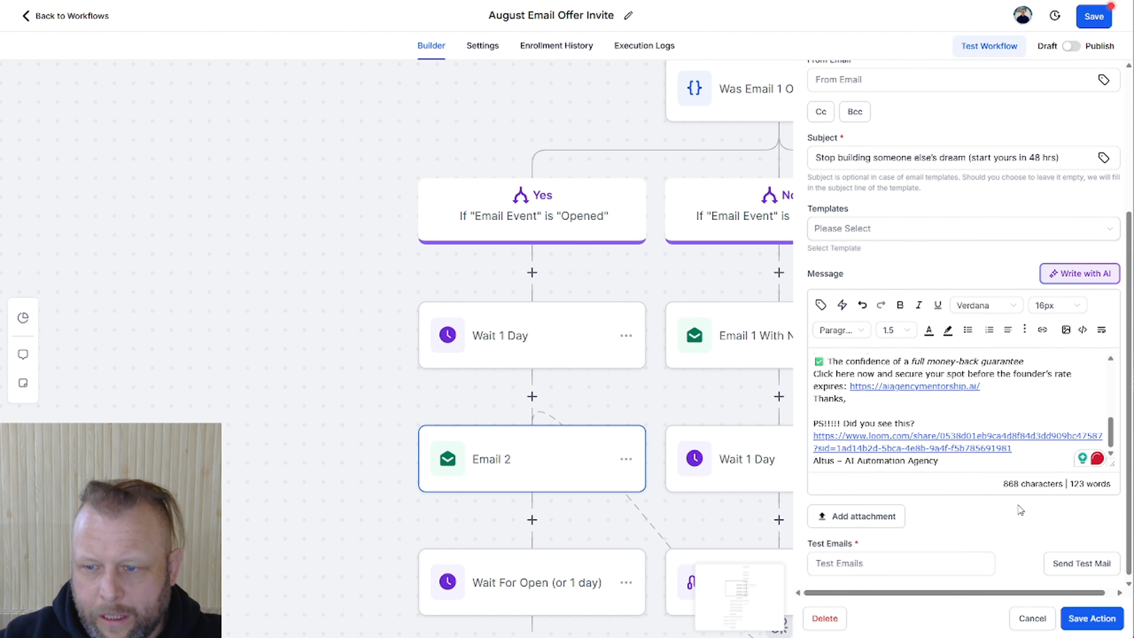
pyautogui.scroll(4, 951, 366)
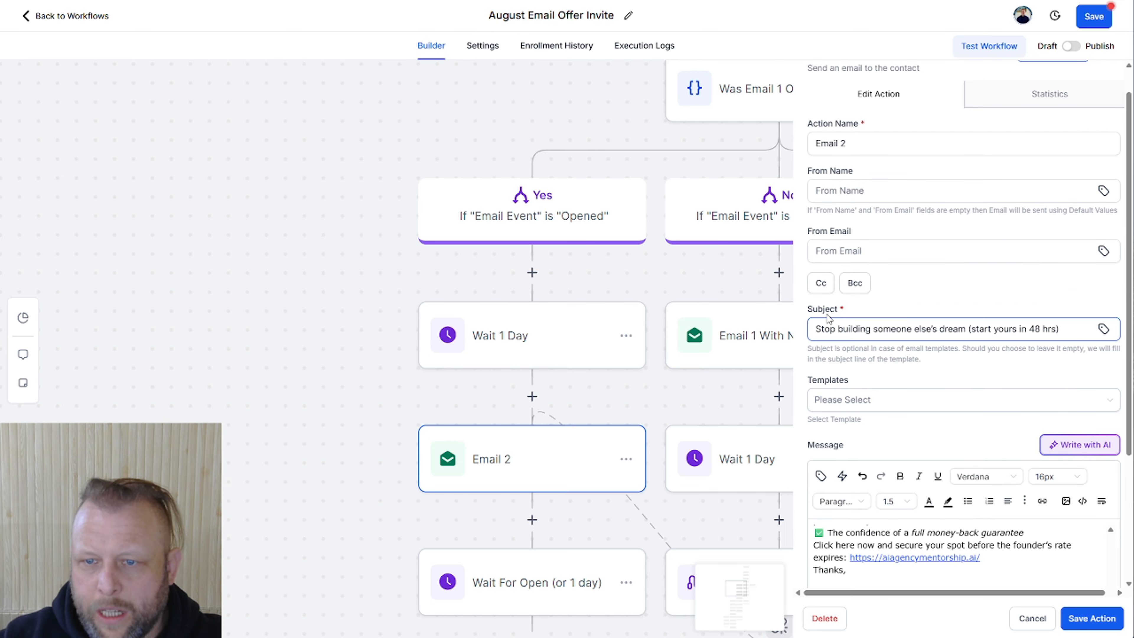
pyautogui.click(1092, 619)
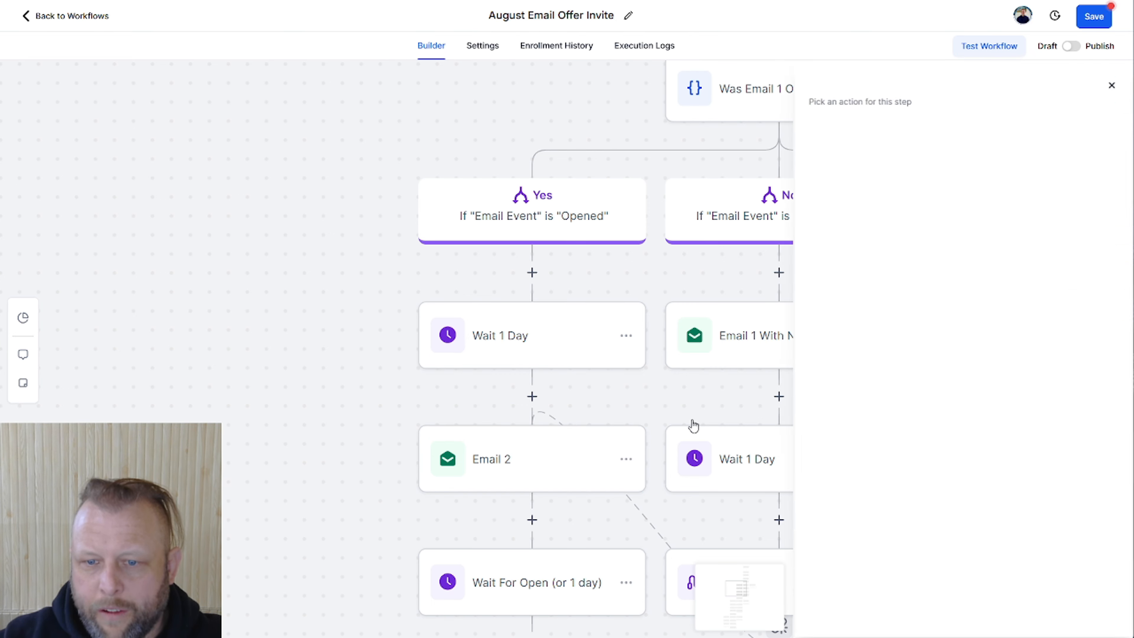
pyautogui.scroll(-2, 796, 329)
pyautogui.scroll(-1, 796, 328)
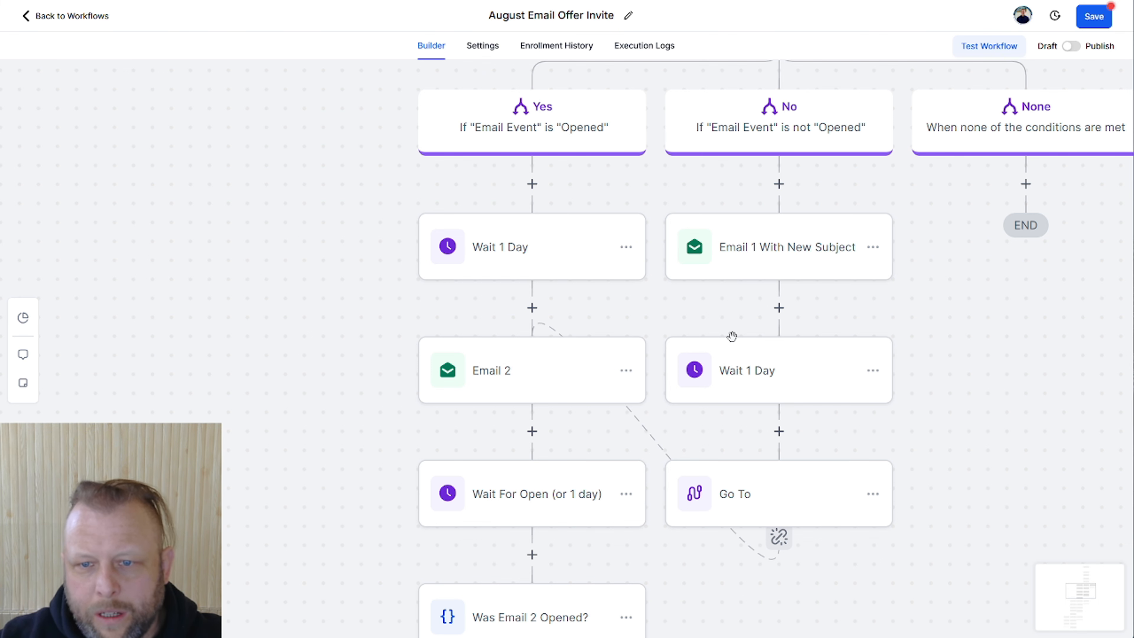
# Step: Inspect the Yes- and No-branch Wait 1 Day steps, closing them unchanged
pyautogui.click(747, 374)
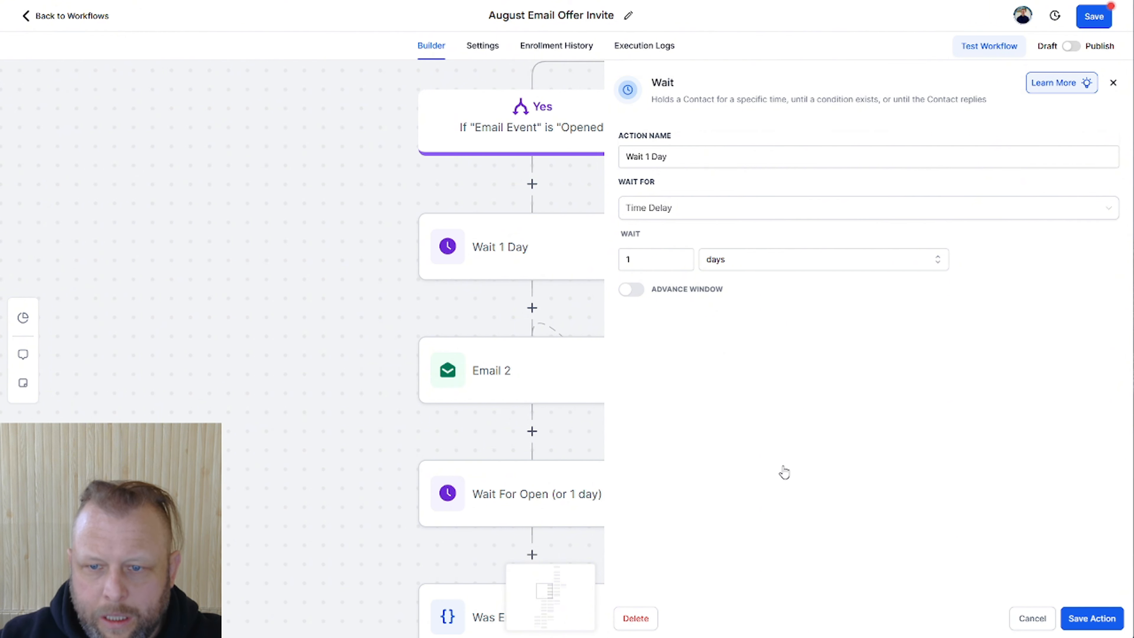
pyautogui.click(1027, 620)
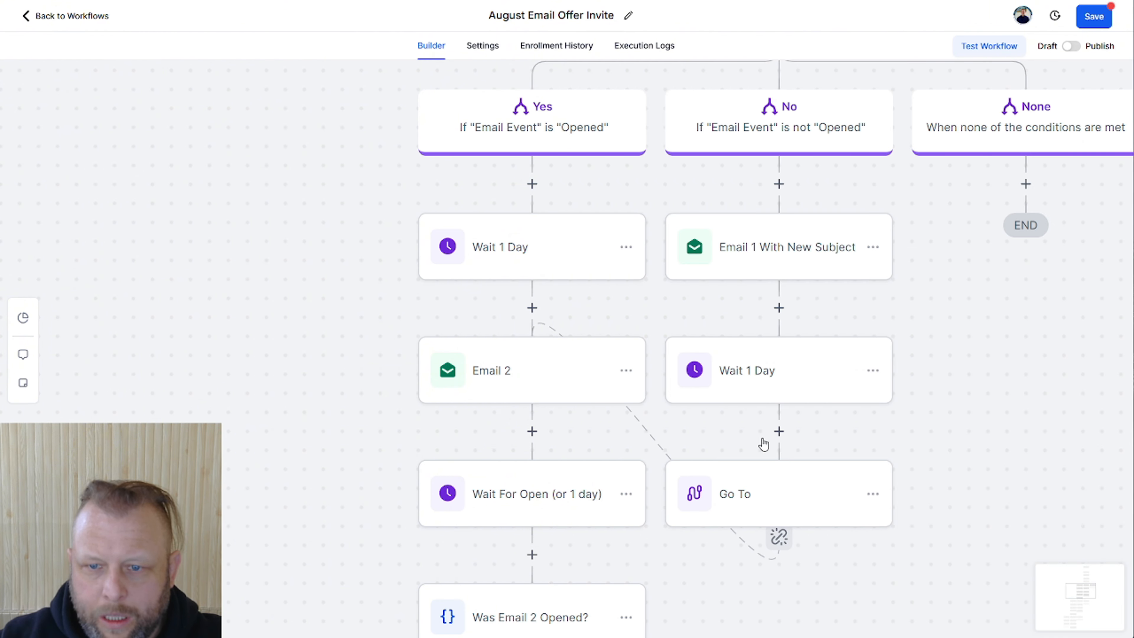
pyautogui.doubleClick(782, 379)
pyautogui.click(1033, 618)
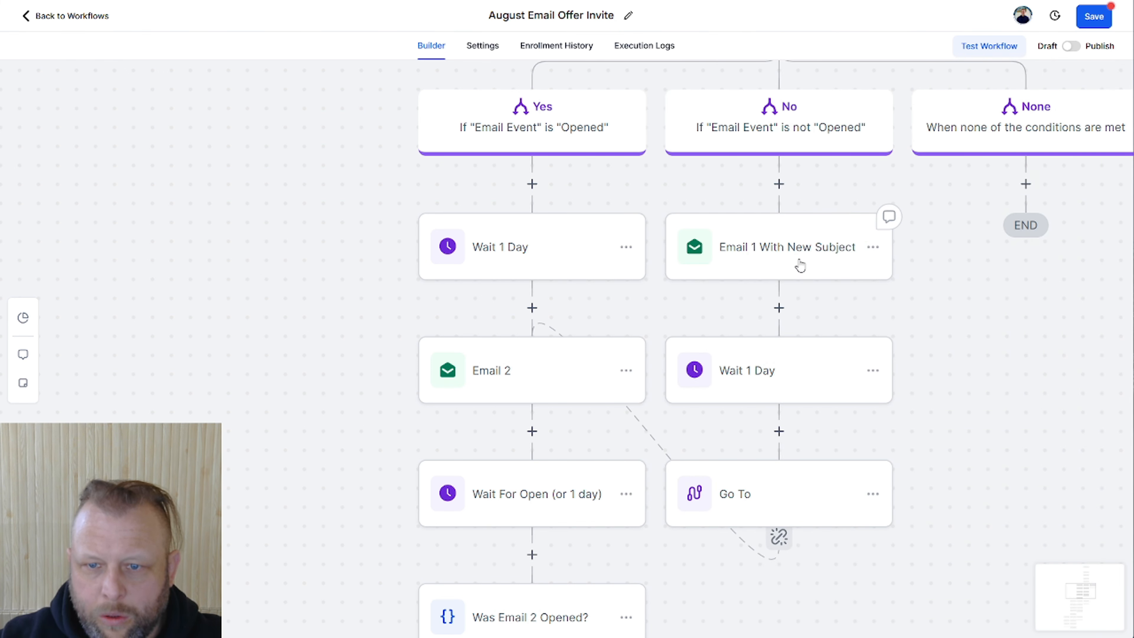
# Step: Open Email 1 With New Subject and clear its From Email and From Name values
pyautogui.click(800, 265)
pyautogui.click(1058, 366)
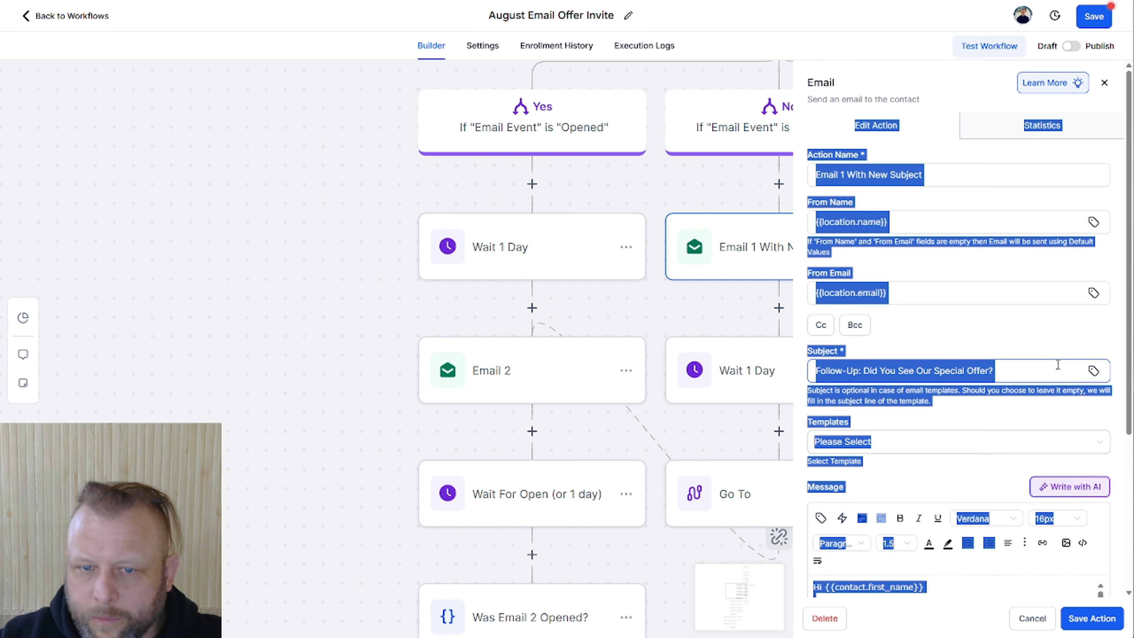
pyautogui.click(1017, 313)
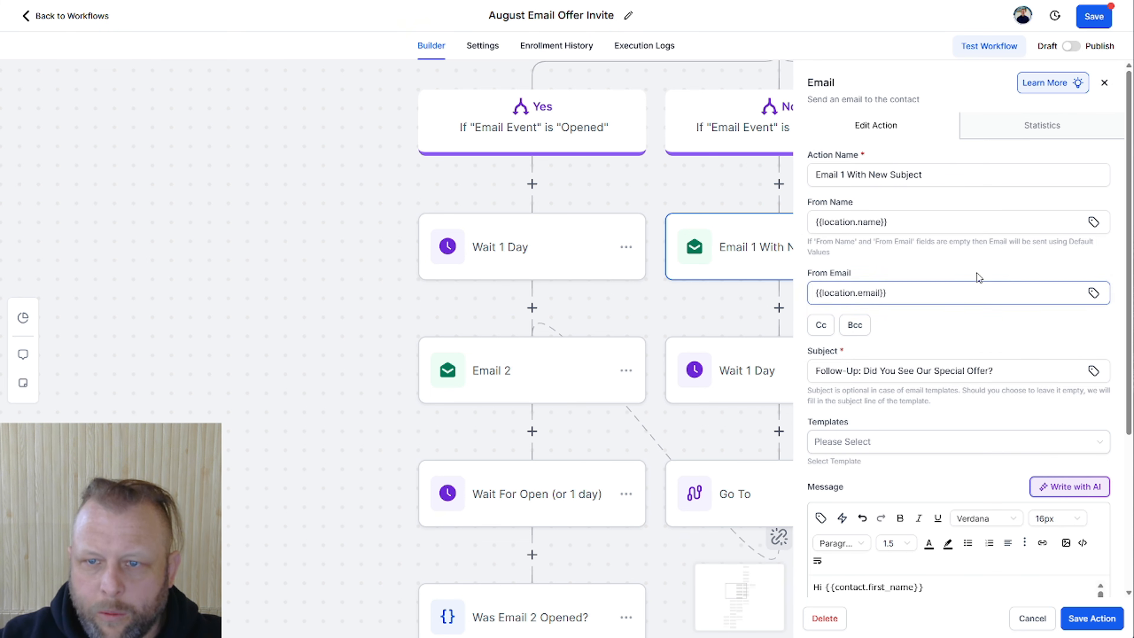
pyautogui.click(952, 288)
pyautogui.hotkey('ctrl', 'a')
pyautogui.press('BackSpace')
pyautogui.click(946, 225)
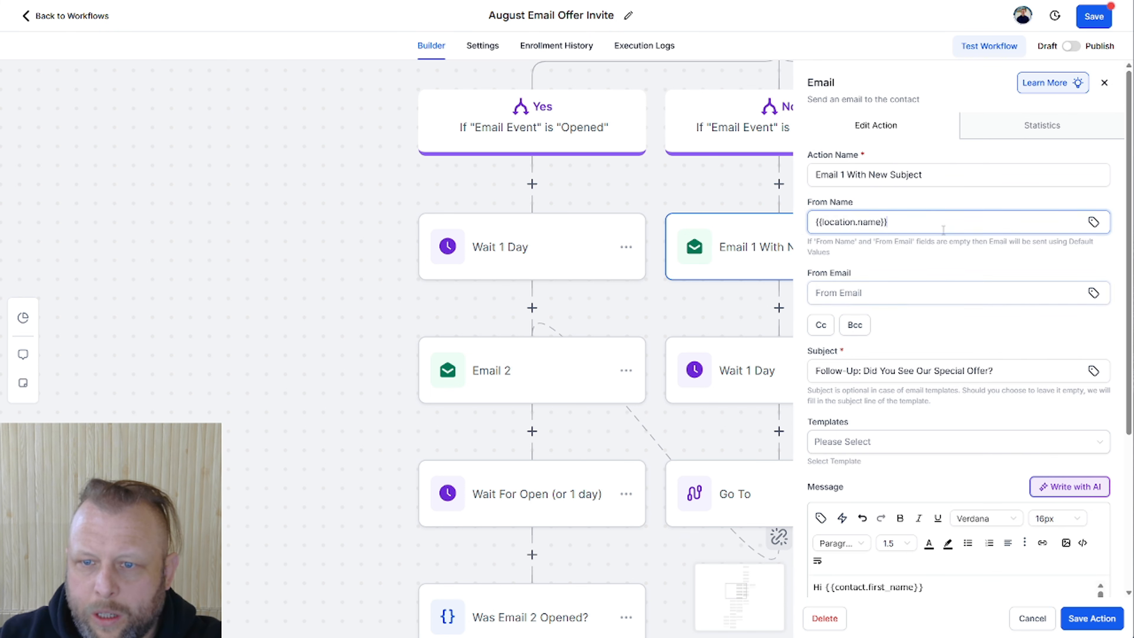
pyautogui.hotkey('ctrl', 'a')
pyautogui.press('BackSpace')
# Step: Select and copy the step's entire message text
pyautogui.click(887, 379)
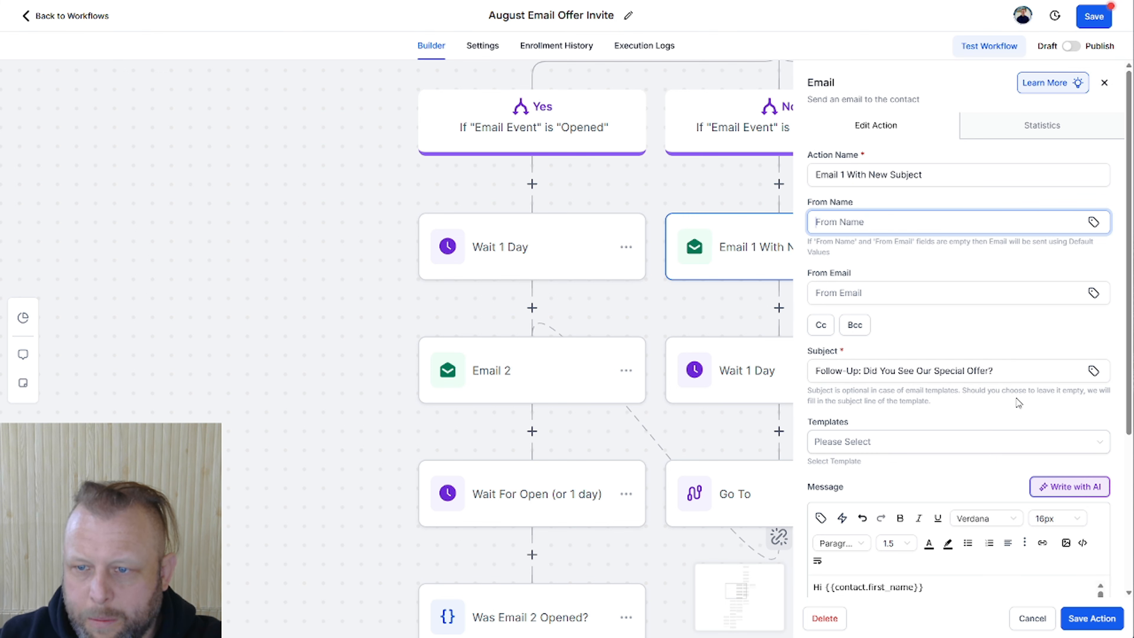
pyautogui.scroll(-4, 965, 427)
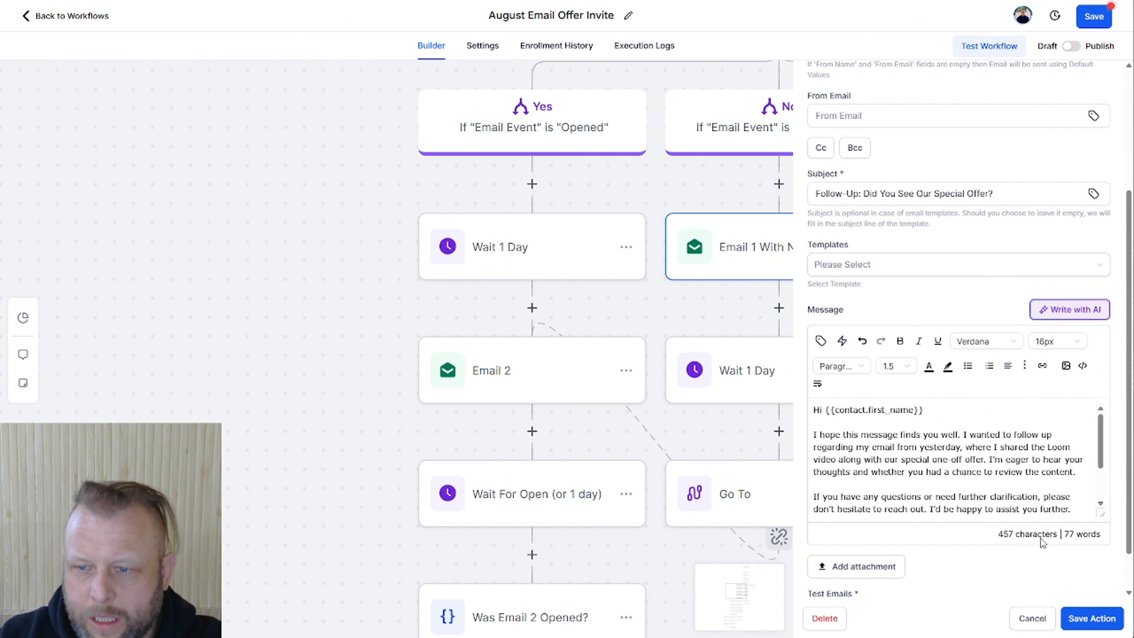
pyautogui.hotkey('ctrl', 'a')
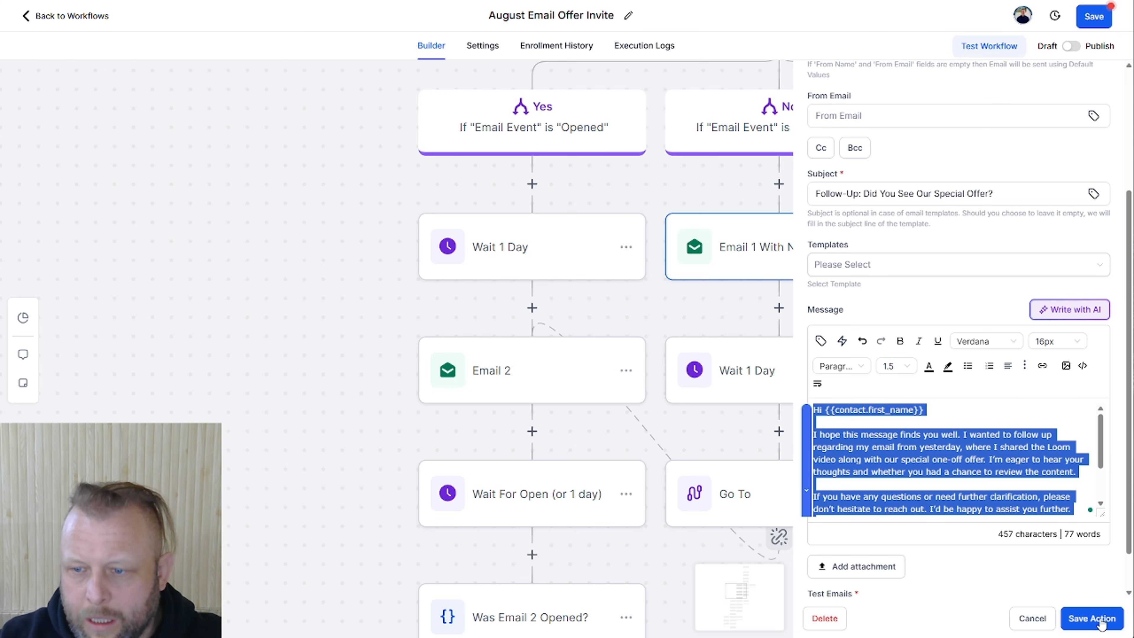
pyautogui.scroll(-11, 677, 426)
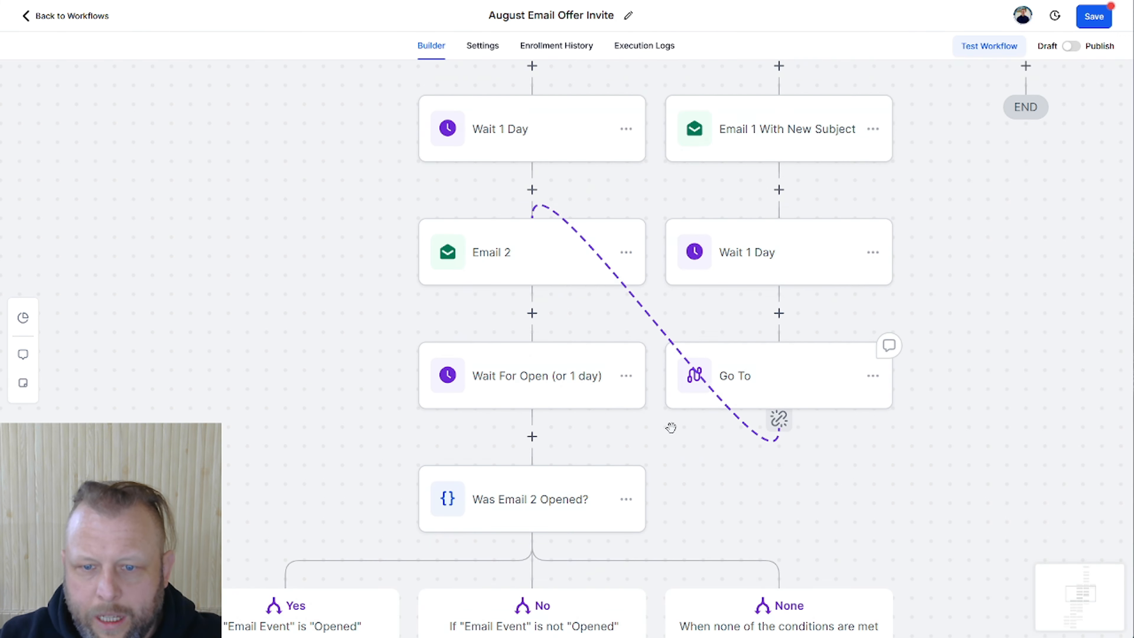
pyautogui.scroll(-3, 598, 431)
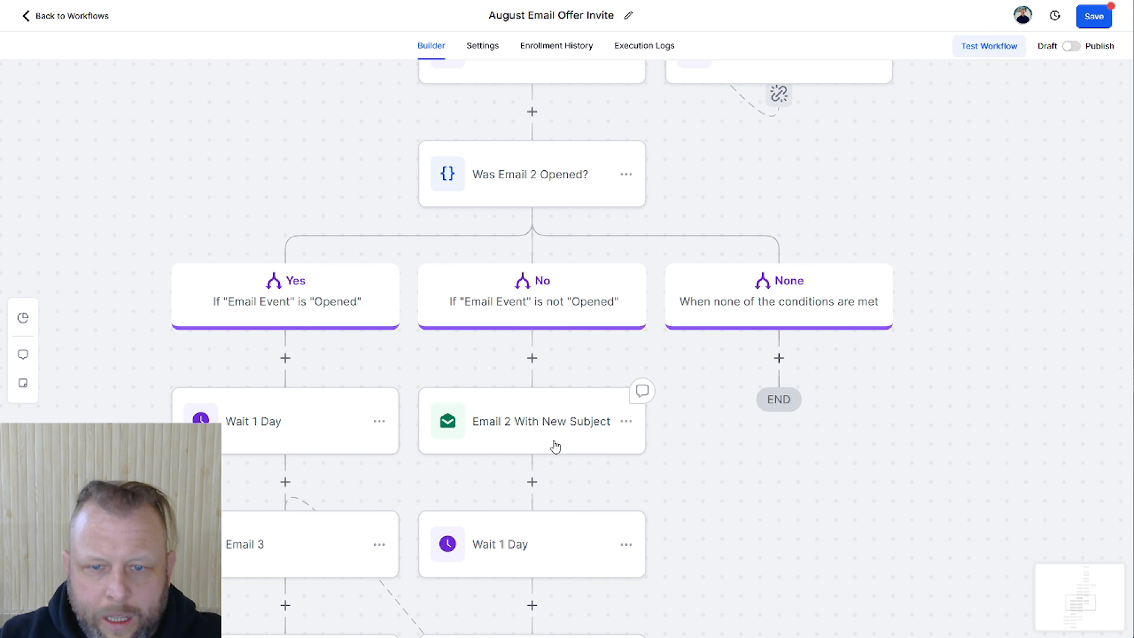
# Step: Open Email 2 With New Subject and clear its From Name and From Email fields
pyautogui.click(554, 446)
pyautogui.click(959, 377)
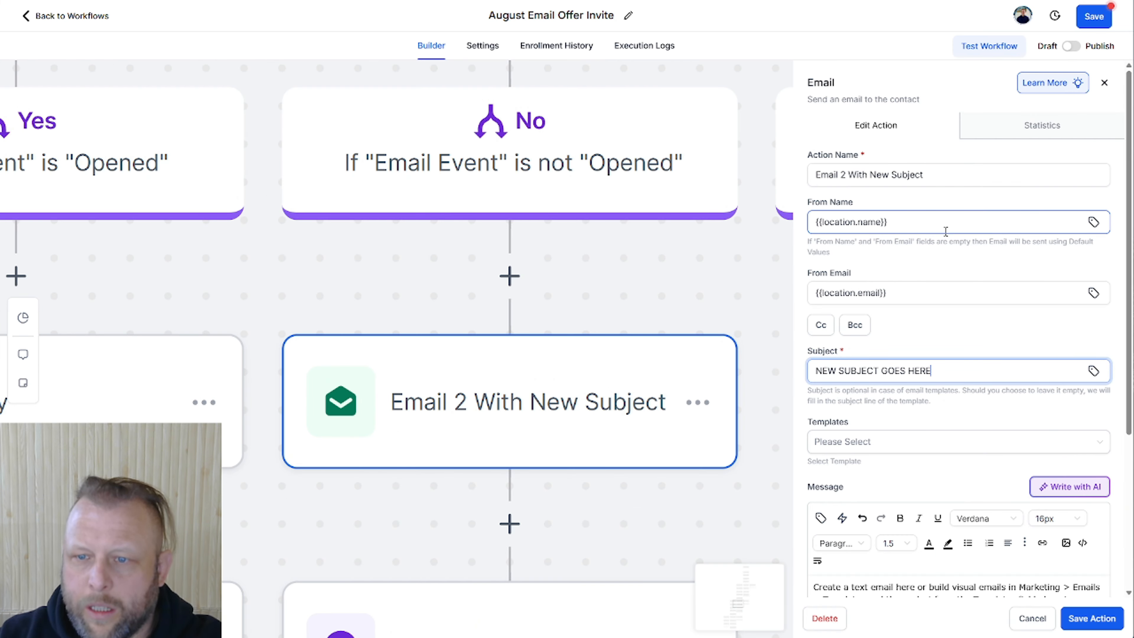
pyautogui.tripleClick(918, 220)
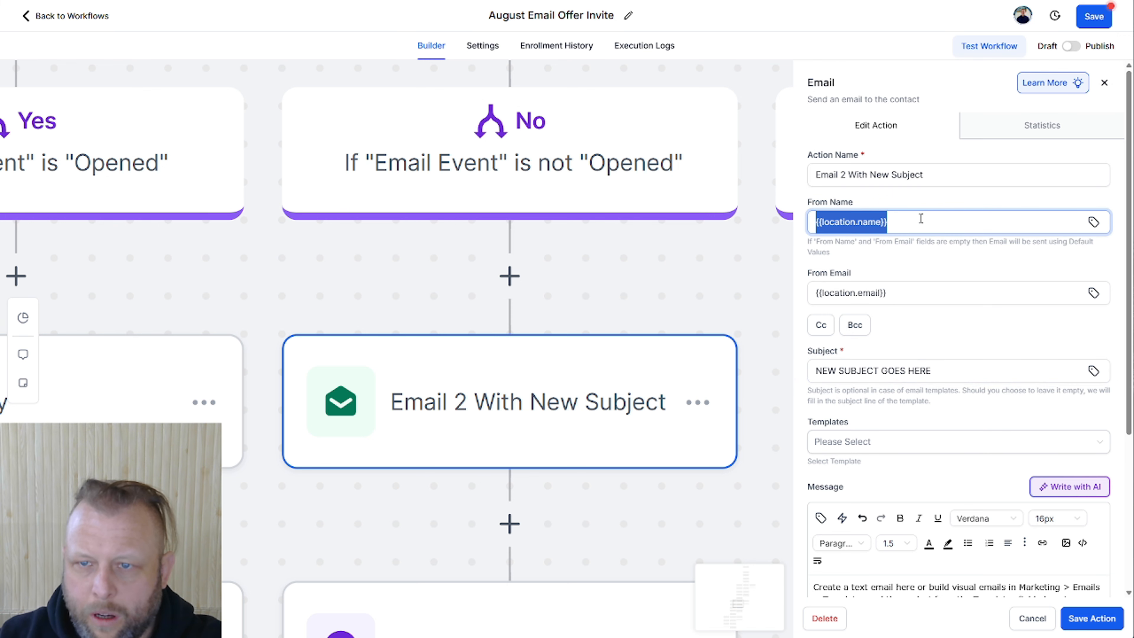
pyautogui.press('BackSpace')
pyautogui.tripleClick(928, 293)
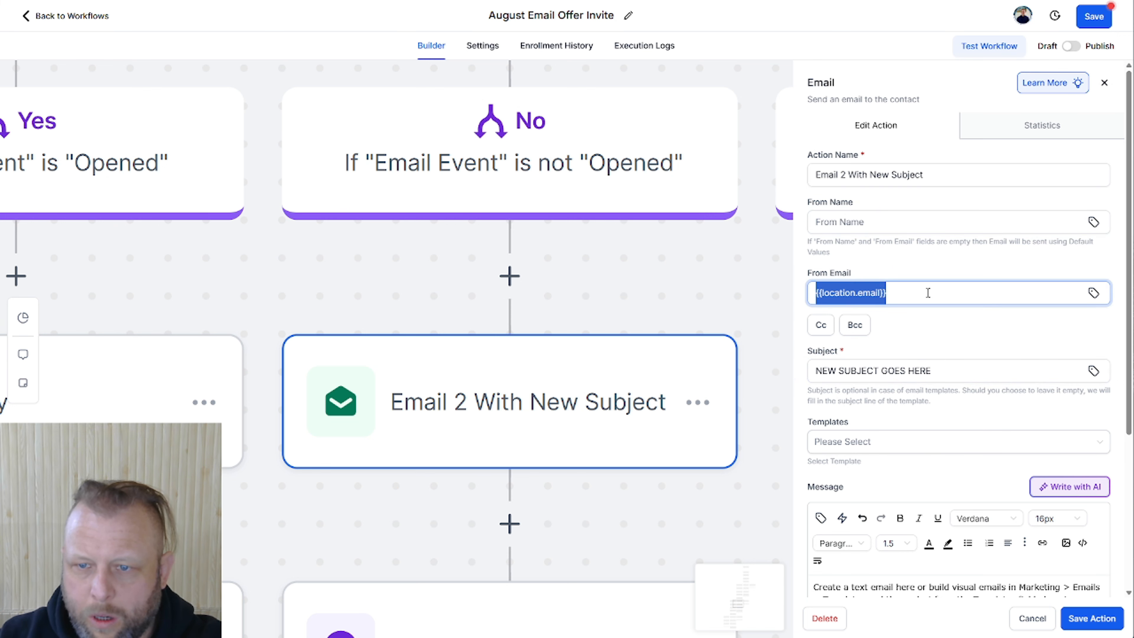
pyautogui.press('BackSpace')
# Step: Rewrite the copied email with AI in a Friendly tone, applying subject 'Follow-up on Loom Video and Special Offer'
pyautogui.click(1041, 486)
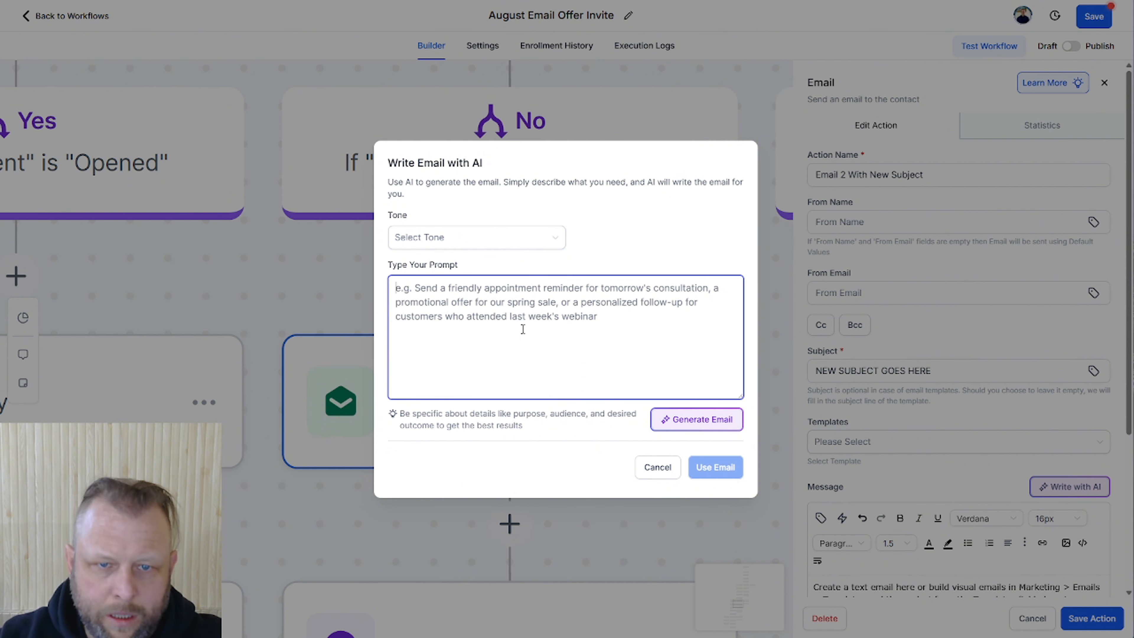
pyautogui.write('rewrite this :')
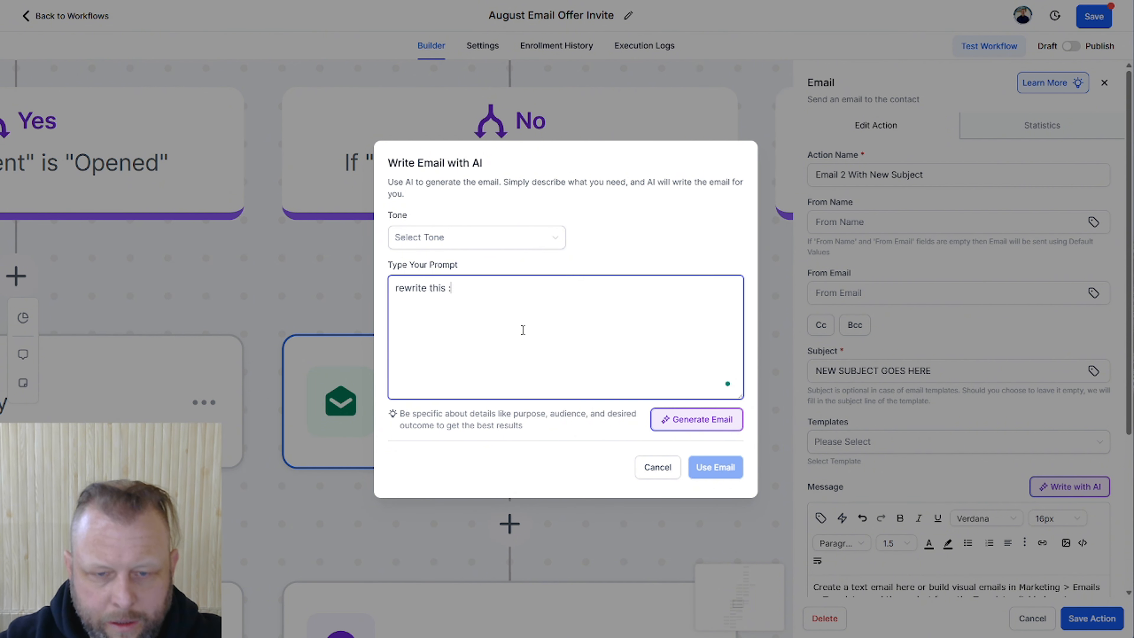
pyautogui.hotkey('ctrl', 'v')
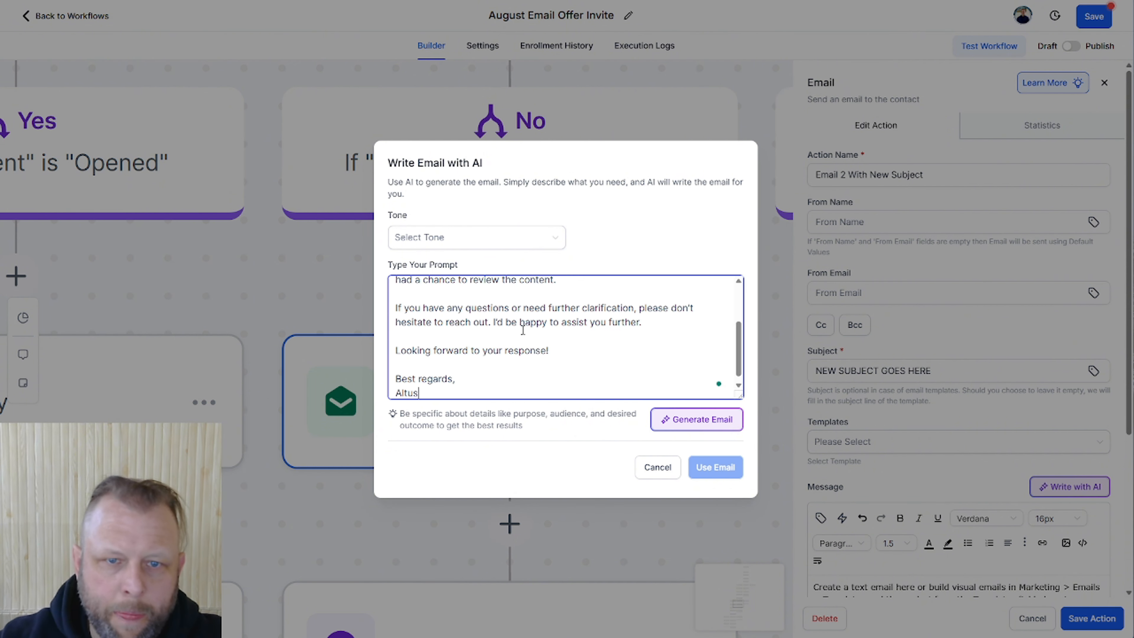
pyautogui.click(474, 239)
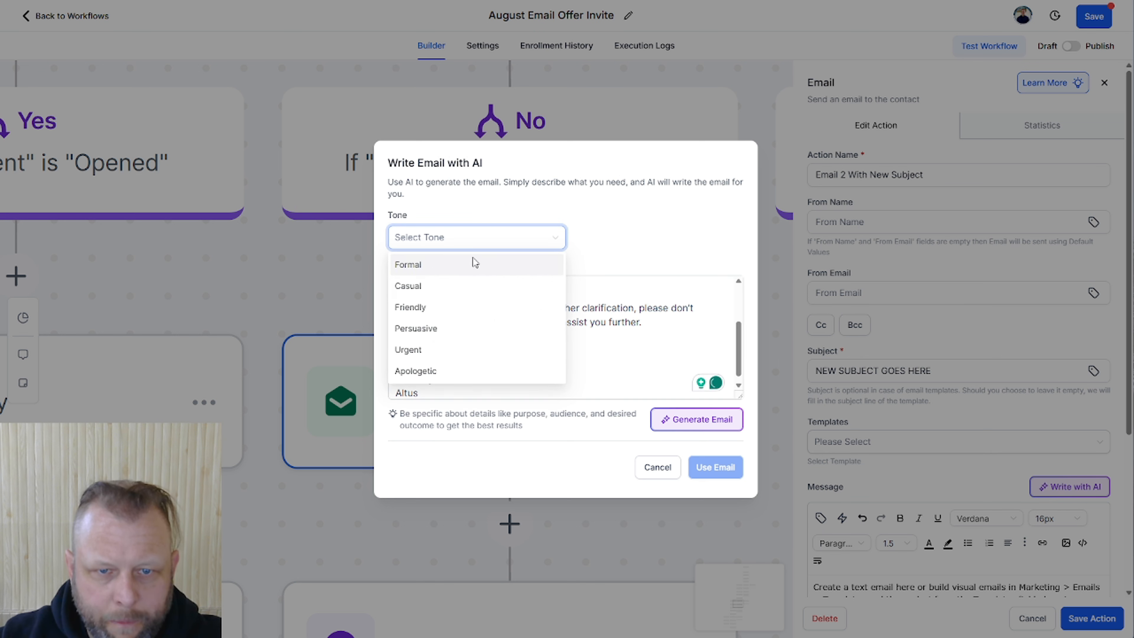
pyautogui.click(456, 308)
pyautogui.click(713, 428)
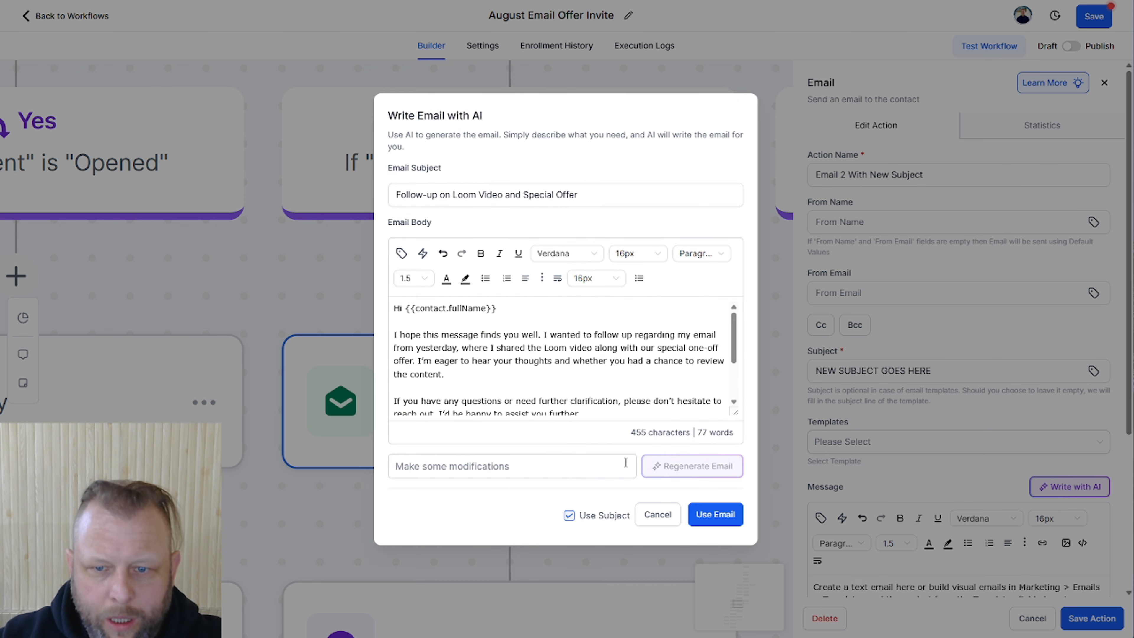
pyautogui.scroll(-3, 541, 356)
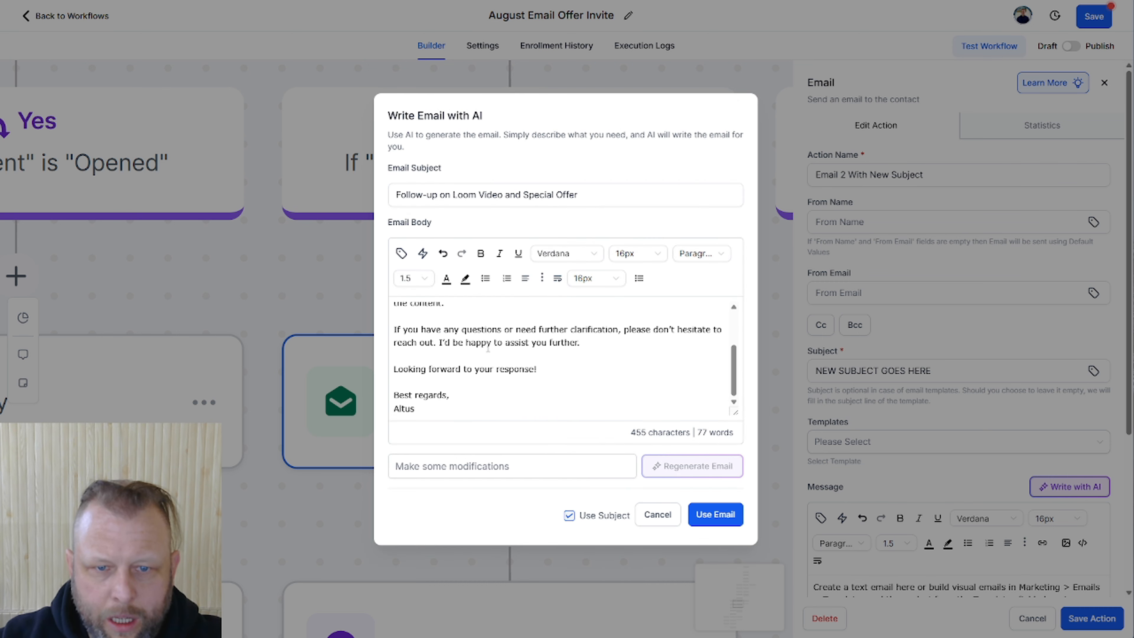
pyautogui.click(718, 514)
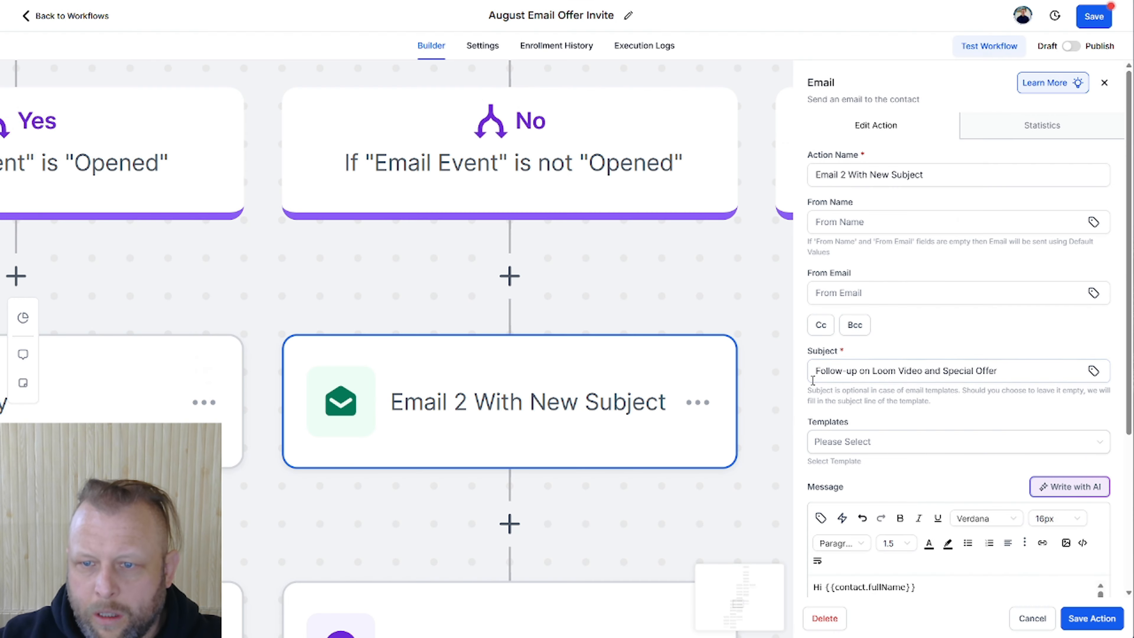
pyautogui.scroll(-5, 974, 420)
pyautogui.scroll(-2, 973, 419)
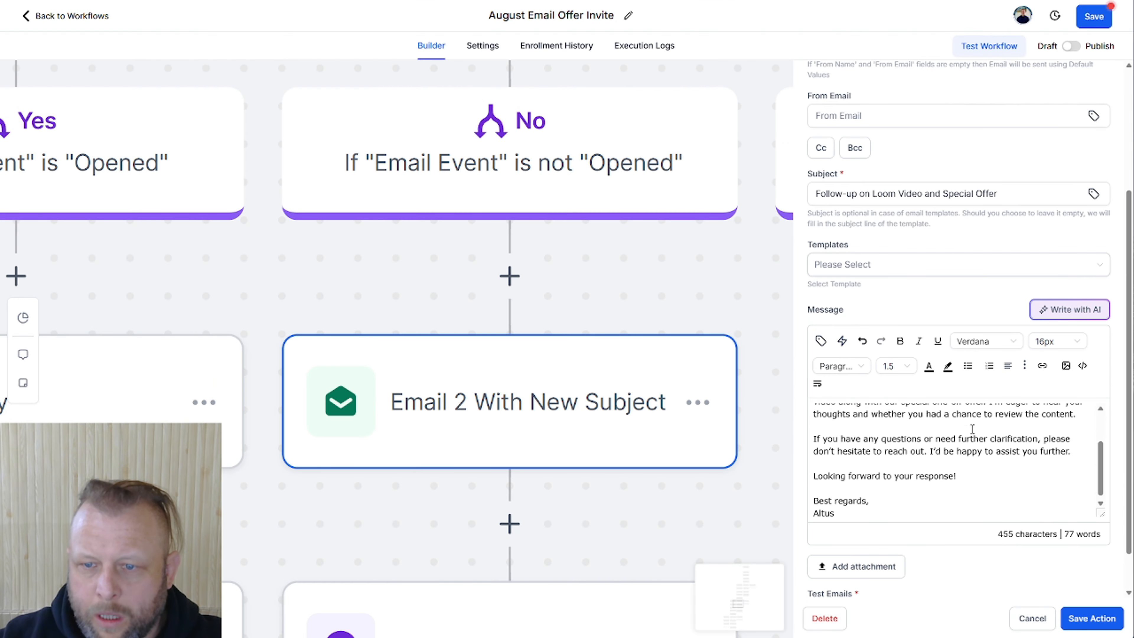
pyautogui.scroll(4, 978, 437)
pyautogui.scroll(-5, 988, 465)
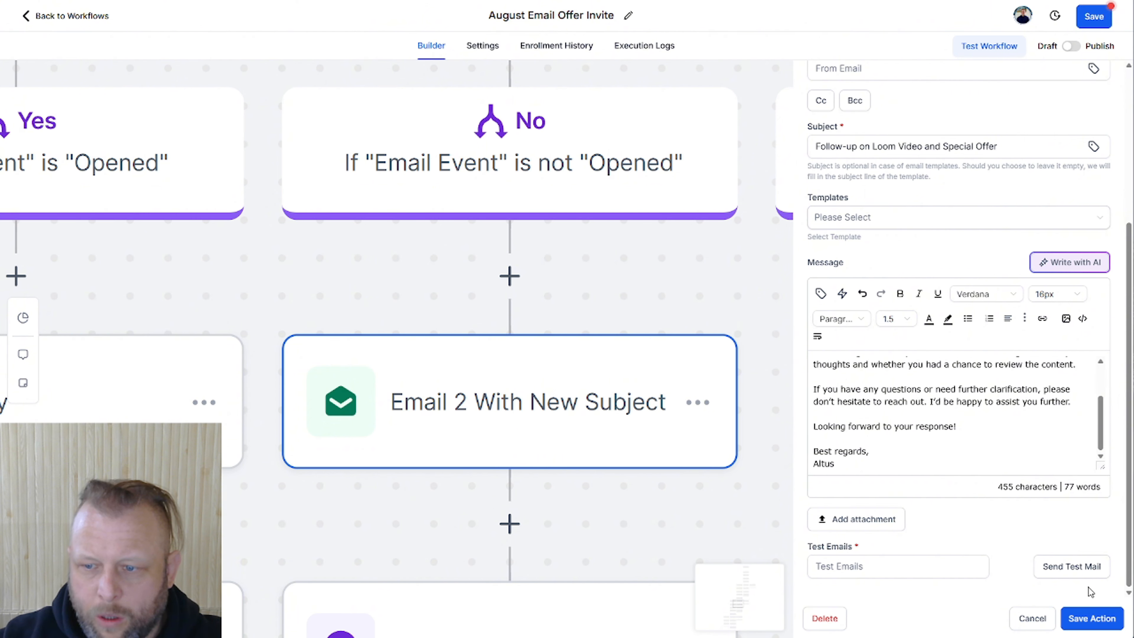
pyautogui.click(1094, 620)
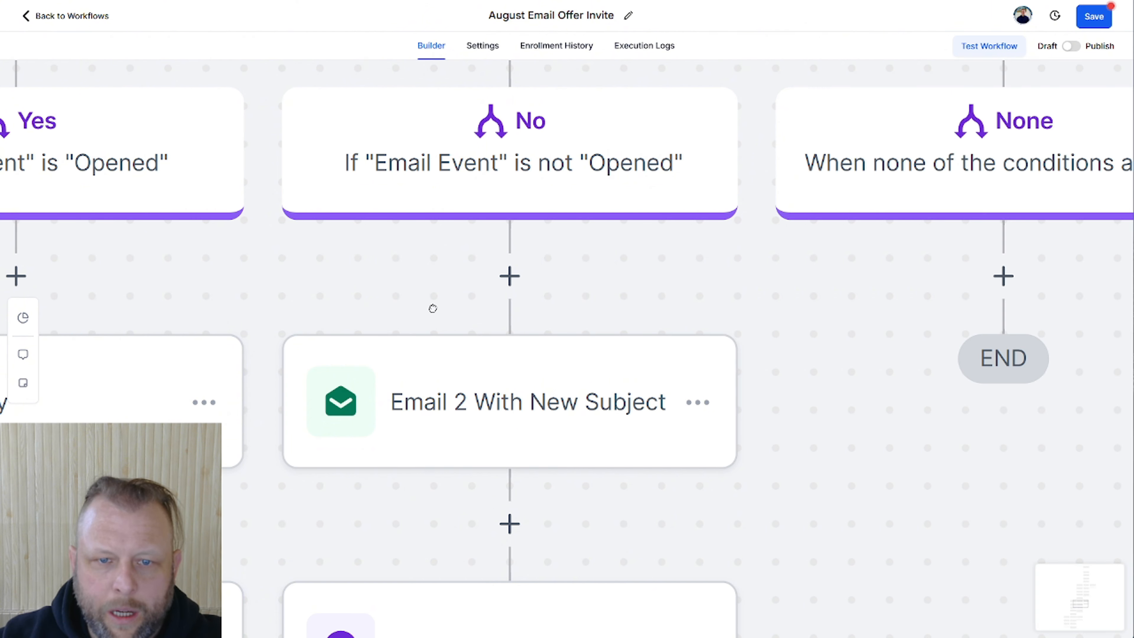
# Step: Open the Email 3 step and delete its sender name and sender email placeholders
pyautogui.moveTo(430, 306); pyautogui.dragTo(845, 193)
pyautogui.scroll(-3, 603, 420)
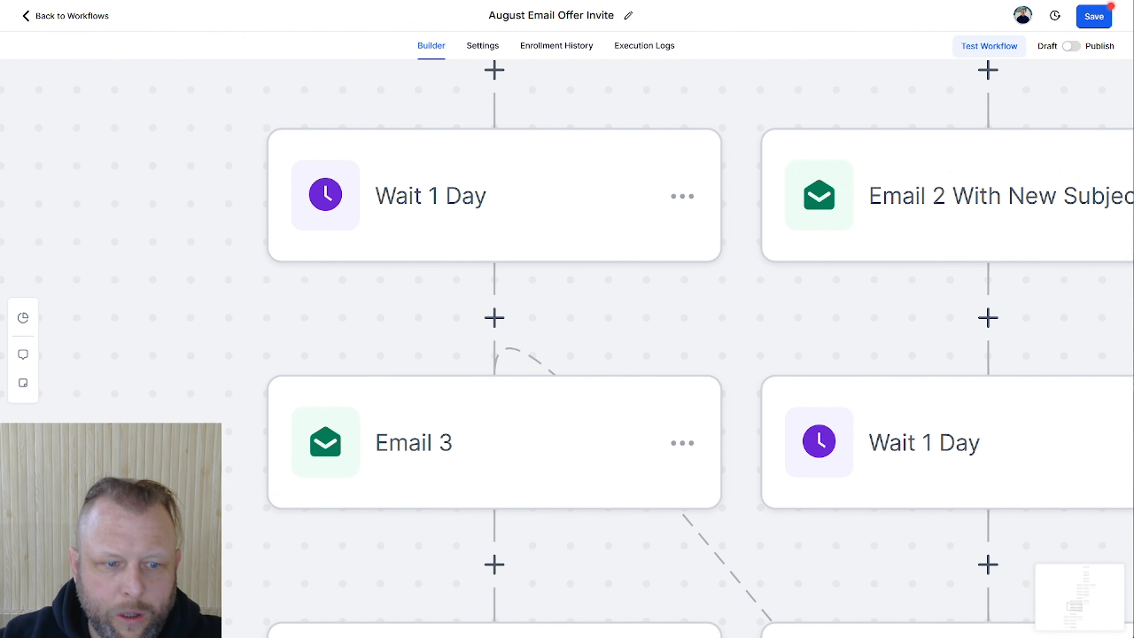
pyautogui.scroll(-5, 564, 349)
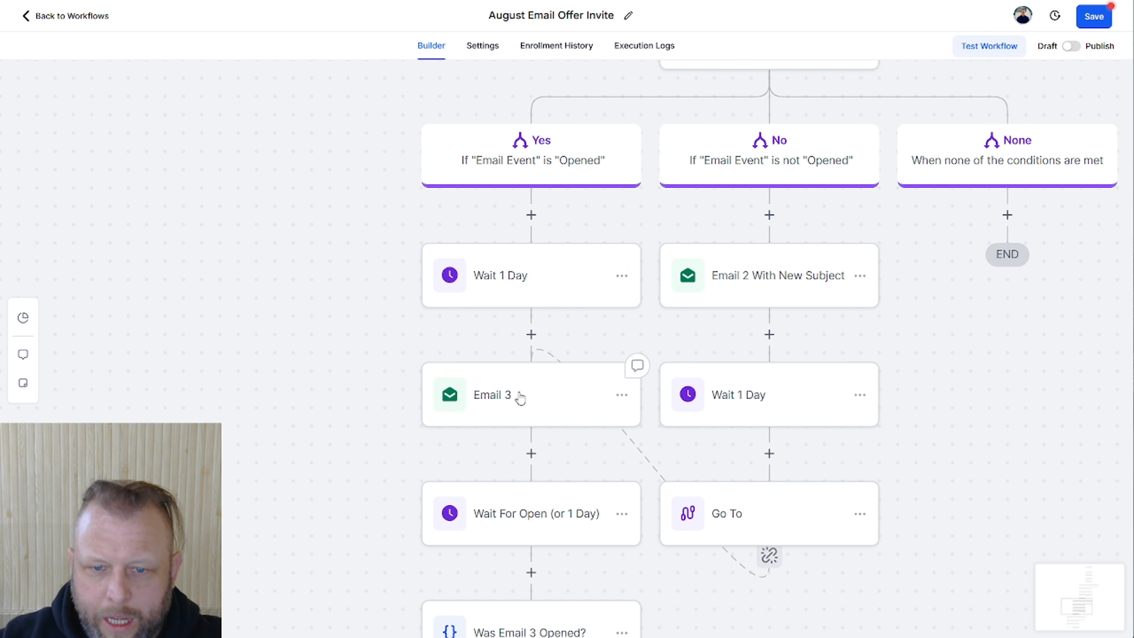
pyautogui.click(630, 387)
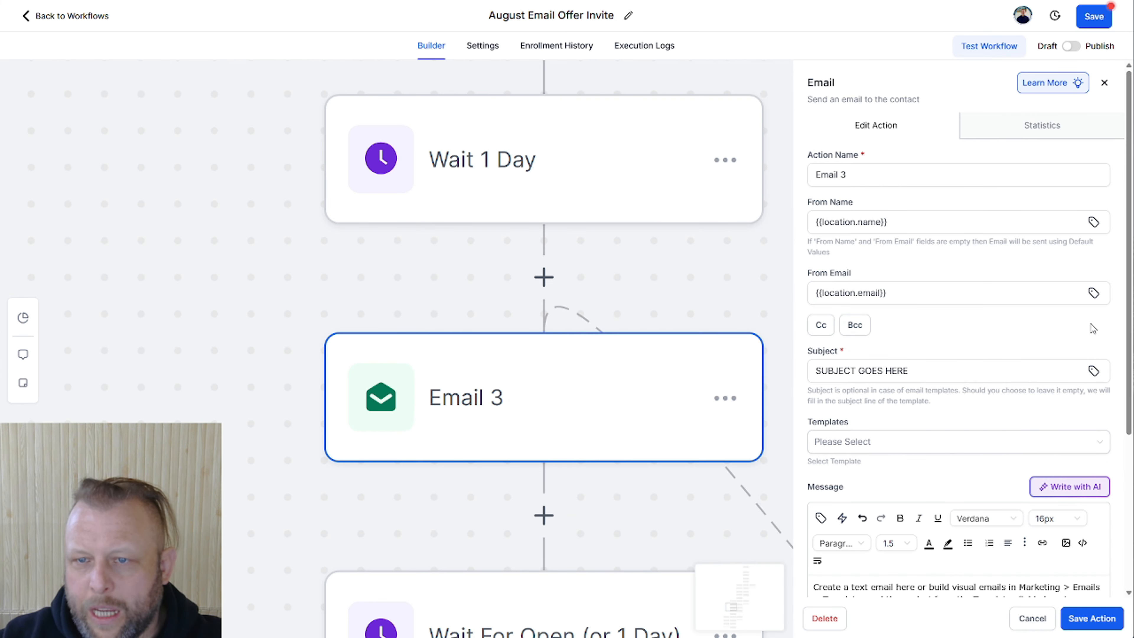
pyautogui.click(960, 216)
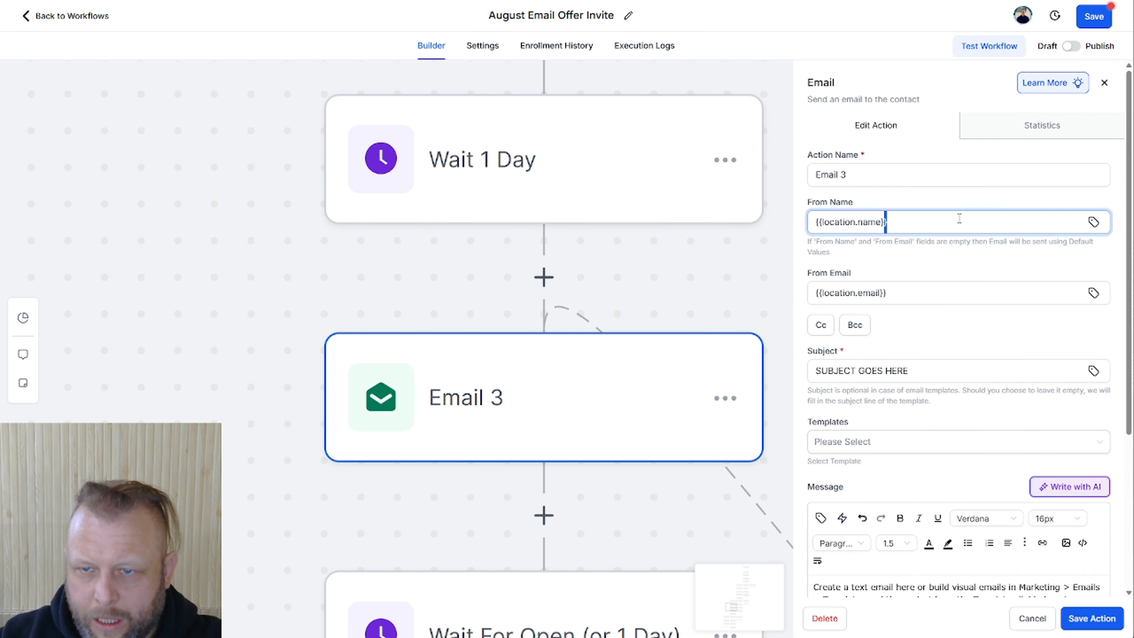
pyautogui.hotkey('ctrl', 'a')
pyautogui.press('BackSpace')
pyautogui.click(955, 291)
pyautogui.hotkey('ctrl', 'a')
pyautogui.press('BackSpace')
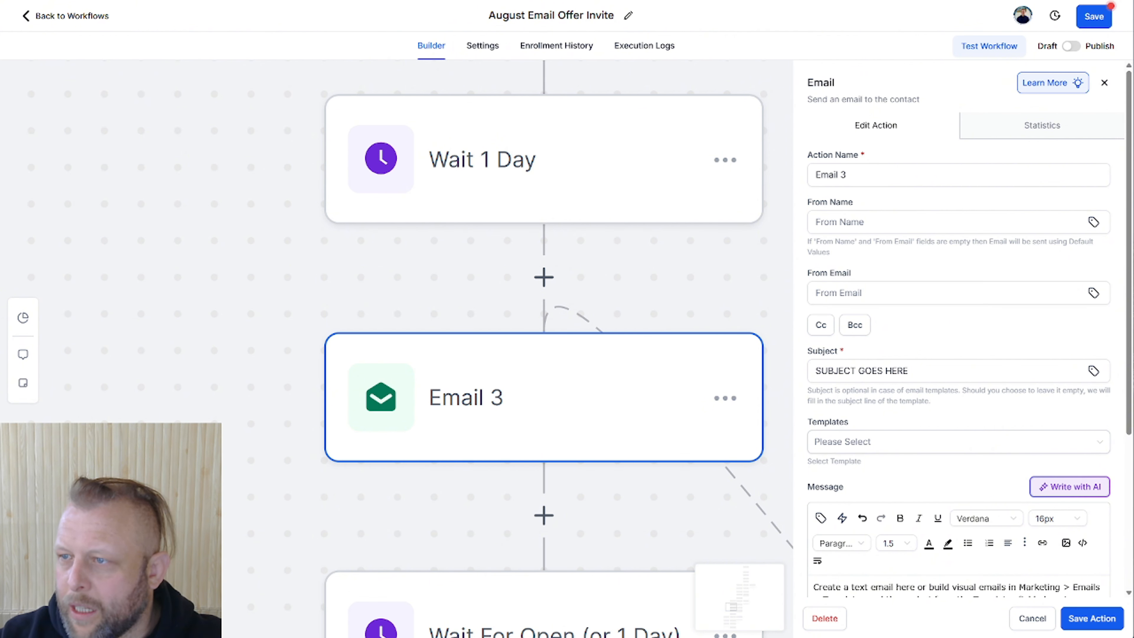
# Step: Change Email 3's subject to 'FW'
pyautogui.tripleClick(934, 364)
pyautogui.write('FW:')
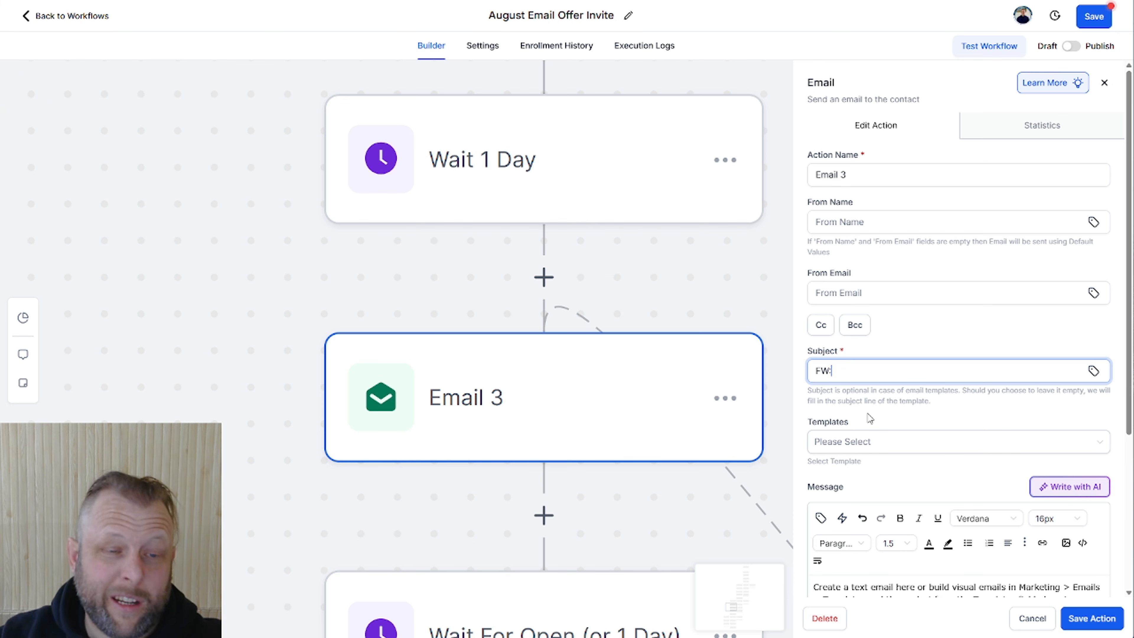
pyautogui.scroll(-5, 931, 418)
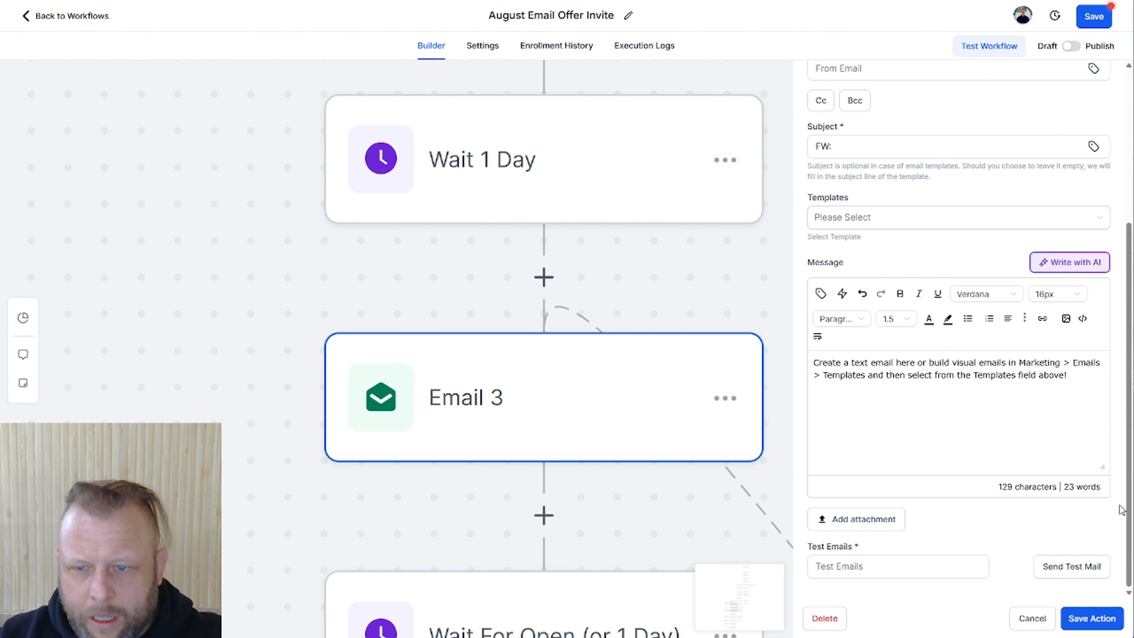
# Step: Replace Email 3's placeholder message with the pasted full mentorship email body
pyautogui.tripleClick(938, 383)
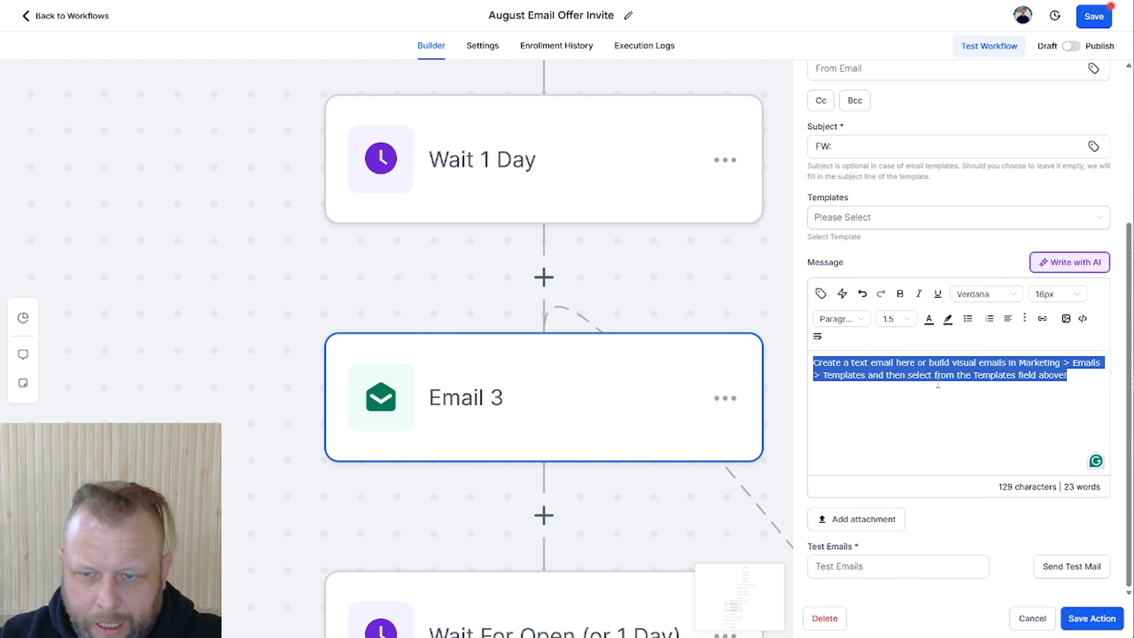
pyautogui.press('BackSpace')
pyautogui.hotkey('ctrl', 'v')
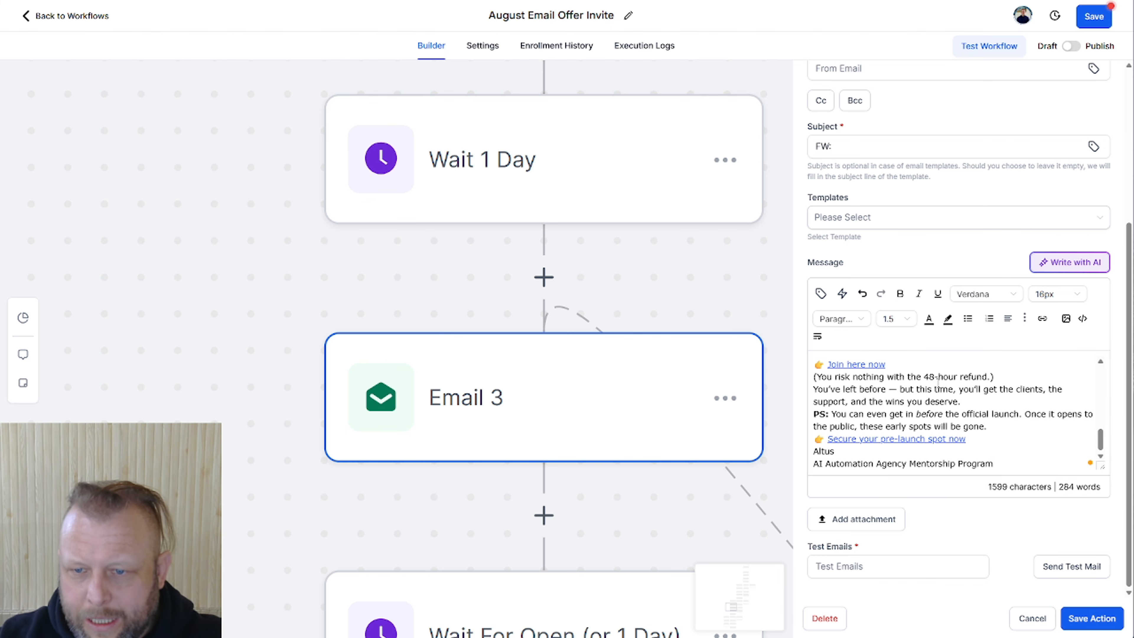
pyautogui.scroll(5, 937, 385)
pyautogui.scroll(2, 938, 385)
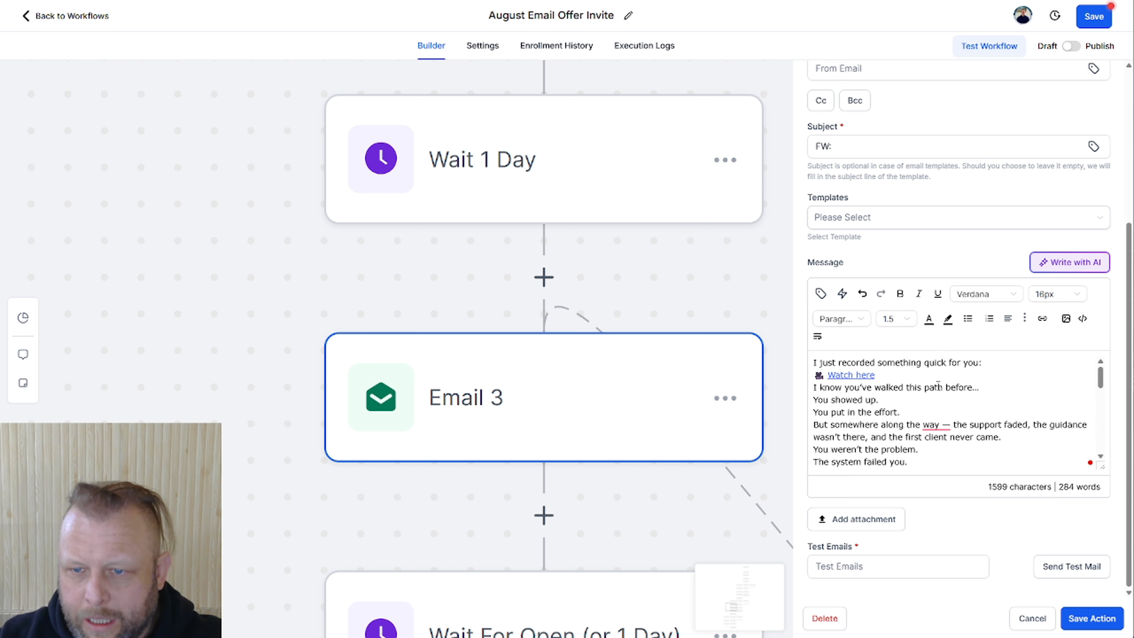
# Step: Add blank lines after the 'Watch here' link and after 'The system failed you.'
pyautogui.click(922, 375)
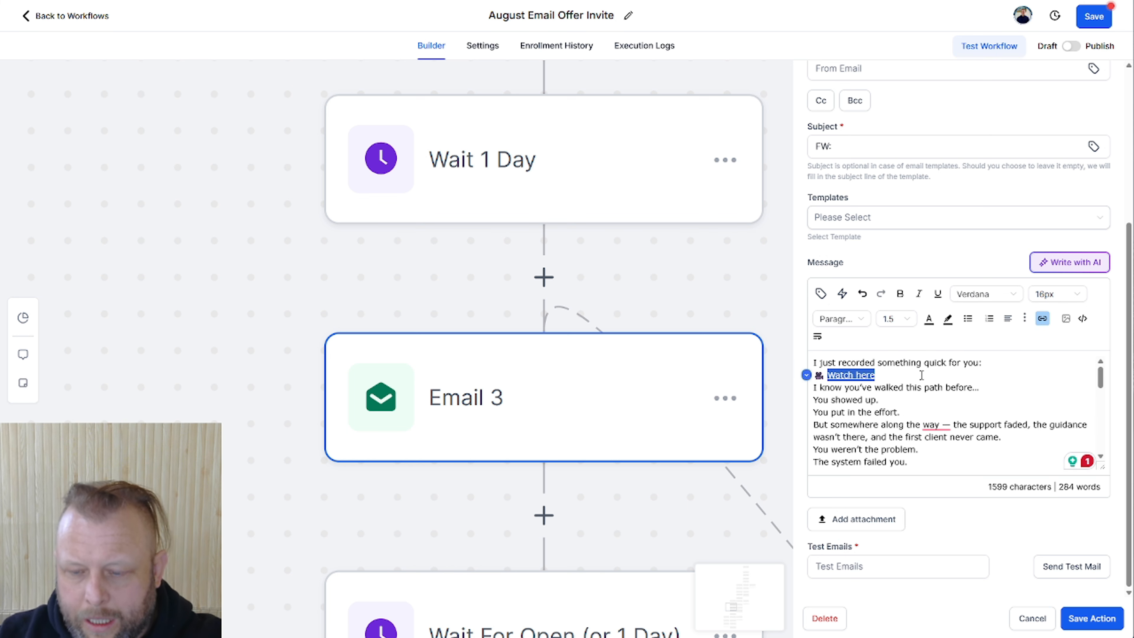
pyautogui.press('Return')
pyautogui.hotkey('ctrl', 'z')
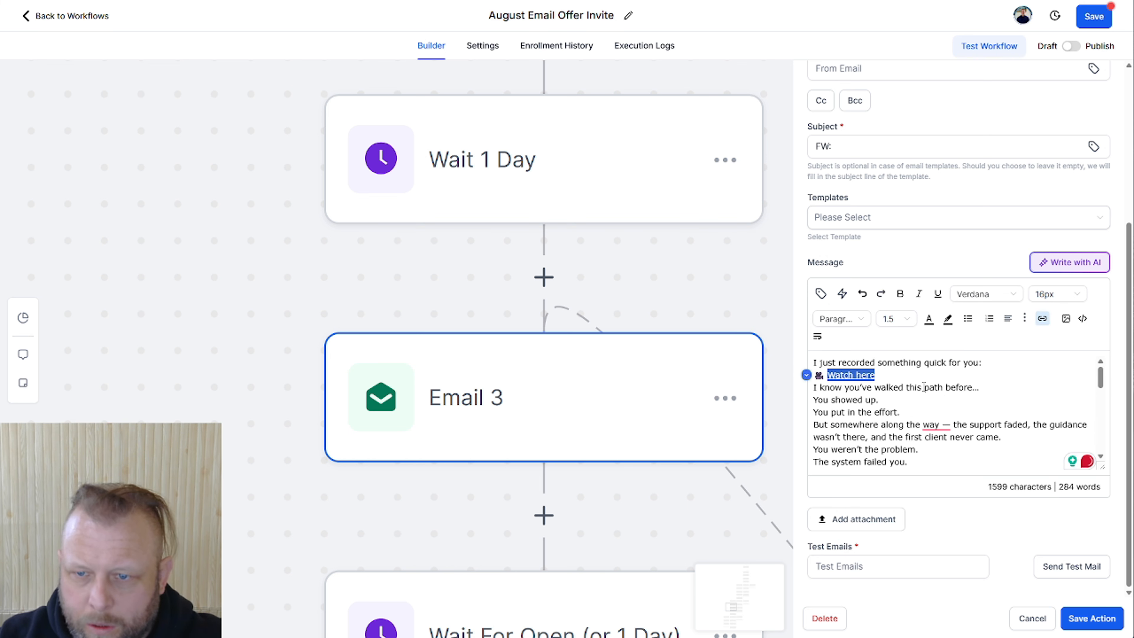
pyautogui.click(923, 376)
pyautogui.press('Return')
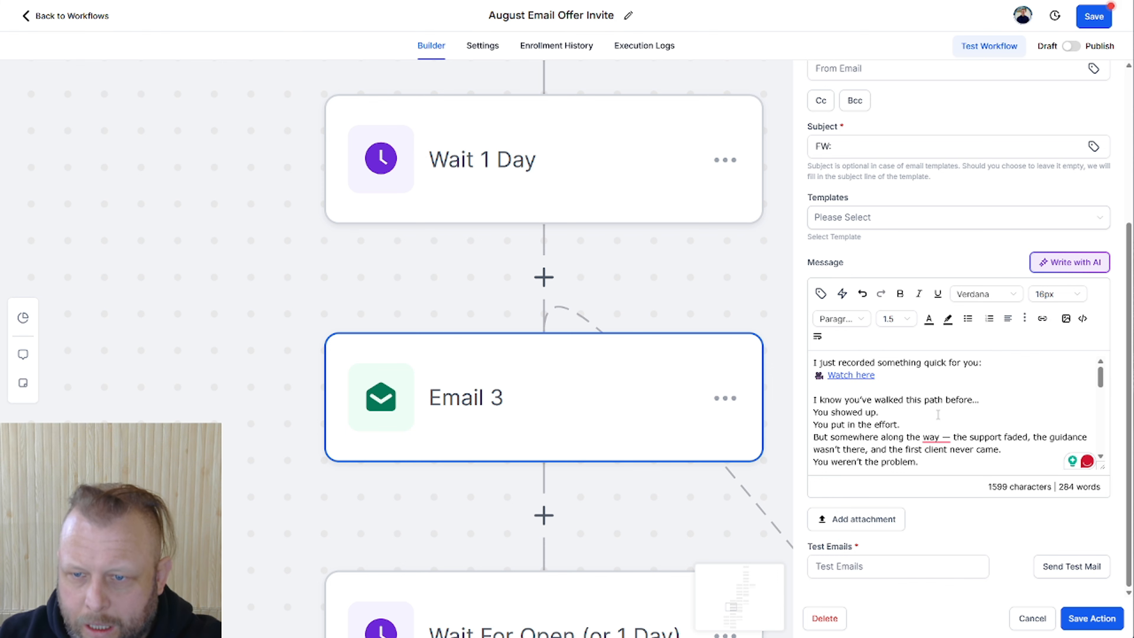
pyautogui.scroll(-3, 937, 415)
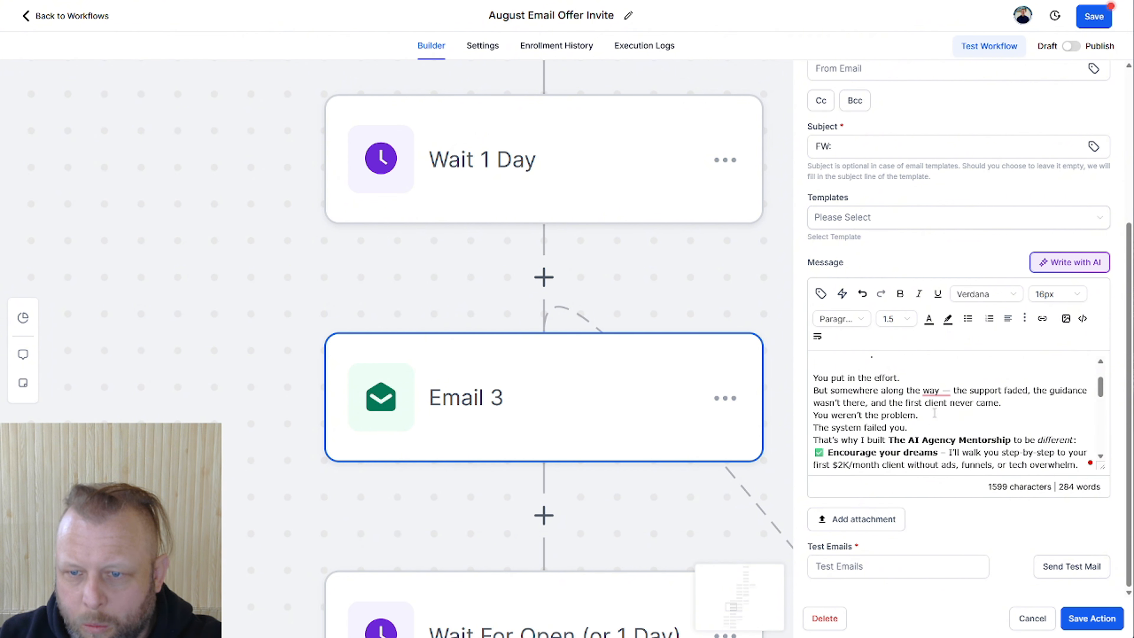
pyautogui.press('Return')
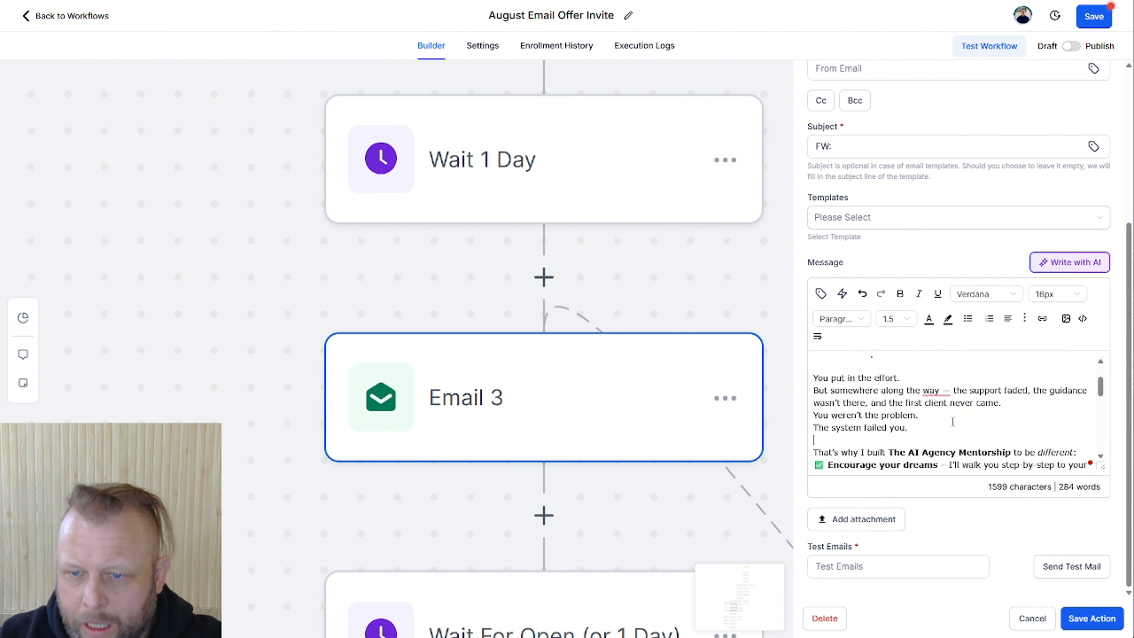
pyautogui.scroll(-2, 942, 422)
pyautogui.scroll(2, 939, 423)
pyautogui.scroll(-5, 937, 436)
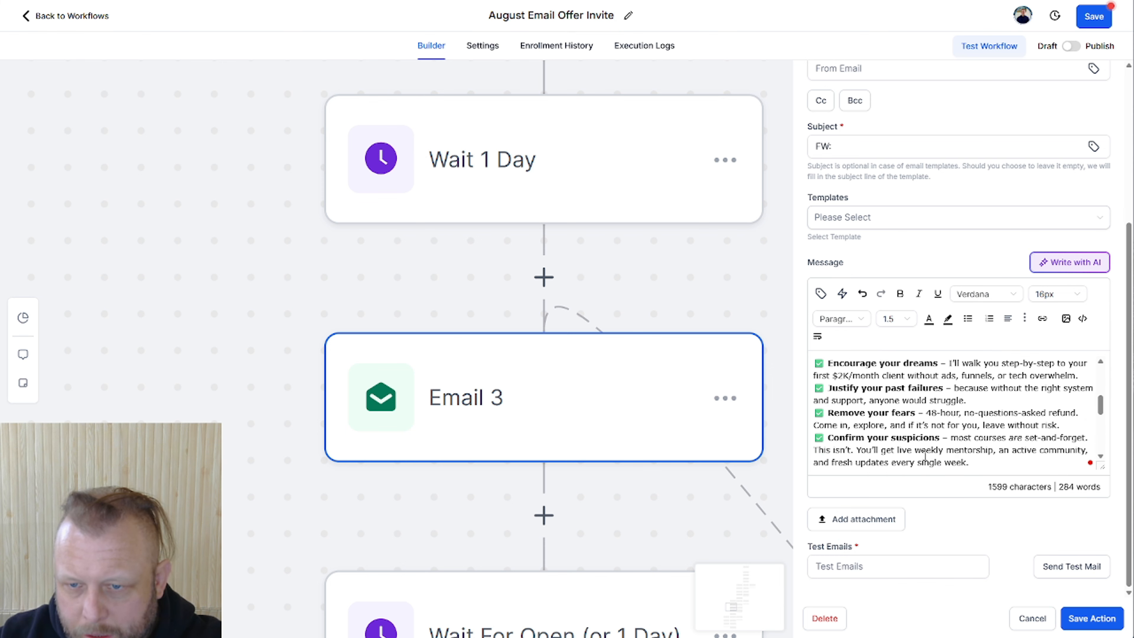
pyautogui.scroll(-3, 959, 442)
# Step: Trim the heading to 'Extra for You' by deleting '– Reply to This Email'
pyautogui.click(1002, 424)
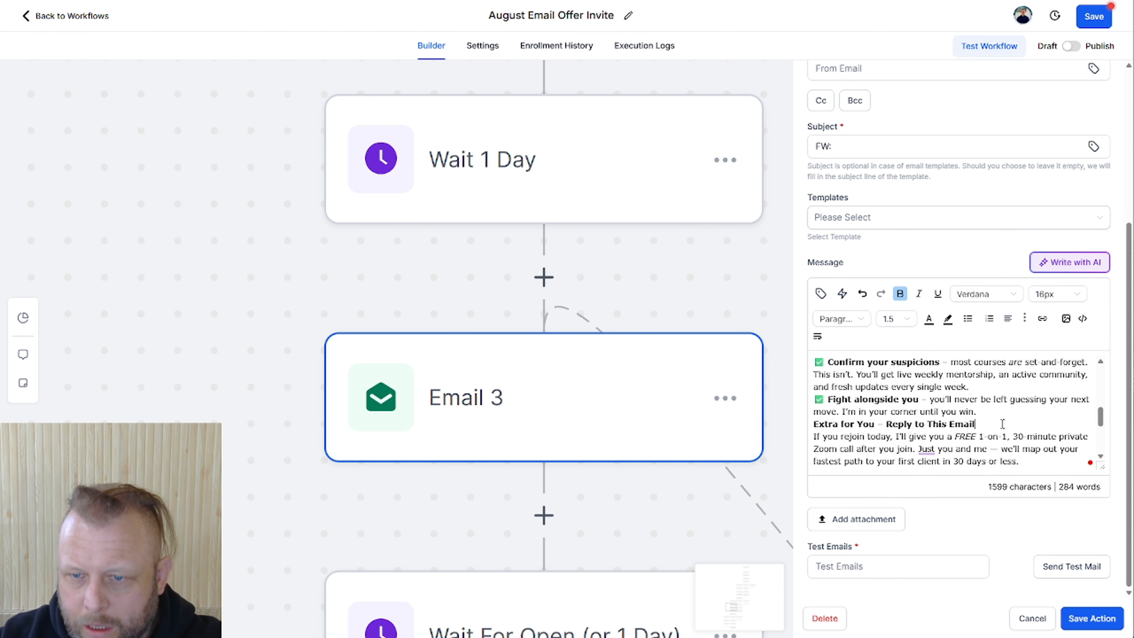
pyautogui.moveTo(958, 426); pyautogui.dragTo(880, 427)
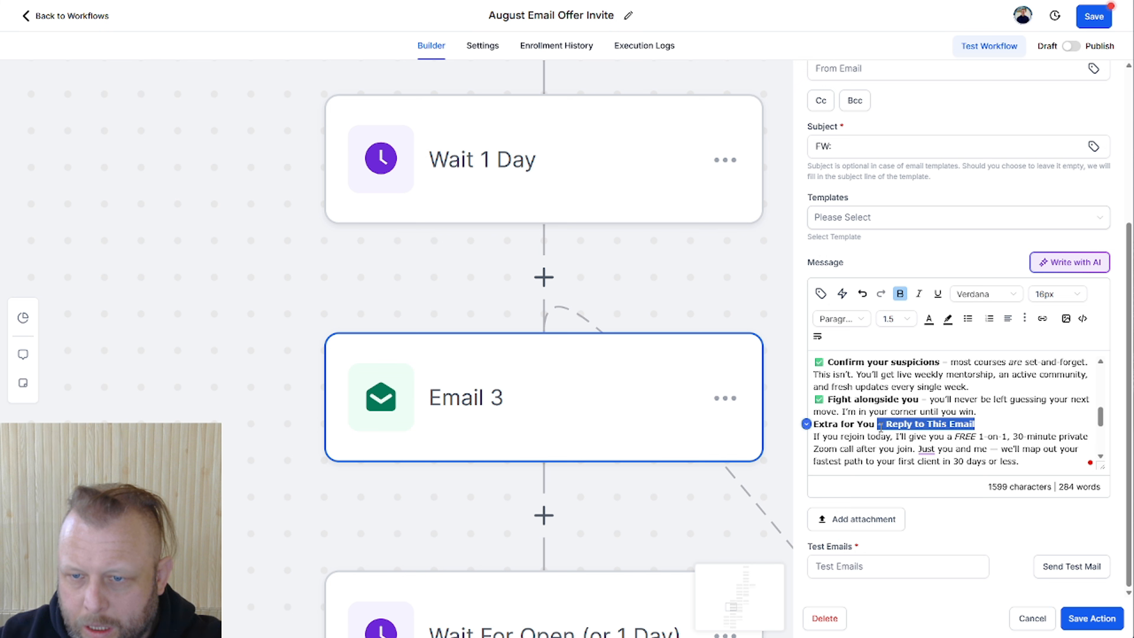
pyautogui.press('BackSpace')
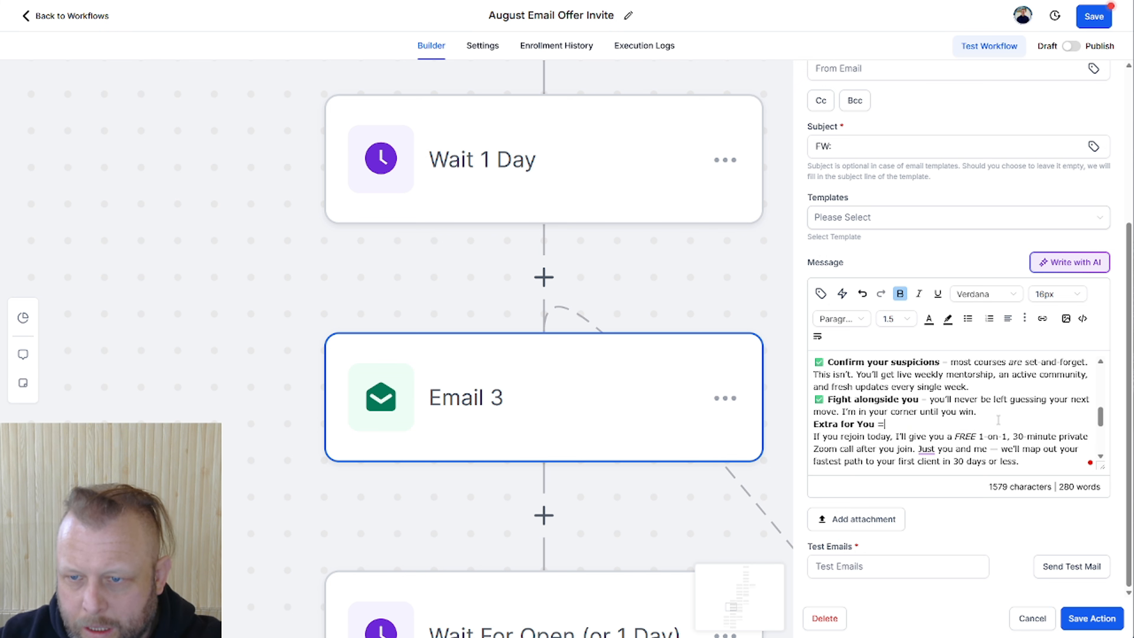
pyautogui.press('BackSpace')
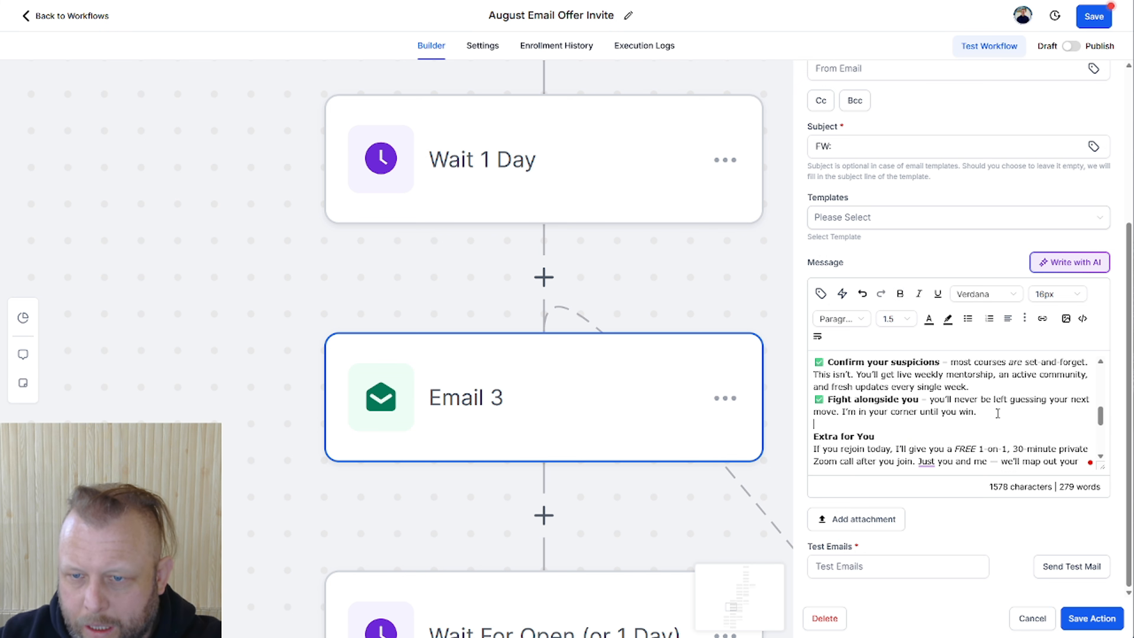
# Step: Add blank lines before 'Join here now' and before the PS paragraph
pyautogui.scroll(-5, 982, 429)
pyautogui.scroll(2, 1004, 430)
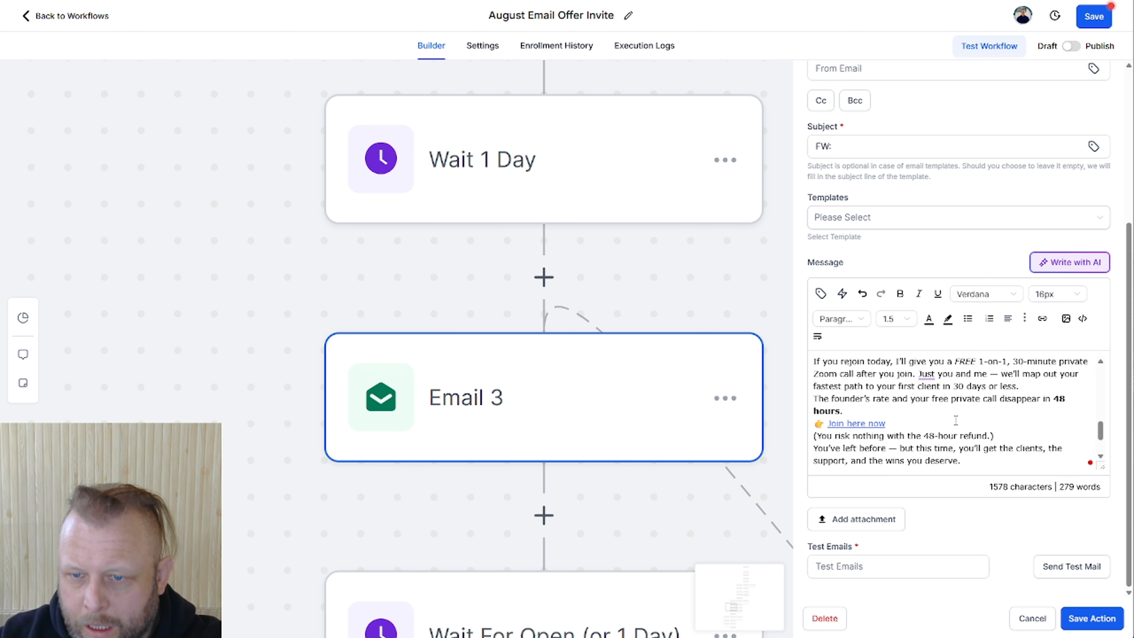
pyautogui.click(876, 412)
pyautogui.press('Return')
pyautogui.scroll(-2, 982, 417)
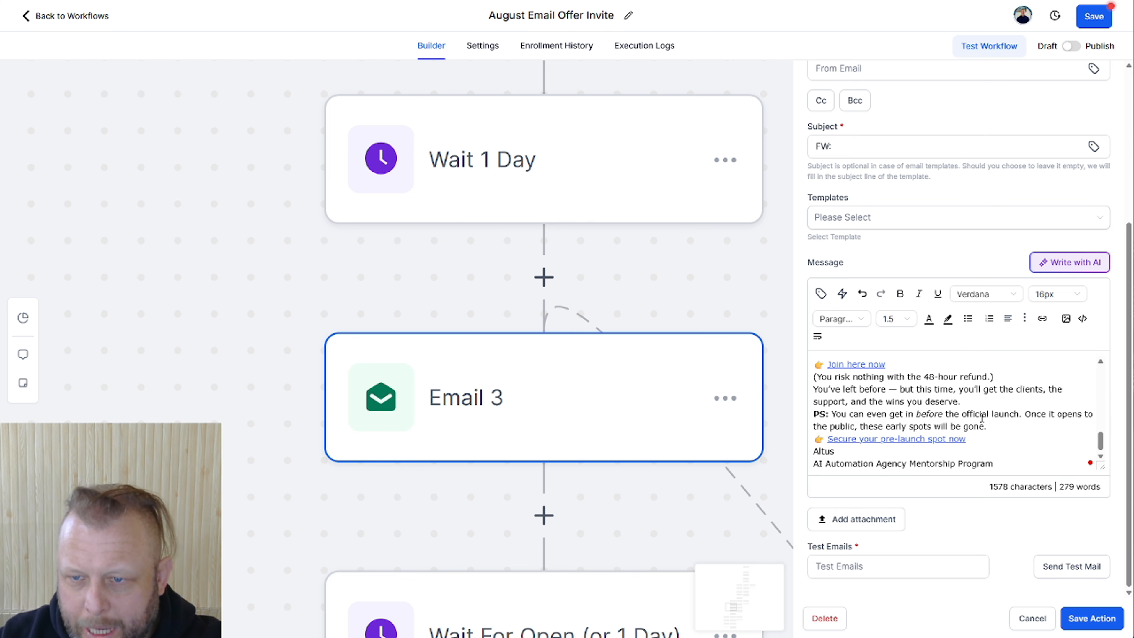
pyautogui.click(983, 405)
pyautogui.press('Return')
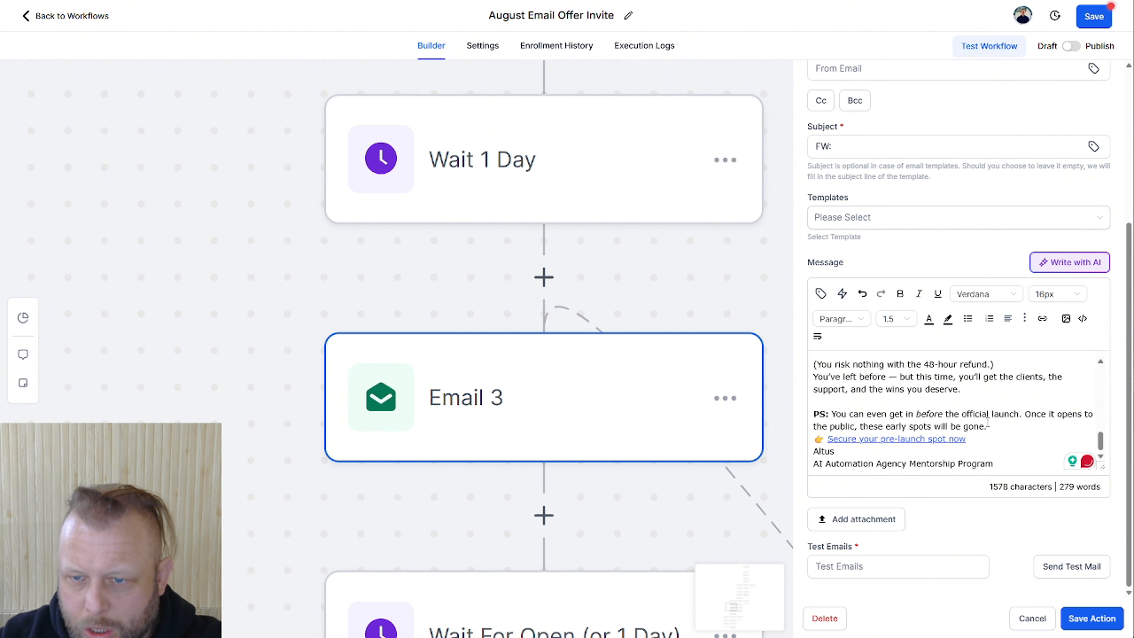
# Step: Fill in your own suggested address as Email 3's test recipient, then save the workflow
pyautogui.click(855, 567)
pyautogui.write('altus')
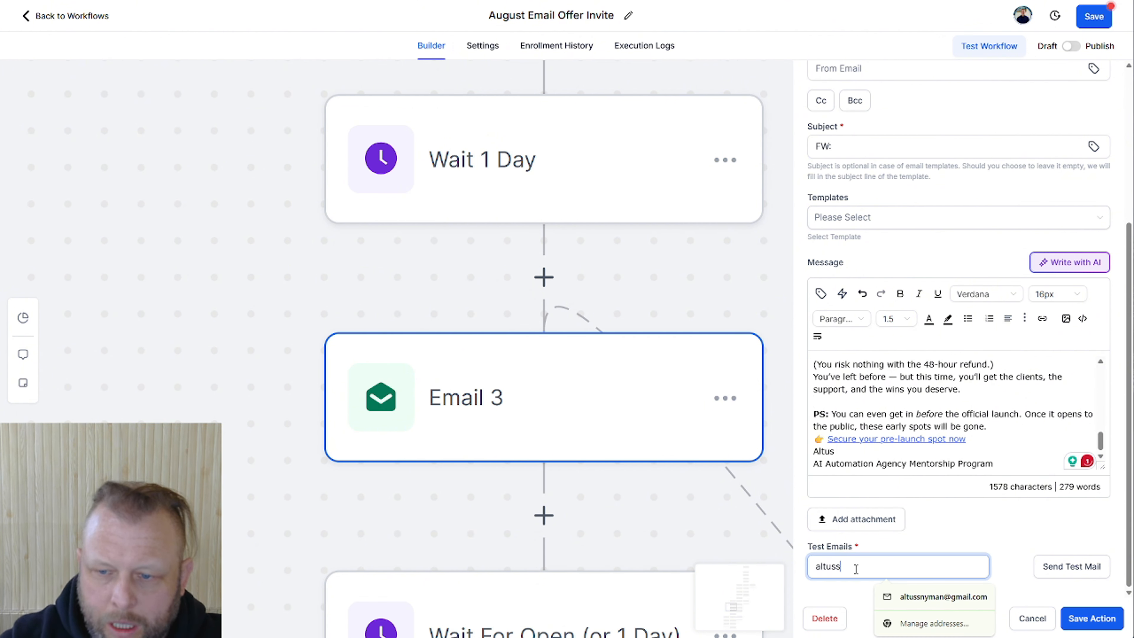
pyautogui.write('s')
pyautogui.click(859, 596)
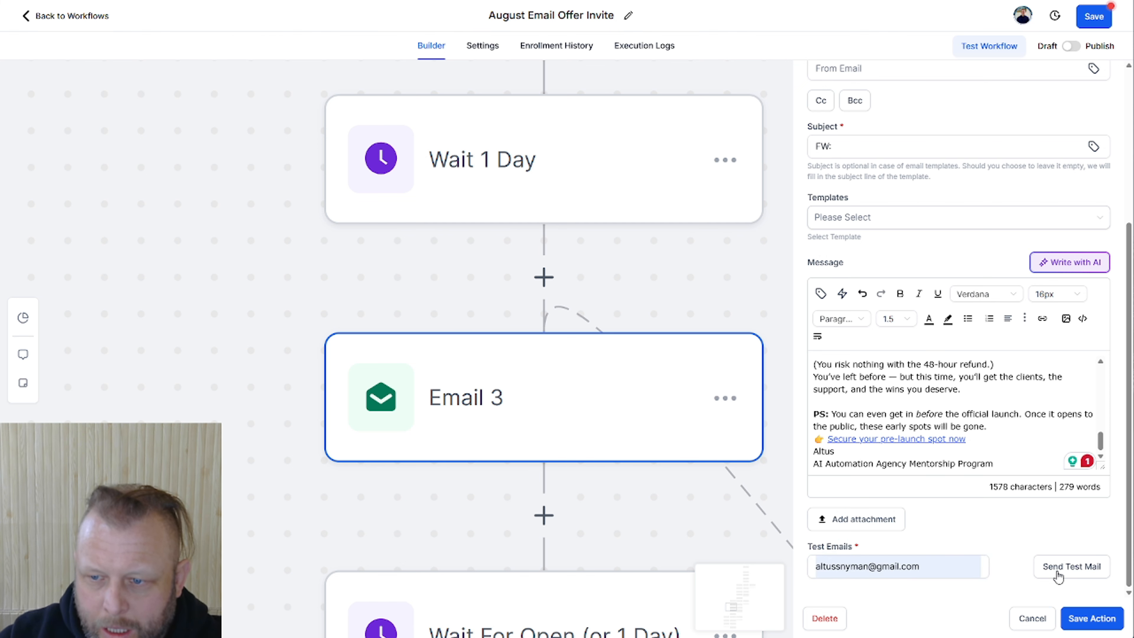
pyautogui.click(1091, 618)
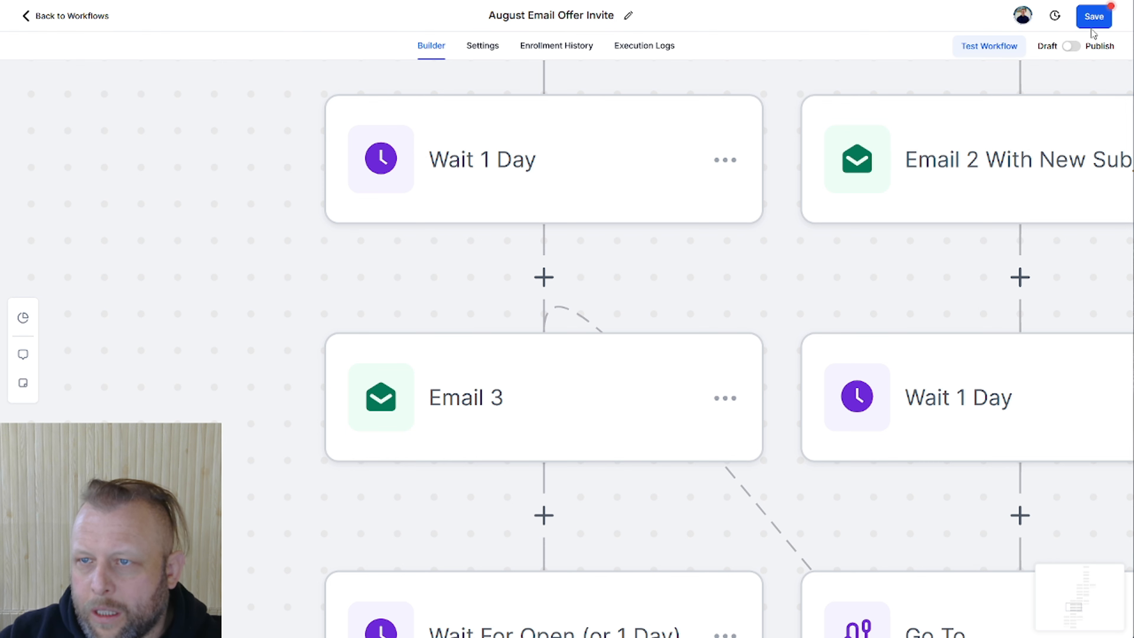
pyautogui.click(1093, 19)
# Step: Reopen Email 3, pick the suggested test recipient address and send the test mail
pyautogui.scroll(-2, 896, 342)
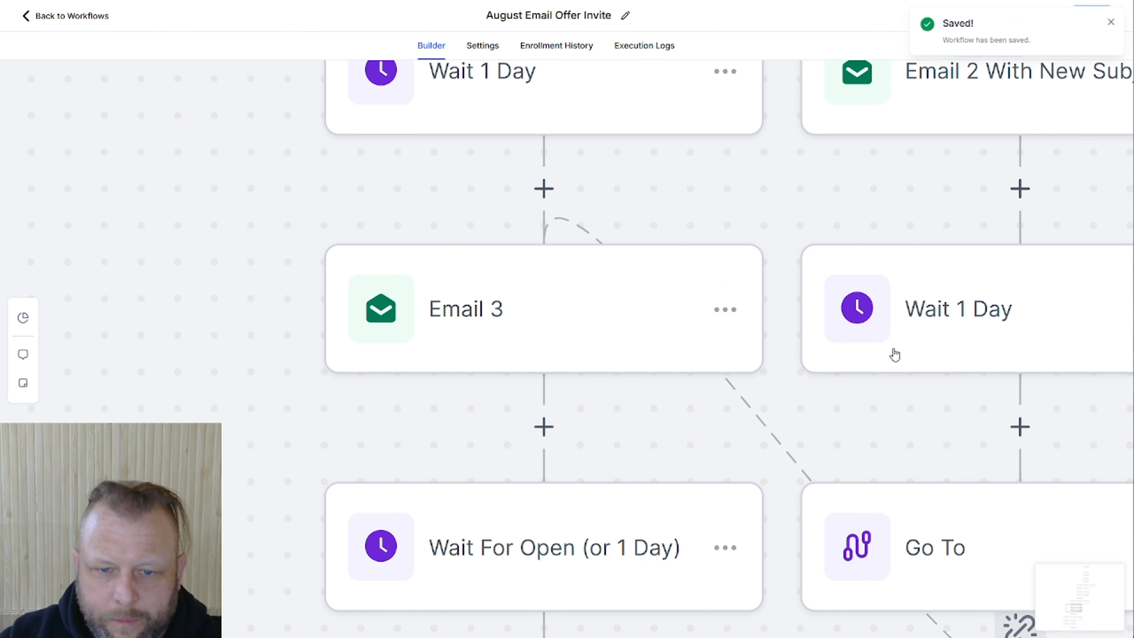
pyautogui.click(518, 315)
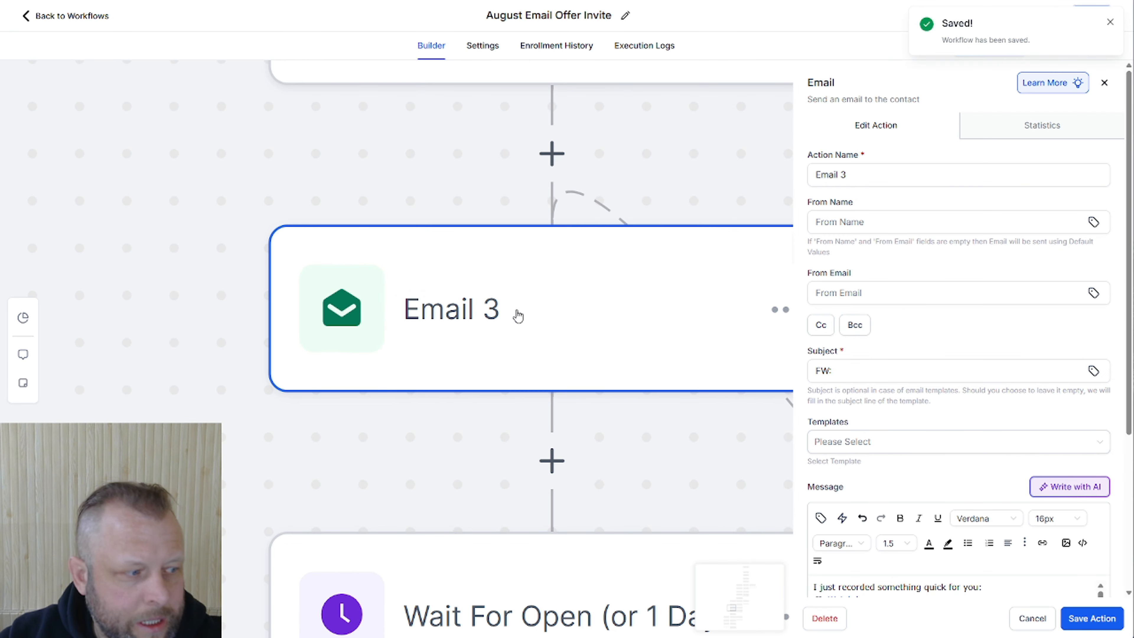
pyautogui.scroll(-5, 1039, 450)
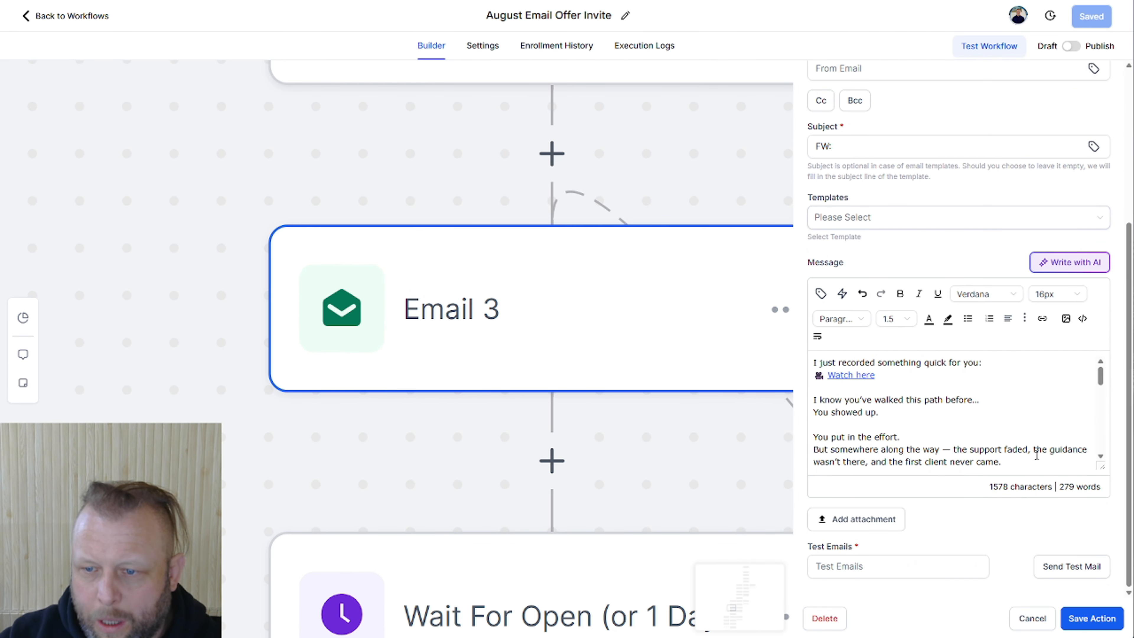
pyautogui.scroll(-5, 1040, 450)
pyautogui.click(978, 566)
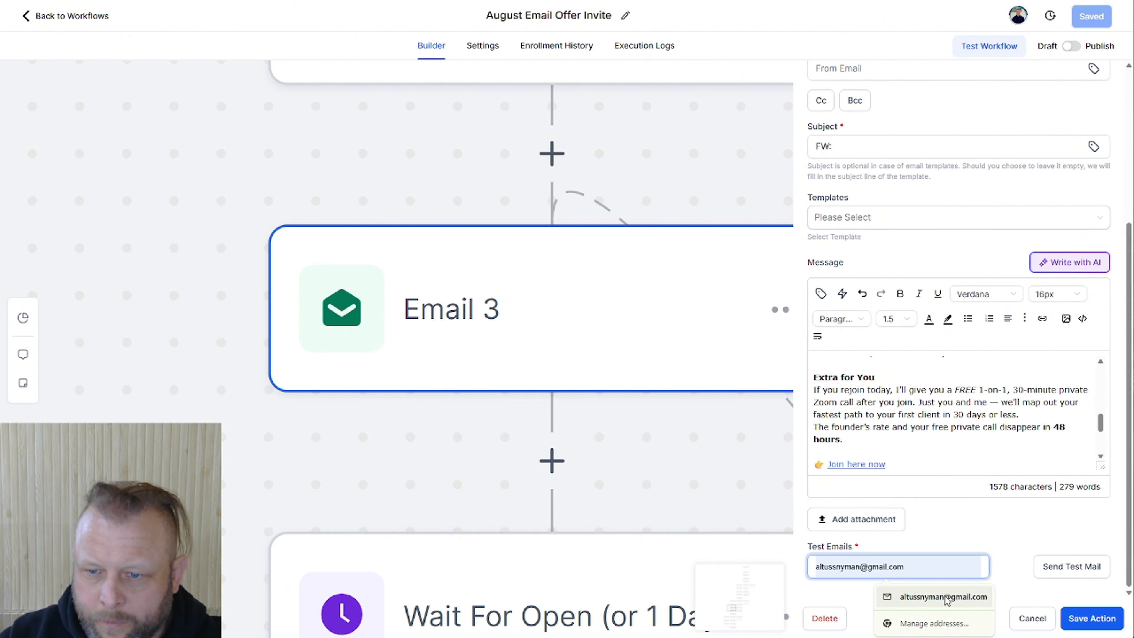
pyautogui.click(923, 590)
pyautogui.click(1070, 566)
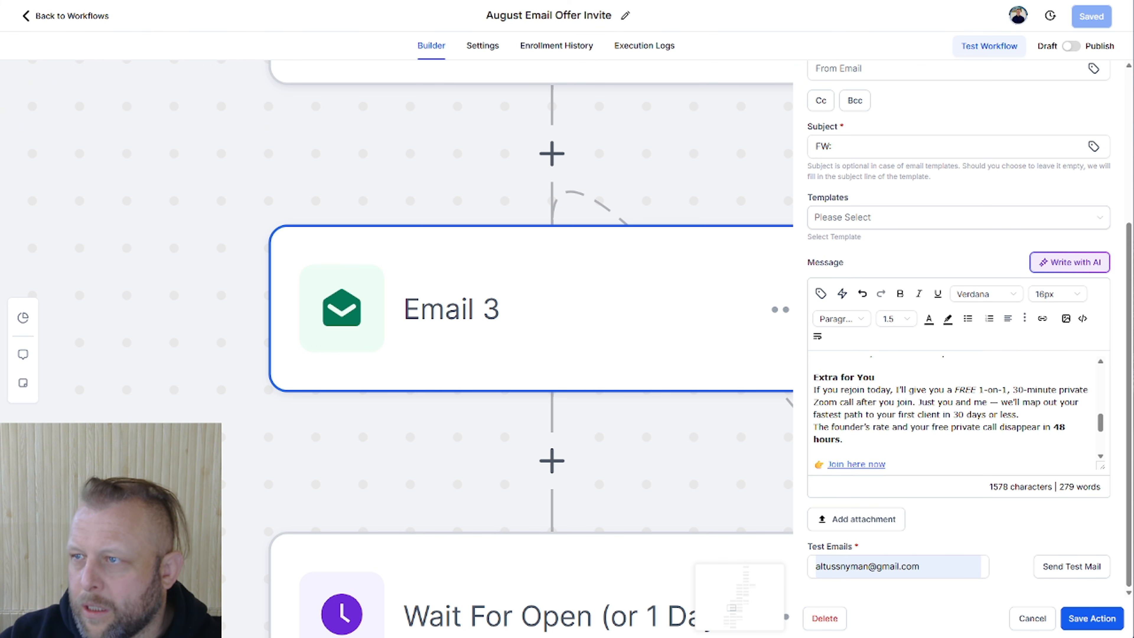
# Step: Open the FW: test email in Gmail and open its Watch here link in a new tab
pyautogui.moveTo(1133, 28); pyautogui.dragTo(453, 54)
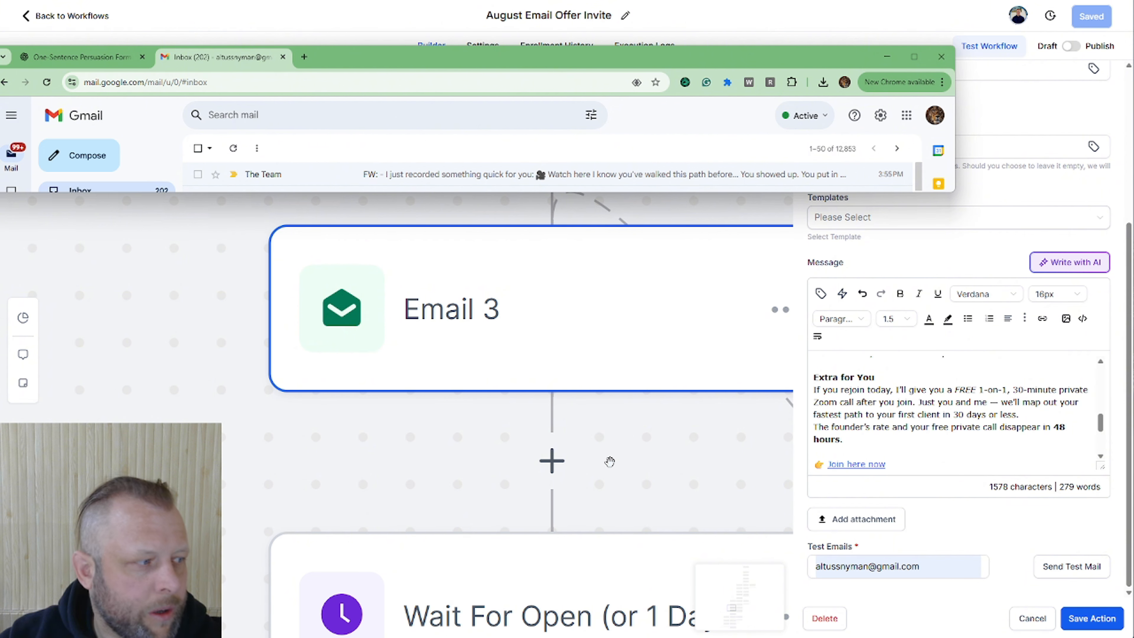
pyautogui.click(460, 179)
pyautogui.moveTo(562, 192); pyautogui.dragTo(594, 637)
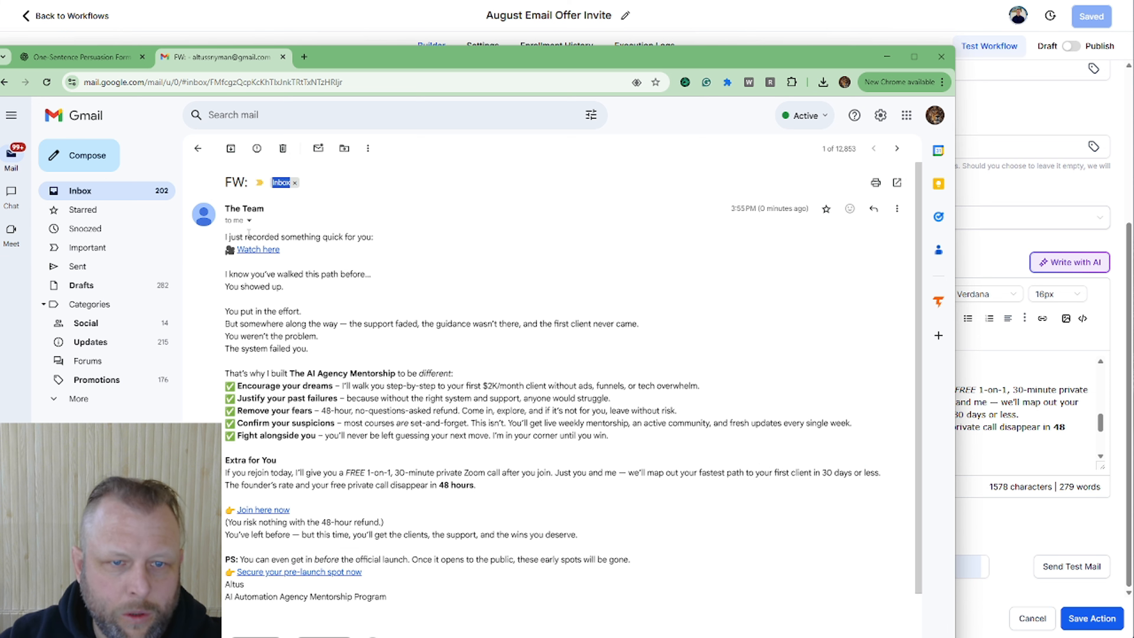
pyautogui.rightClick(257, 257)
pyautogui.click(312, 265)
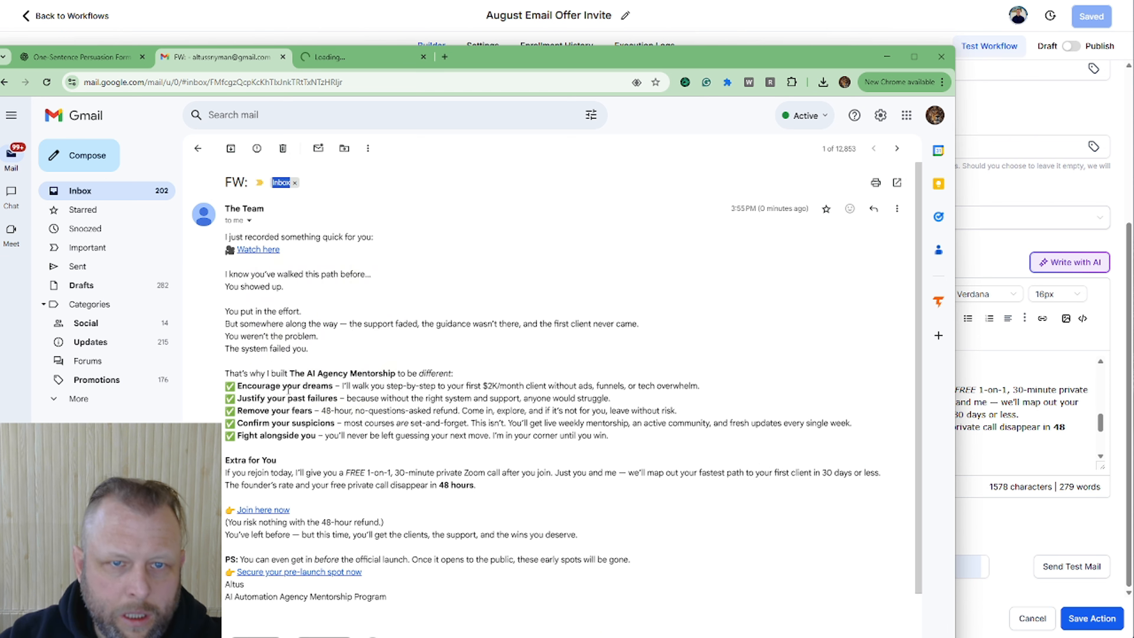
# Step: Open the Join here now and pre-launch spot links in new tabs and view the Loom, mentorship and instantaiagency.ai pages
pyautogui.rightClick(272, 514)
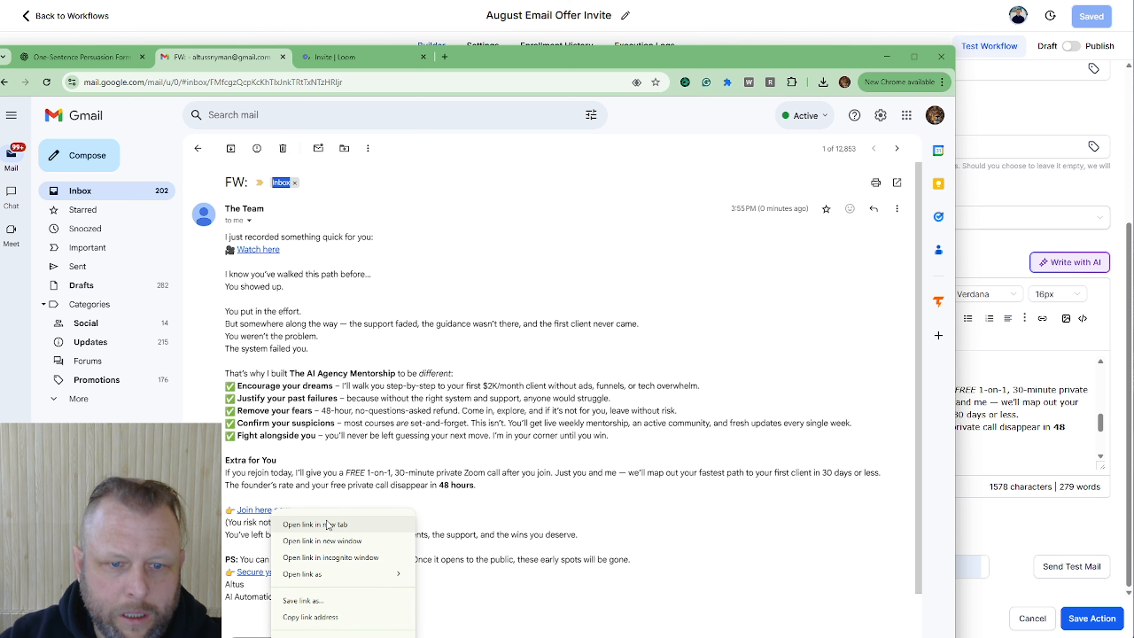
pyautogui.click(331, 524)
pyautogui.rightClick(344, 574)
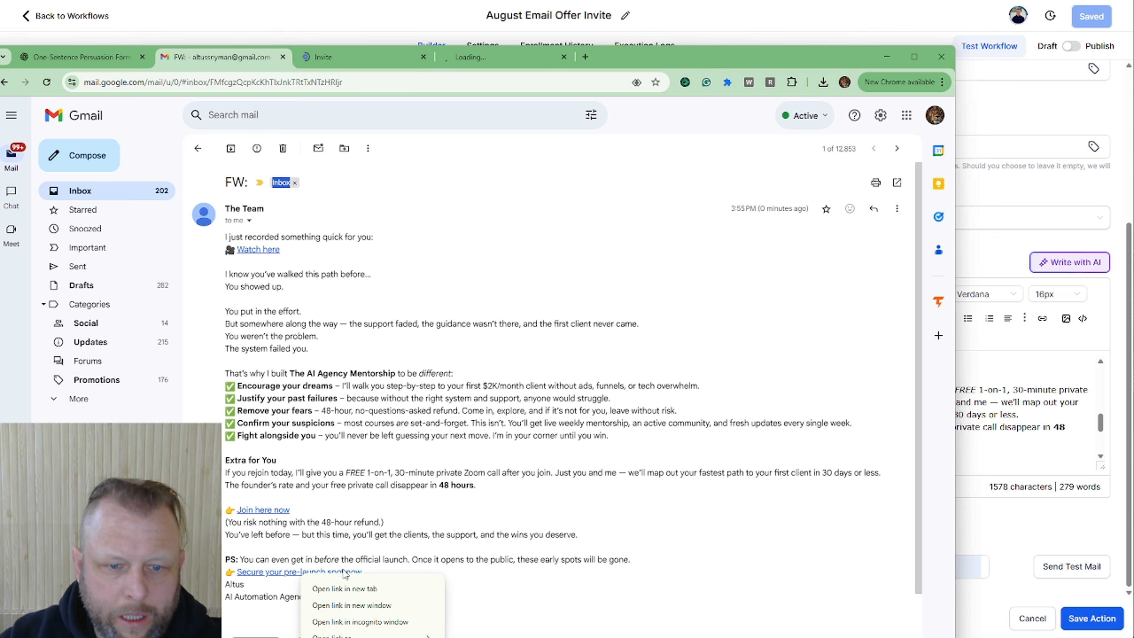
pyautogui.click(344, 589)
pyautogui.click(353, 56)
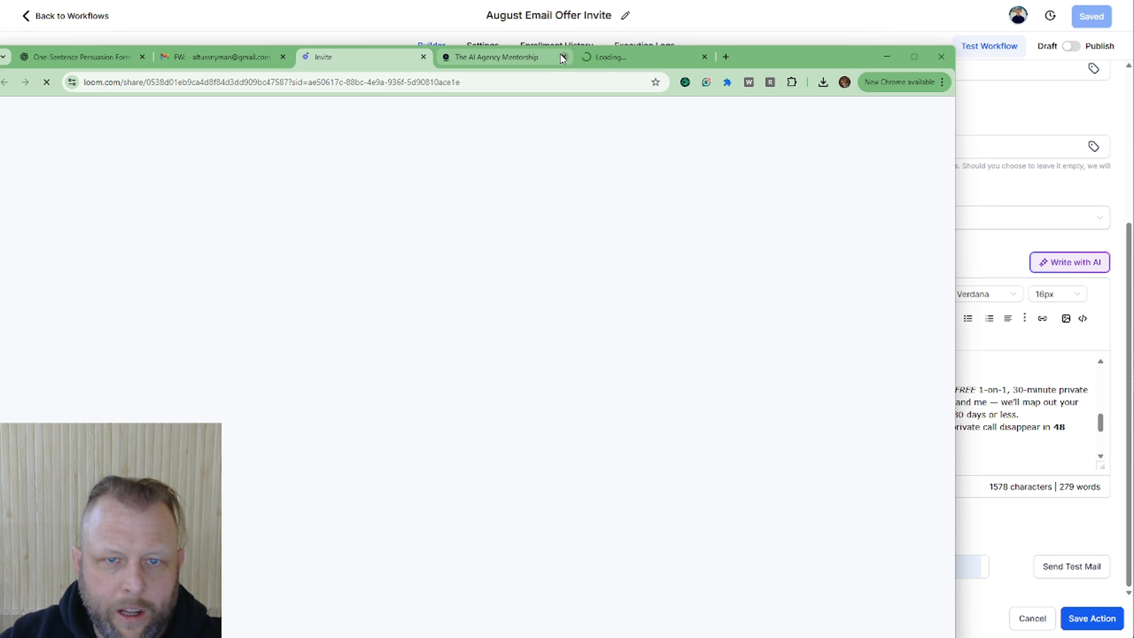
pyautogui.click(540, 54)
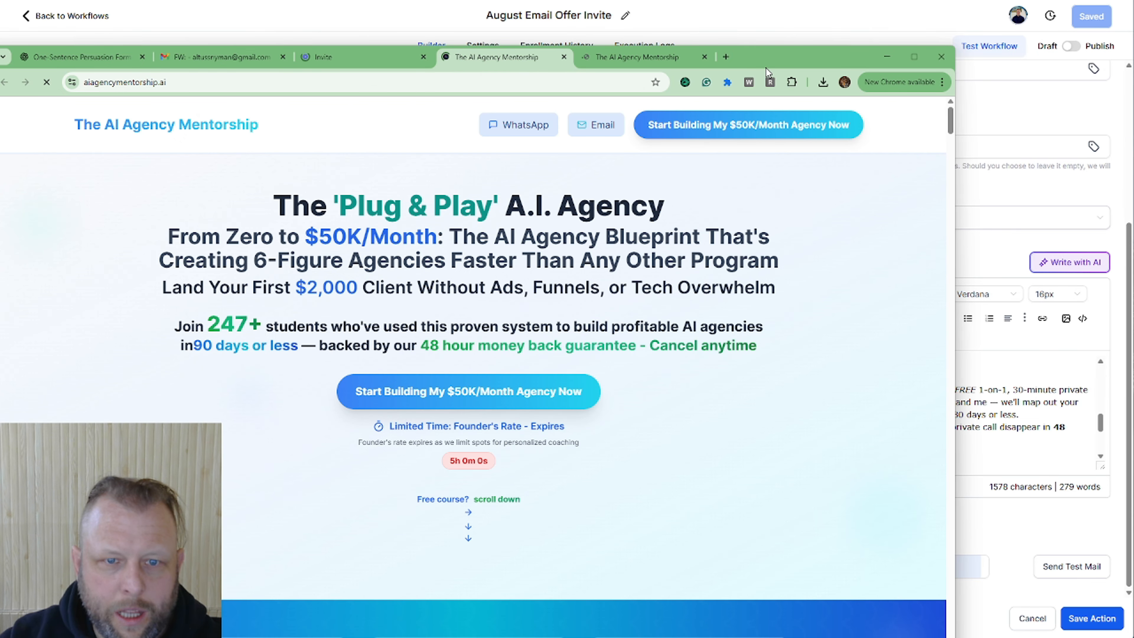
pyautogui.click(658, 59)
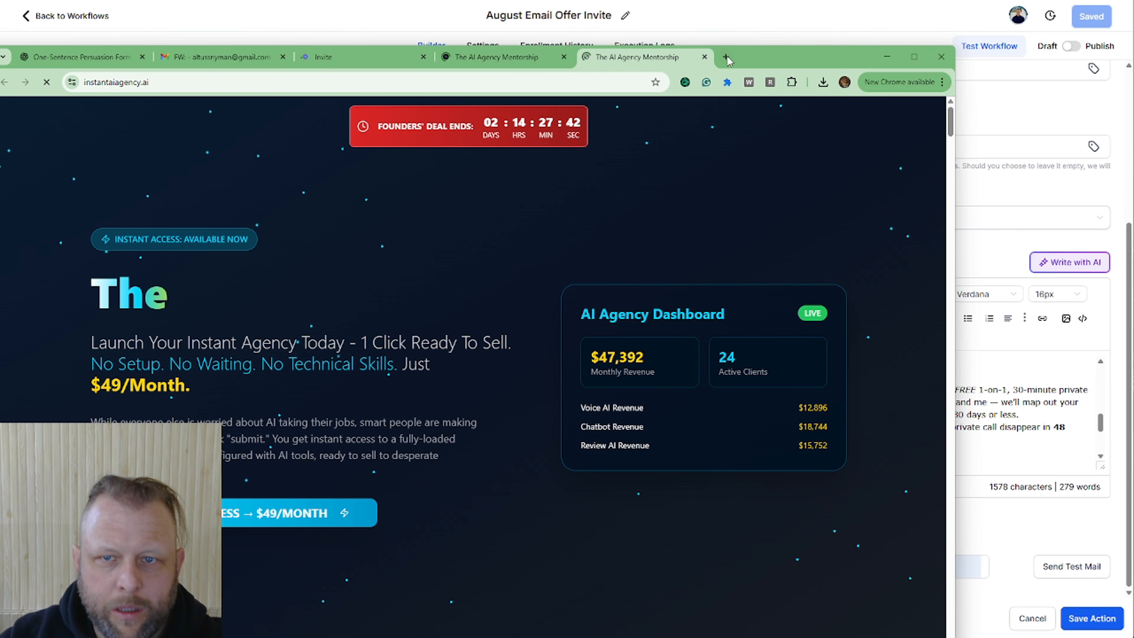
# Step: Close the three link tabs and move Chrome aside to reveal the workflow builder
pyautogui.click(704, 56)
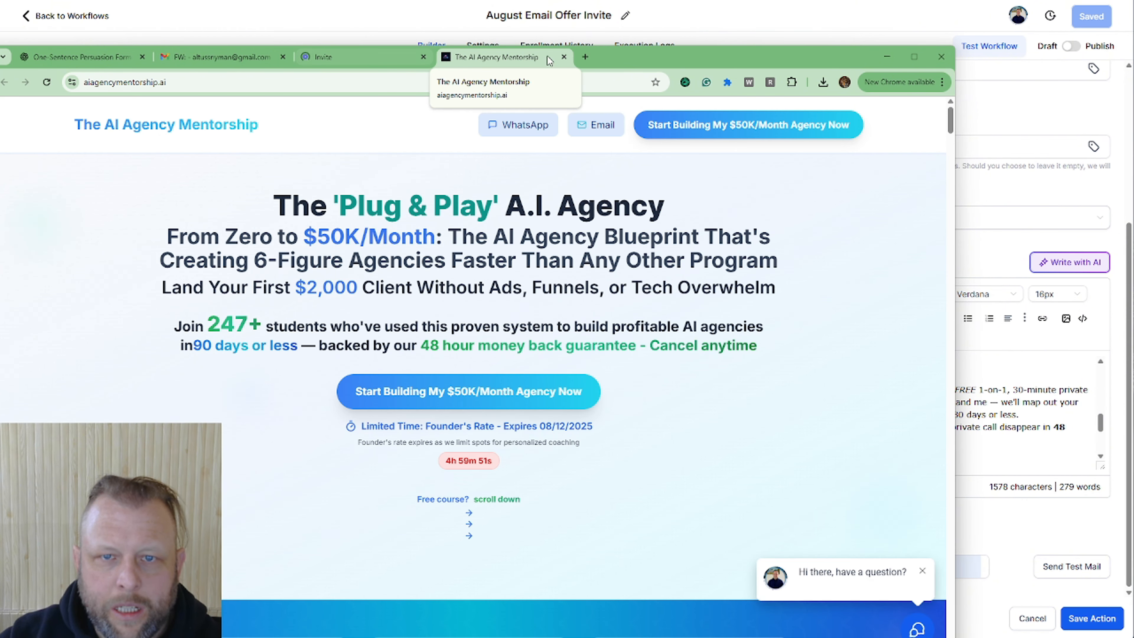
pyautogui.click(564, 57)
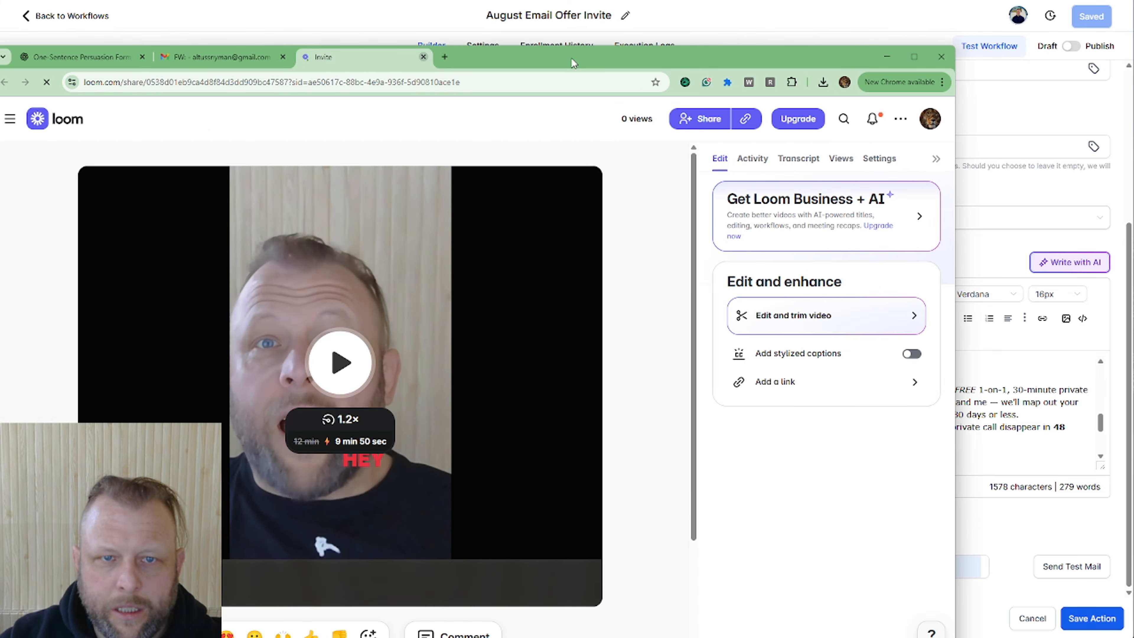
pyautogui.click(423, 57)
pyautogui.moveTo(569, 56); pyautogui.dragTo(1133, 168)
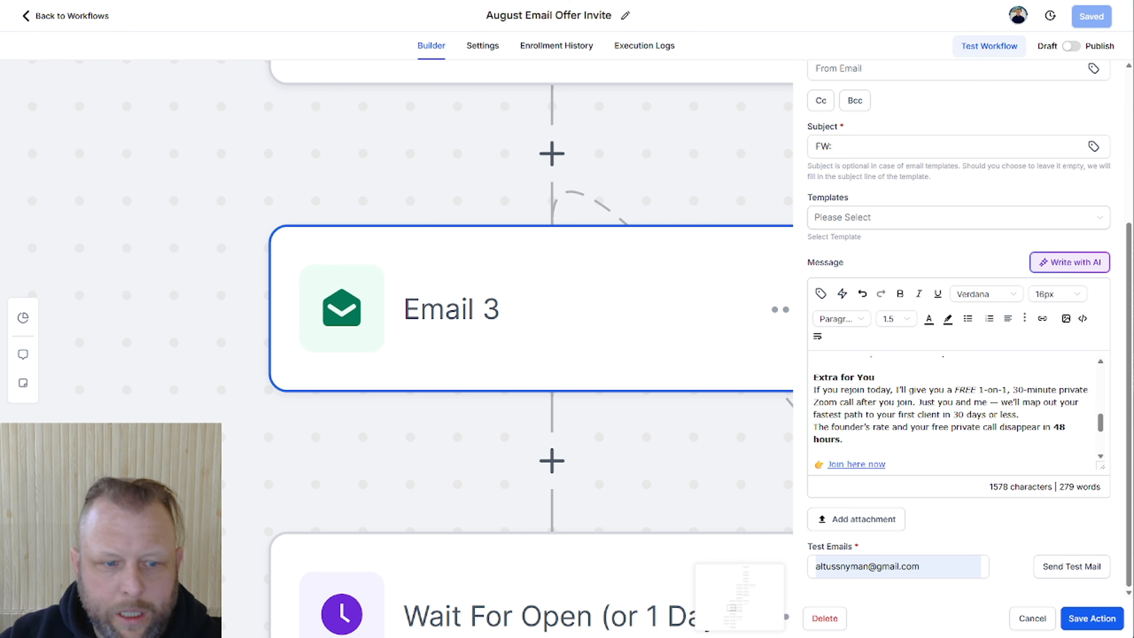
# Step: Delete the Wait For Open step and all actions below Email 3, then save the workflow
pyautogui.scroll(-7, 395, 349)
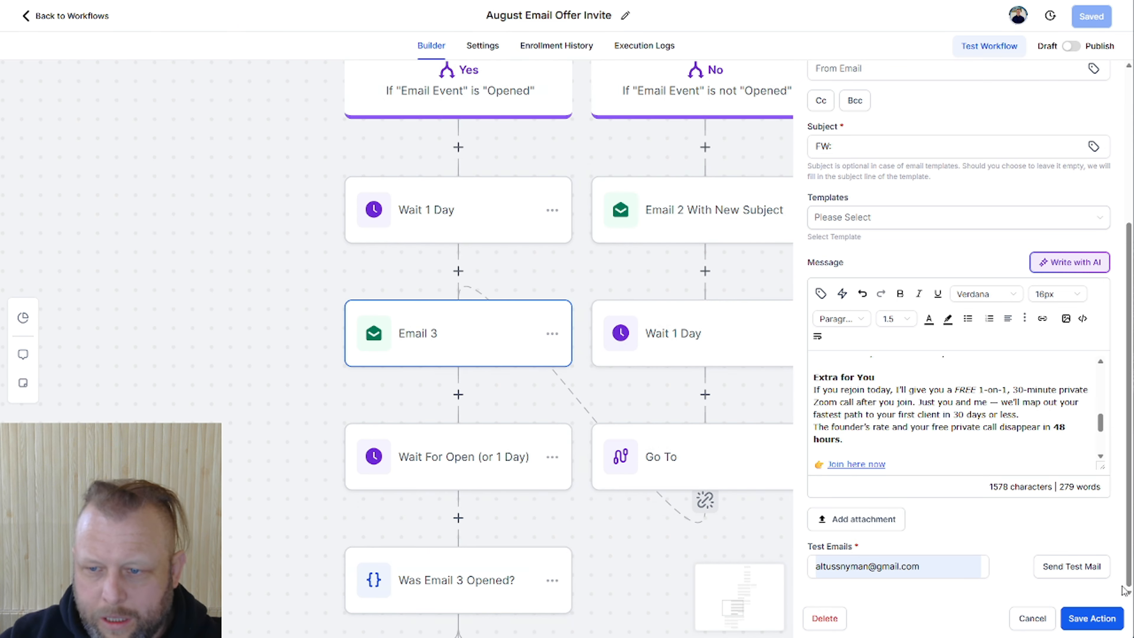
pyautogui.click(1091, 619)
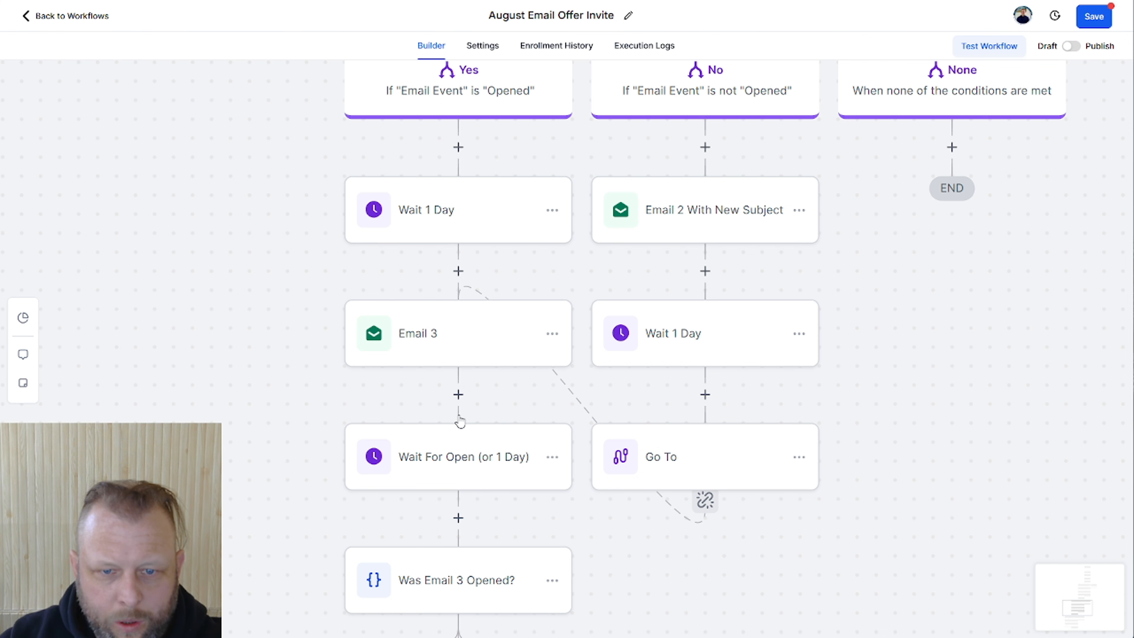
pyautogui.click(552, 460)
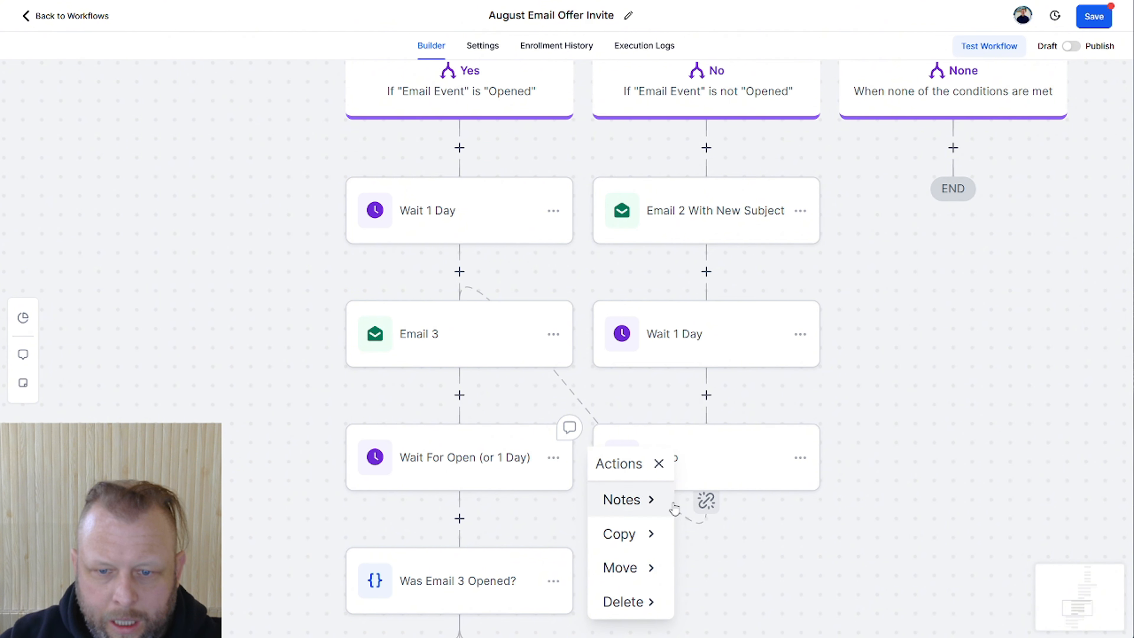
pyautogui.moveTo(644, 612)
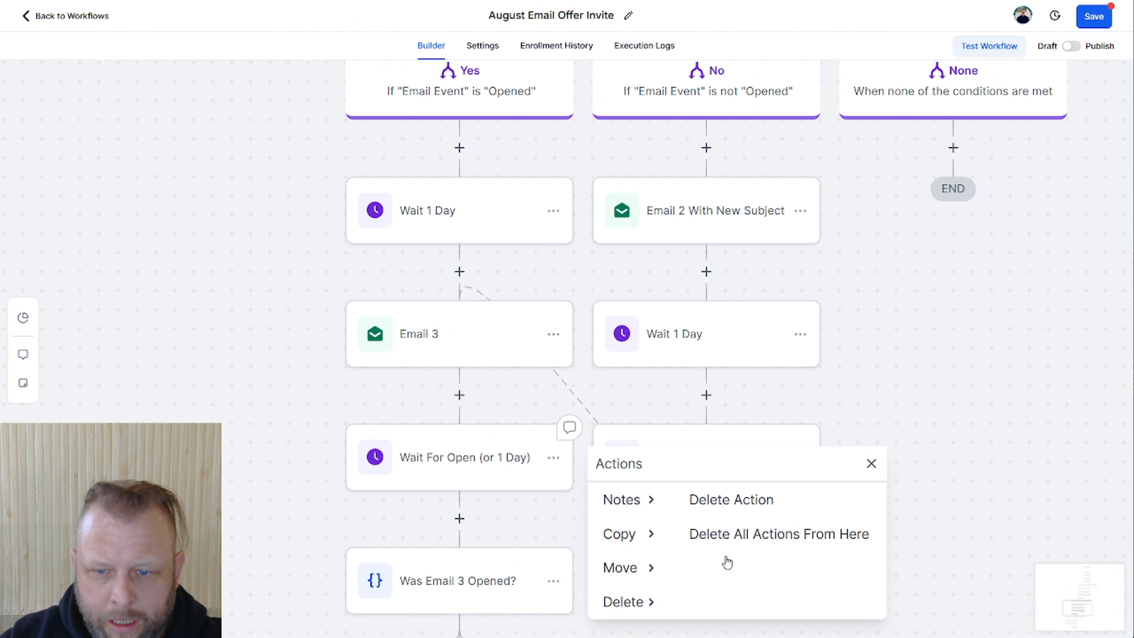
pyautogui.click(779, 544)
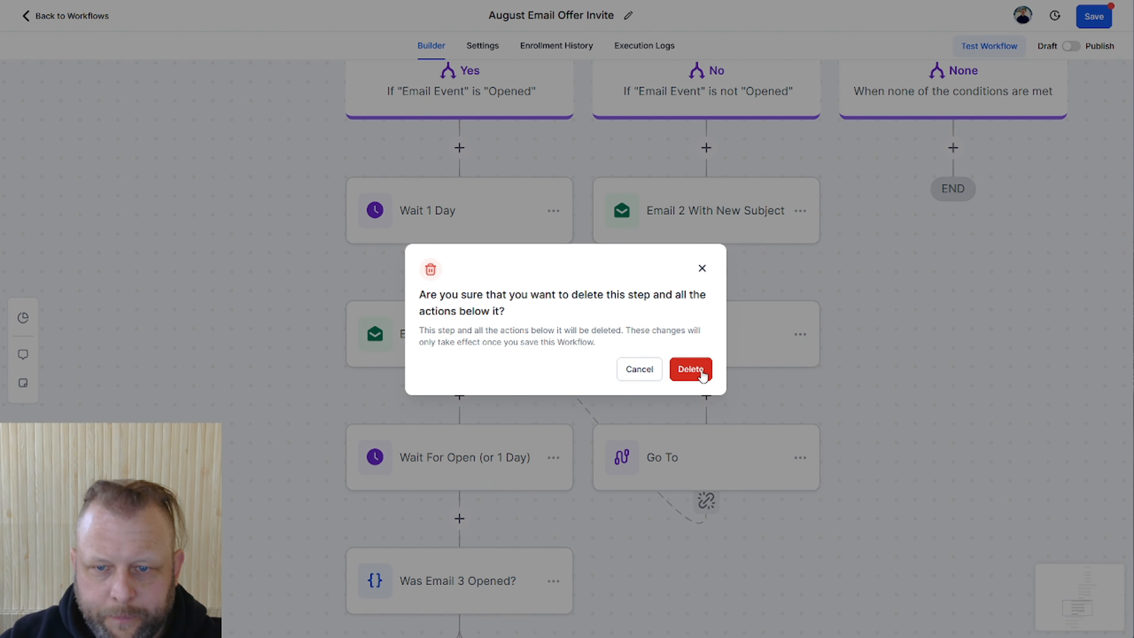
pyautogui.click(698, 374)
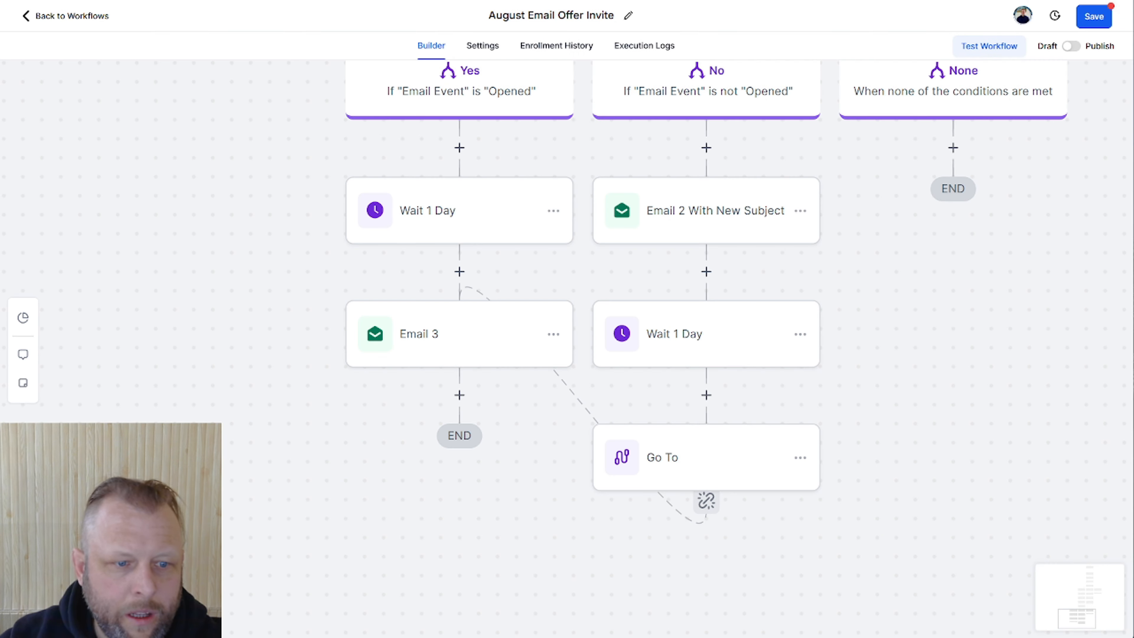
pyautogui.click(1099, 16)
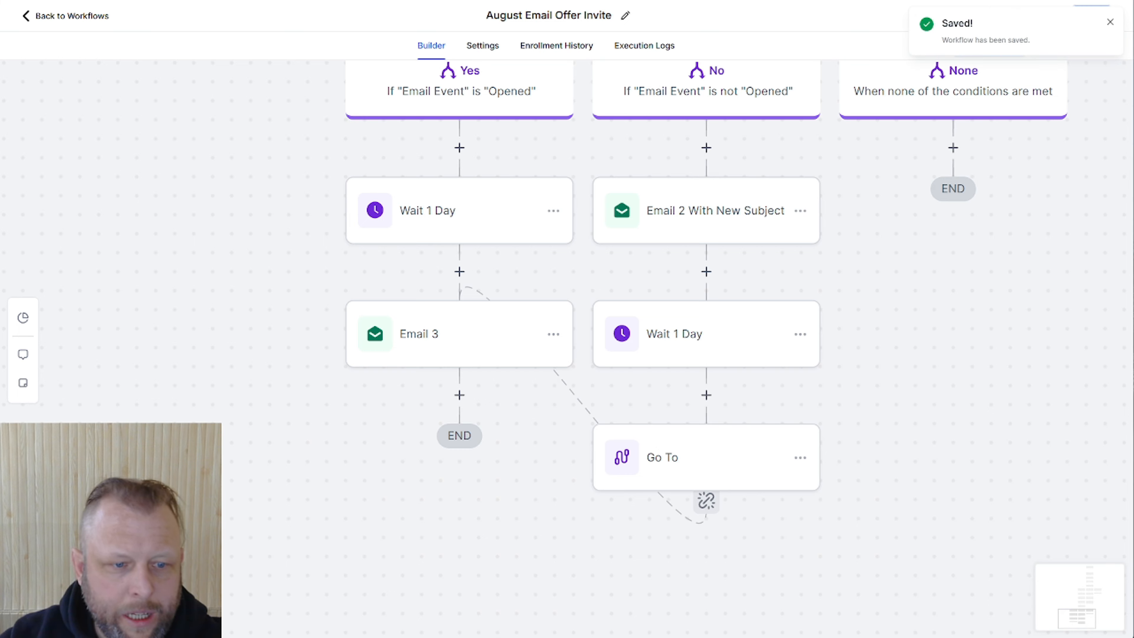
pyautogui.scroll(10, 264, 436)
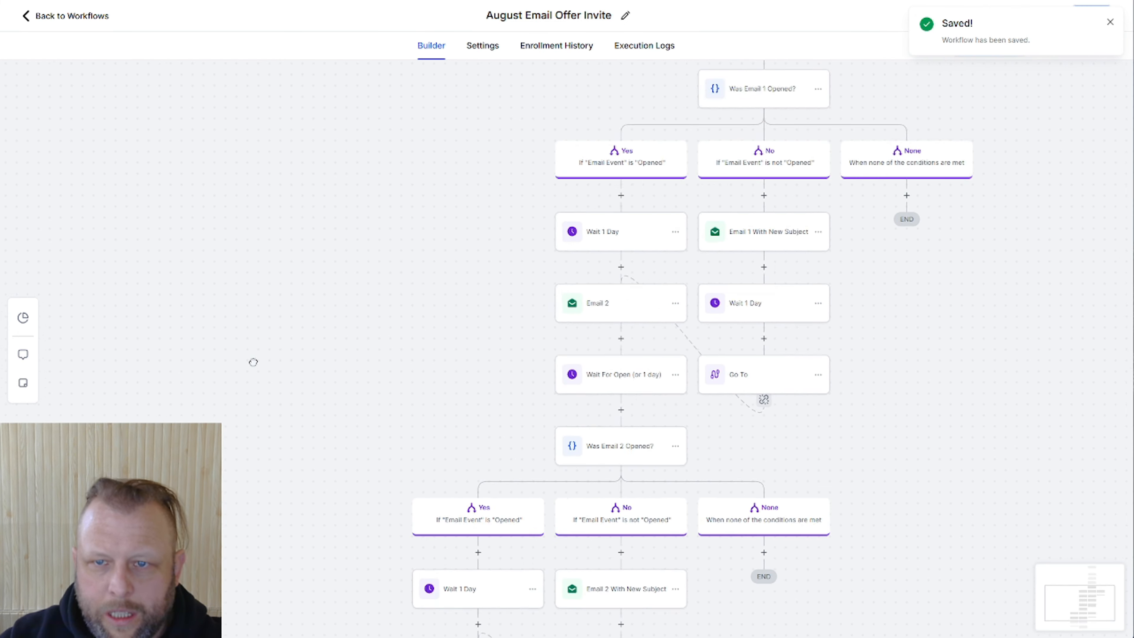
pyautogui.scroll(3, 458, 203)
pyautogui.scroll(4, 420, 170)
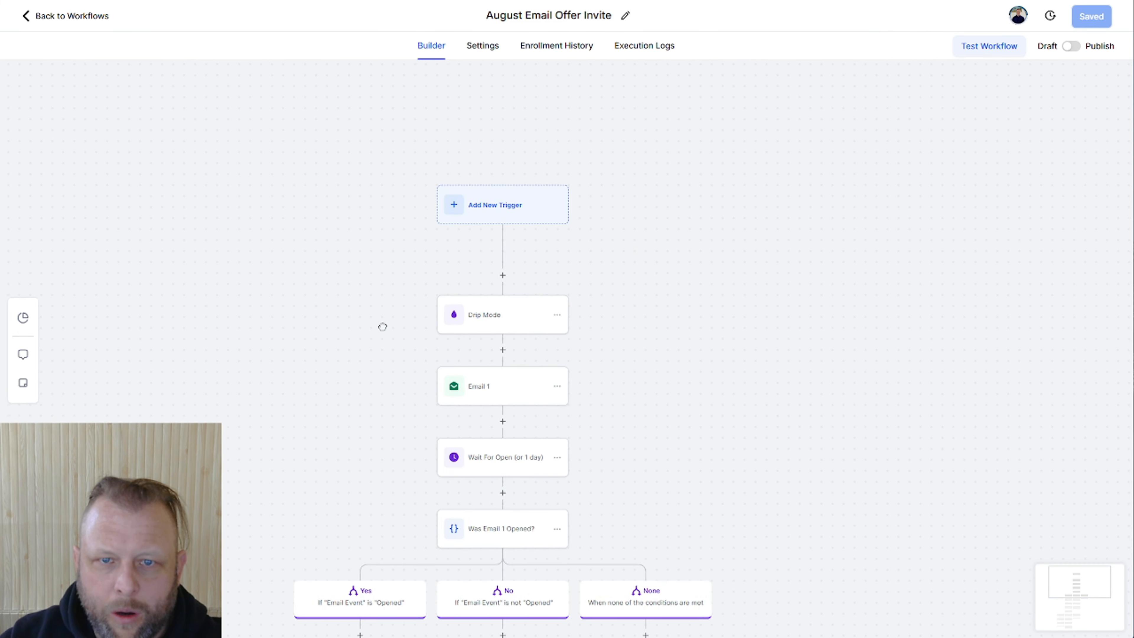
# Step: Check the Drip Mode step and the Email 1 settings, including its From Email
pyautogui.click(489, 318)
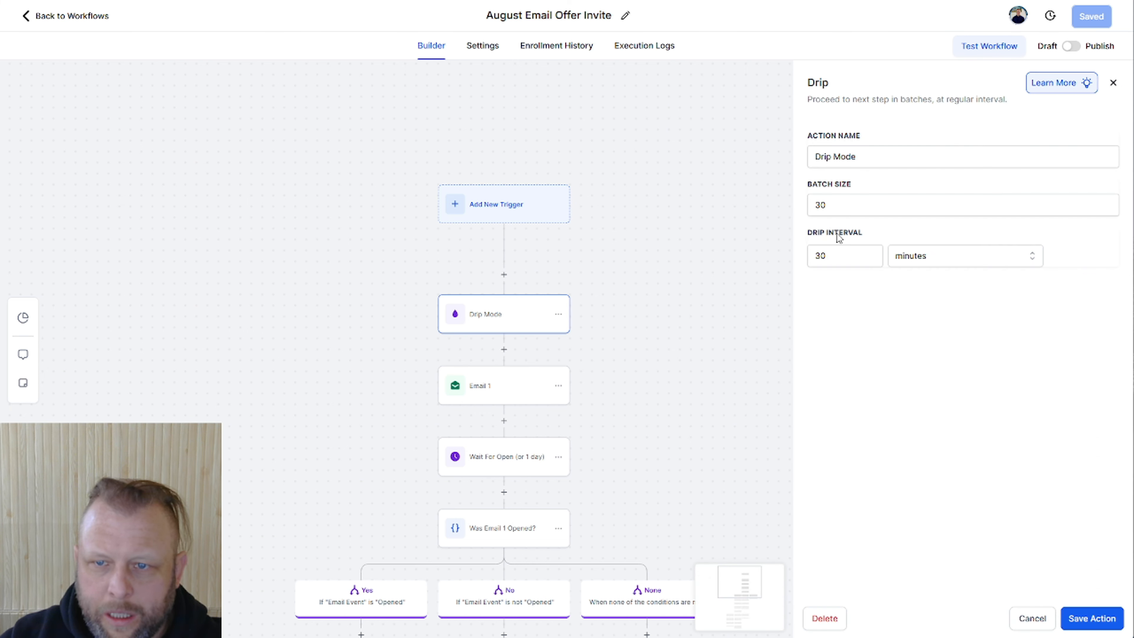
pyautogui.click(499, 397)
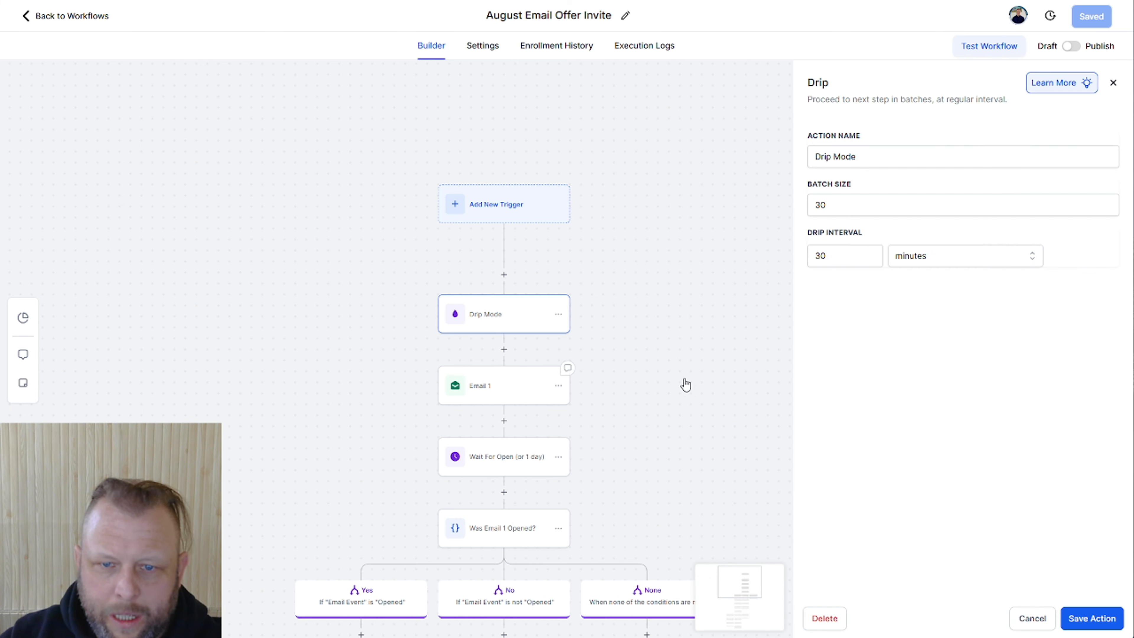
pyautogui.scroll(-15, 936, 355)
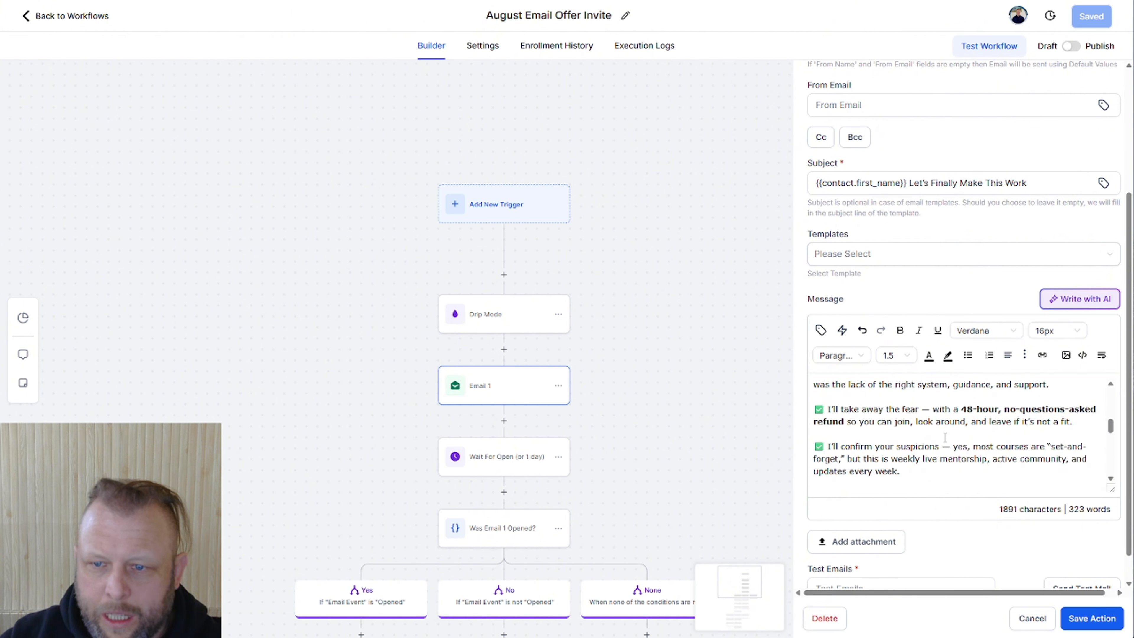
pyautogui.scroll(3, 936, 253)
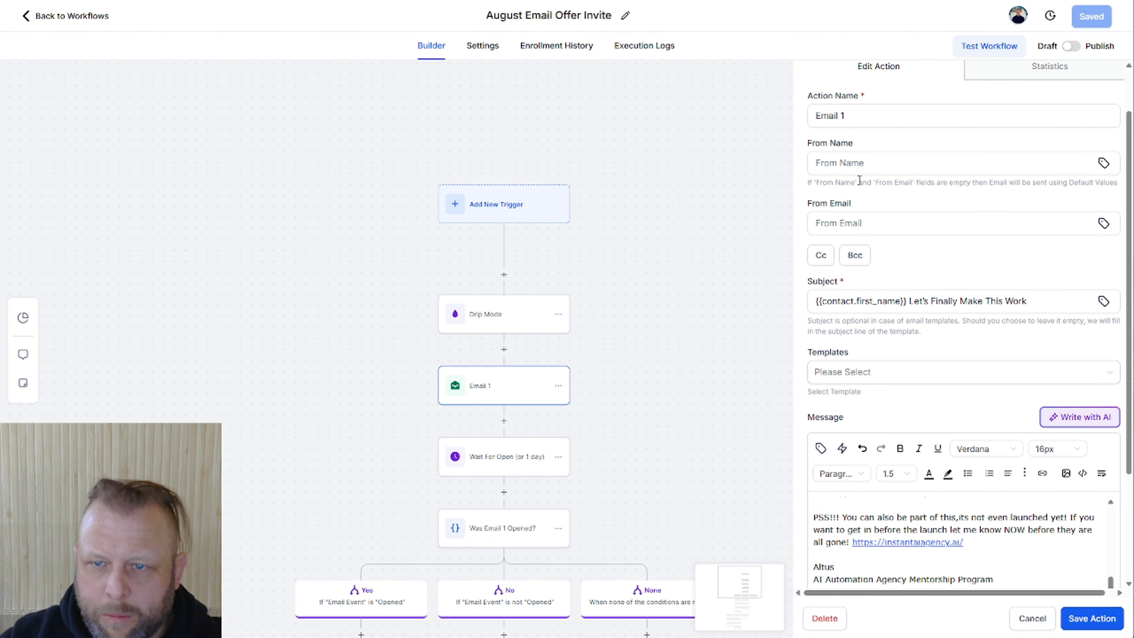
pyautogui.scroll(-4, 549, 408)
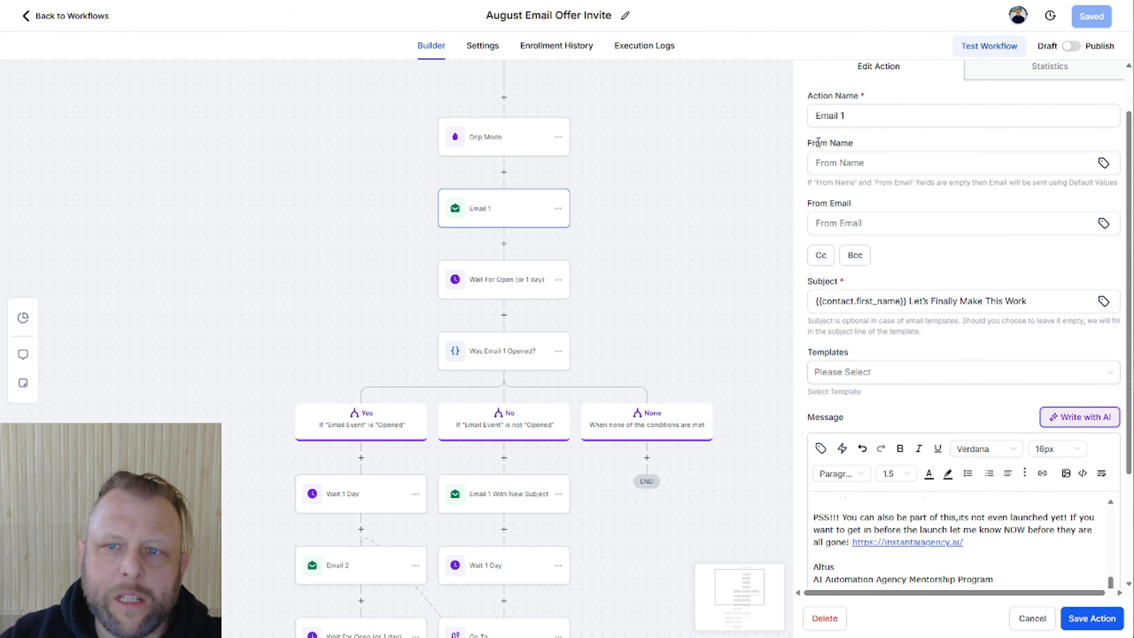
pyautogui.click(876, 214)
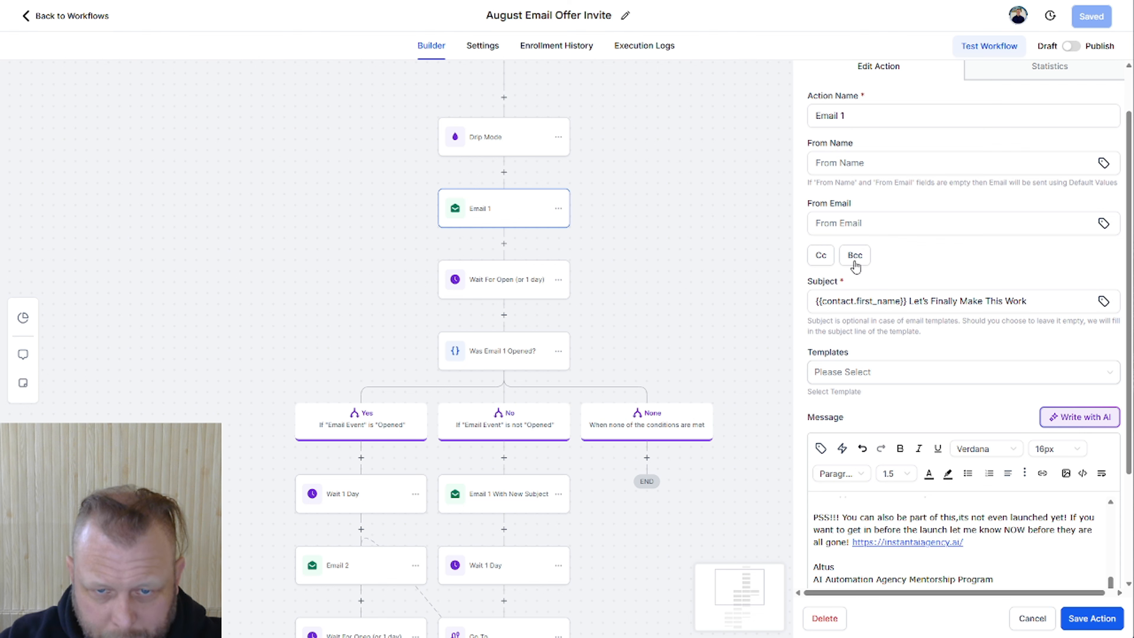
pyautogui.scroll(-2, 603, 454)
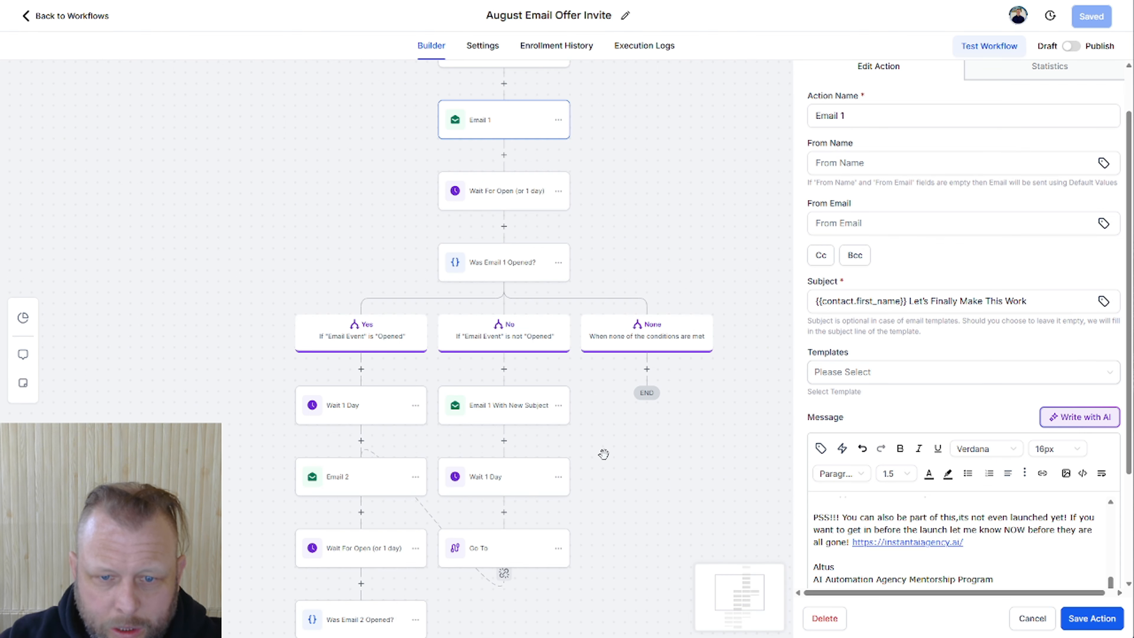
pyautogui.scroll(-1, 534, 425)
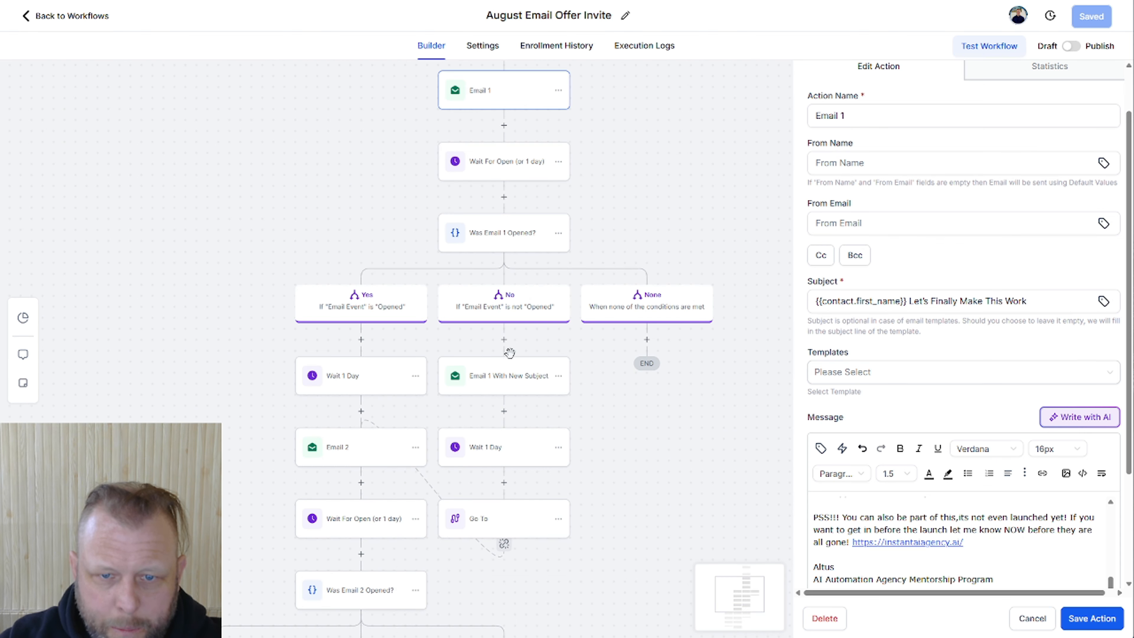
# Step: Review the Email 1 With New Subject step and the Email 2 message
pyautogui.click(513, 377)
pyautogui.scroll(-3, 977, 426)
pyautogui.scroll(-3, 937, 438)
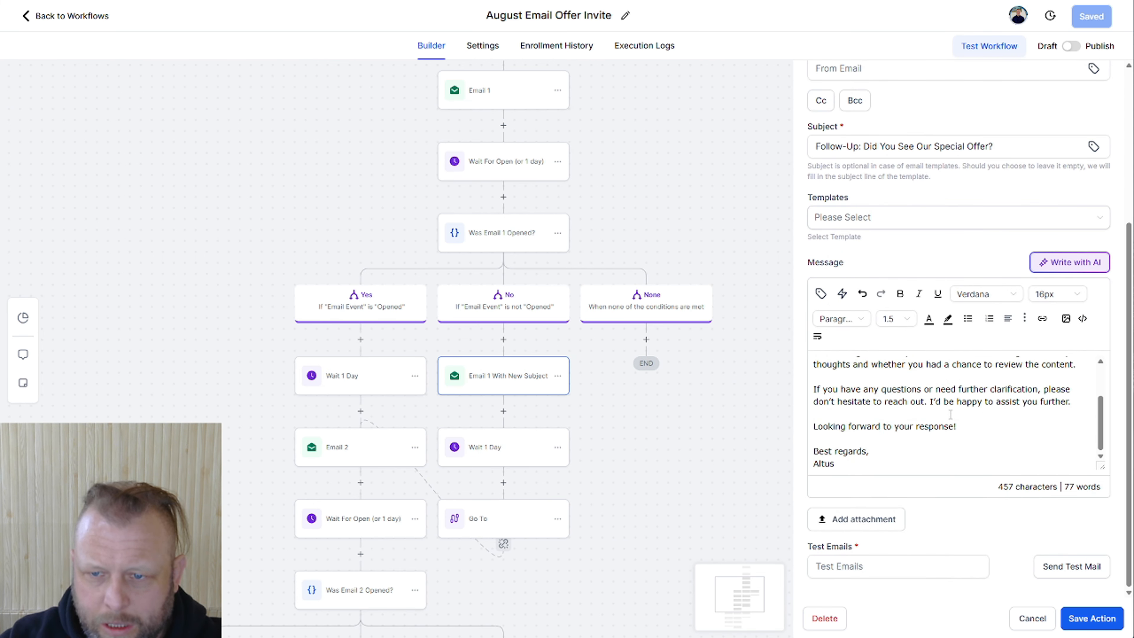
pyautogui.click(362, 461)
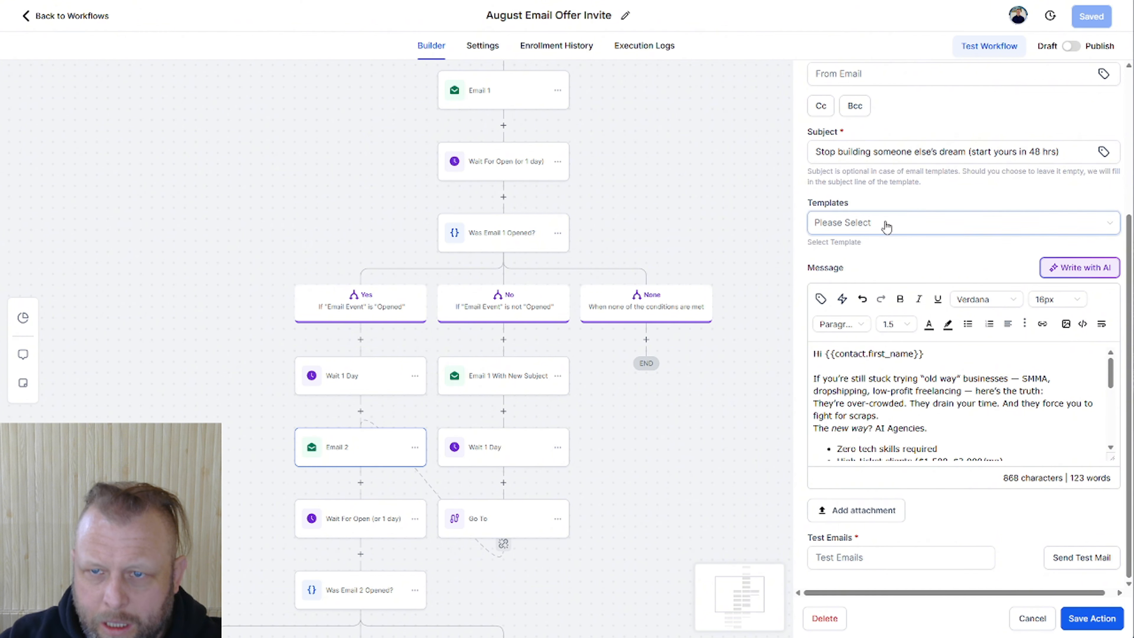
pyautogui.scroll(-8, 939, 400)
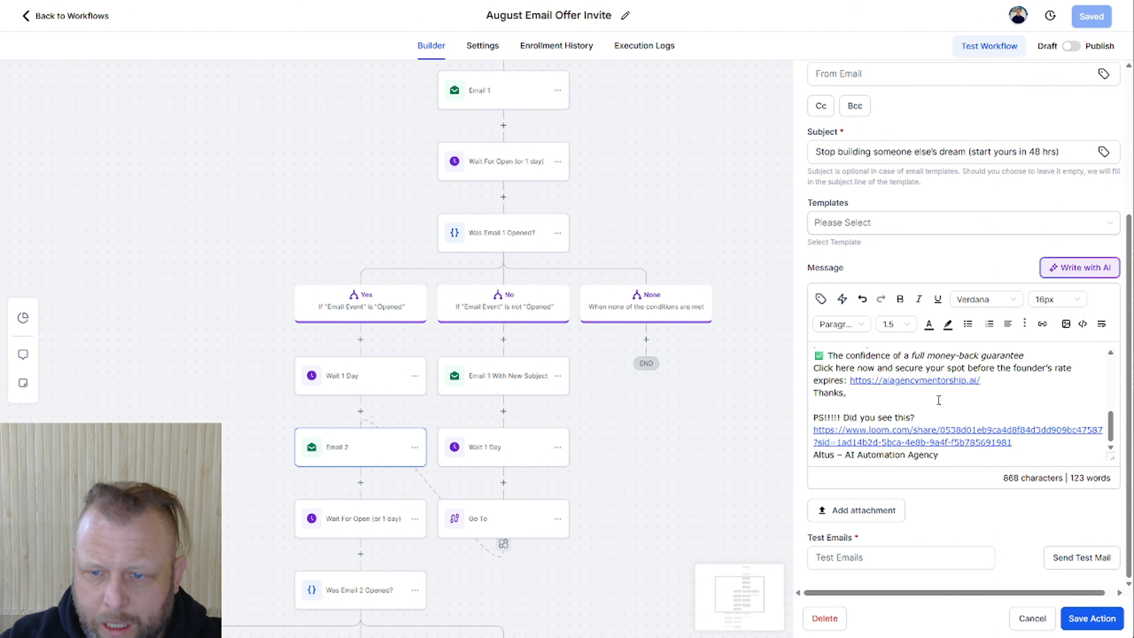
pyautogui.scroll(-5, 603, 453)
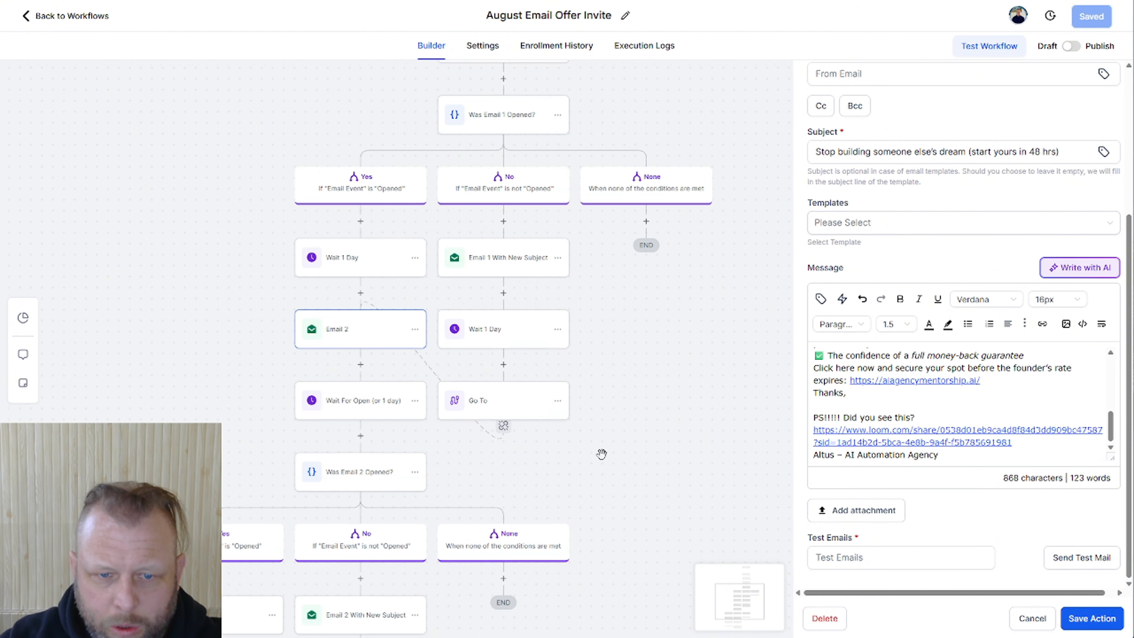
pyautogui.rightClick(600, 457)
pyautogui.click(561, 548)
pyautogui.scroll(-3, 550, 529)
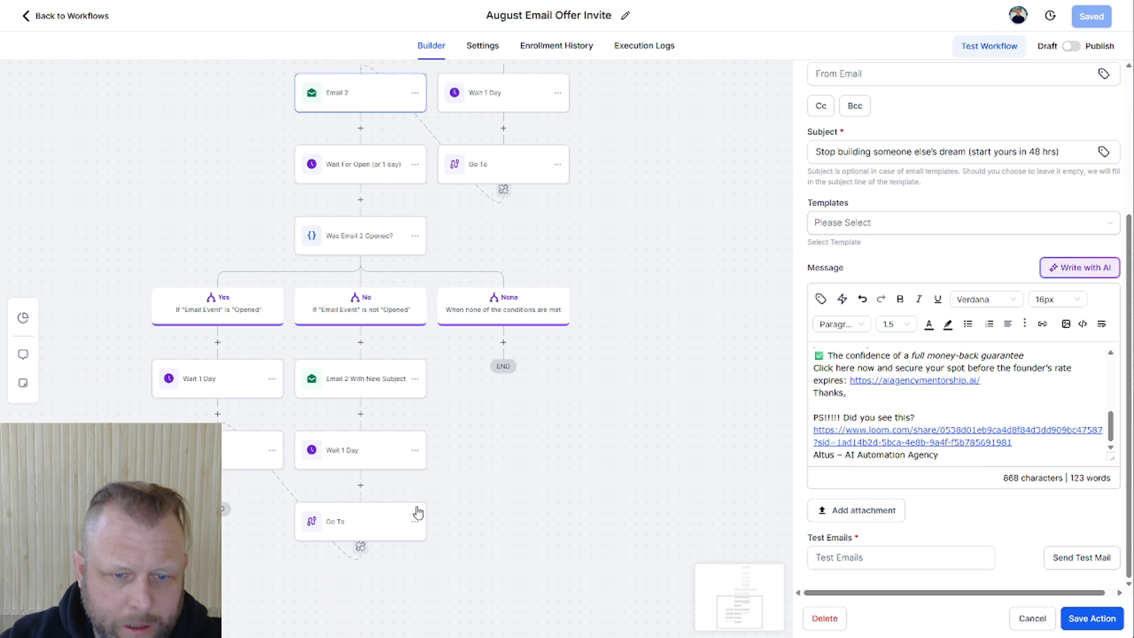
# Step: Open the Email 2 With New Subject step on the Yes branch and read its message
pyautogui.click(233, 466)
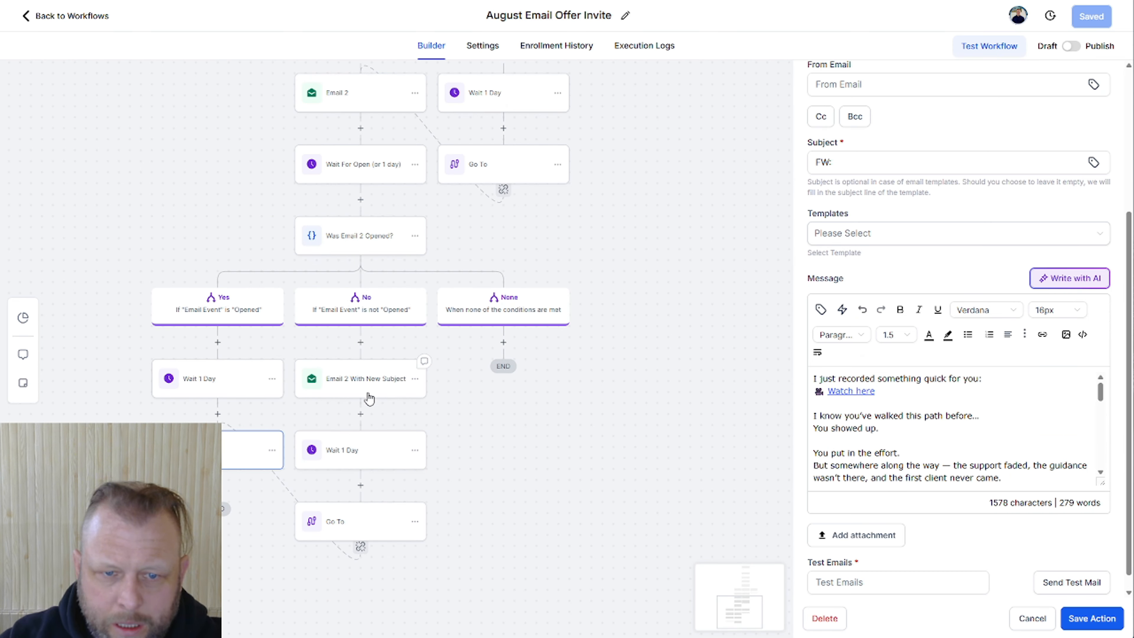
pyautogui.click(366, 379)
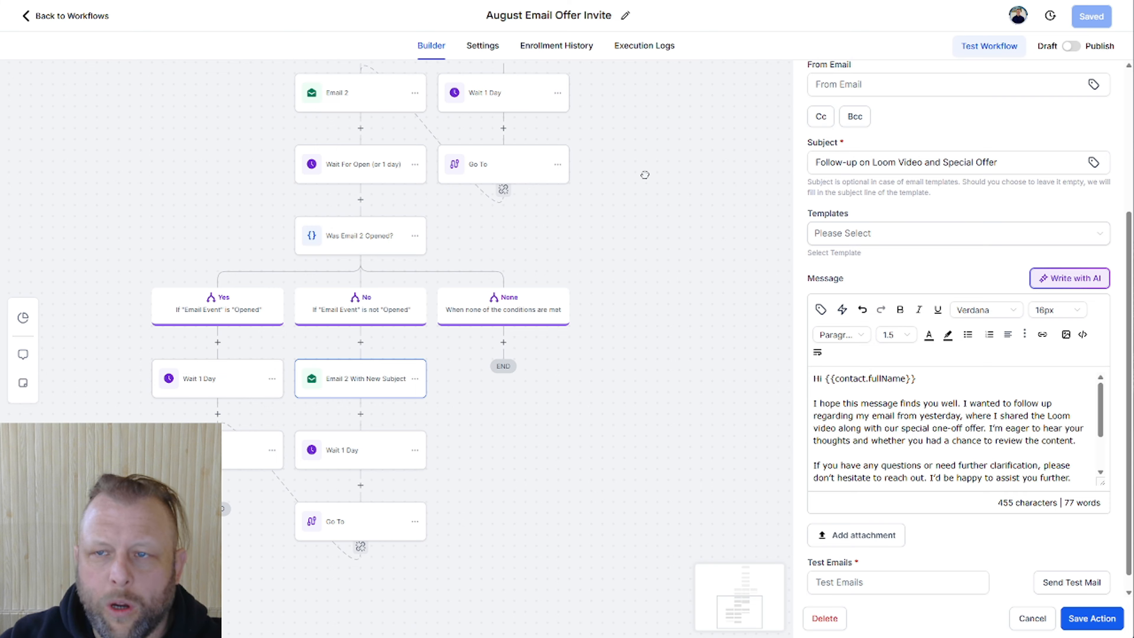
pyautogui.scroll(10, 645, 171)
pyautogui.scroll(-1, 685, 226)
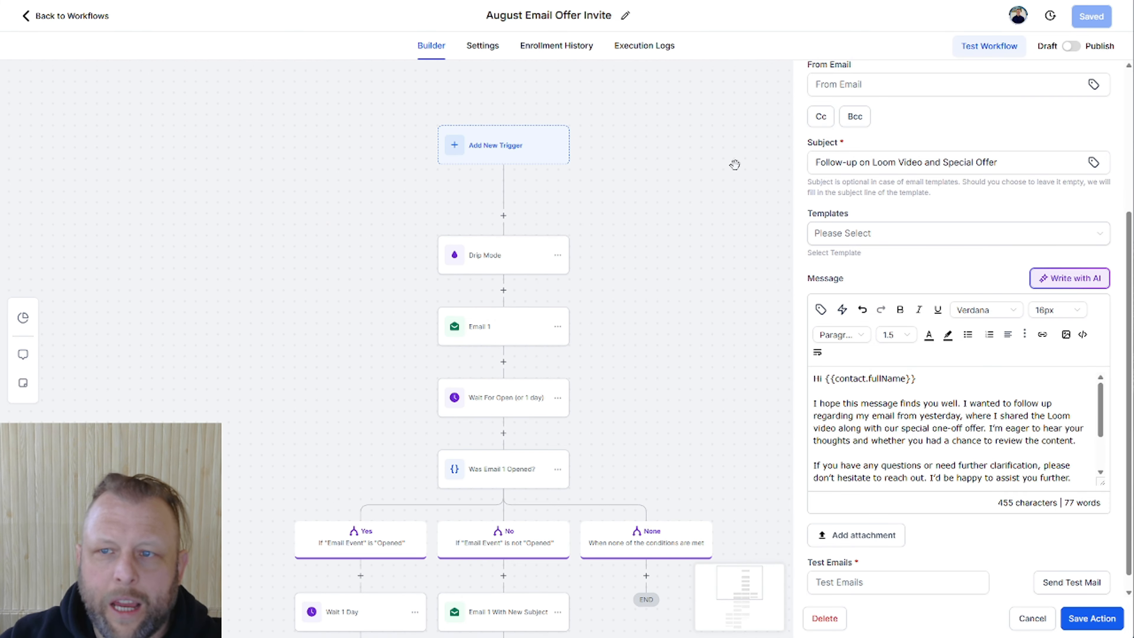
# Step: Switch the August Email Offer Invite workflow from Draft to Publish
pyautogui.click(1080, 48)
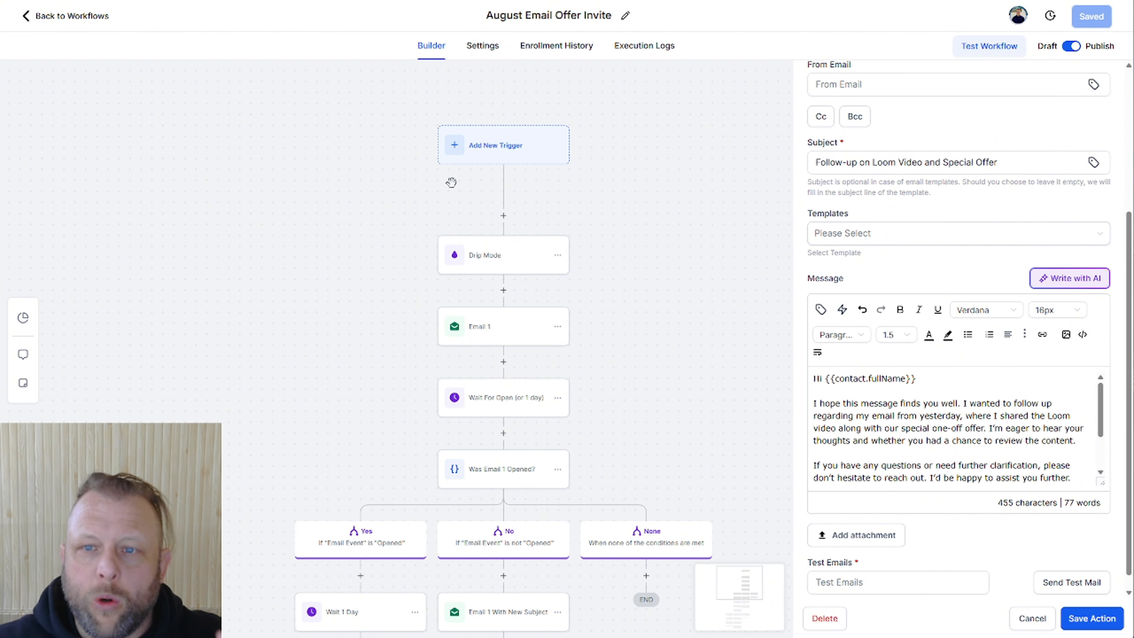
# Step: Add a Form Submitted trigger with a filter on which form was submitted
pyautogui.click(532, 165)
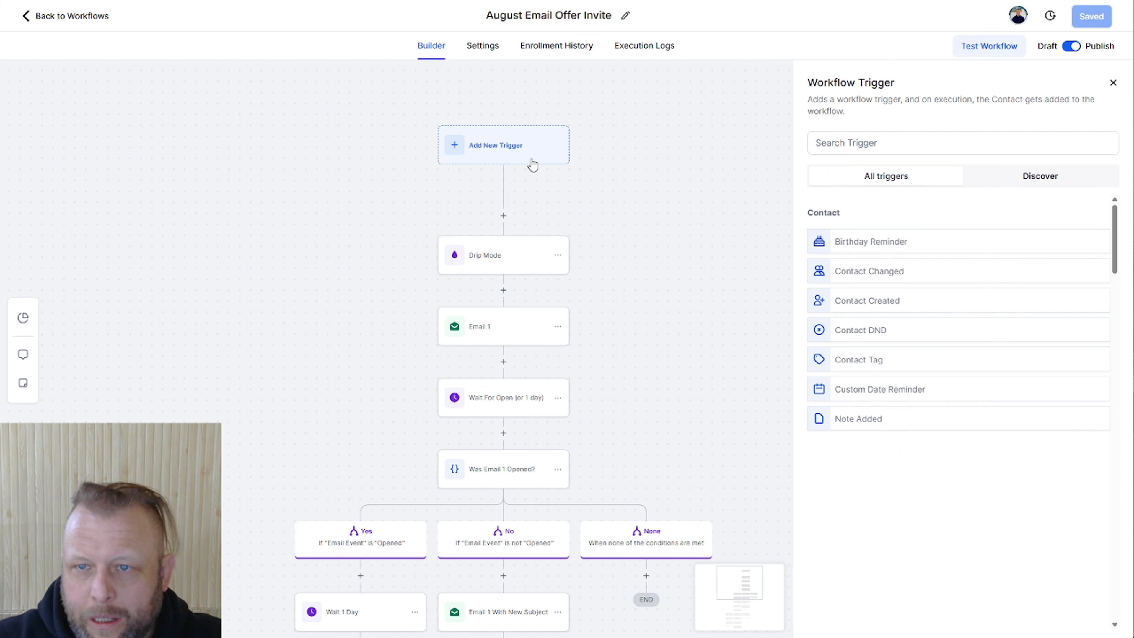
pyautogui.click(885, 147)
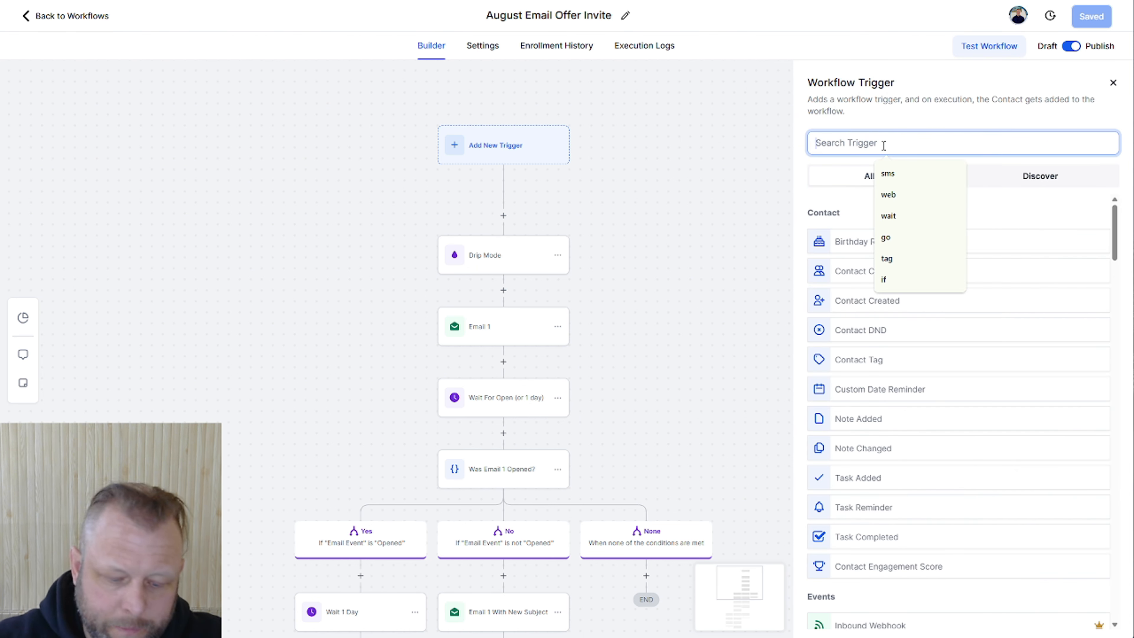
pyautogui.write('form')
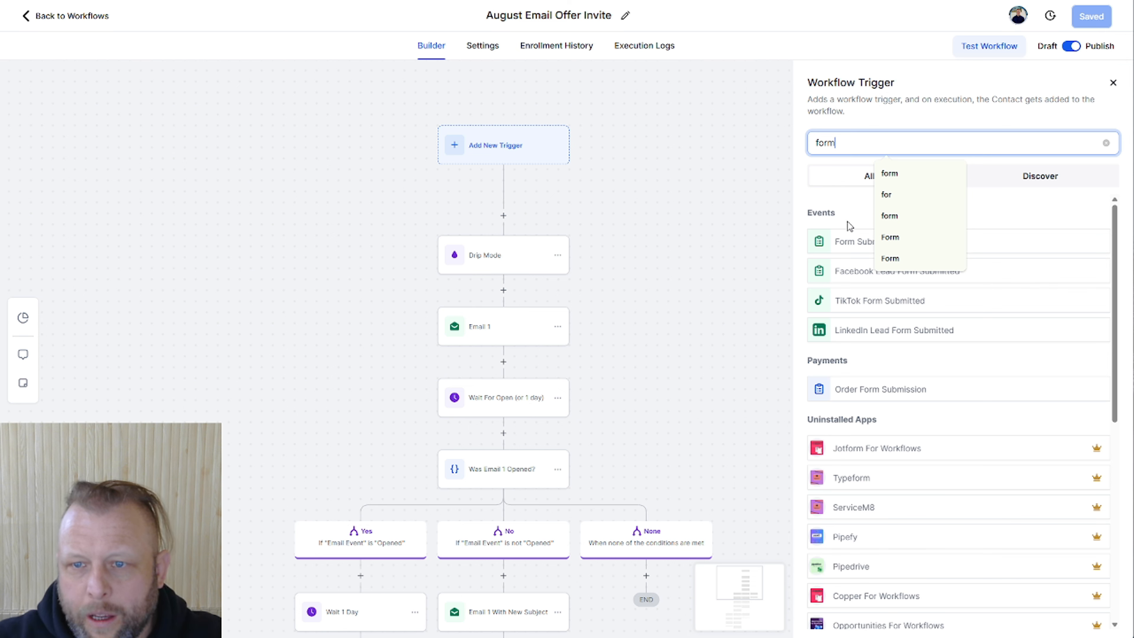
pyautogui.click(853, 242)
pyautogui.click(836, 219)
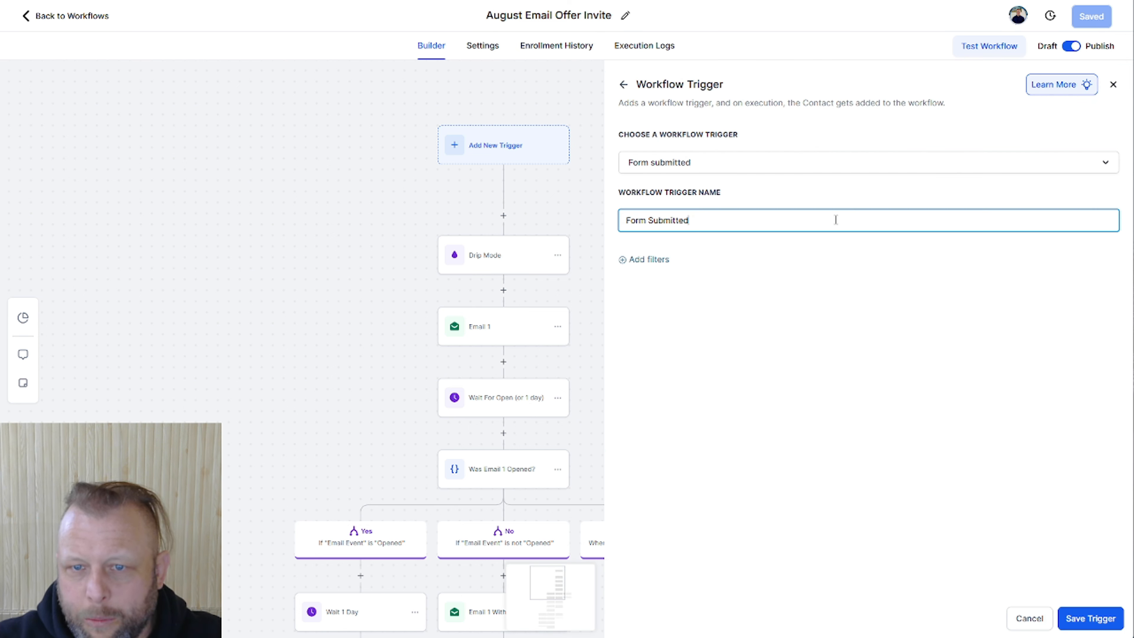
pyautogui.click(648, 260)
pyautogui.click(793, 286)
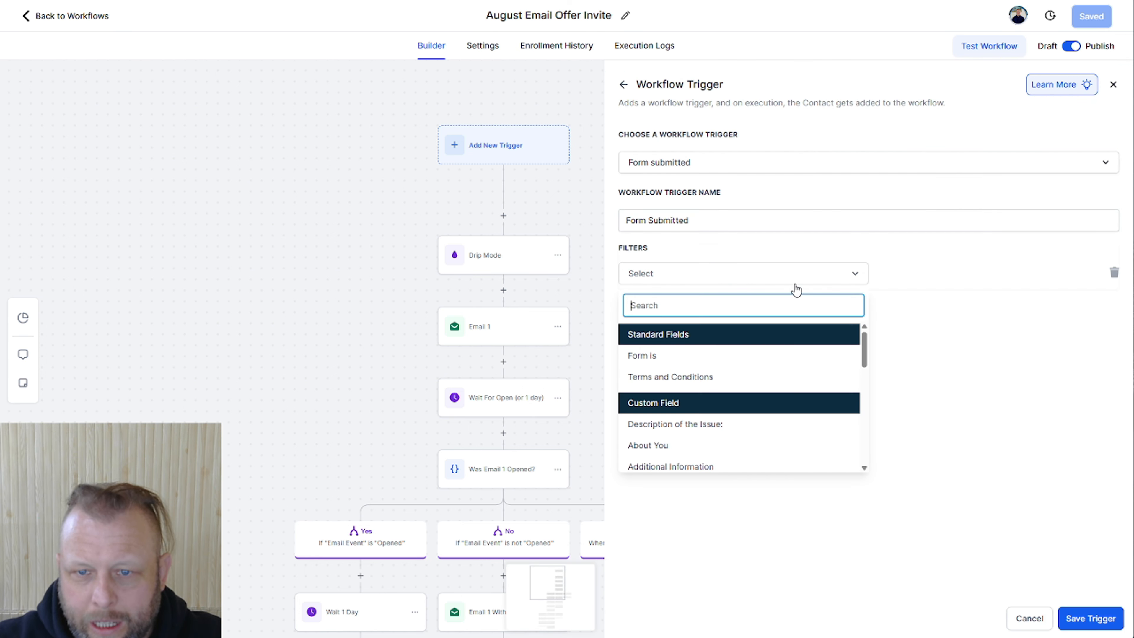
pyautogui.click(678, 355)
# Step: Look through the forms and trigger types, then cancel and discard the Form Submitted trigger
pyautogui.click(981, 286)
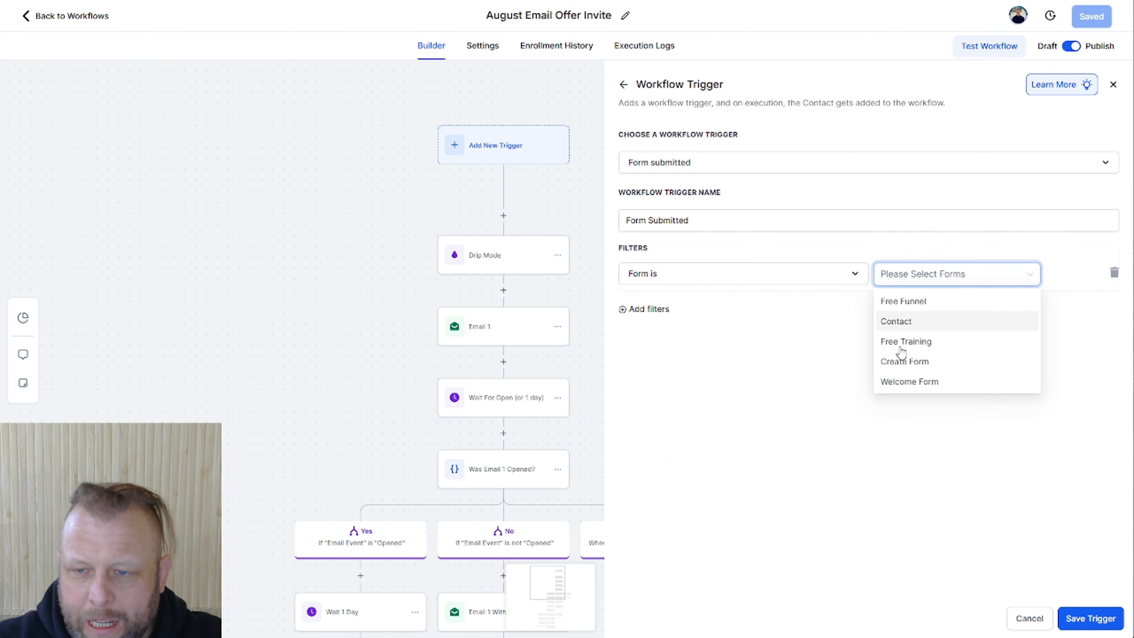
pyautogui.click(797, 370)
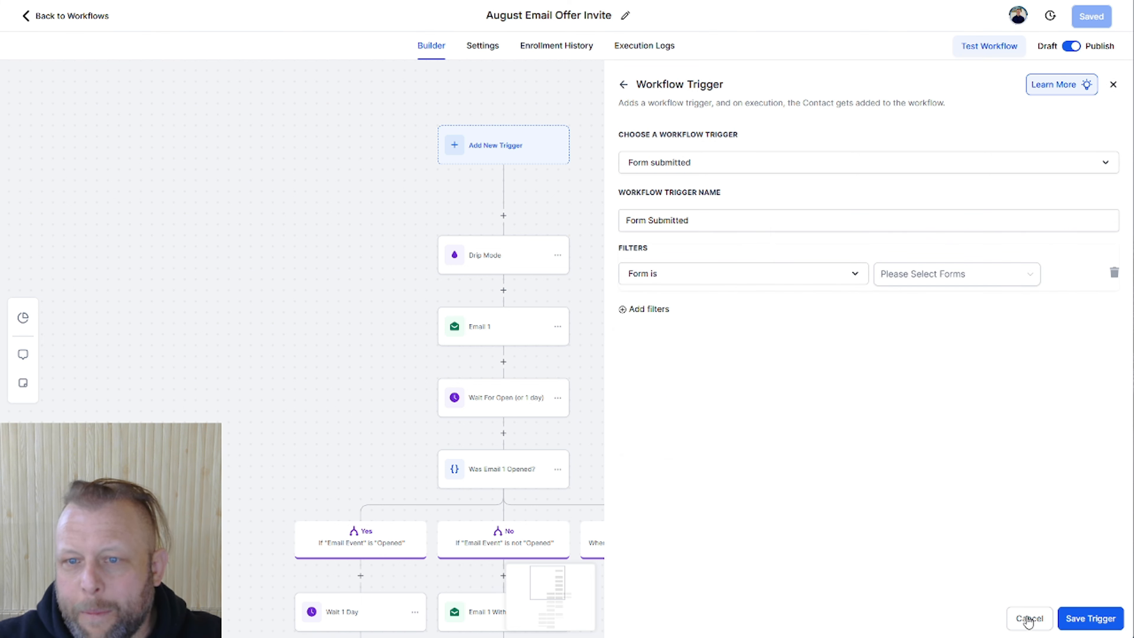
pyautogui.click(938, 276)
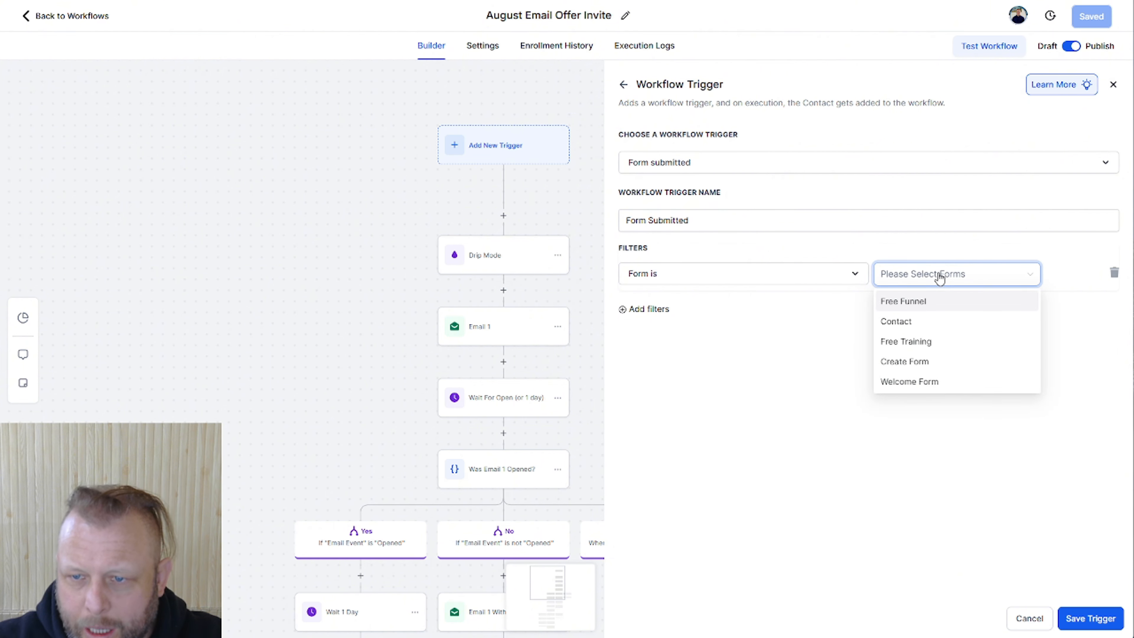
pyautogui.click(884, 171)
pyautogui.click(886, 170)
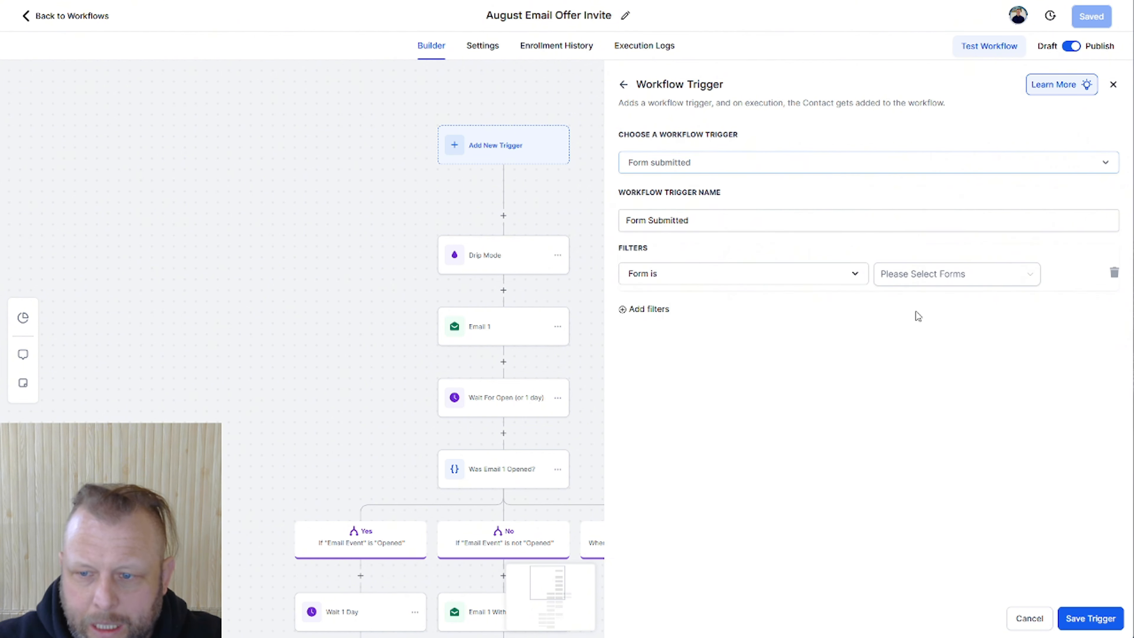
pyautogui.click(1029, 618)
pyautogui.click(658, 363)
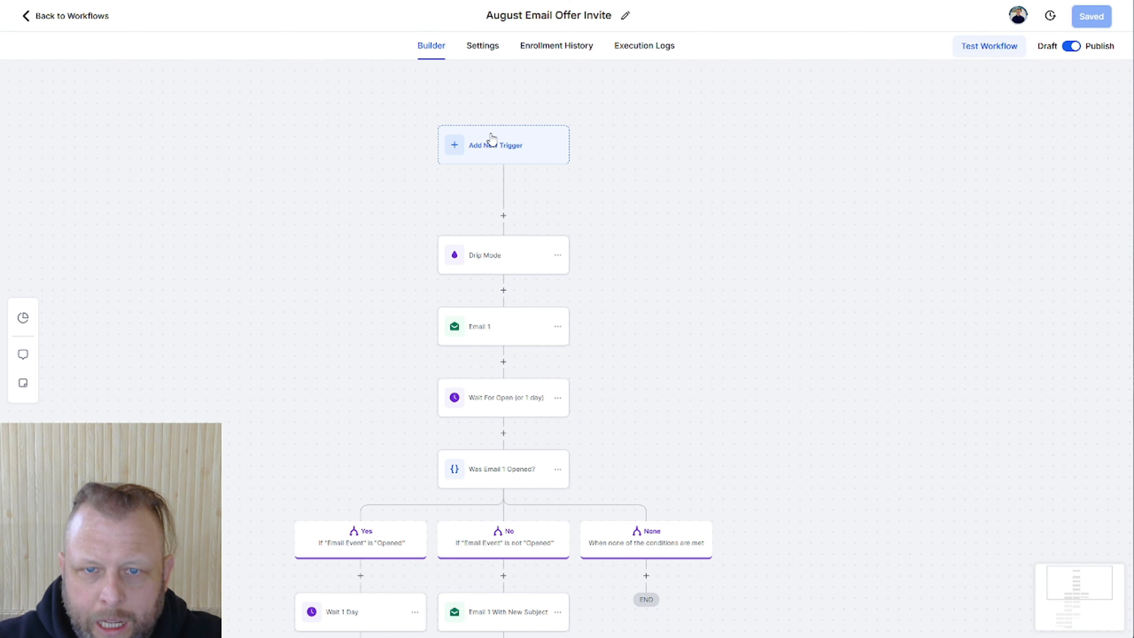
# Step: Search 'face', choose Facebook Lead Form Submitted, then cancel and discard that trigger
pyautogui.click(853, 142)
pyautogui.write('surv')
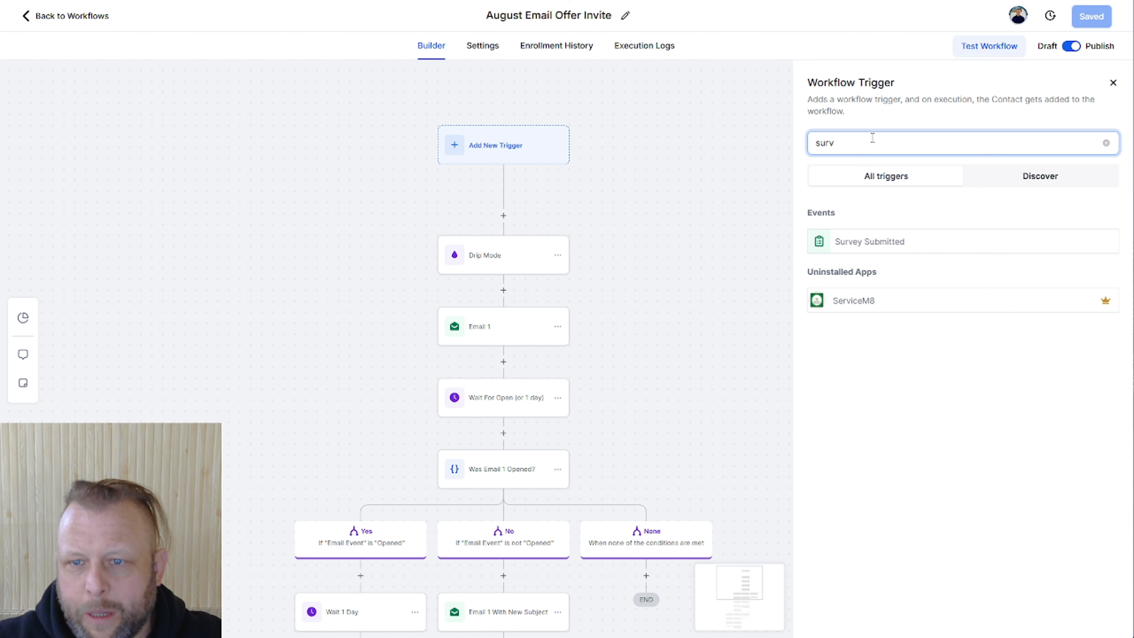
pyautogui.hotkey('ctrl', 'a')
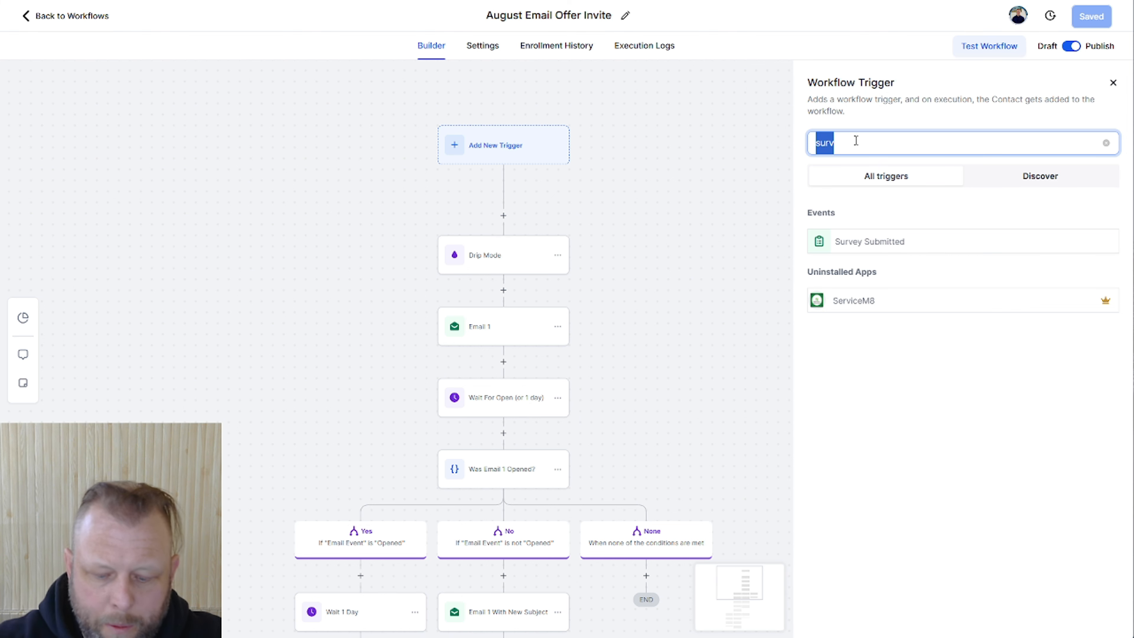
pyautogui.write('meta')
pyautogui.press('BackSpace')
pyautogui.press('BackSpace')
pyautogui.press('BackSpace')
pyautogui.press('BackSpace')
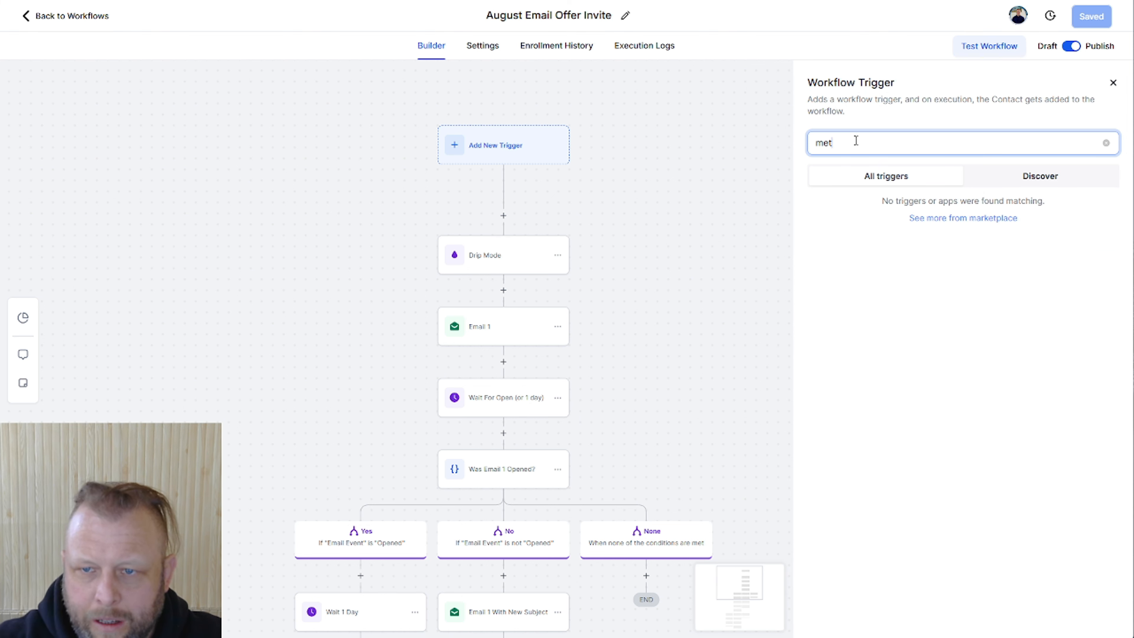
pyautogui.write('face')
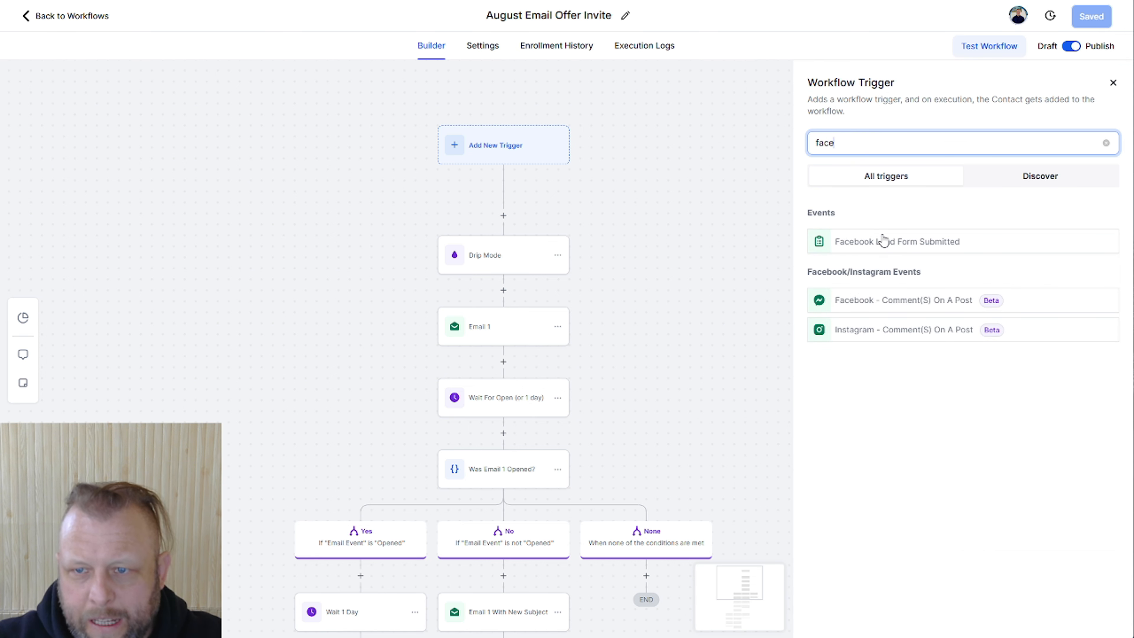
pyautogui.click(883, 244)
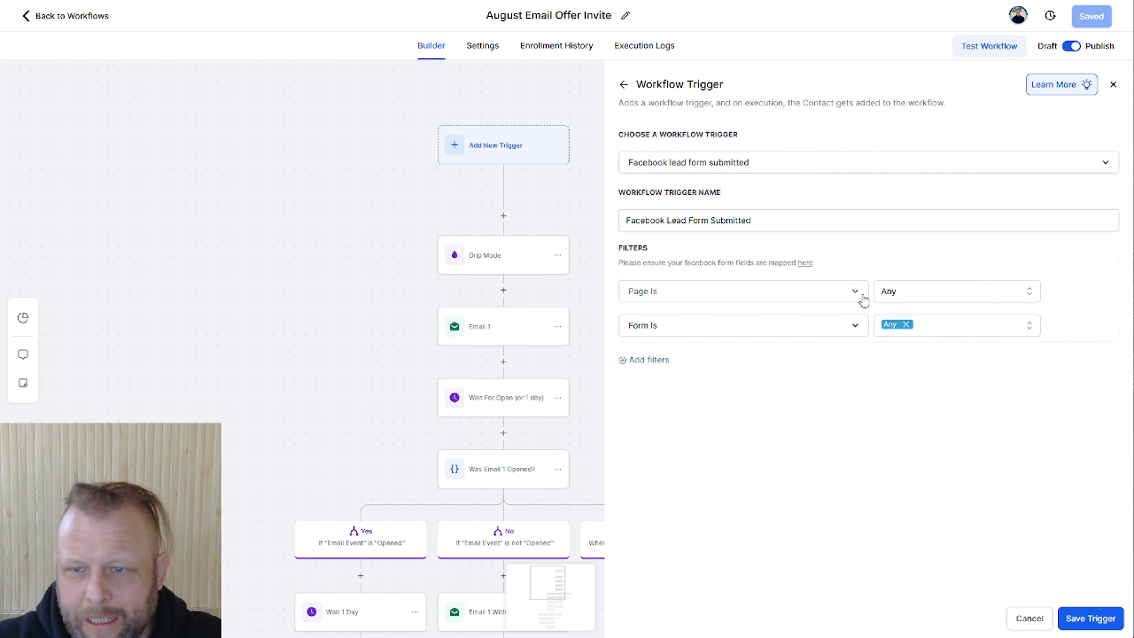
pyautogui.click(1030, 621)
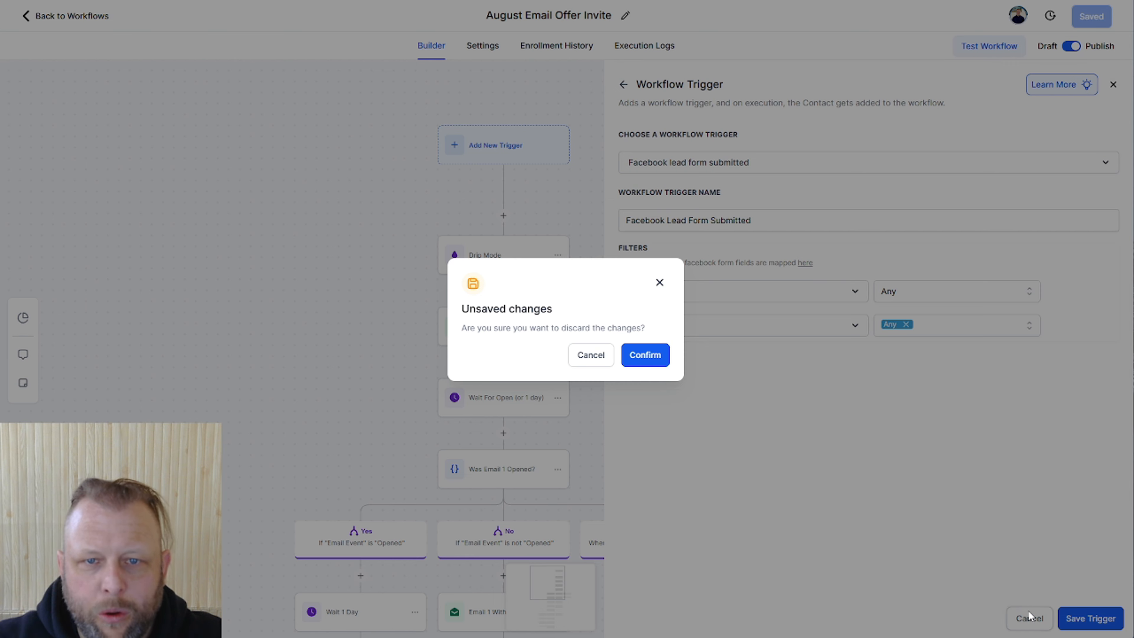
pyautogui.click(643, 357)
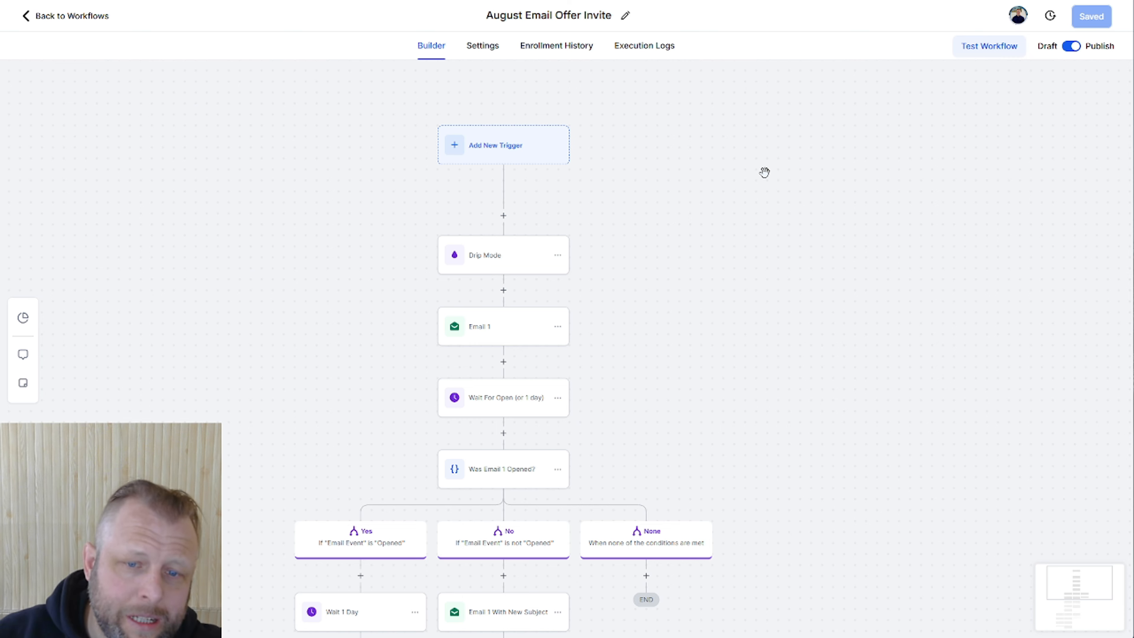
# Step: Look at the Was Email 2 Opened? step's copy options, dismiss the actions list and scroll through the workflow
pyautogui.scroll(-5, 764, 172)
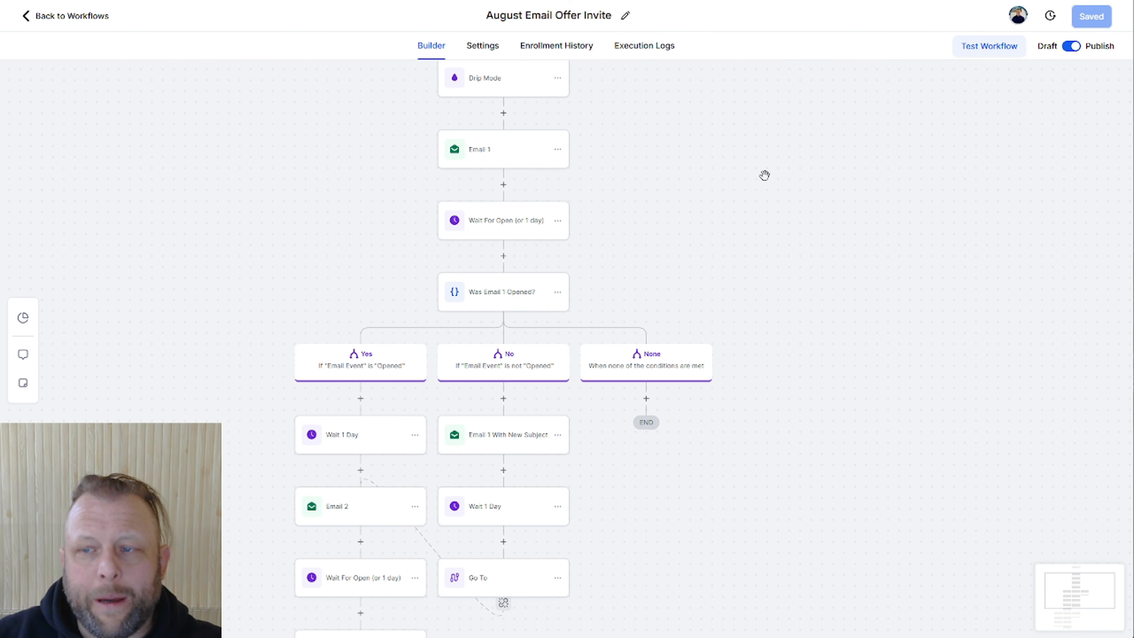
pyautogui.scroll(-13, 765, 175)
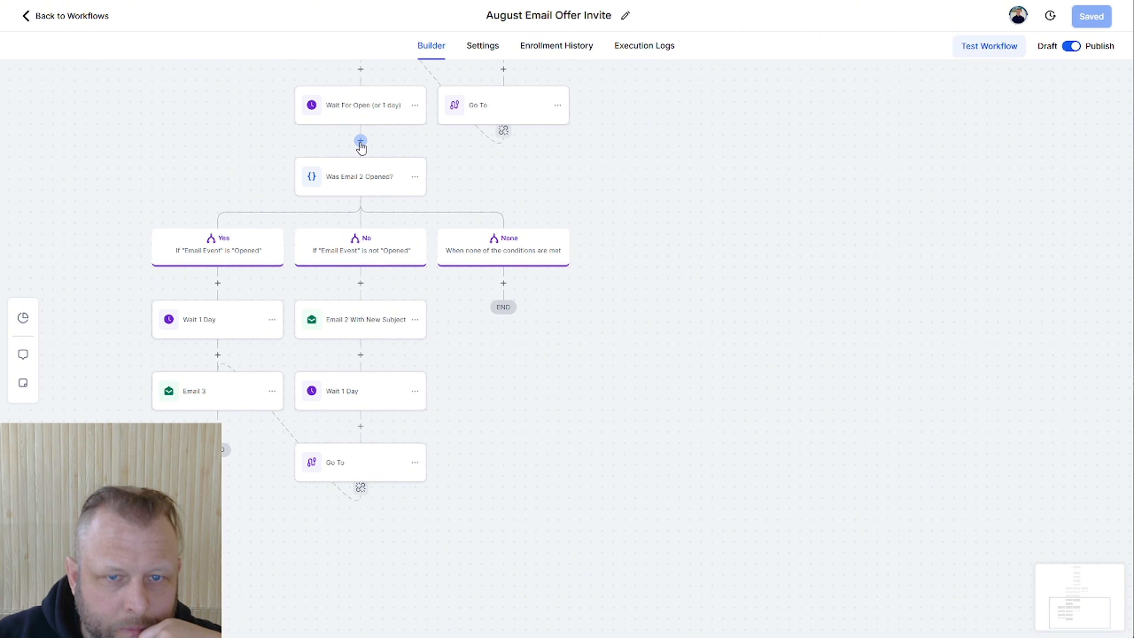
pyautogui.click(415, 179)
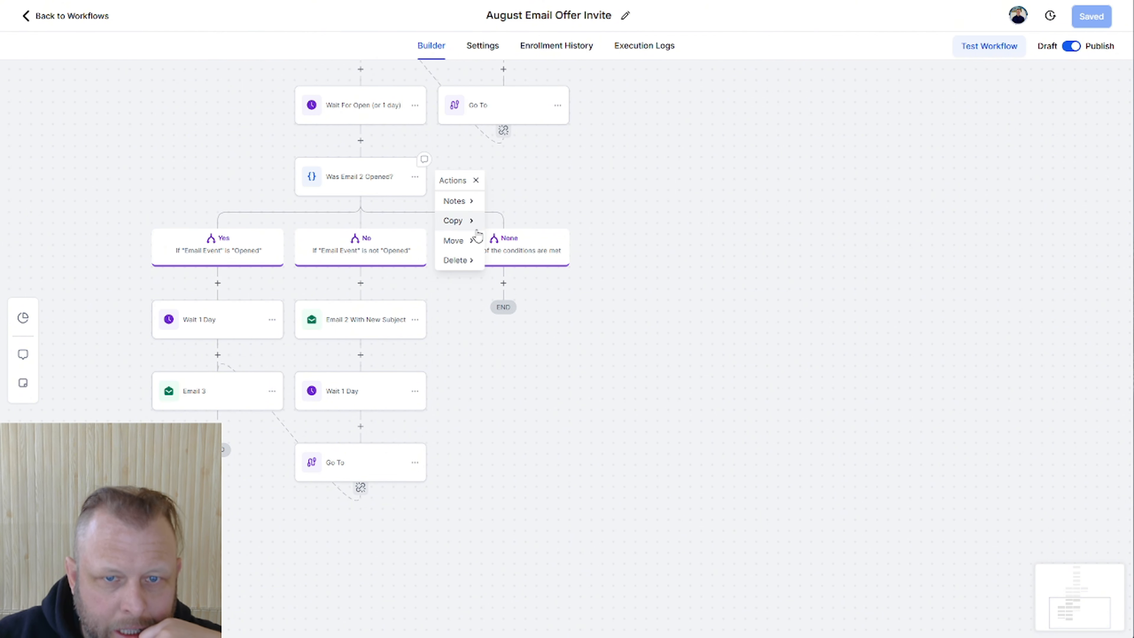
pyautogui.click(464, 223)
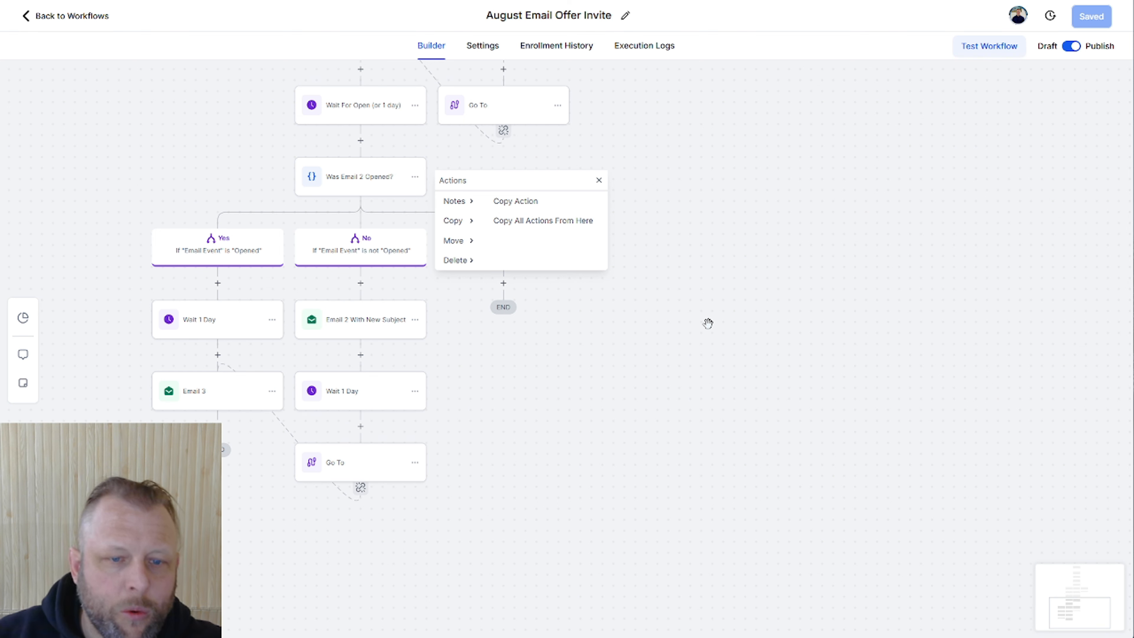
pyautogui.click(761, 317)
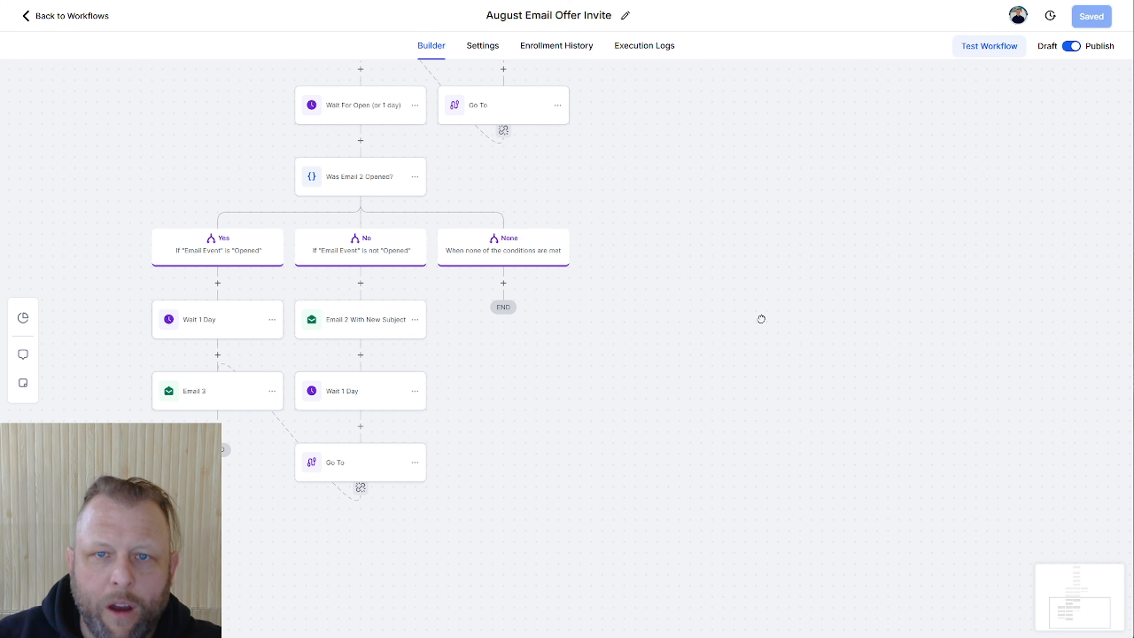
pyautogui.scroll(5, 761, 317)
pyautogui.scroll(10, 760, 317)
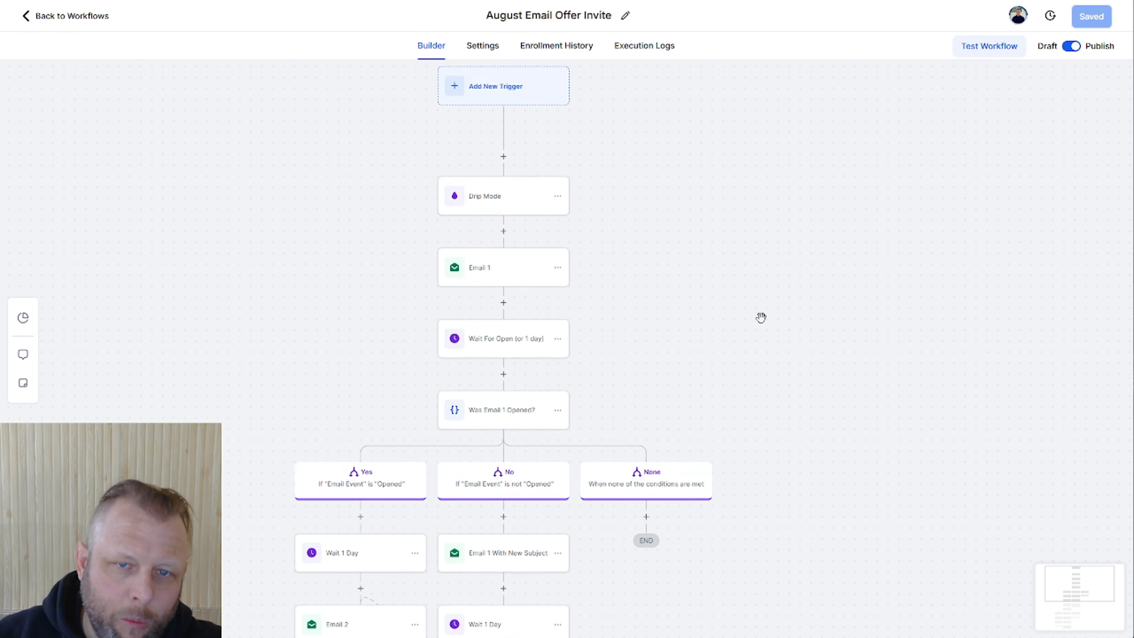
pyautogui.scroll(-2, 860, 253)
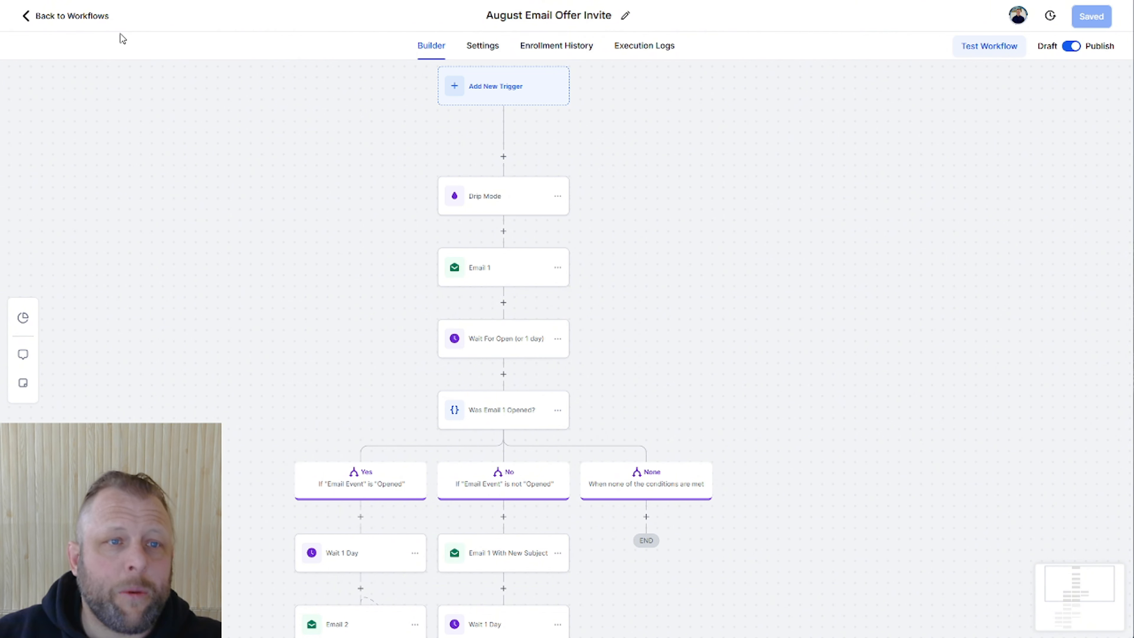
# Step: Go to Contacts and apply a Tag is 'invite august' filter, showing 2007 records
pyautogui.click(84, 18)
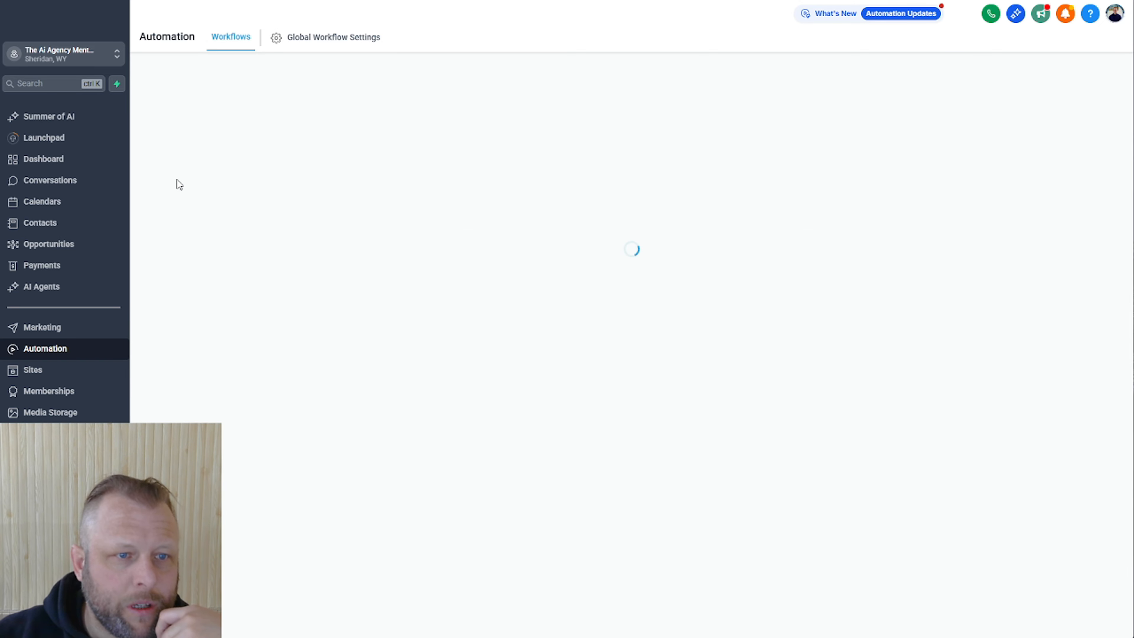
pyautogui.click(45, 223)
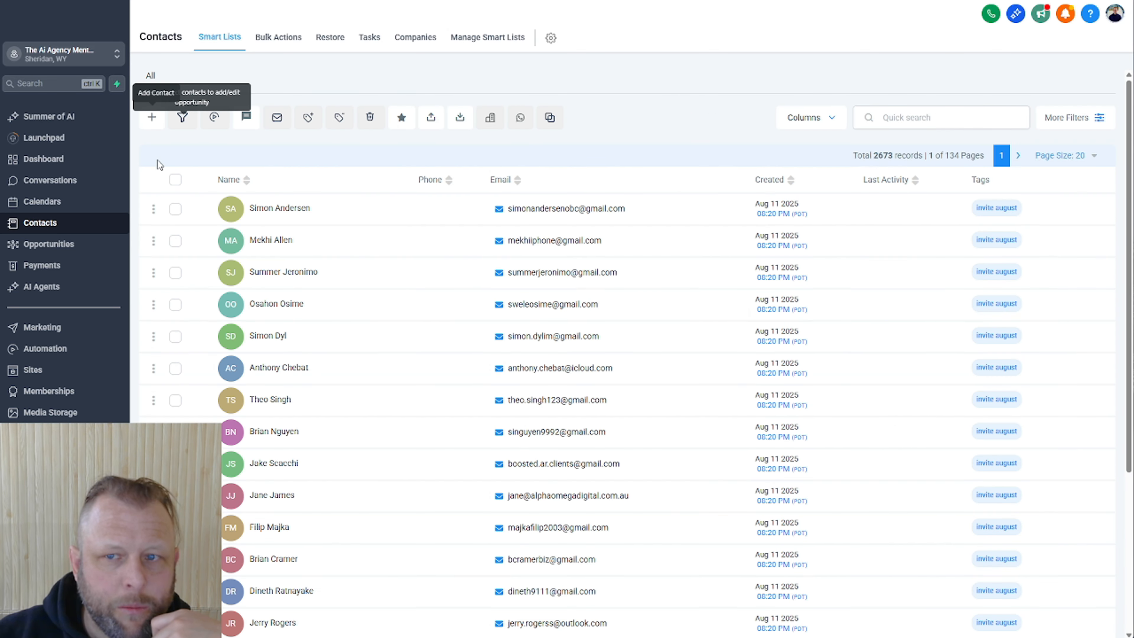
pyautogui.click(1098, 118)
pyautogui.click(1004, 75)
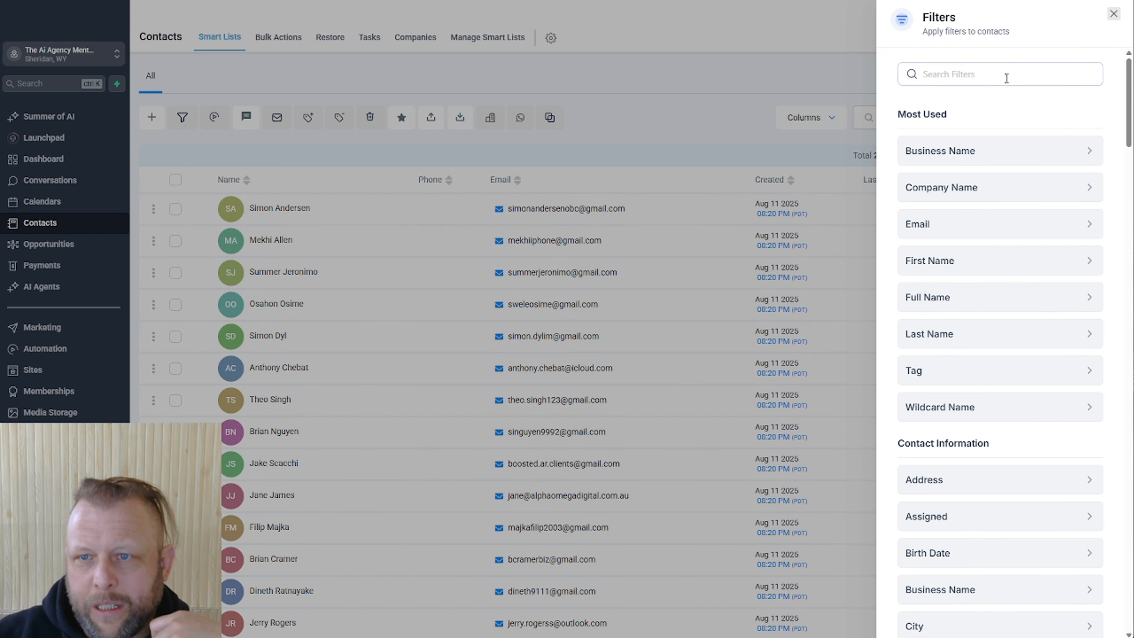
pyautogui.click(971, 371)
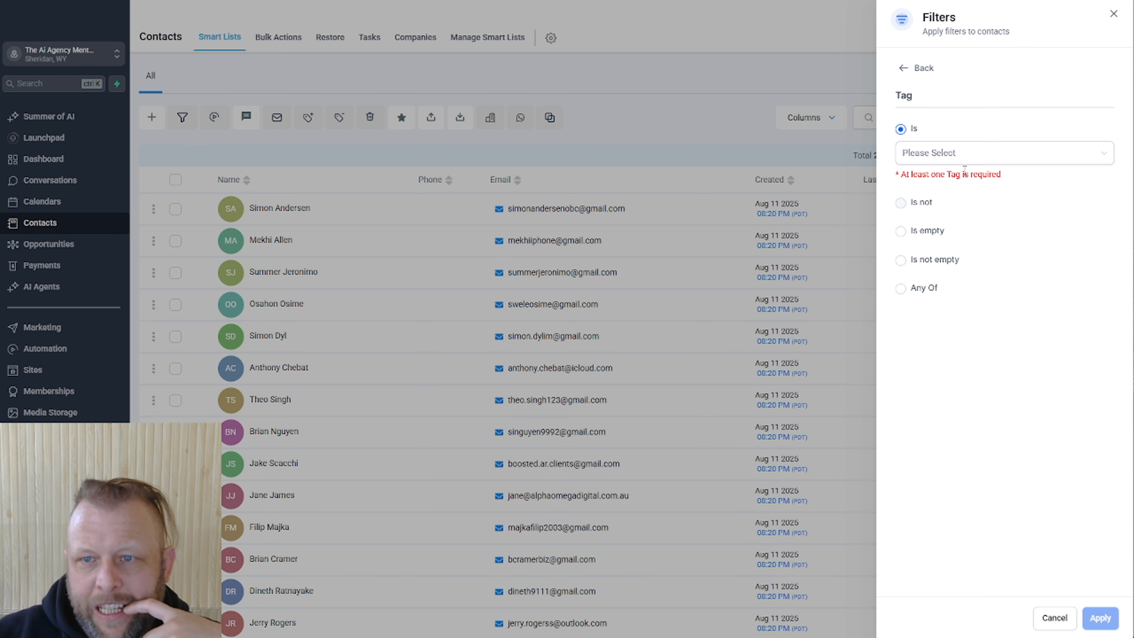
pyautogui.click(969, 161)
pyautogui.write('au')
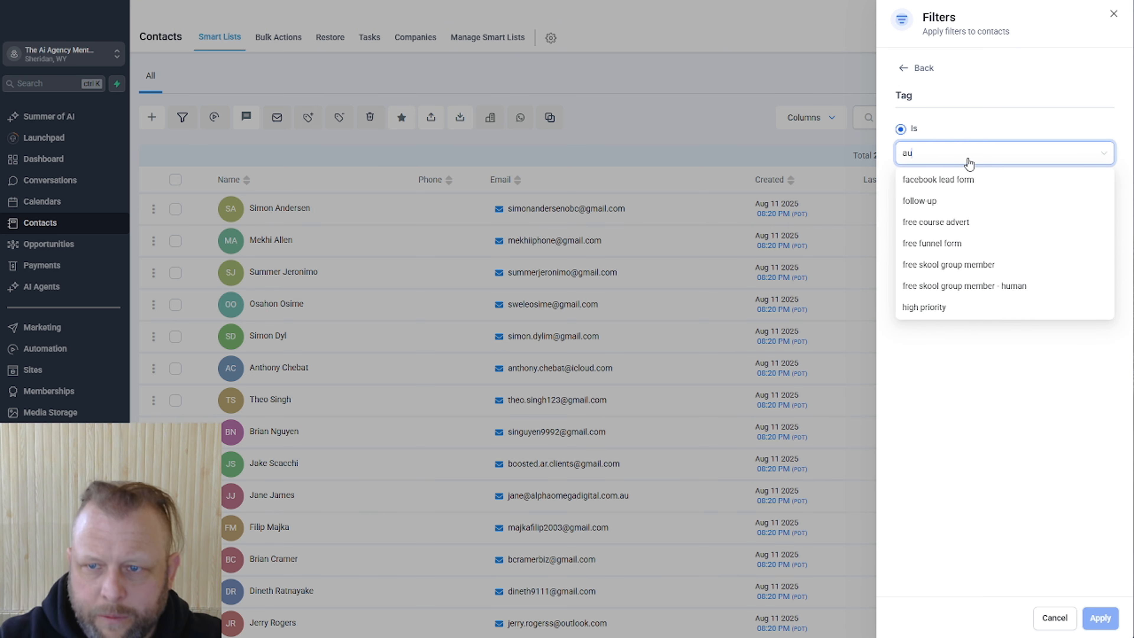
pyautogui.click(964, 179)
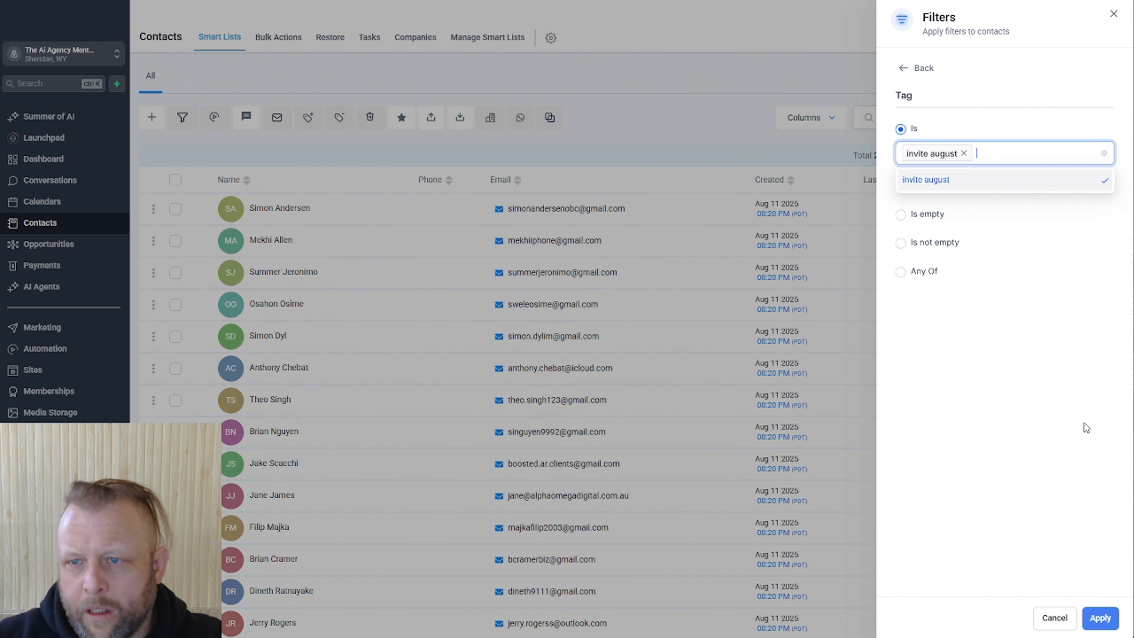
pyautogui.click(1075, 425)
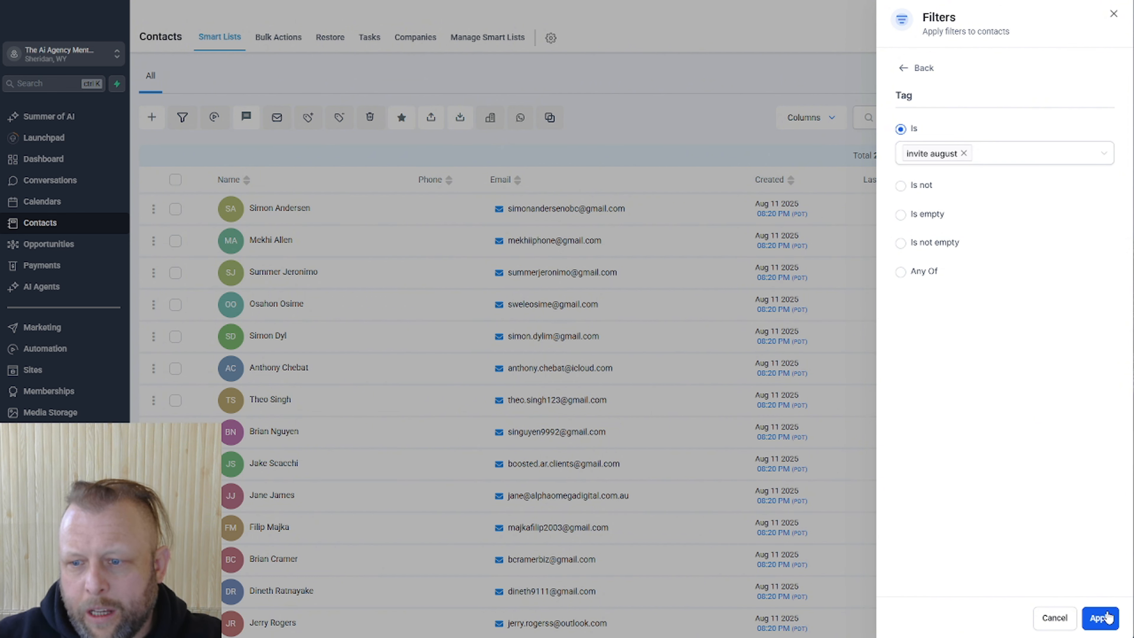
pyautogui.click(1100, 618)
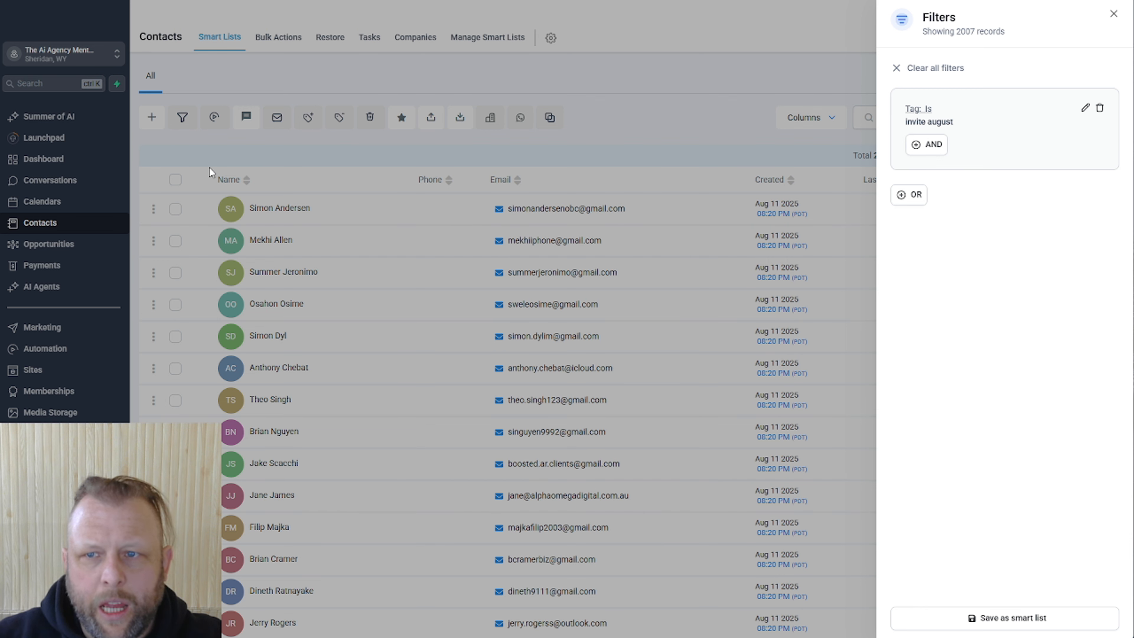
# Step: Select all 2007 filtered invite august contacts
pyautogui.click(174, 179)
pyautogui.click(175, 179)
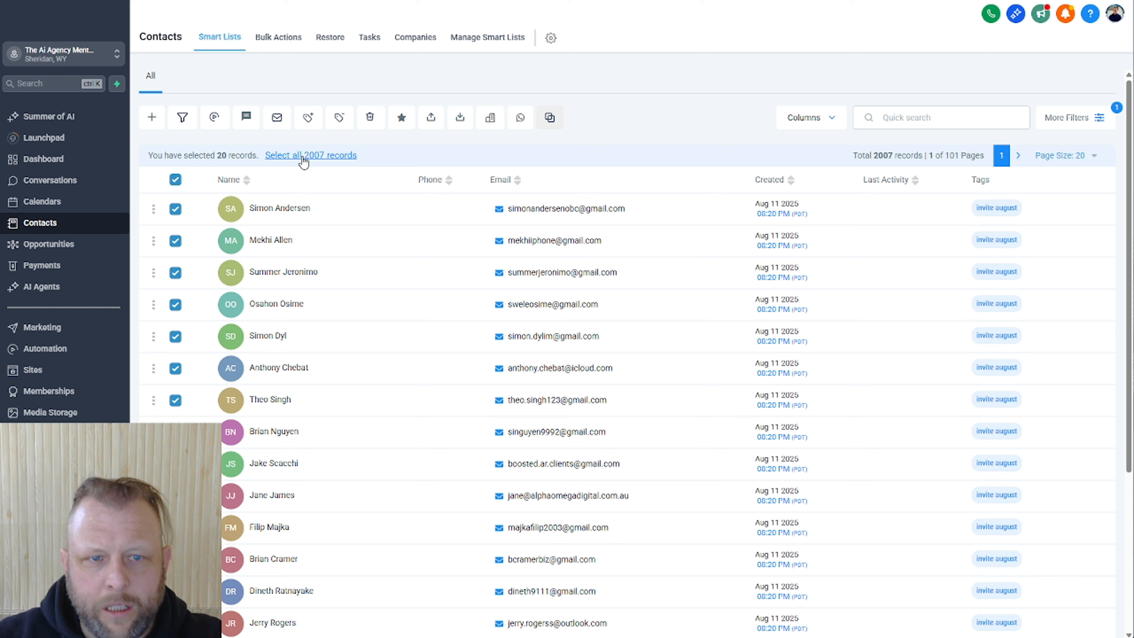
pyautogui.click(300, 156)
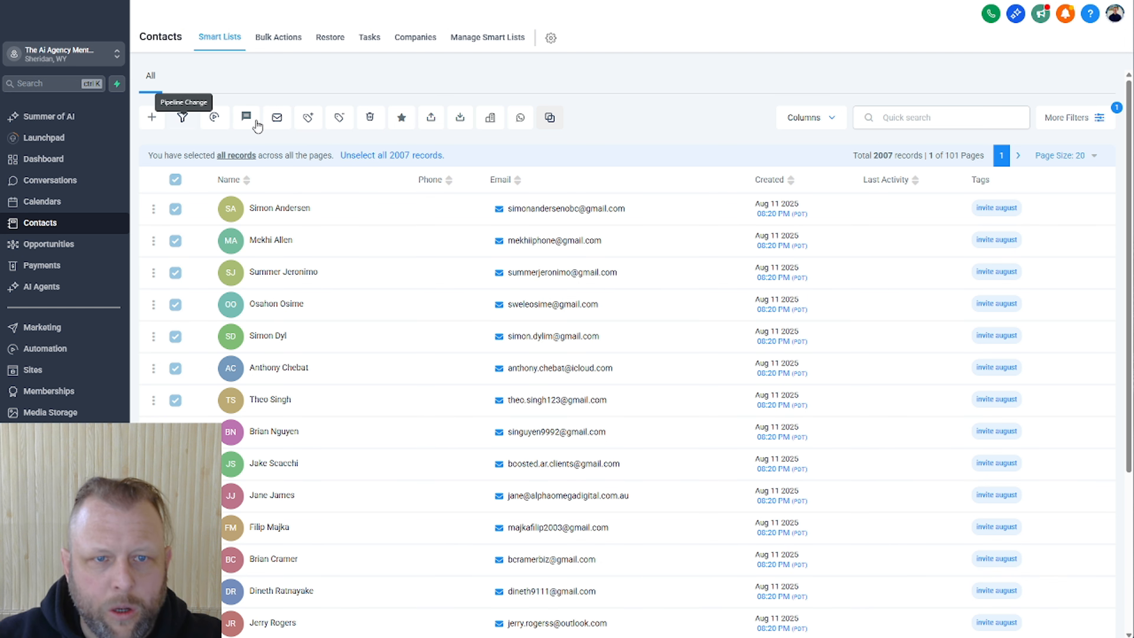
# Step: Add them to the August Email Offer Invite workflow as bulk action 'invite' and check its progress
pyautogui.click(215, 119)
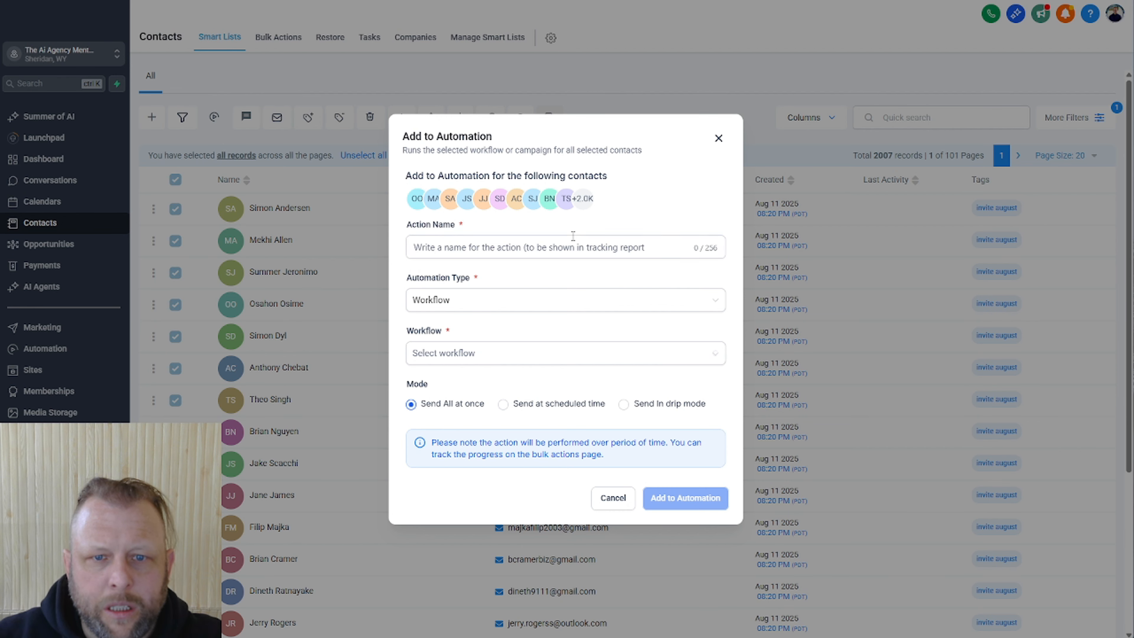
pyautogui.click(521, 357)
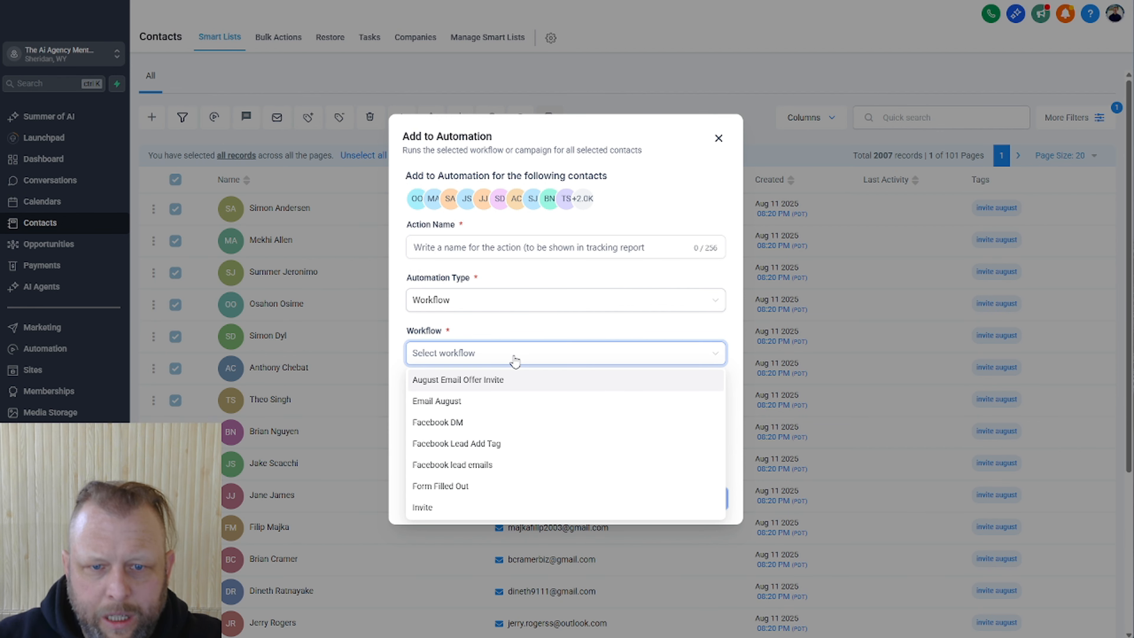
pyautogui.click(506, 380)
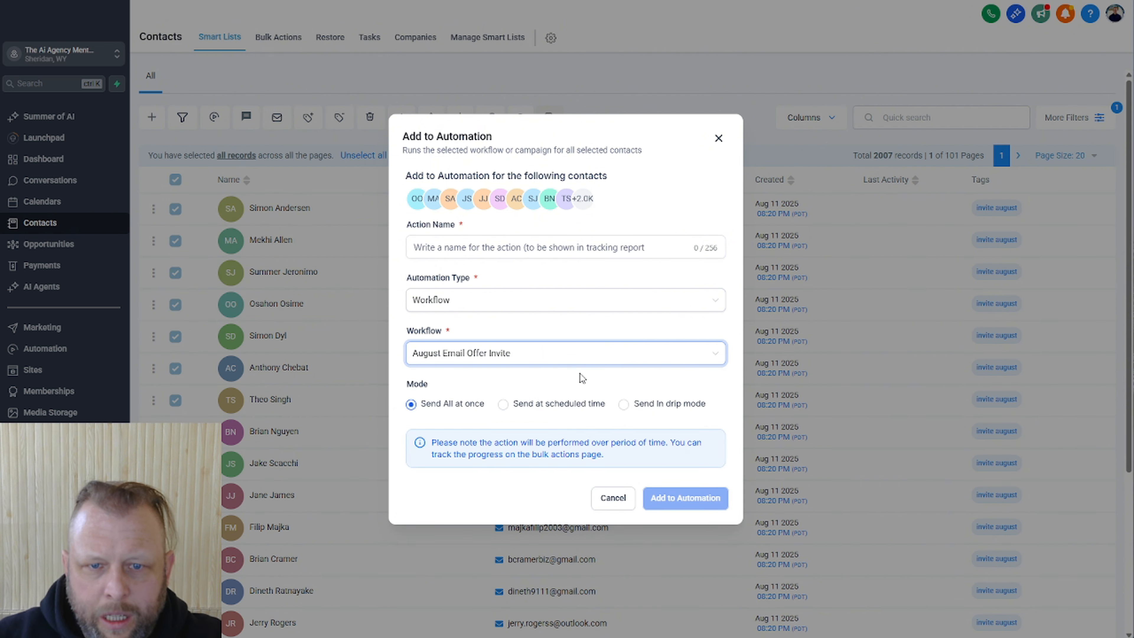
pyautogui.click(499, 254)
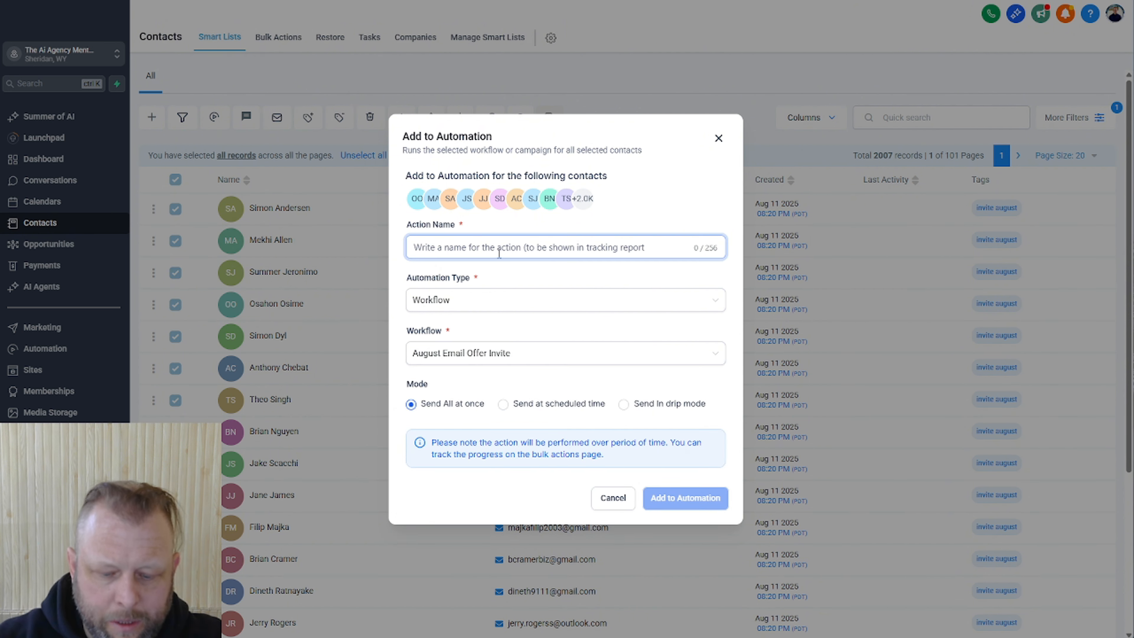
pyautogui.write('invite')
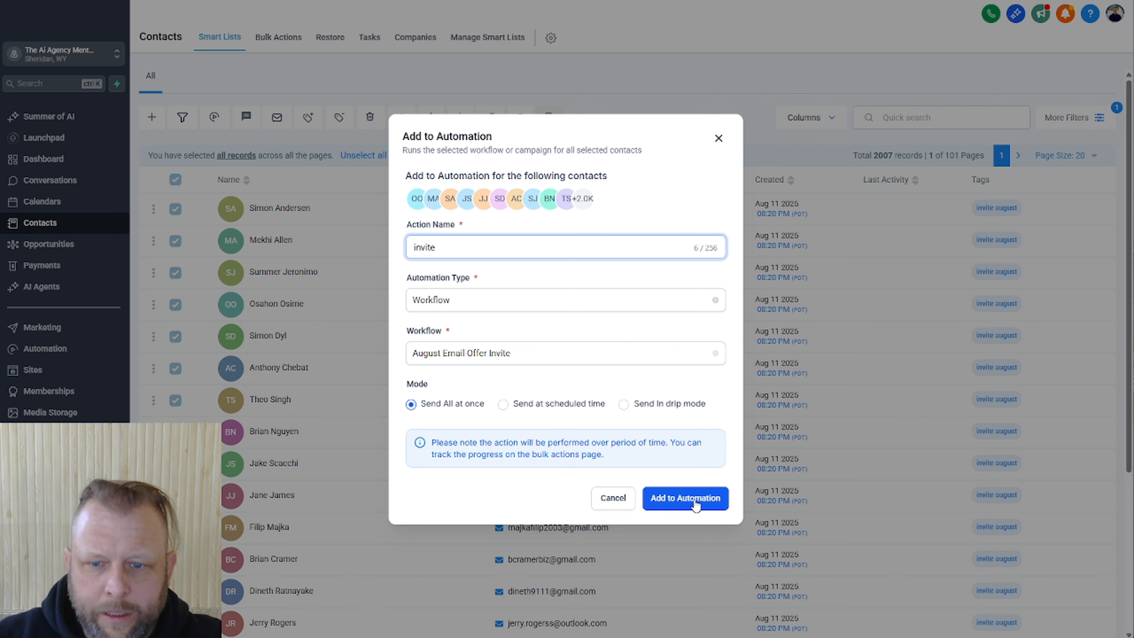
pyautogui.click(682, 499)
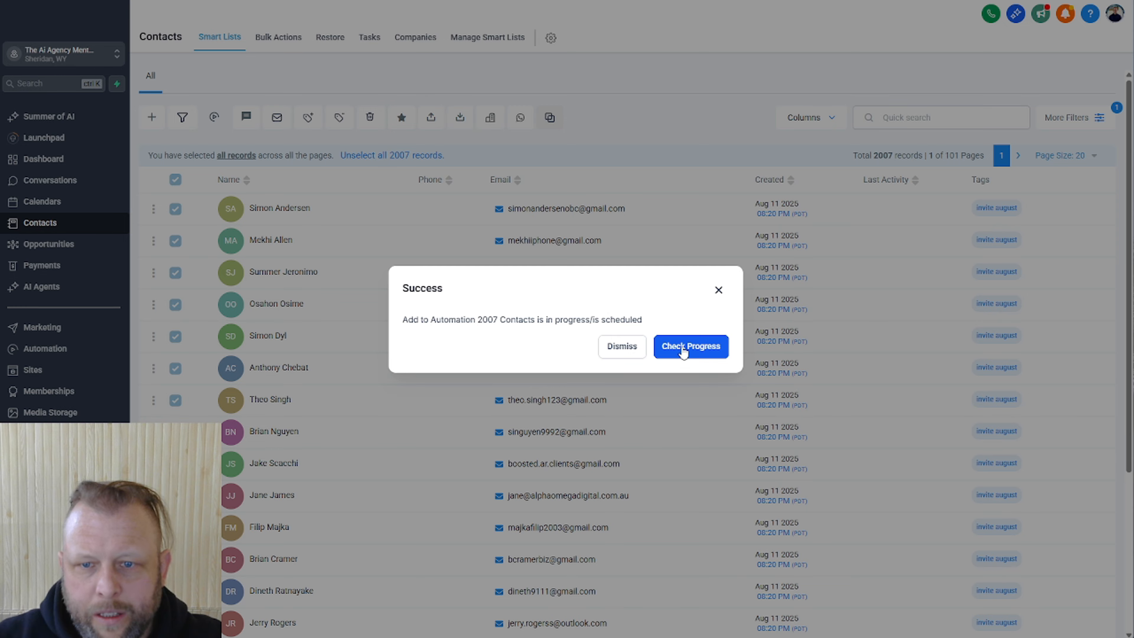
pyautogui.click(683, 353)
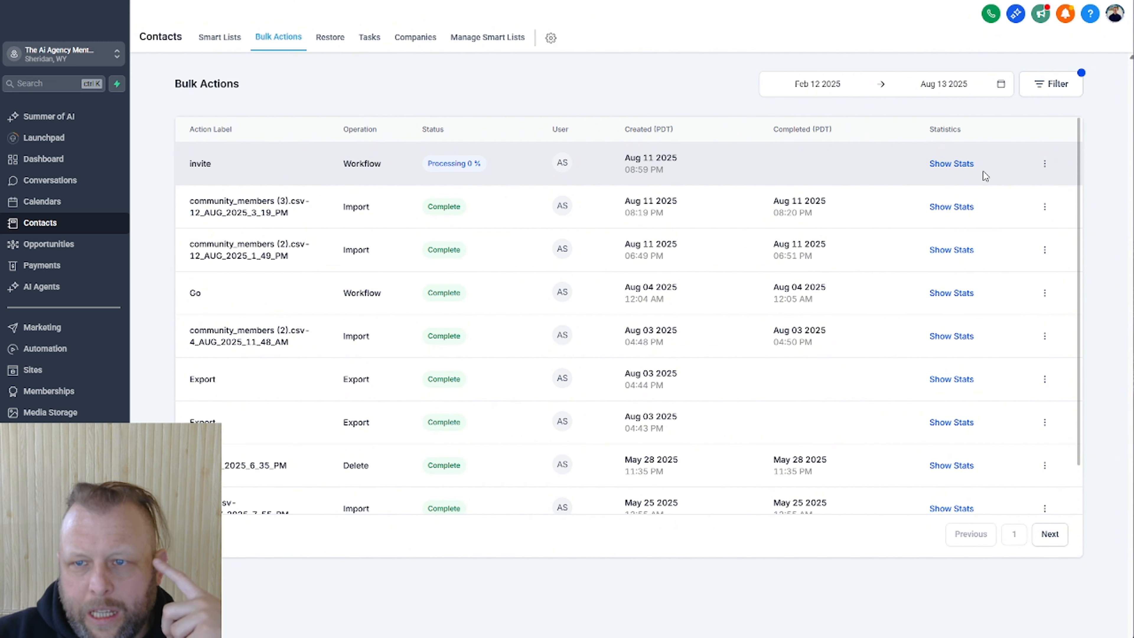
# Step: Review the invite bulk action's statistics, then return to the workflow list showing 600 enrolled
pyautogui.click(965, 170)
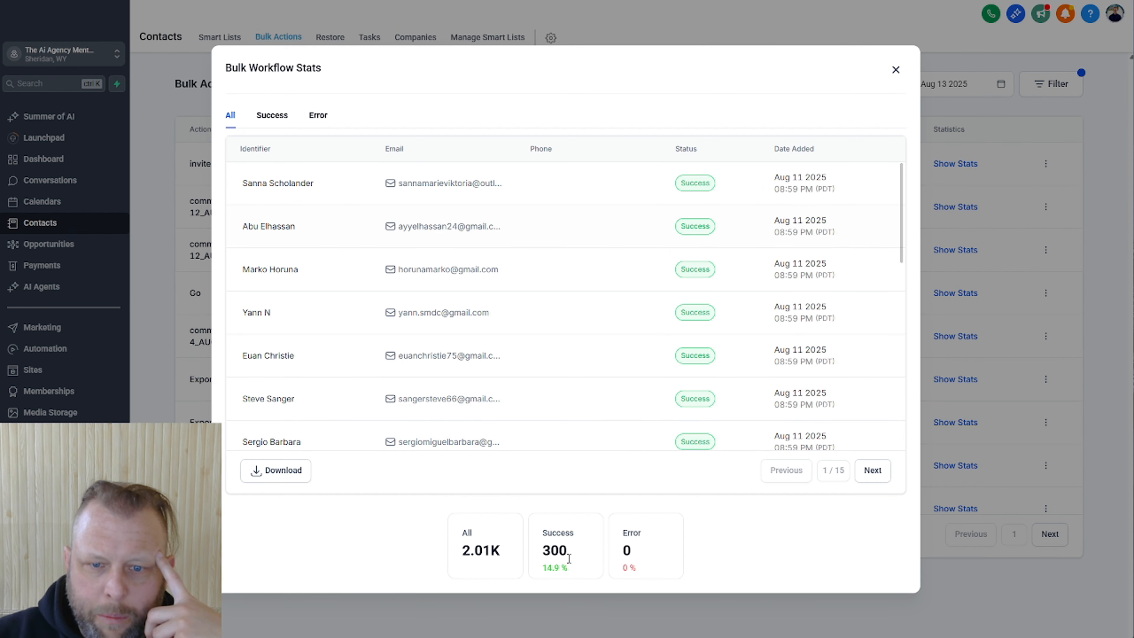
pyautogui.click(896, 69)
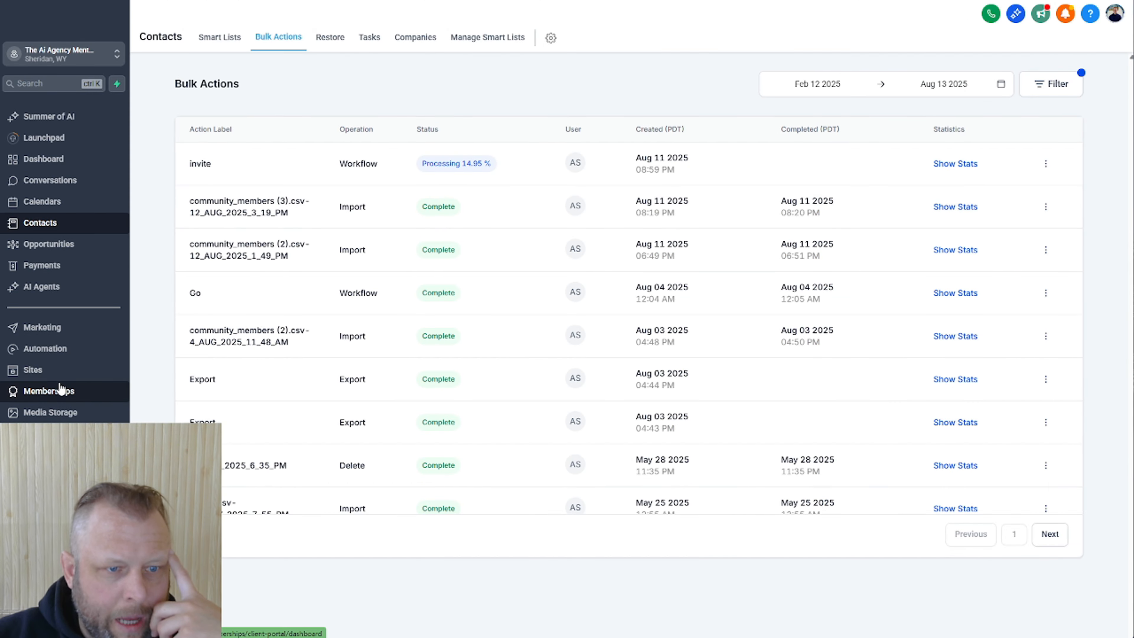
pyautogui.click(55, 350)
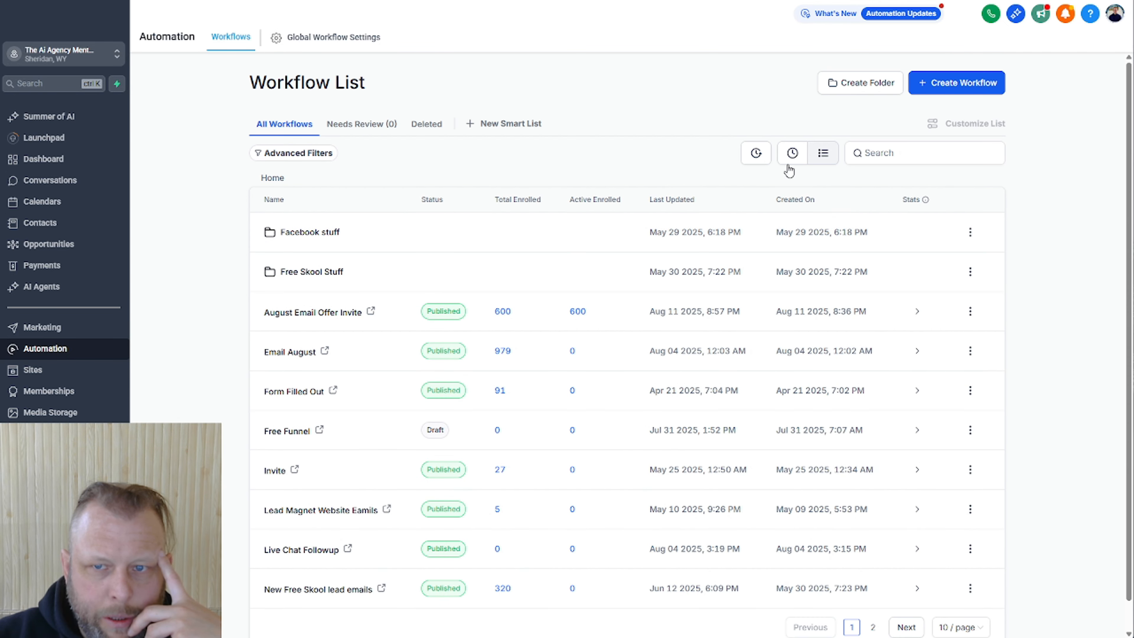
# Step: Open August Email Offer Invite from the recent-sorted list and view 831 at Drip Mode, 30 awaiting opens
pyautogui.click(792, 154)
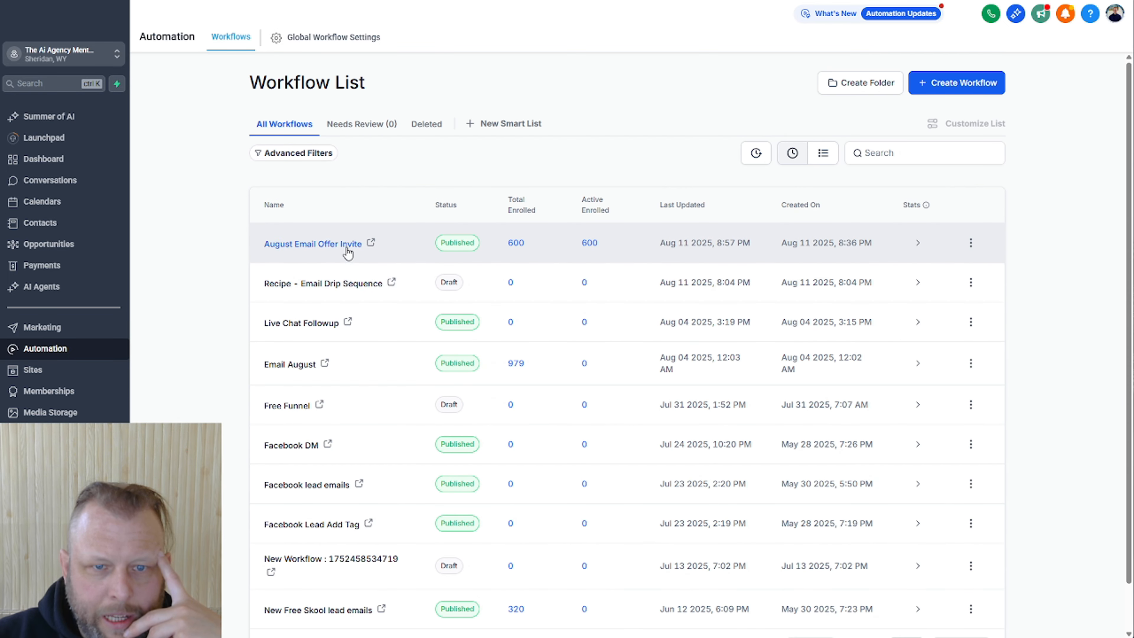
pyautogui.click(308, 244)
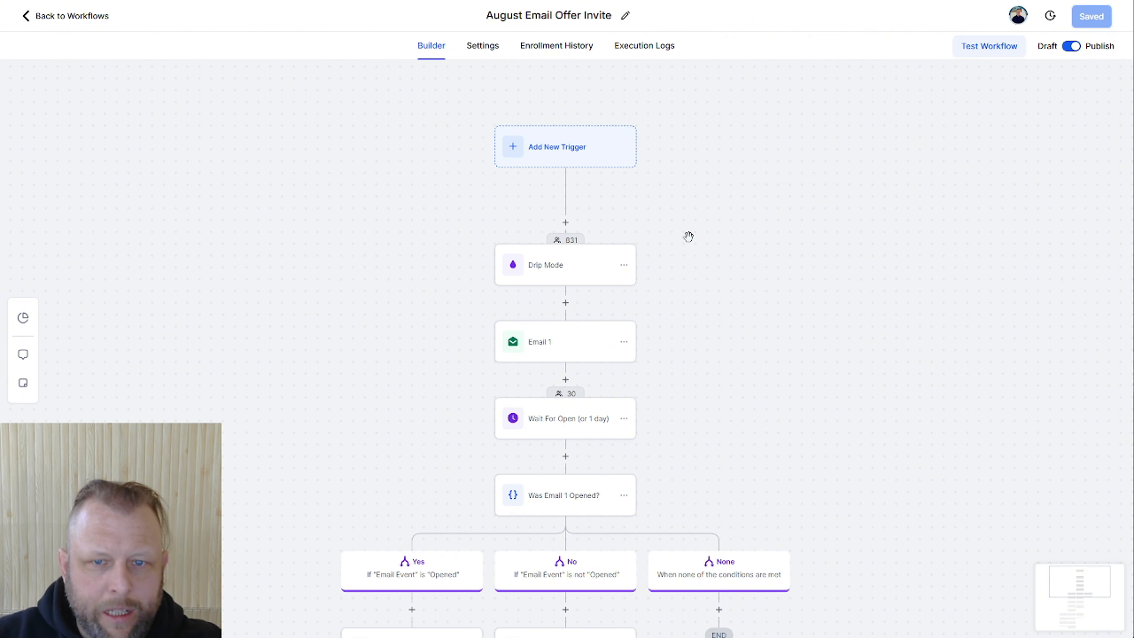
pyautogui.scroll(4, 685, 235)
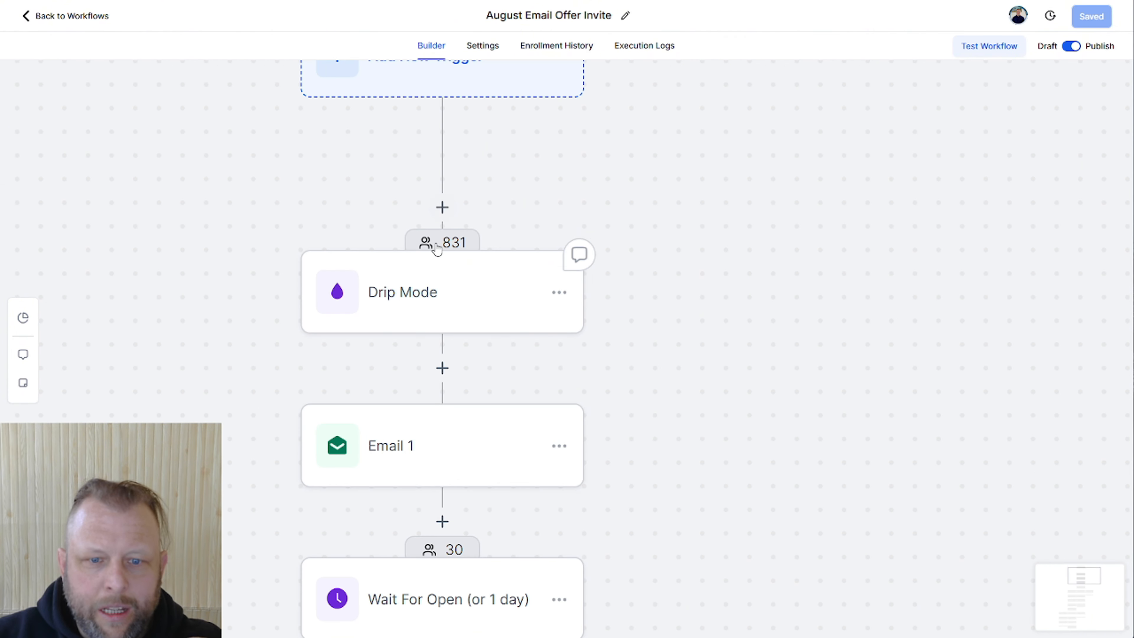
pyautogui.moveTo(853, 361); pyautogui.dragTo(1021, 193)
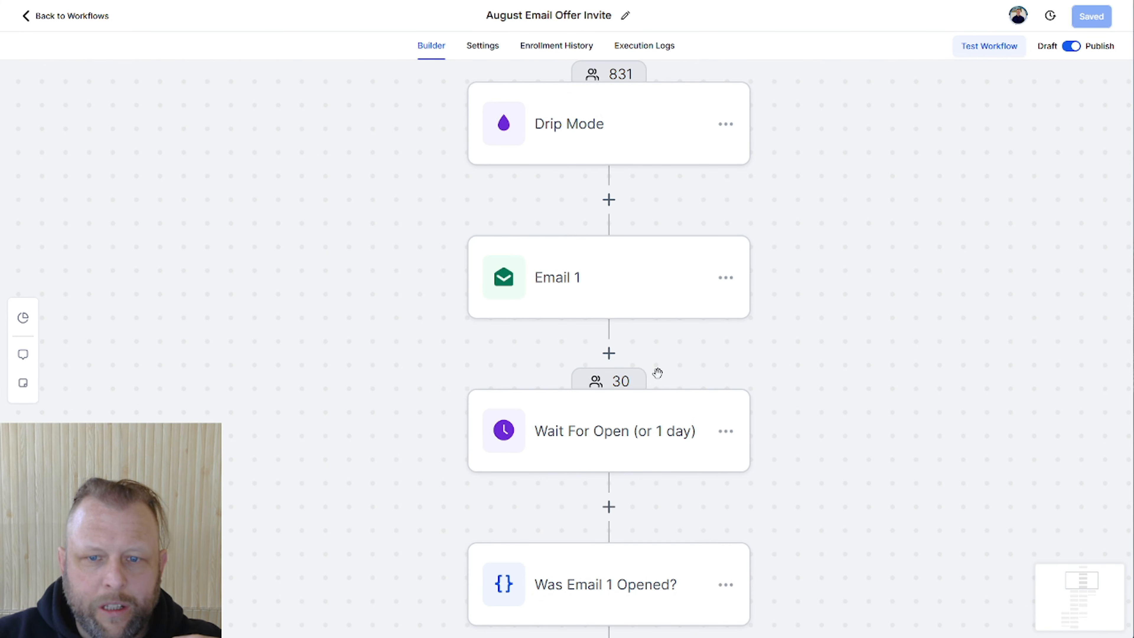
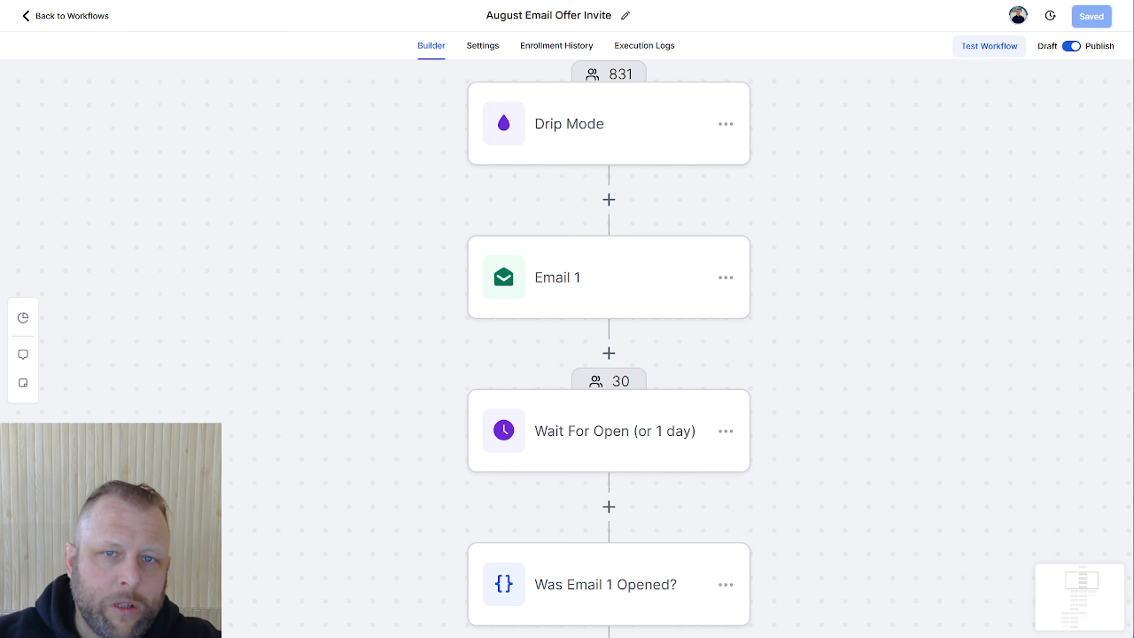
# Step: Cycle through the Skool resources and mentorship tabs, then place the ChatGPT email draft over the workflow
pyautogui.hotkey('ctrl', 'Tab')
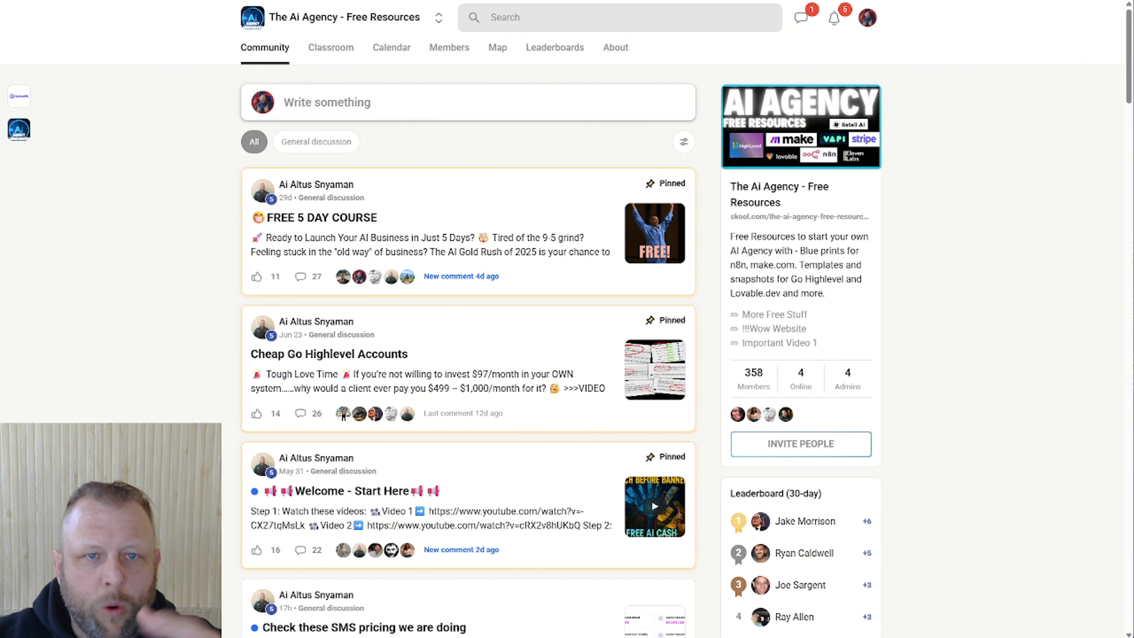
pyautogui.hotkey('ctrl', 'Tab')
pyautogui.hotkey('ctrl', 'Tab')
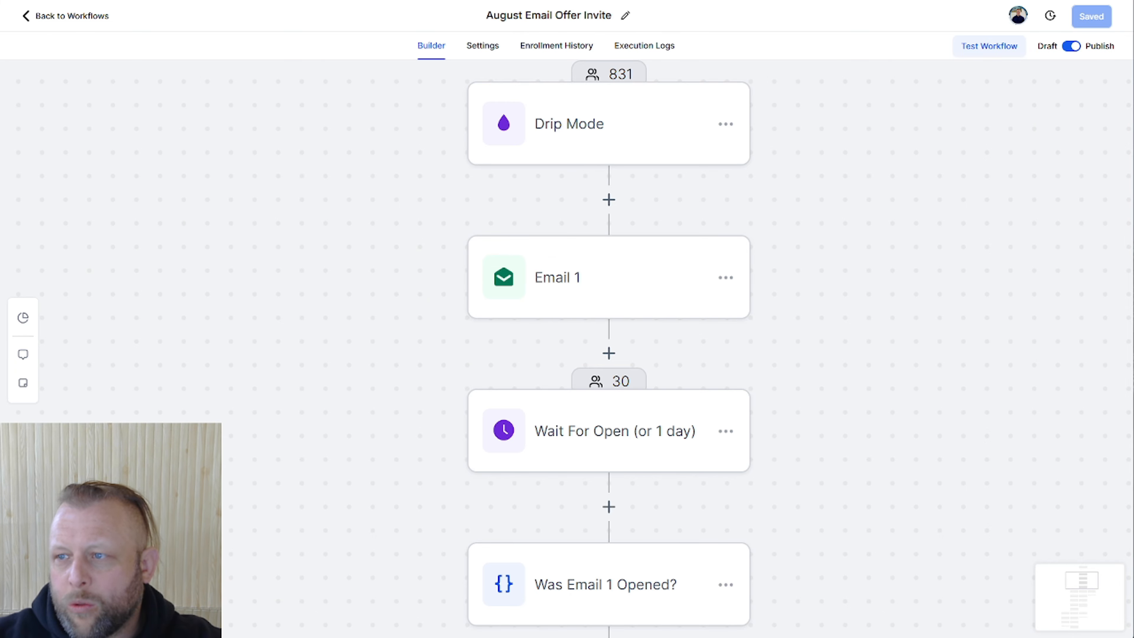
pyautogui.moveTo(1133, 143); pyautogui.dragTo(845, 5)
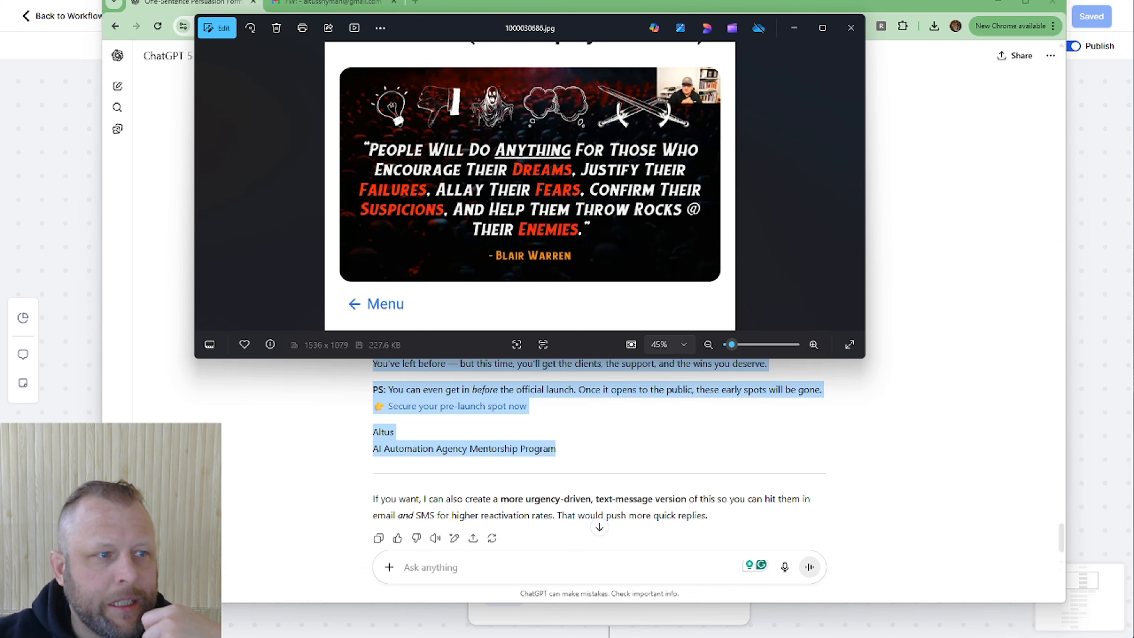
pyautogui.moveTo(0, 107); pyautogui.dragTo(549, 33)
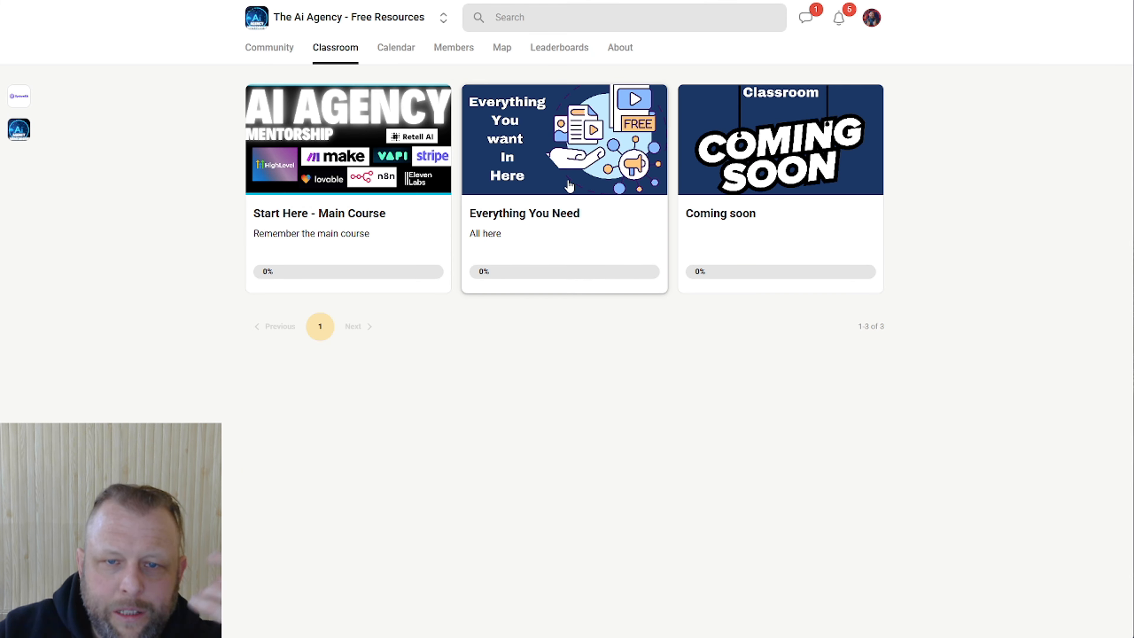
# Step: In the Everything You Need course, pass the ROI Calculator lesson and open Youtube Claude 4 Lovable Landscaping
pyautogui.click(570, 185)
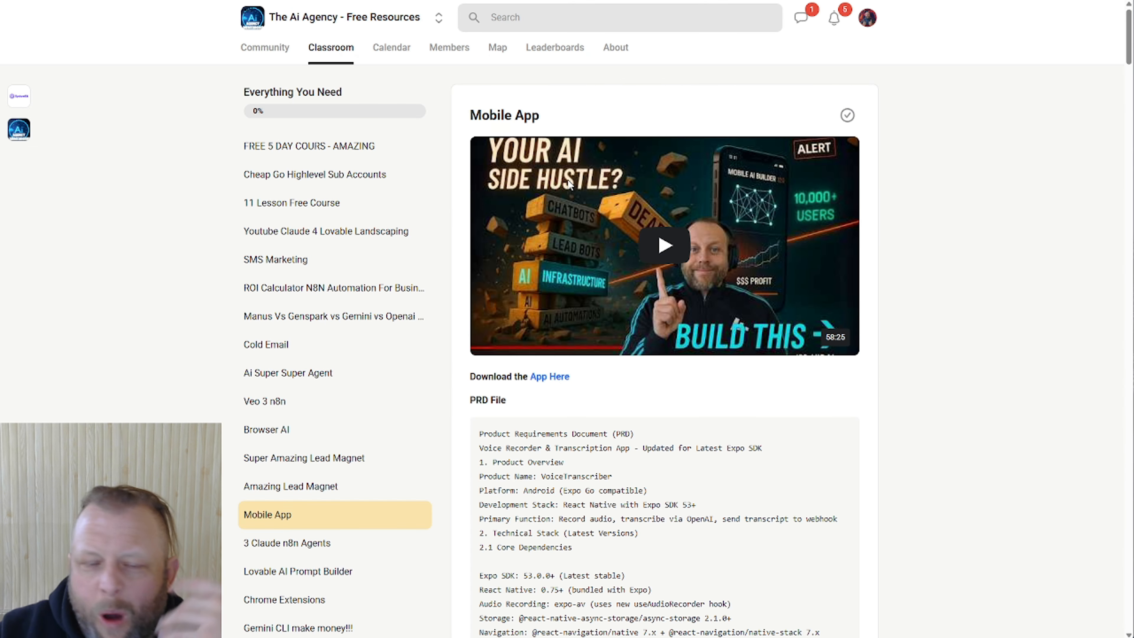
pyautogui.click(301, 290)
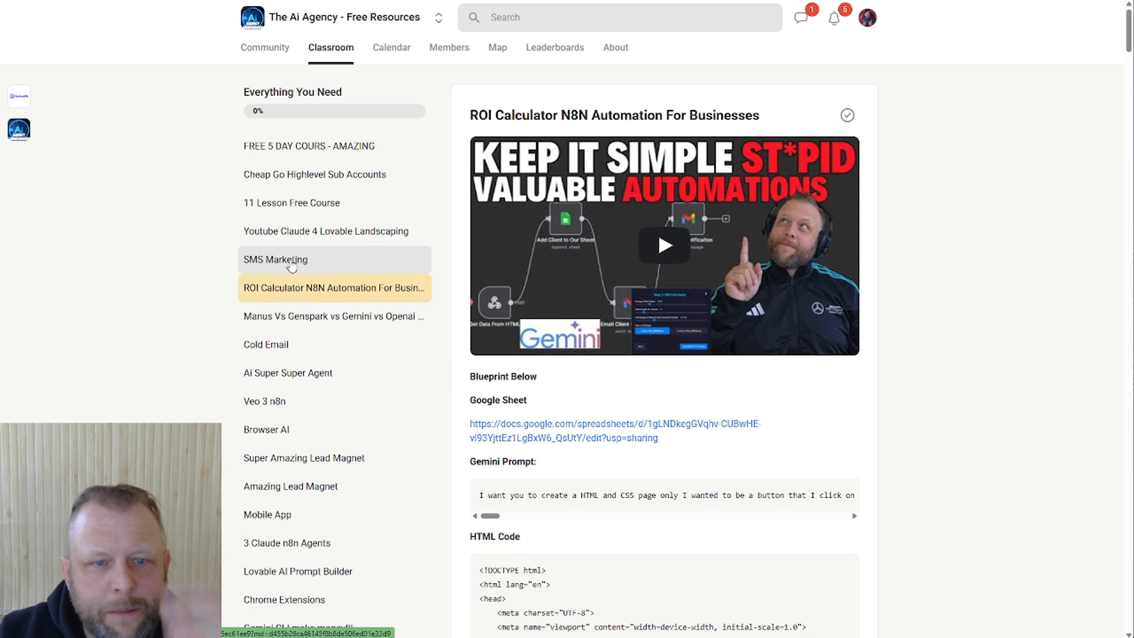
pyautogui.click(371, 238)
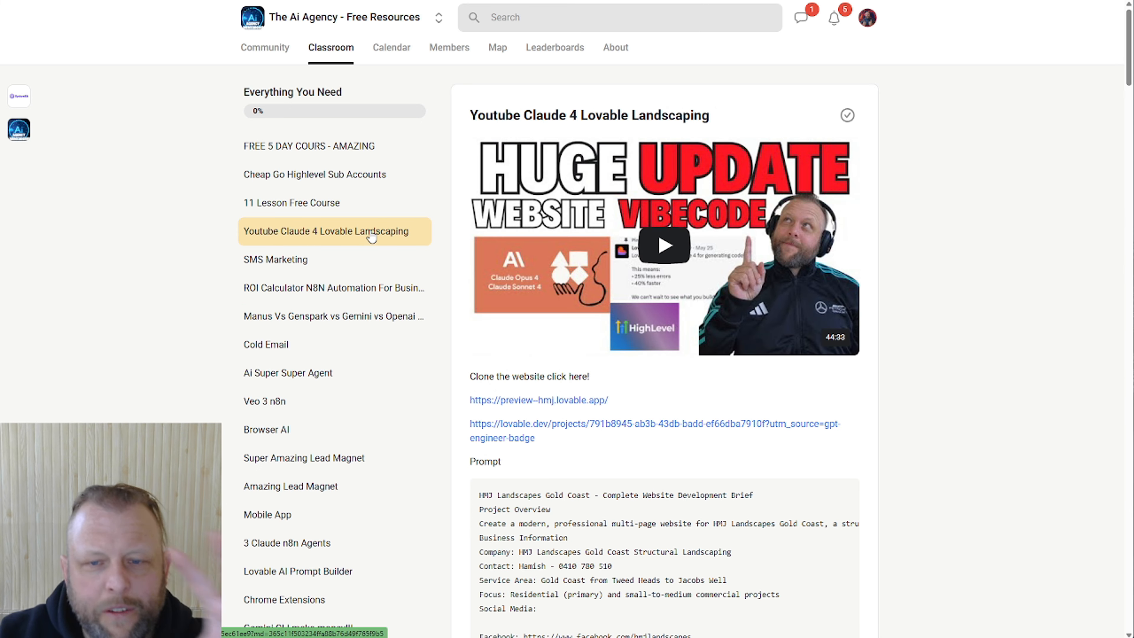